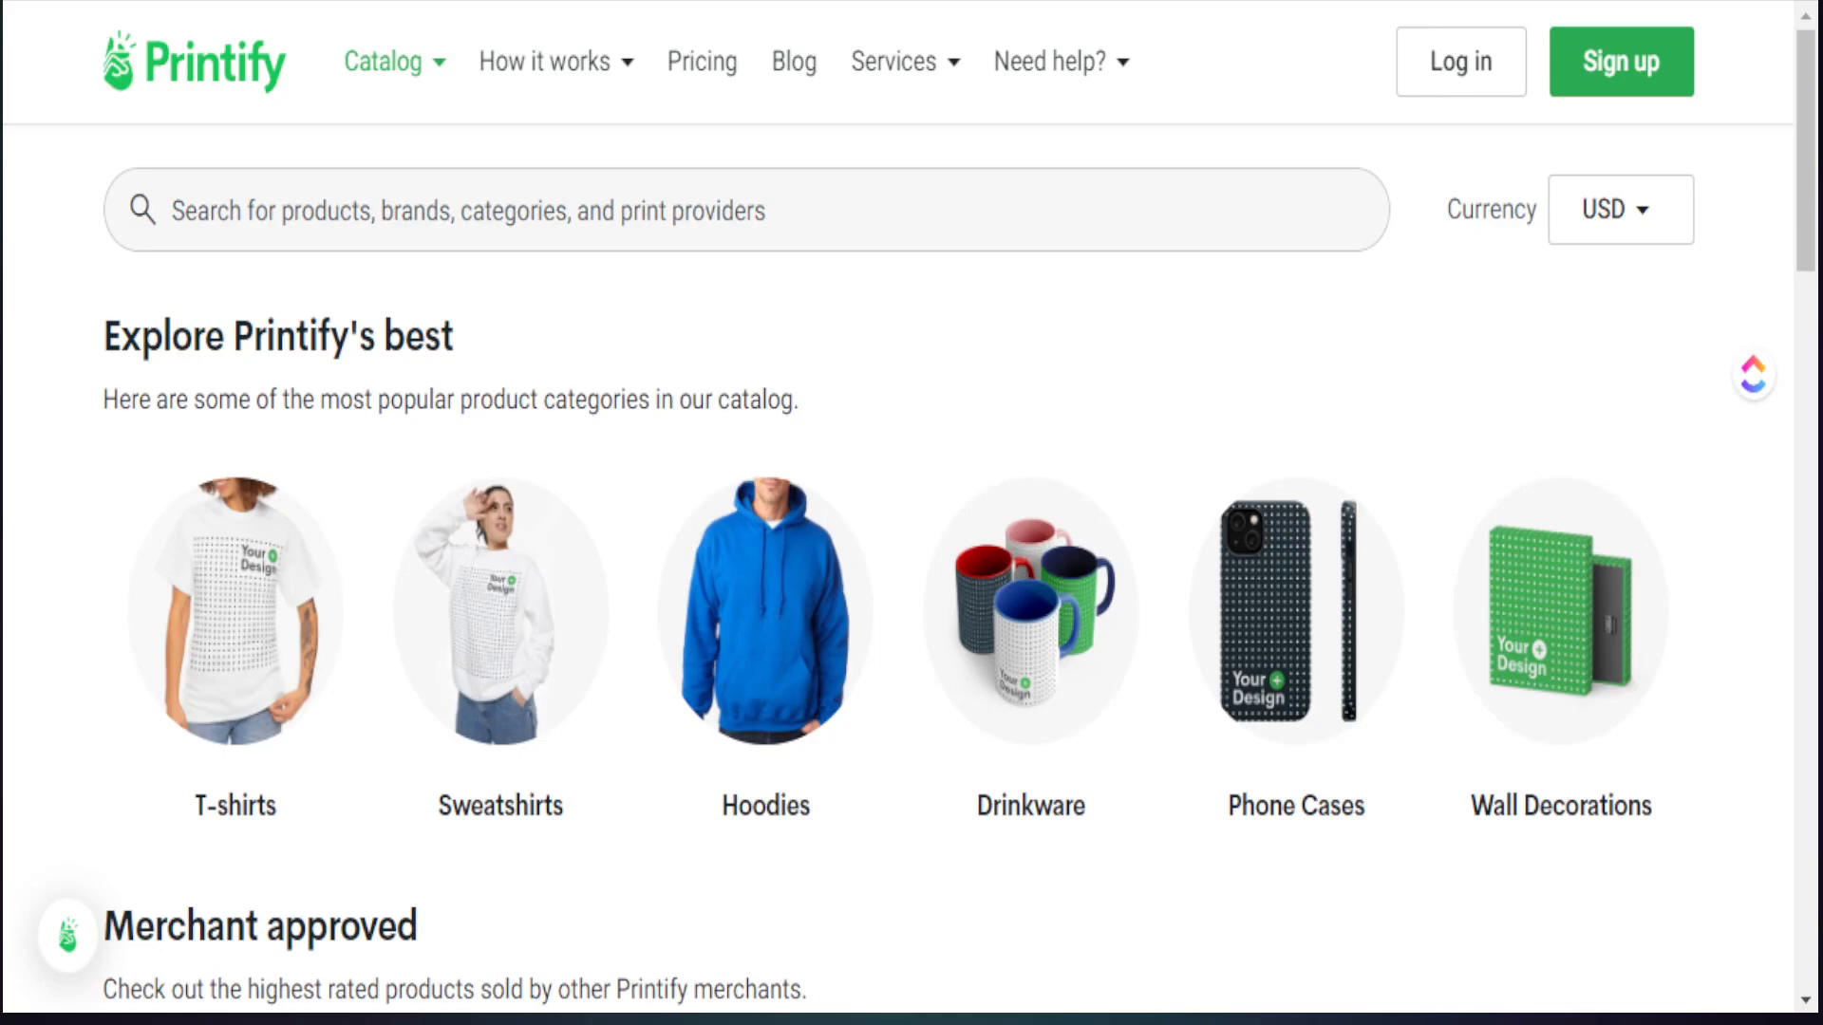
Look over the popular and merchant-approved products in the Printify catalog, and open the Ornaments category under Home & Living
scroll(911, 569, "down", 2)
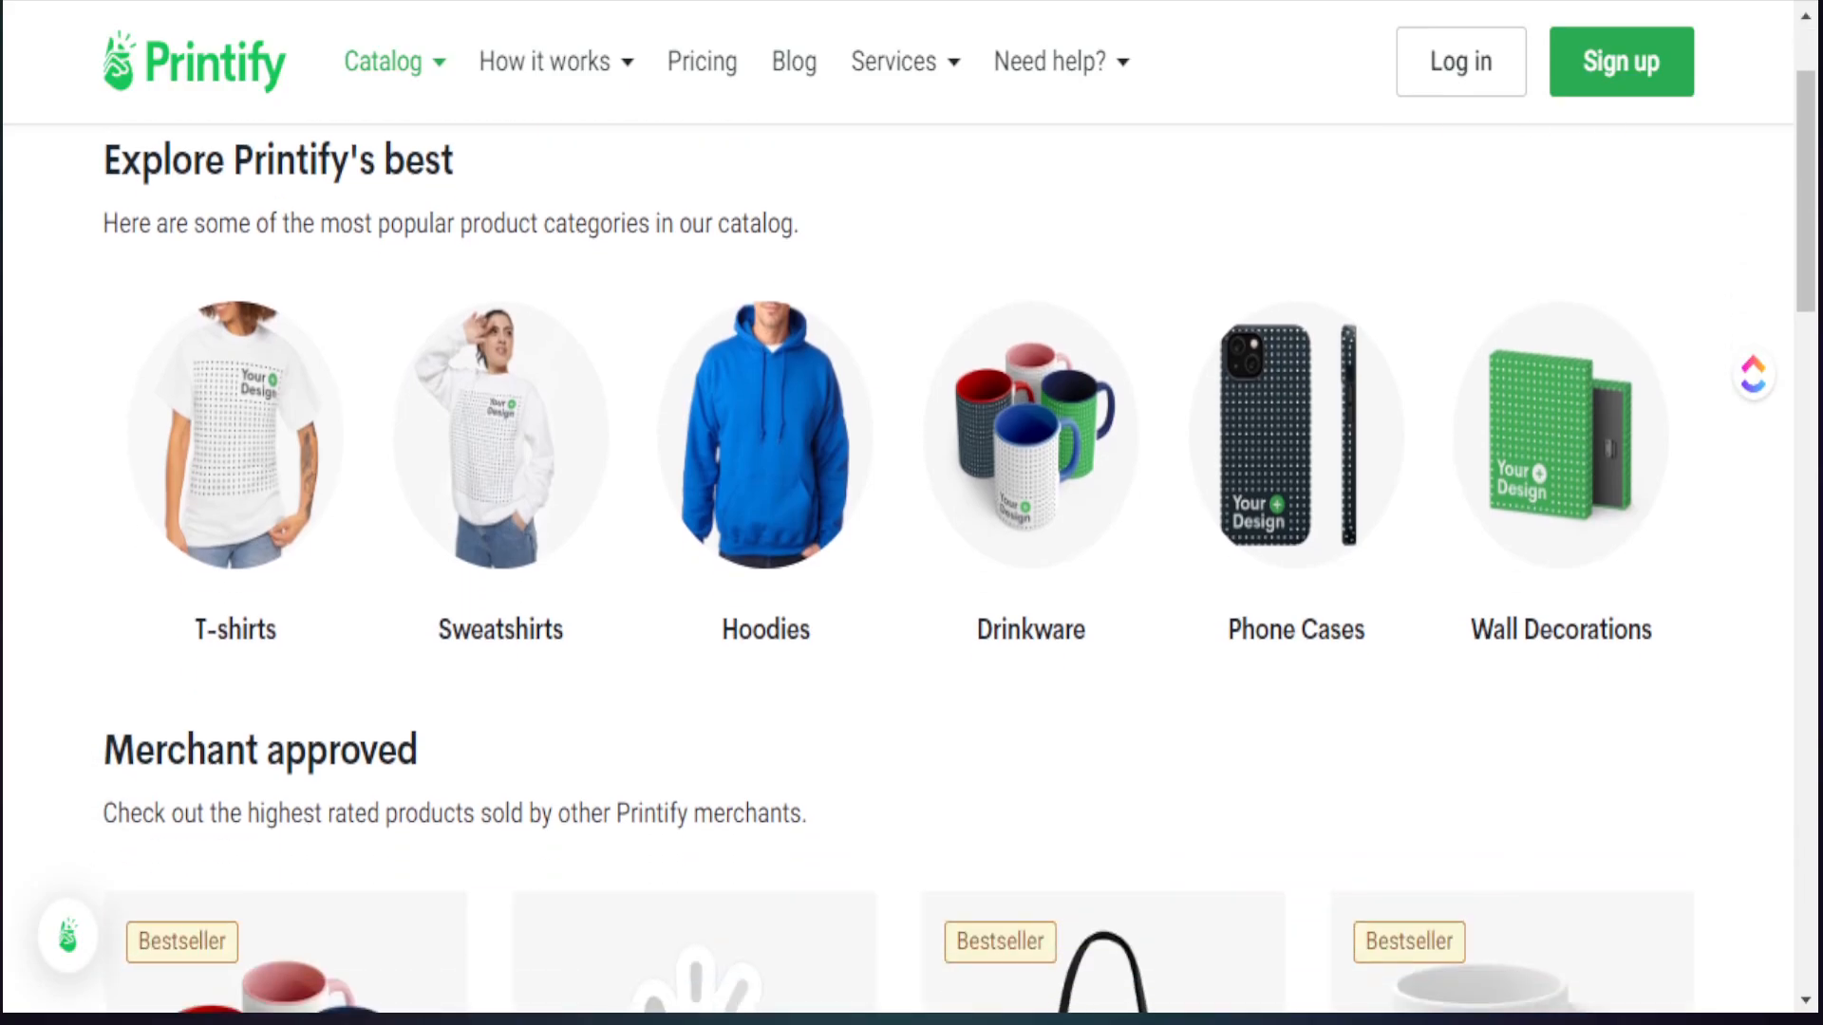
scroll(912, 570, "down", 5)
scroll(911, 569, "down", 1)
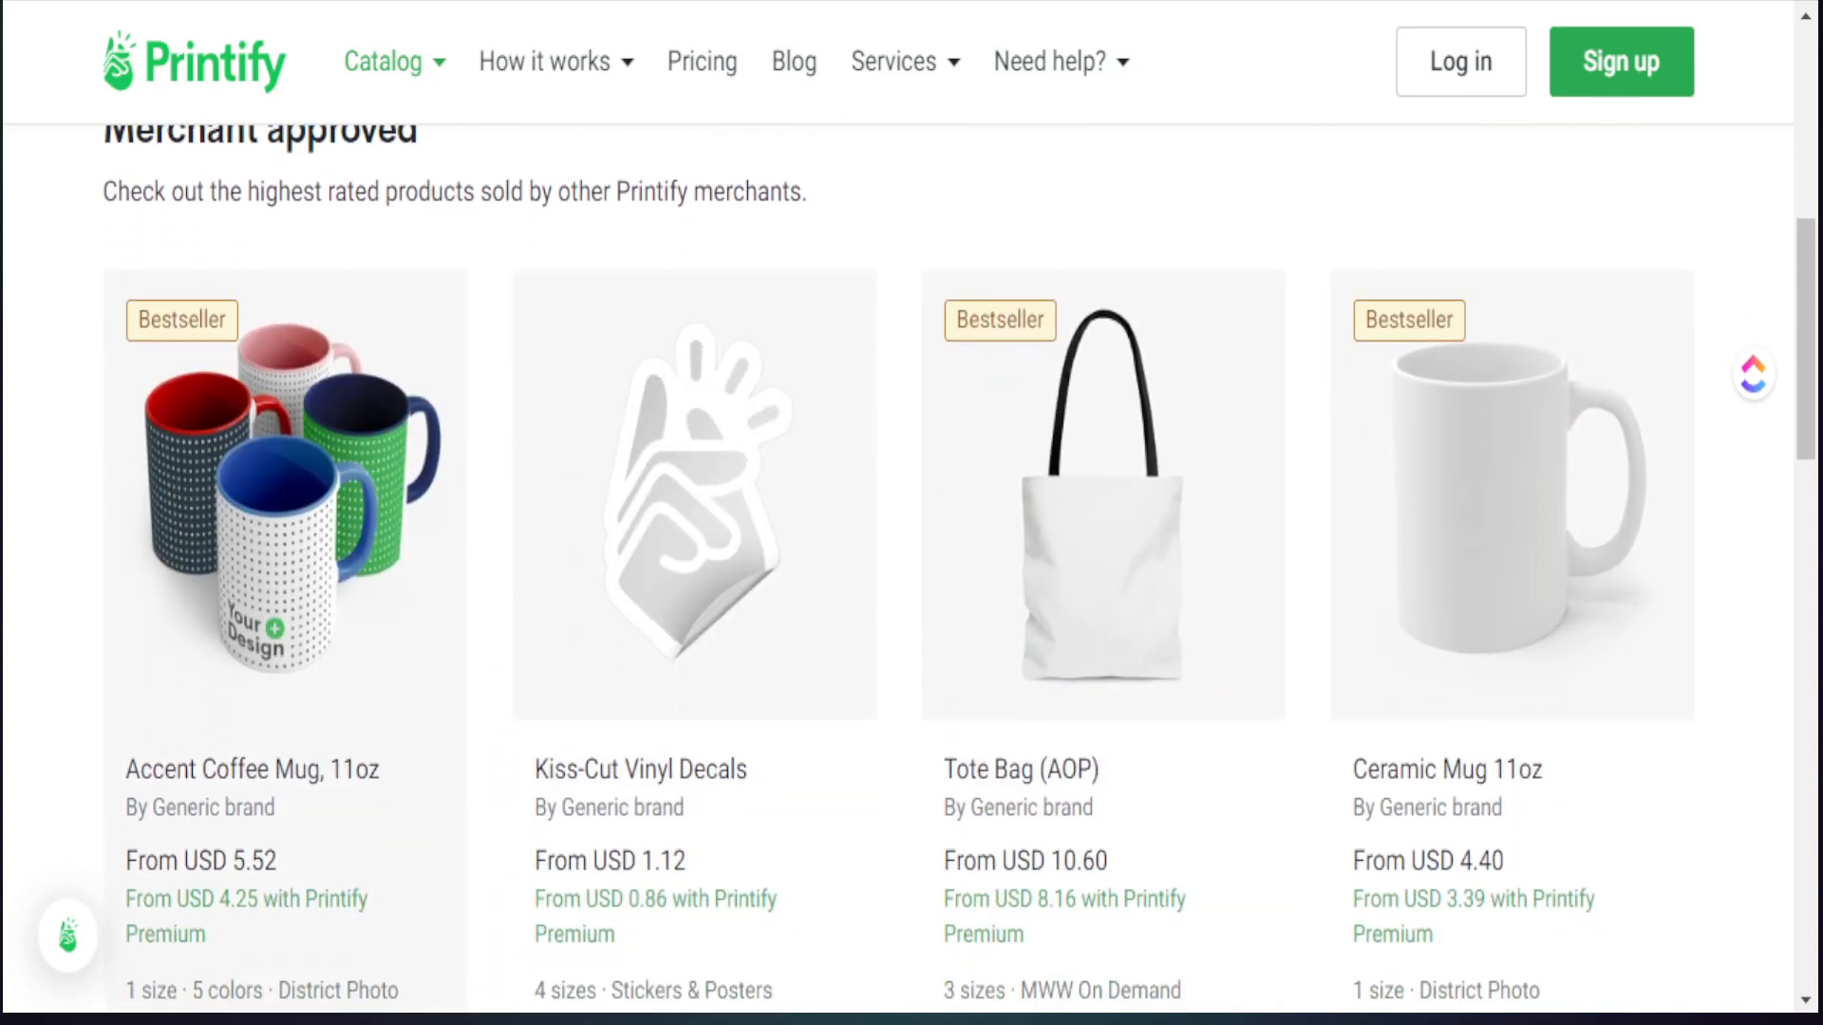
scroll(911, 570, "down", 1)
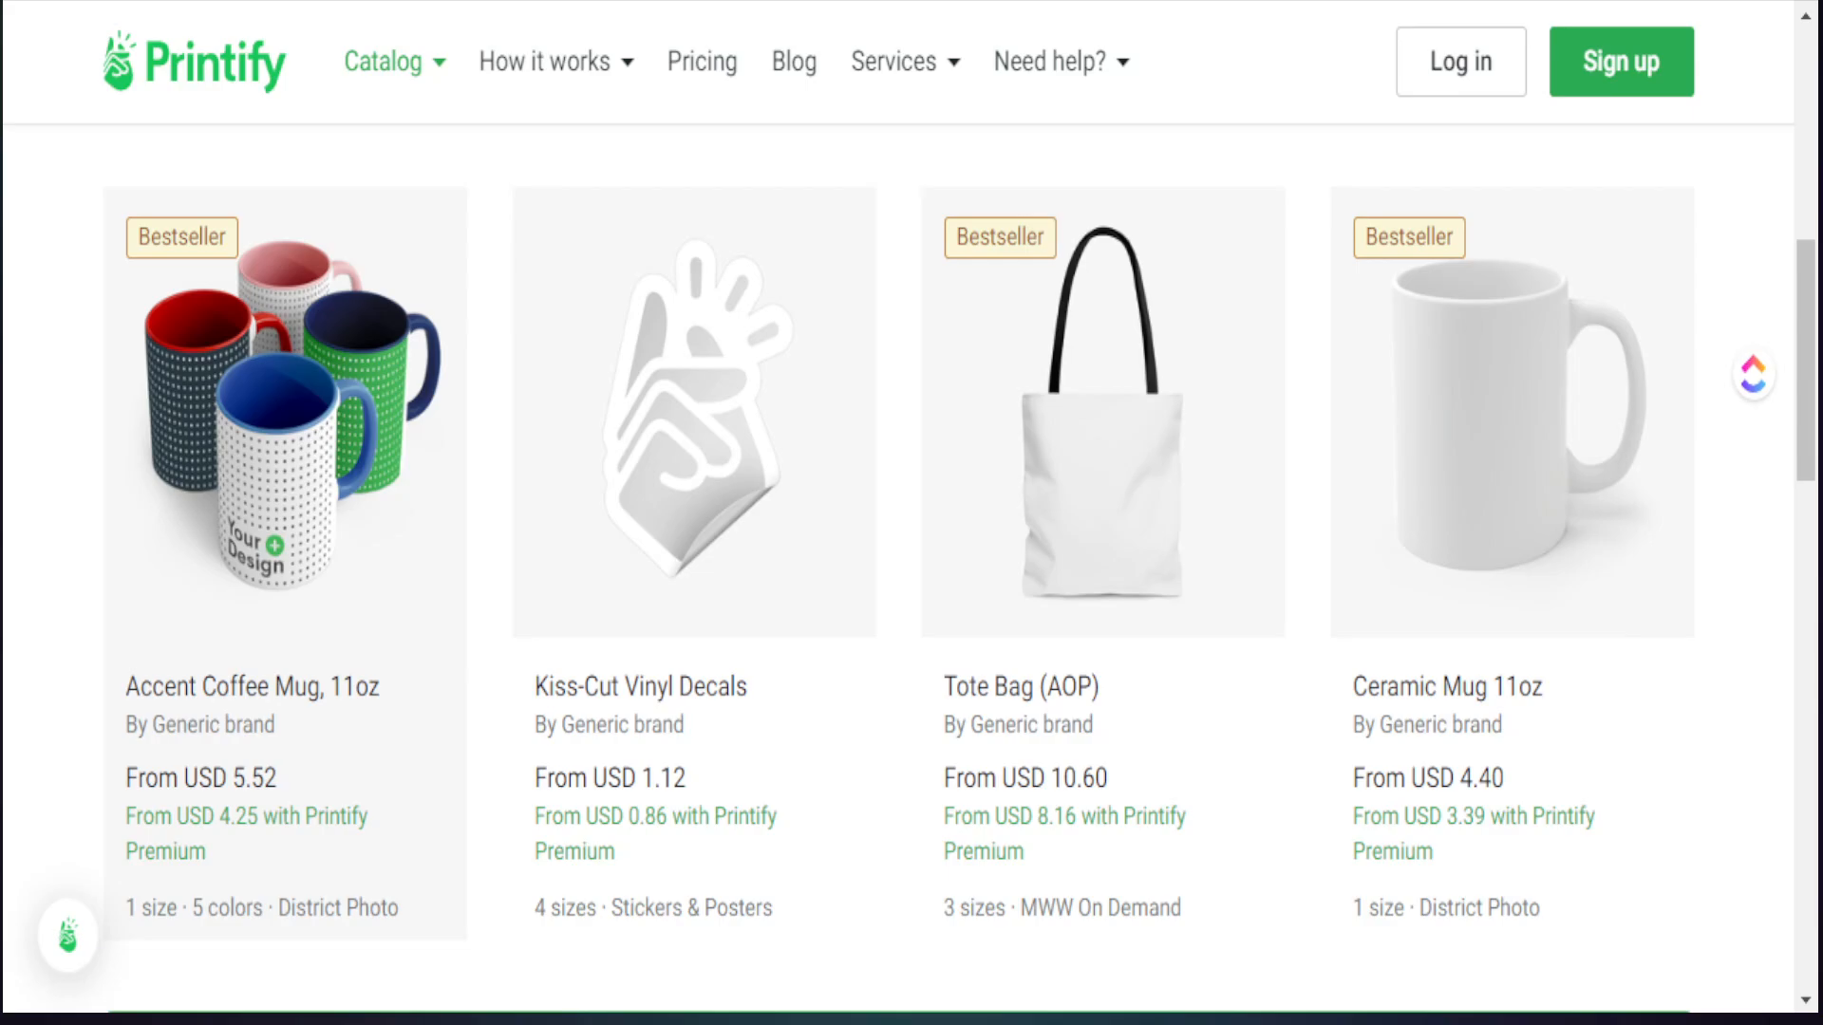
mouse_move(394, 62)
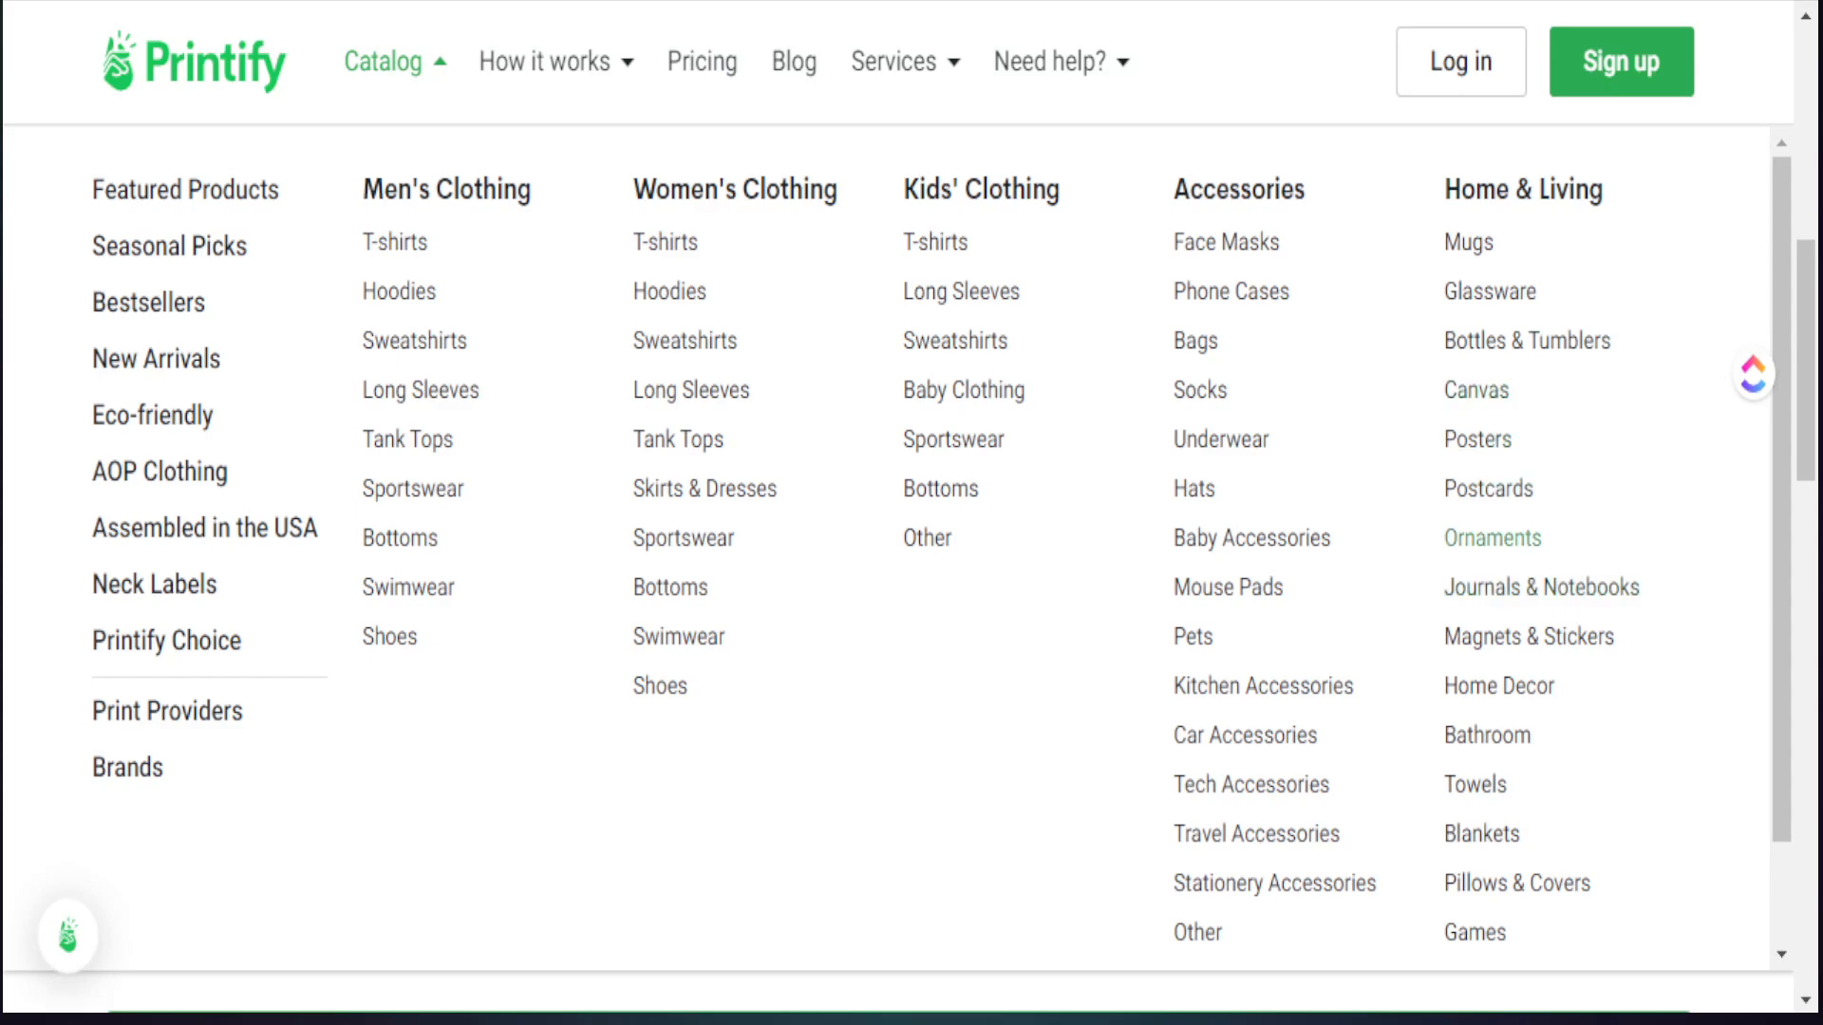
left_click(1483, 539)
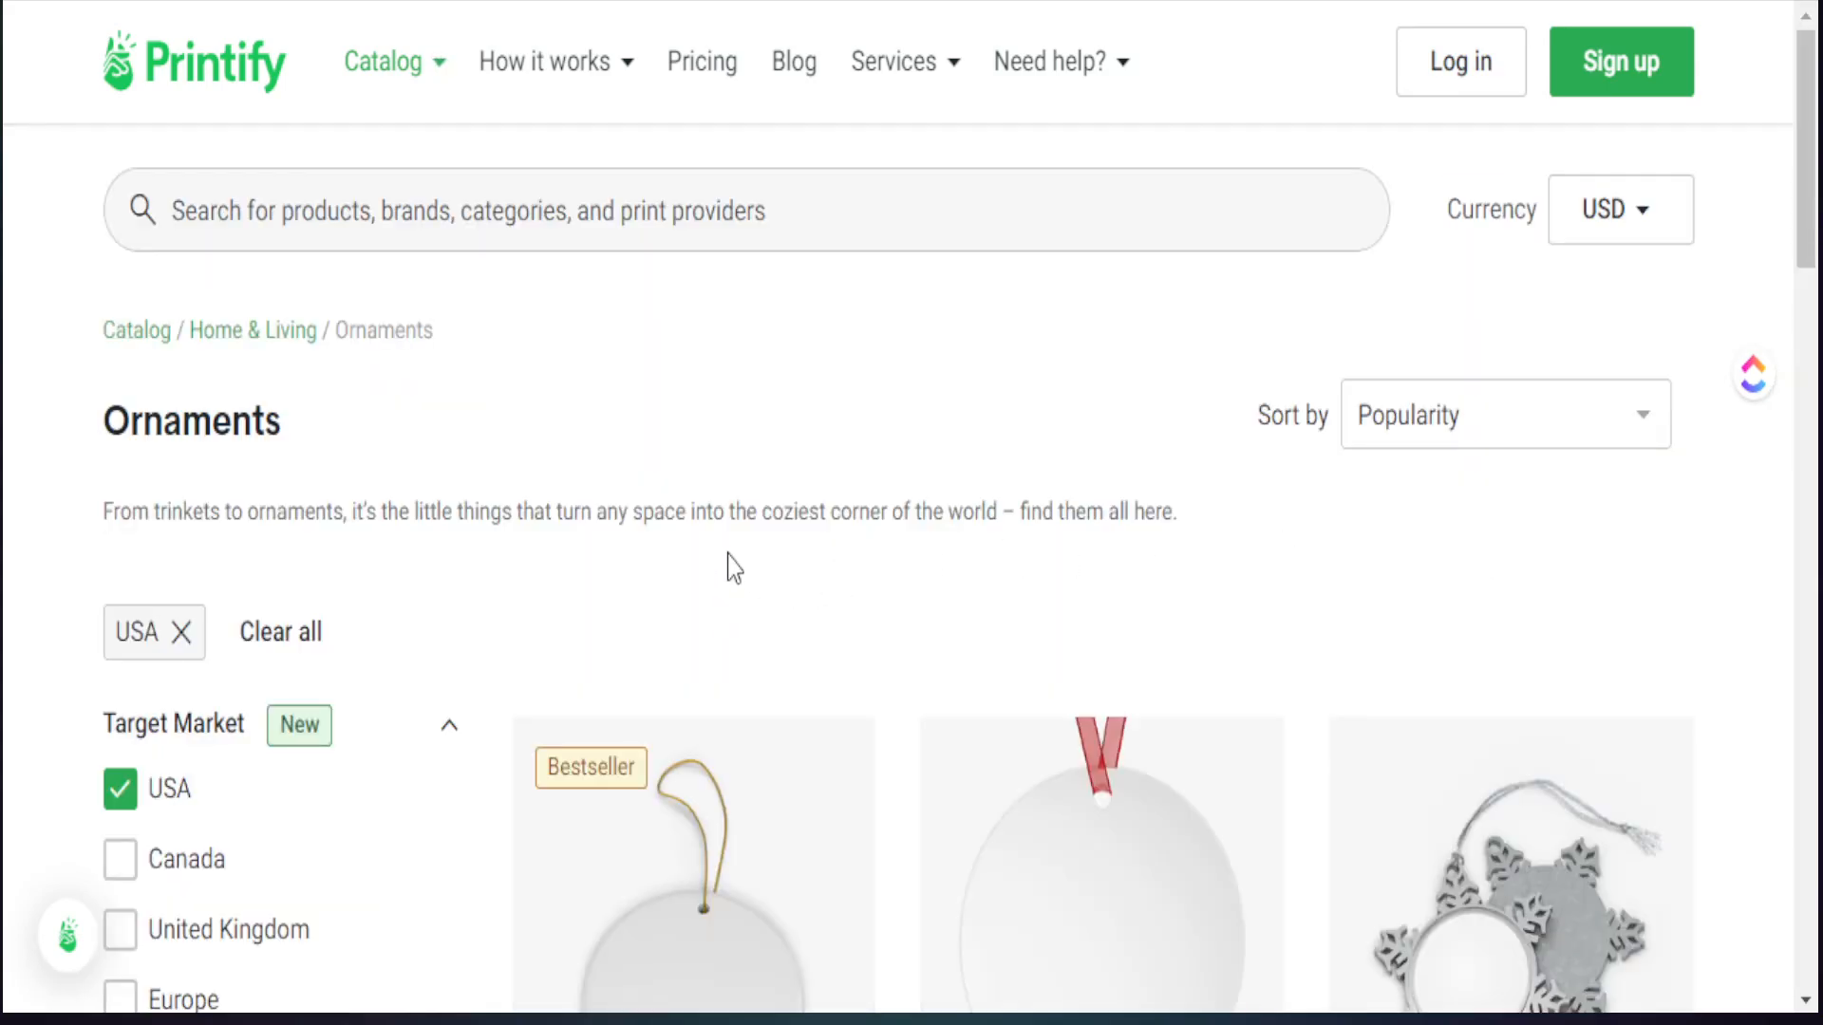
Review the Free, Premium and Enterprise plans on the pricing page, and return to browse the Ornaments listing
left_click(699, 67)
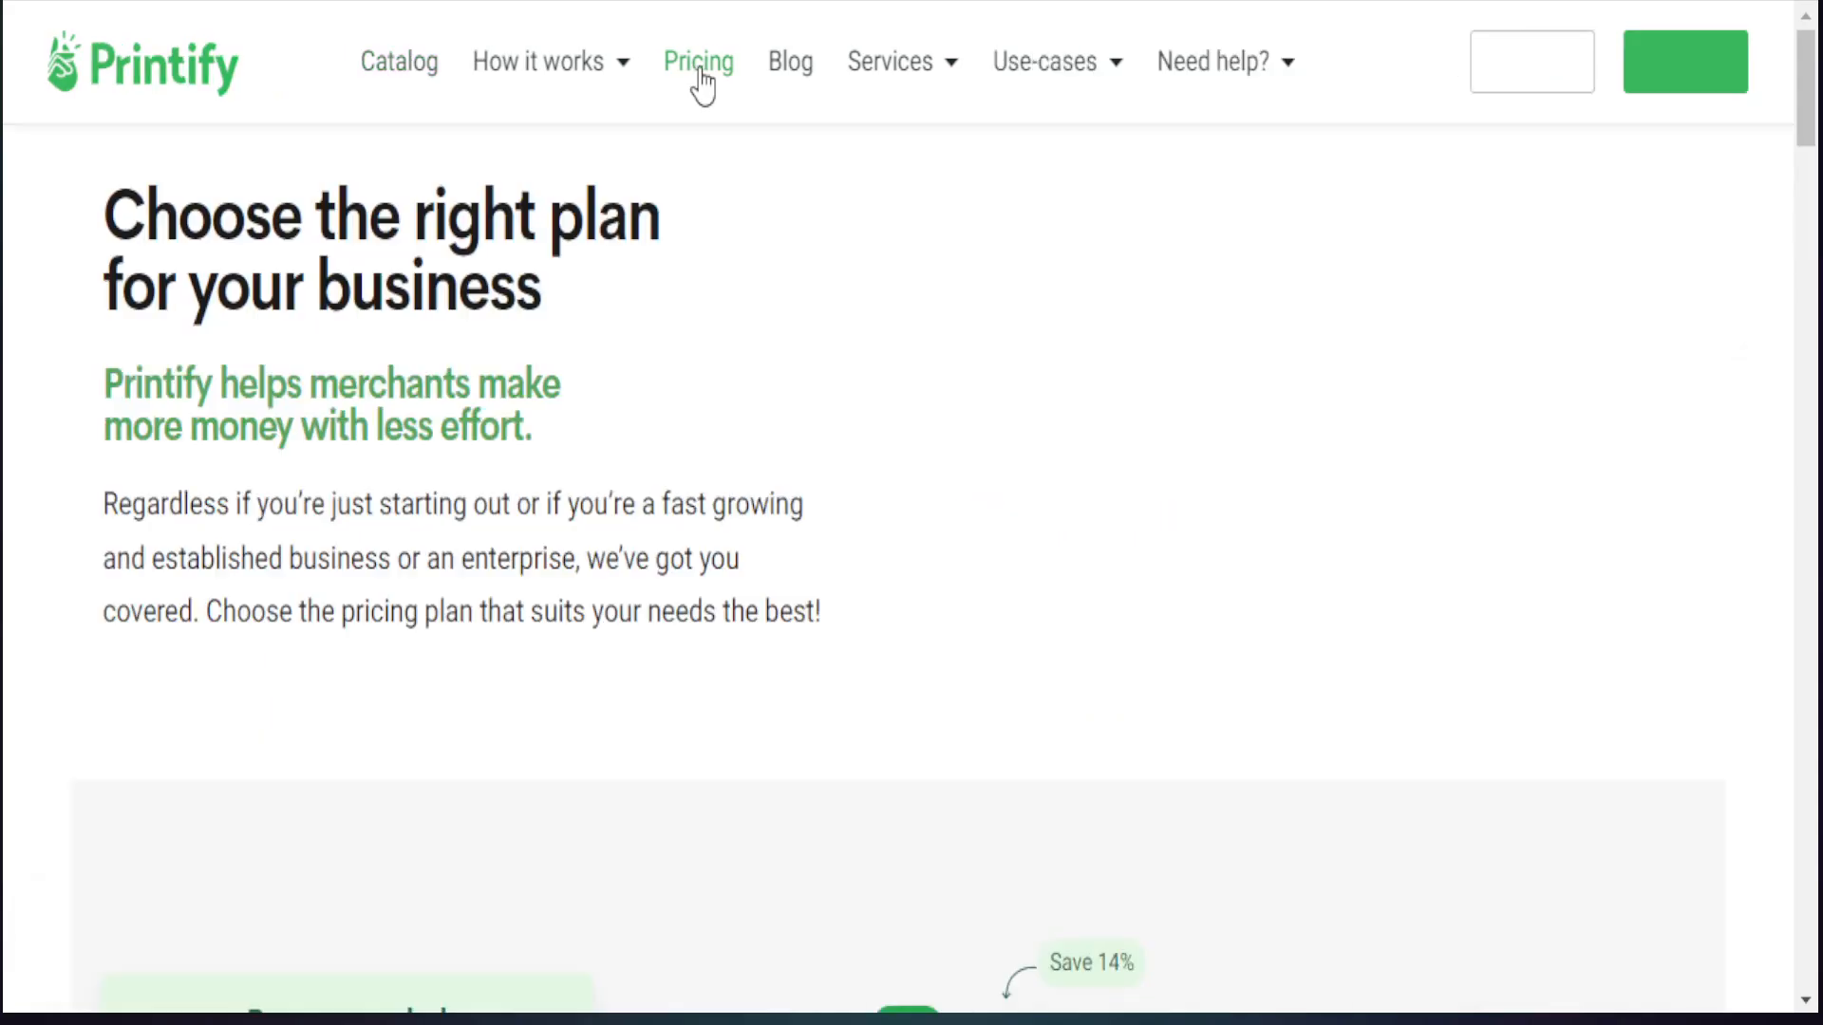
scroll(724, 534, "down", 7)
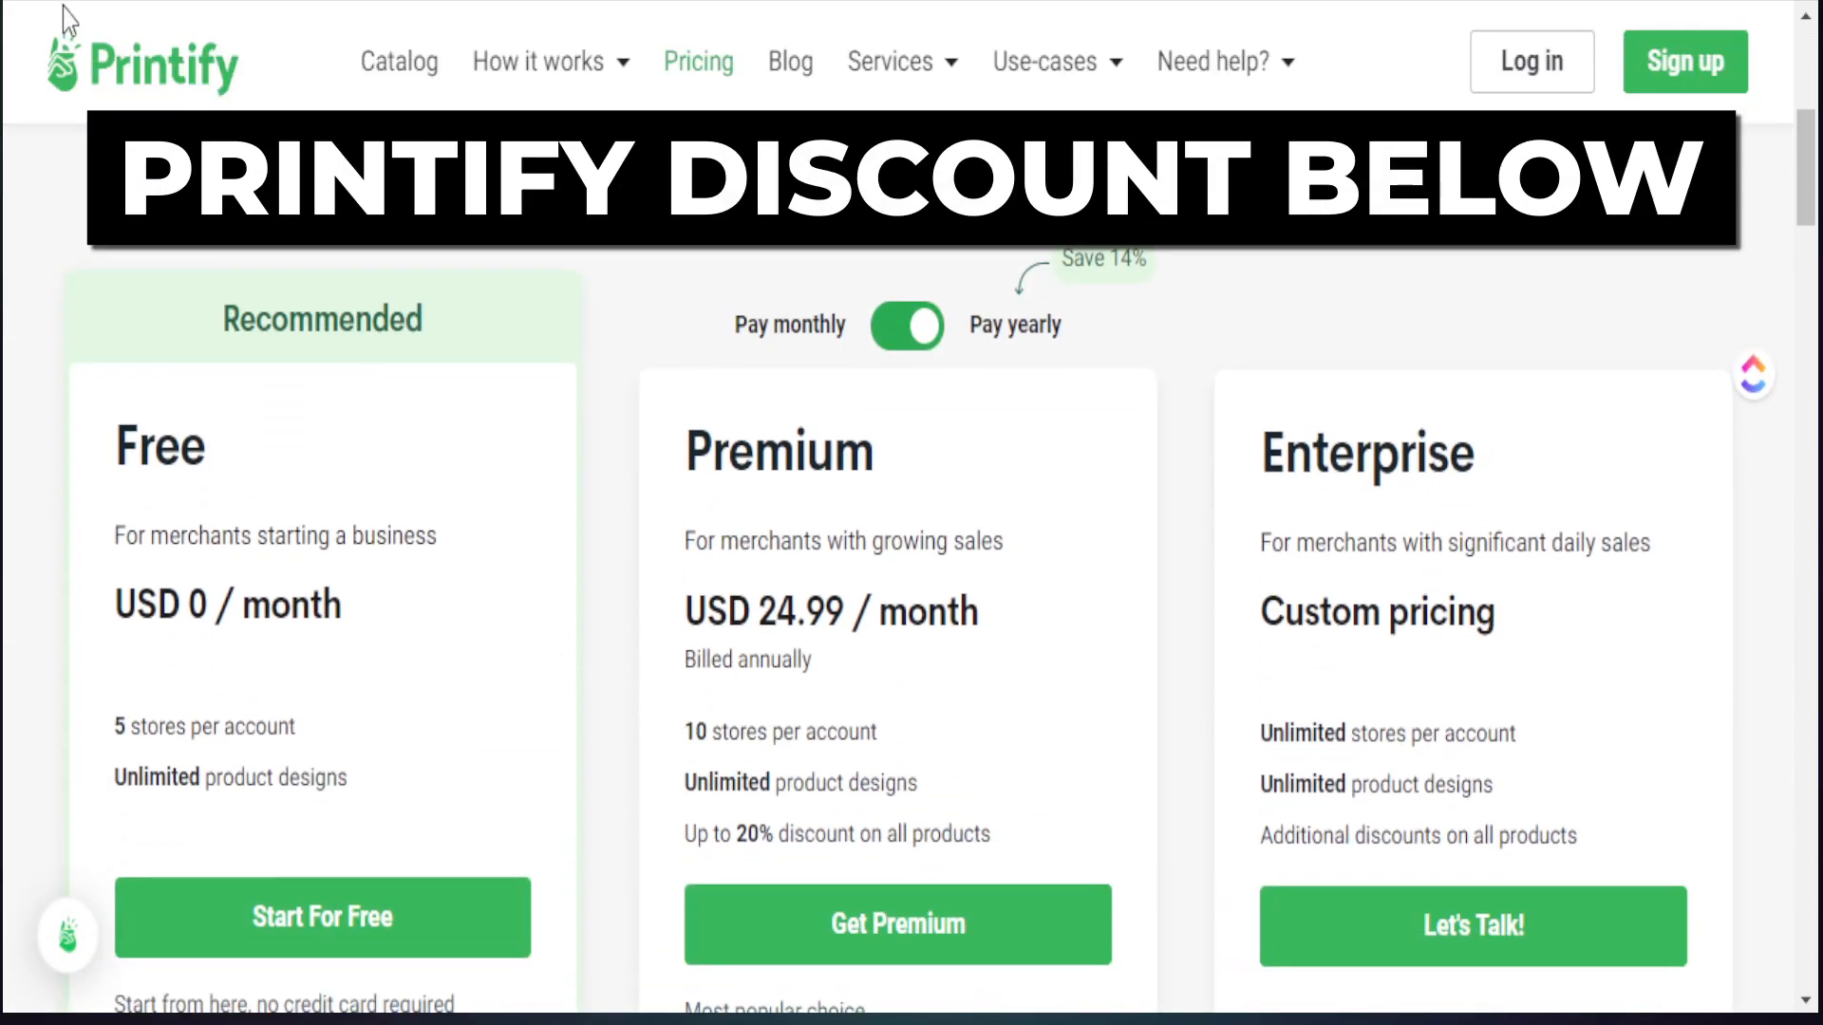
key("alt+Left")
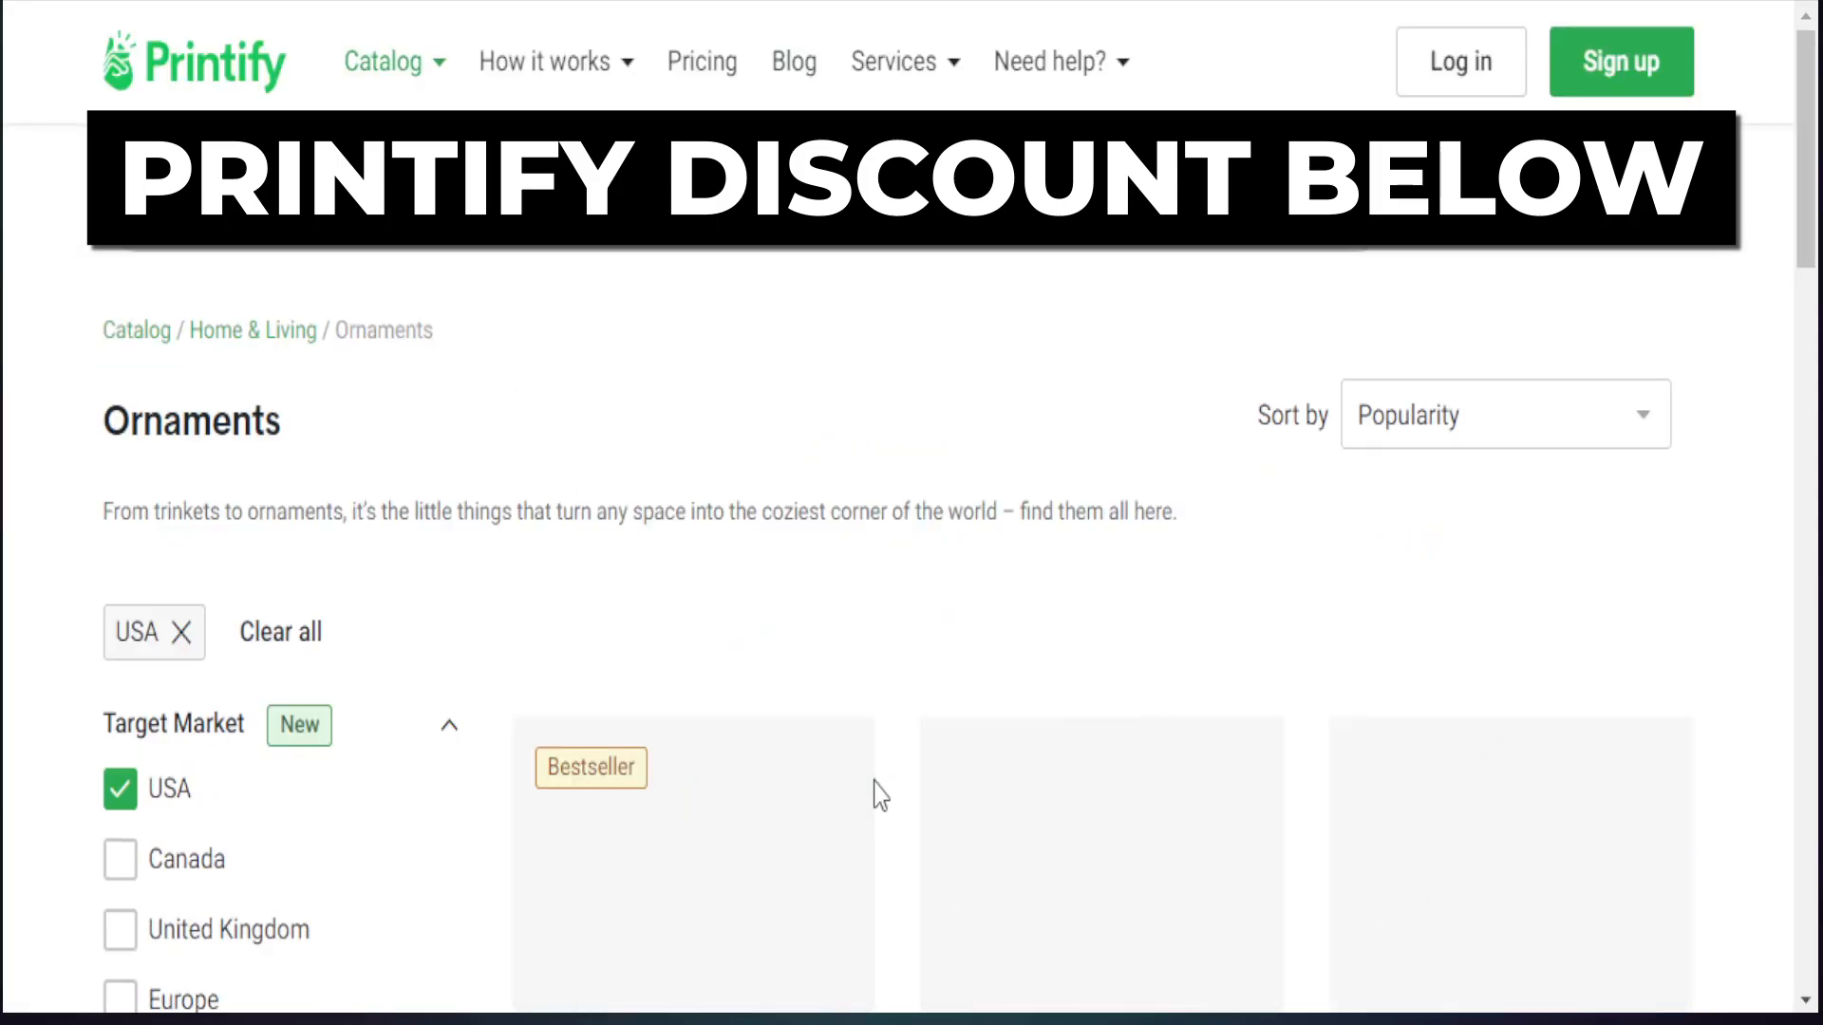
scroll(774, 767, "down", 6)
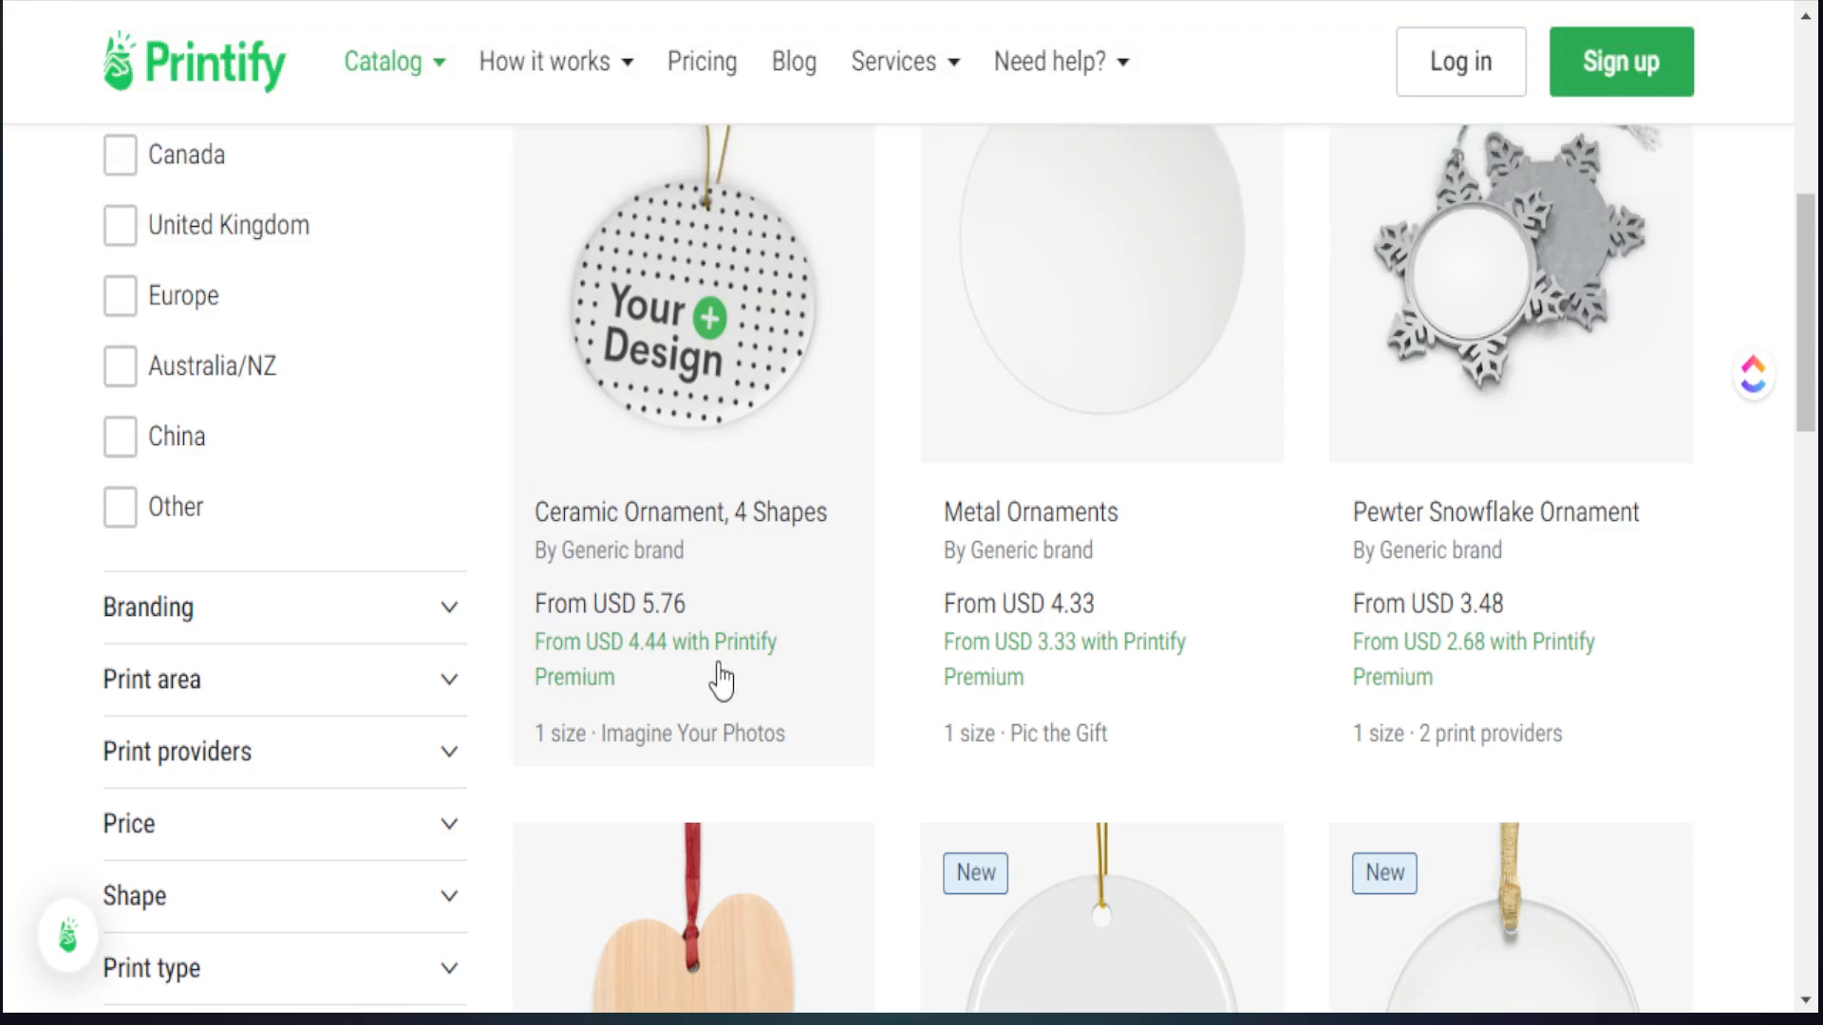
Browse the women's T-shirts in the catalog, and reopen the pricing page to review the plans
mouse_move(407, 101)
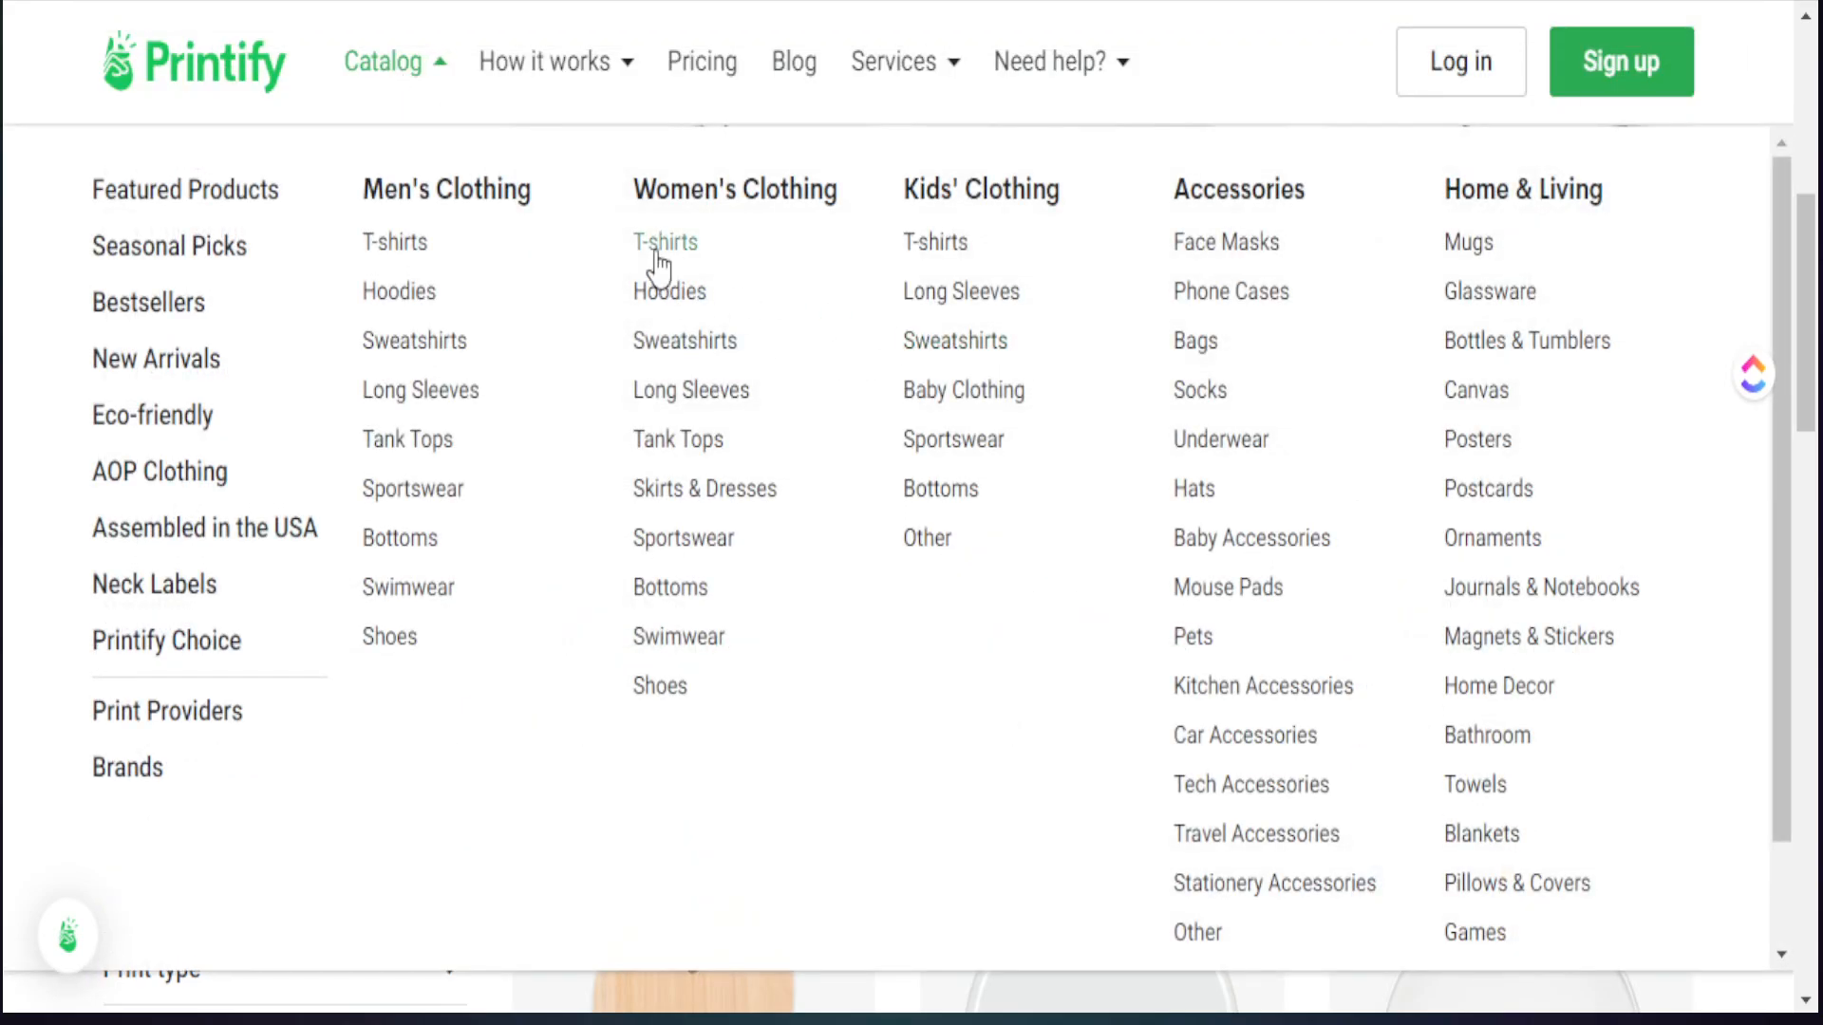
left_click(655, 247)
scroll(719, 646, "down", 10)
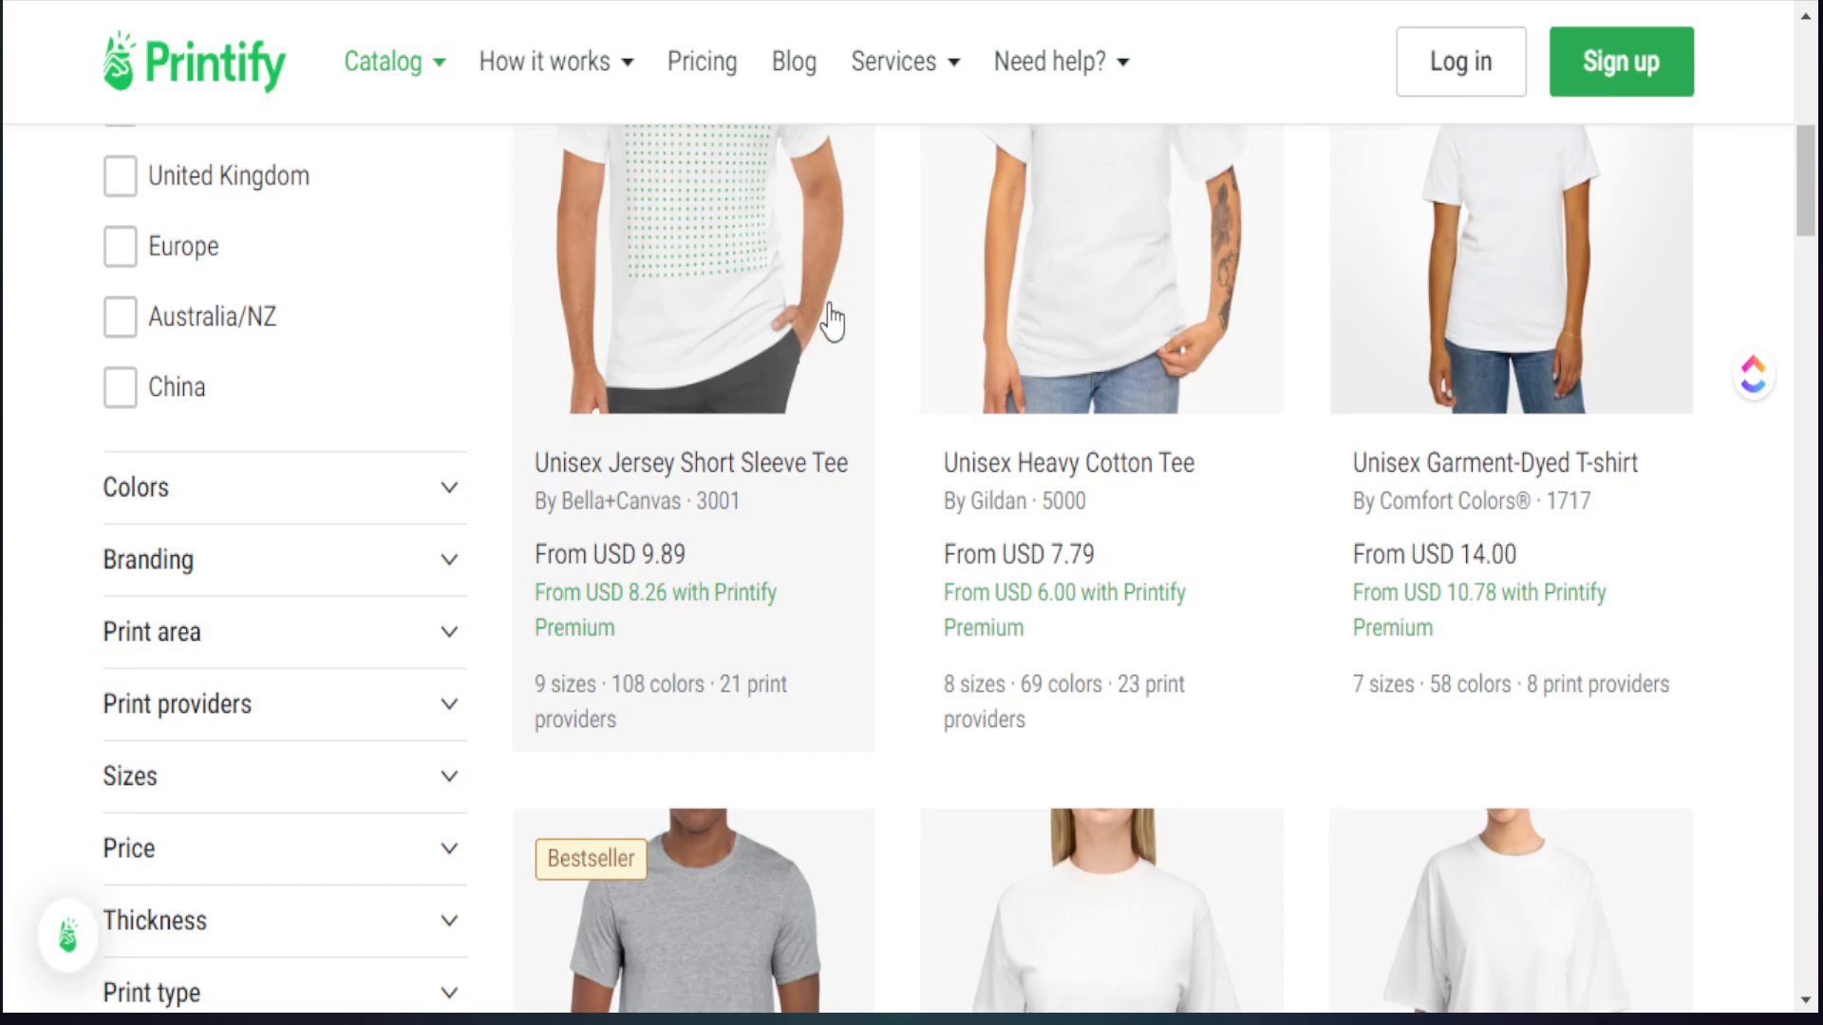
left_click(709, 87)
scroll(811, 236, "down", 7)
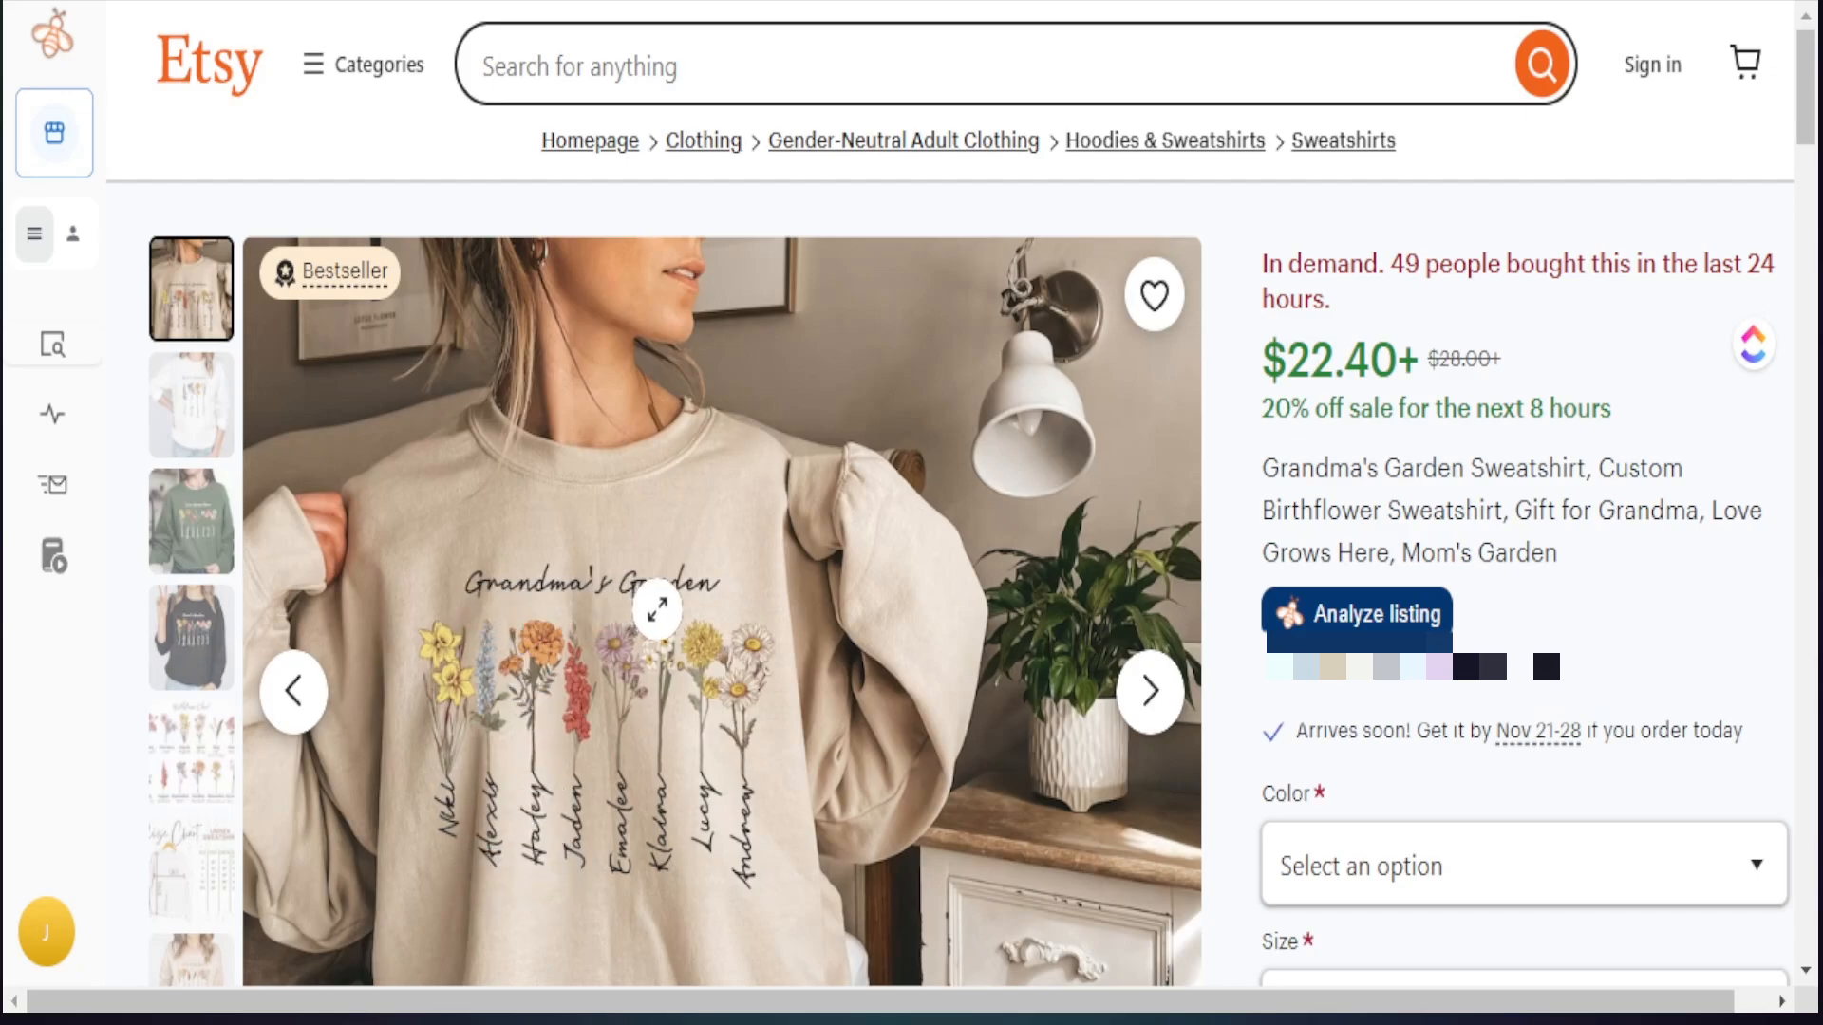
Switch to the Creative Fabrica site and search its assets for "Letters"
left_click(1007, 5)
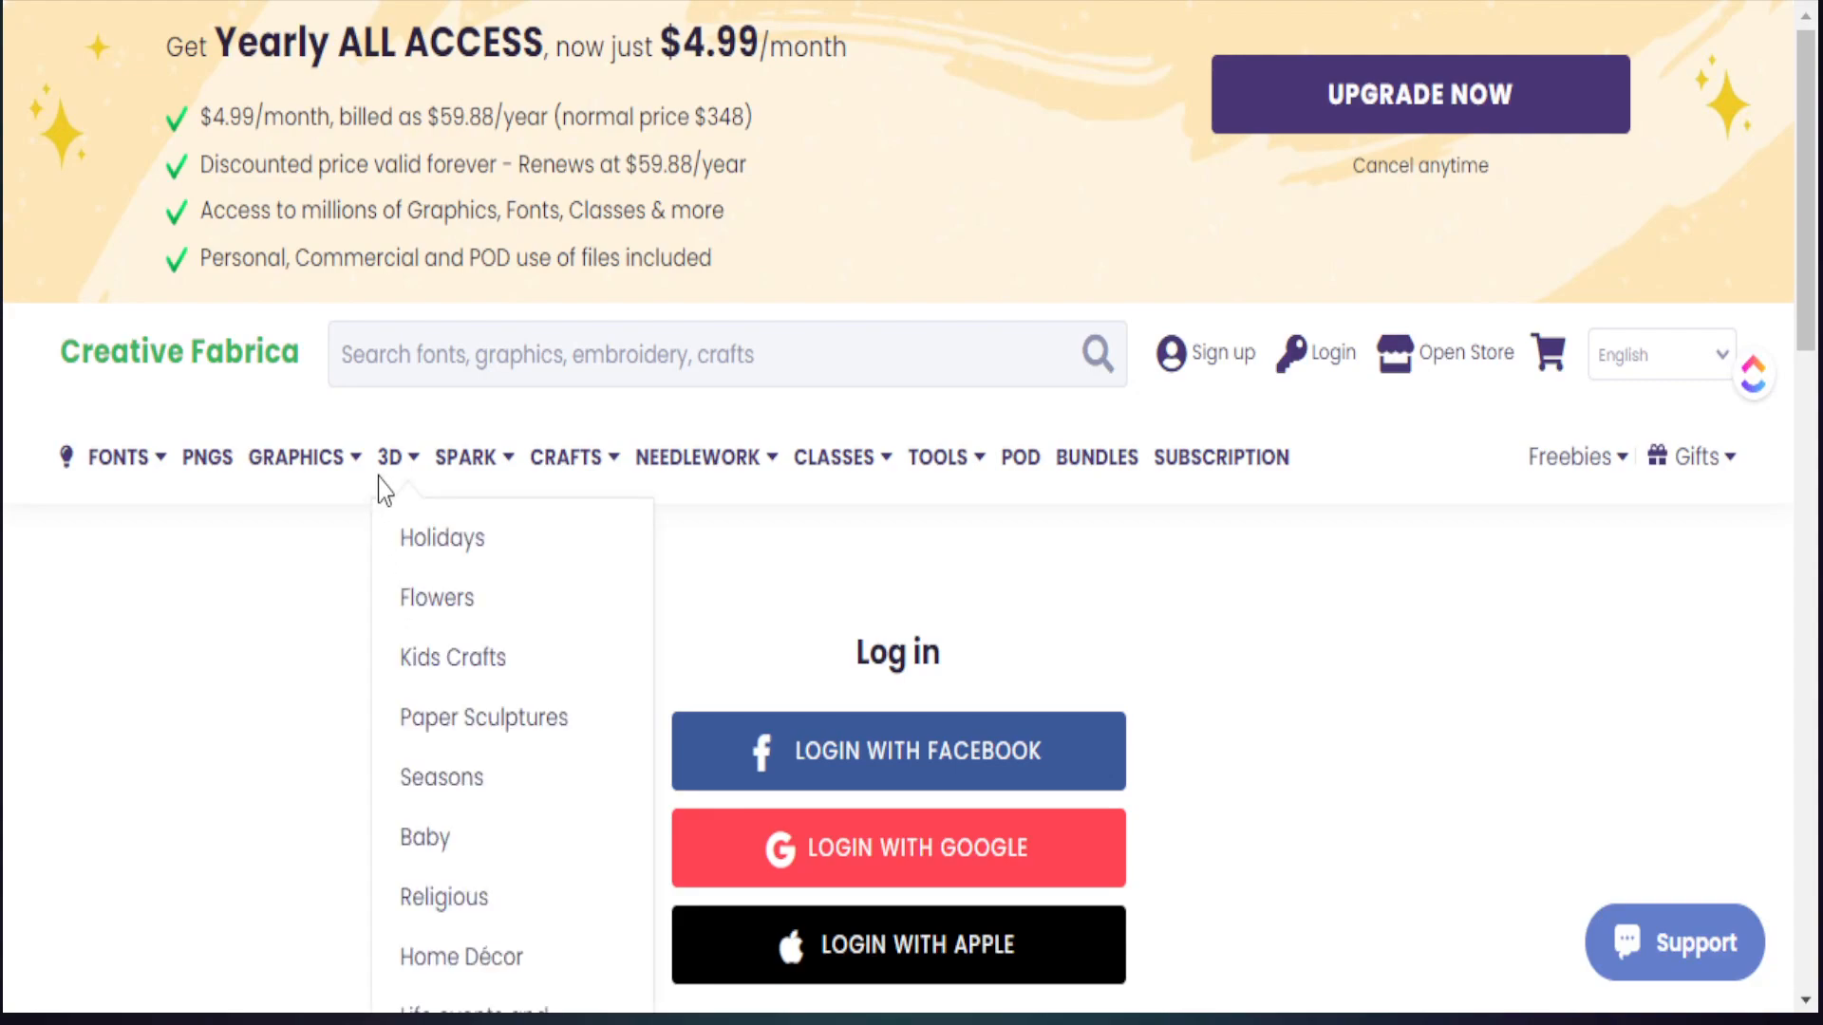
left_click(424, 365)
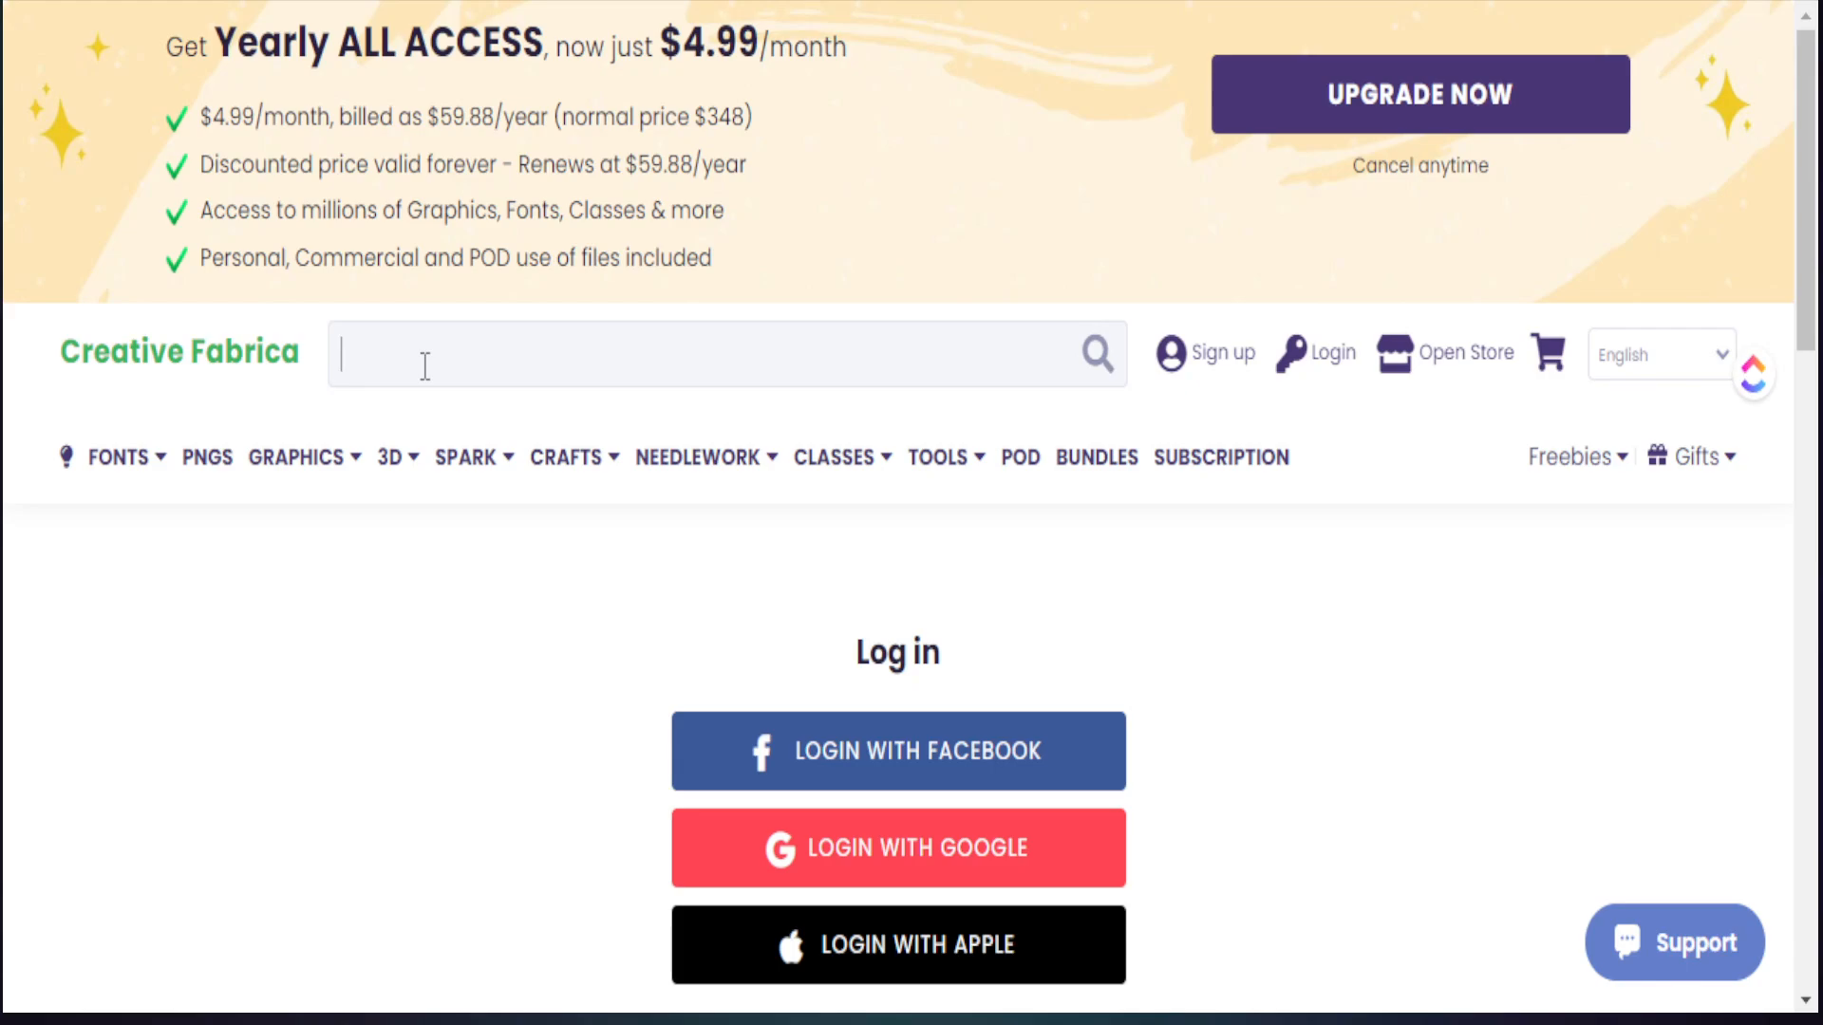
type("lETTERS")
key("BackSpace")
key("BackSpace")
key("BackSpace")
key("BackSpace")
key("Return")
Browse the letter graphics in the search results and open the Christmas alphabet clipart listing to view its details
scroll(1367, 480, "down", 6)
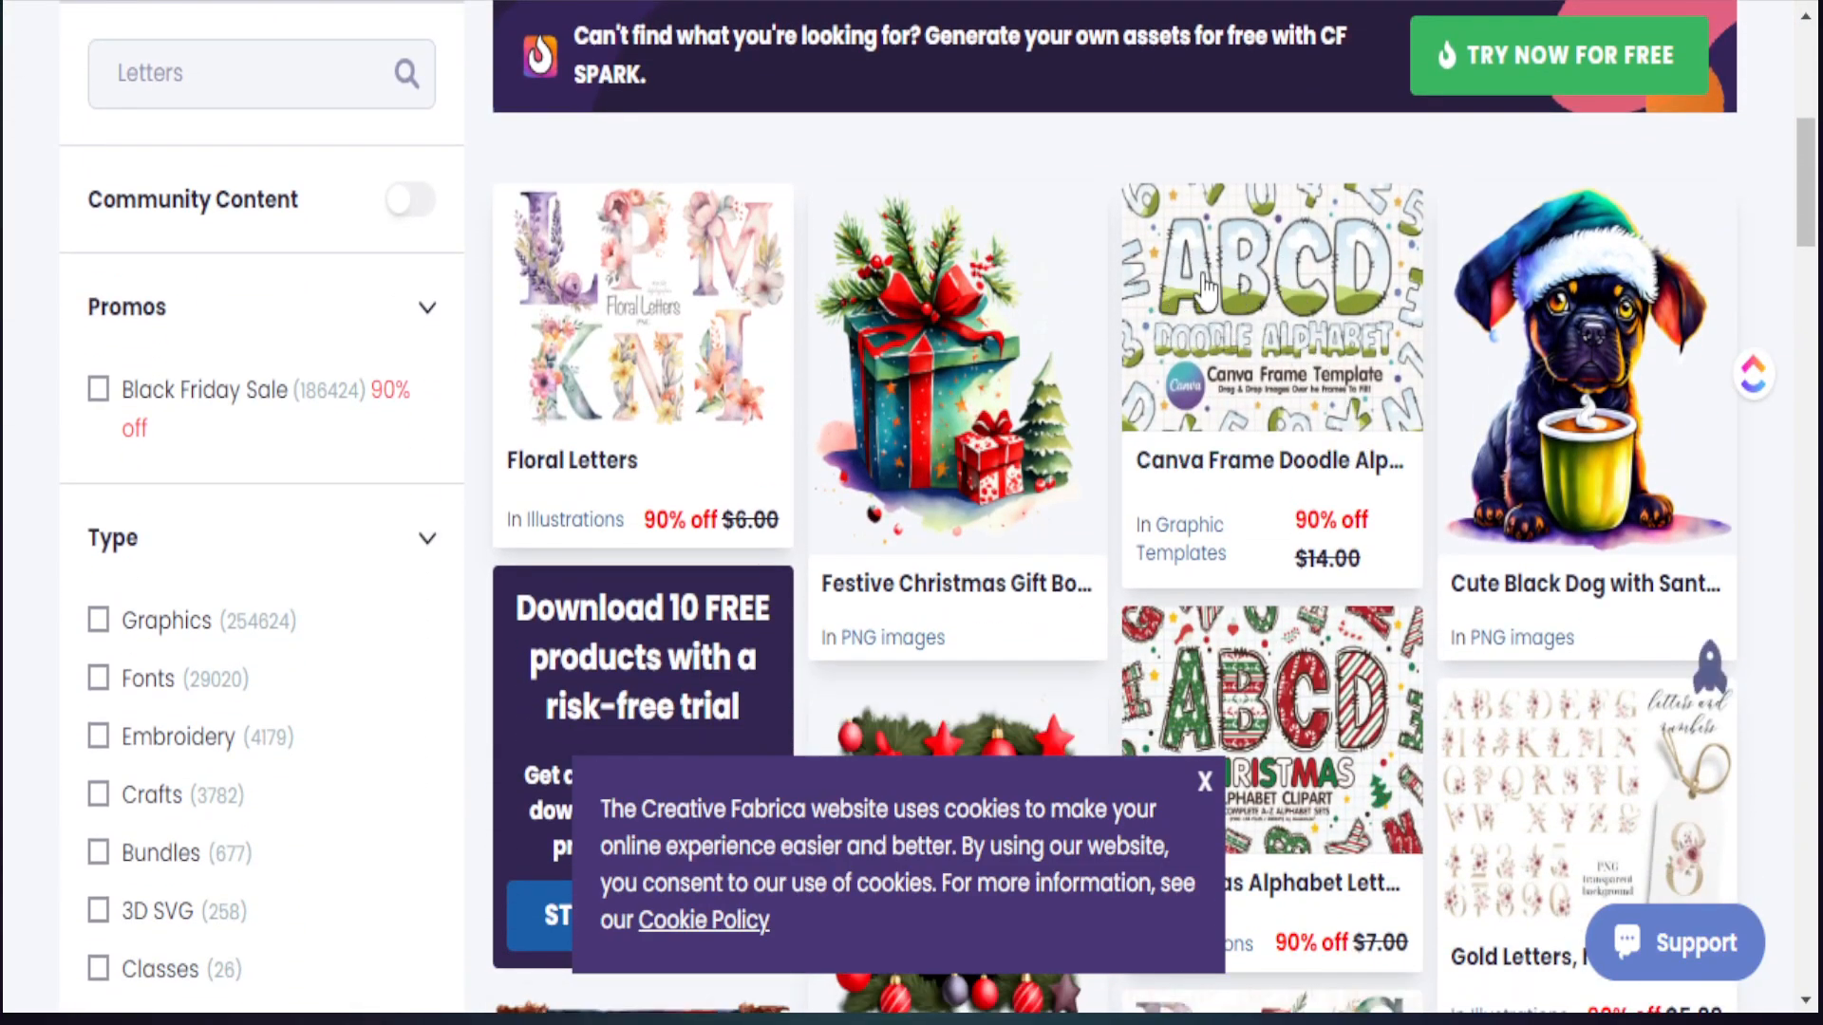
scroll(1225, 285, "down", 4)
scroll(1246, 459, "down", 6)
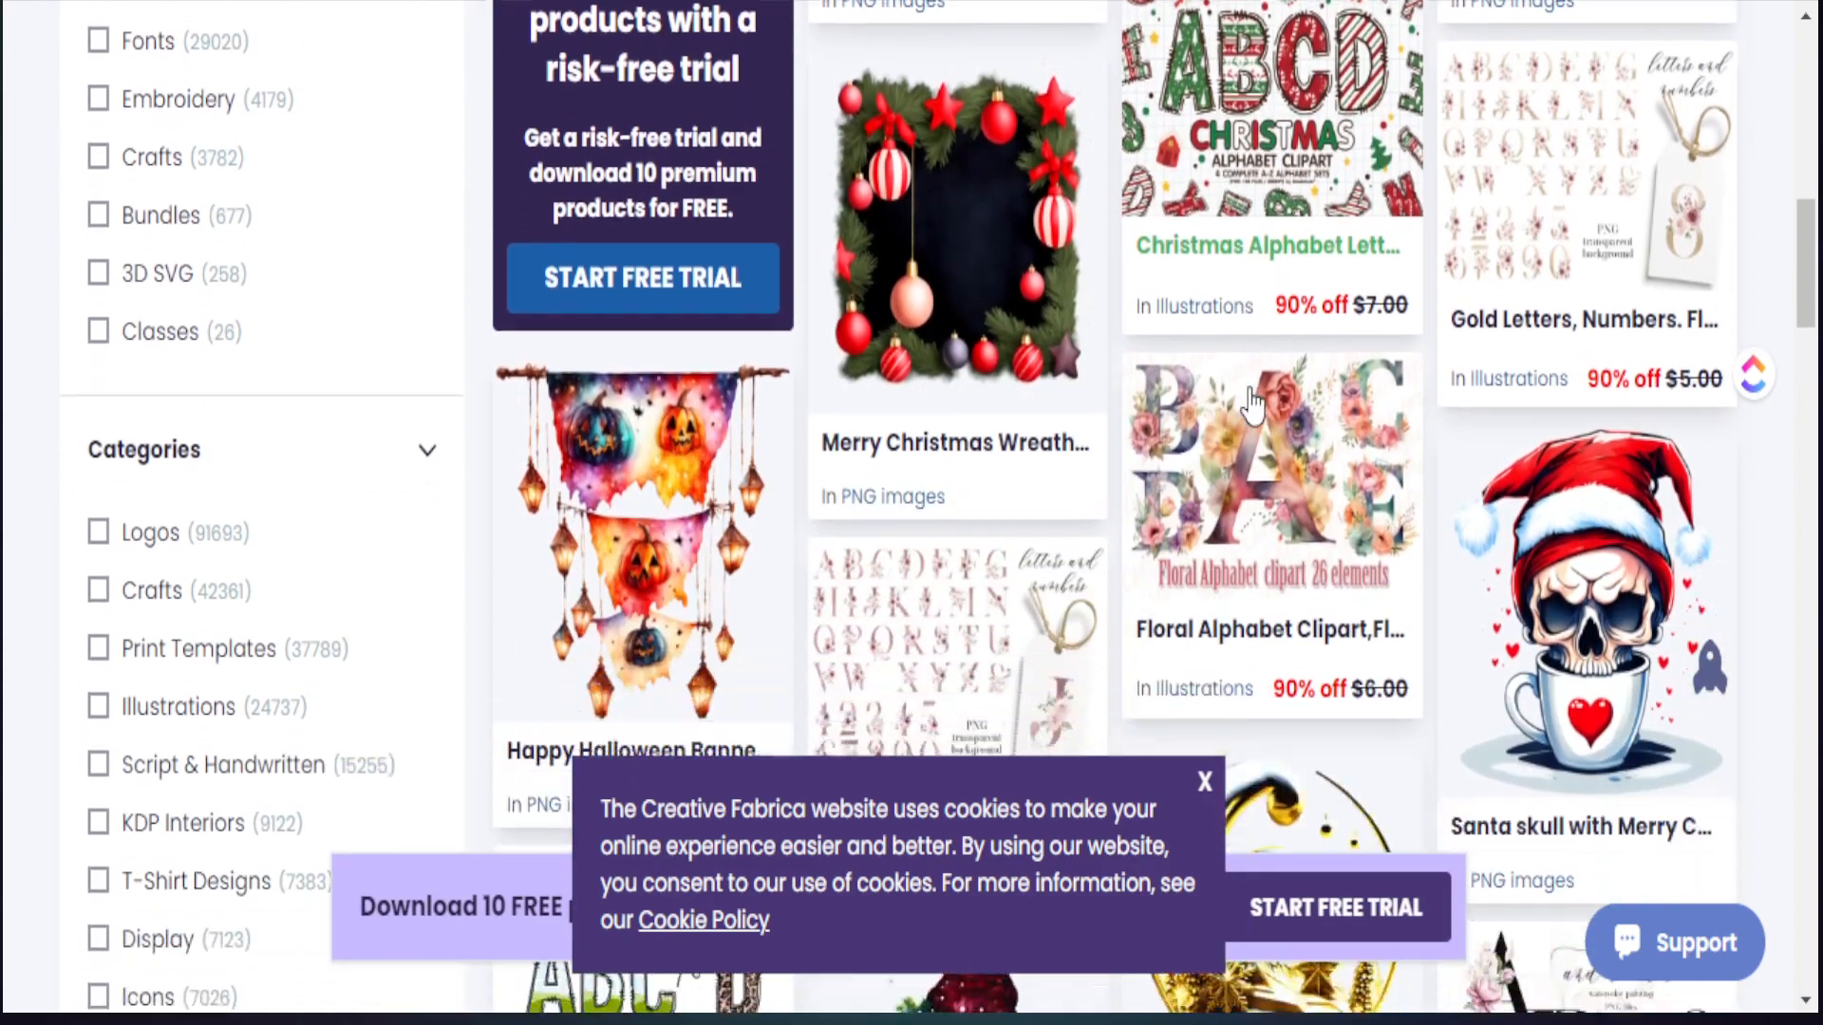
scroll(1253, 283, "down", 12)
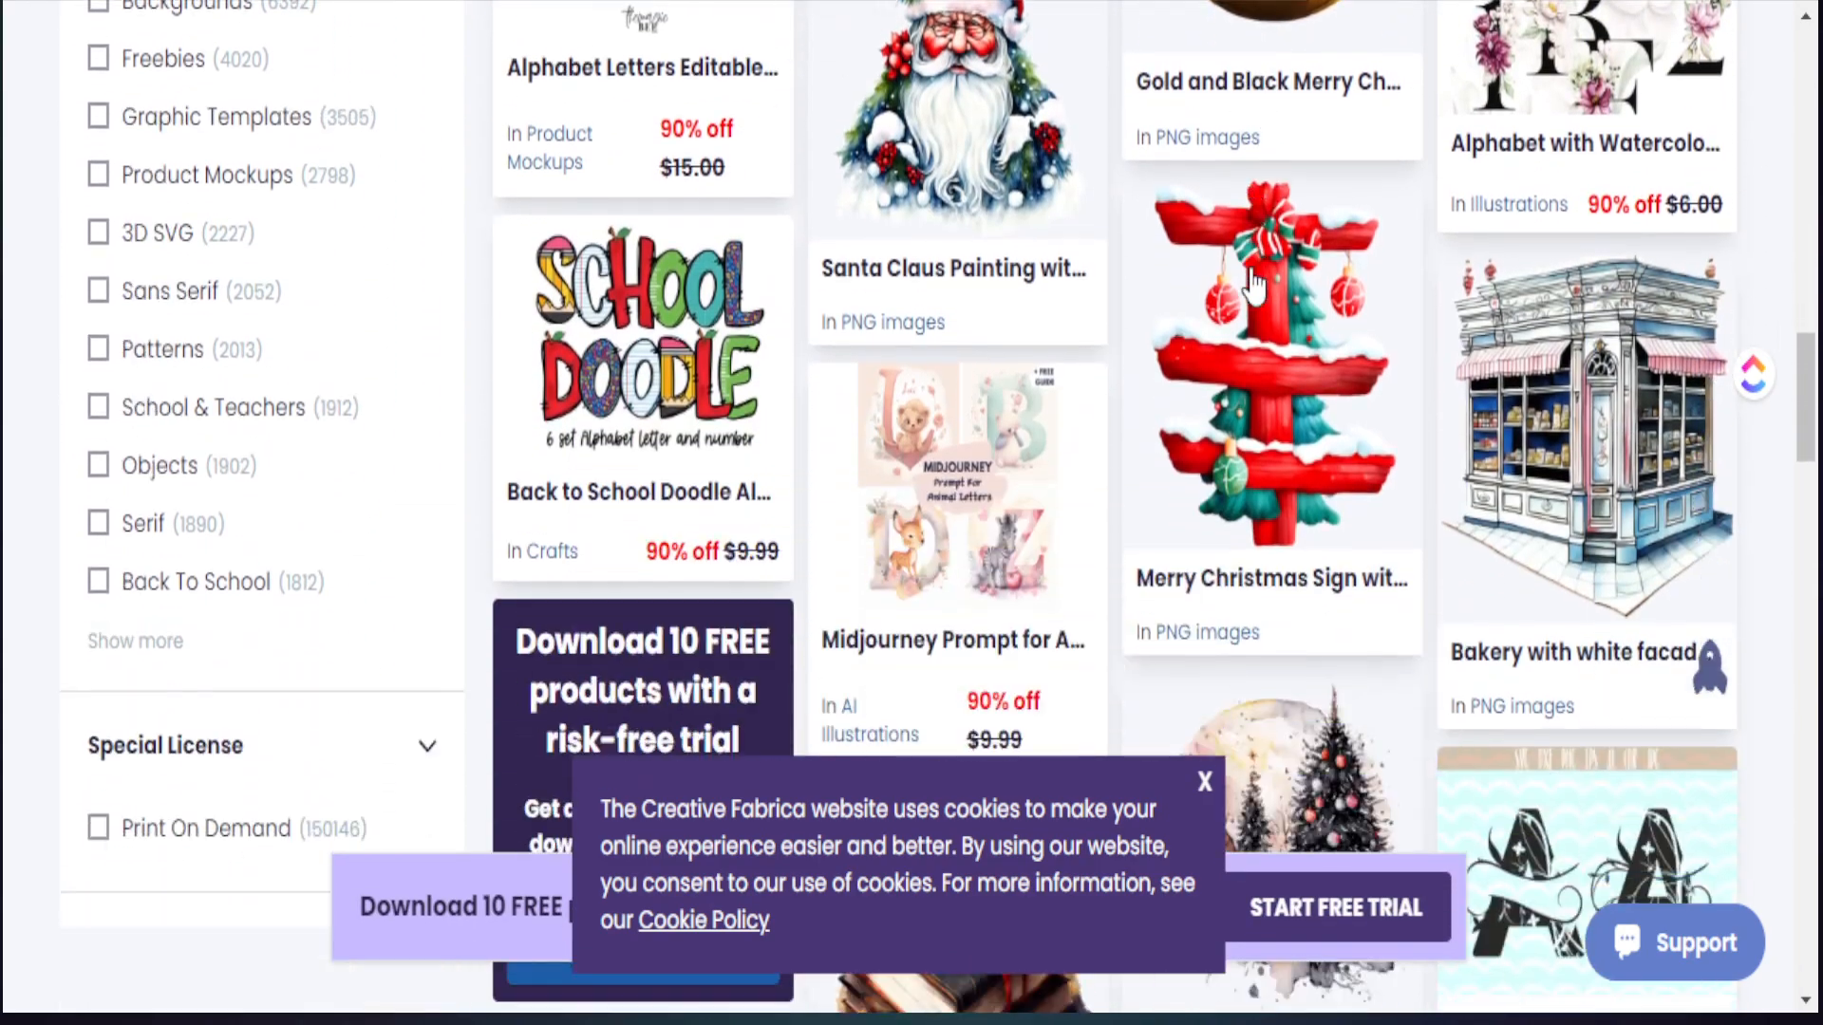
scroll(613, 190, "down", 10)
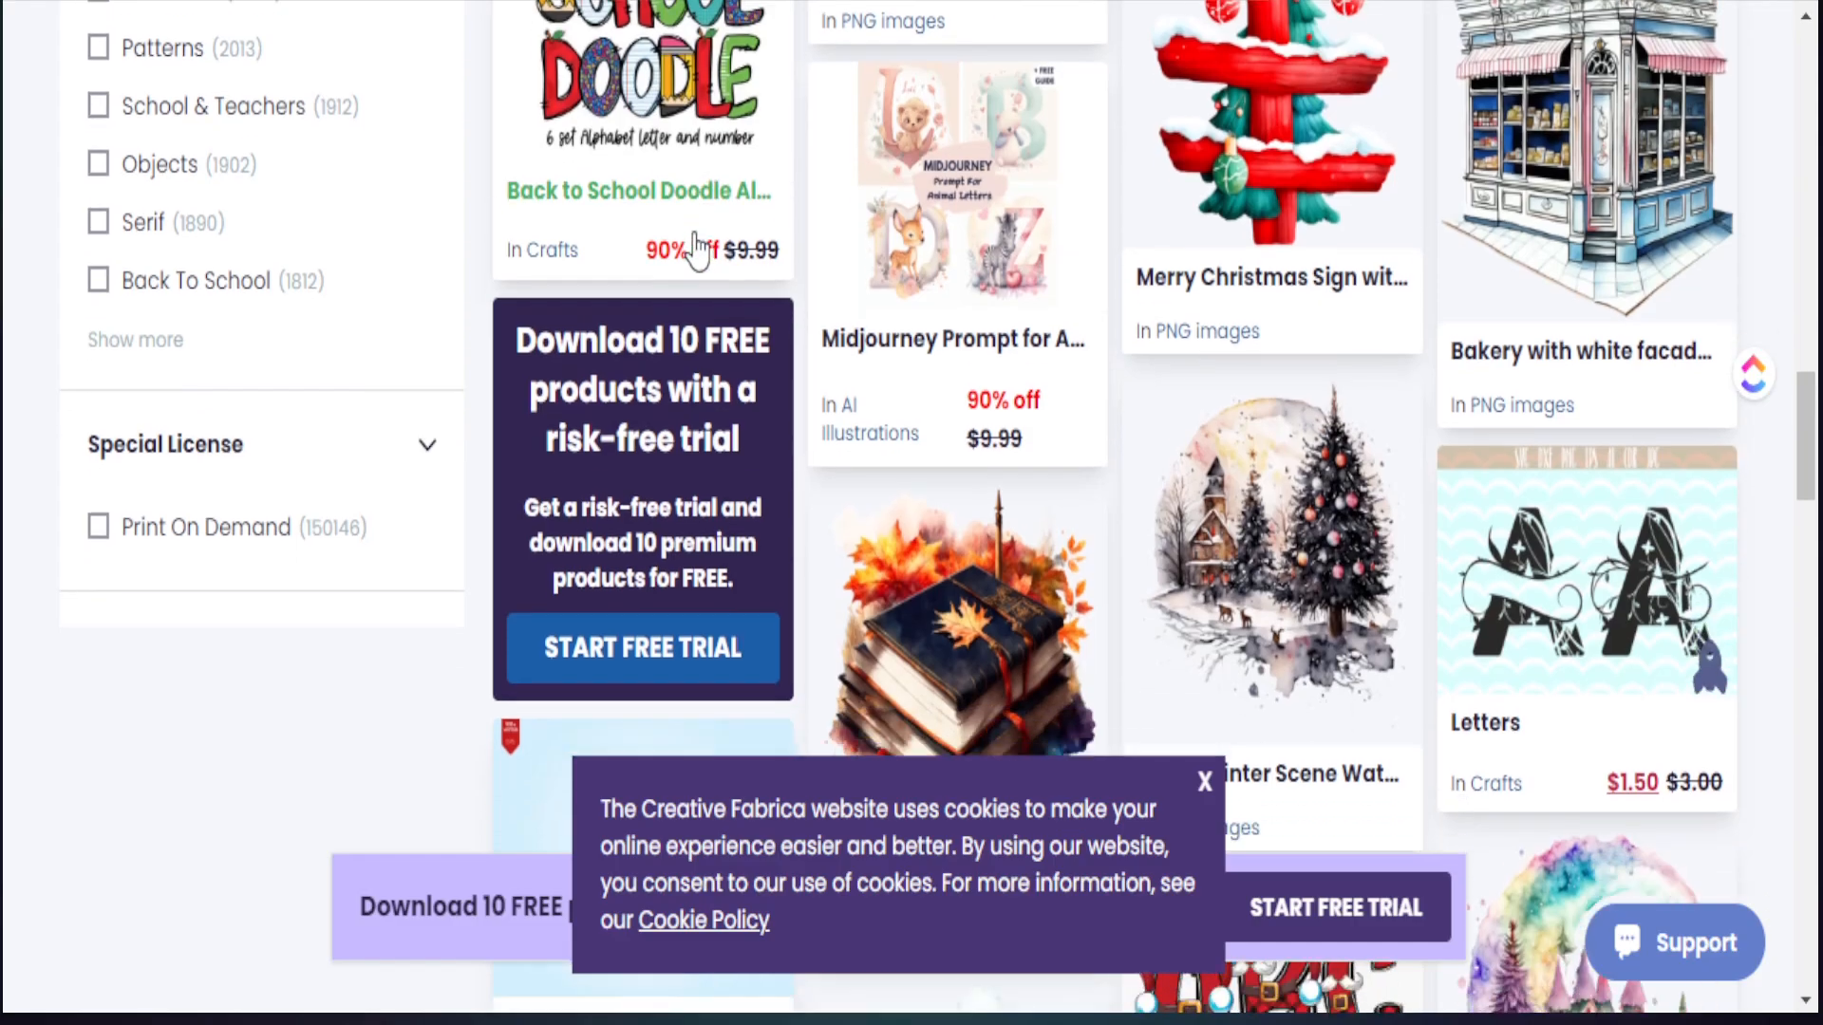
scroll(1206, 380, "down", 15)
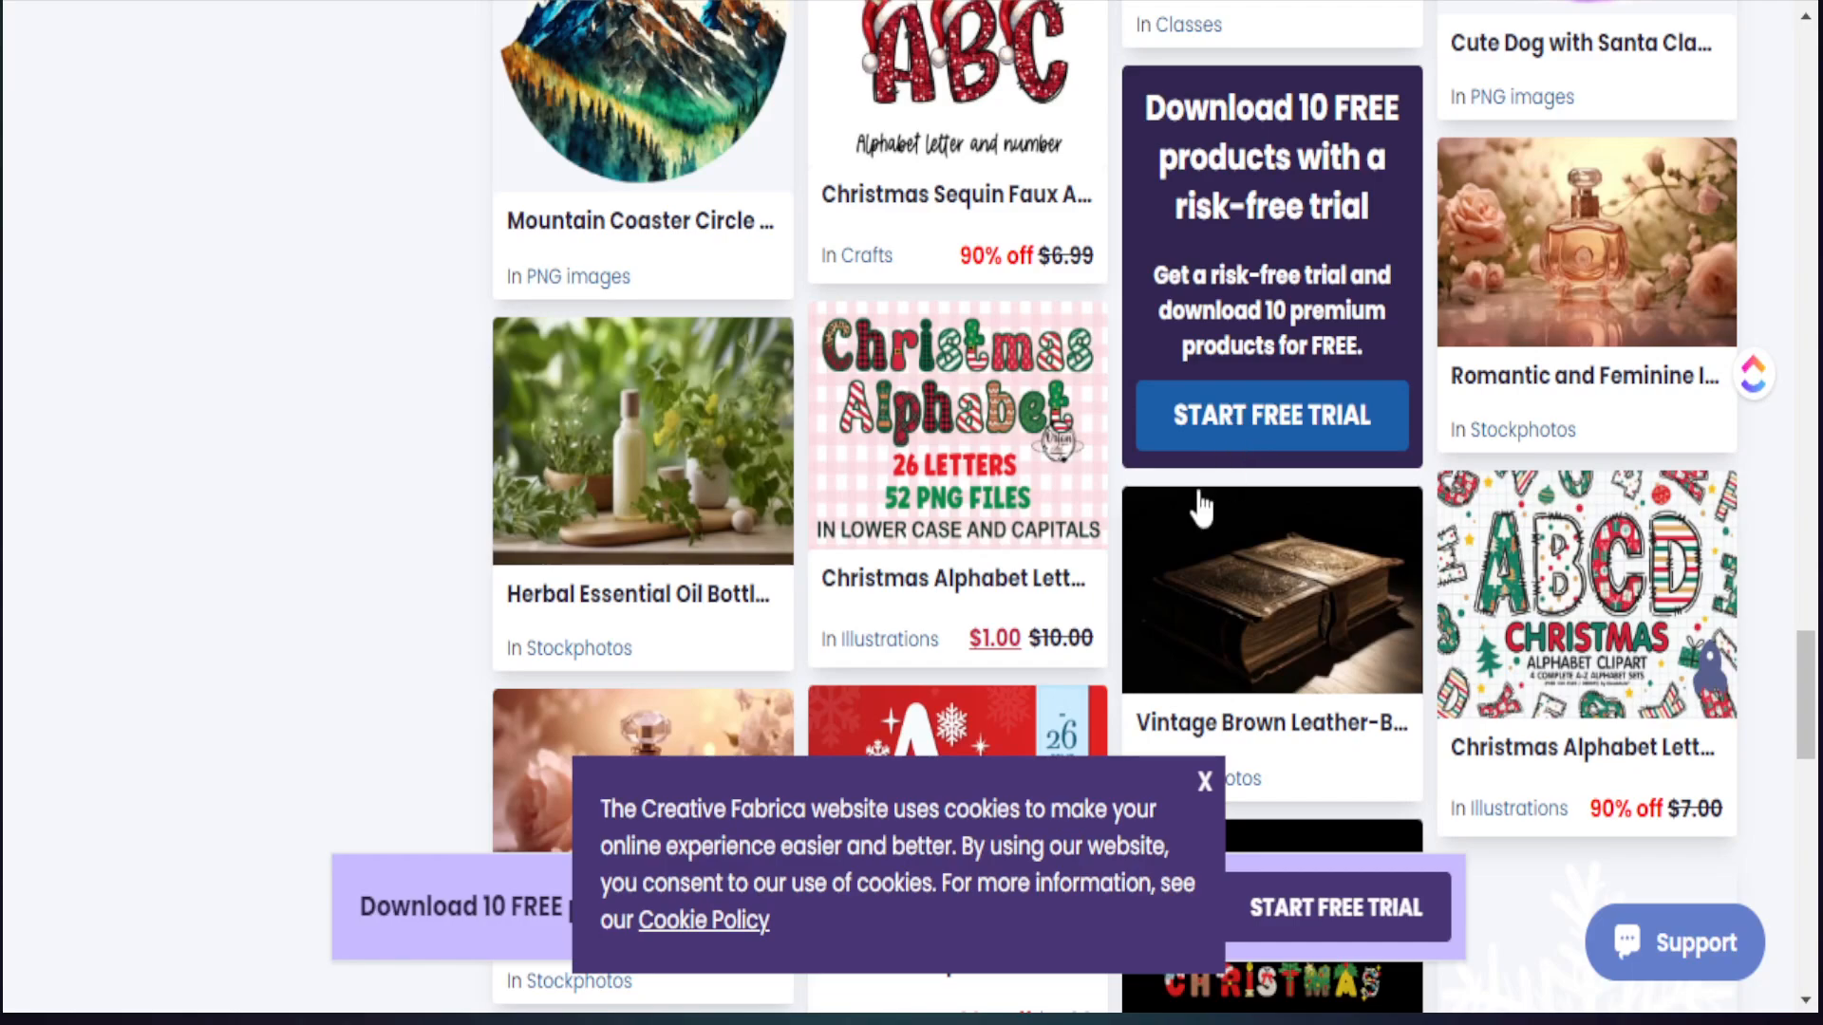
left_click(1532, 608)
scroll(902, 520, "down", 5)
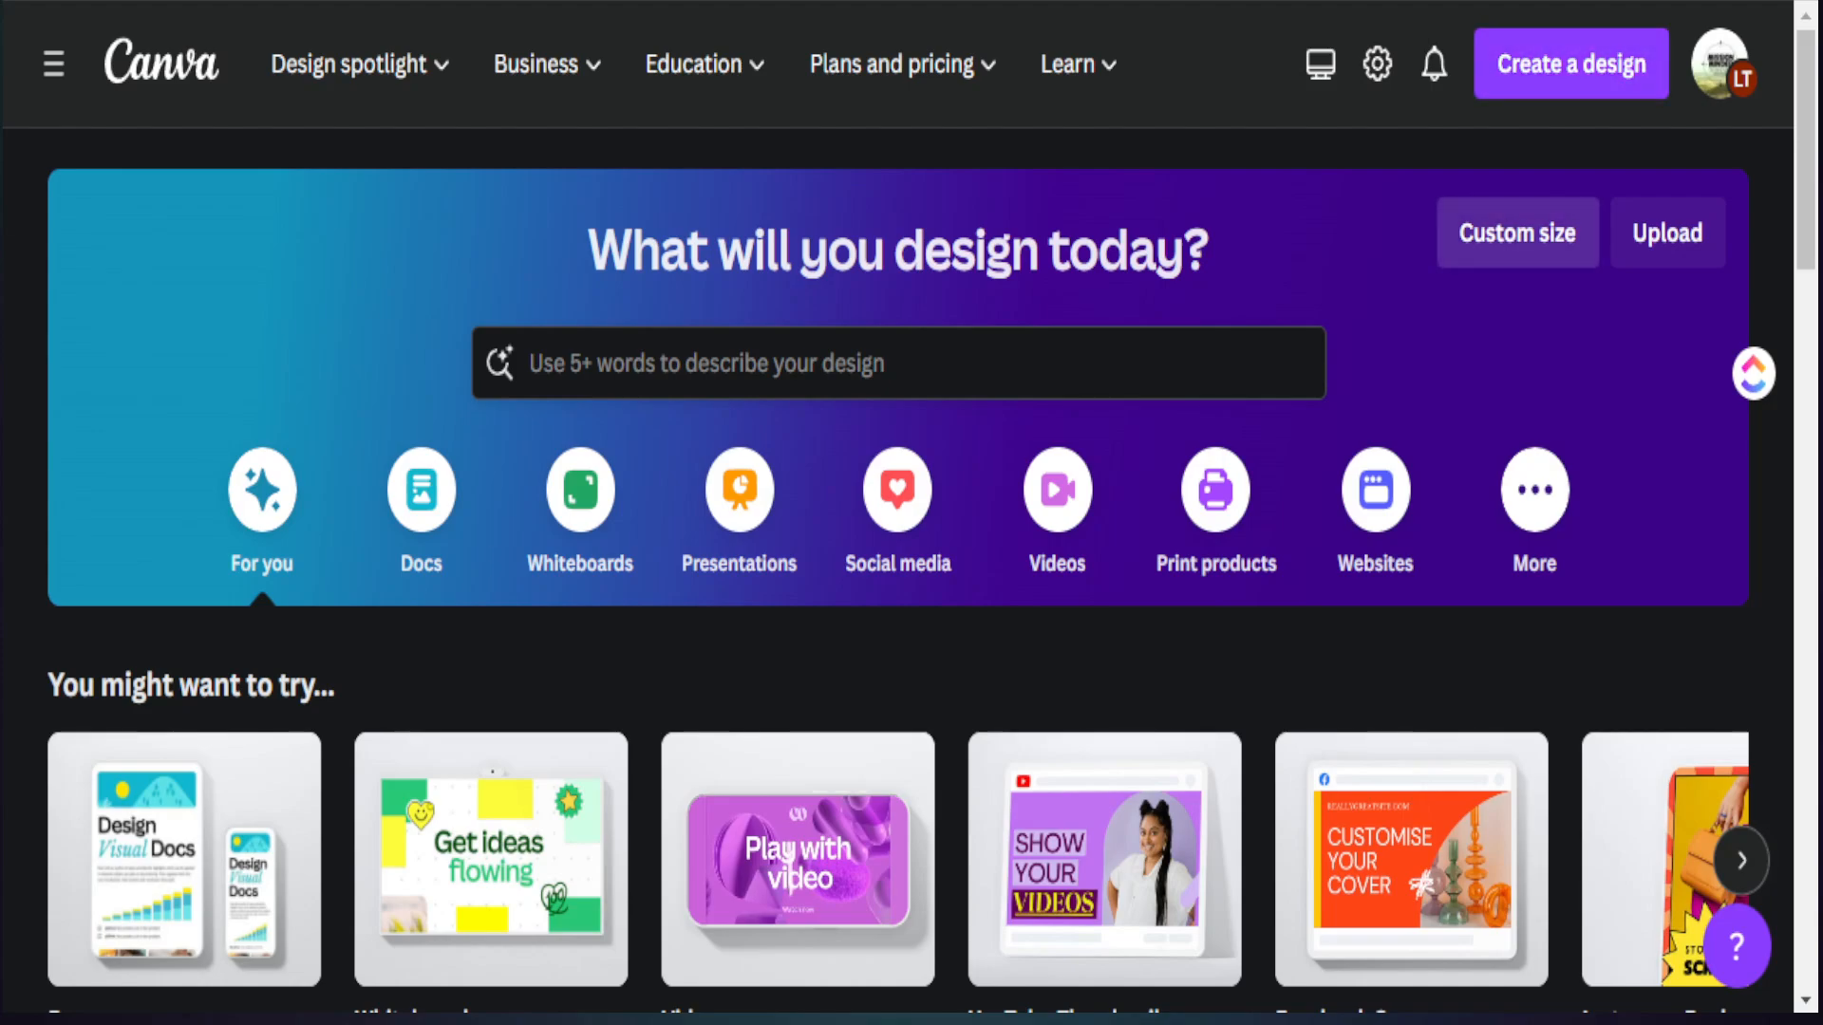
In Canva, create a new custom-size design measuring 5000 × 5000 px
left_click(1519, 232)
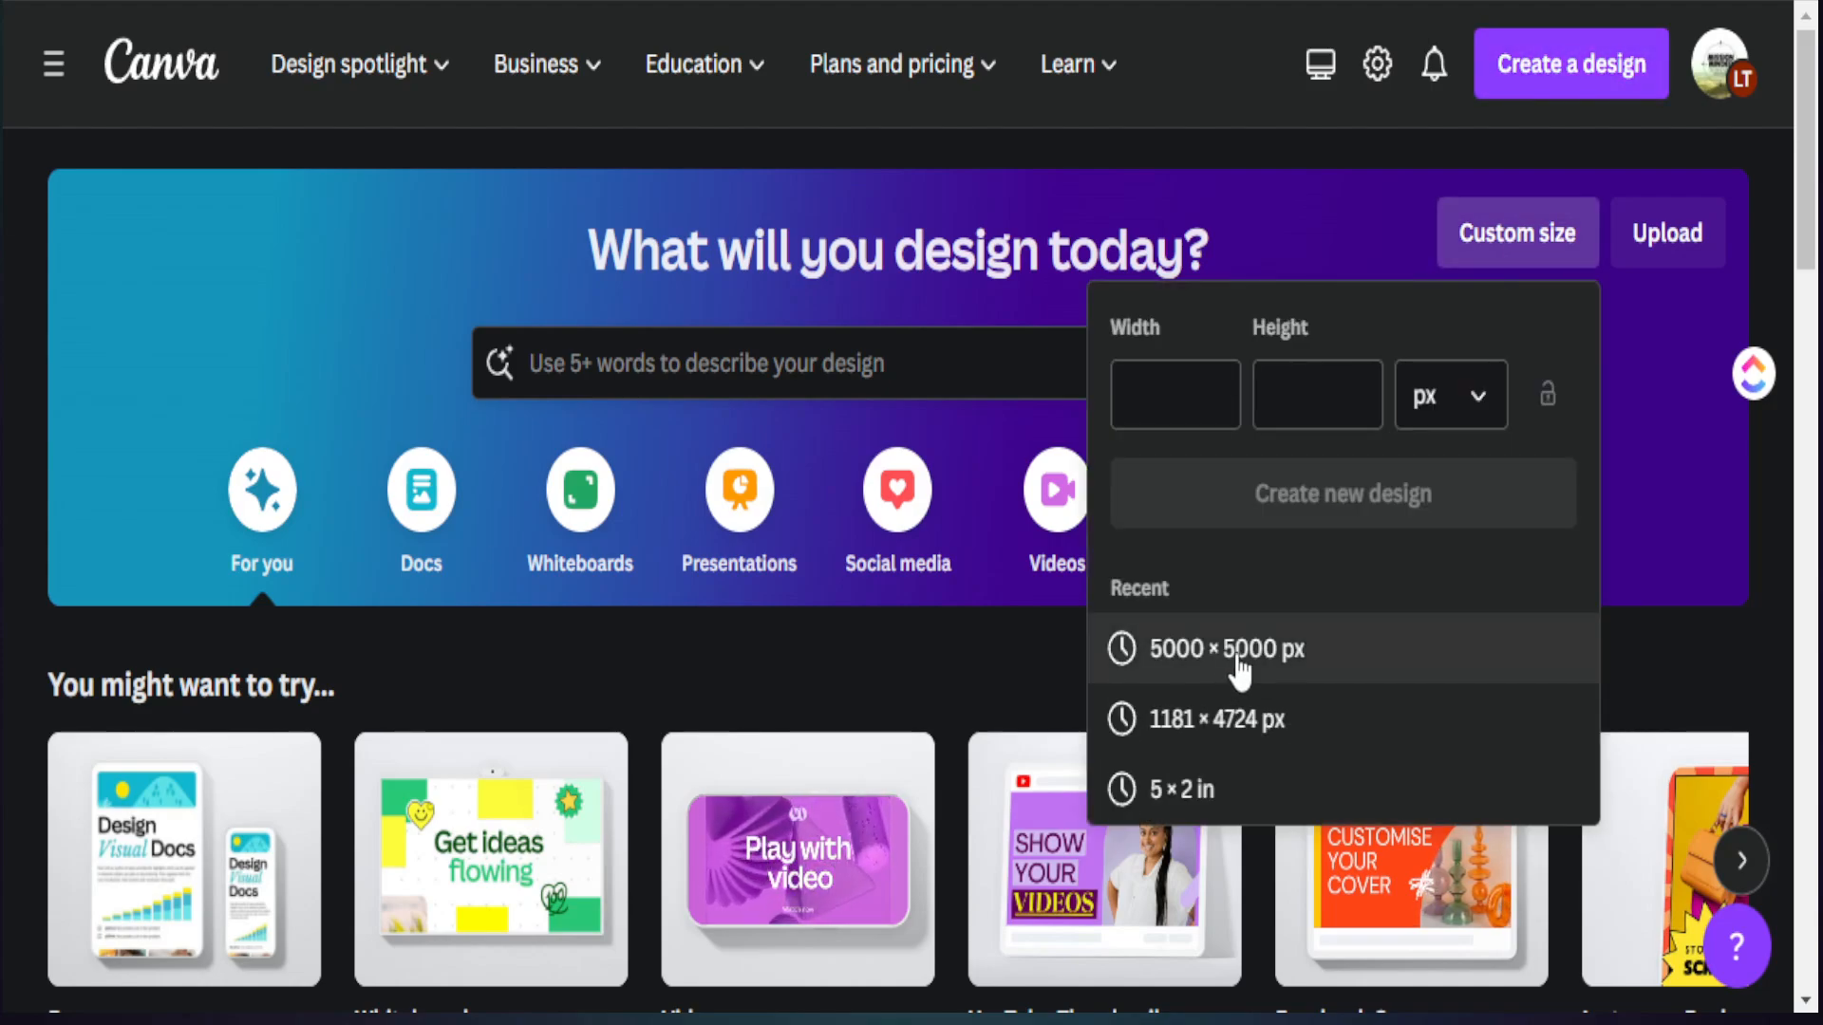
left_click(1179, 394)
type("5000")
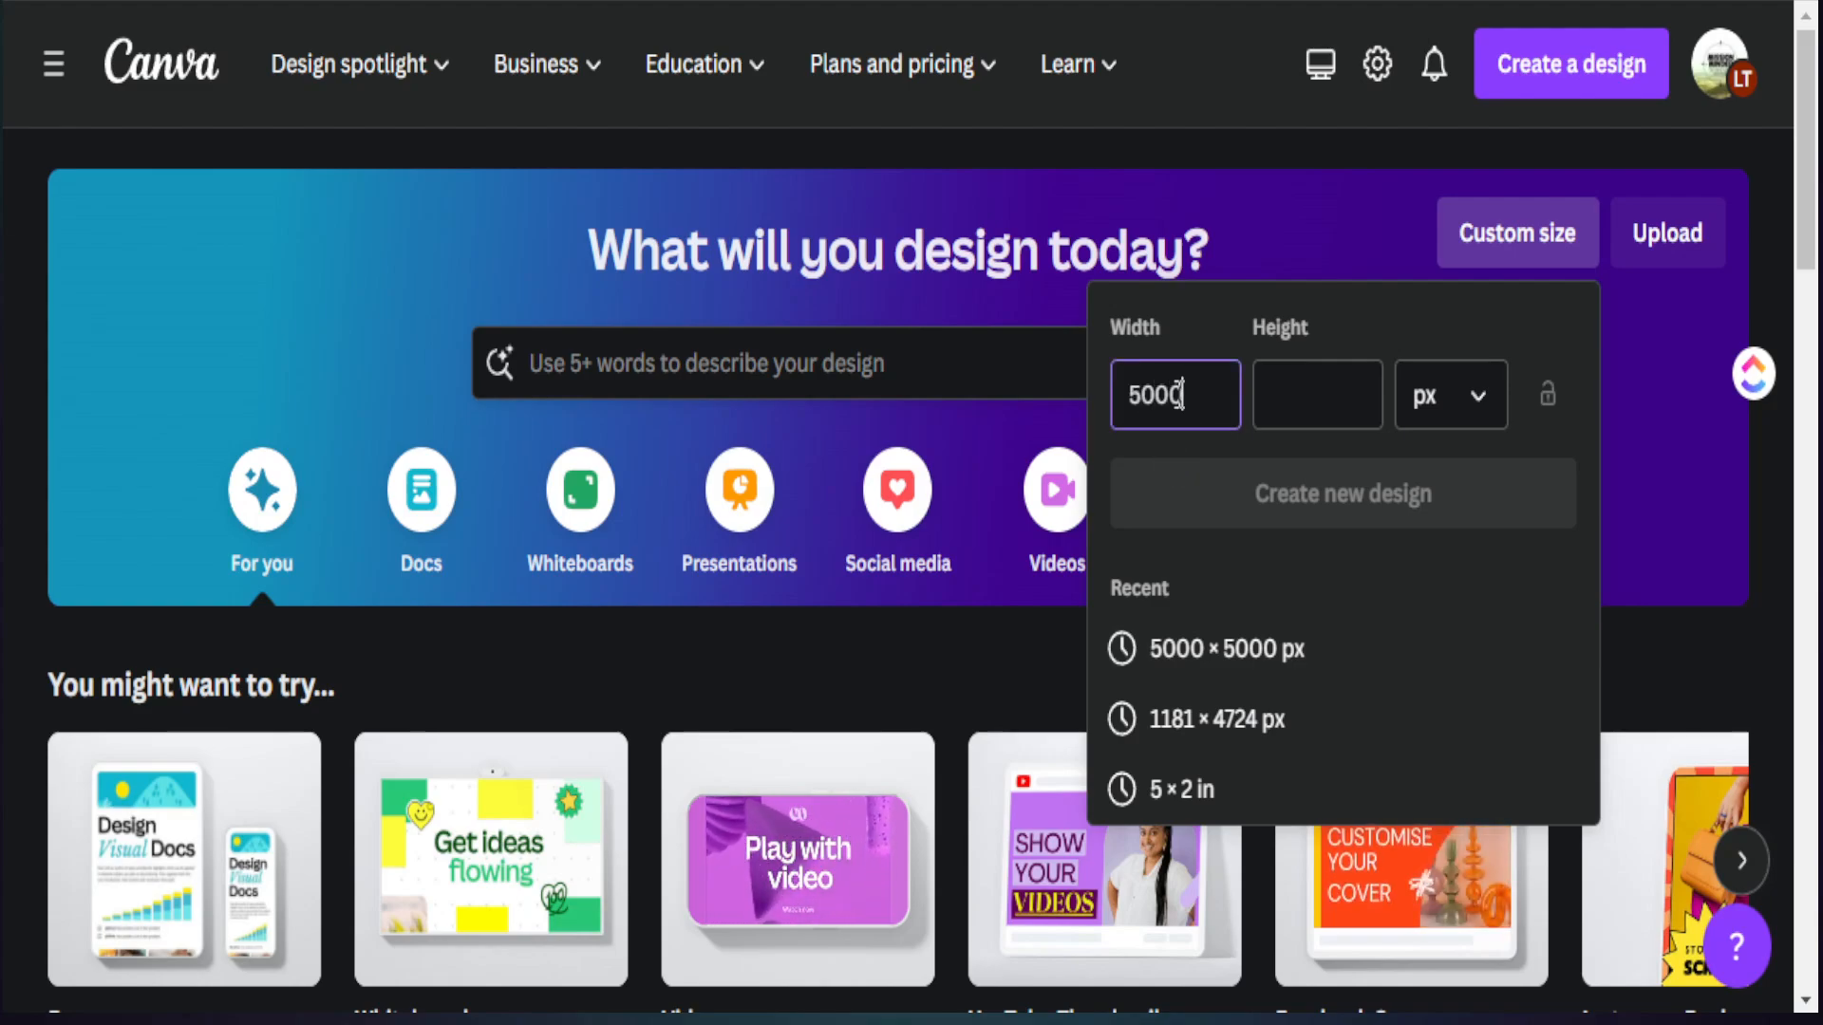
left_click(1311, 408)
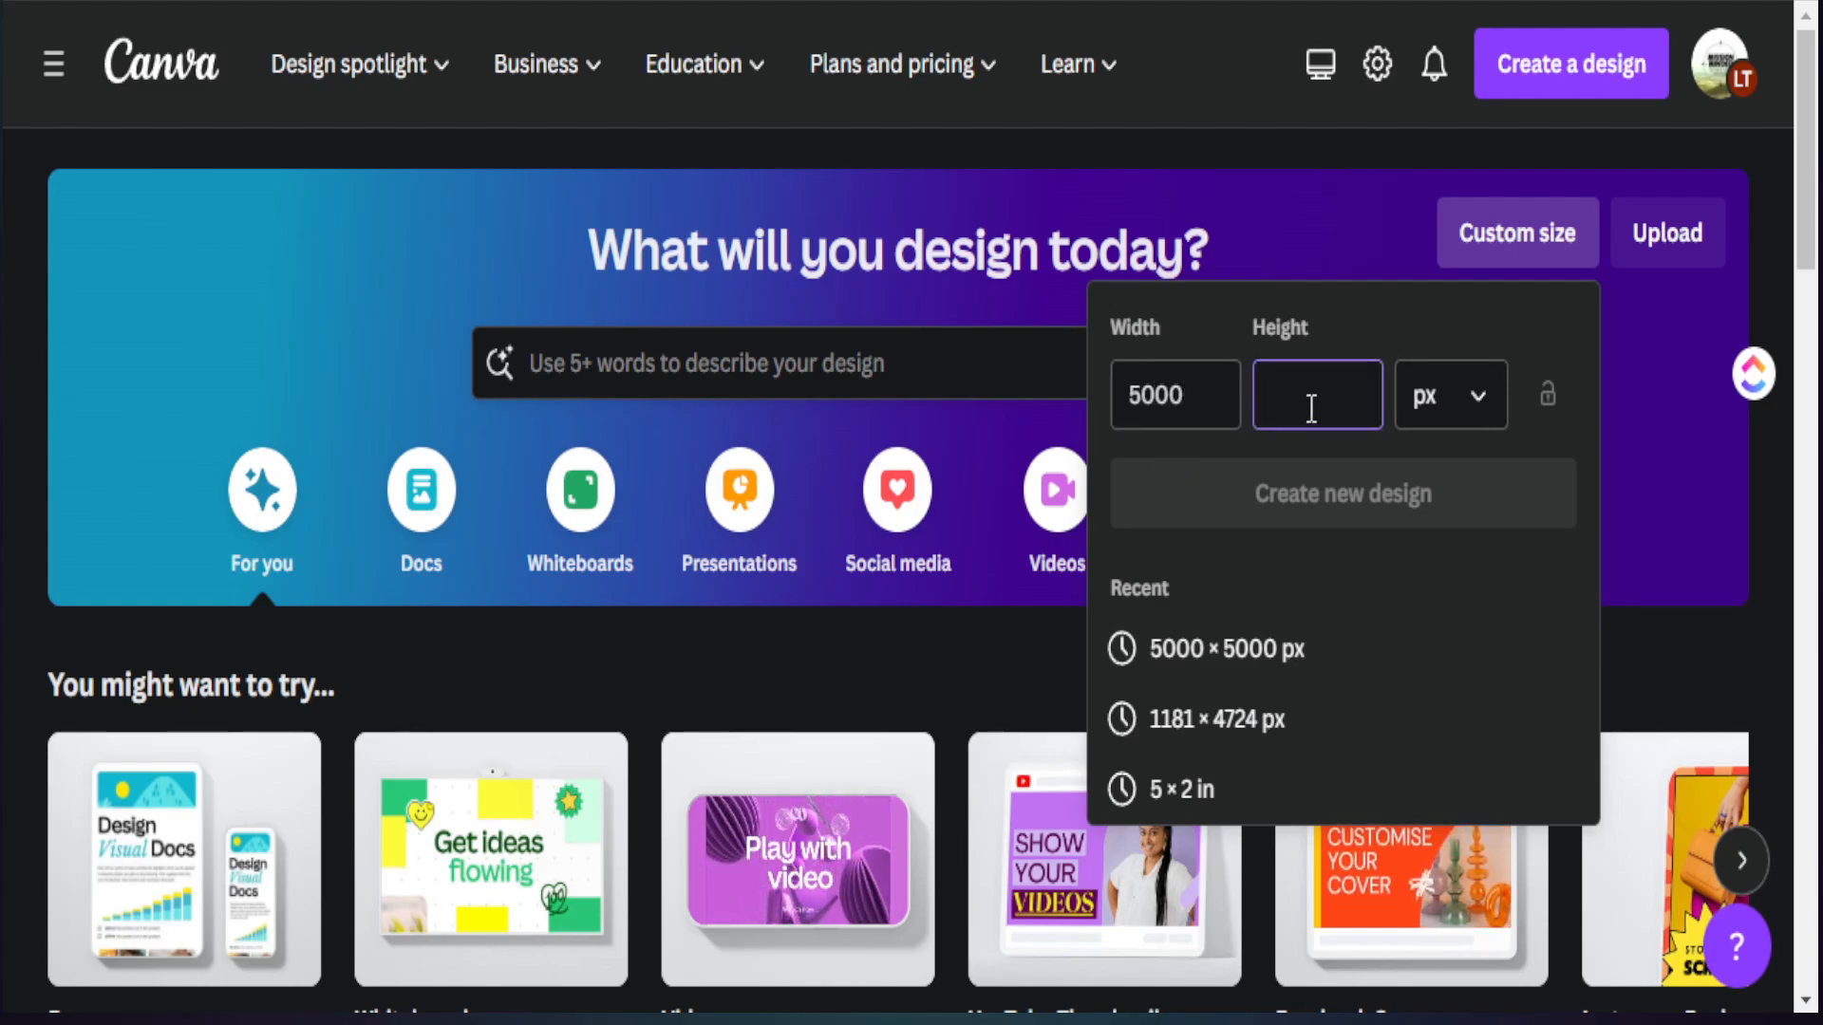
type("5000")
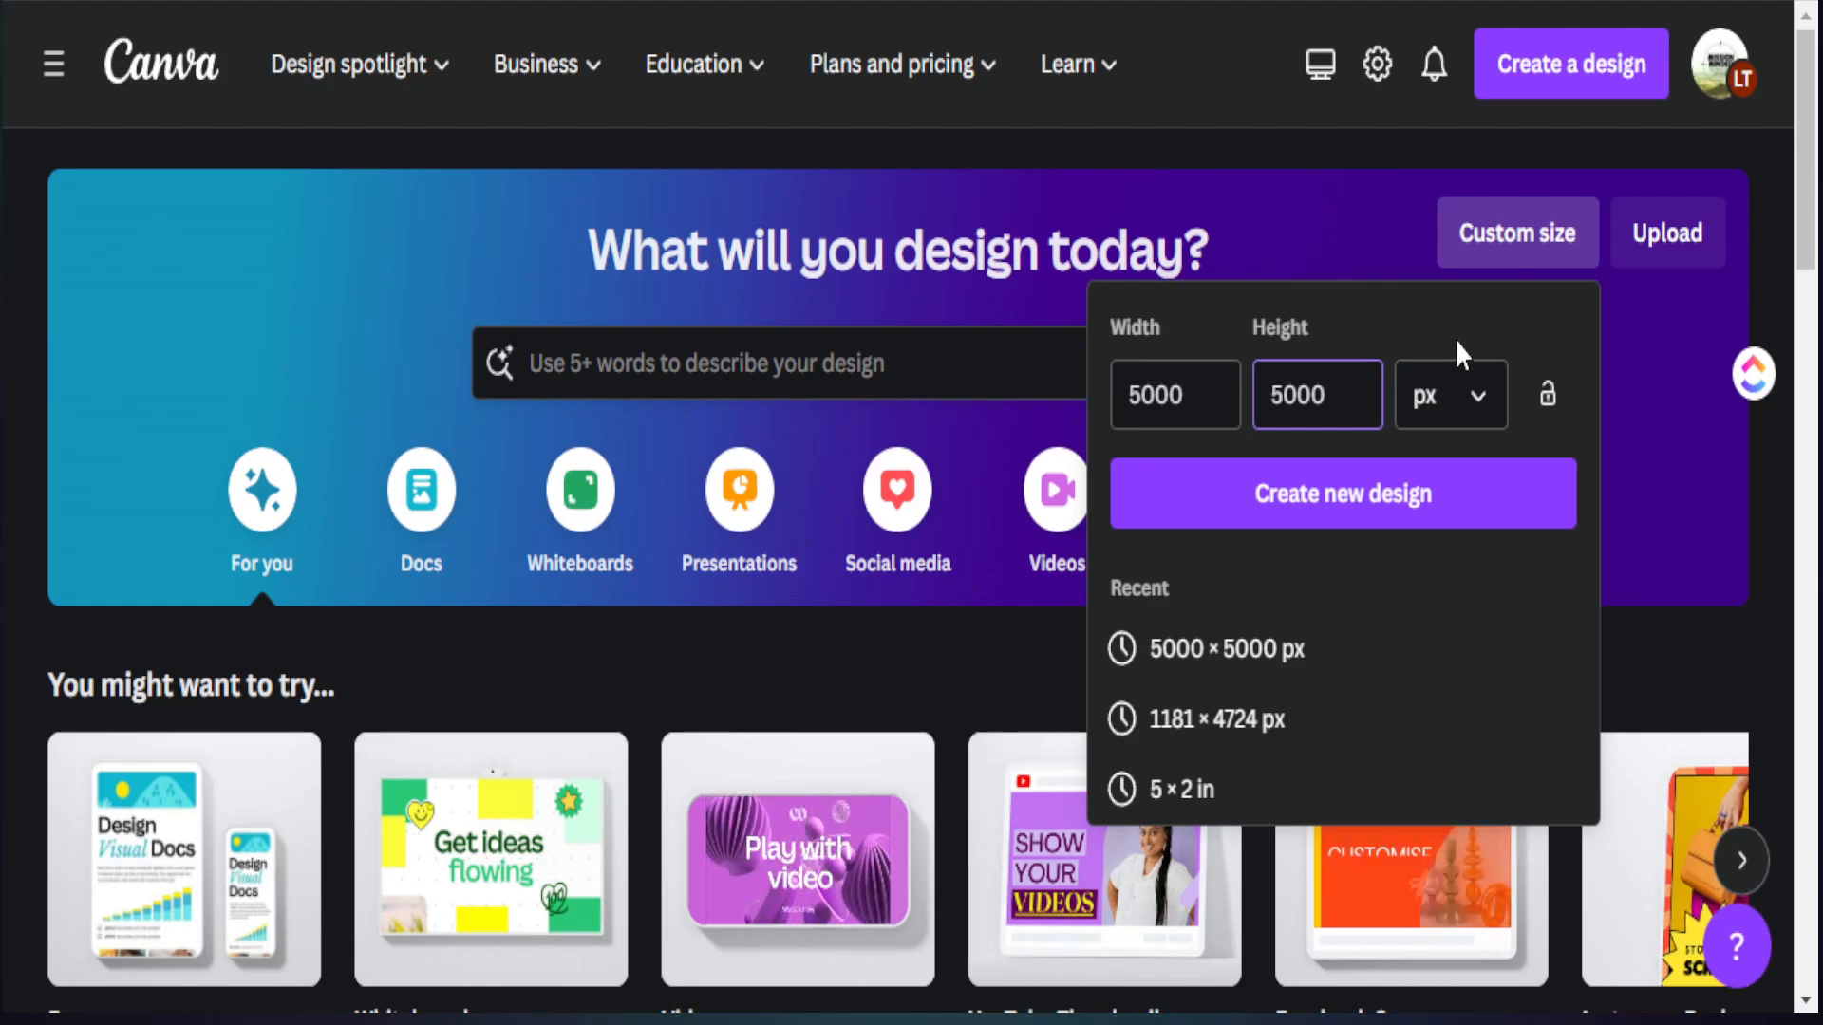
left_click(1346, 518)
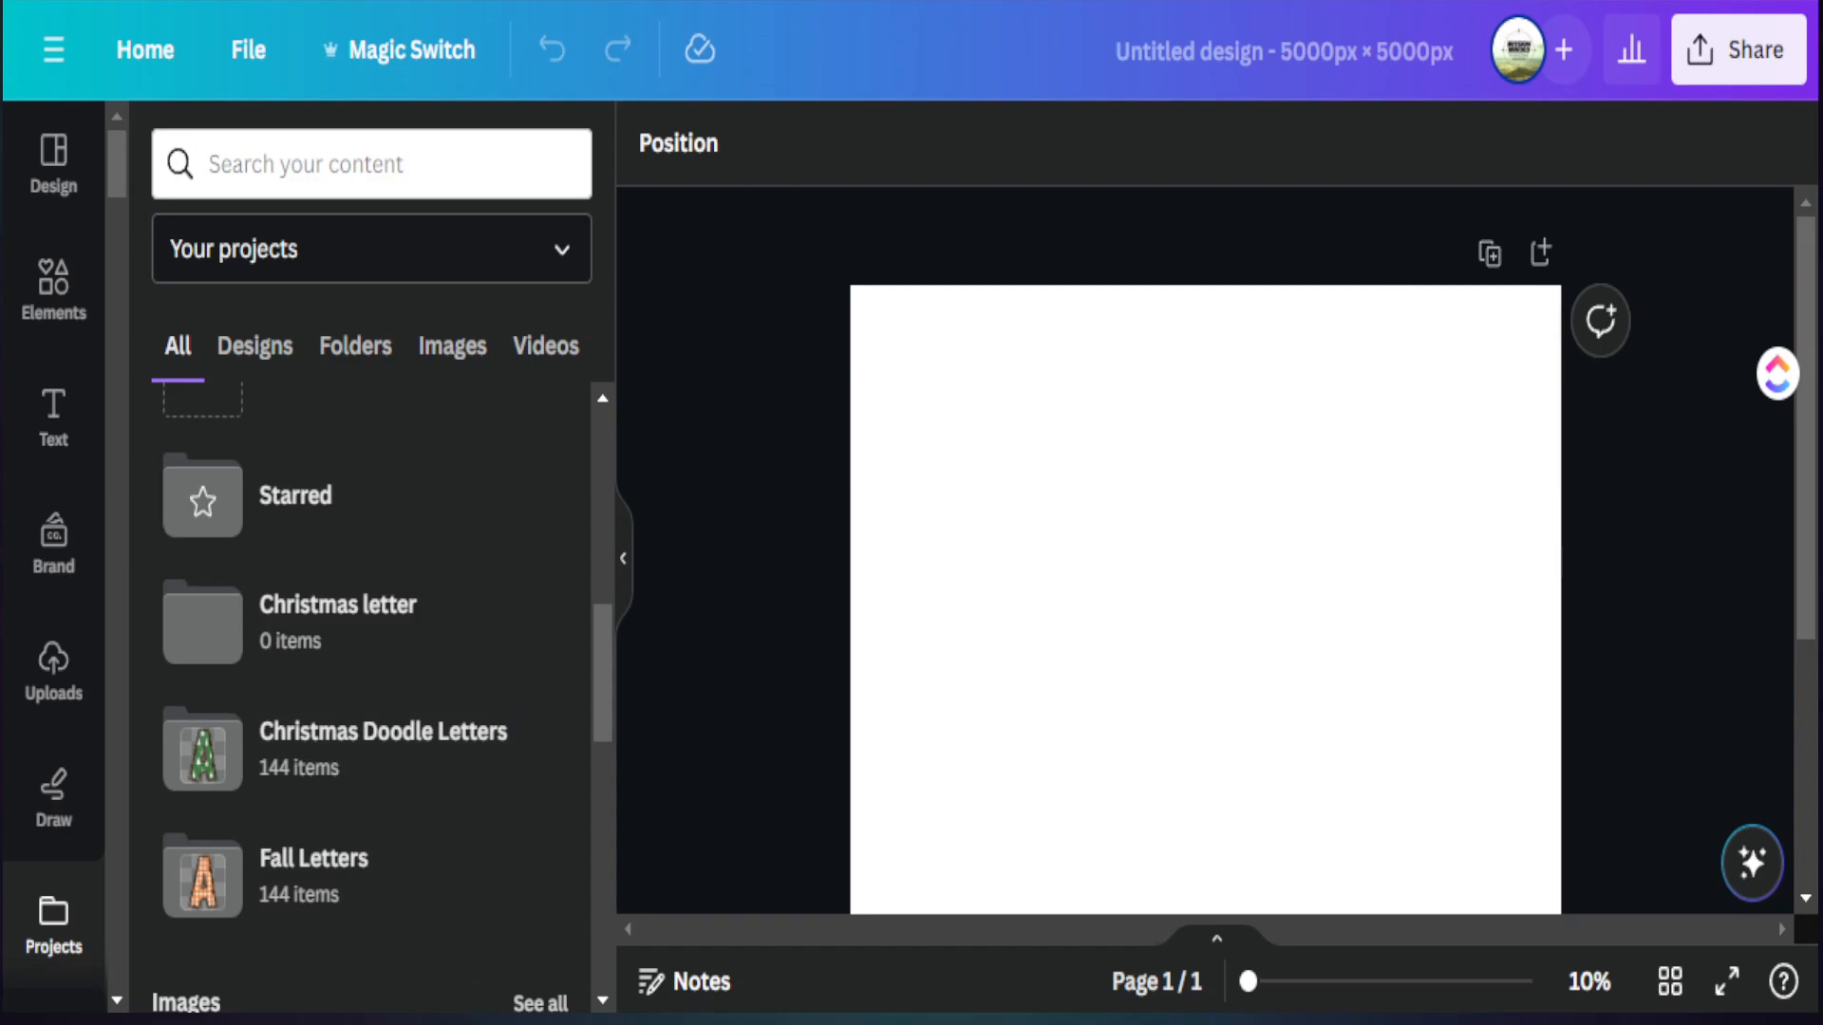
Create a new project folder named "1 Christmas Letters"
scroll(360, 588, "up", 2)
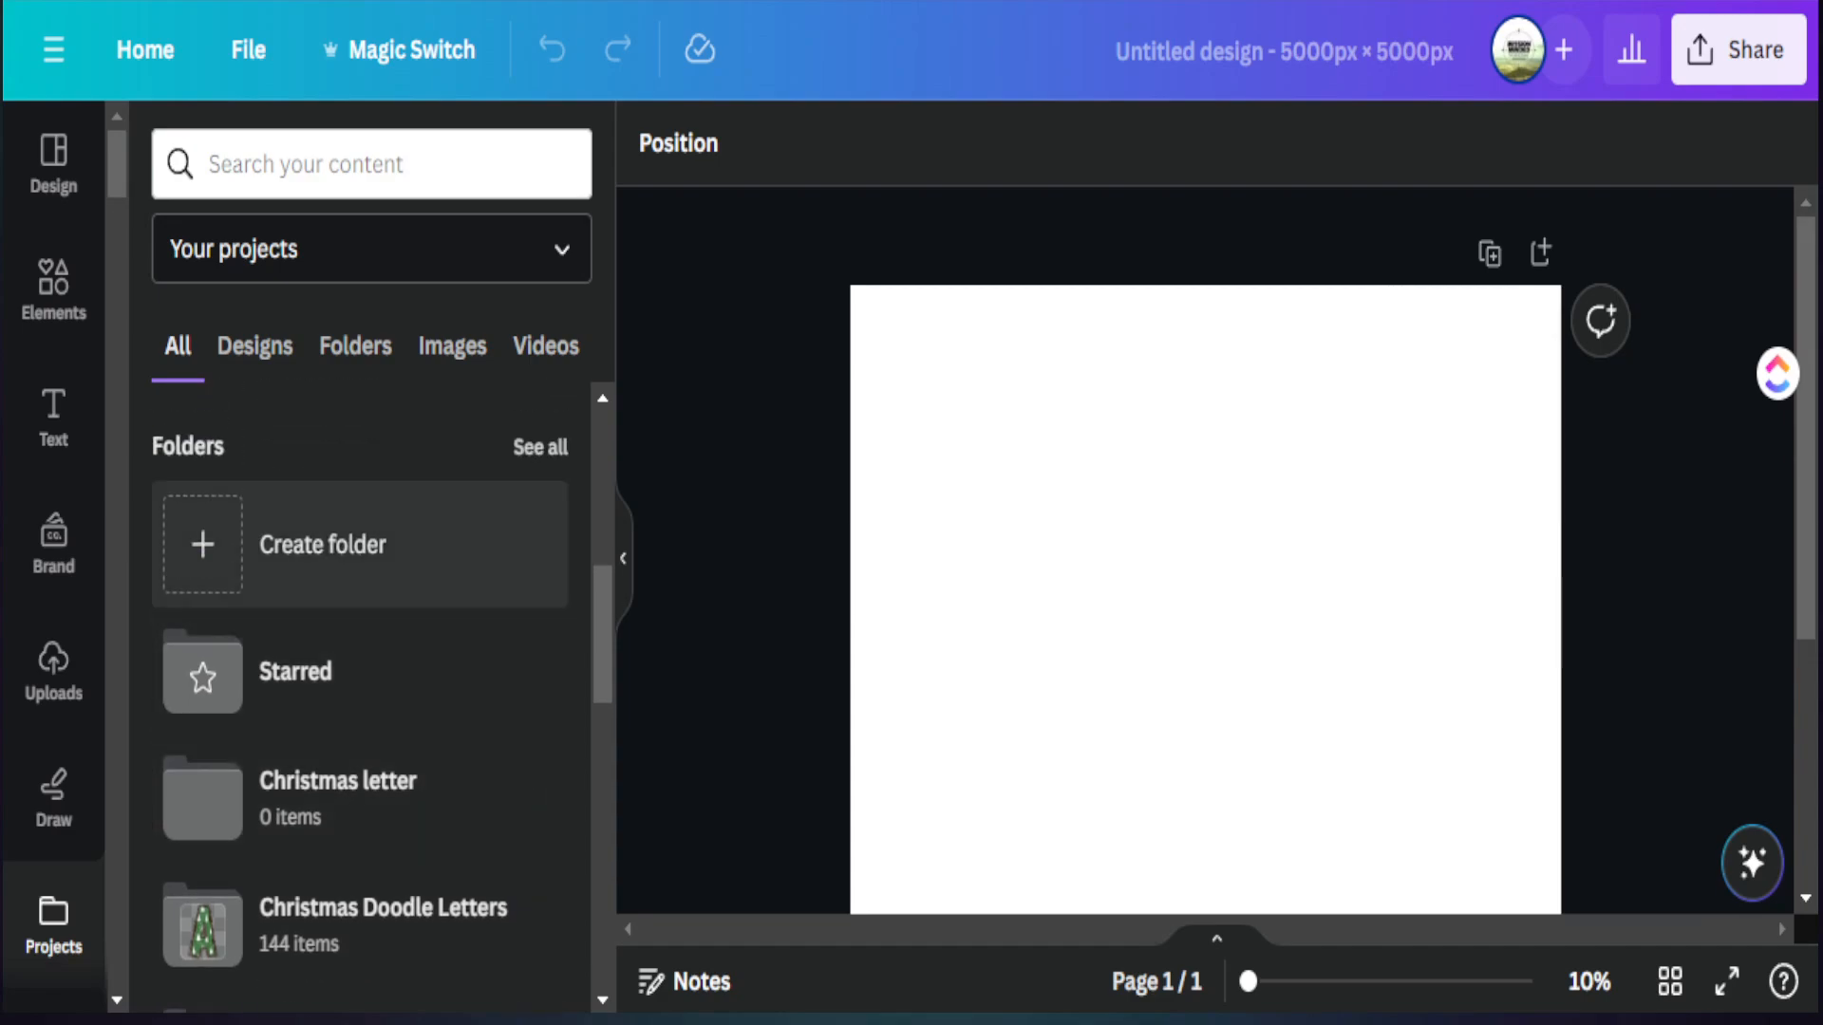
scroll(360, 570, "down", 2)
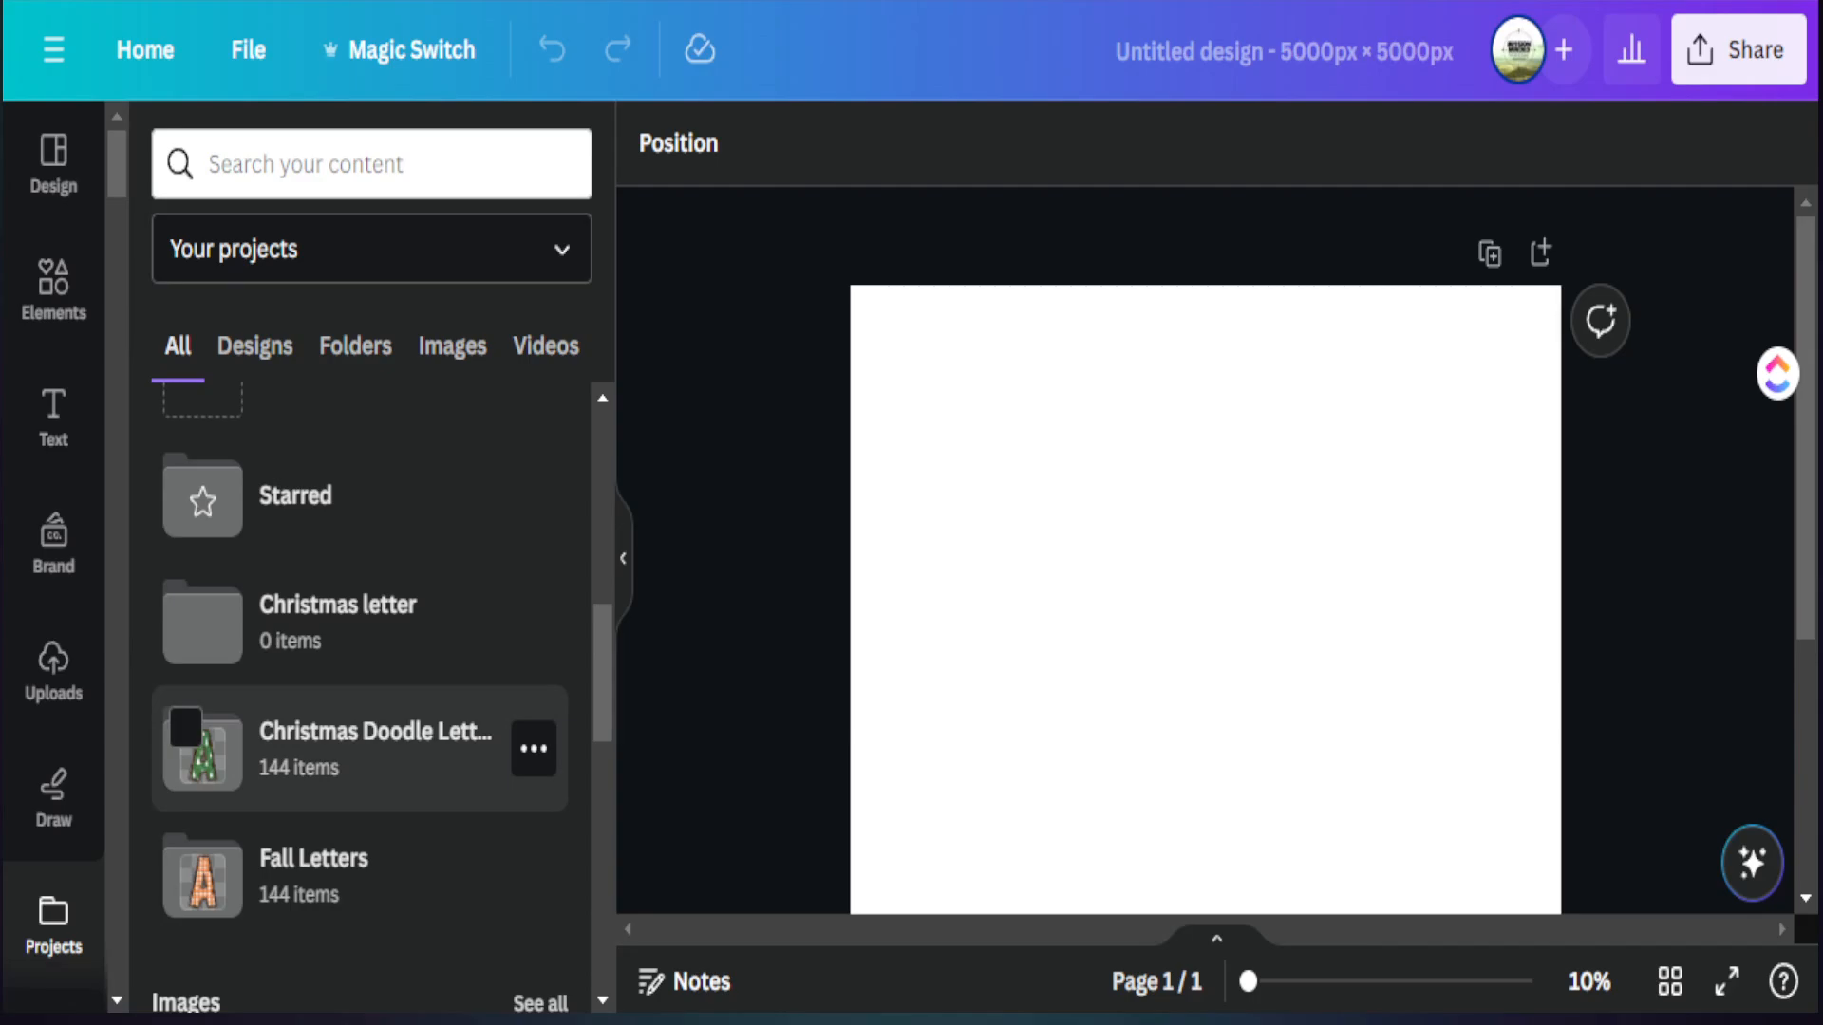
scroll(360, 617, "up", 2)
left_click(209, 544)
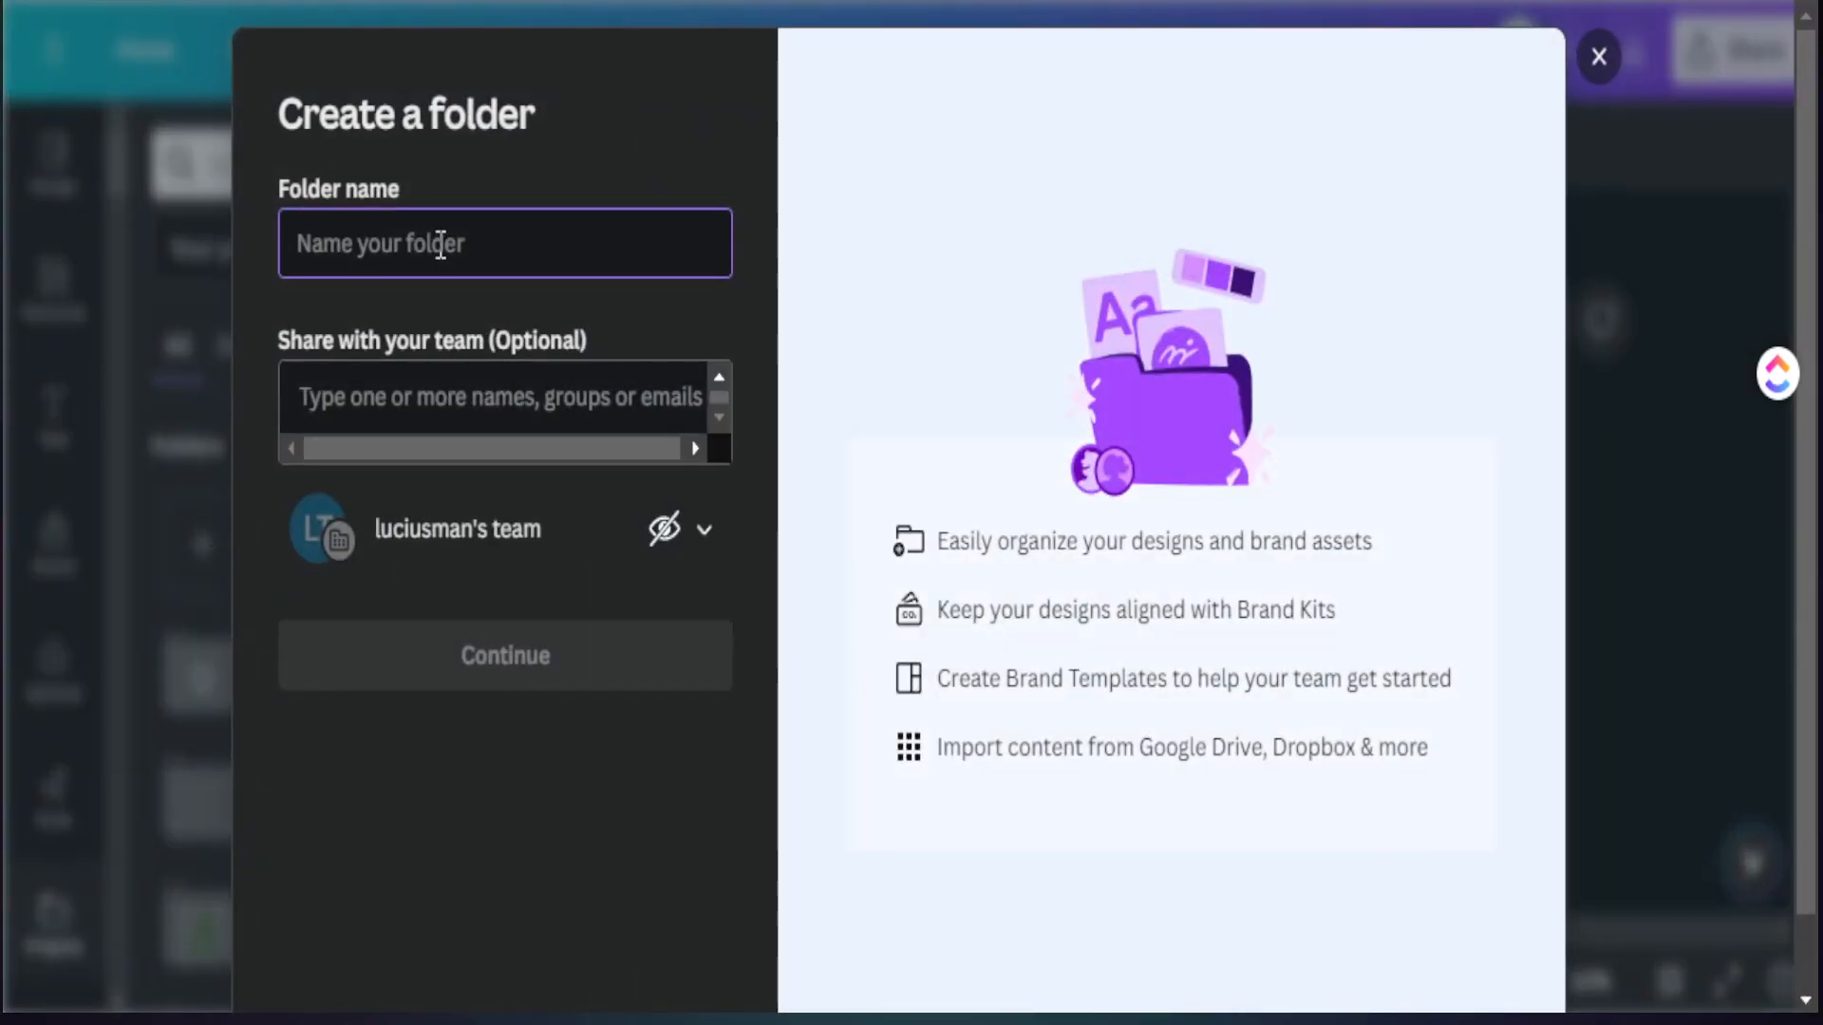
type("1 Christ")
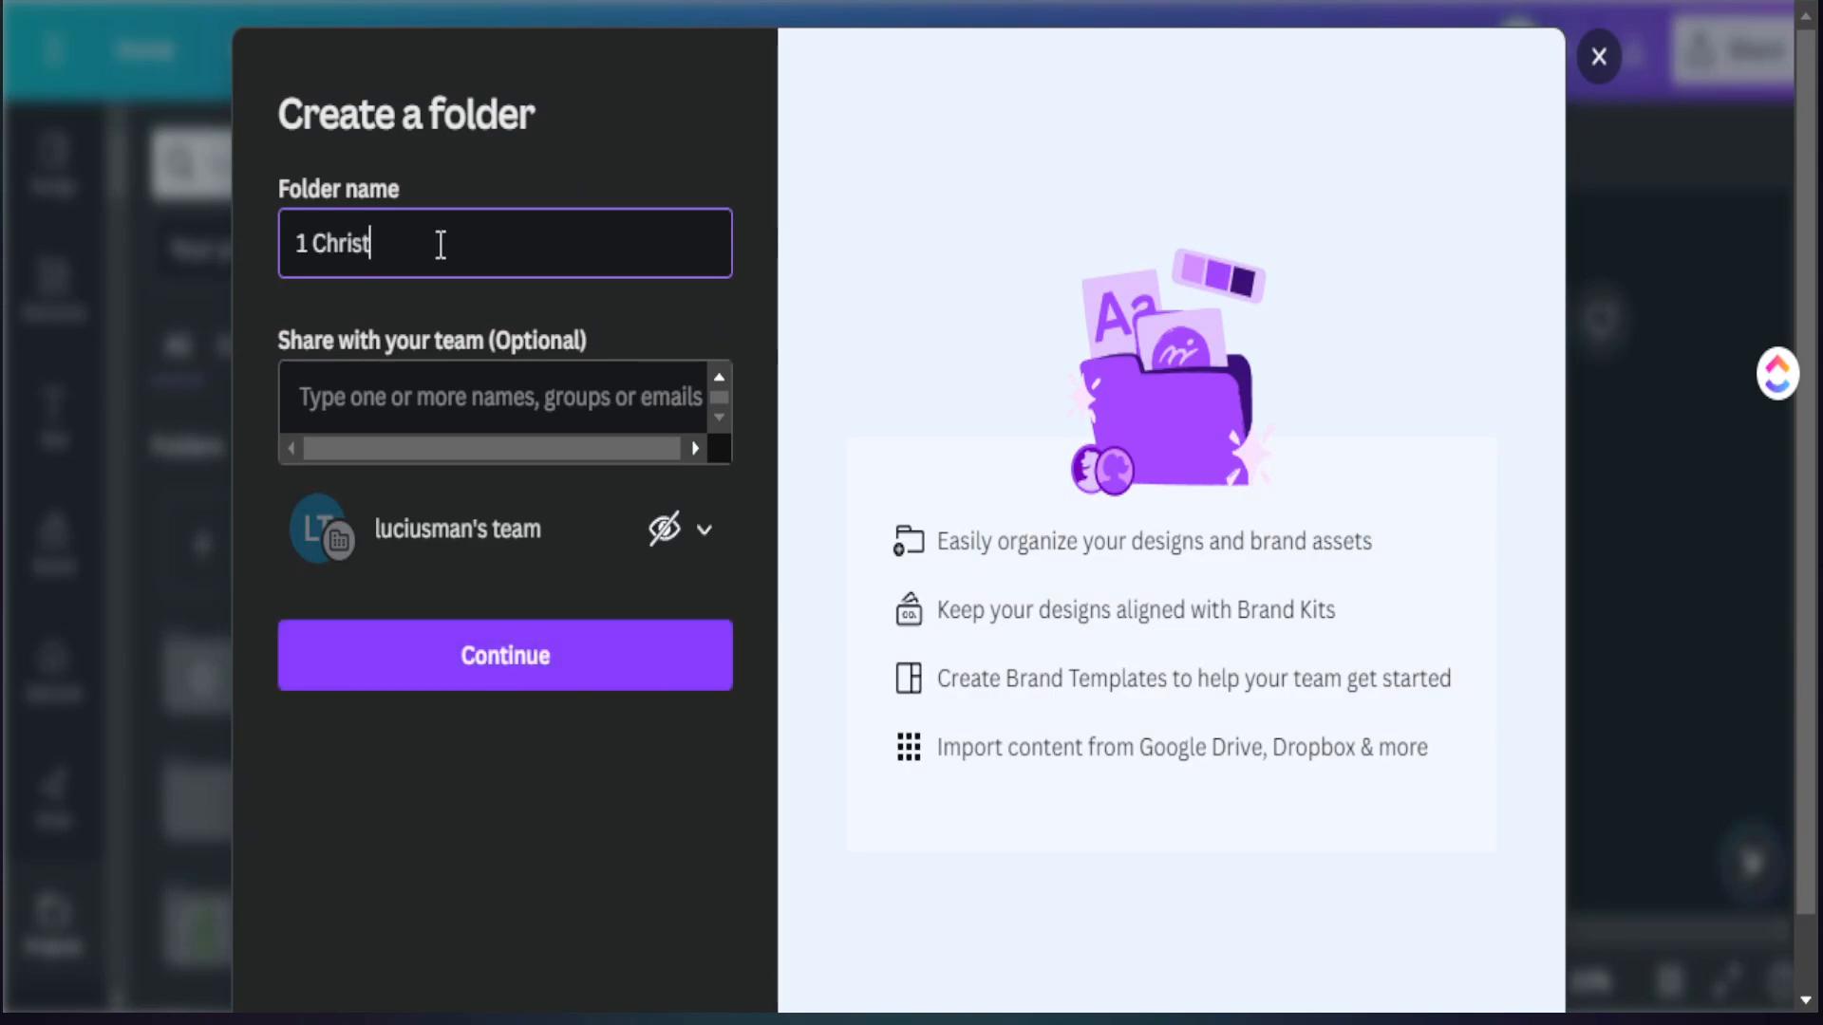
type("mas Letters")
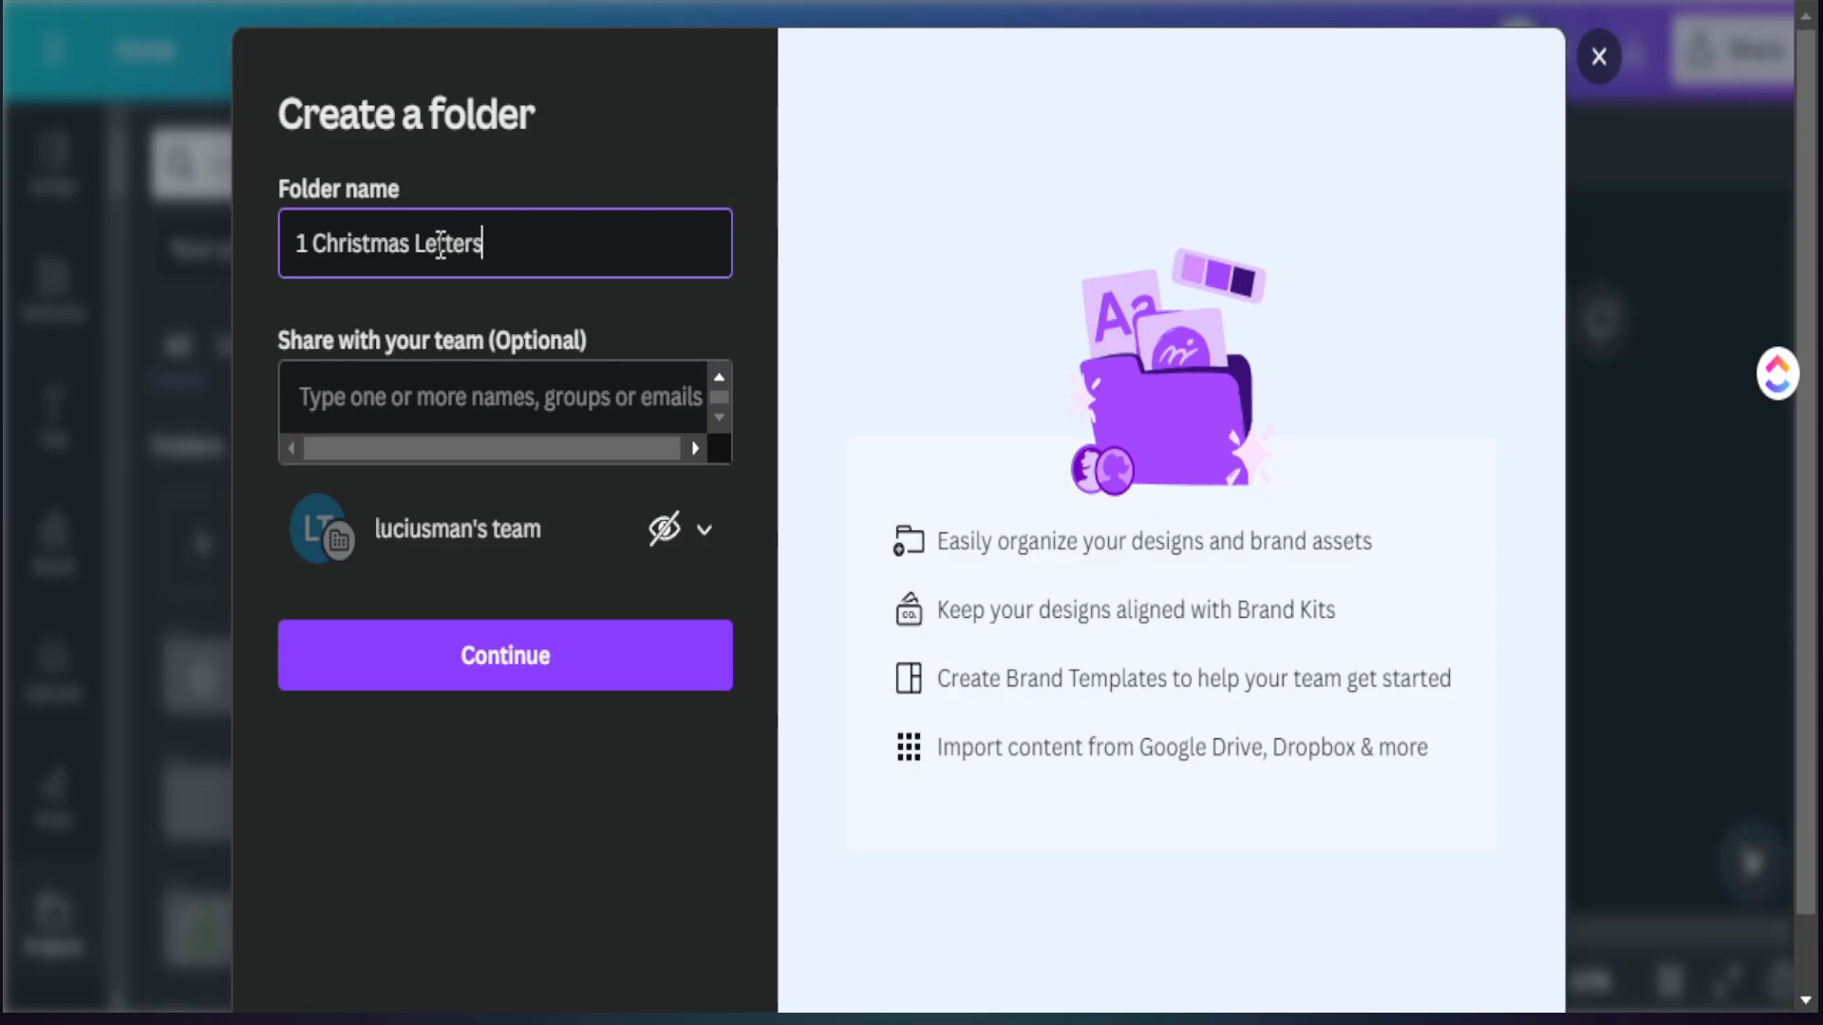
left_click(511, 668)
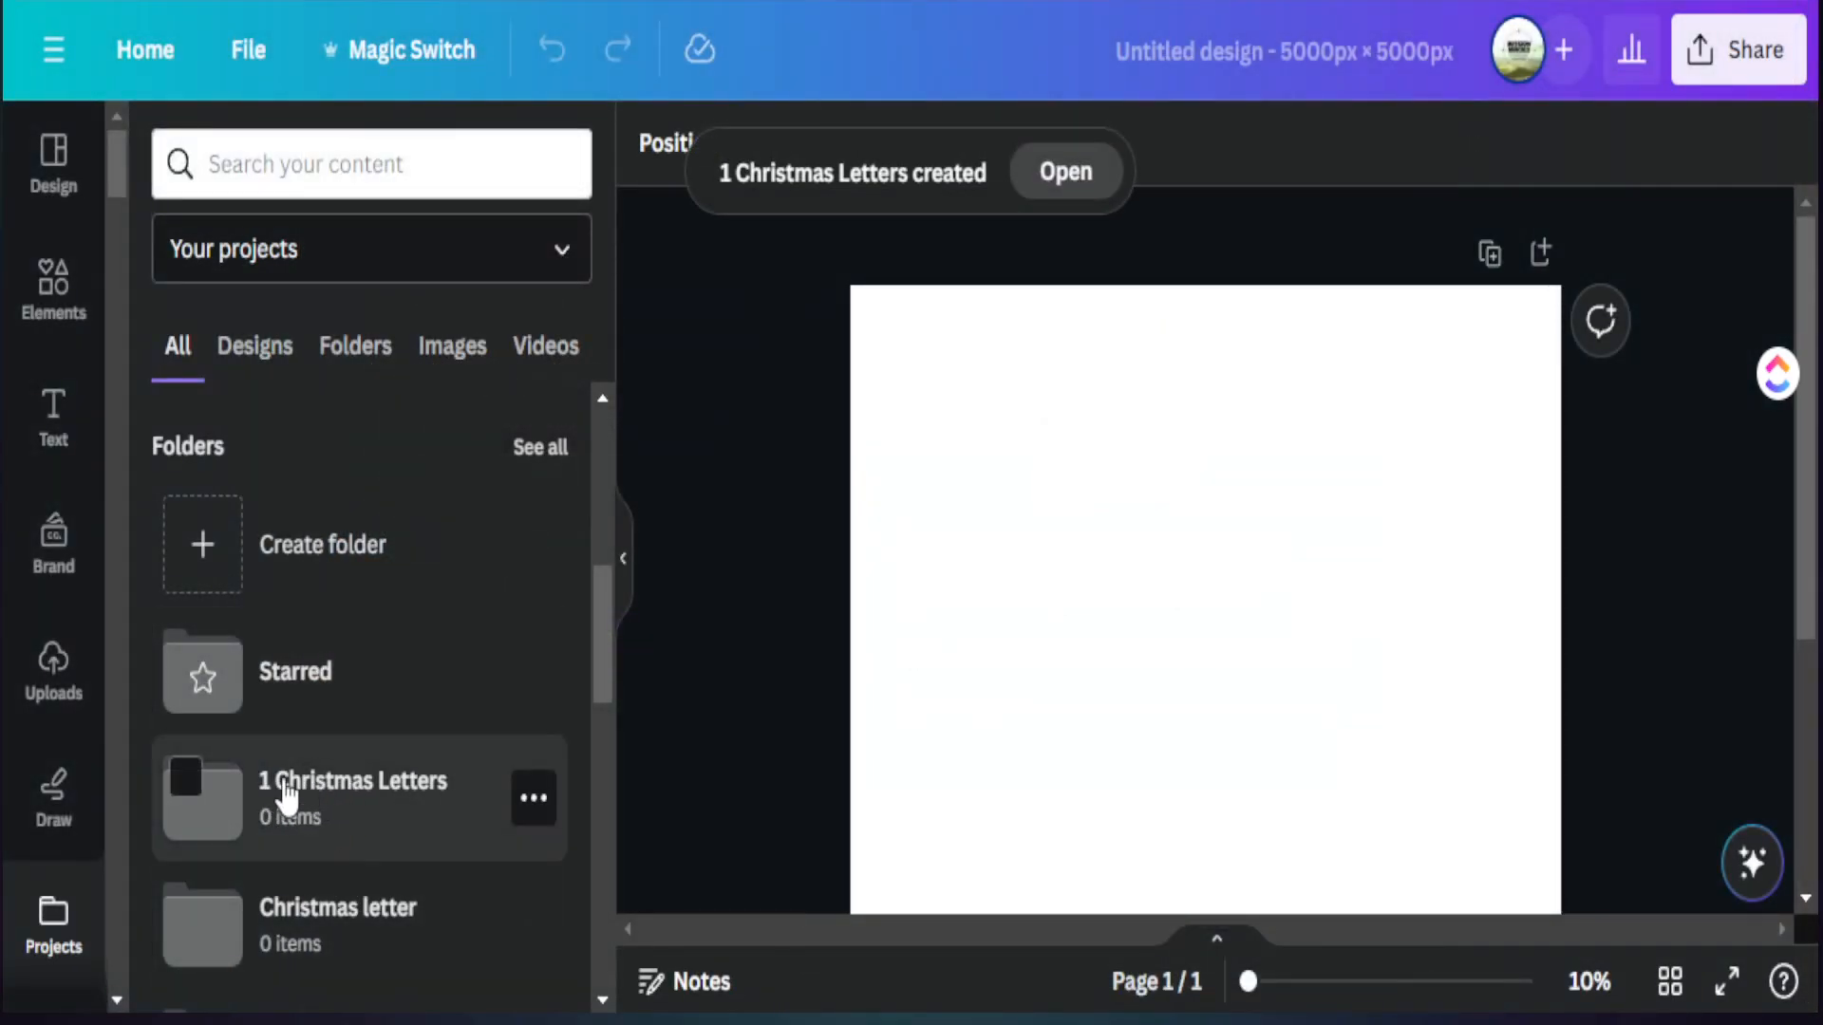
Open the new "1 Christmas Letters" folder, go back, and look through the letter images in the "Christmas Doodle Letters" folder
left_click(312, 800)
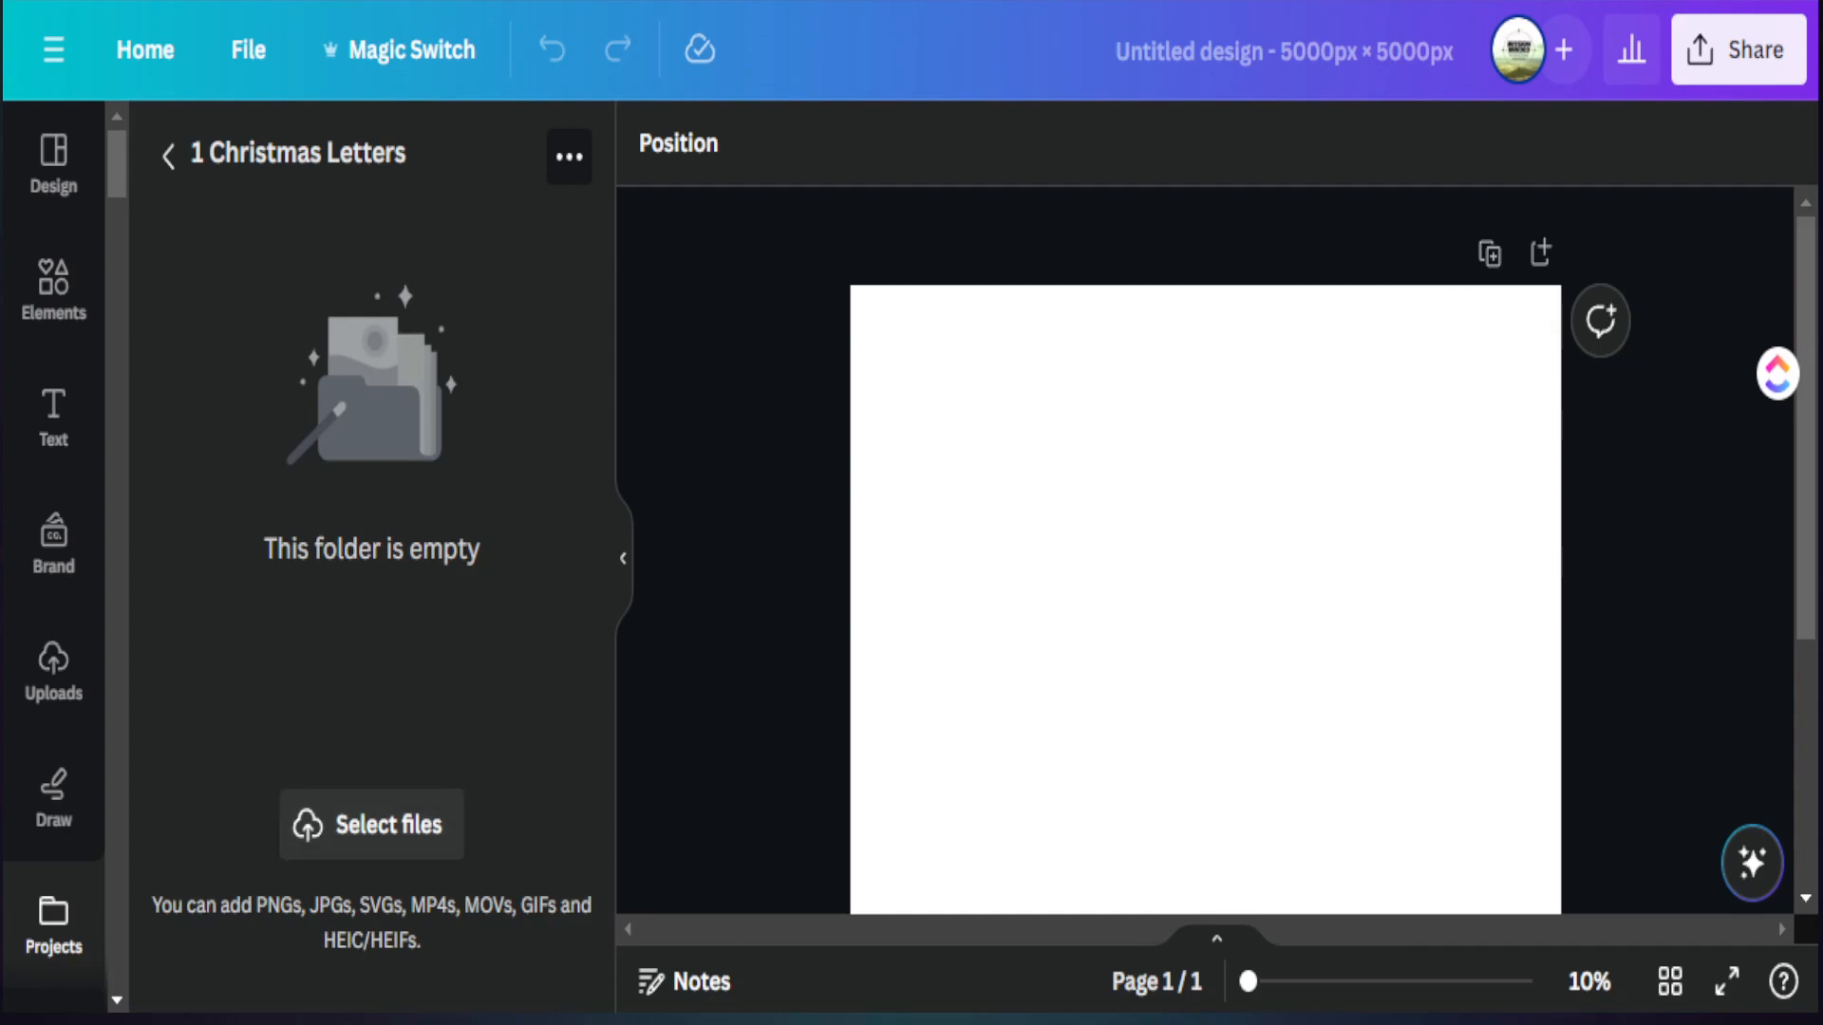
left_click(168, 157)
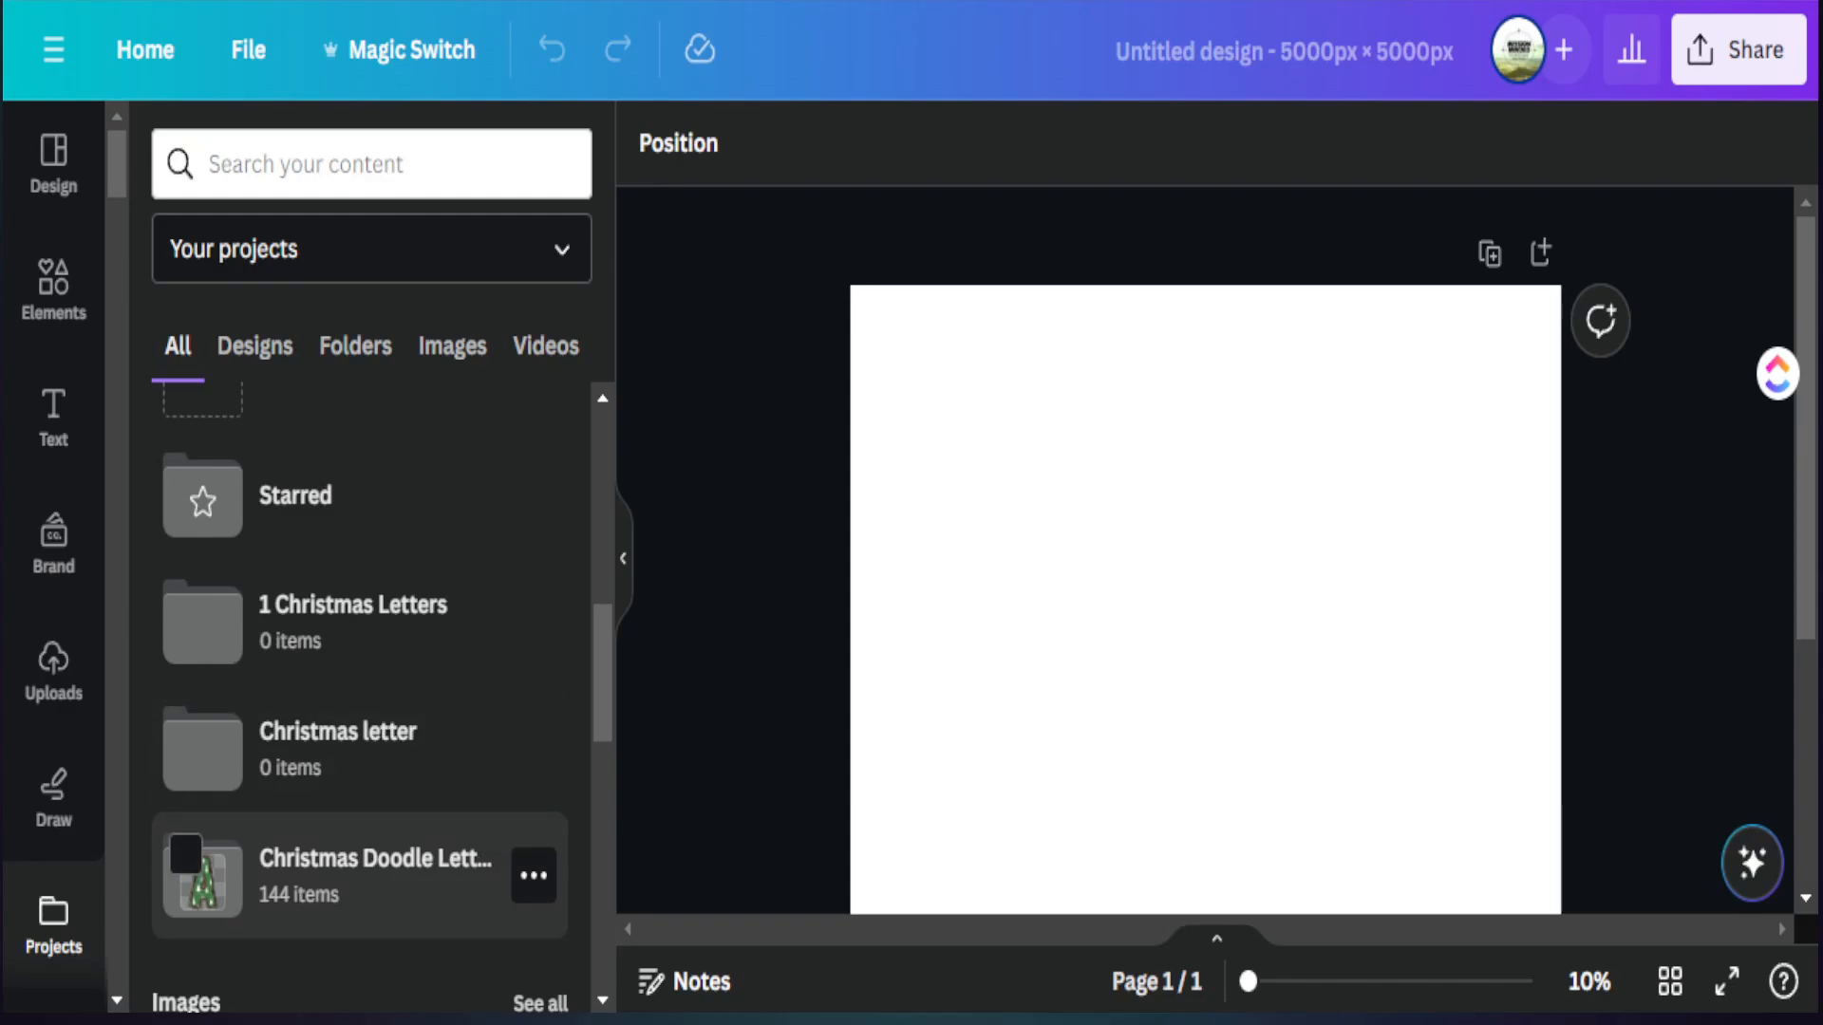
left_click(317, 864)
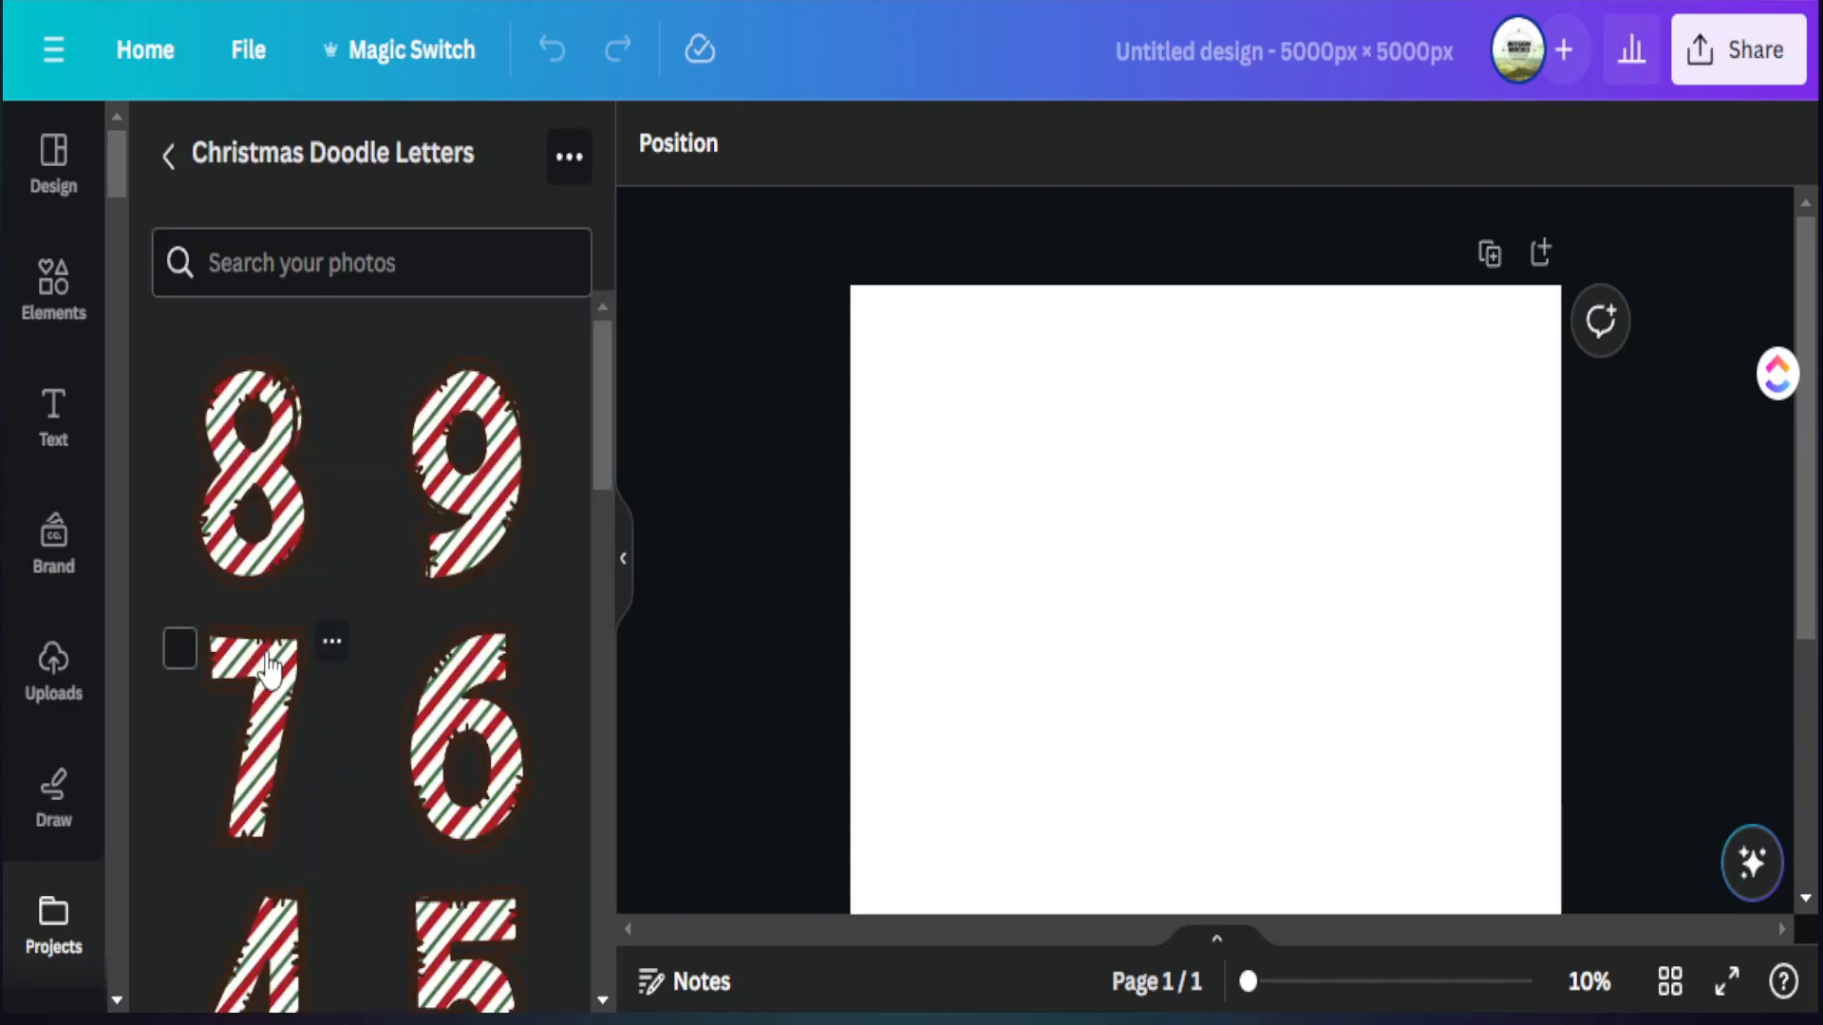
scroll(332, 636, "down", 15)
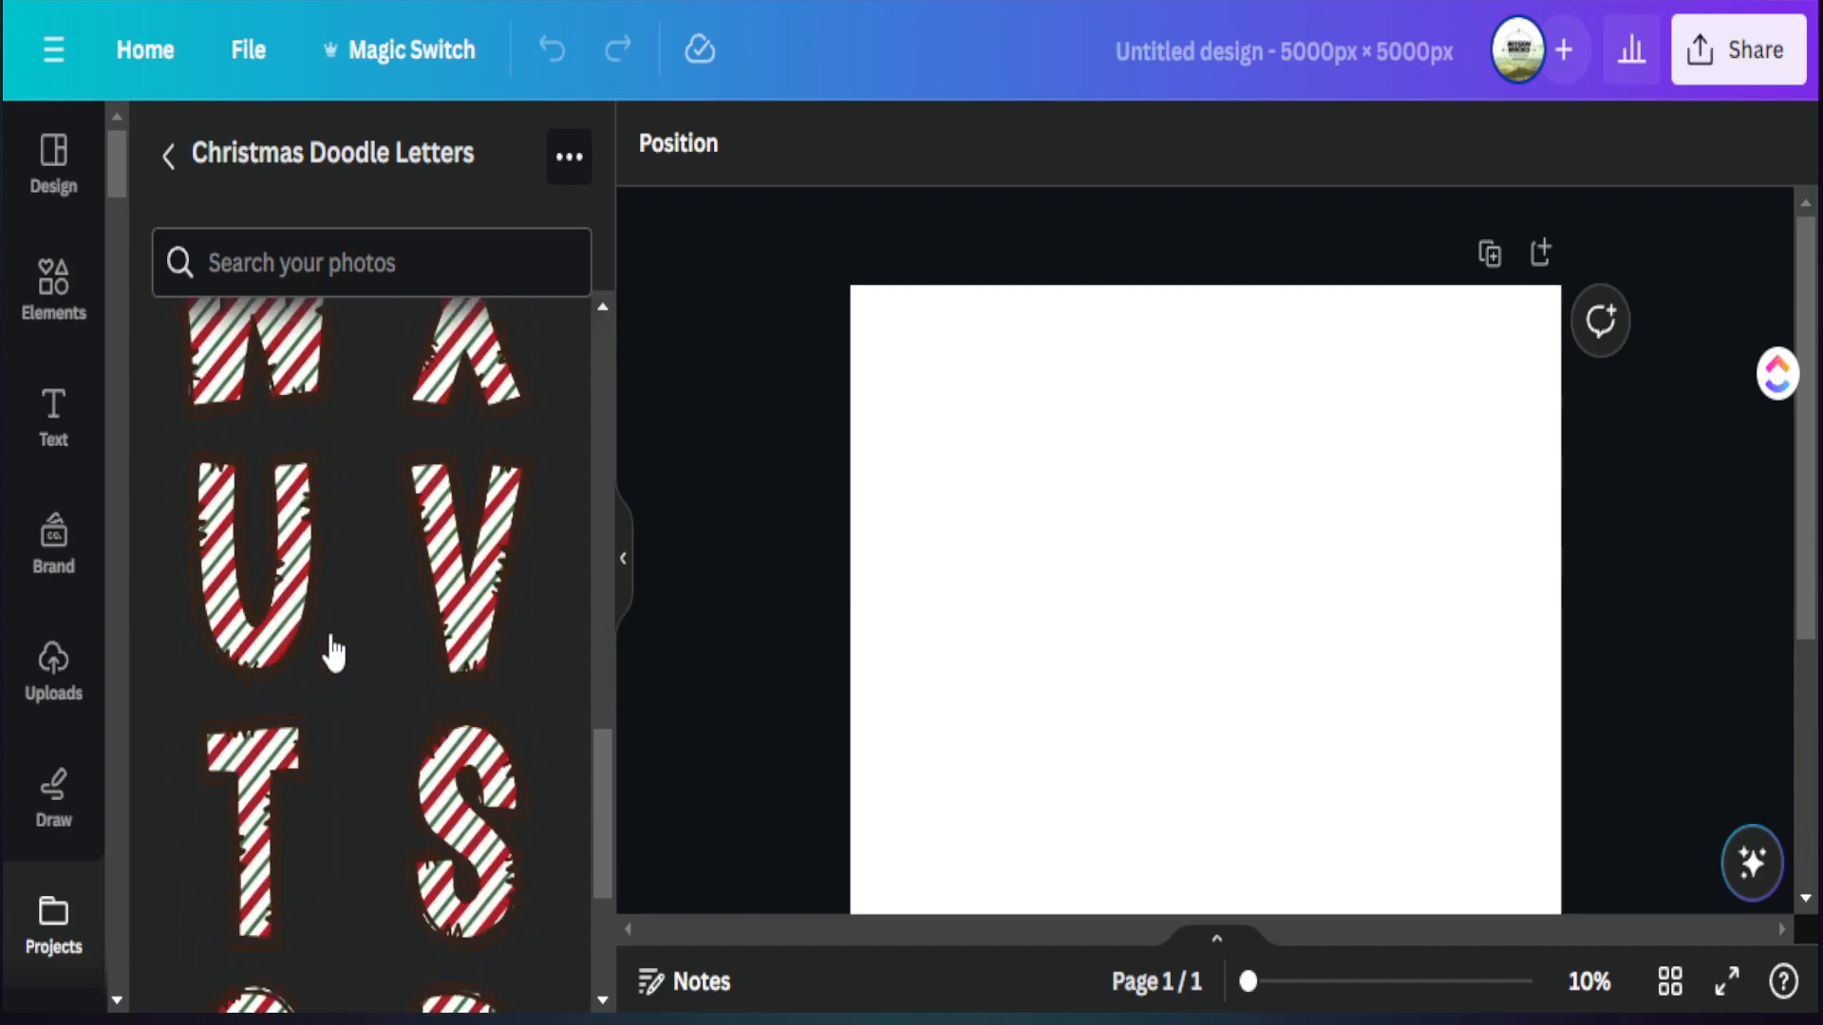
Examine the candy-stripe, candy-cane, reindeer and Christmas-tree letter sets in the "Christmas Doodle Letters" folder
scroll(333, 654, "down", 20)
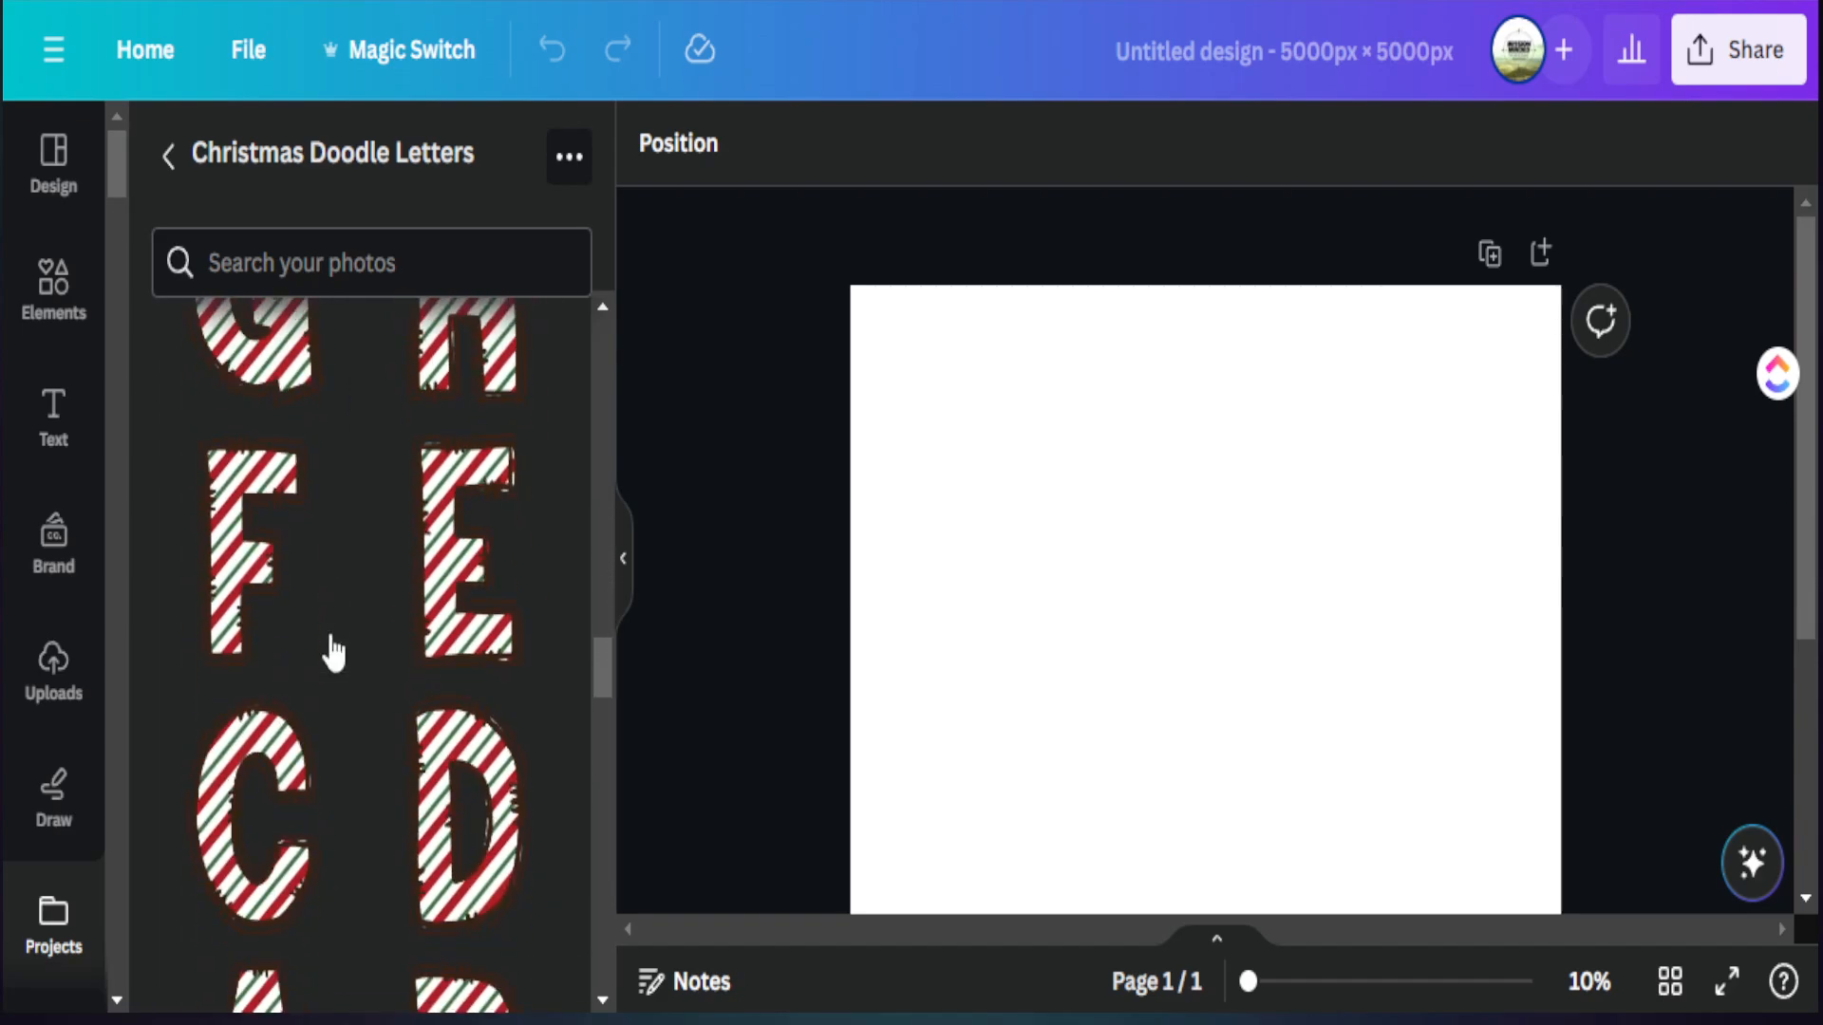
scroll(332, 653, "down", 20)
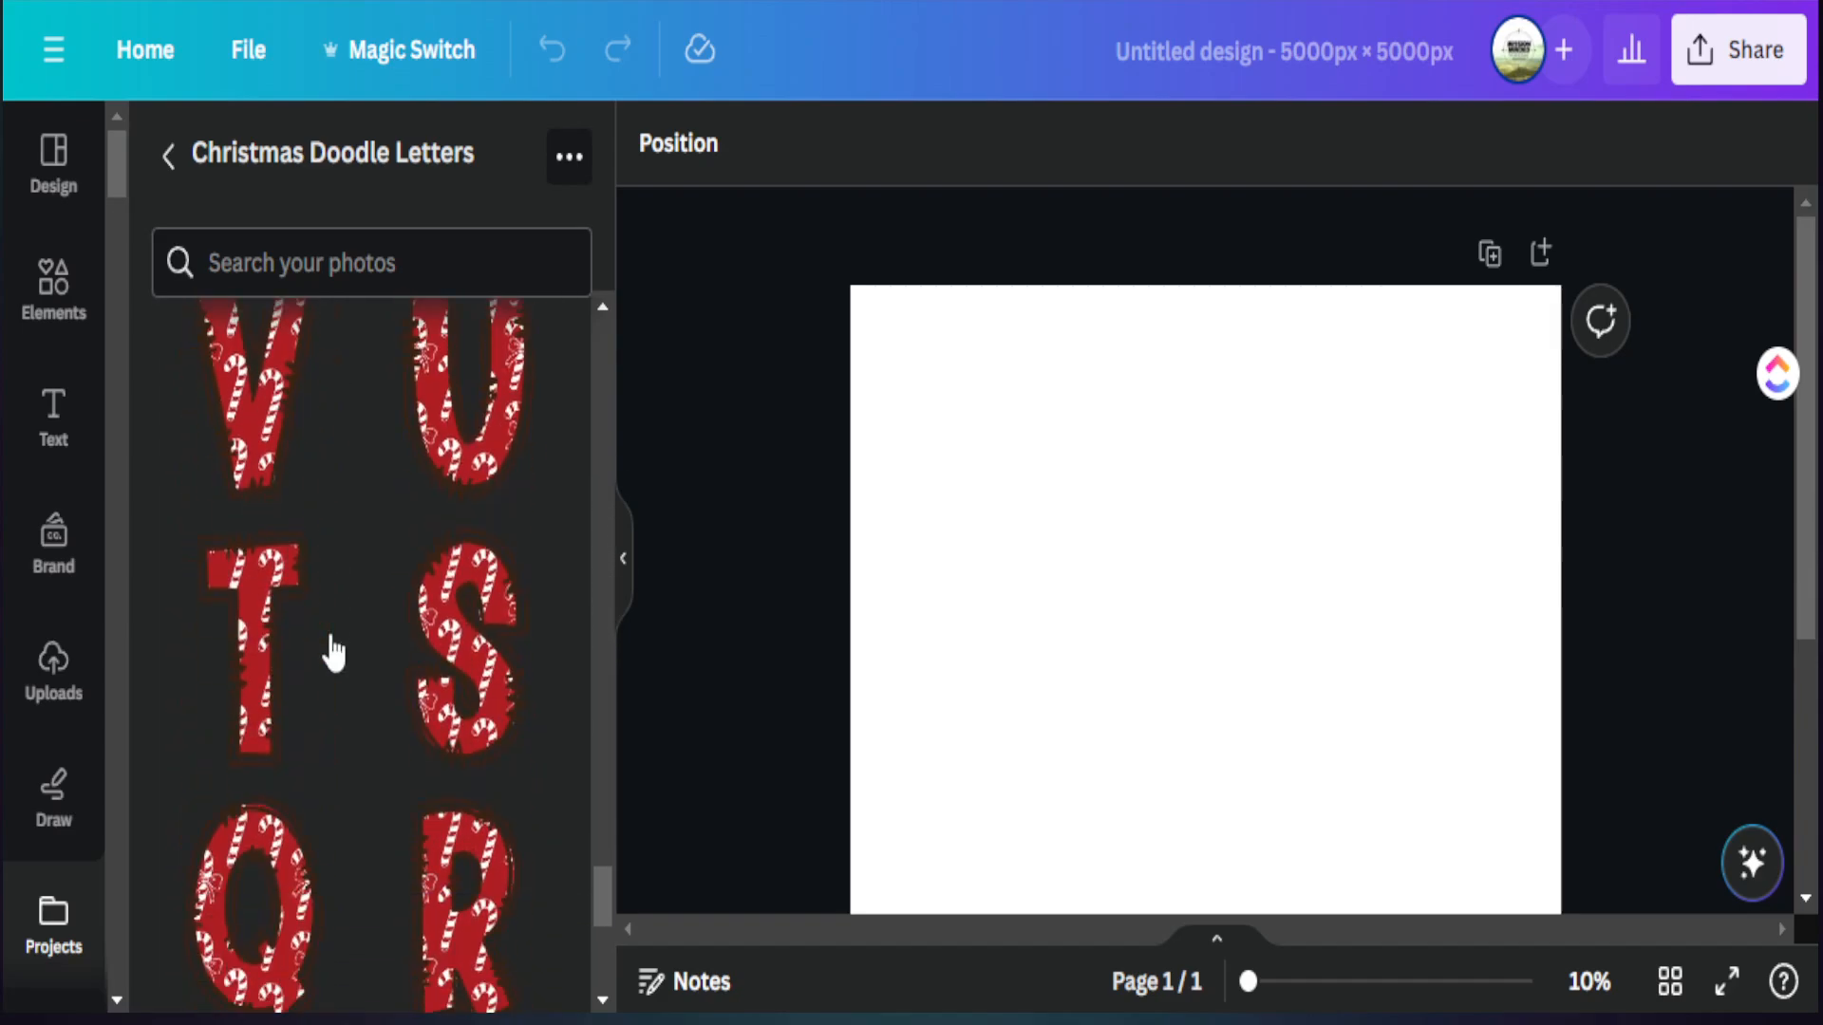
scroll(332, 653, "down", 15)
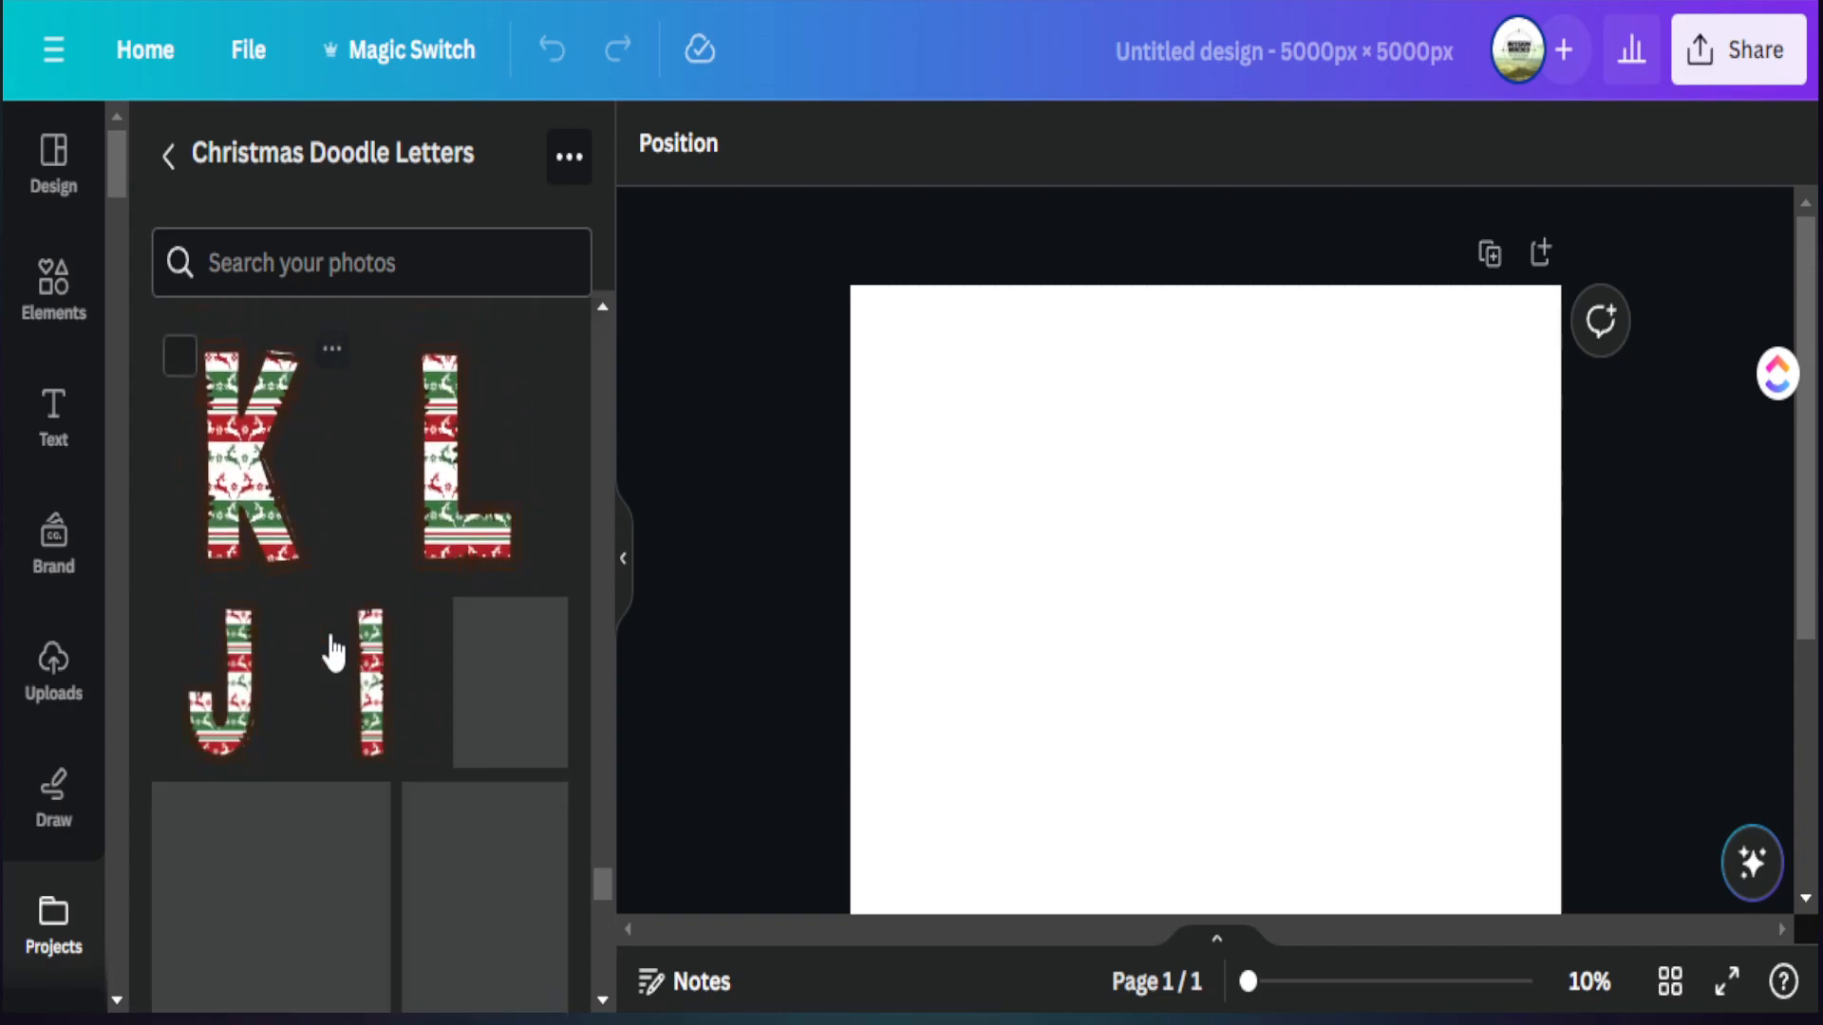
scroll(333, 653, "up", 2)
scroll(332, 653, "down", 5)
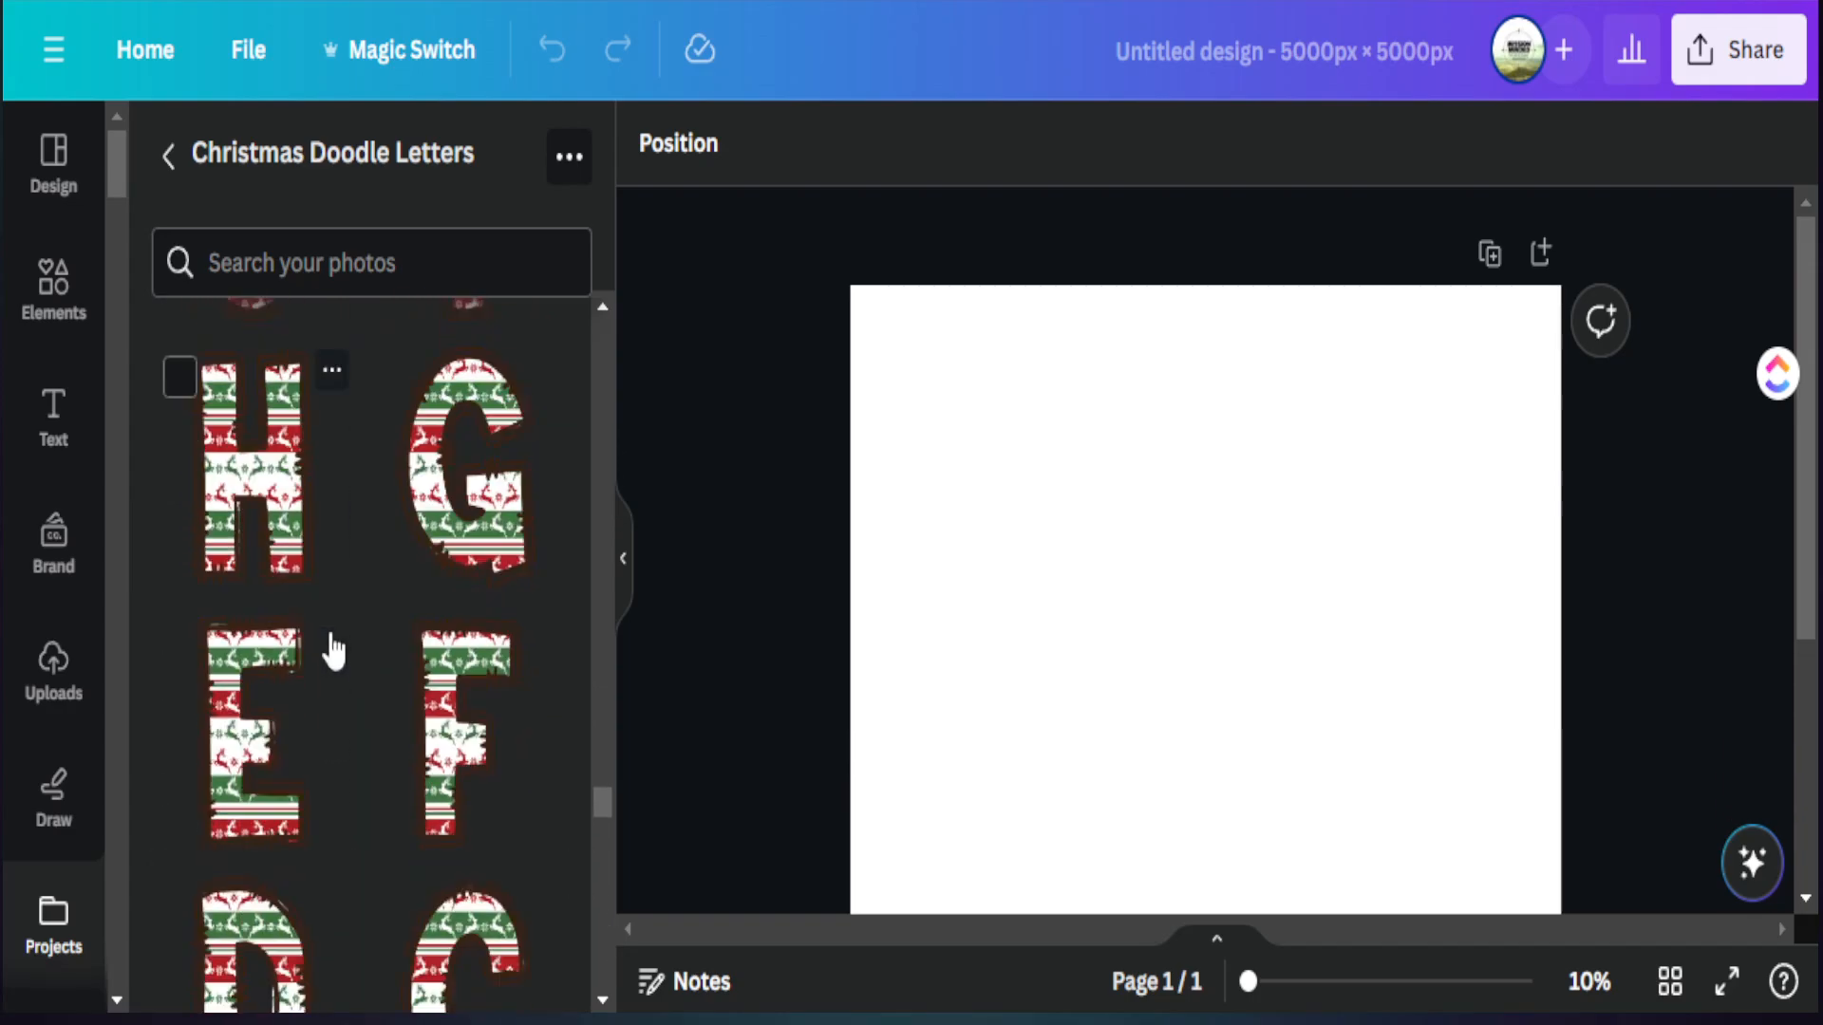
scroll(332, 653, "down", 20)
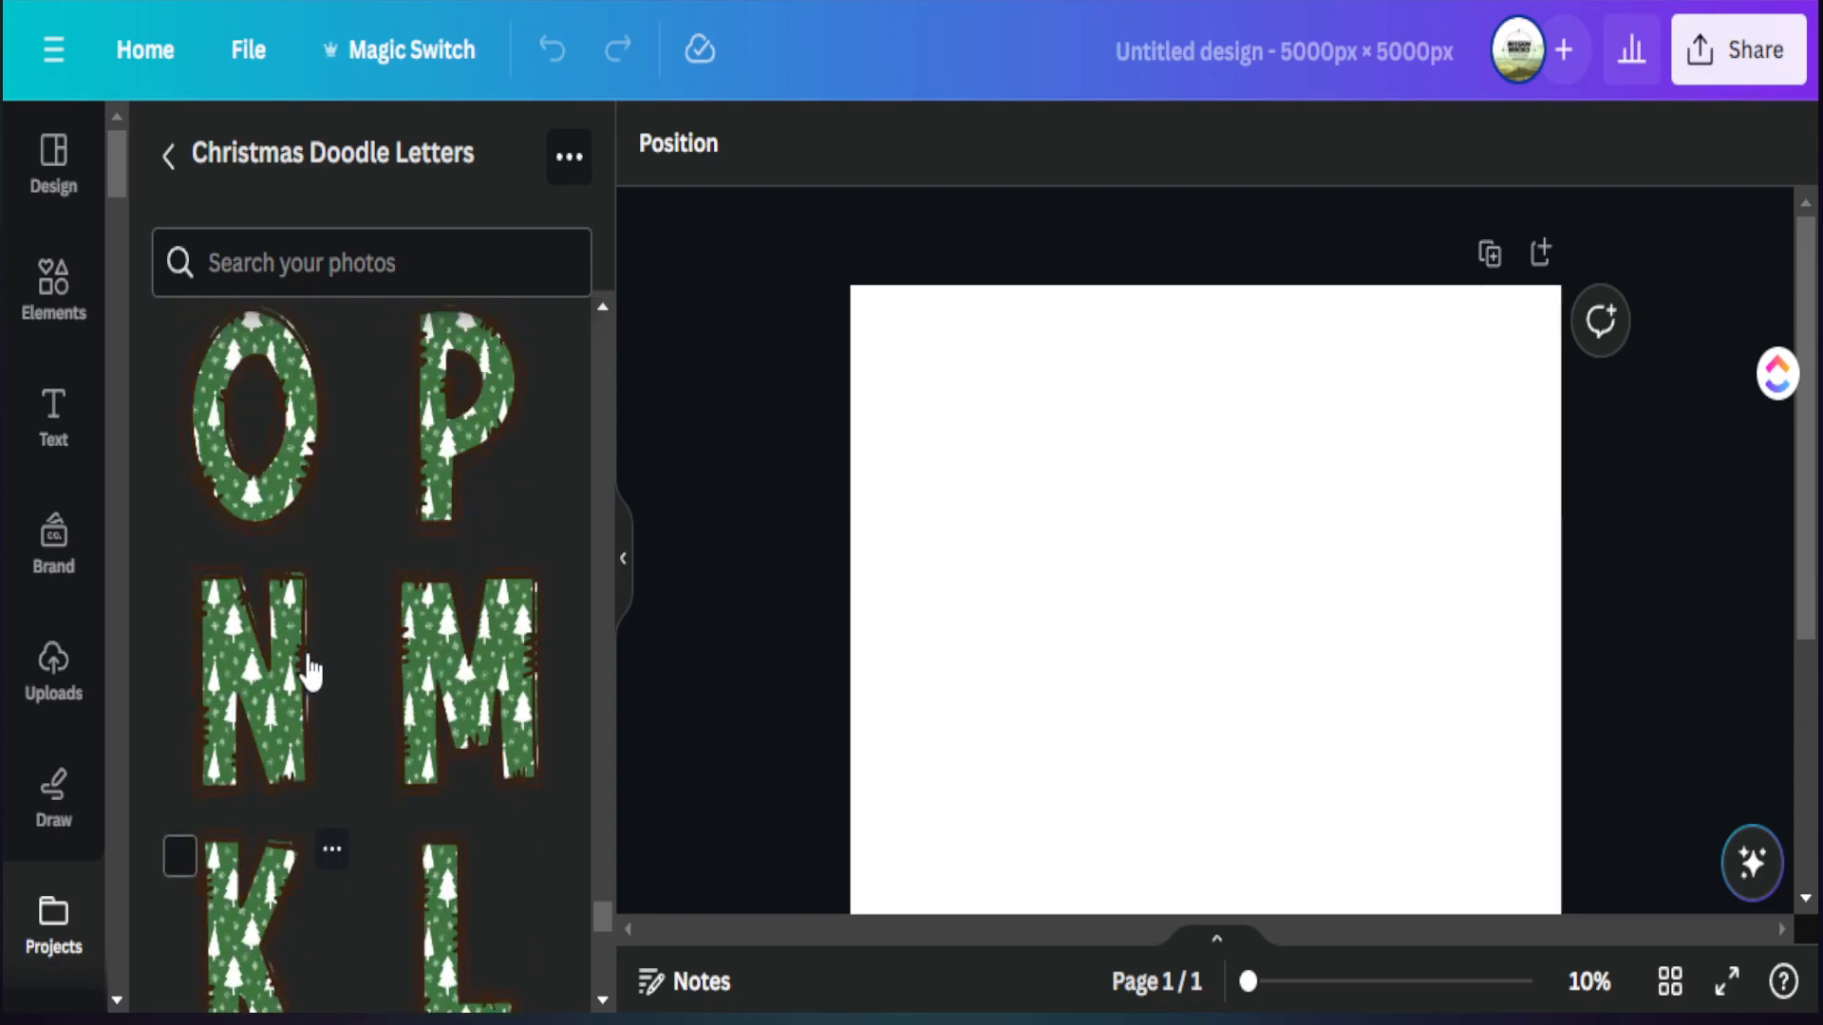
scroll(309, 671, "up", 7)
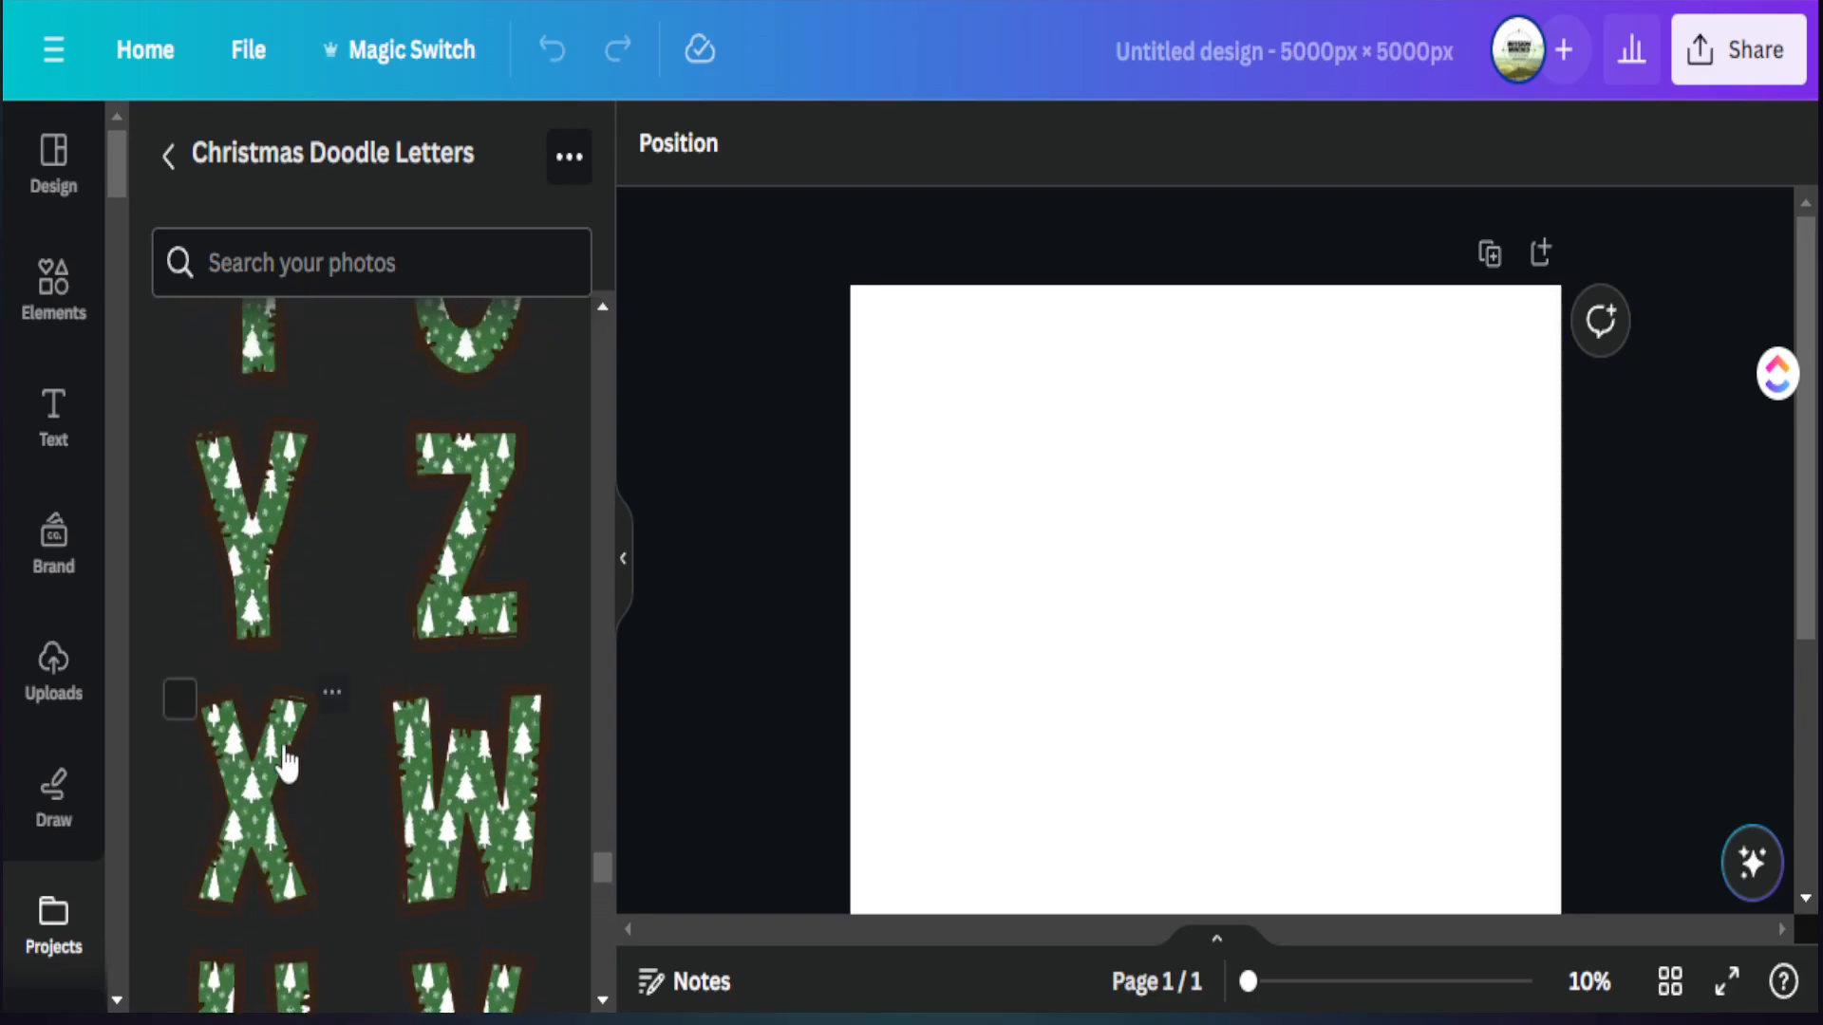
scroll(318, 764, "up", 4)
scroll(322, 764, "up", 6)
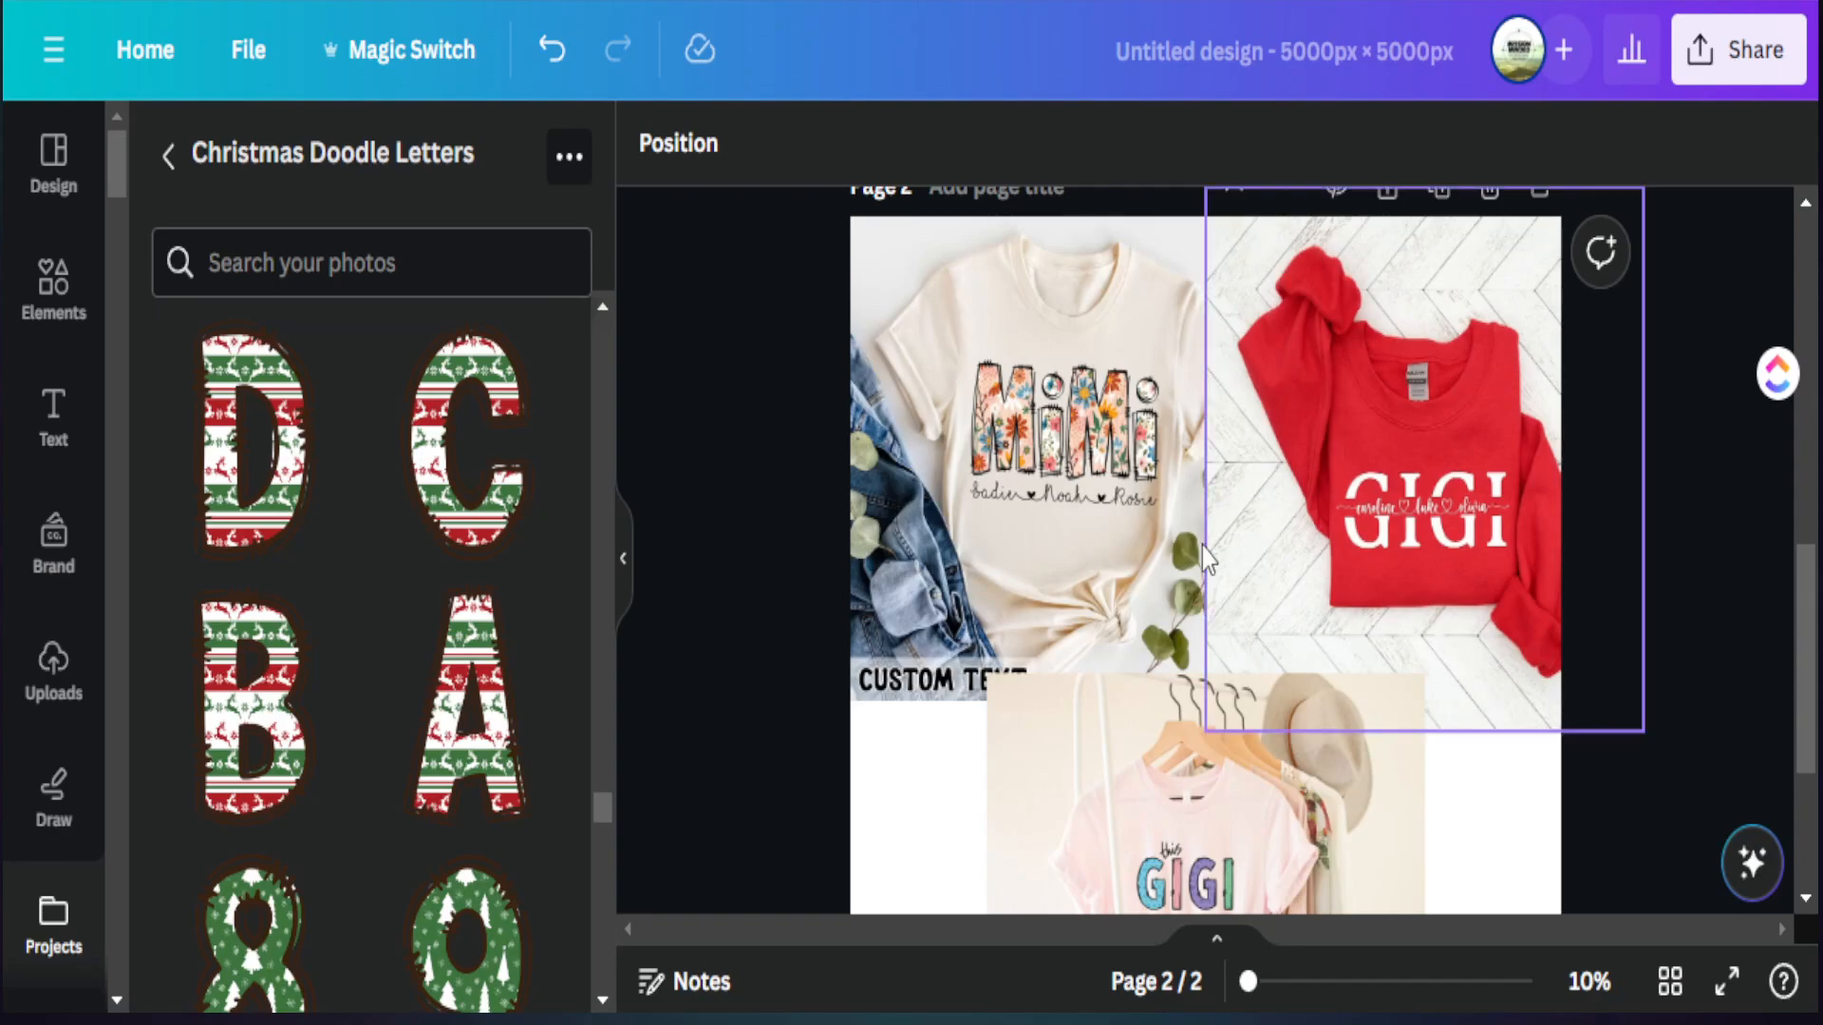
Enlarge the pink GIGI T-shirt photo on page 2, reposition it below the other two mockups, and compare the three designs
scroll(1285, 626, "down", 3)
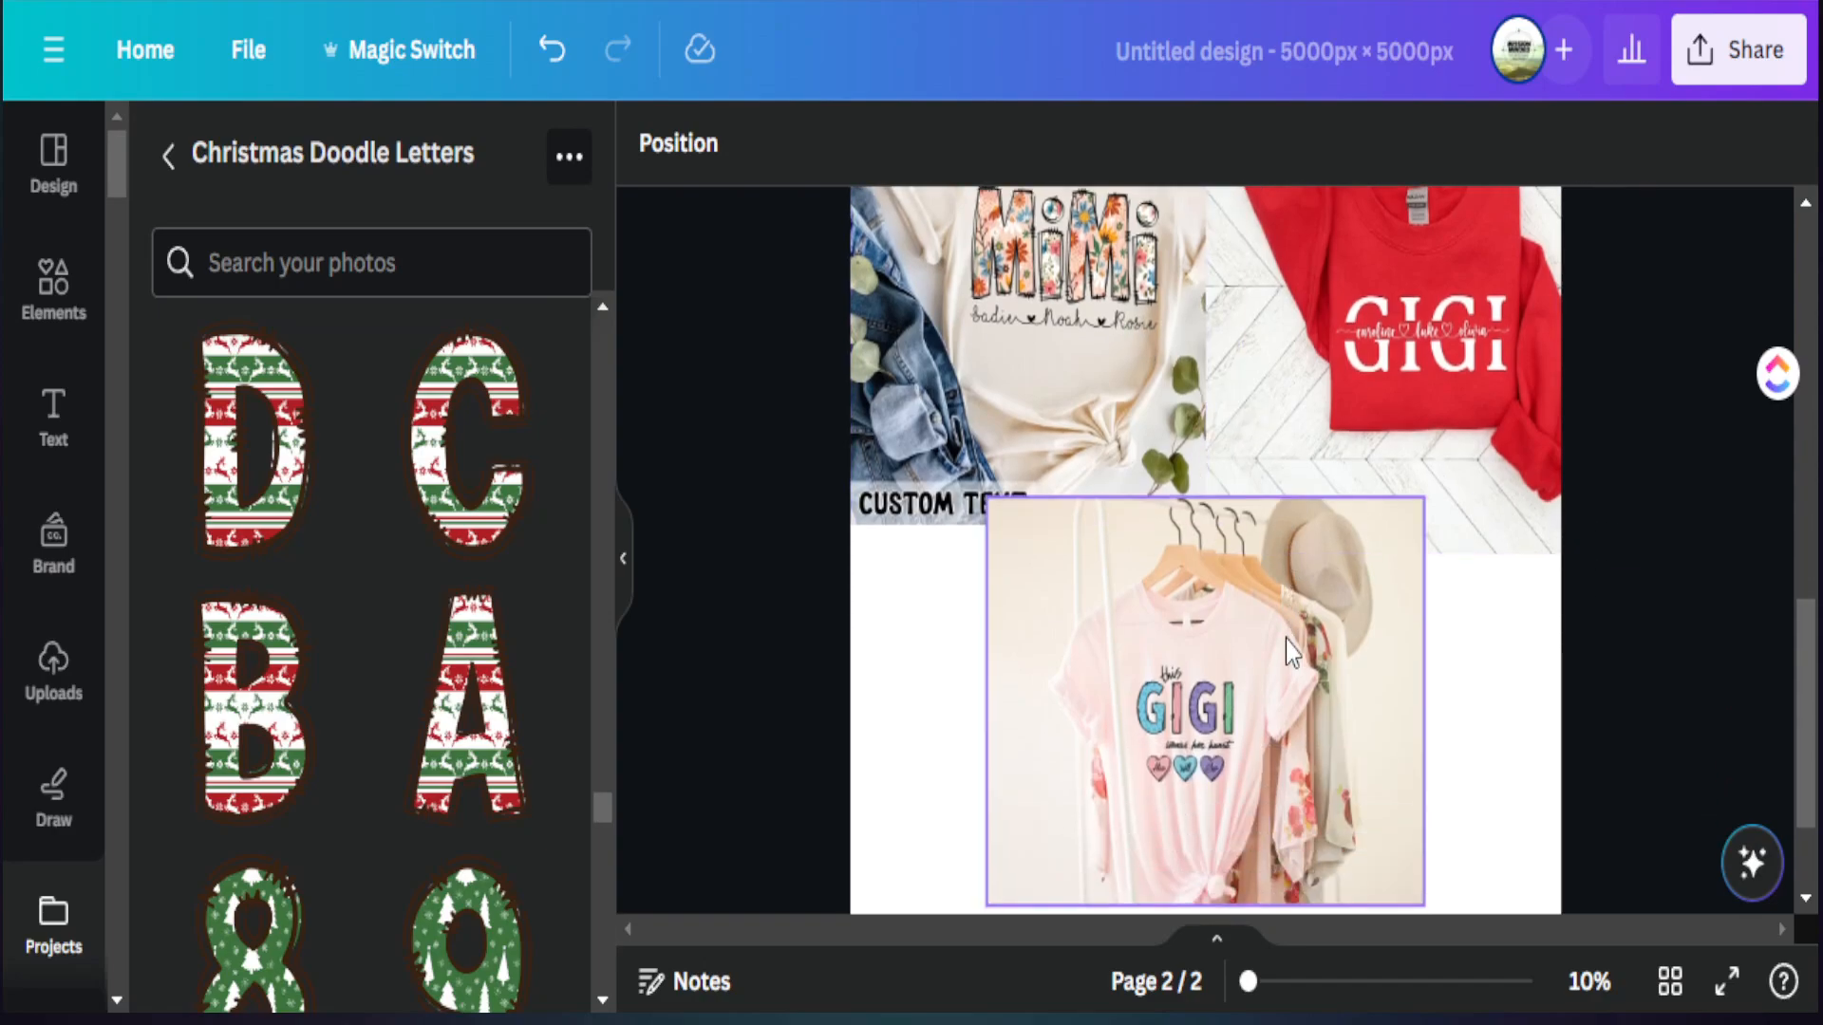
left_click(1251, 706)
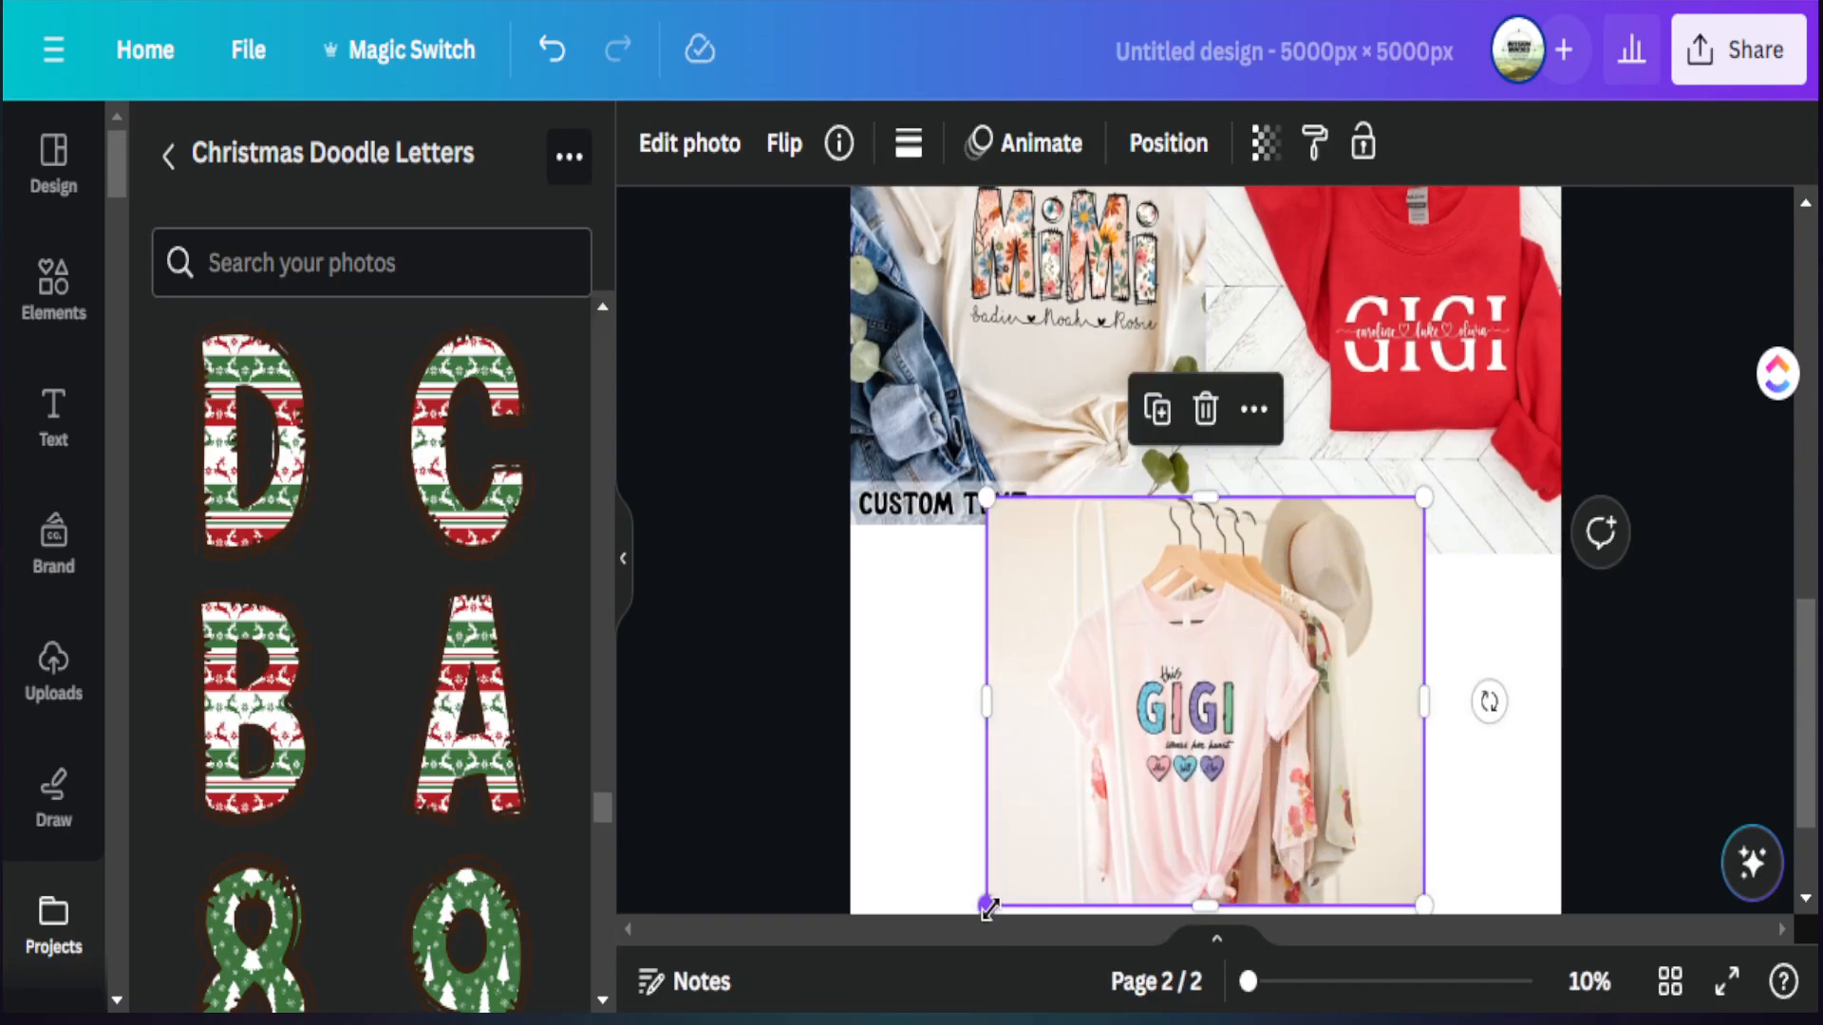
left_click_drag(988, 906, 737, 1006)
left_click_drag(1179, 826, 1330, 795)
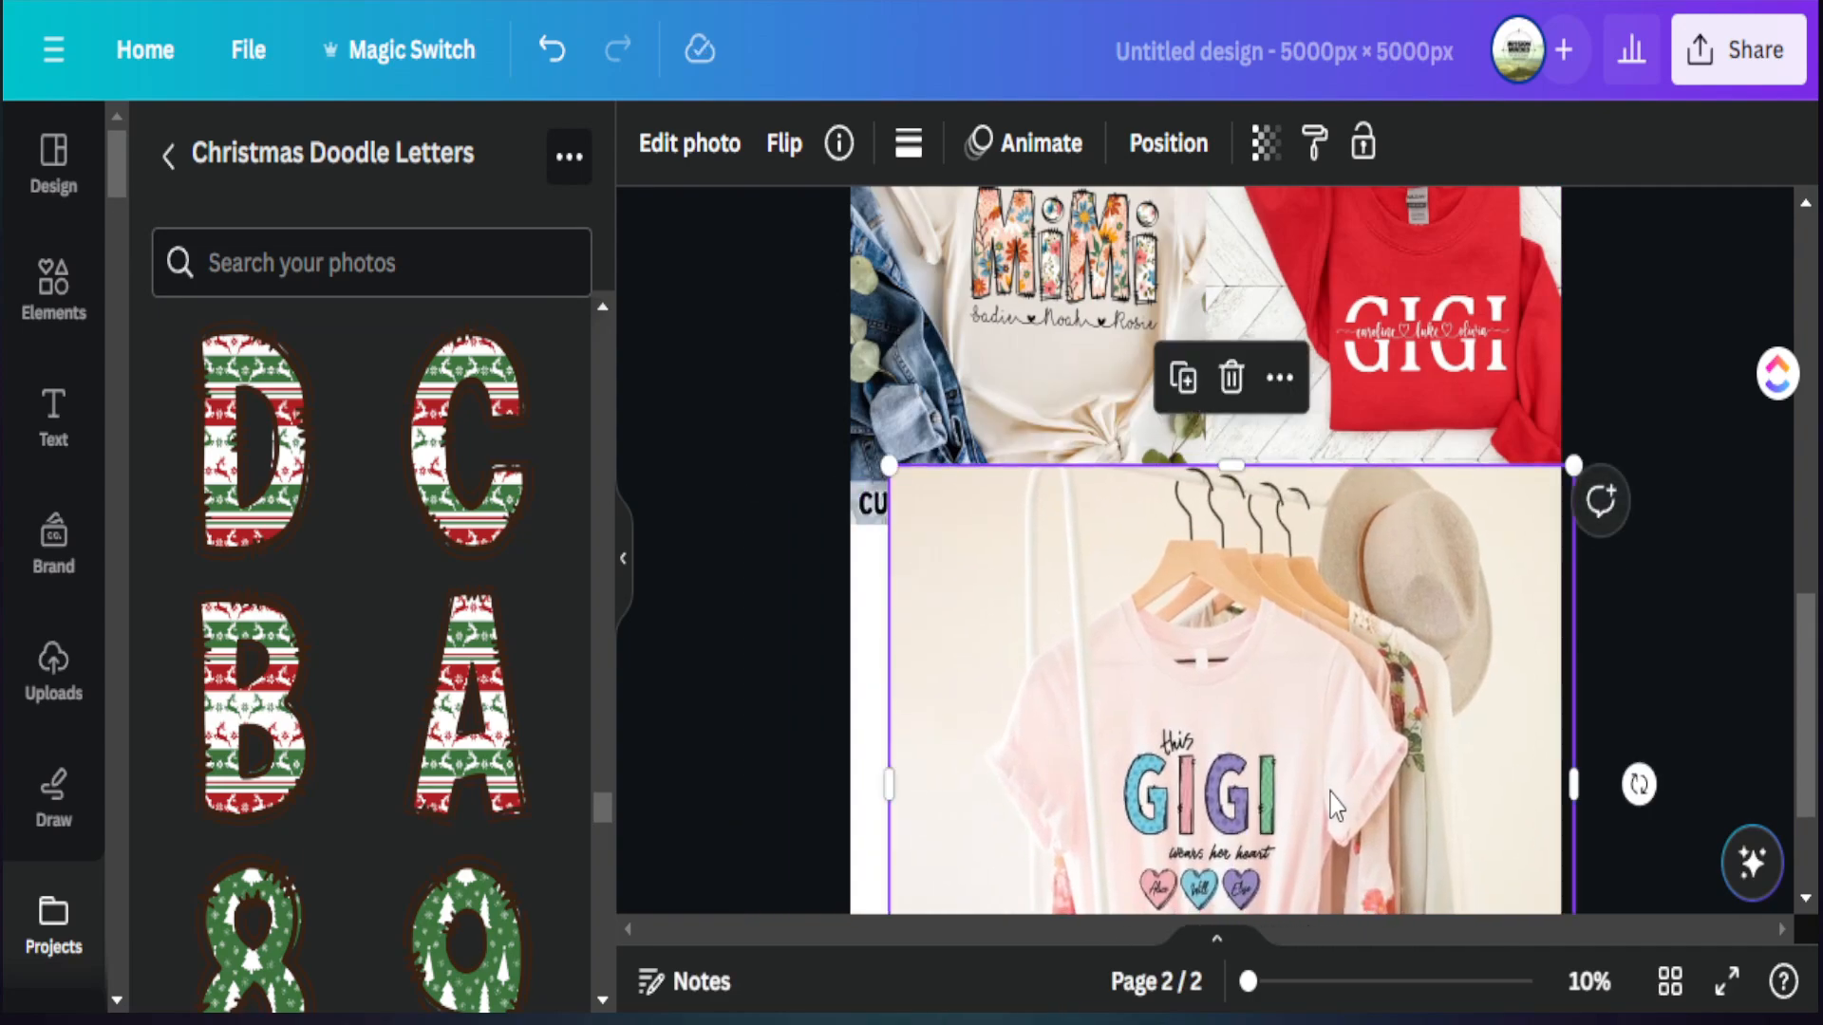
scroll(1248, 794, "up", 3)
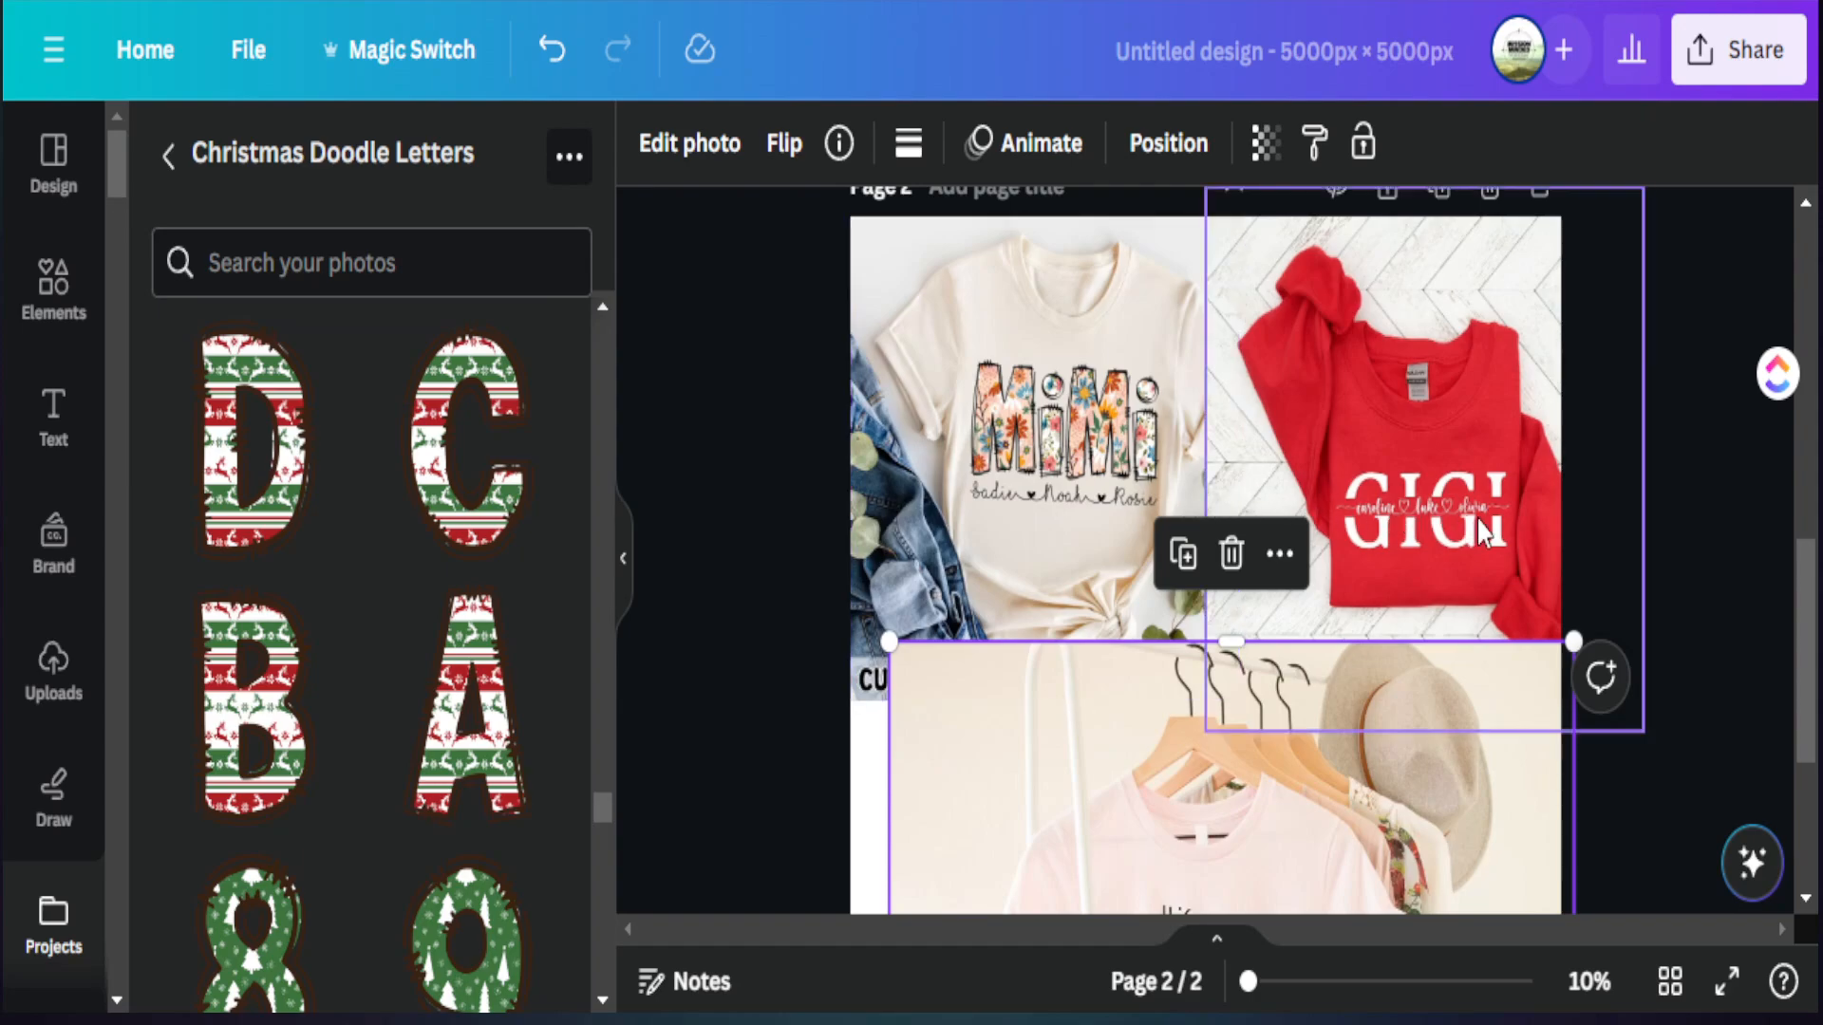
scroll(1470, 517, "down", 2)
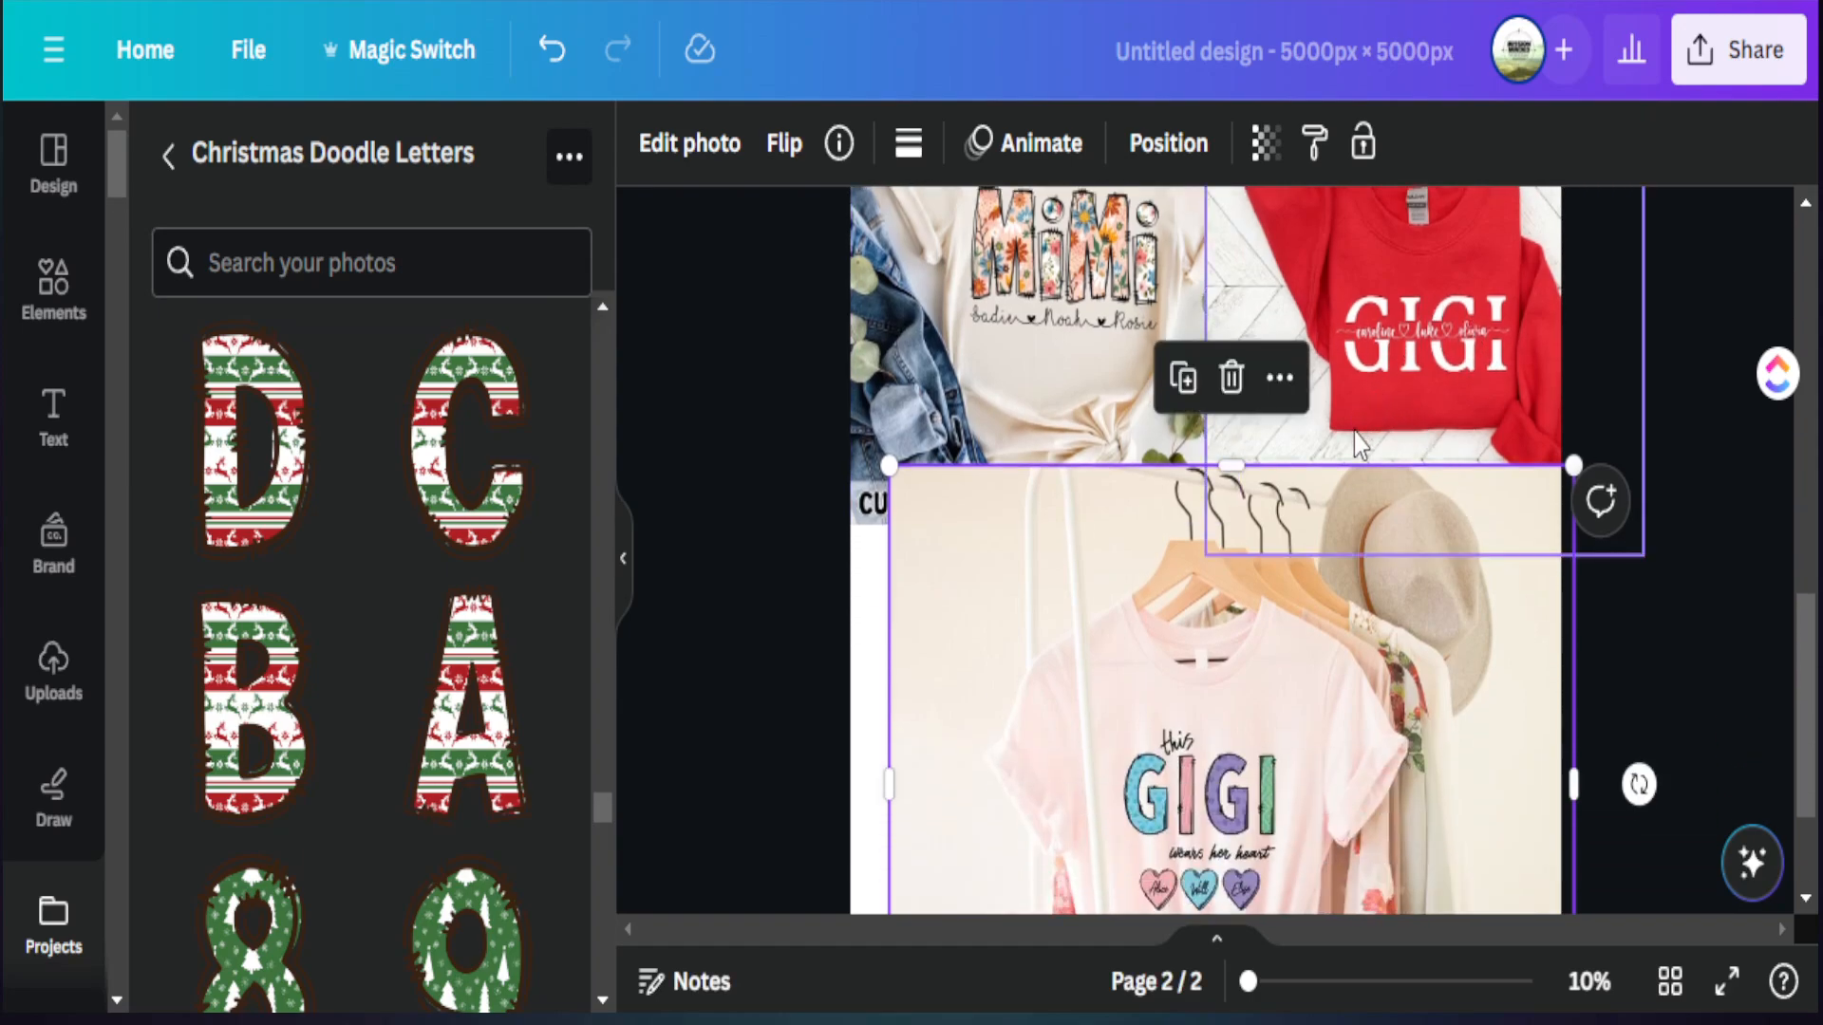
scroll(1312, 484, "down", 3)
scroll(1244, 588, "up", 1)
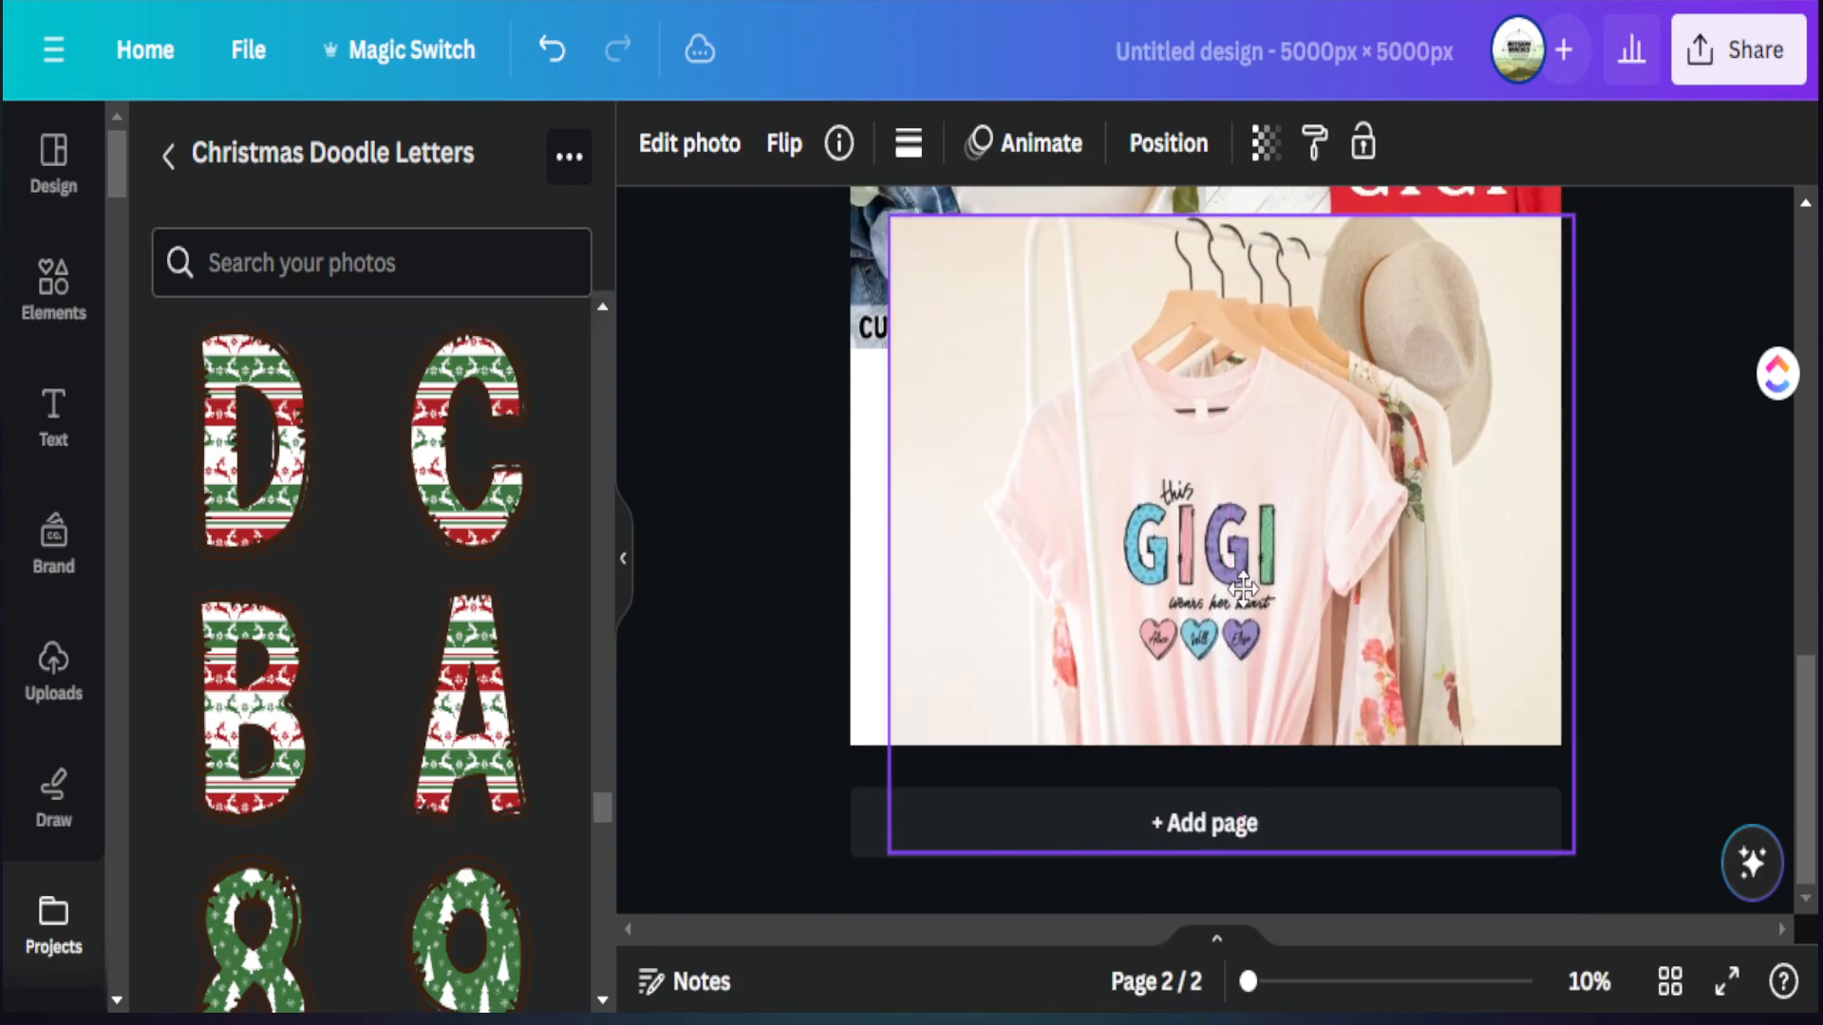
Enlarge the pink GIGI T-shirt photo beyond the page width to examine its lettering and heart details
left_click(1244, 588)
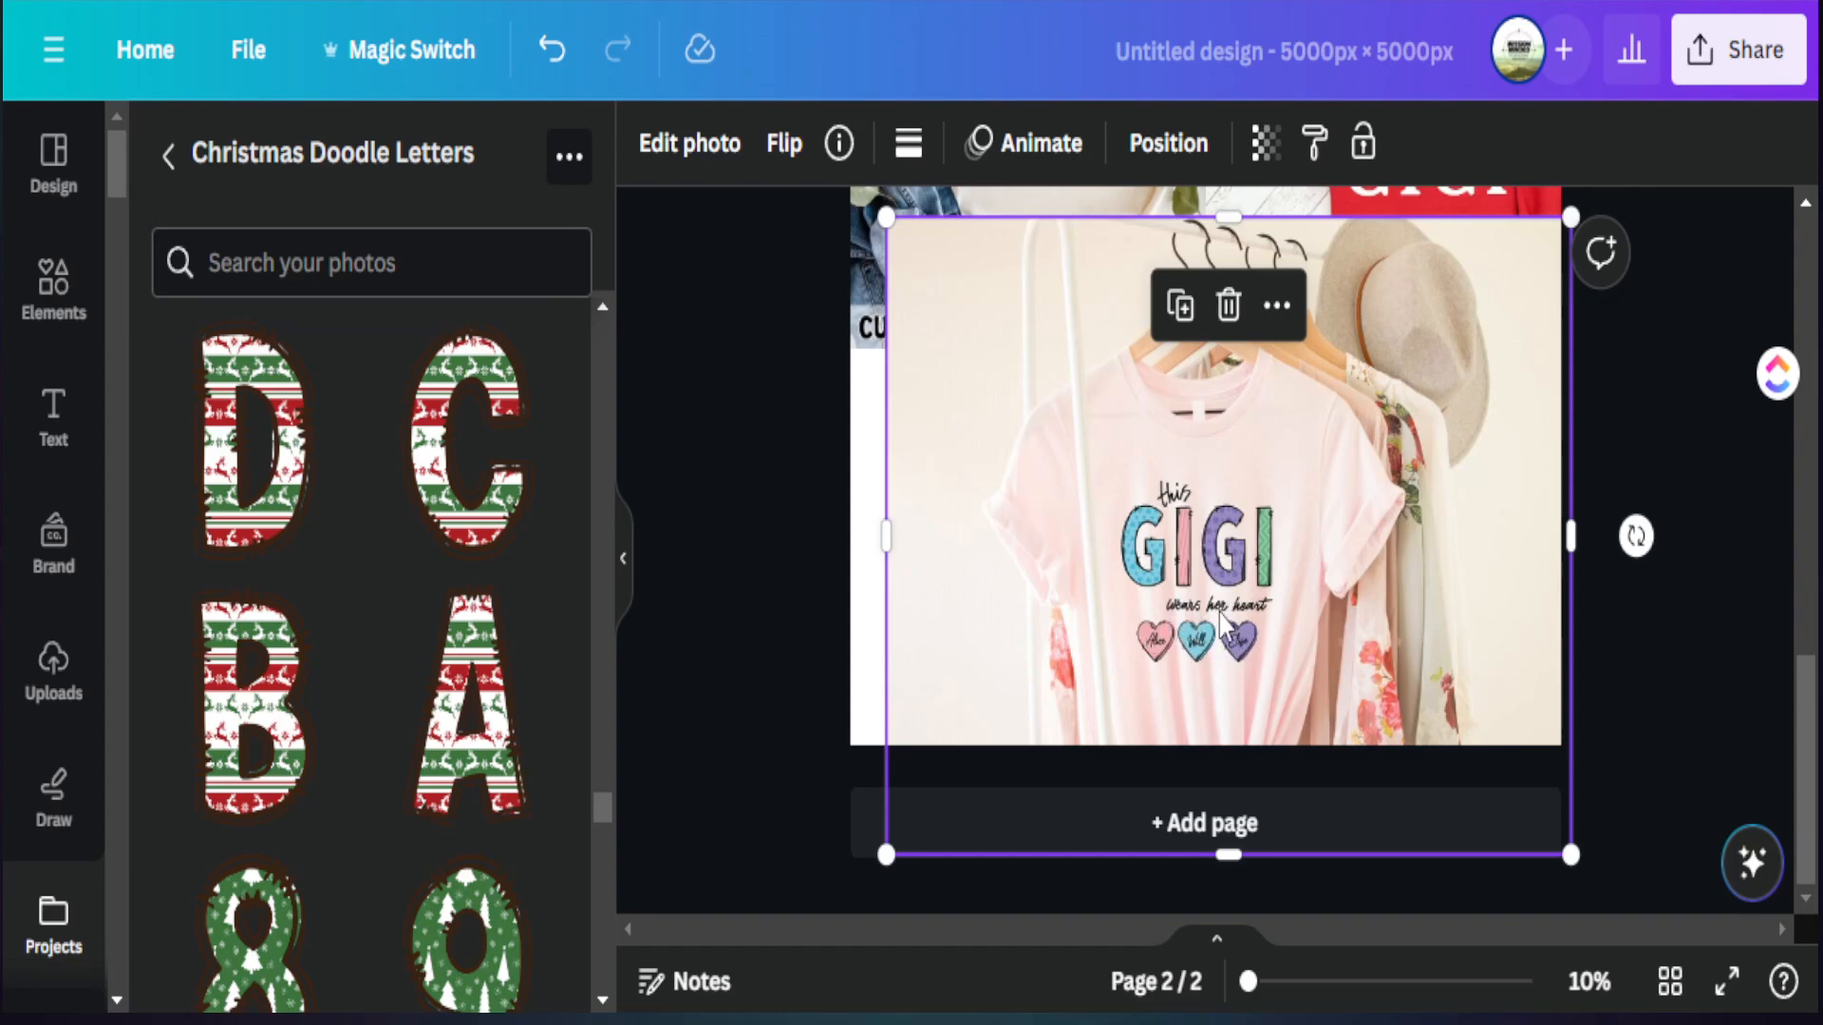
left_click_drag(883, 851, 1322, 484)
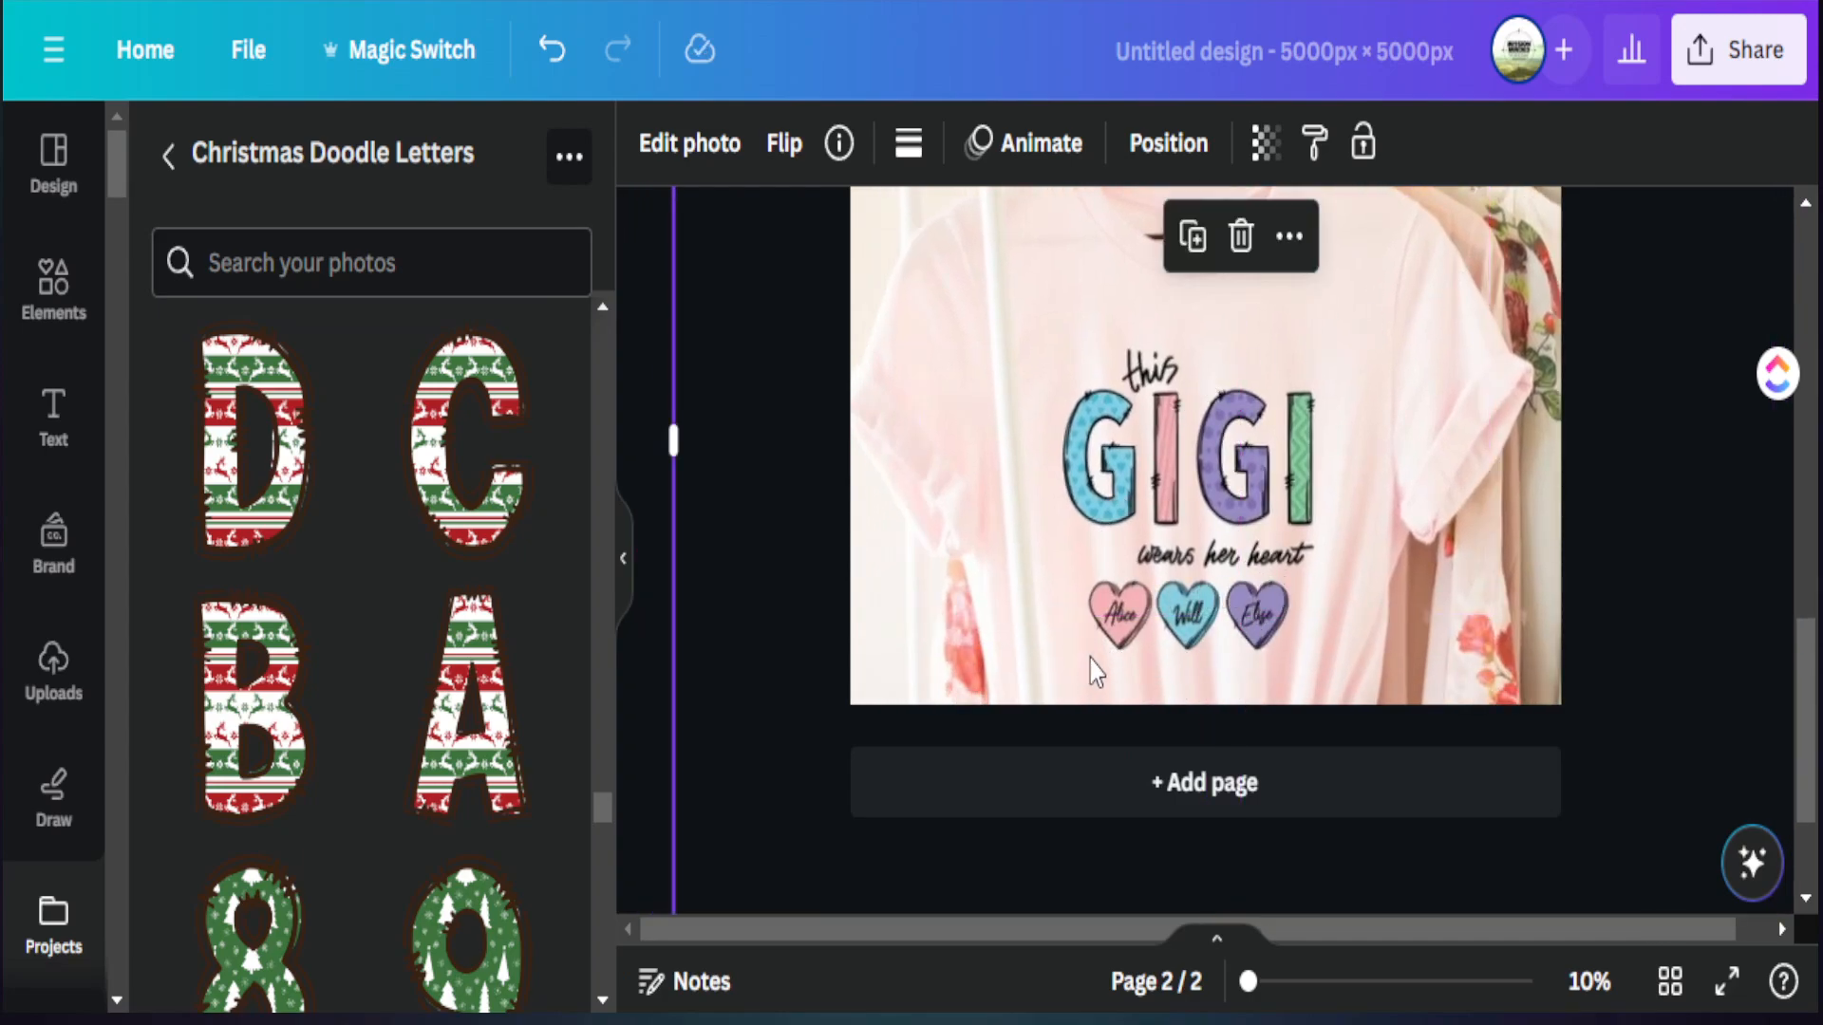
scroll(839, 617, "down", 2)
scroll(817, 579, "up", 4)
scroll(774, 517, "up", 3)
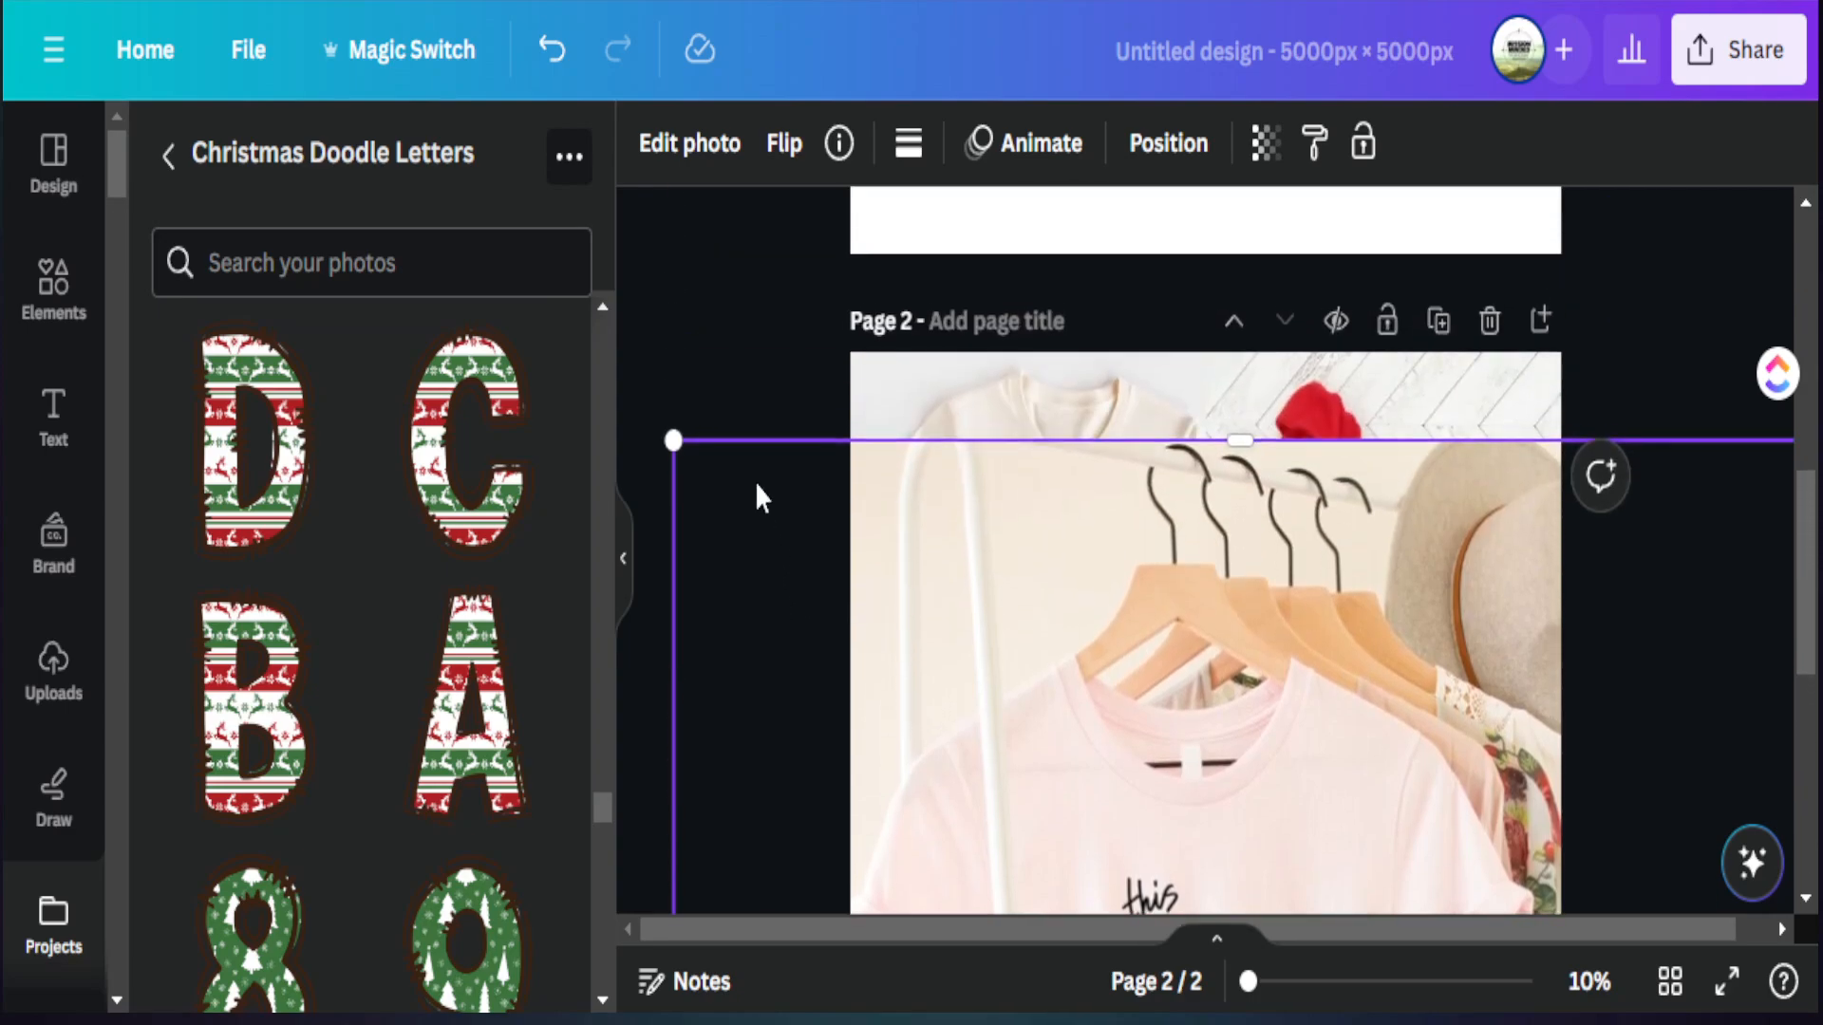
Shrink the pink GIGI T-shirt photo and place it beneath the MiMi and red GIGI mockups on page 2
left_click_drag(675, 439, 1002, 747)
scroll(1151, 714, "down", 3)
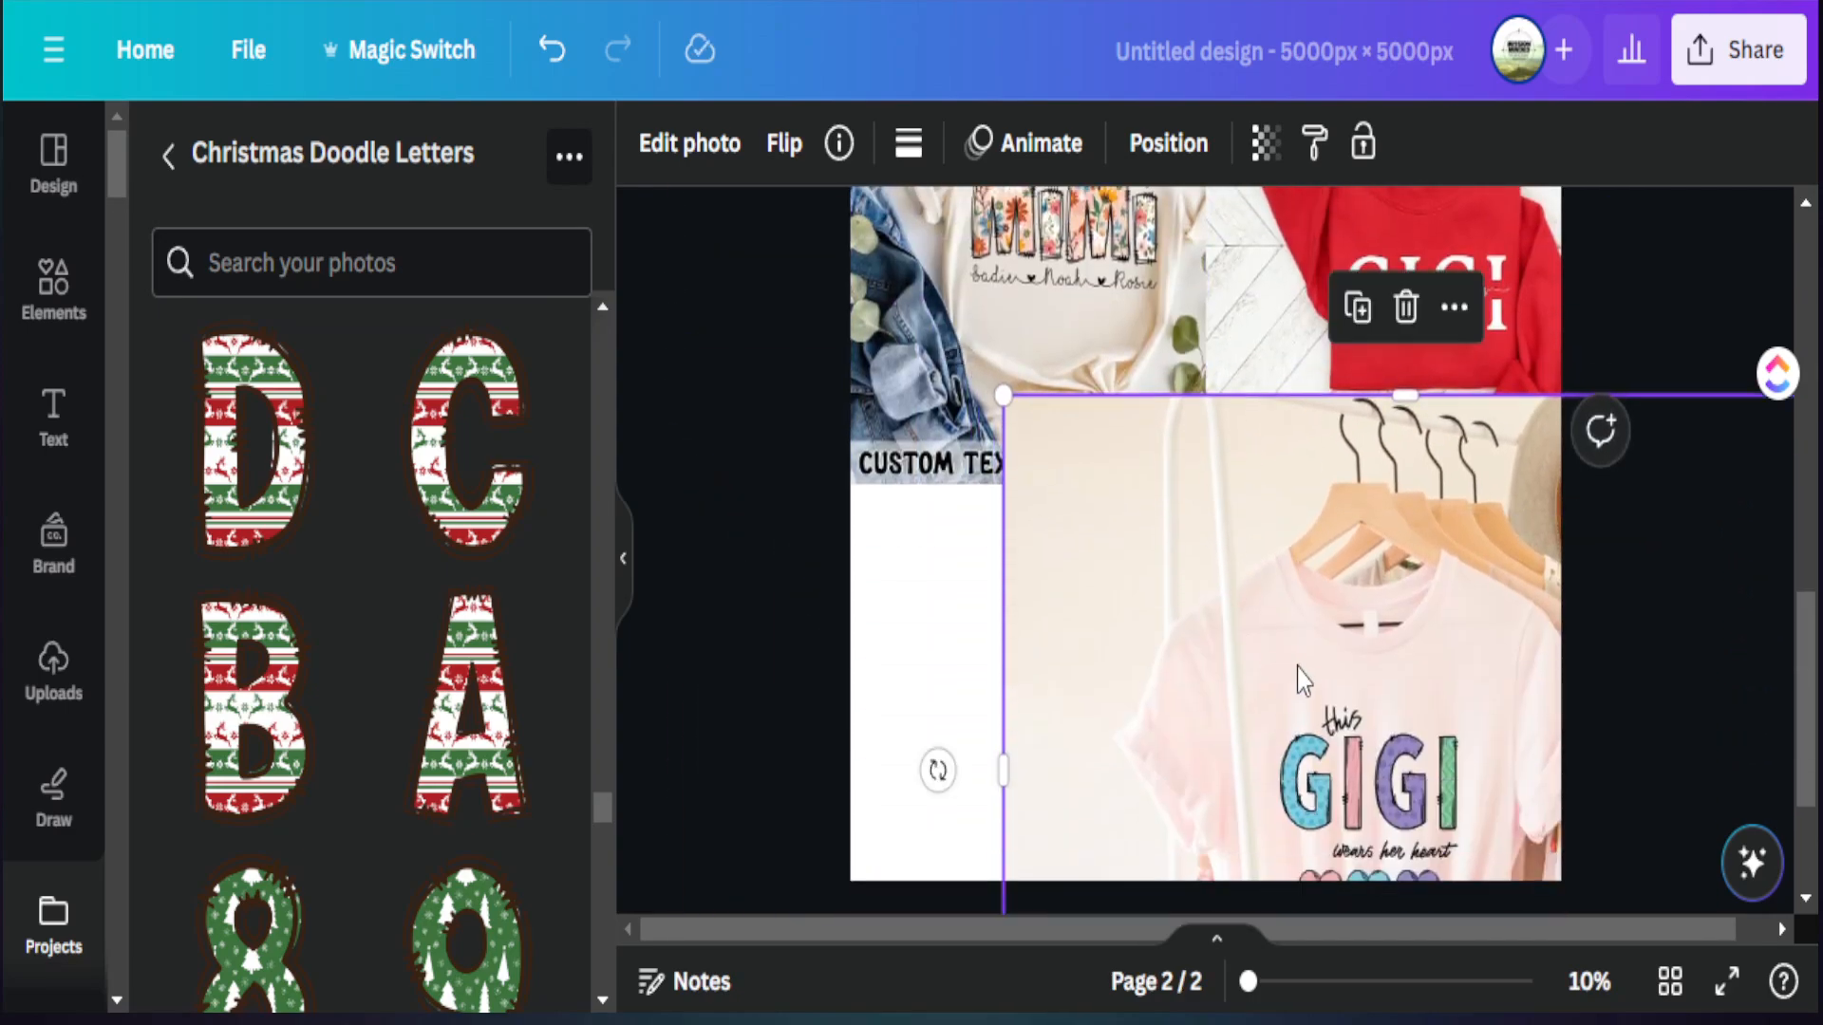
left_click_drag(1300, 664, 1095, 595)
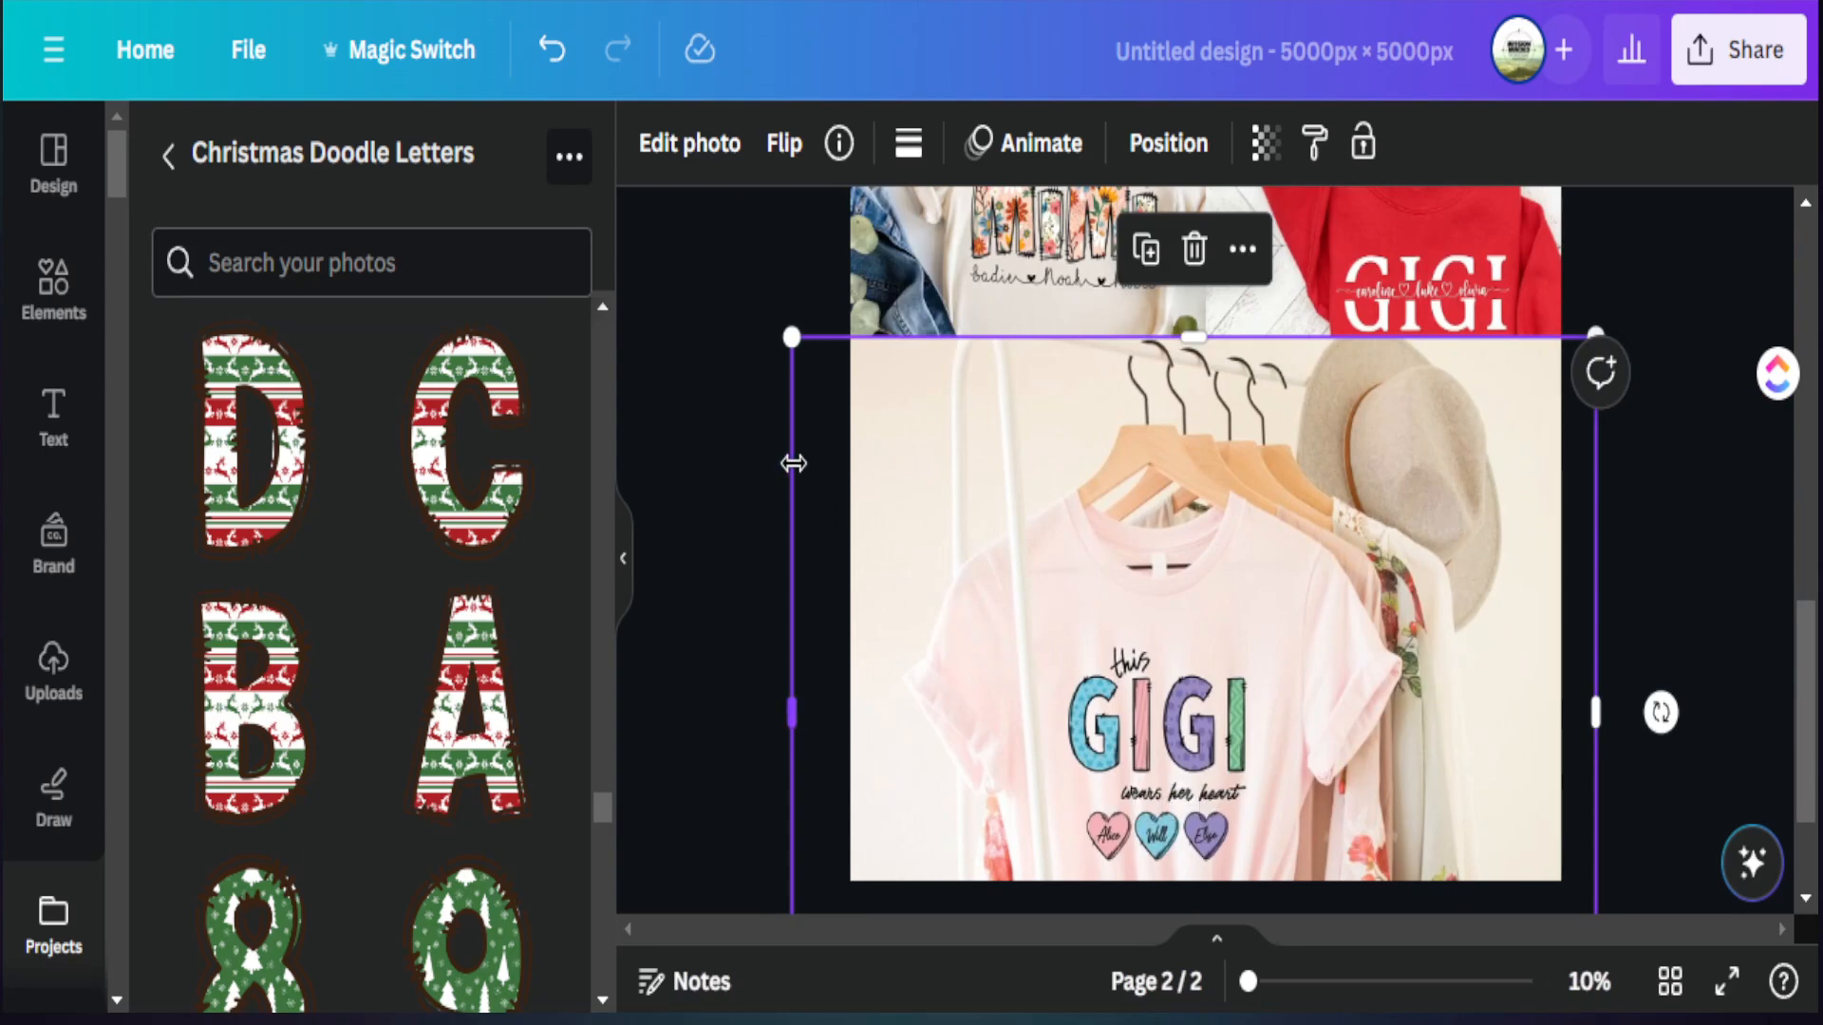
left_click_drag(790, 341, 885, 507)
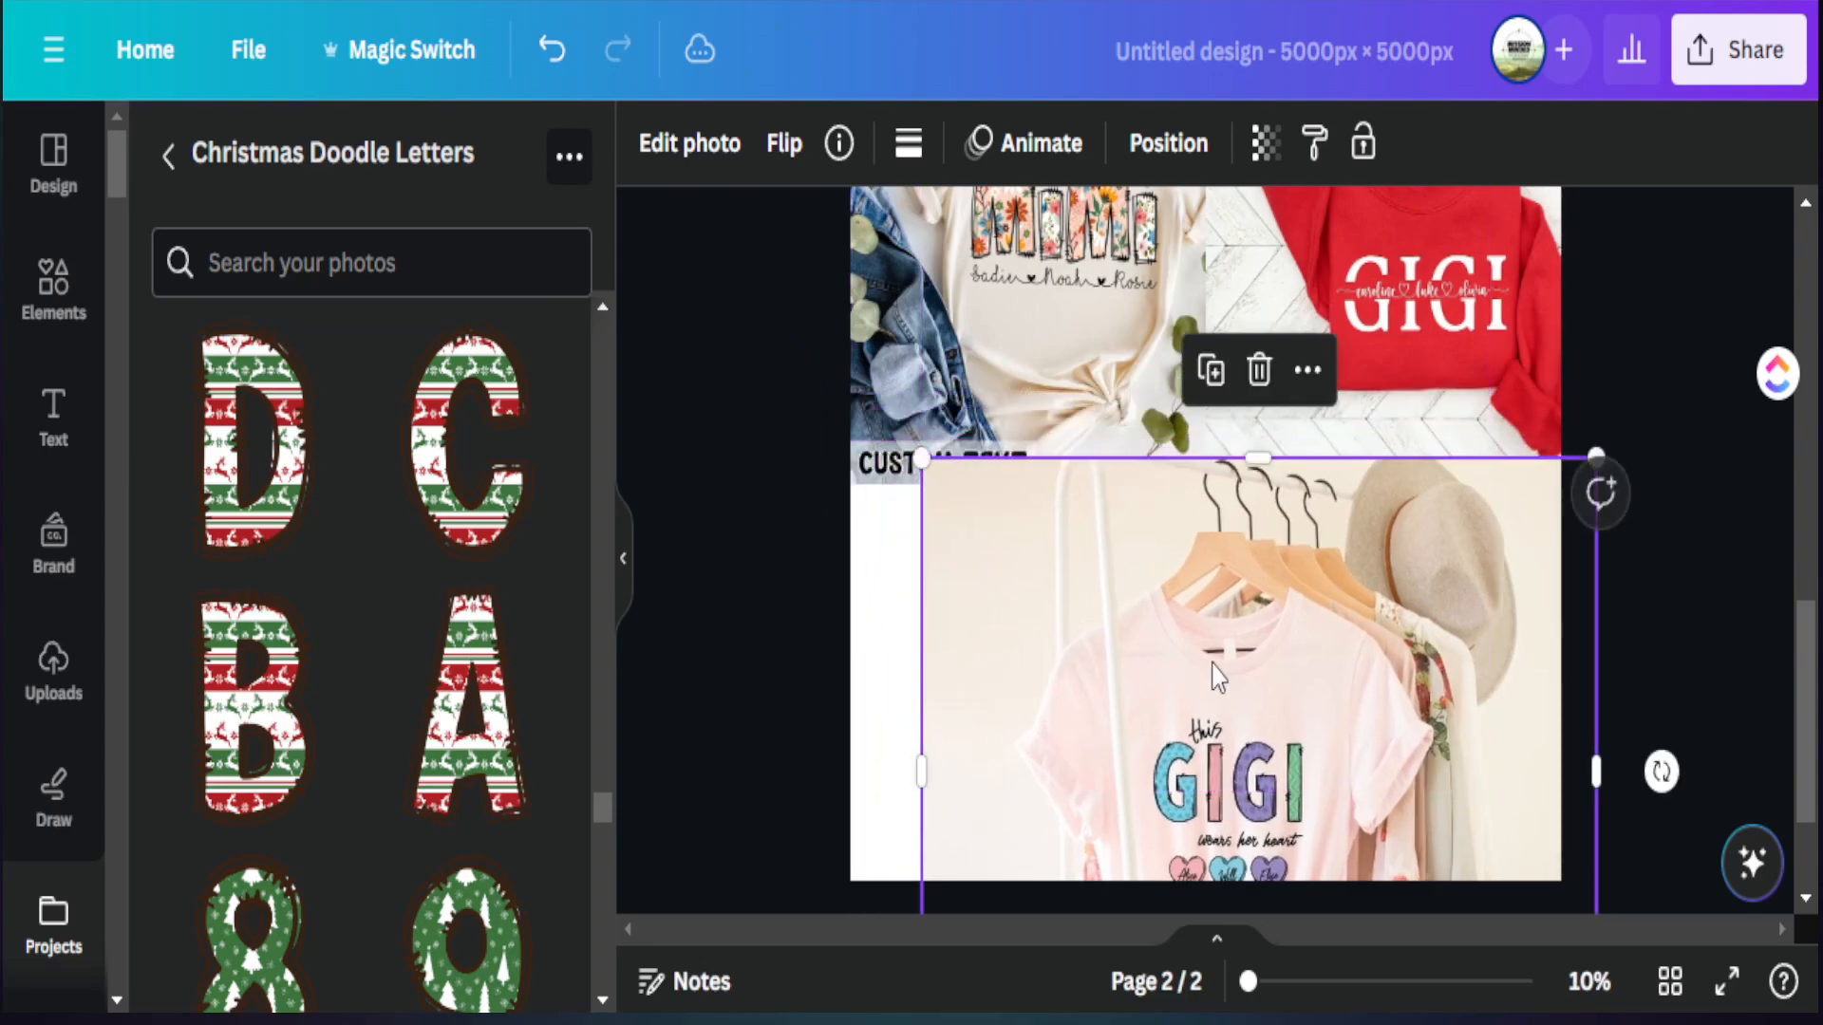
left_click_drag(1234, 670, 1166, 646)
scroll(1168, 655, "up", 5)
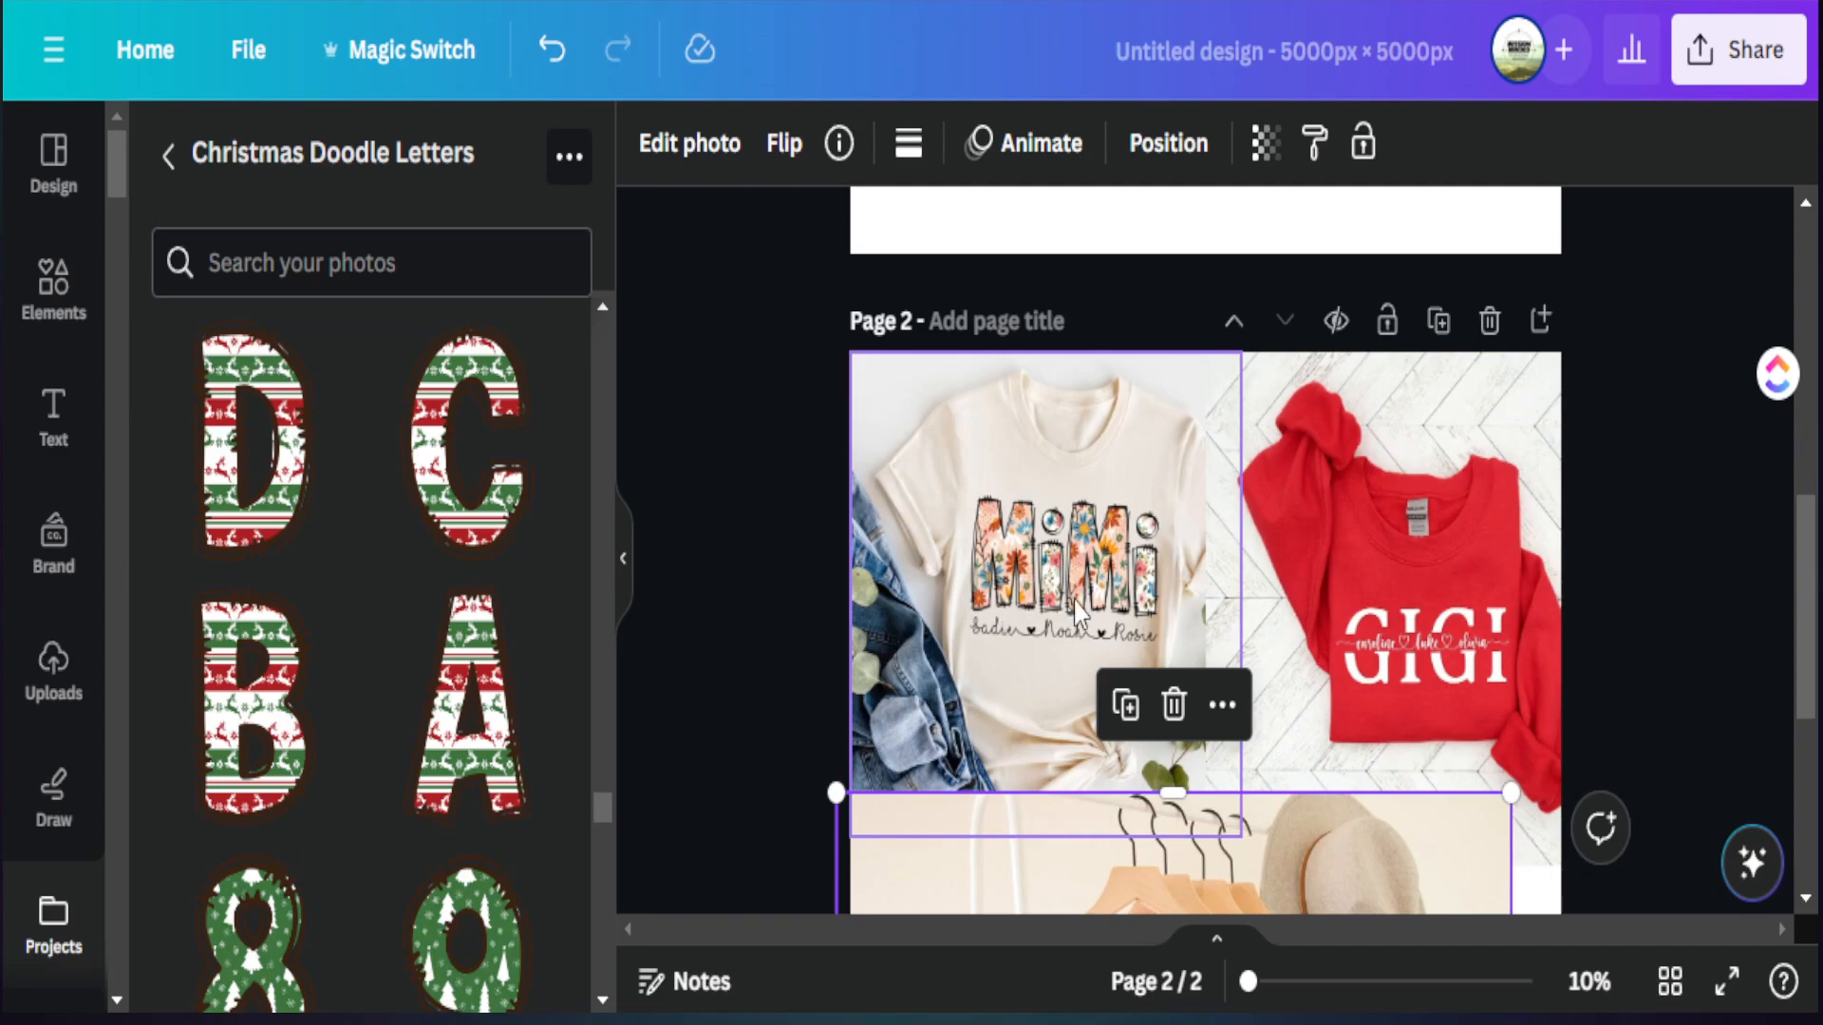
scroll(1137, 631, "down", 5)
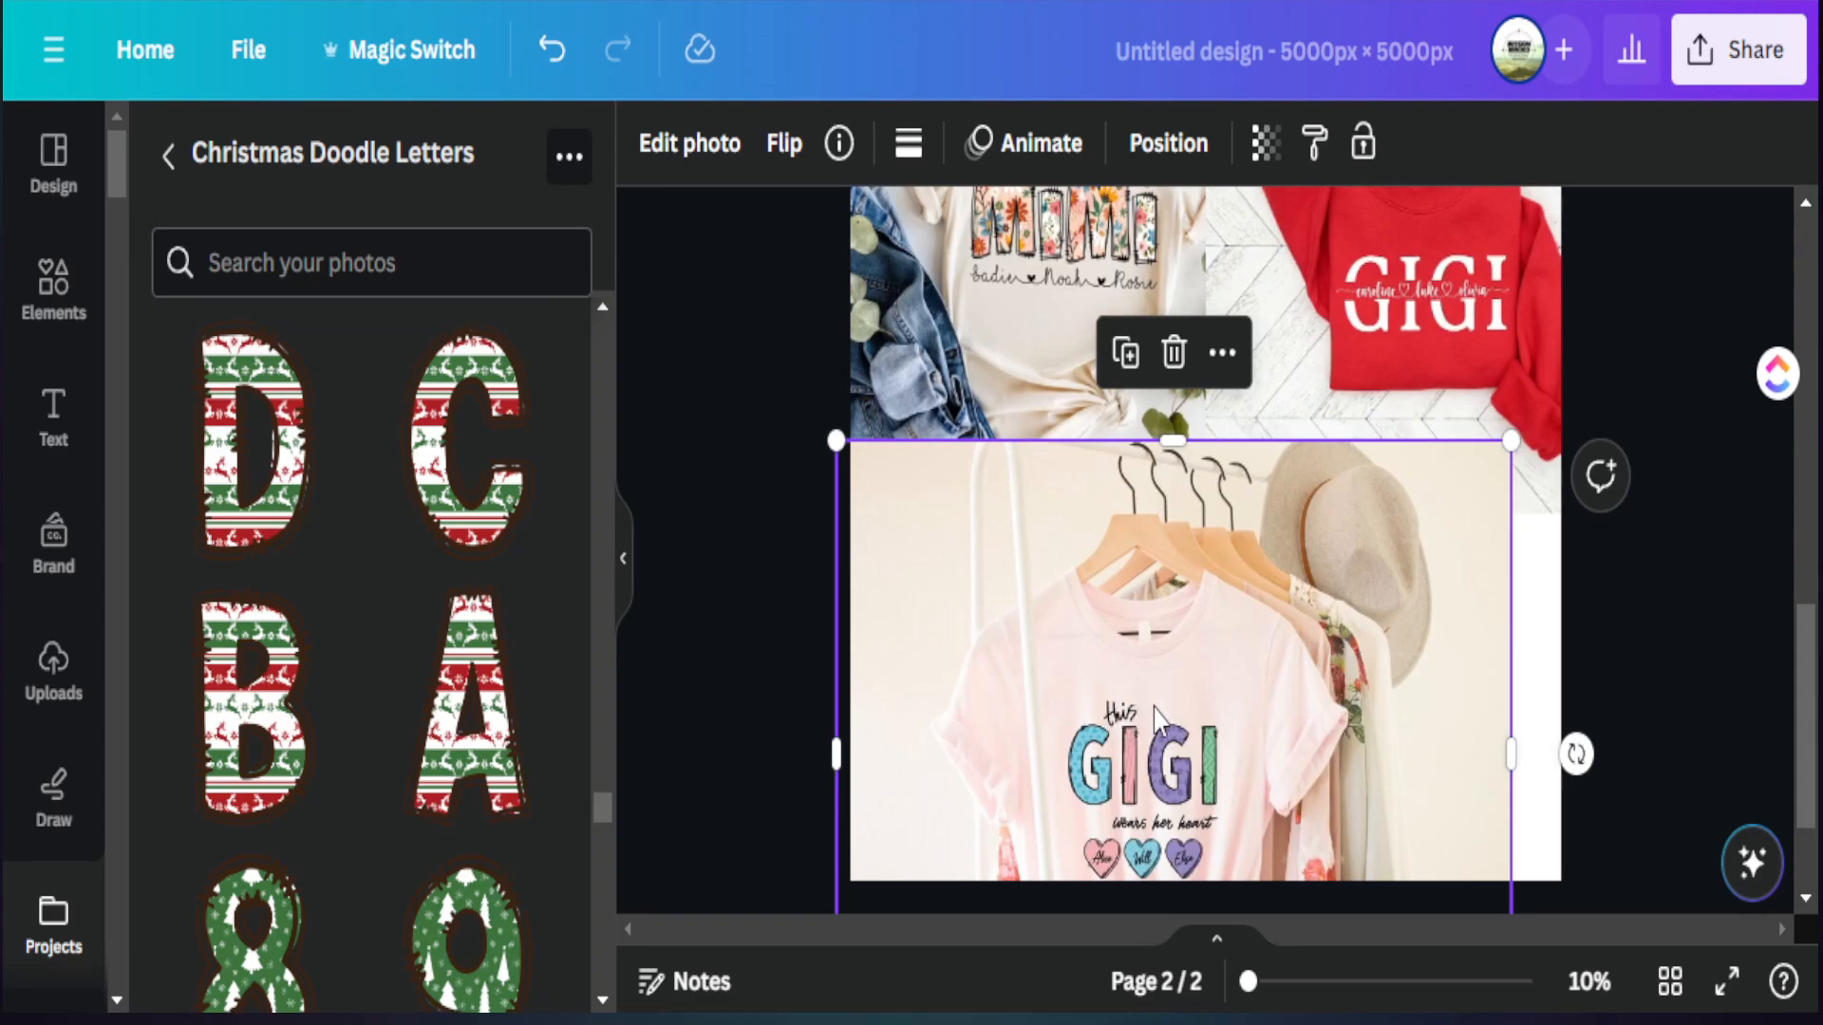
Add the reindeer-patterned letter G from the letters folder to the blank page 1
scroll(1153, 710, "up", 10)
scroll(361, 618, "down", 6)
scroll(361, 655, "up", 10)
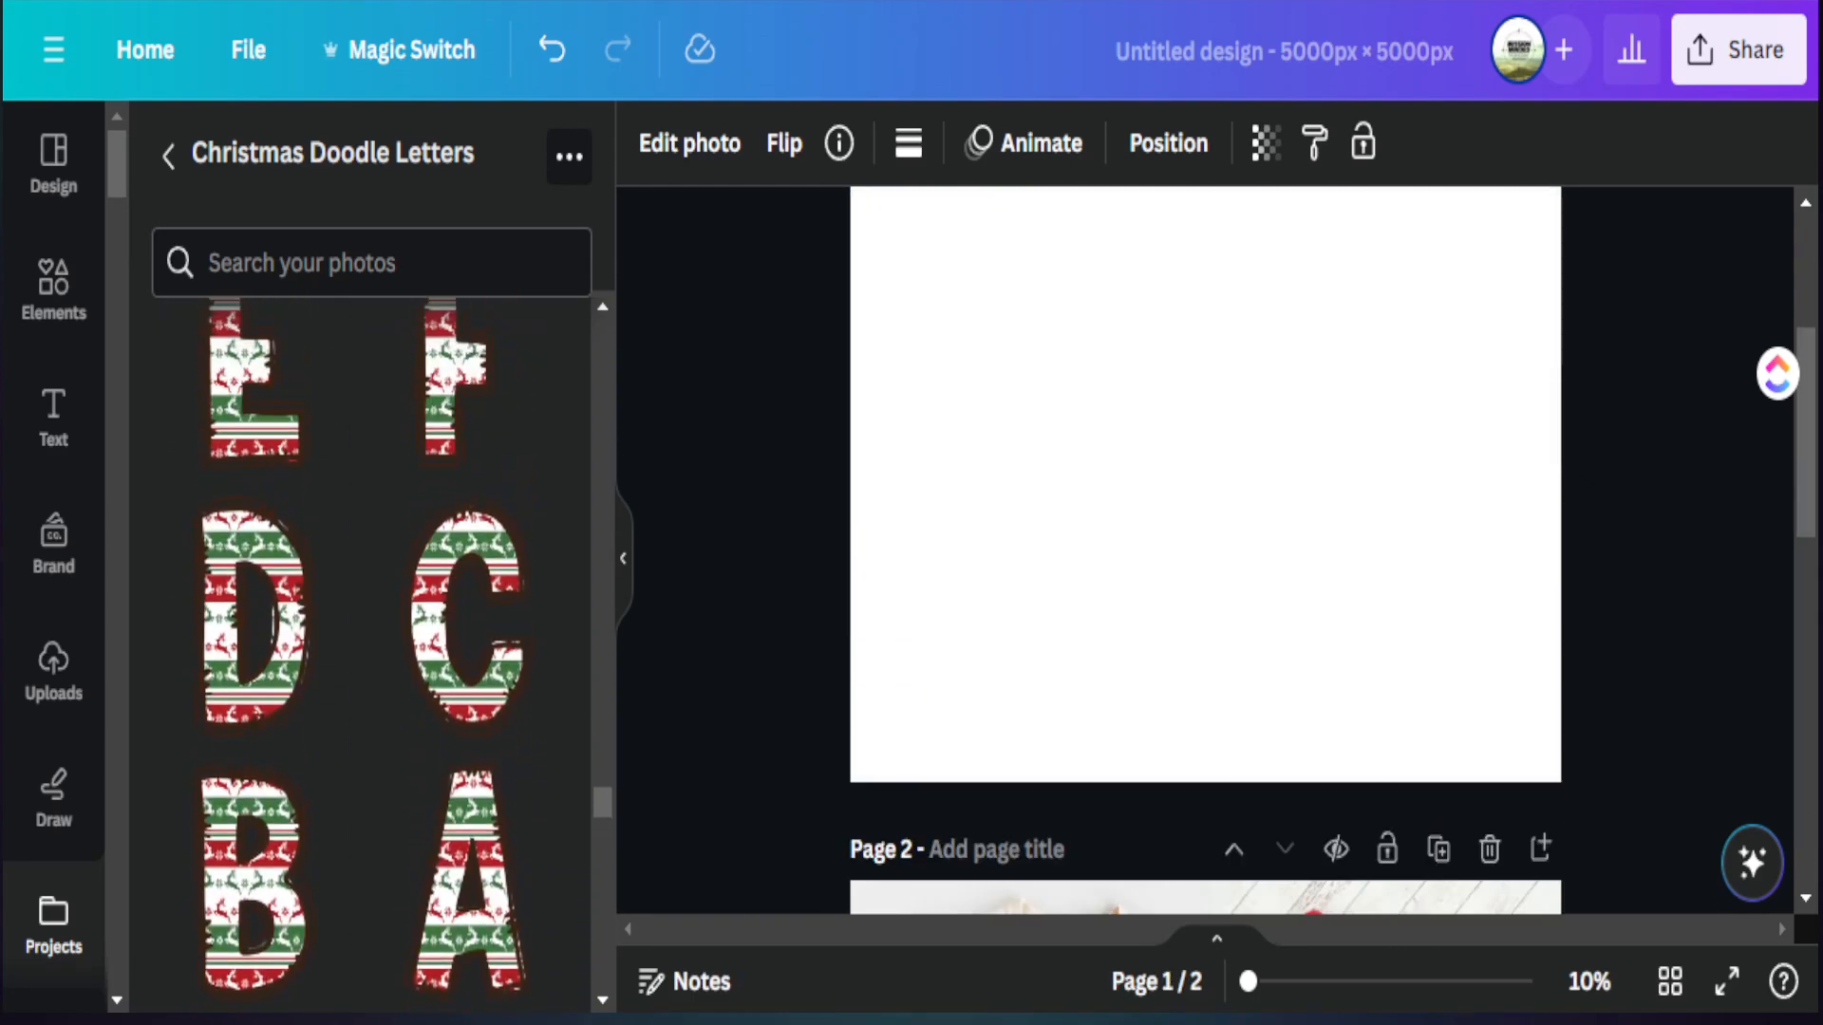
scroll(466, 437, "down", 3)
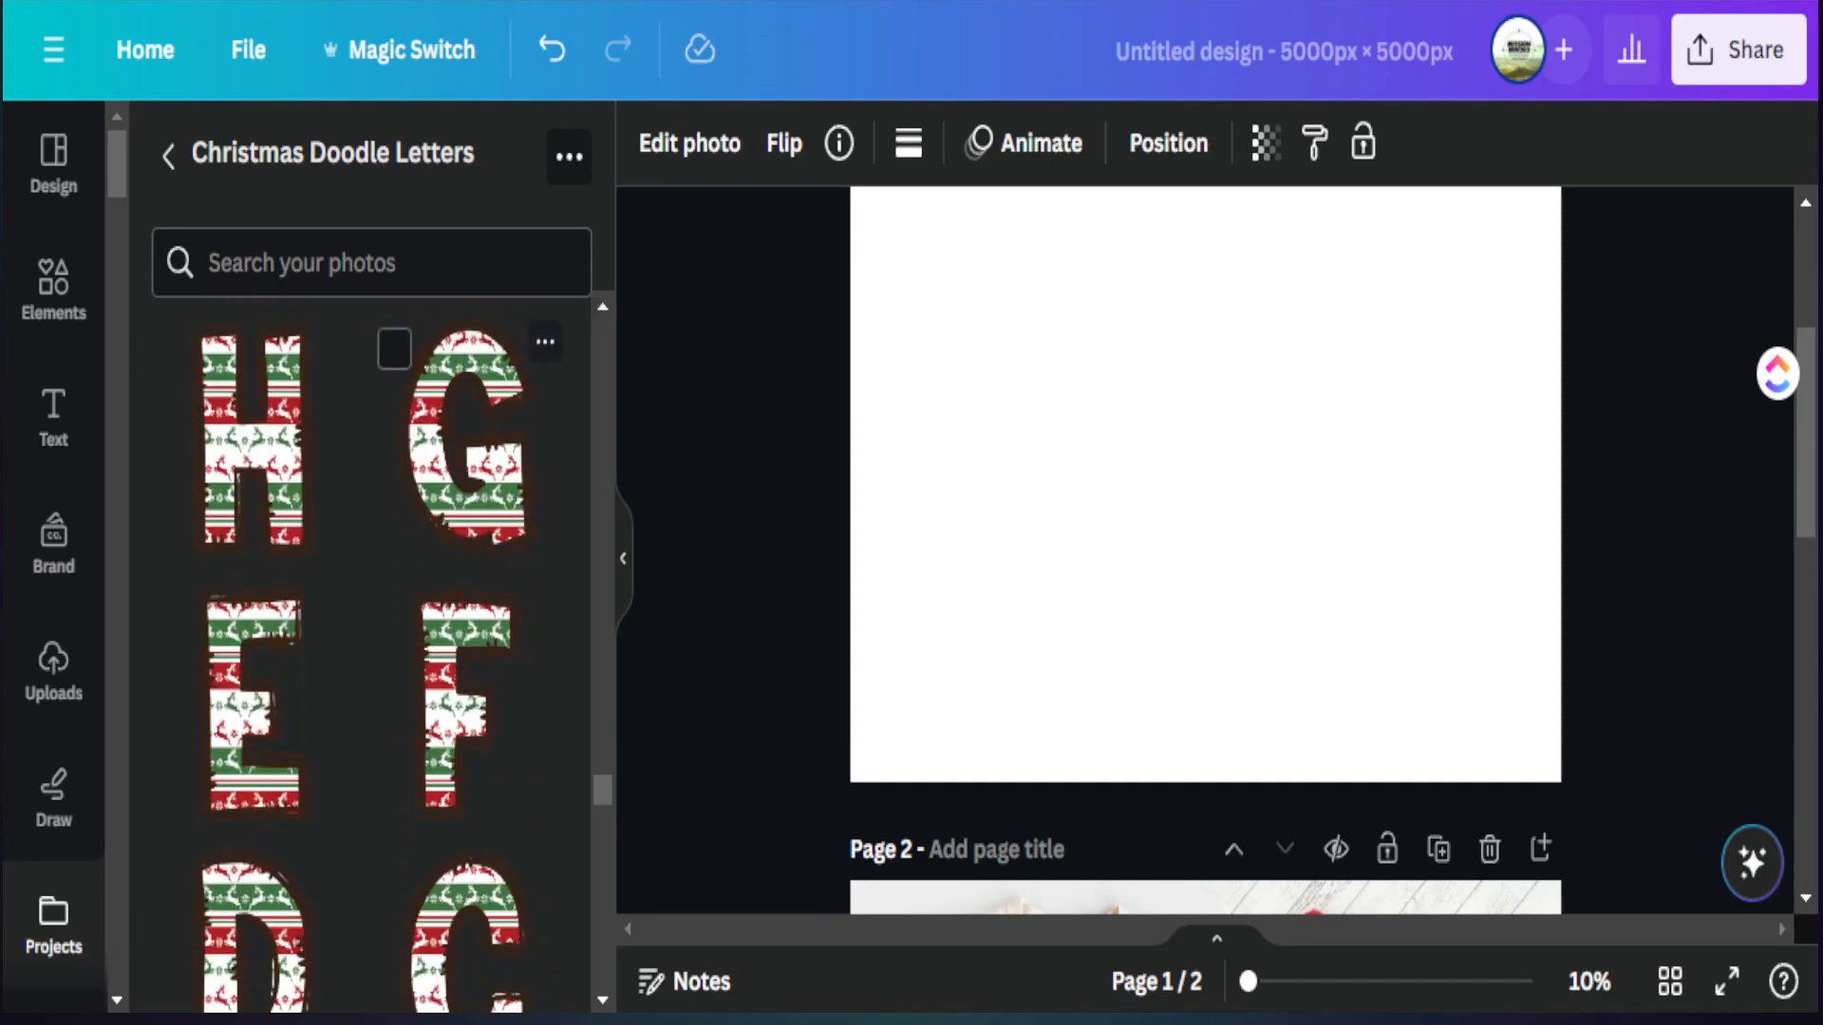
left_click(465, 437)
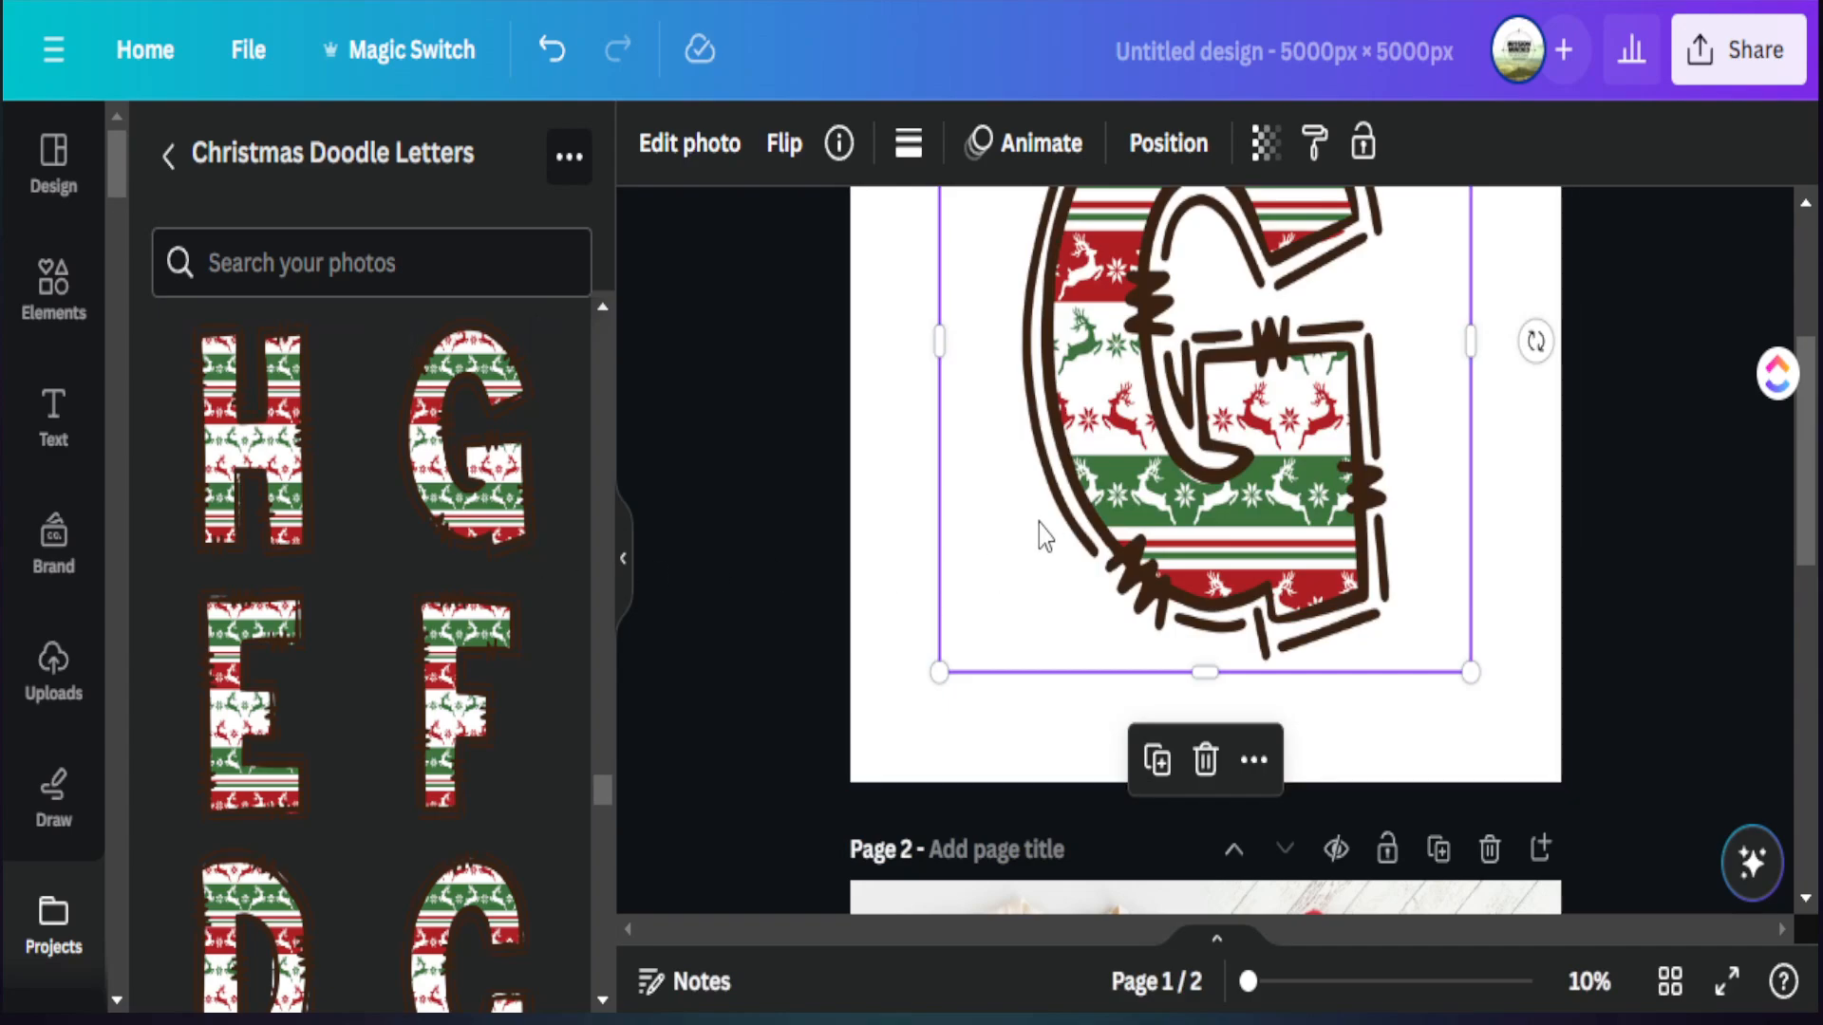
scroll(1045, 536, "up", 2)
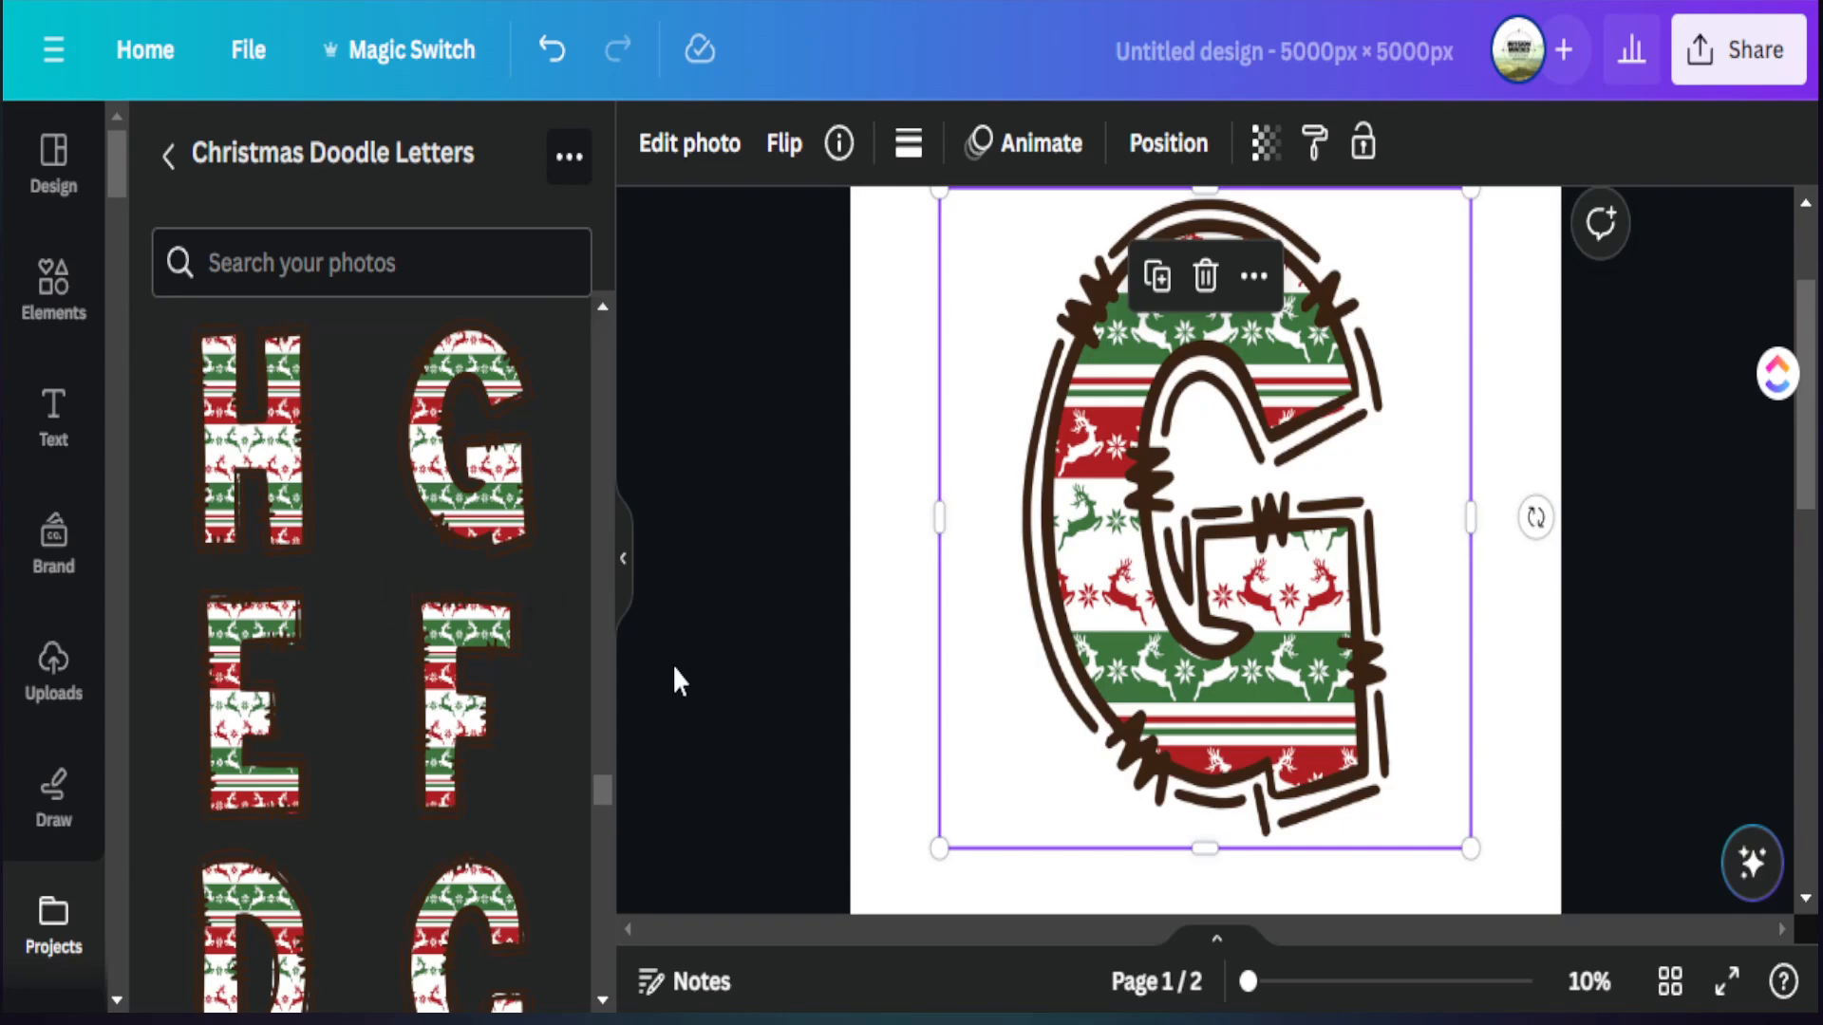
Add the red candy-cane letter I from the letters folder to page 1
scroll(355, 771, "down", 5)
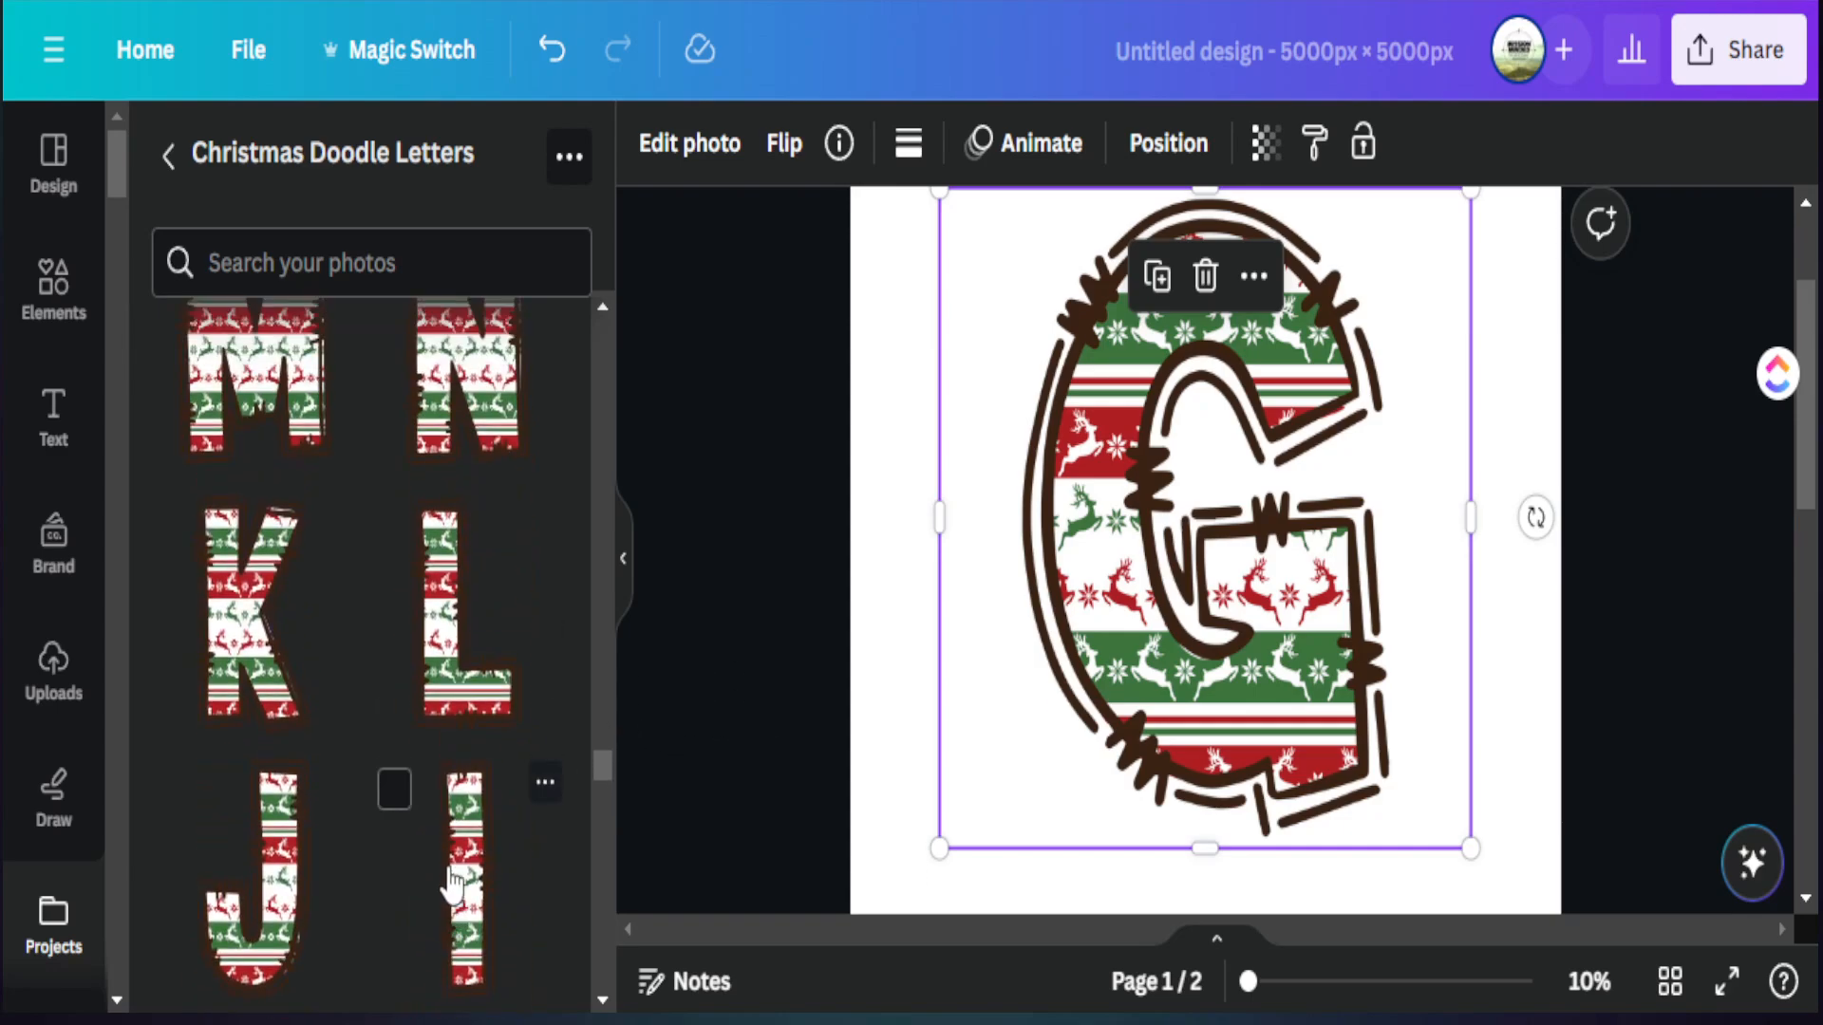
scroll(531, 862, "down", 8)
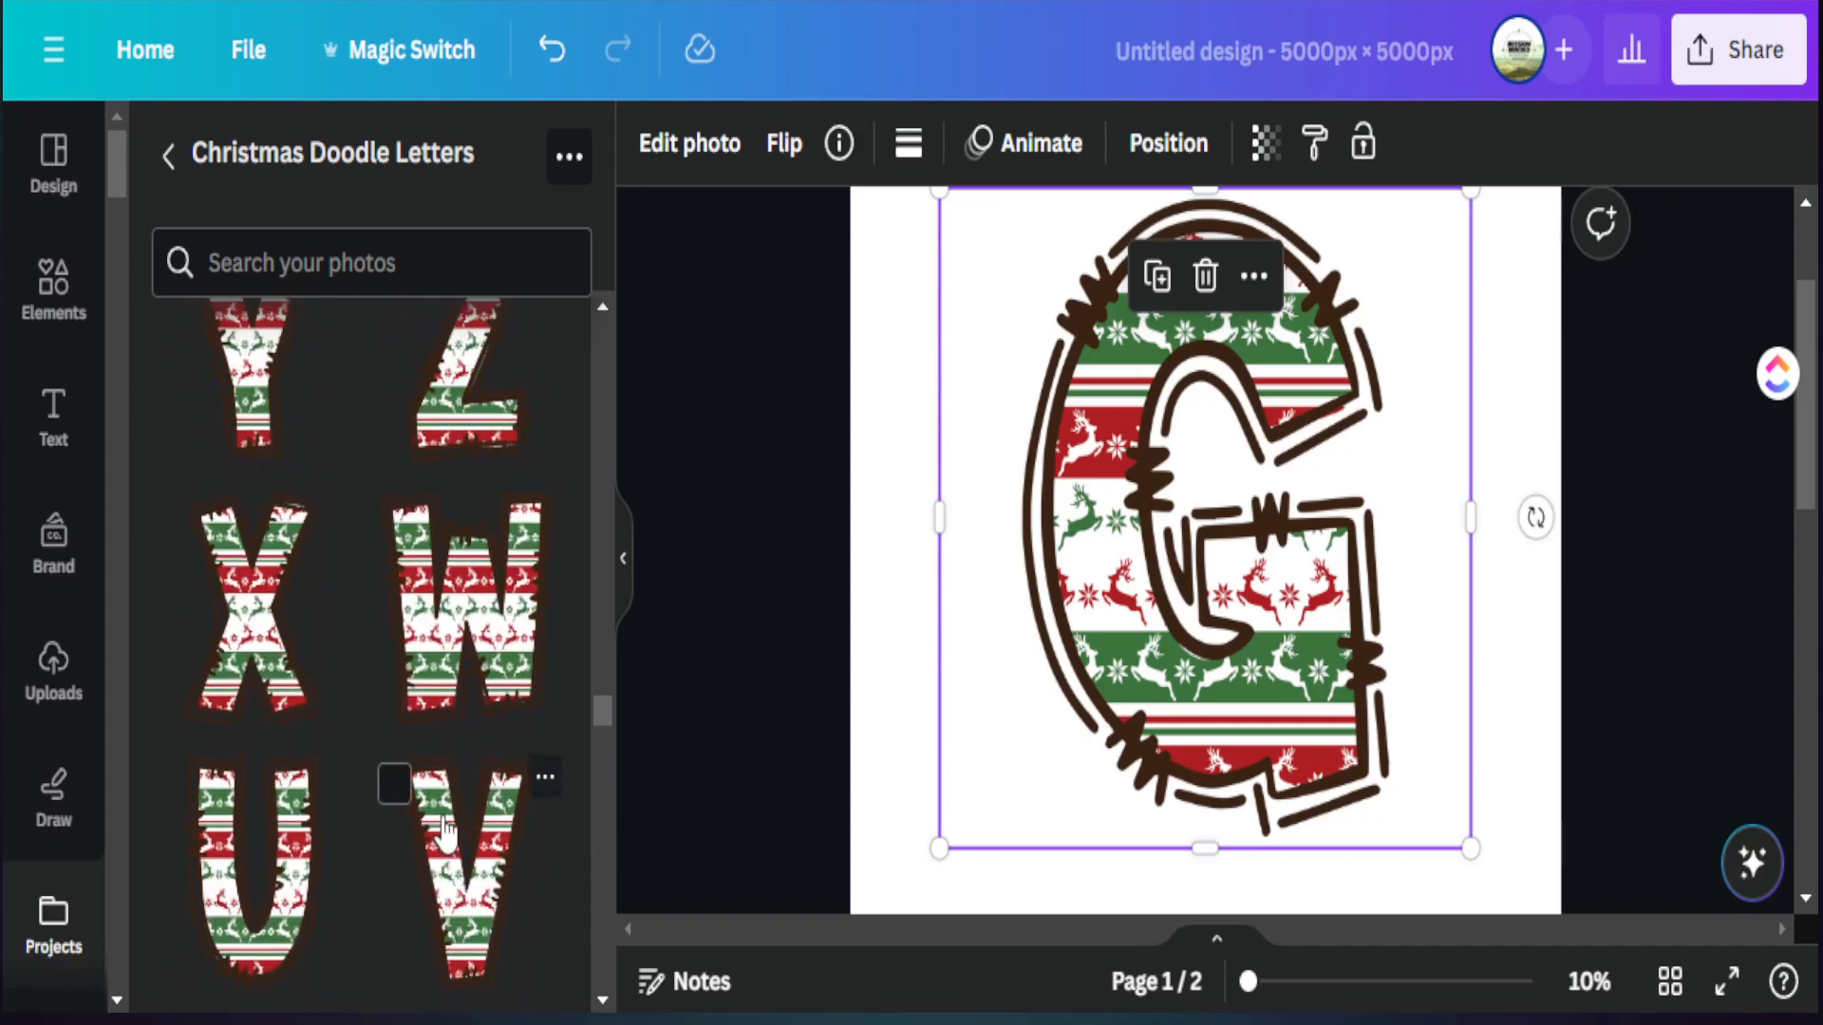
scroll(444, 840, "down", 5)
scroll(437, 848, "up", 12)
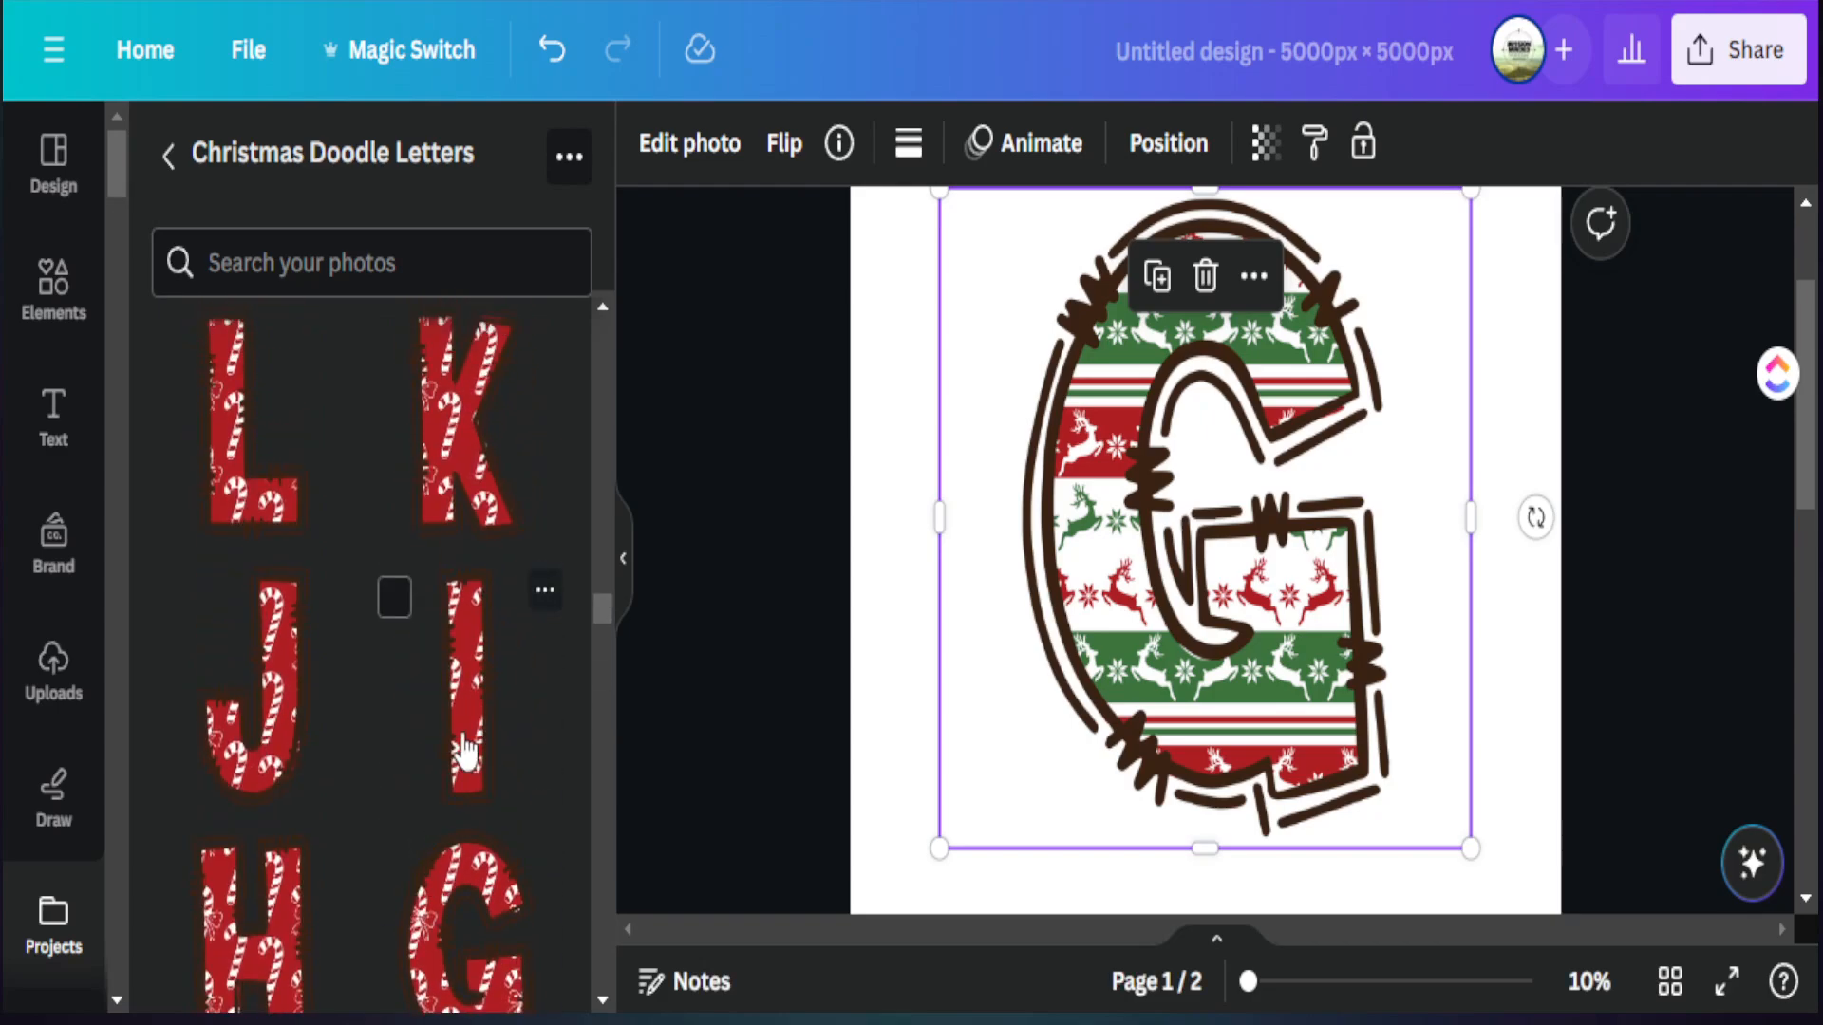
left_click(462, 774)
Add the red, white and green striped letter G from the letters folder to page 1
scroll(403, 801, "up", 10)
scroll(406, 807, "up", 10)
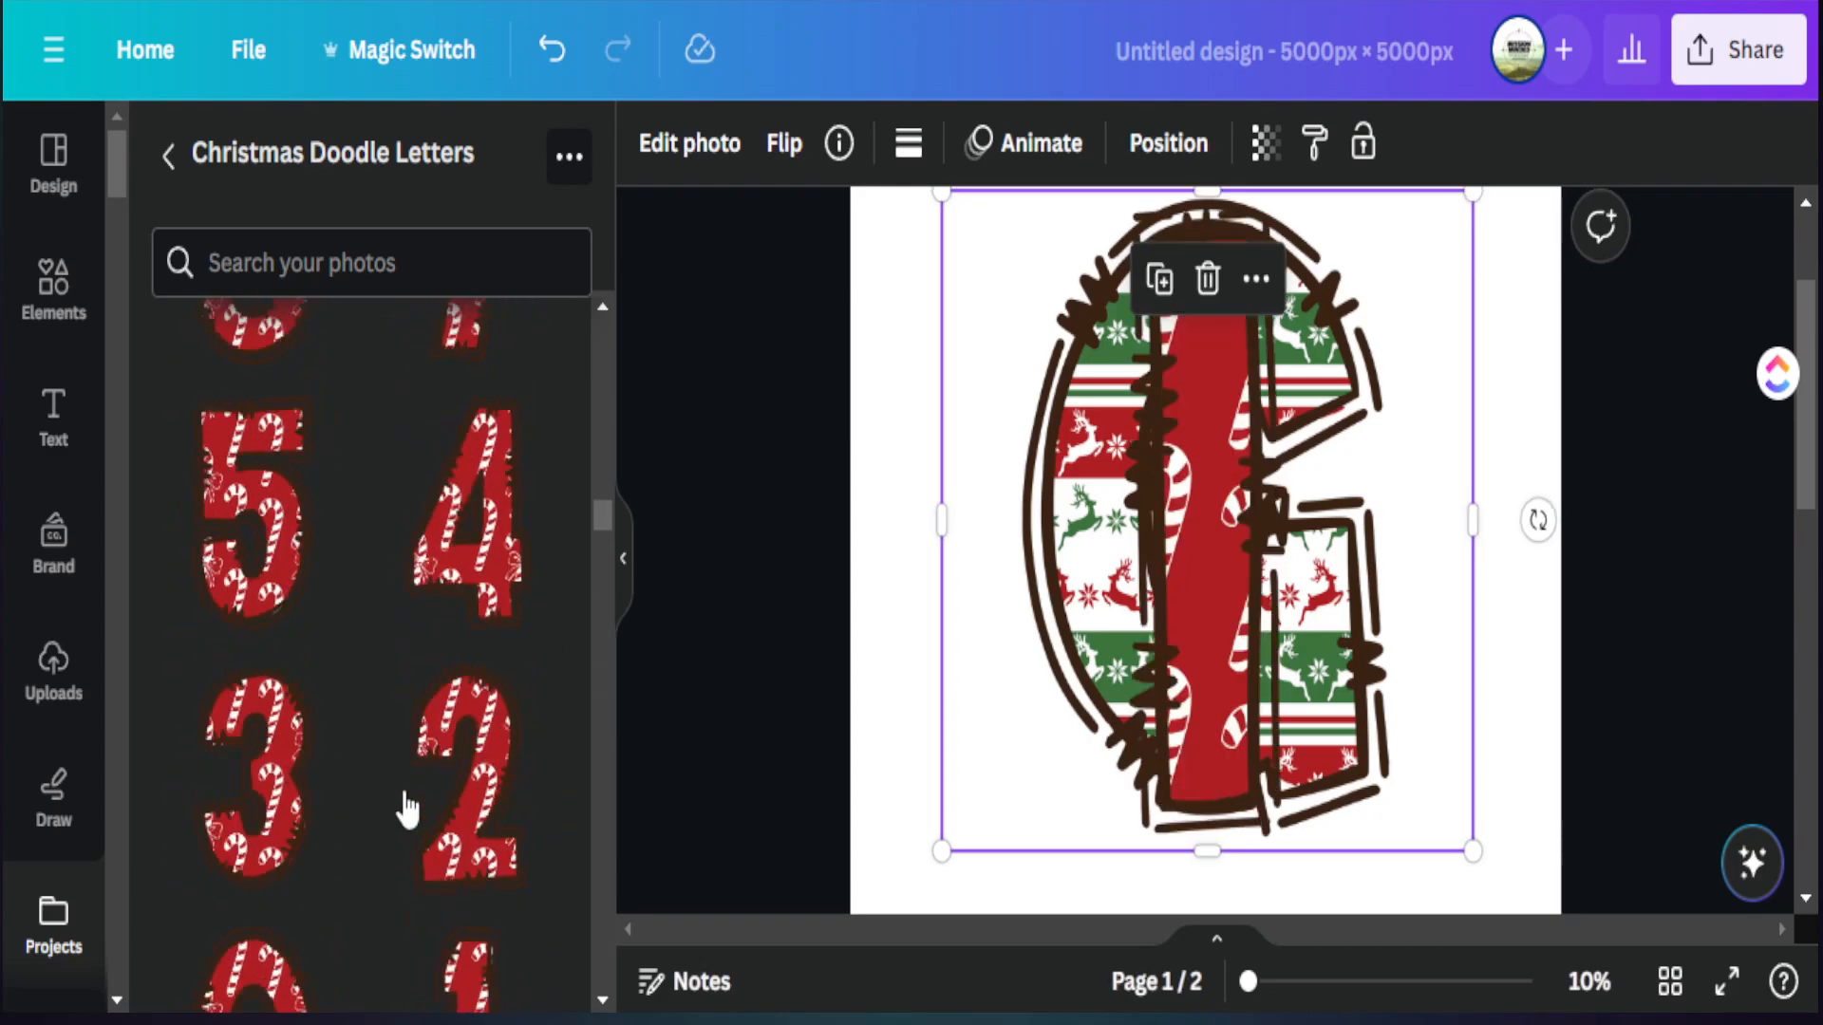
scroll(333, 836, "down", 2)
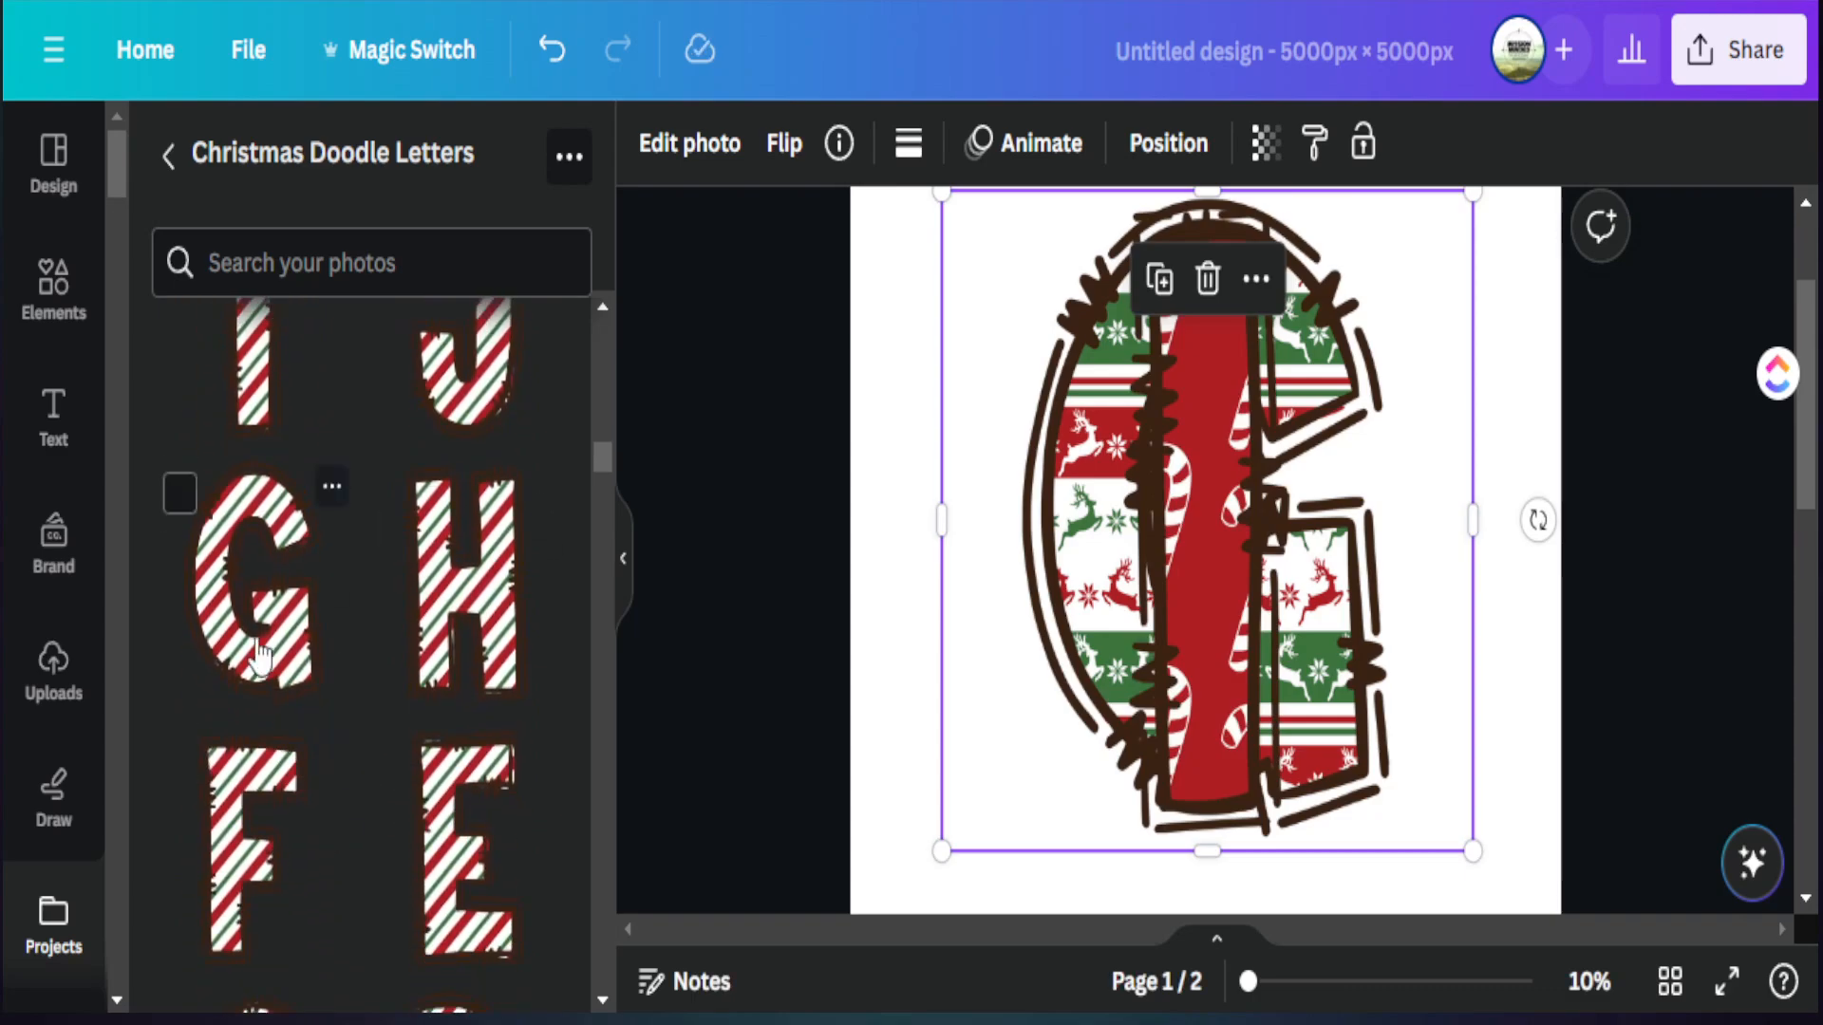
left_click(337, 665)
Add the green Christmas-tree letter I to page 1, deselect it, and collapse the folder view to widen the canvas
scroll(358, 732, "up", 10)
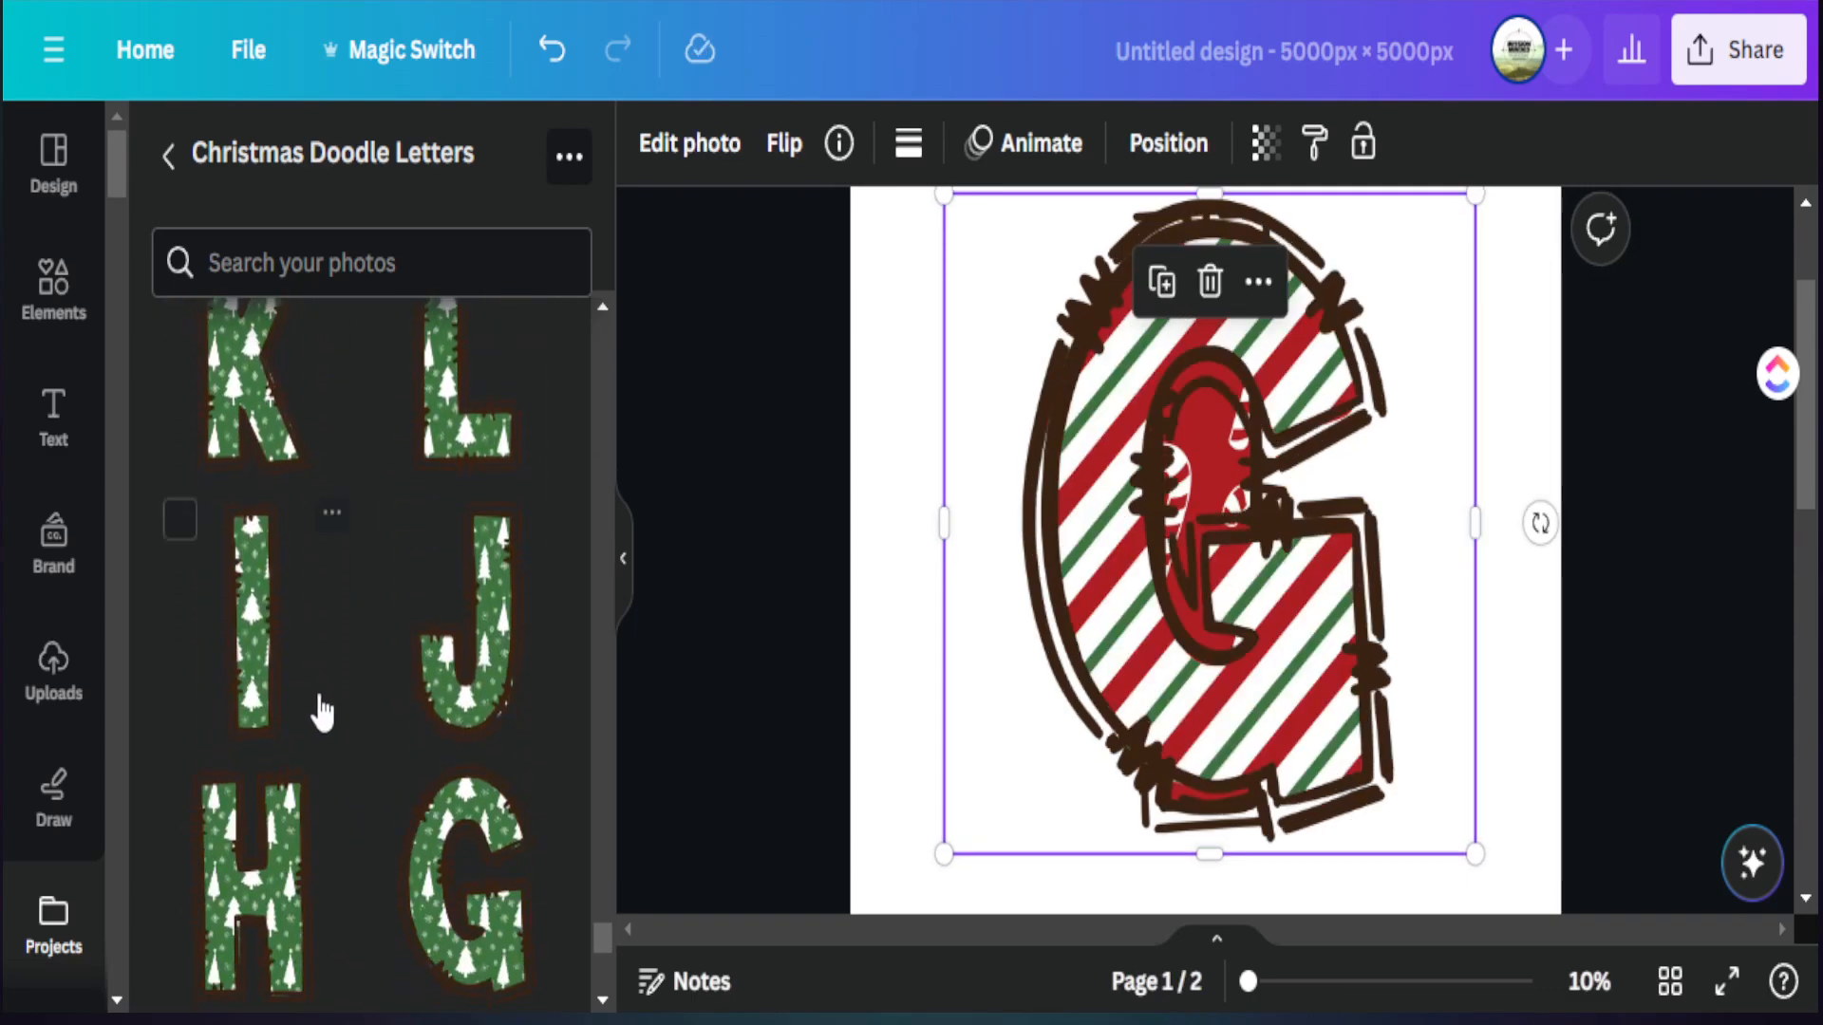
left_click(272, 692)
key("Escape")
left_click(627, 581)
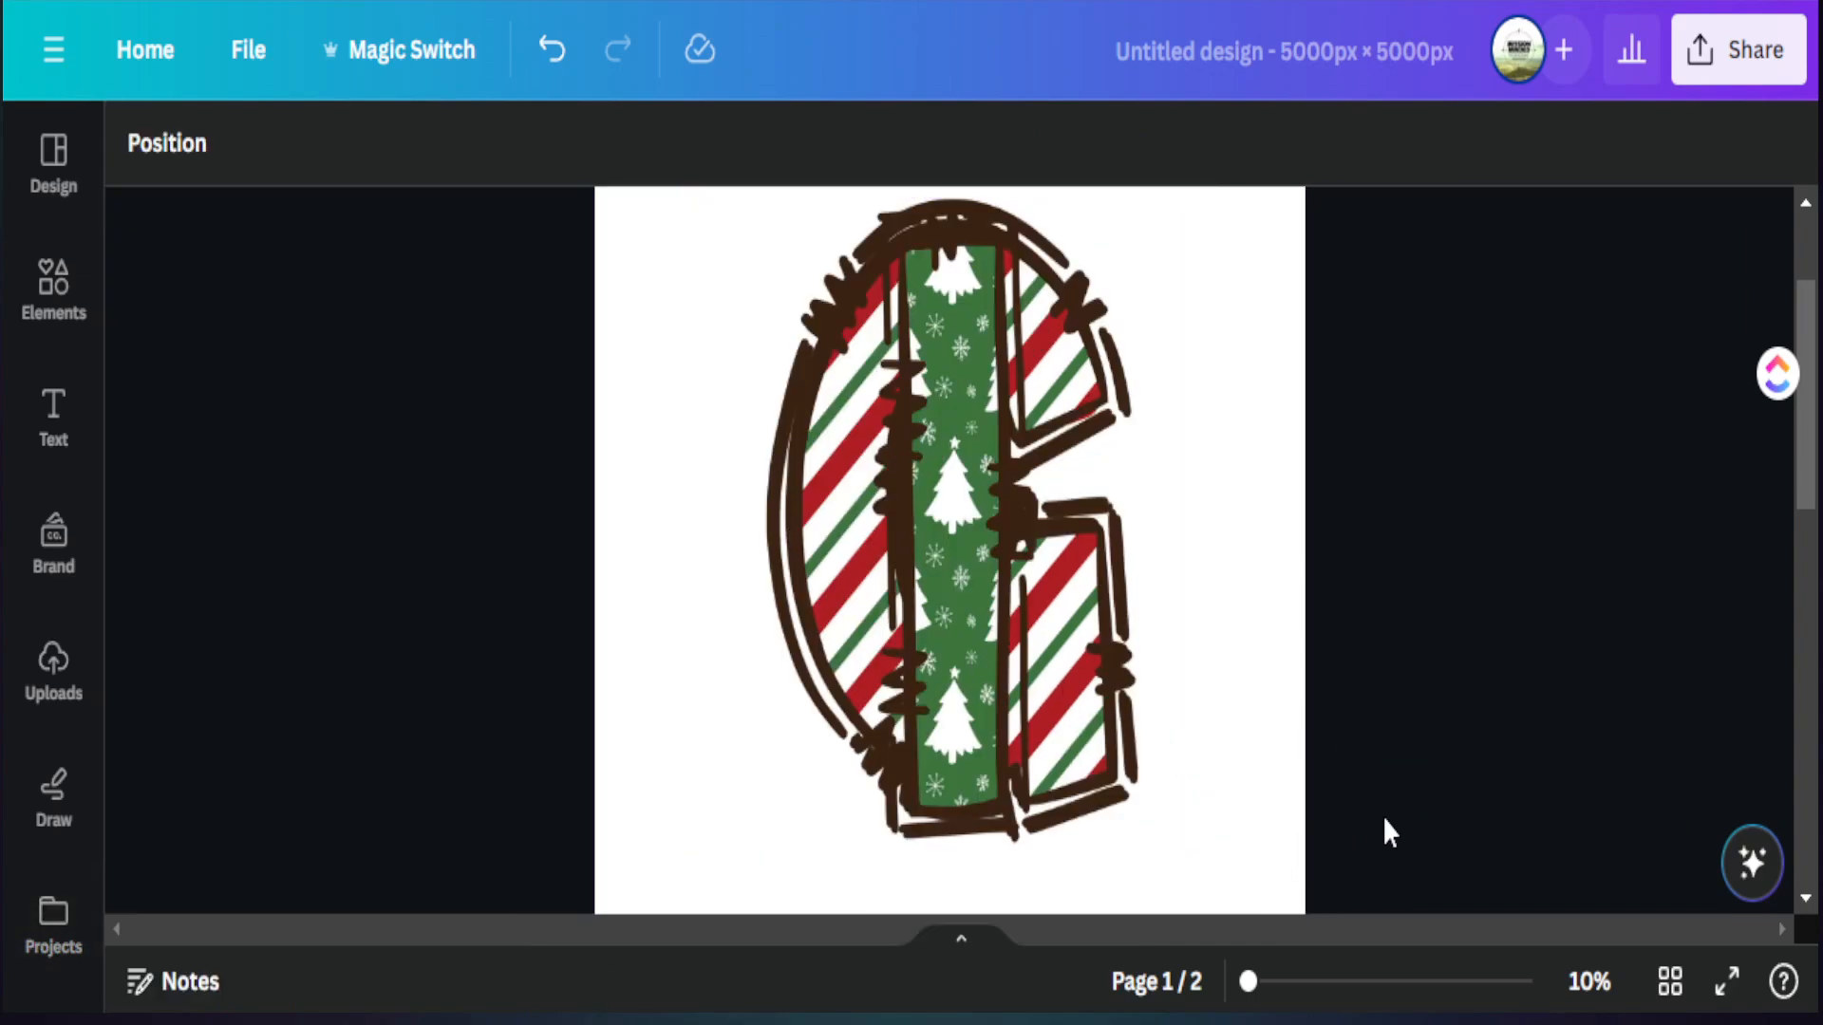
Select all four stacked letters on page 1, scale them down together to about a third of the page width, and place them near its left edge
left_click_drag(1383, 817, 603, 362)
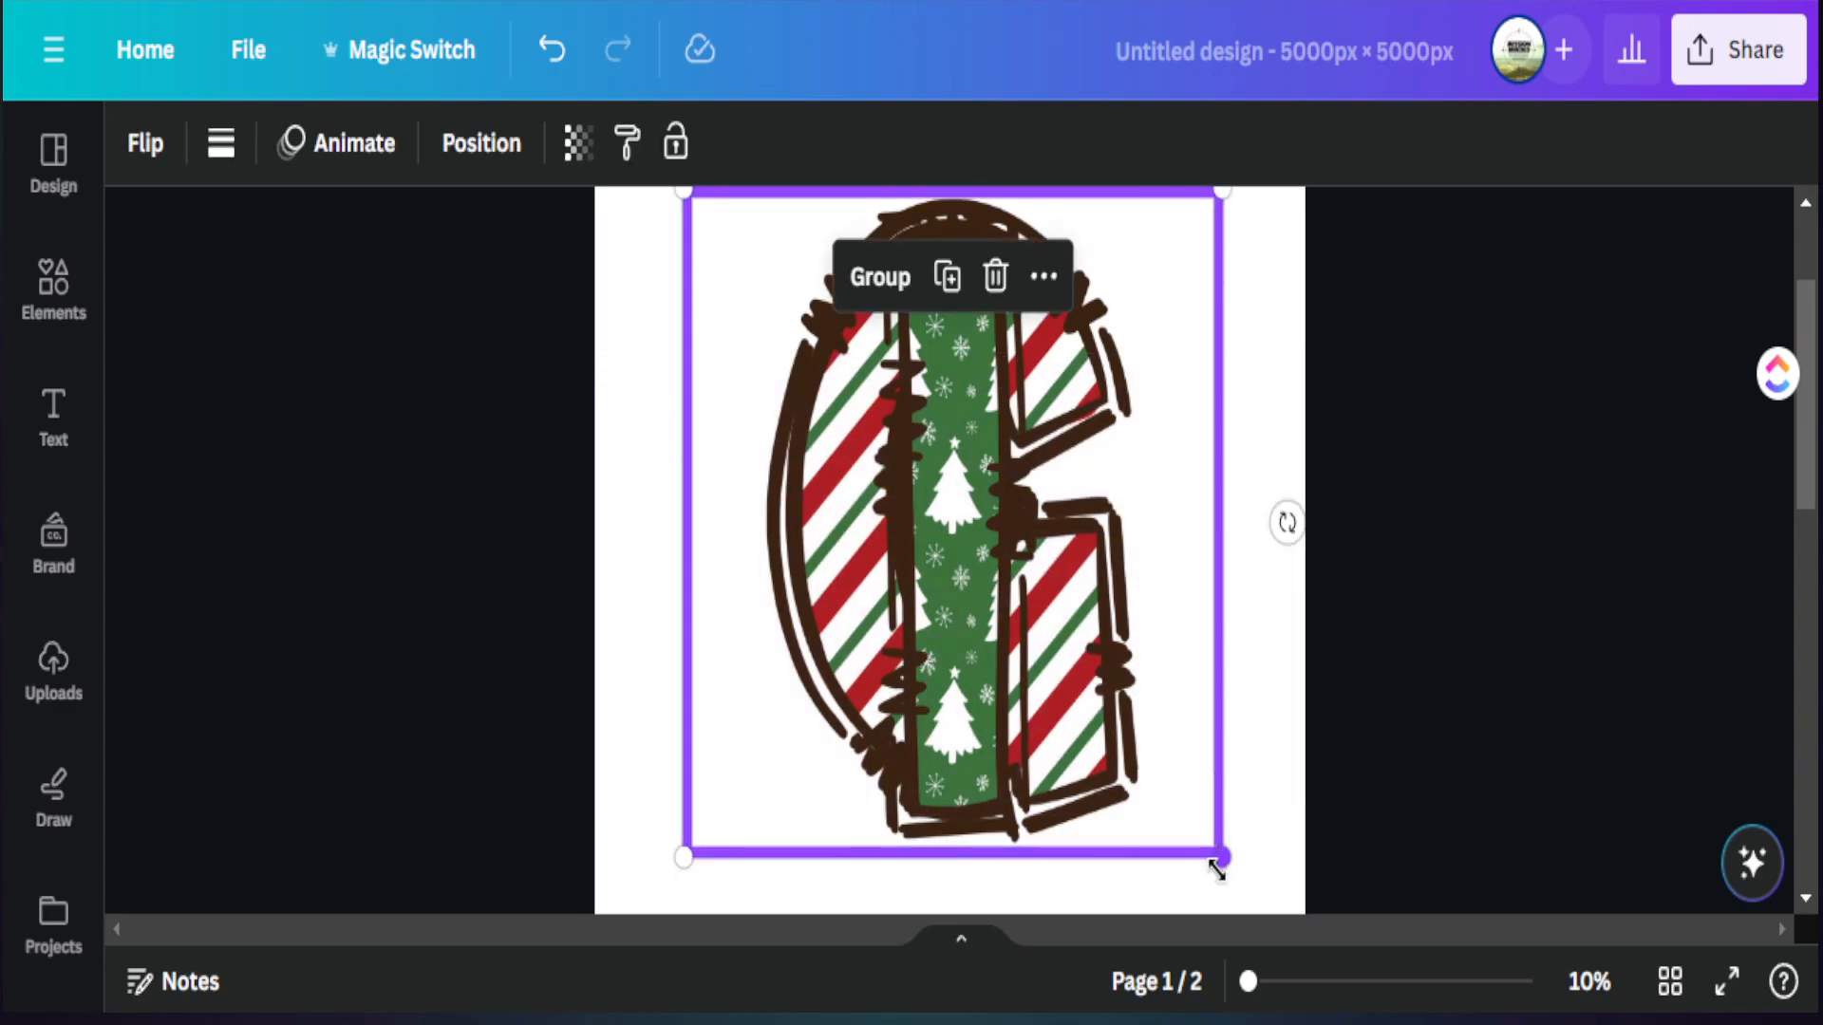
left_click_drag(1220, 866, 842, 630)
left_click_drag(792, 331, 746, 506)
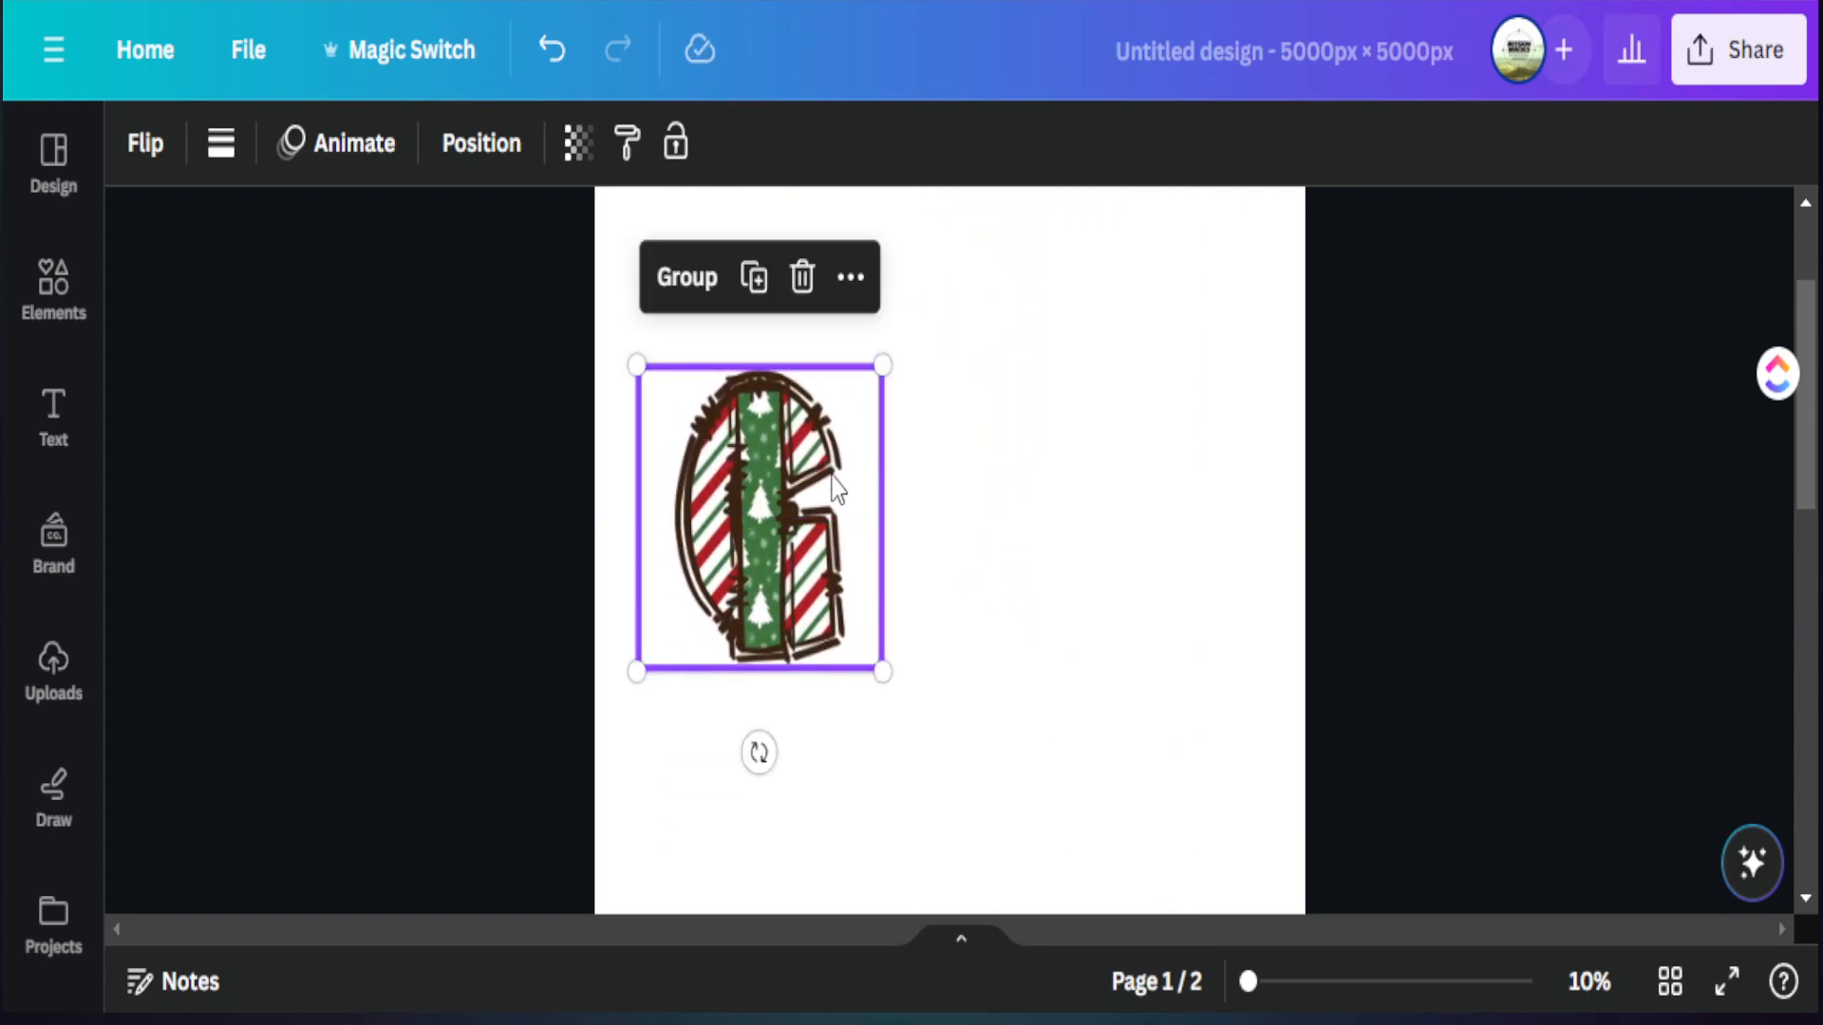
left_click_drag(882, 367, 898, 346)
left_click_drag(801, 472, 790, 489)
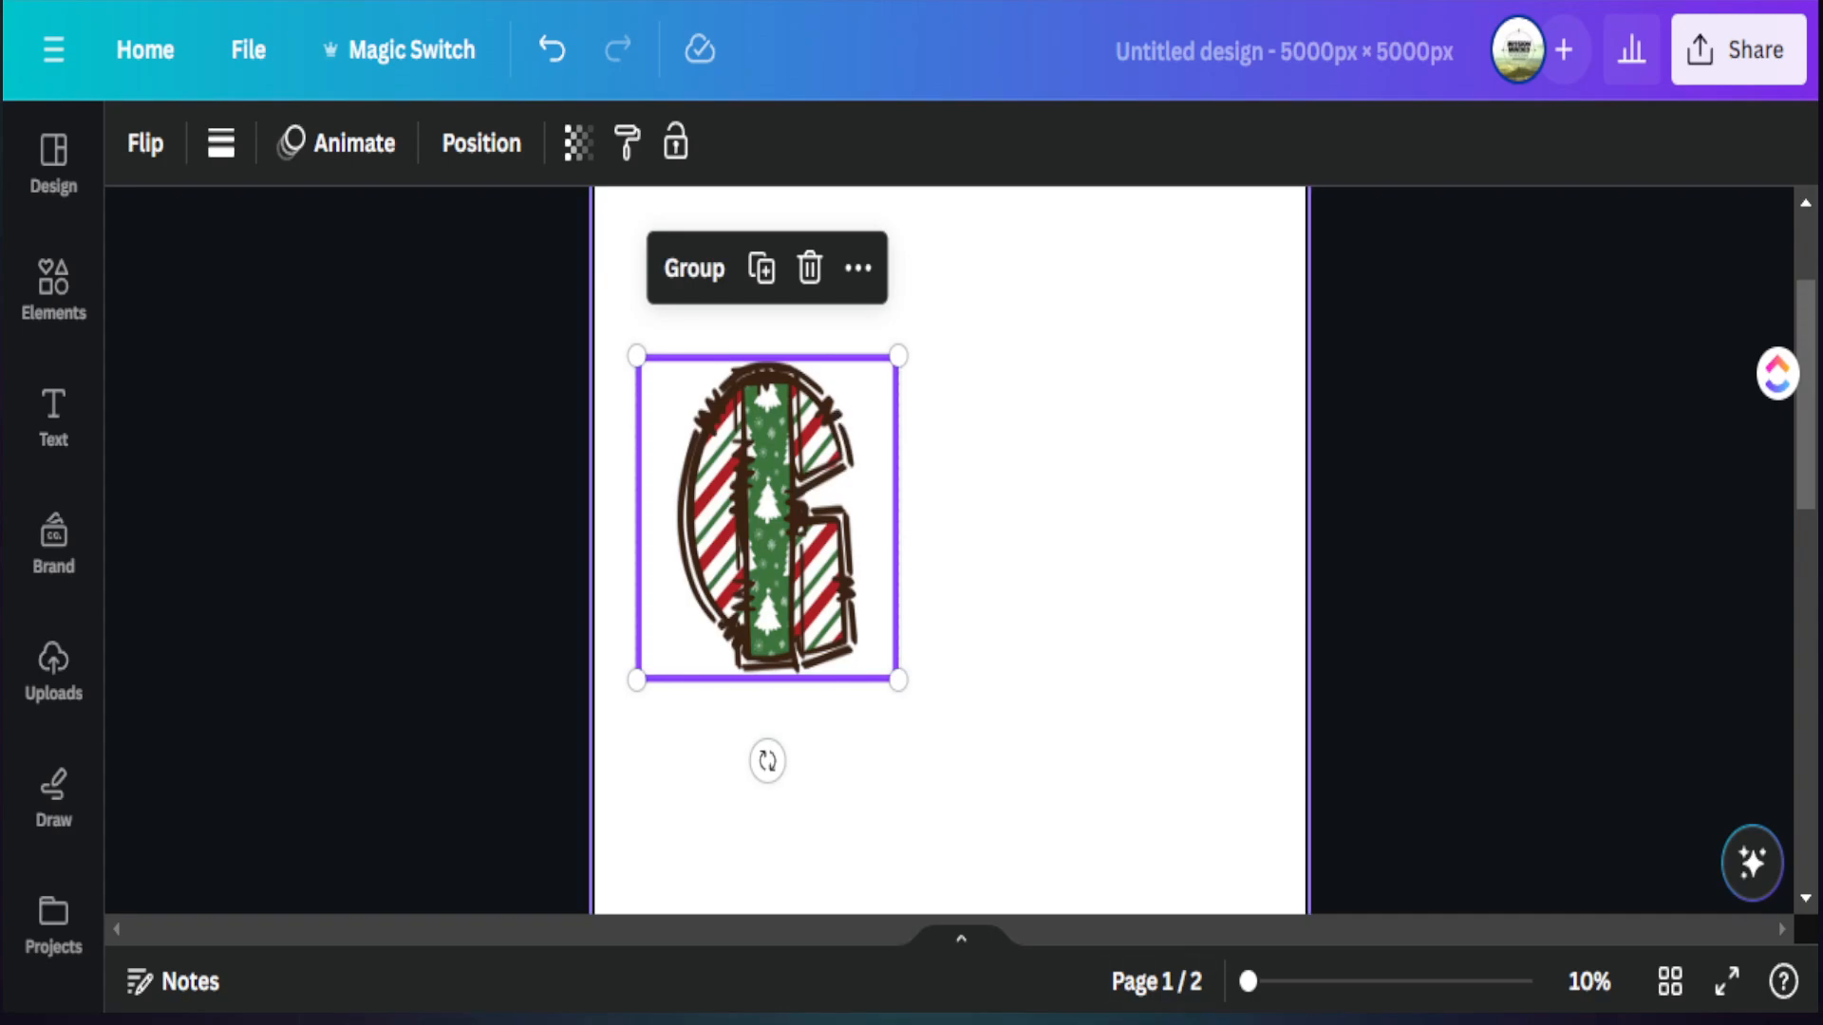
Spread the stacked letters across page 1 into a row spelling GIGI, nudging the first G slightly outward
left_click(856, 712)
left_click(772, 583)
left_click_drag(772, 584, 1051, 570)
left_click(782, 563)
left_click_drag(783, 563, 899, 563)
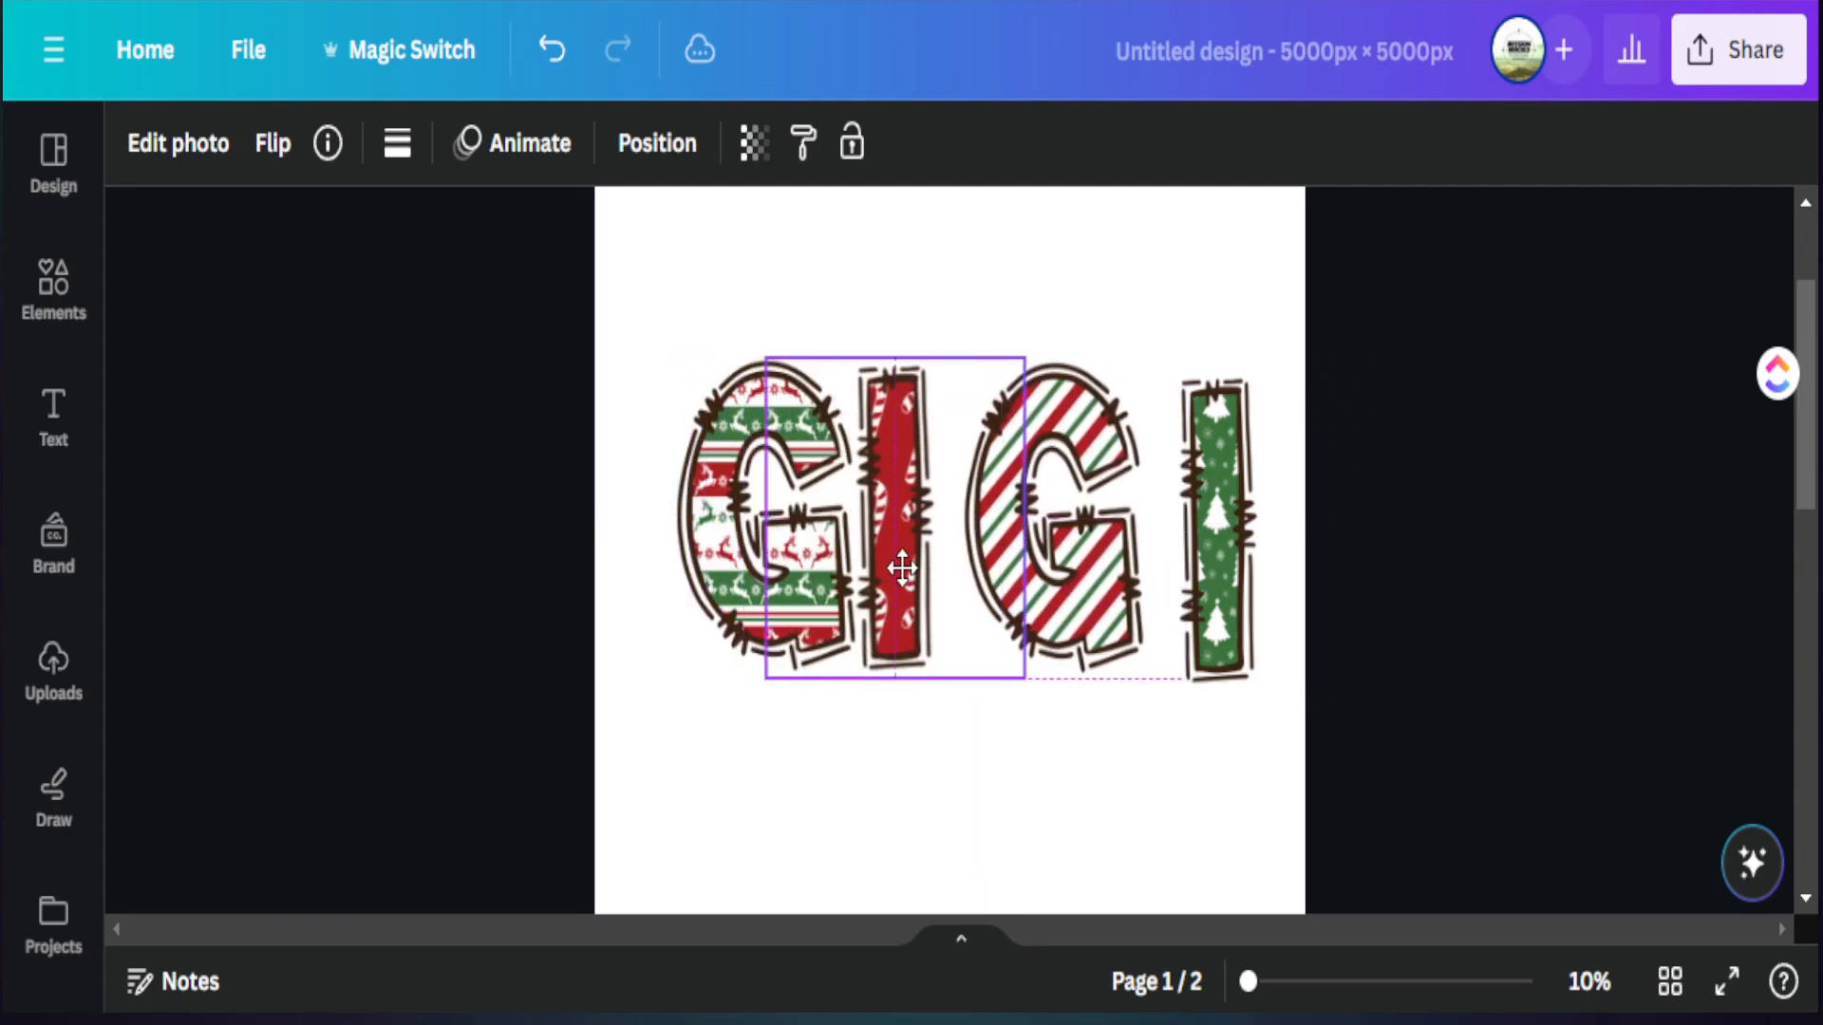
left_click(724, 558)
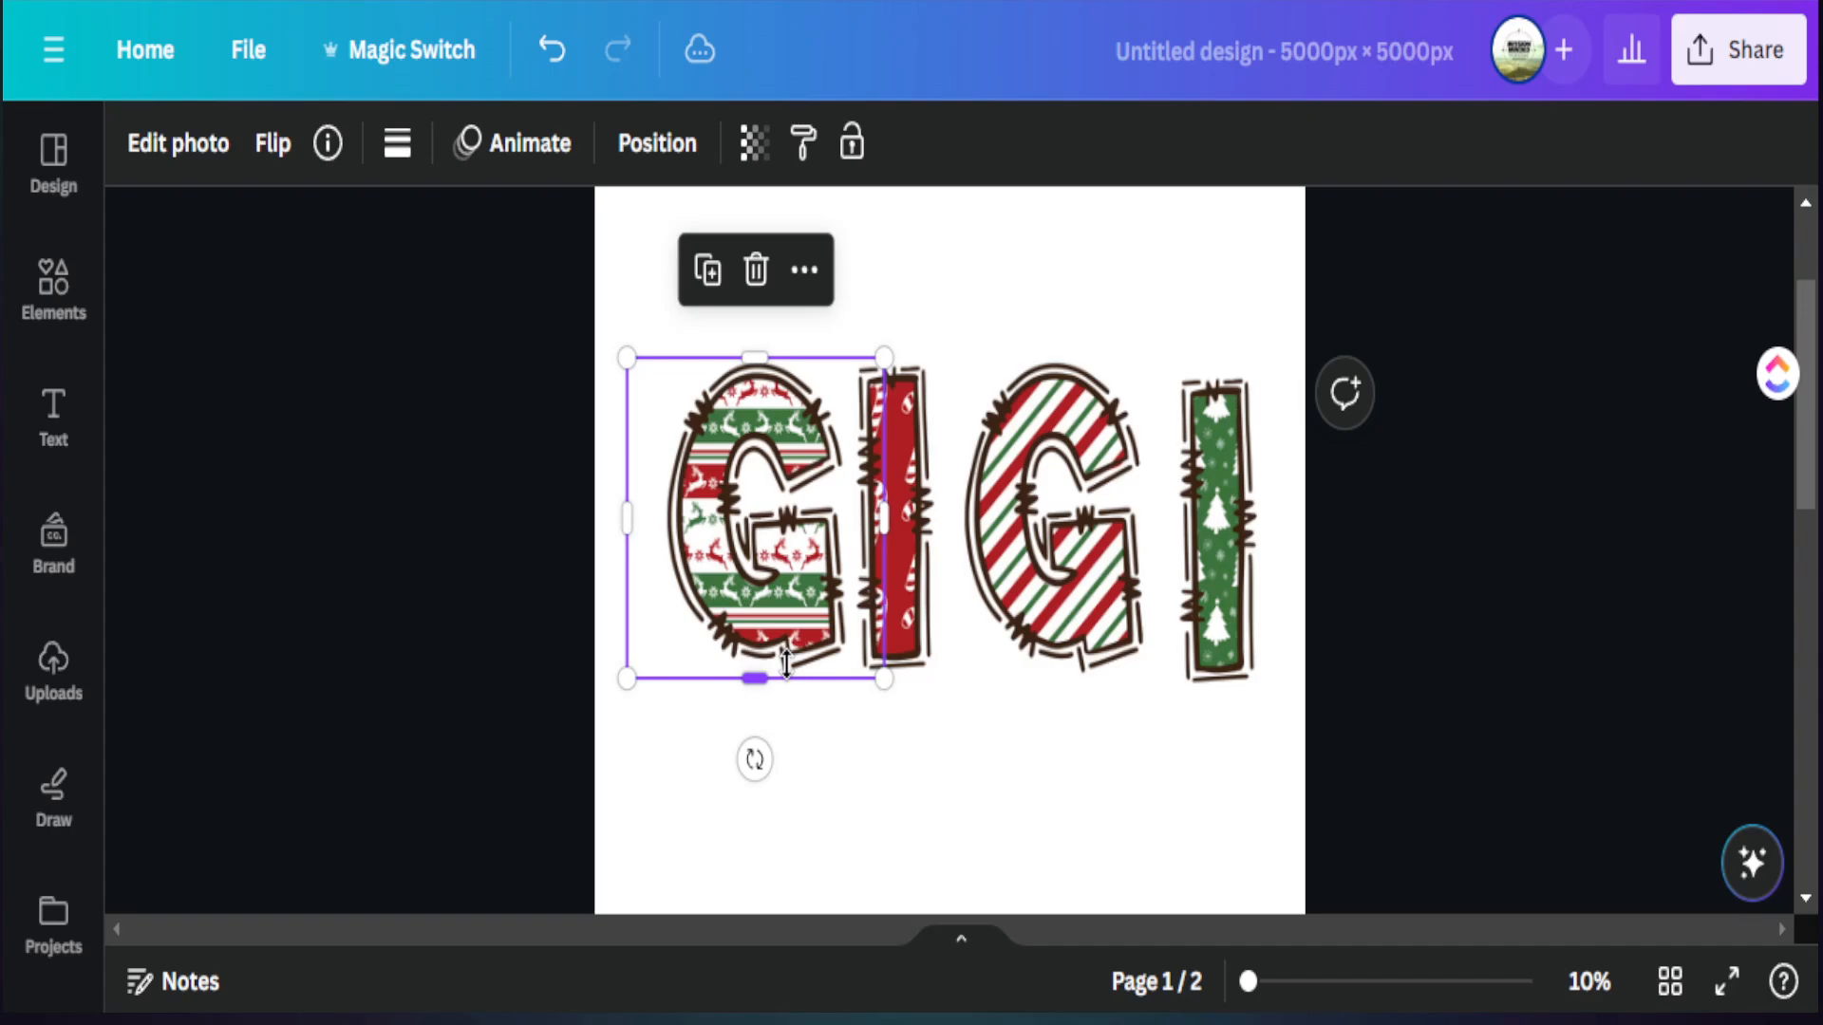
left_click(1354, 710)
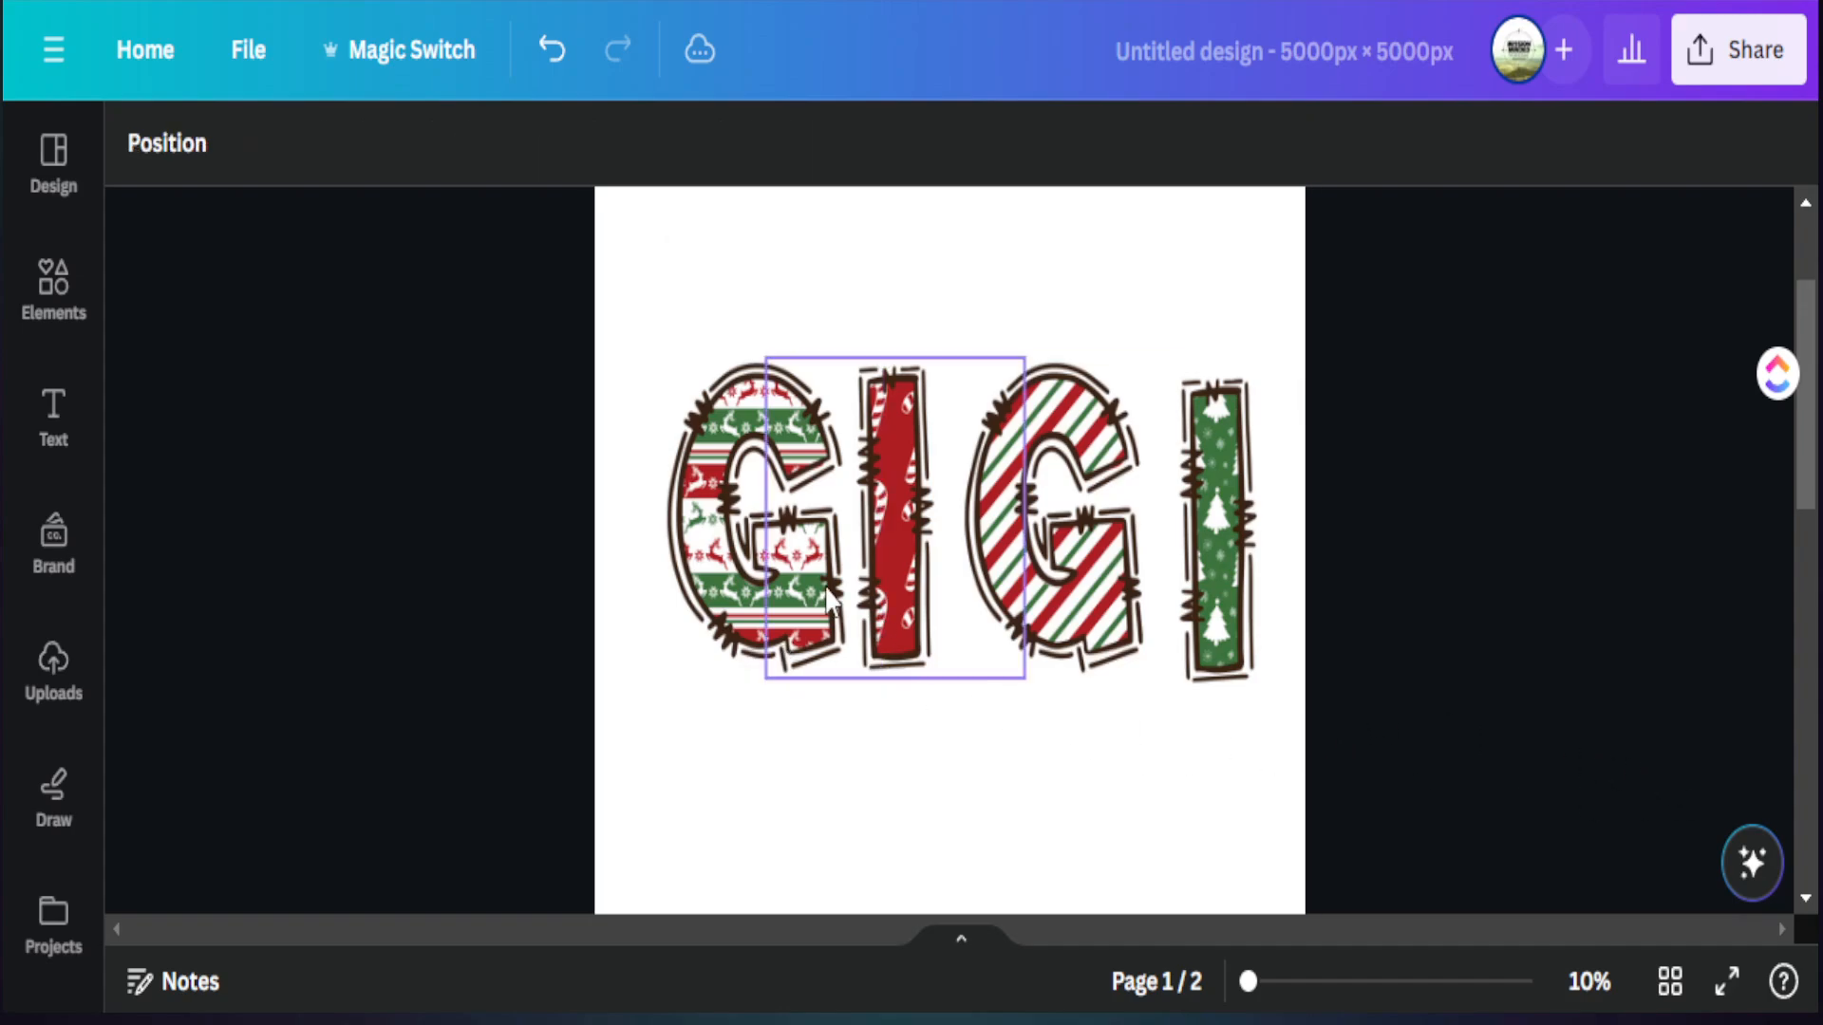
Select all four letters and tidy them up so they are aligned and evenly spaced, then deselect them
key("ctrl+a")
left_click(465, 144)
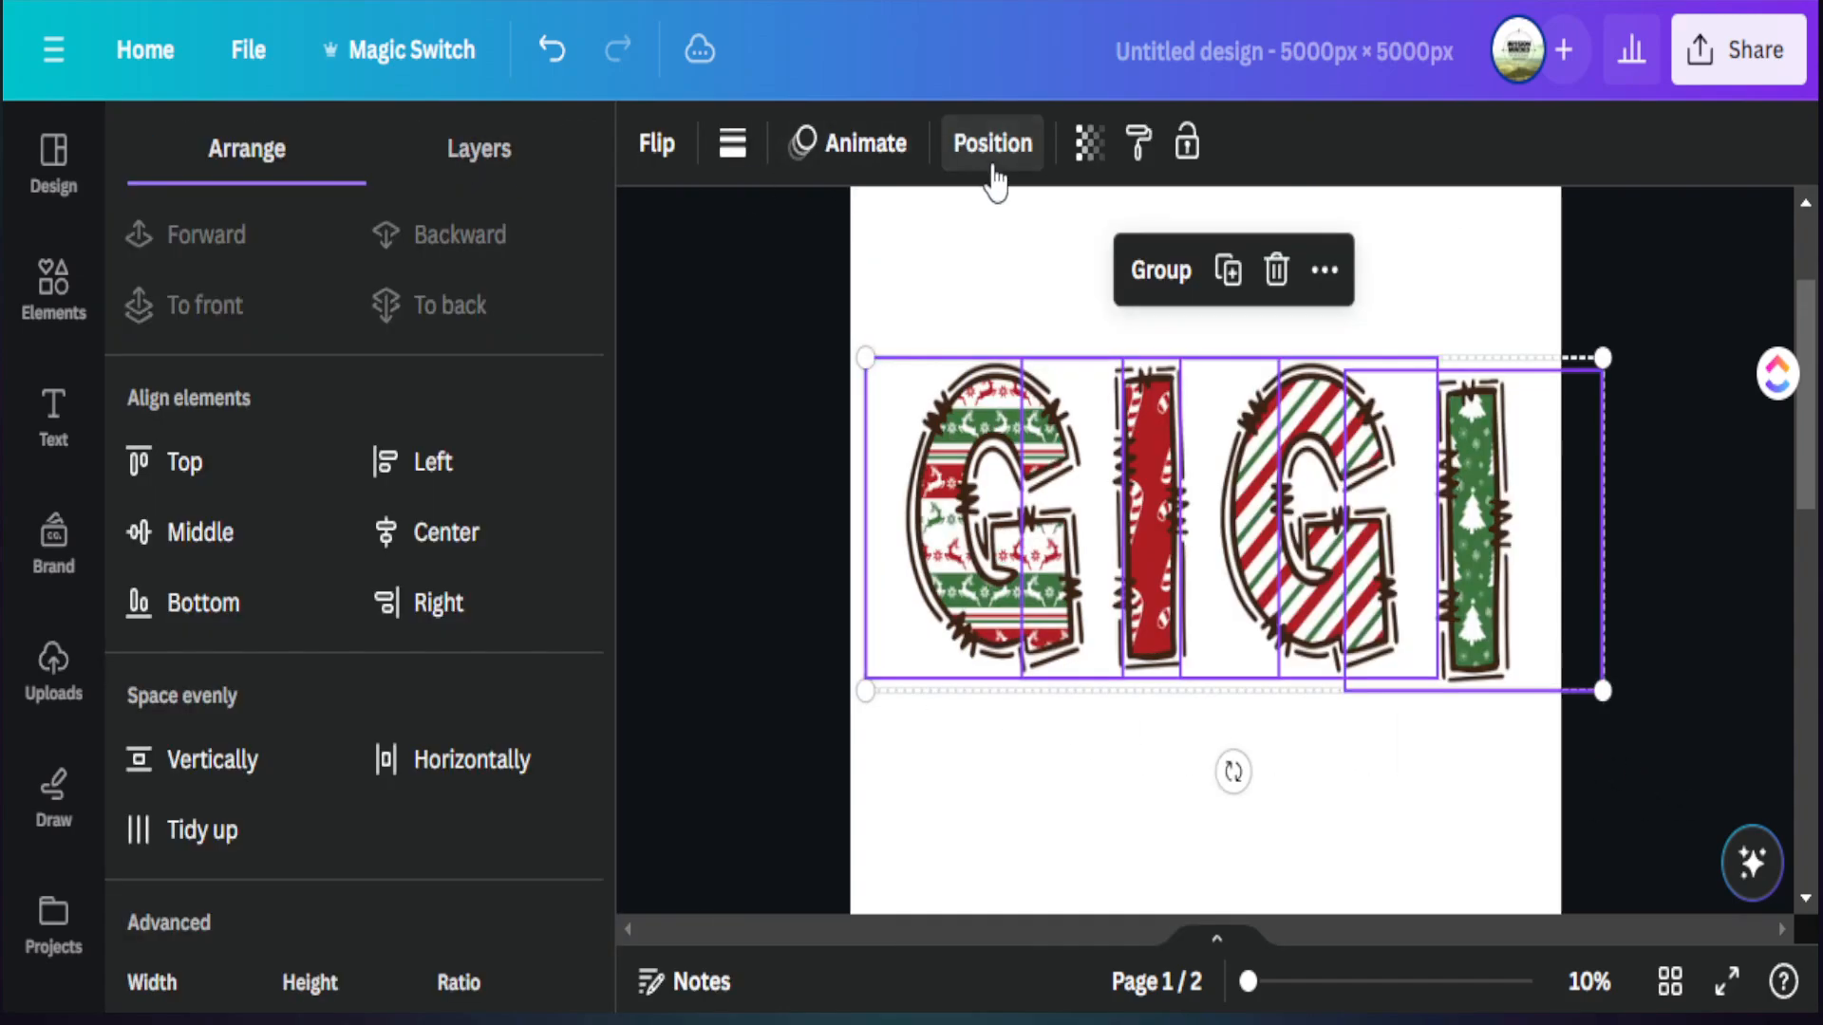
left_click(190, 832)
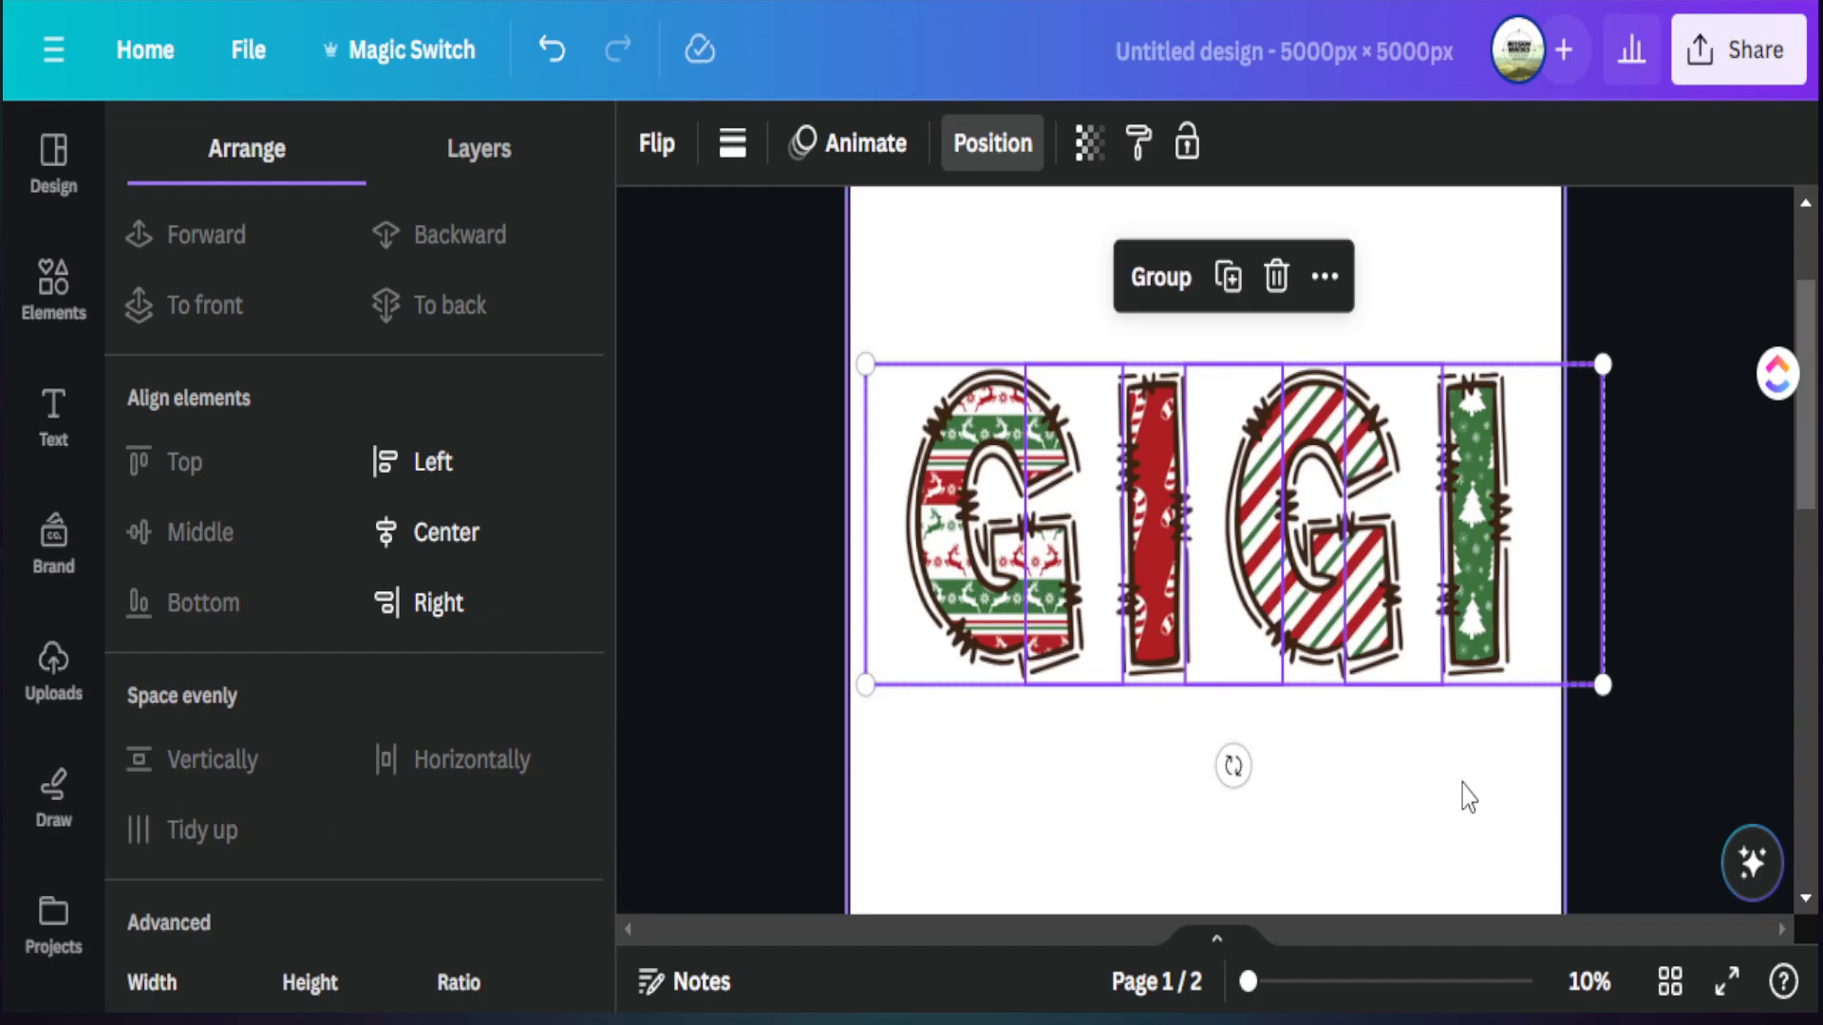
left_click(1544, 829)
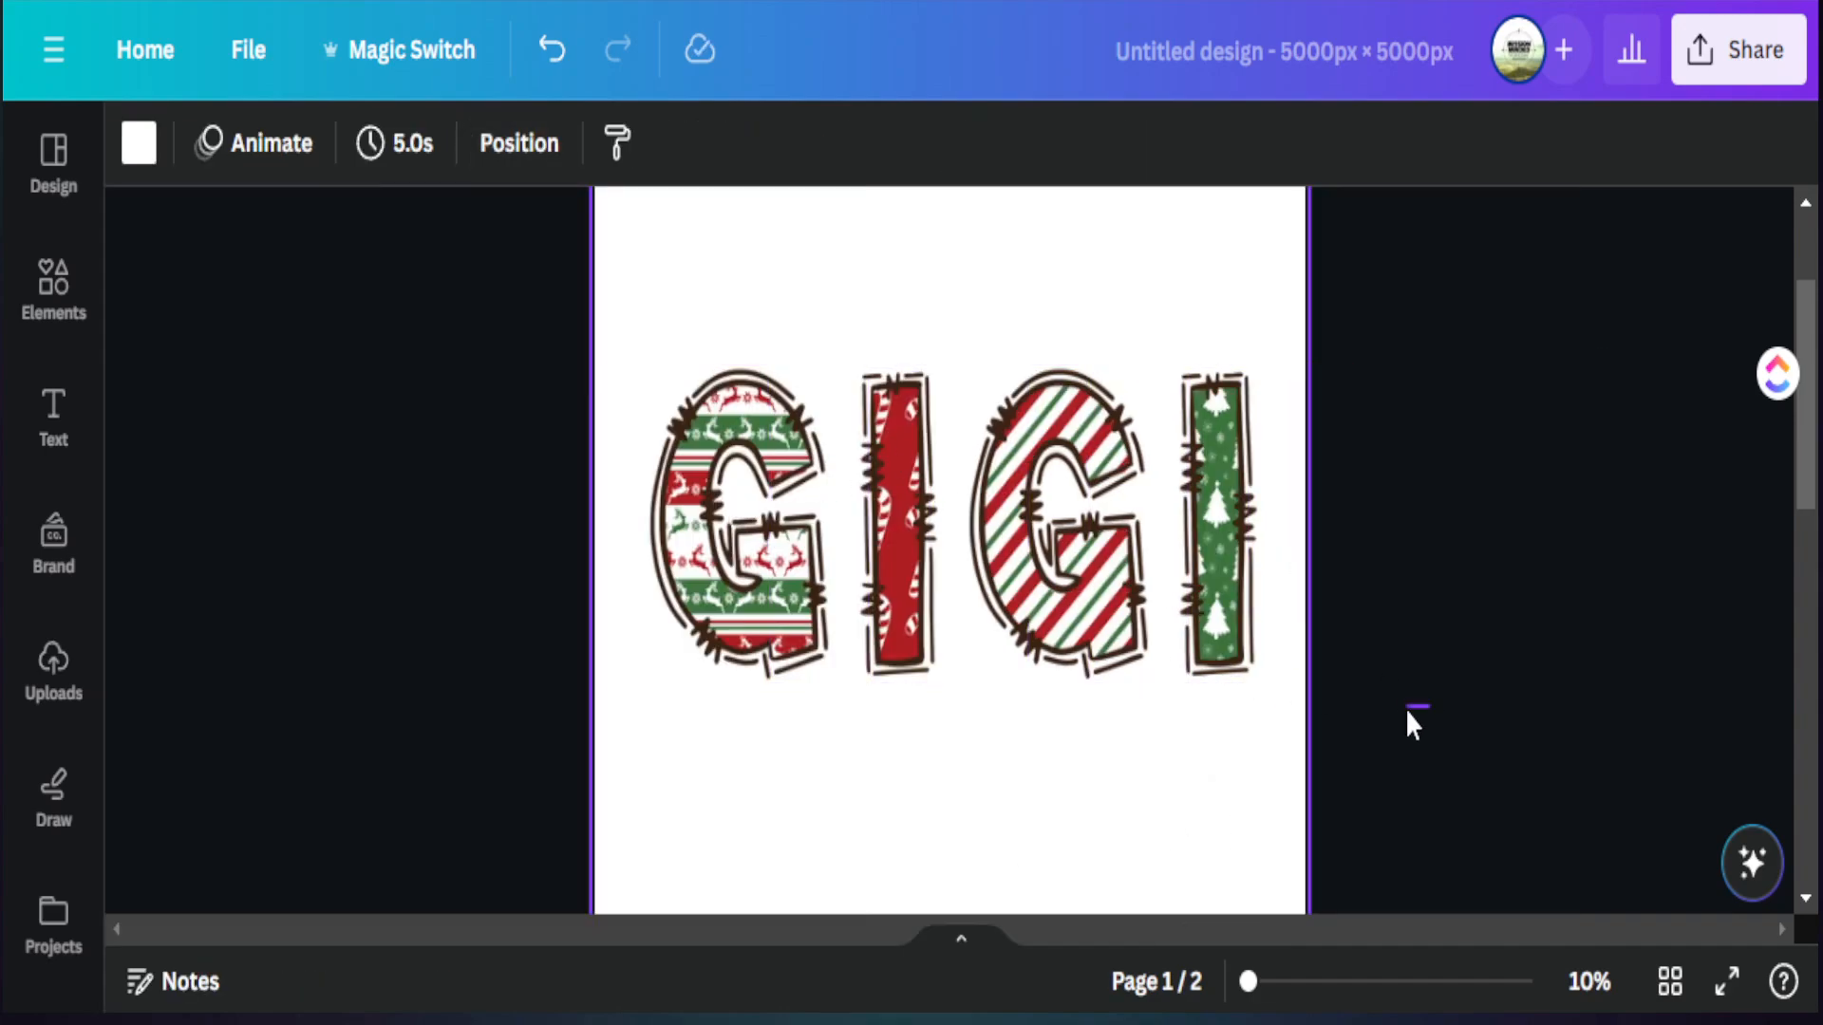
Group the four GIGI letters, then scale and reposition the group so the word spans nearly the full page width
left_click_drag(1408, 719, 504, 415)
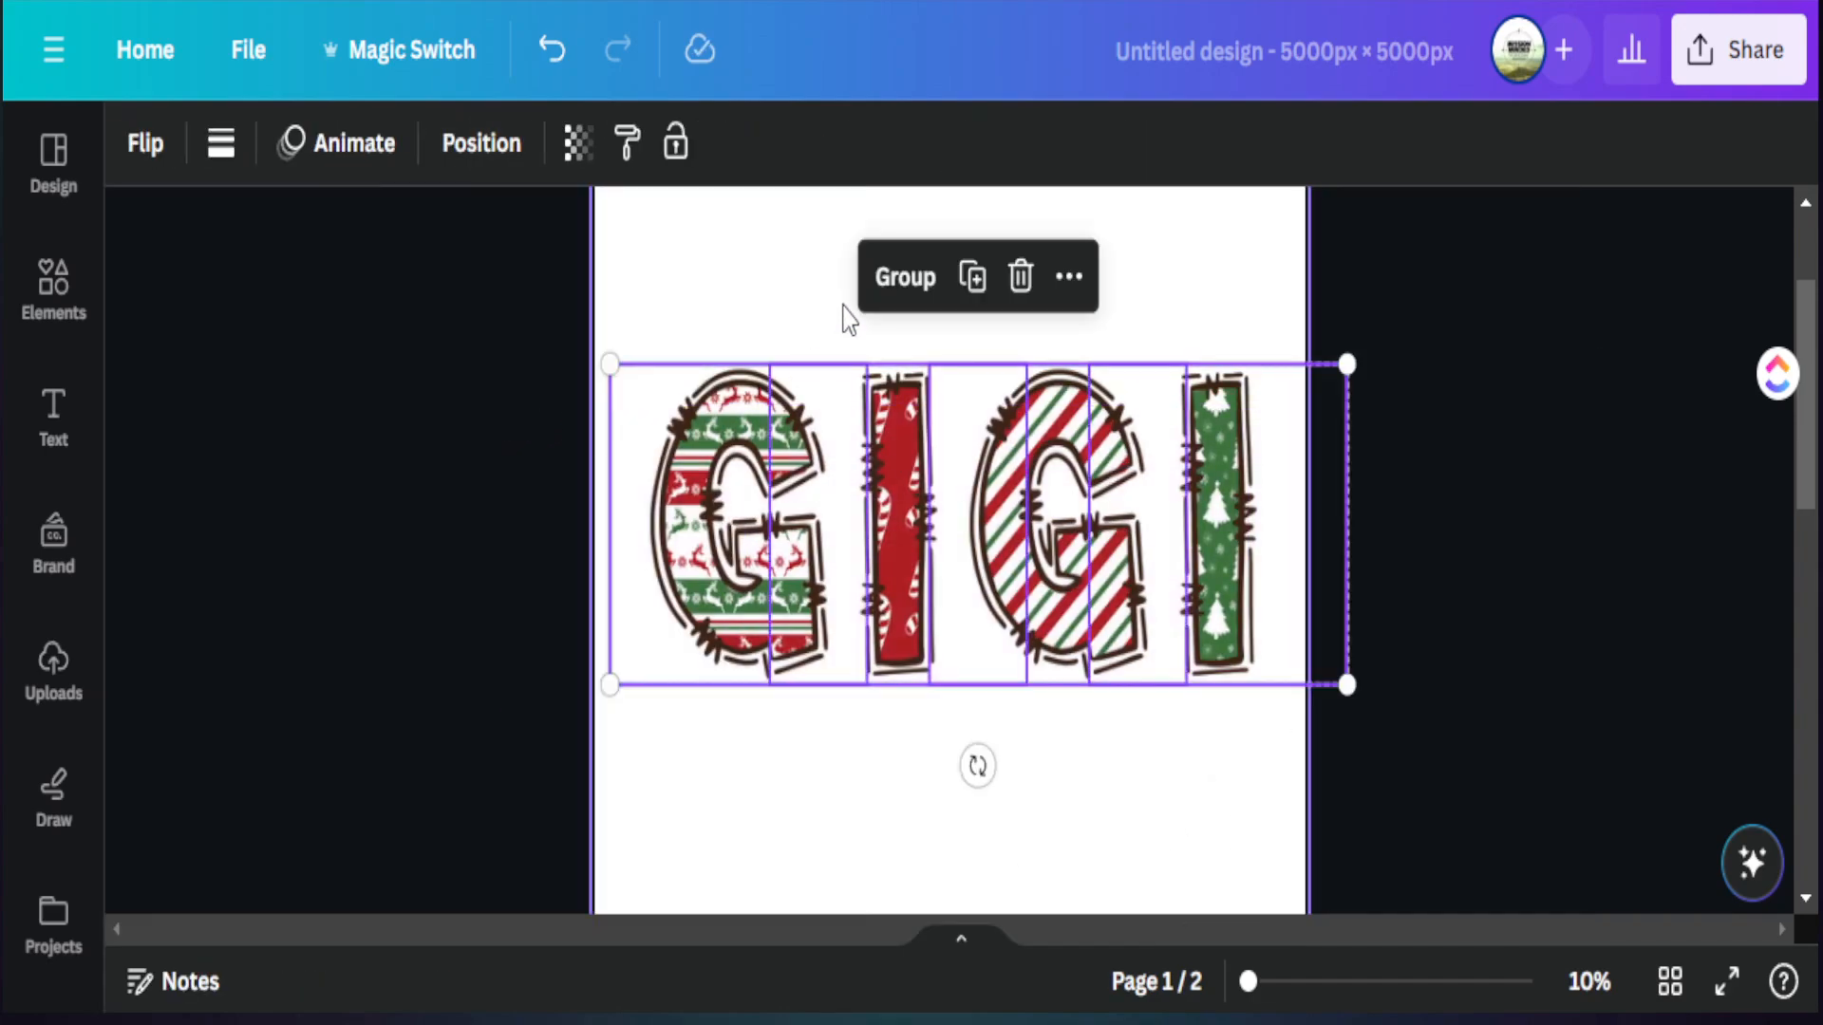
left_click_drag(1381, 792, 757, 478)
left_click(903, 276)
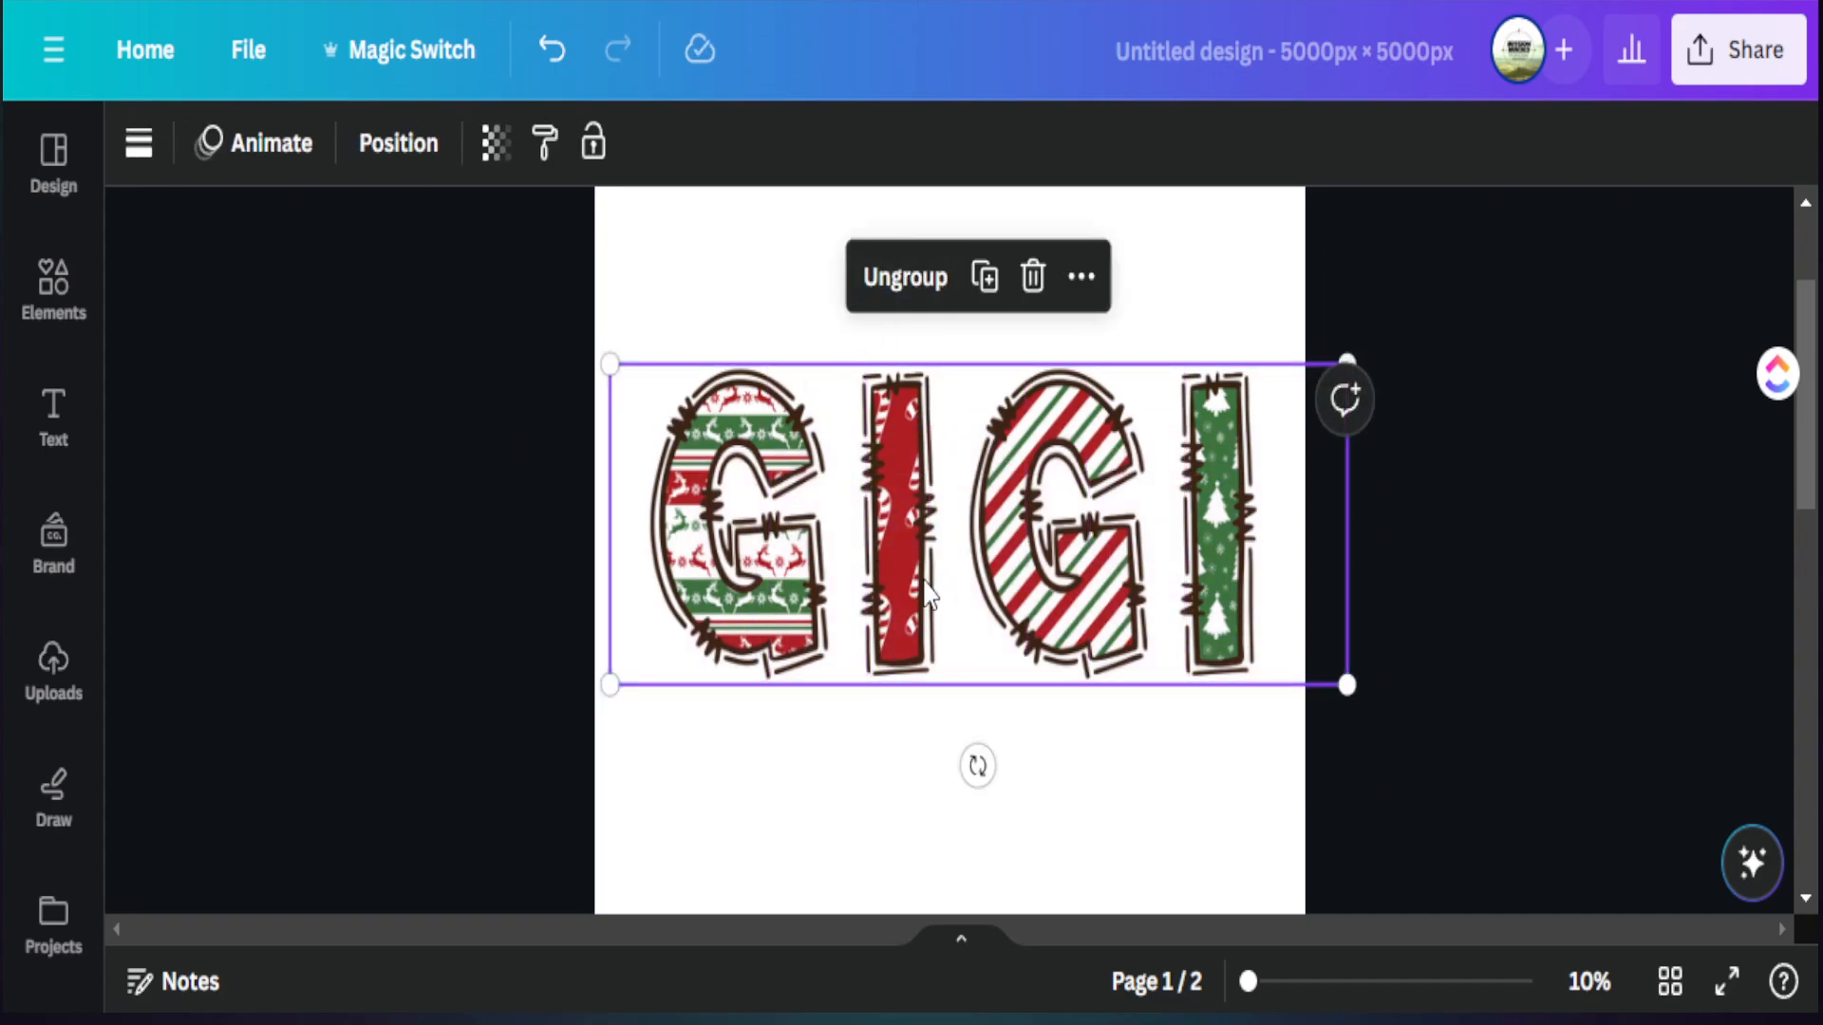
mouse_move(926, 594)
left_mouse_down()
mouse_move(897, 585)
mouse_move(926, 569)
mouse_move(926, 618)
mouse_move(871, 562)
mouse_move(937, 578)
left_mouse_up()
left_click_drag(1359, 675, 1273, 812)
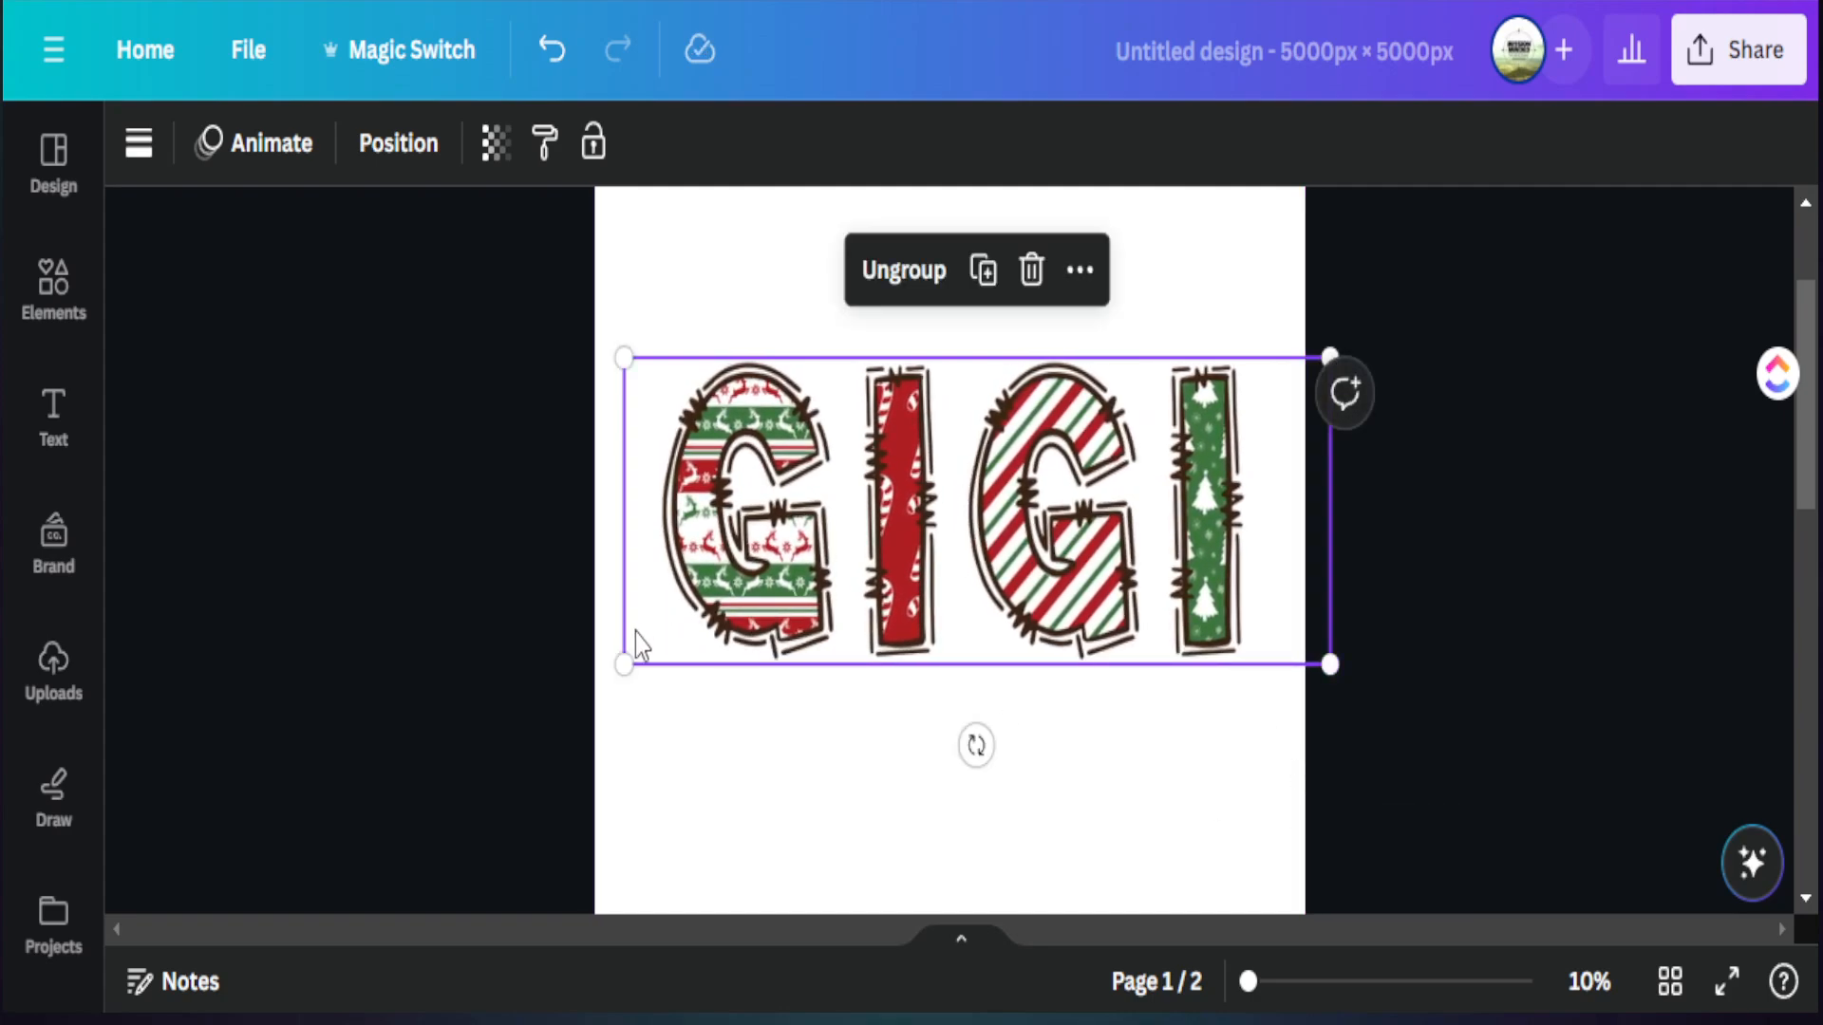
left_click_drag(624, 665, 580, 683)
left_click_drag(936, 596, 951, 594)
Enlarge the MiMi shirt example on page 2 and shift it so its lettering and the names underneath show clearly
scroll(1326, 722, "down", 5)
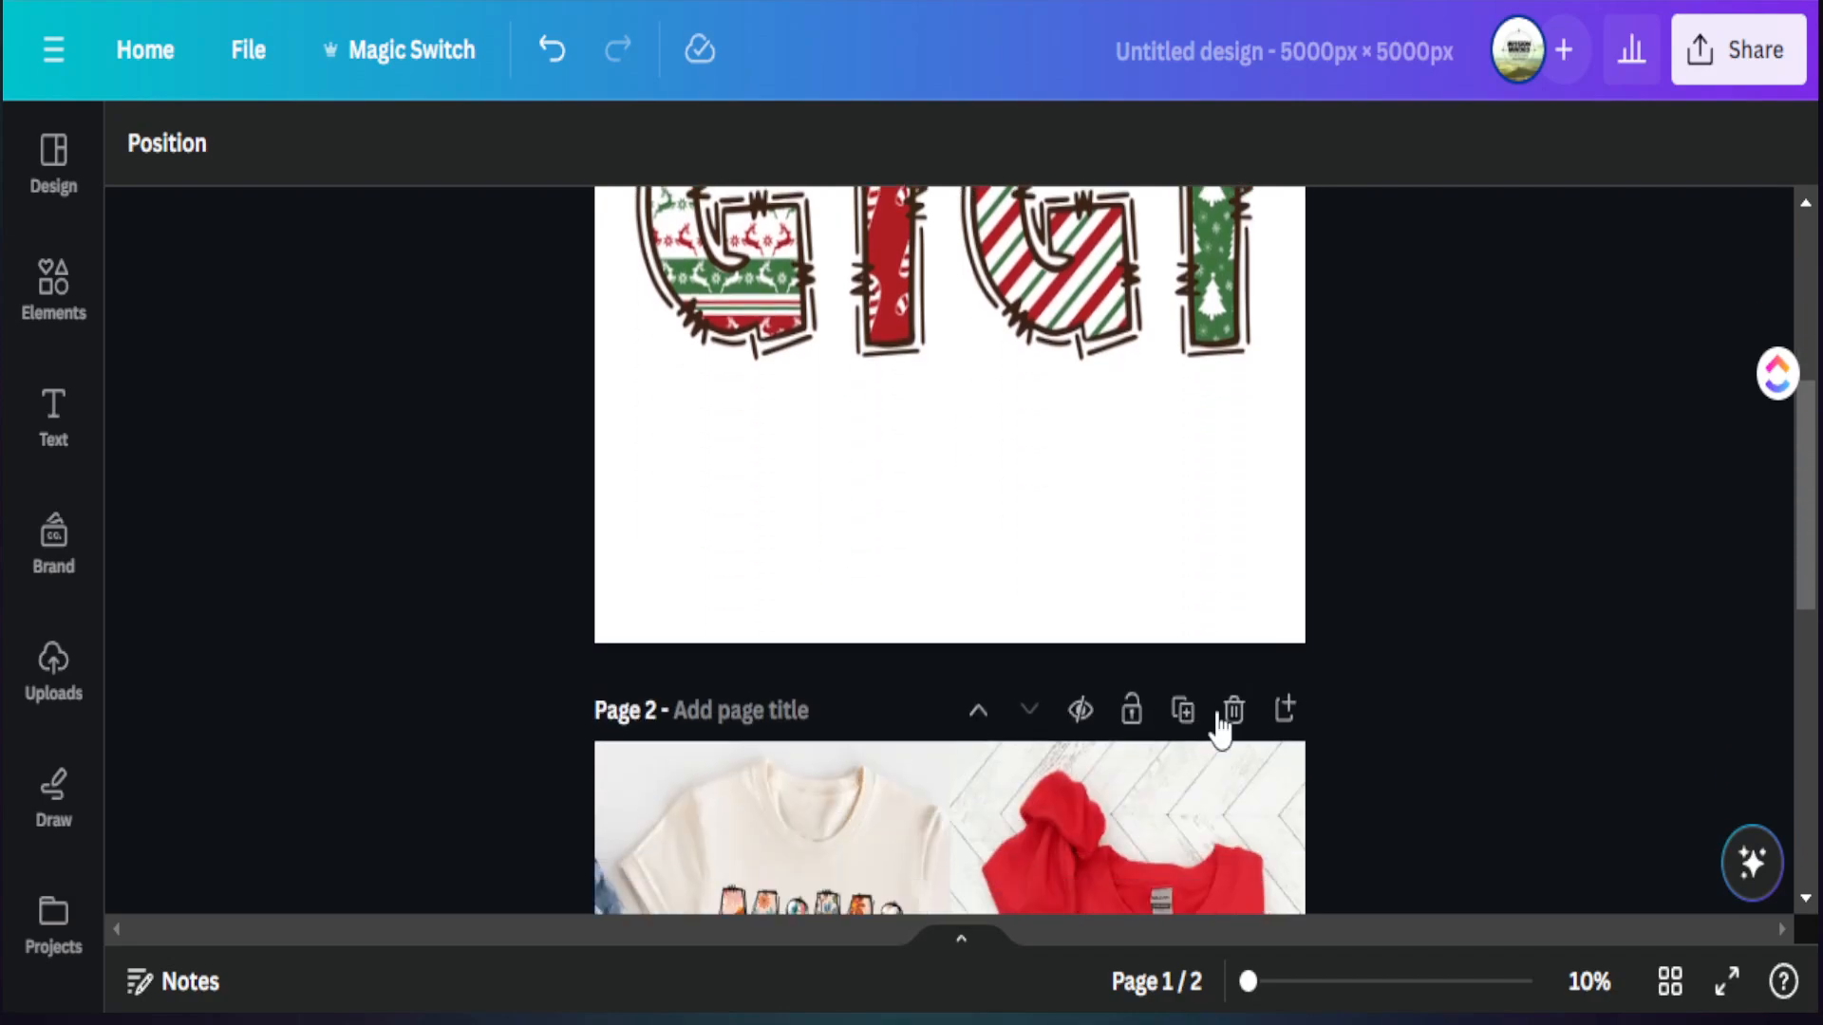
scroll(801, 762, "down", 2)
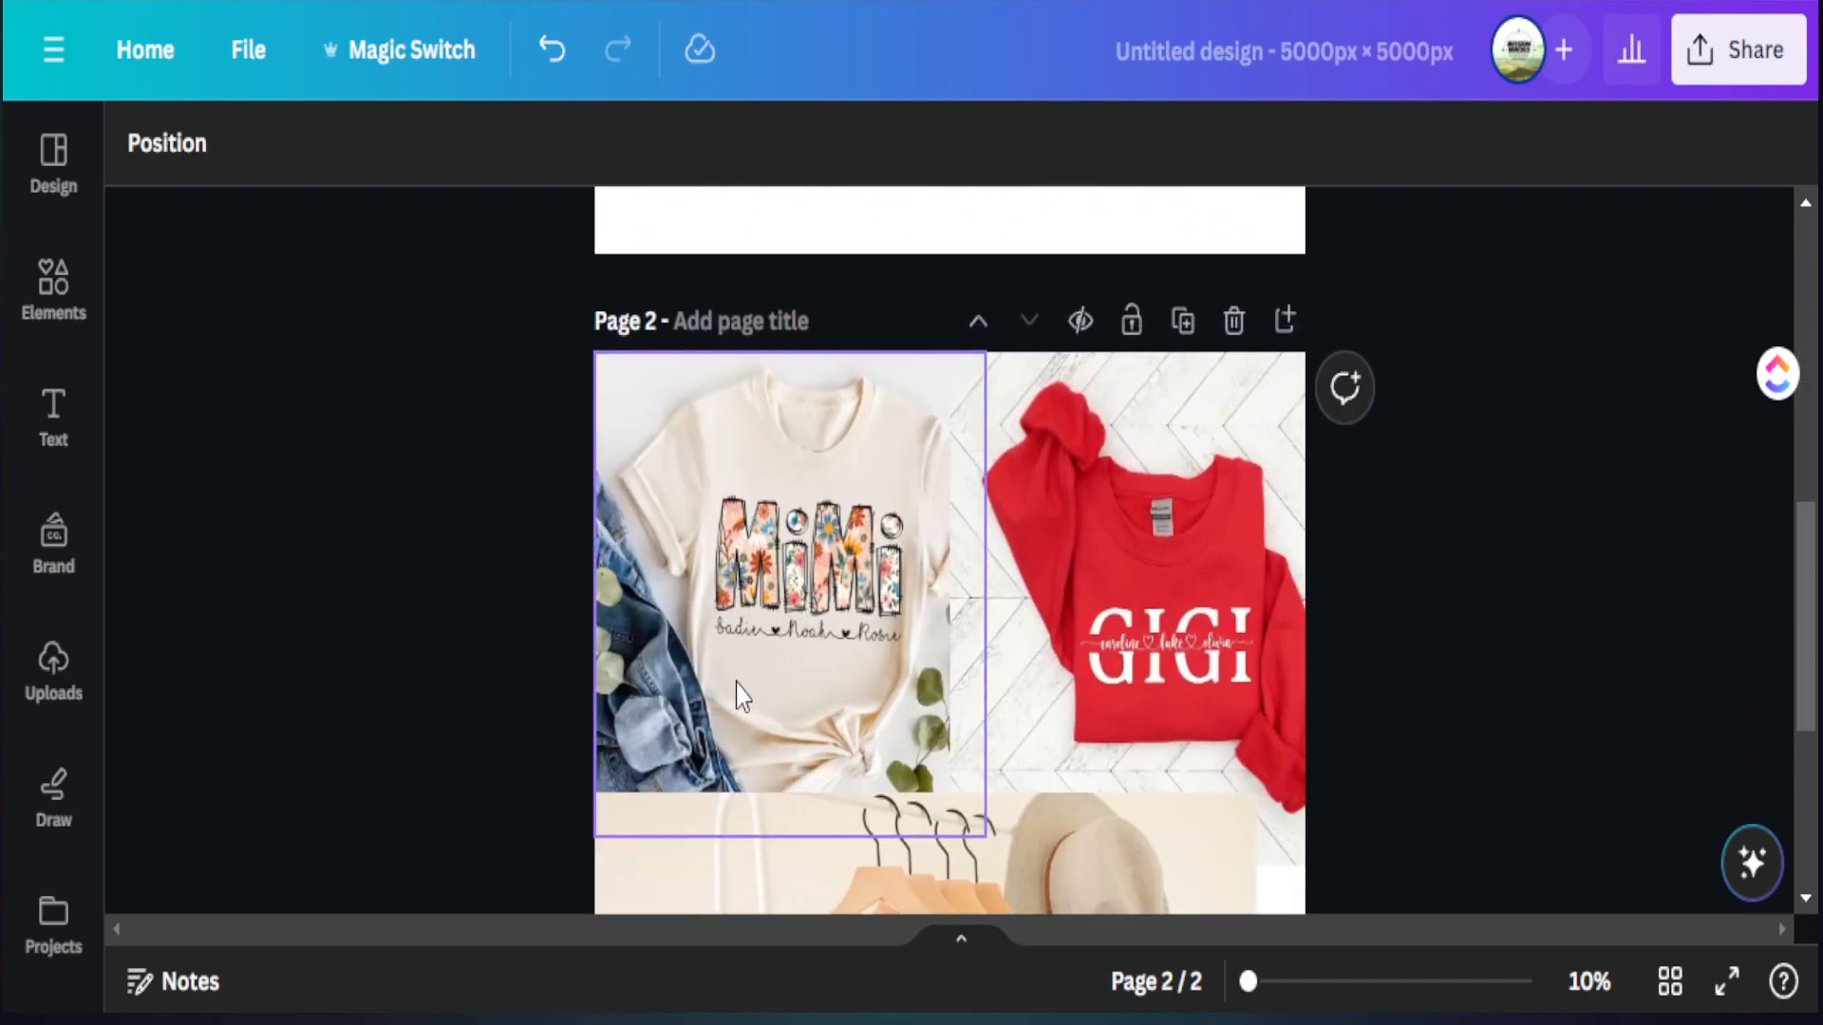
scroll(744, 681, "up", 5)
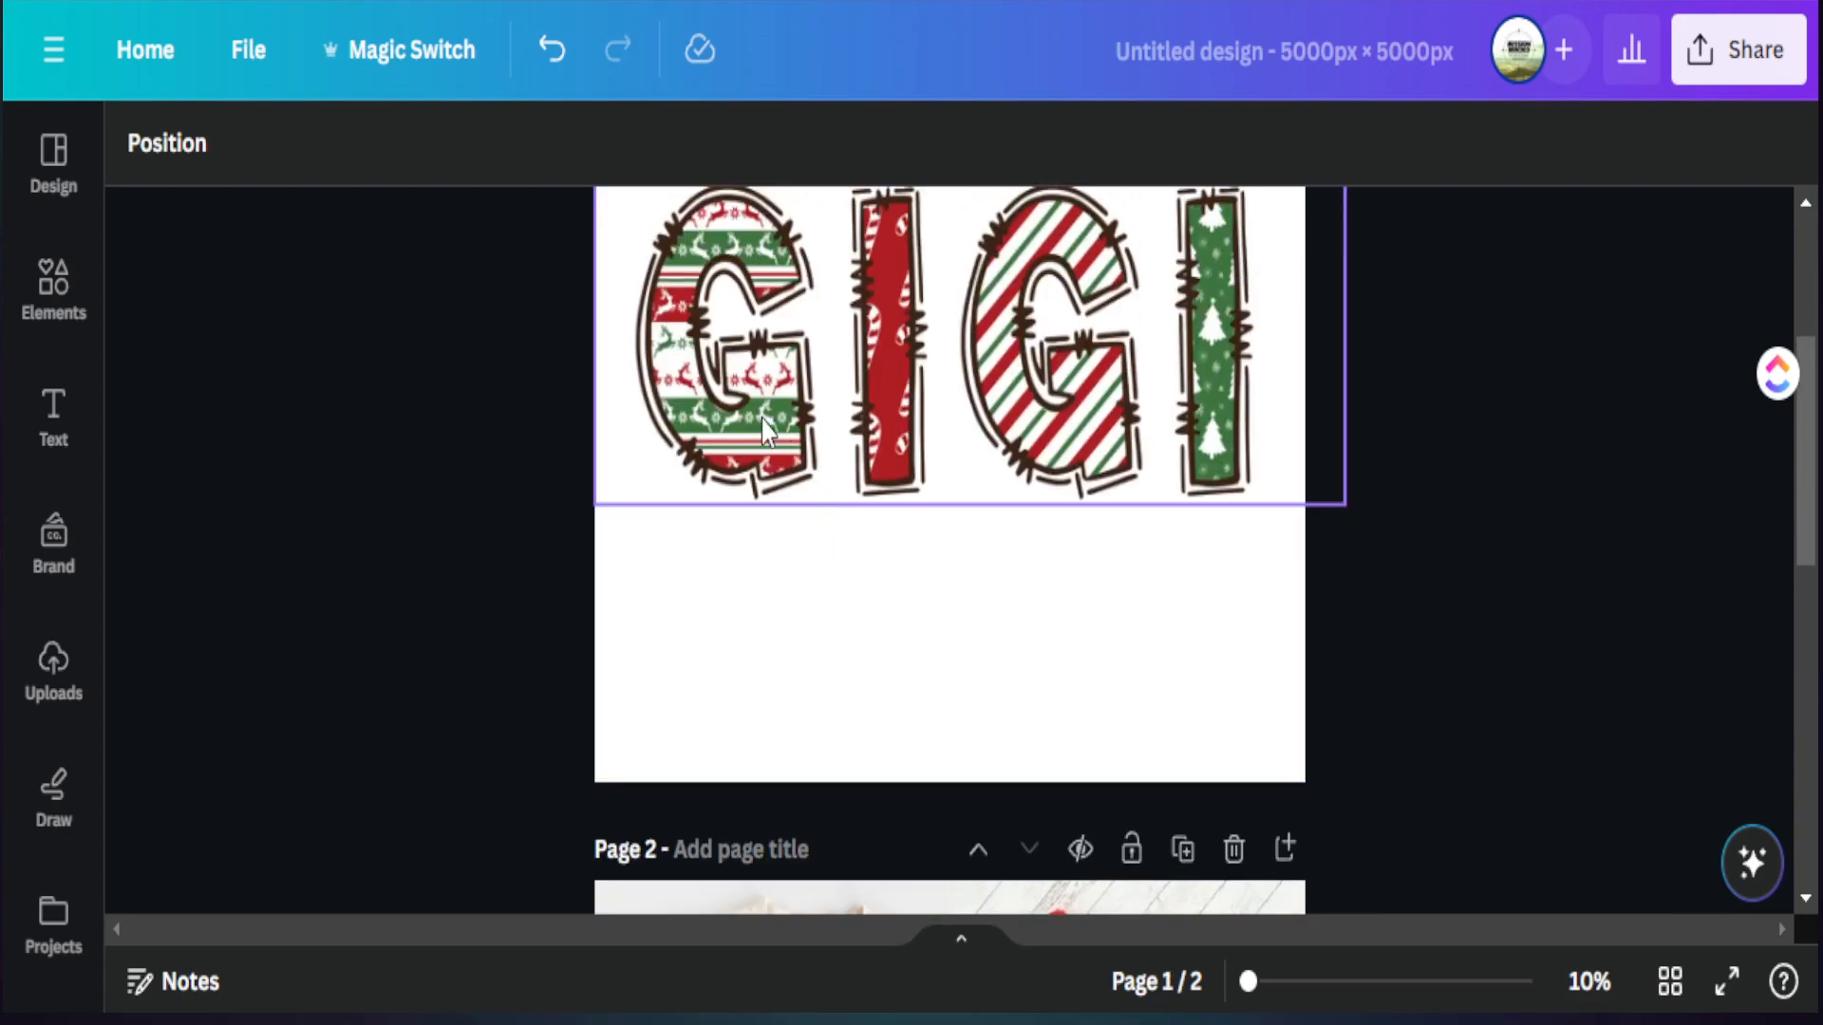
scroll(767, 418, "down", 3)
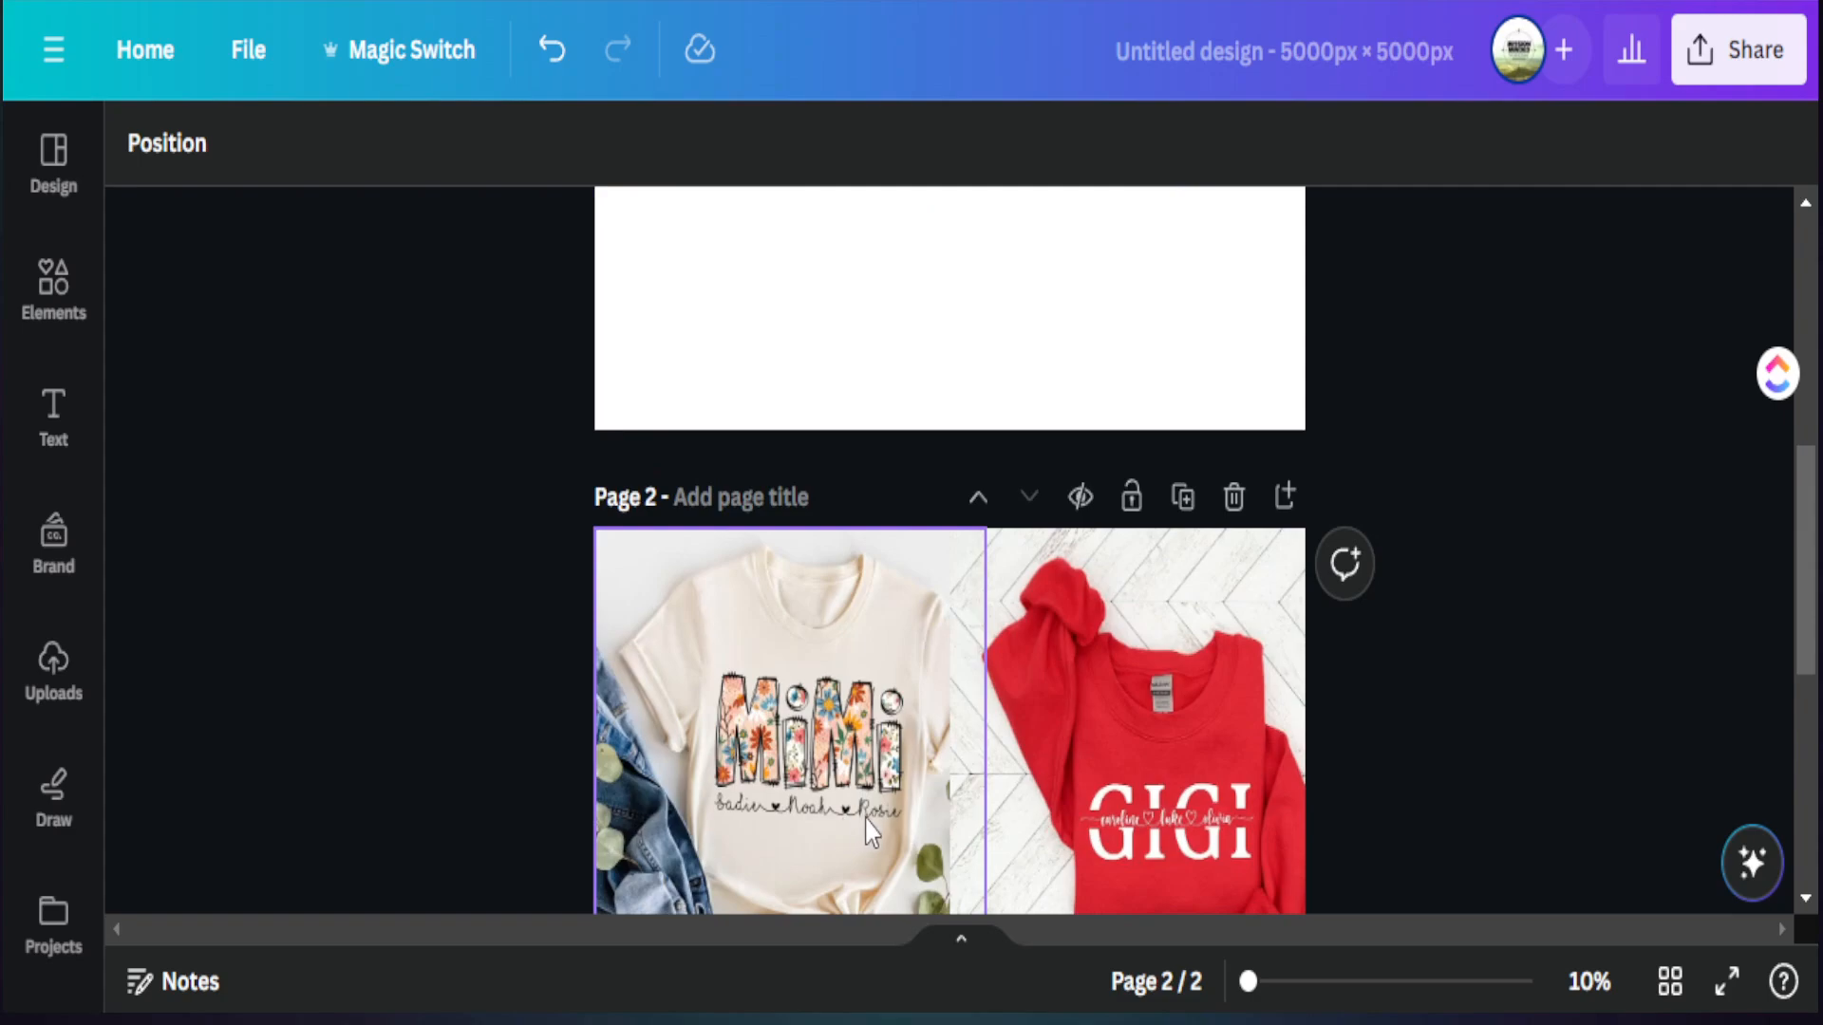
scroll(782, 822, "down", 2)
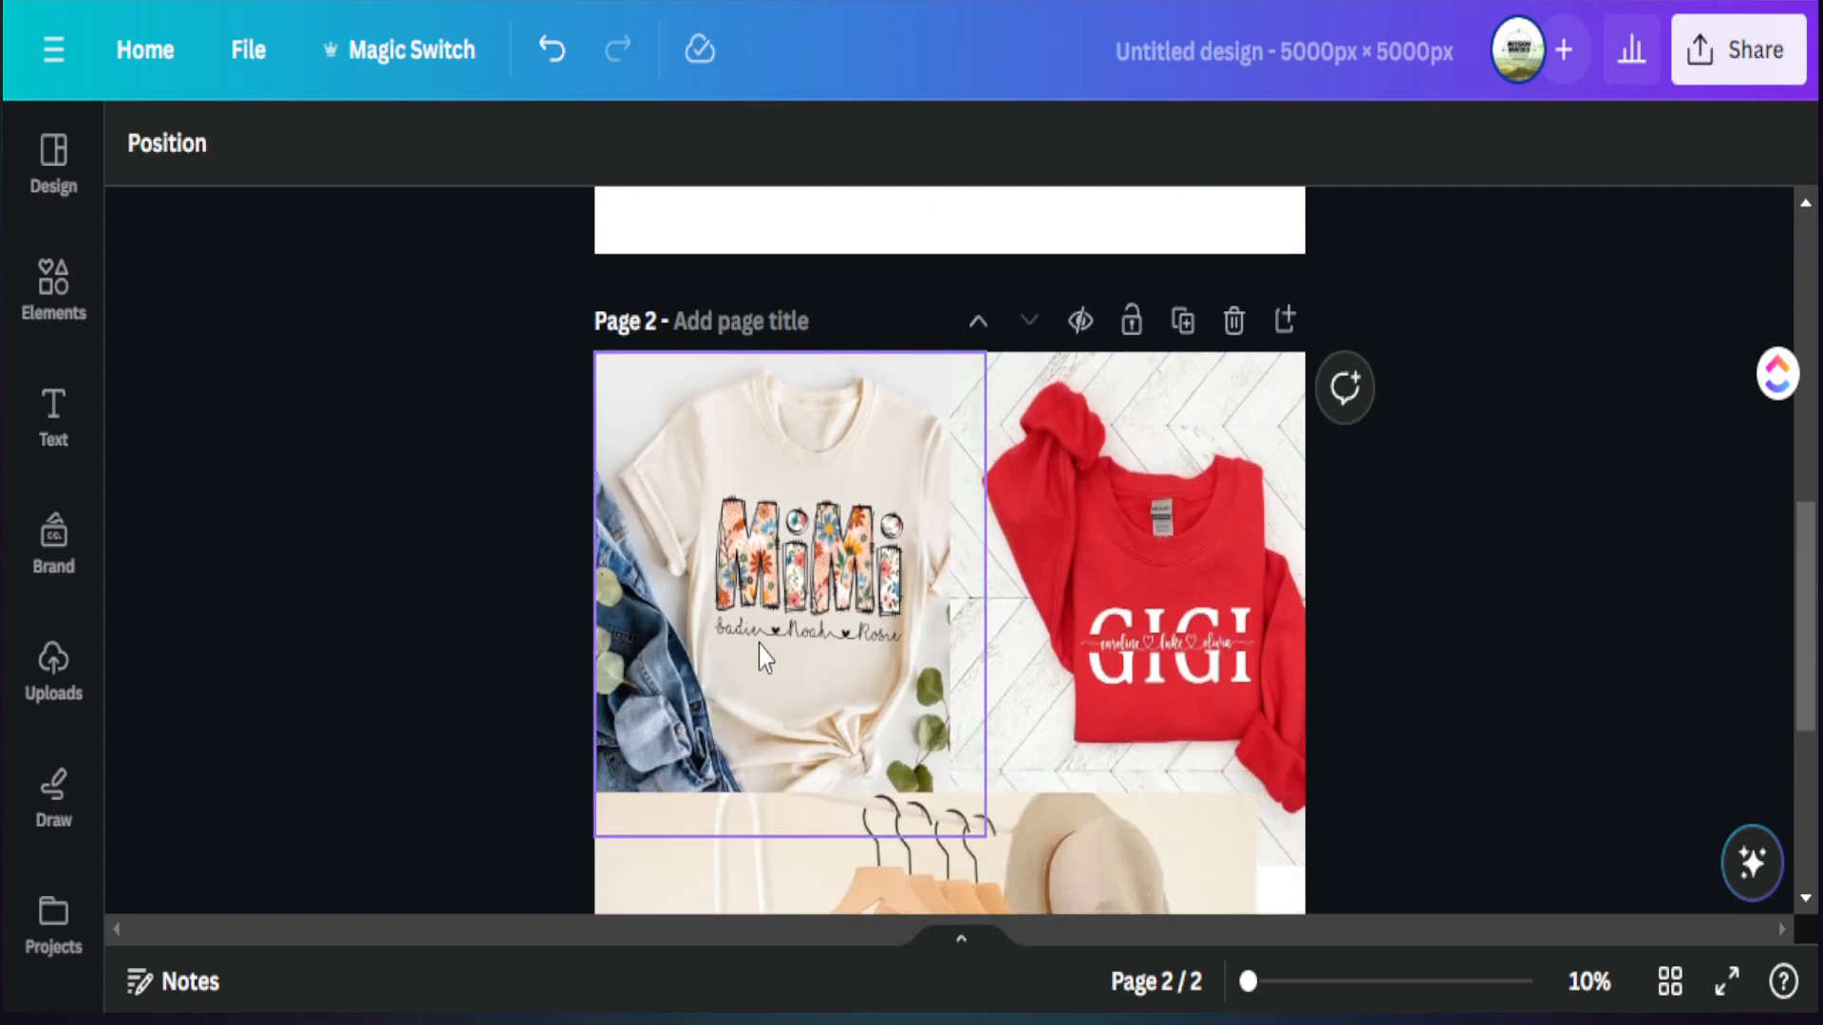
left_click(888, 683)
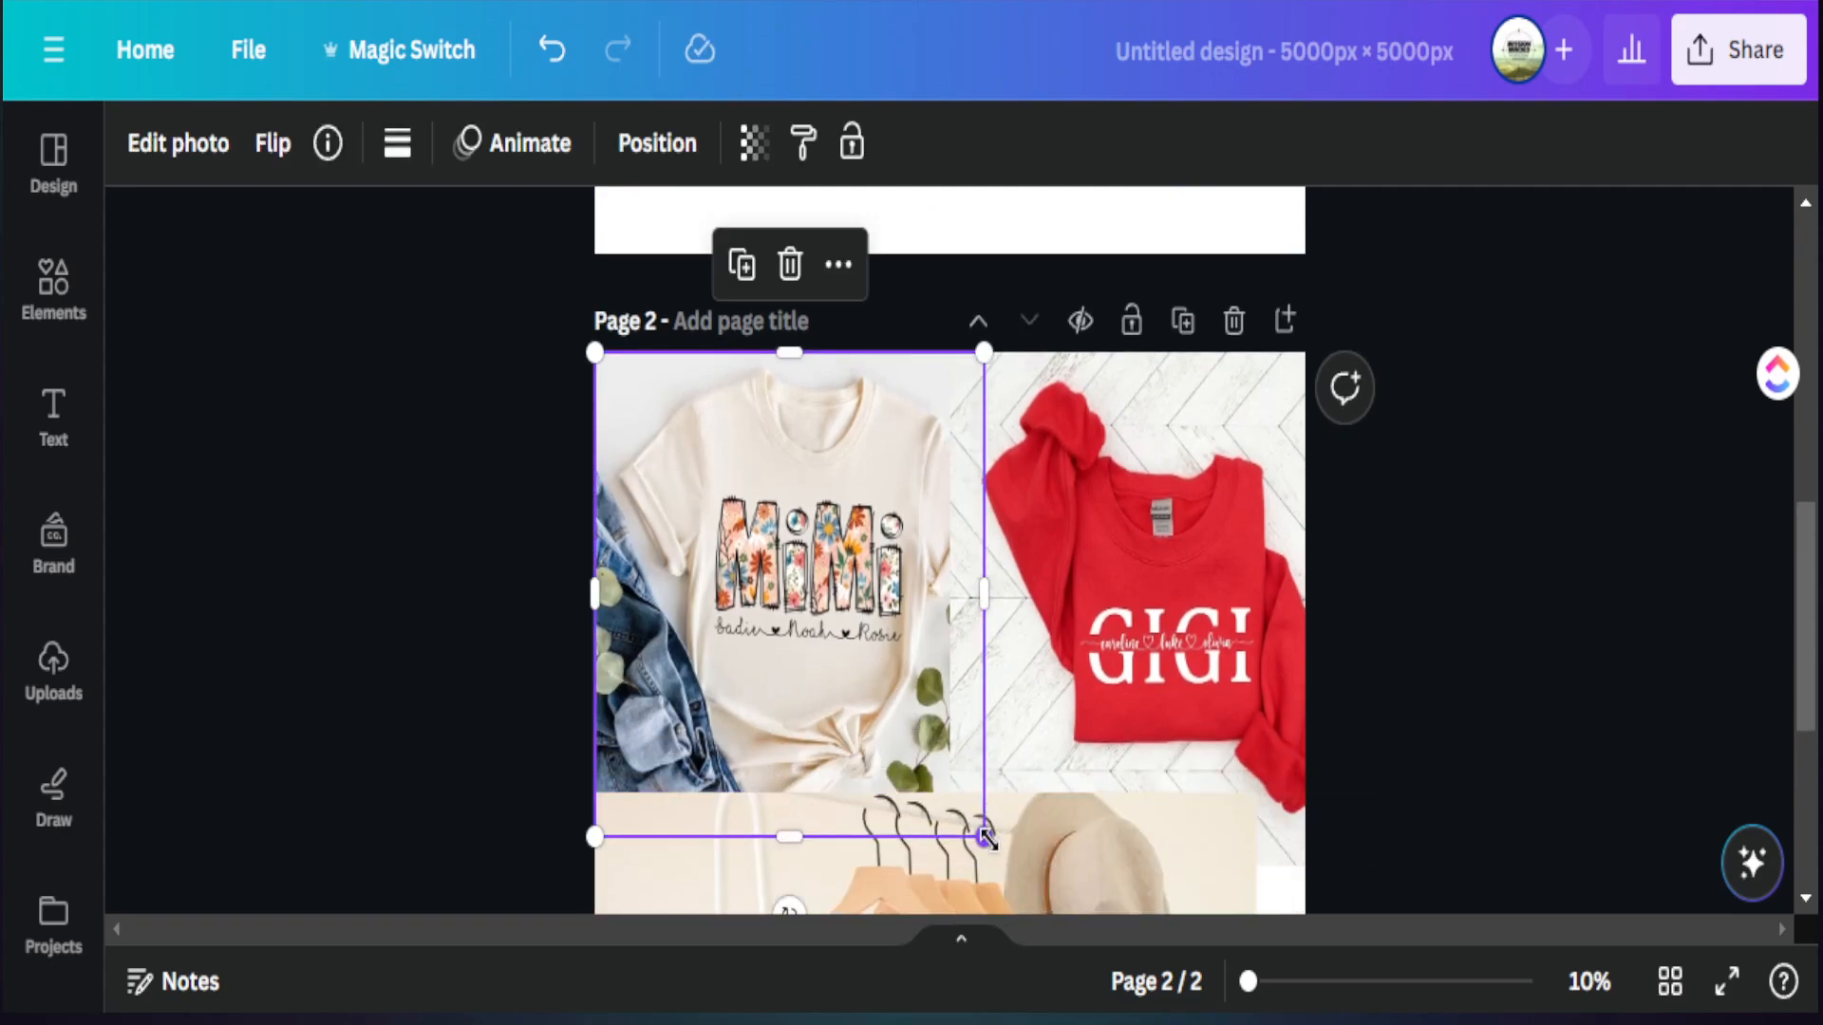
left_click_drag(983, 836, 1152, 977)
left_click_drag(802, 631, 690, 558)
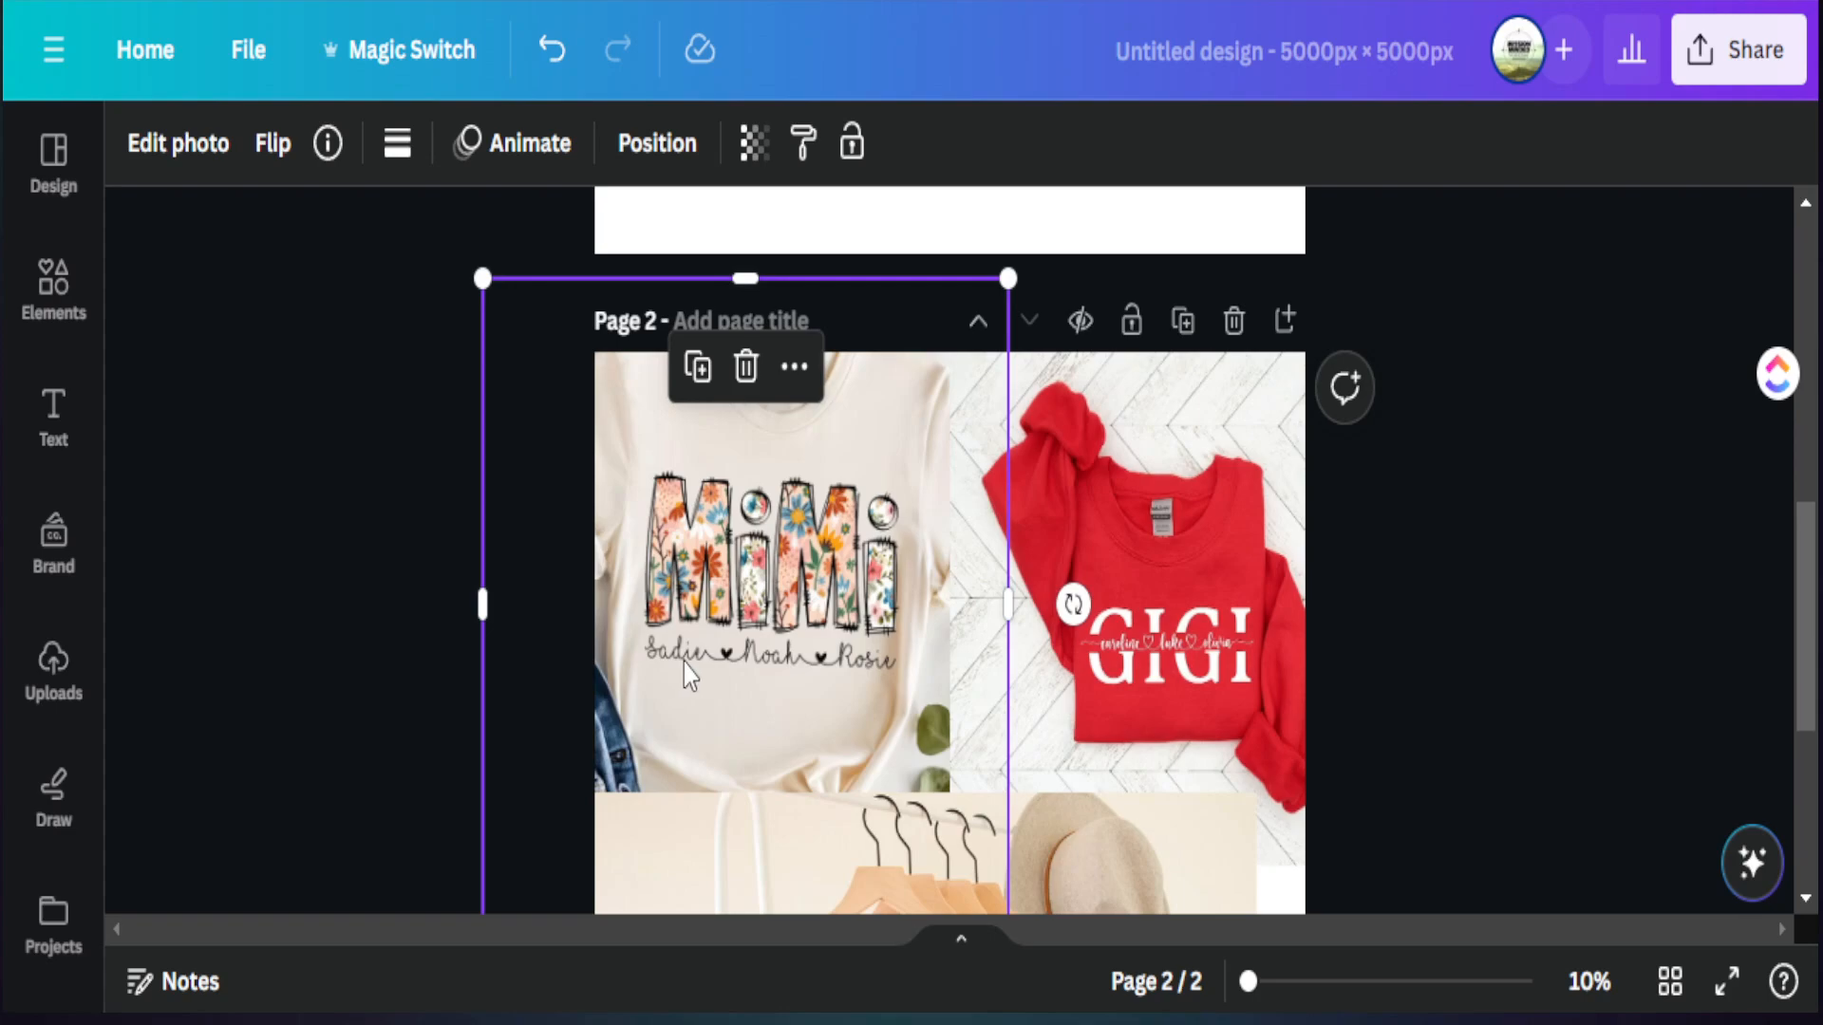
Add a text box to page 1, enlarge it to about font size 283, and place it centred beneath the GIGI letters
scroll(705, 679, "up", 5)
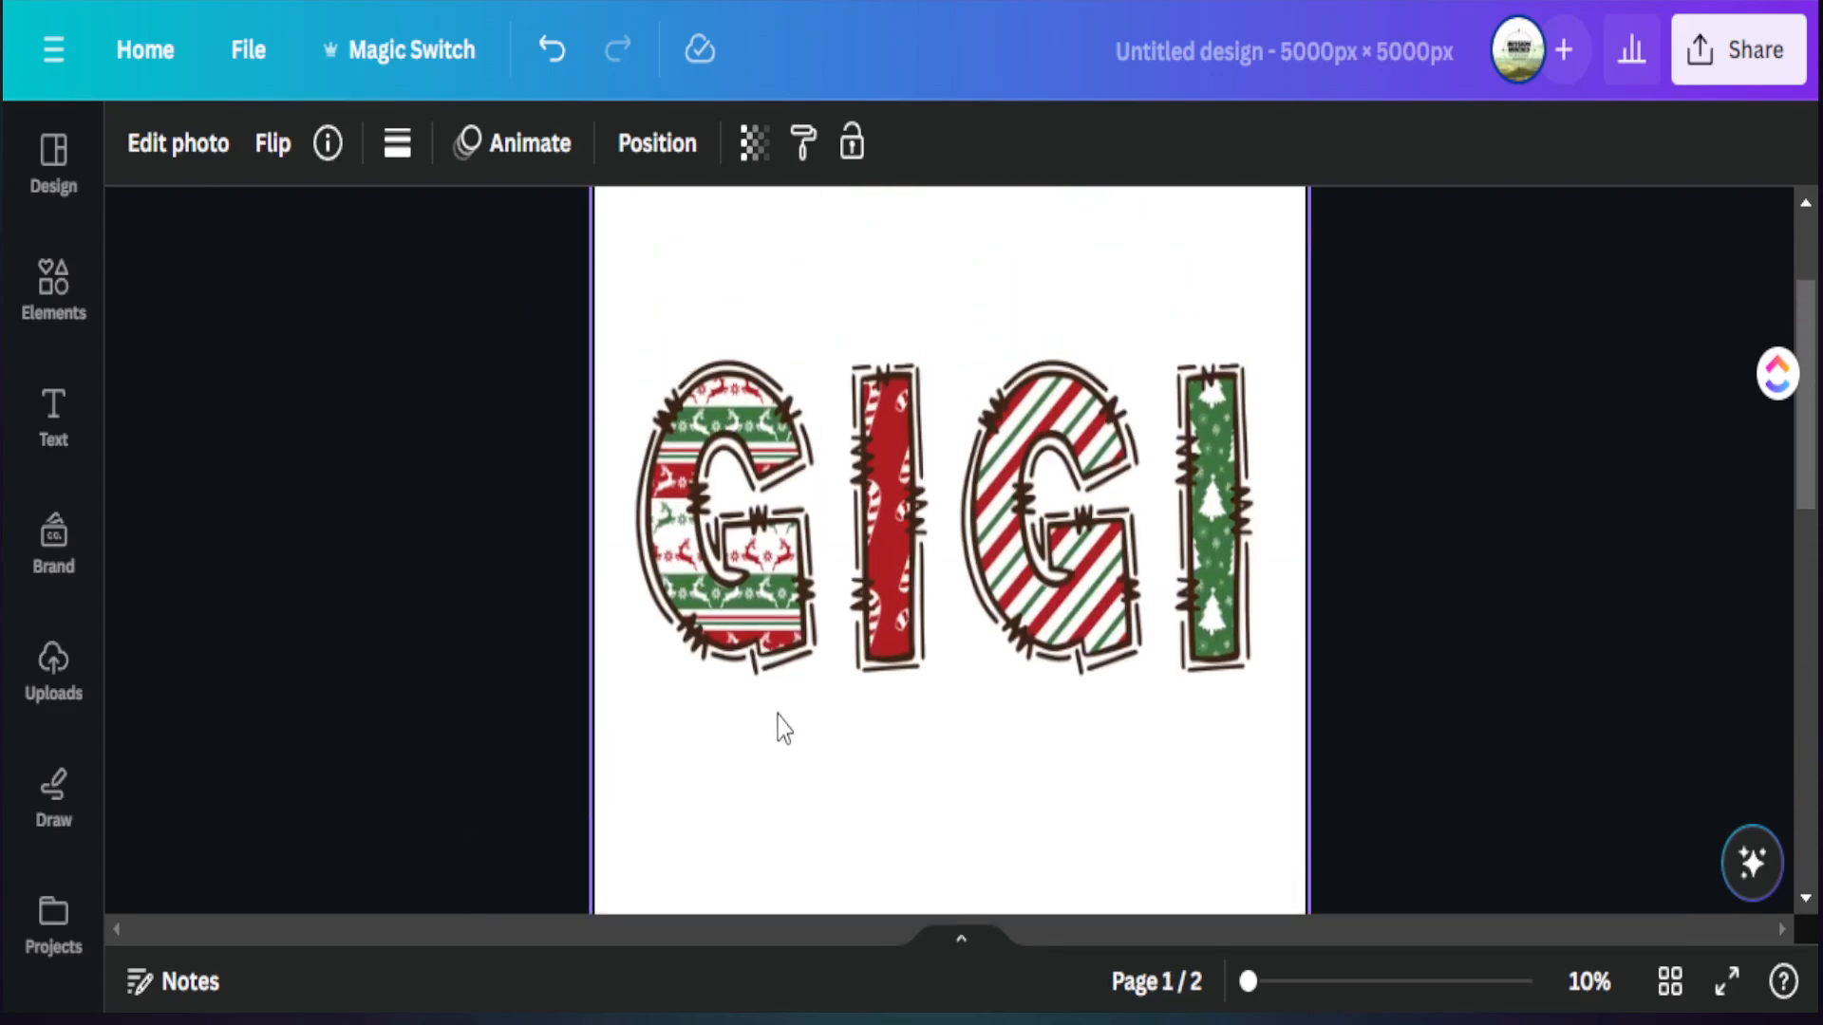
scroll(778, 716, "down", 4)
scroll(778, 643, "up", 4)
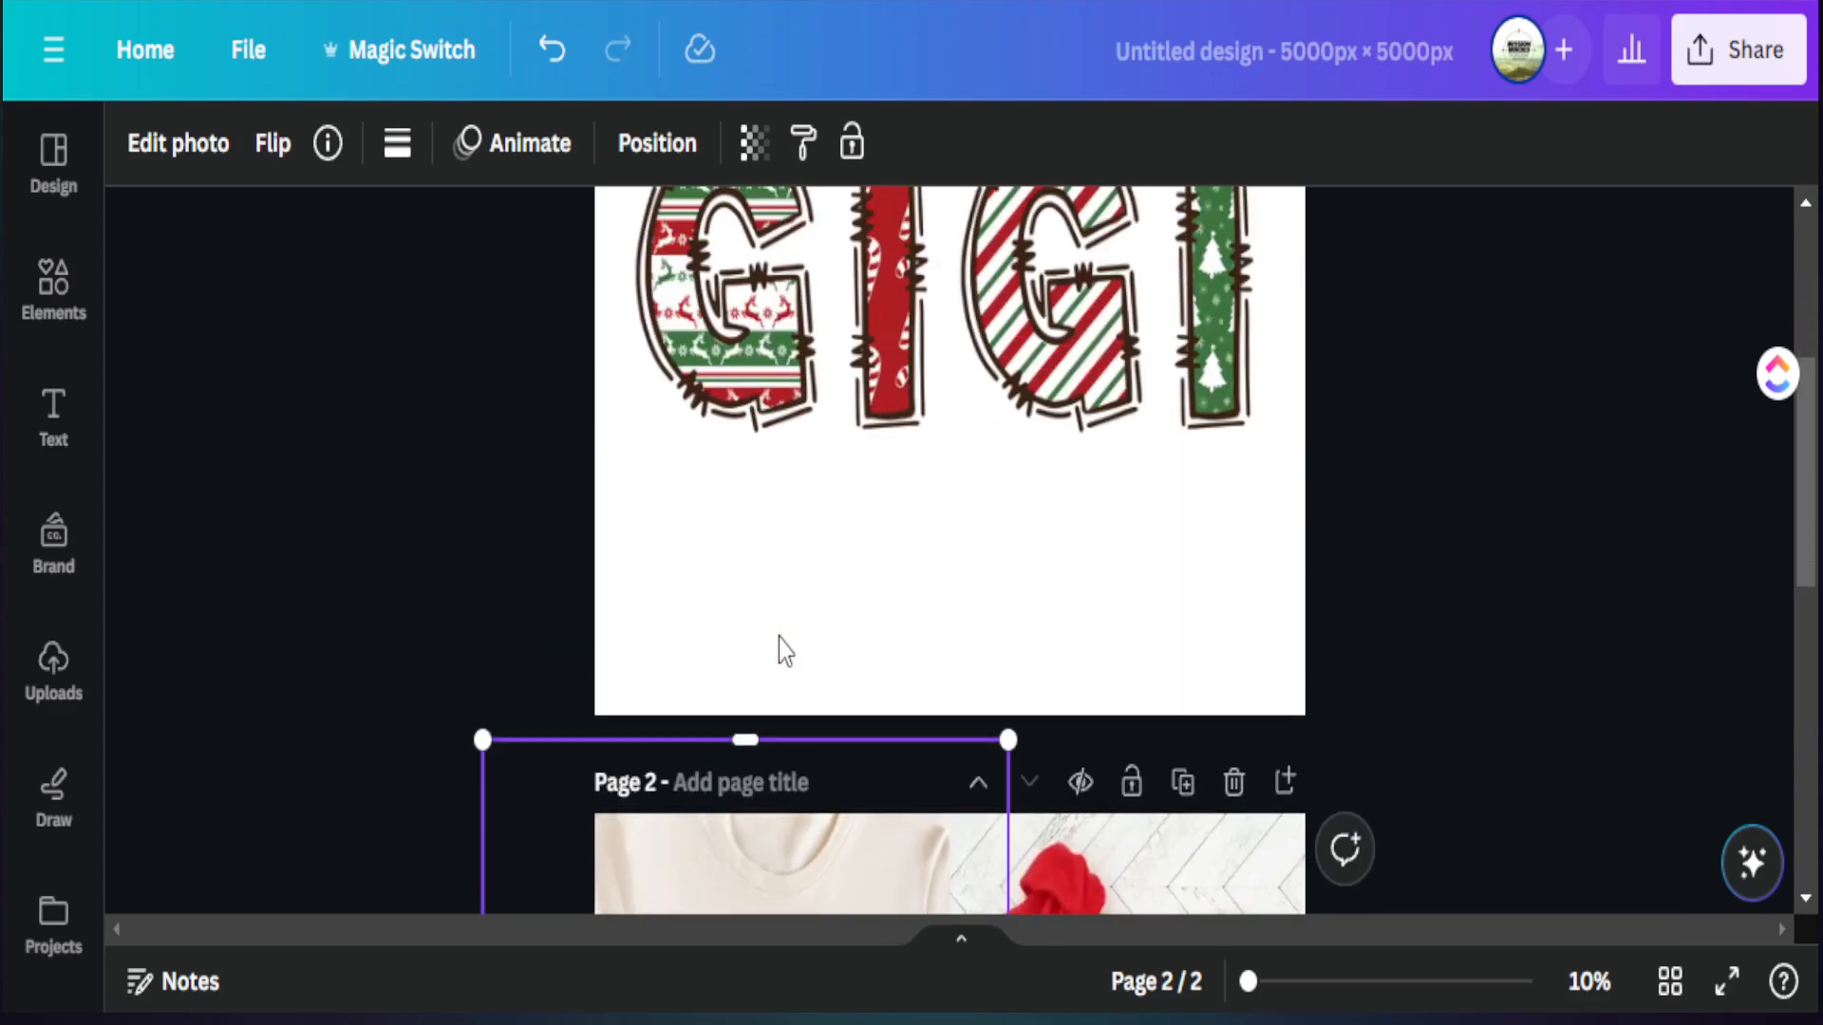
scroll(767, 588, "down", 5)
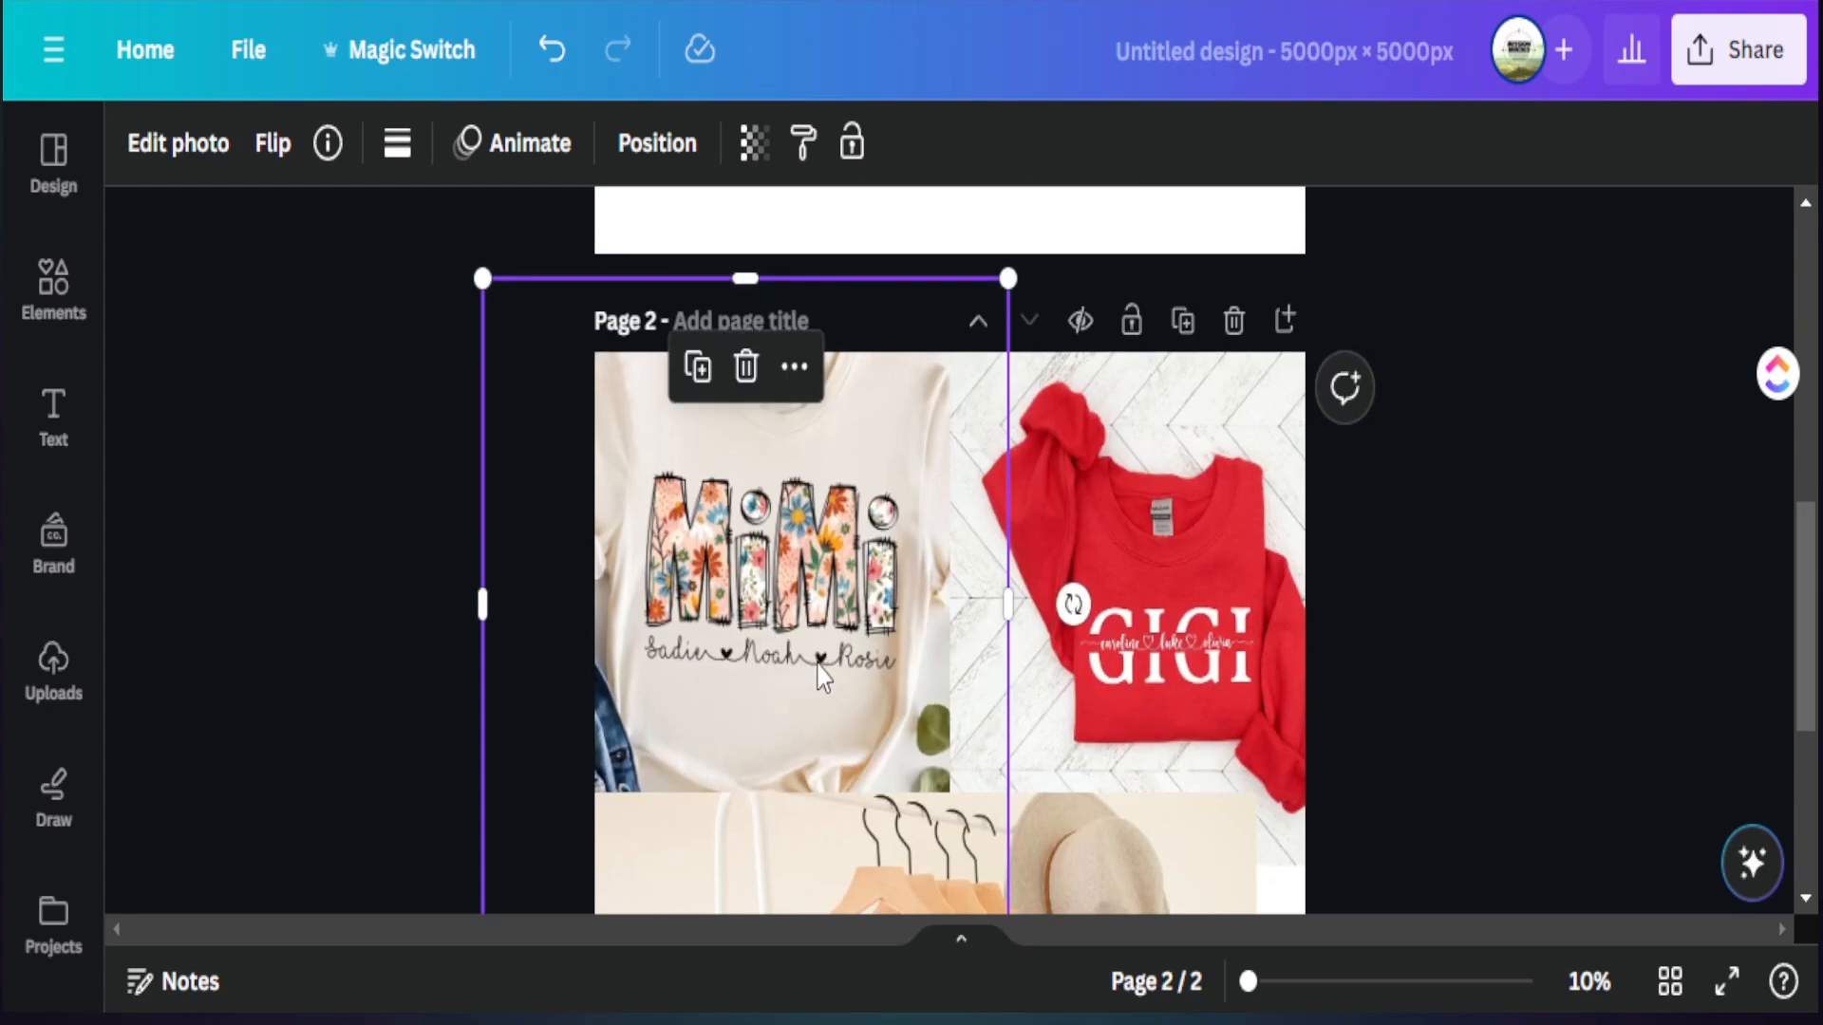
scroll(814, 671, "up", 5)
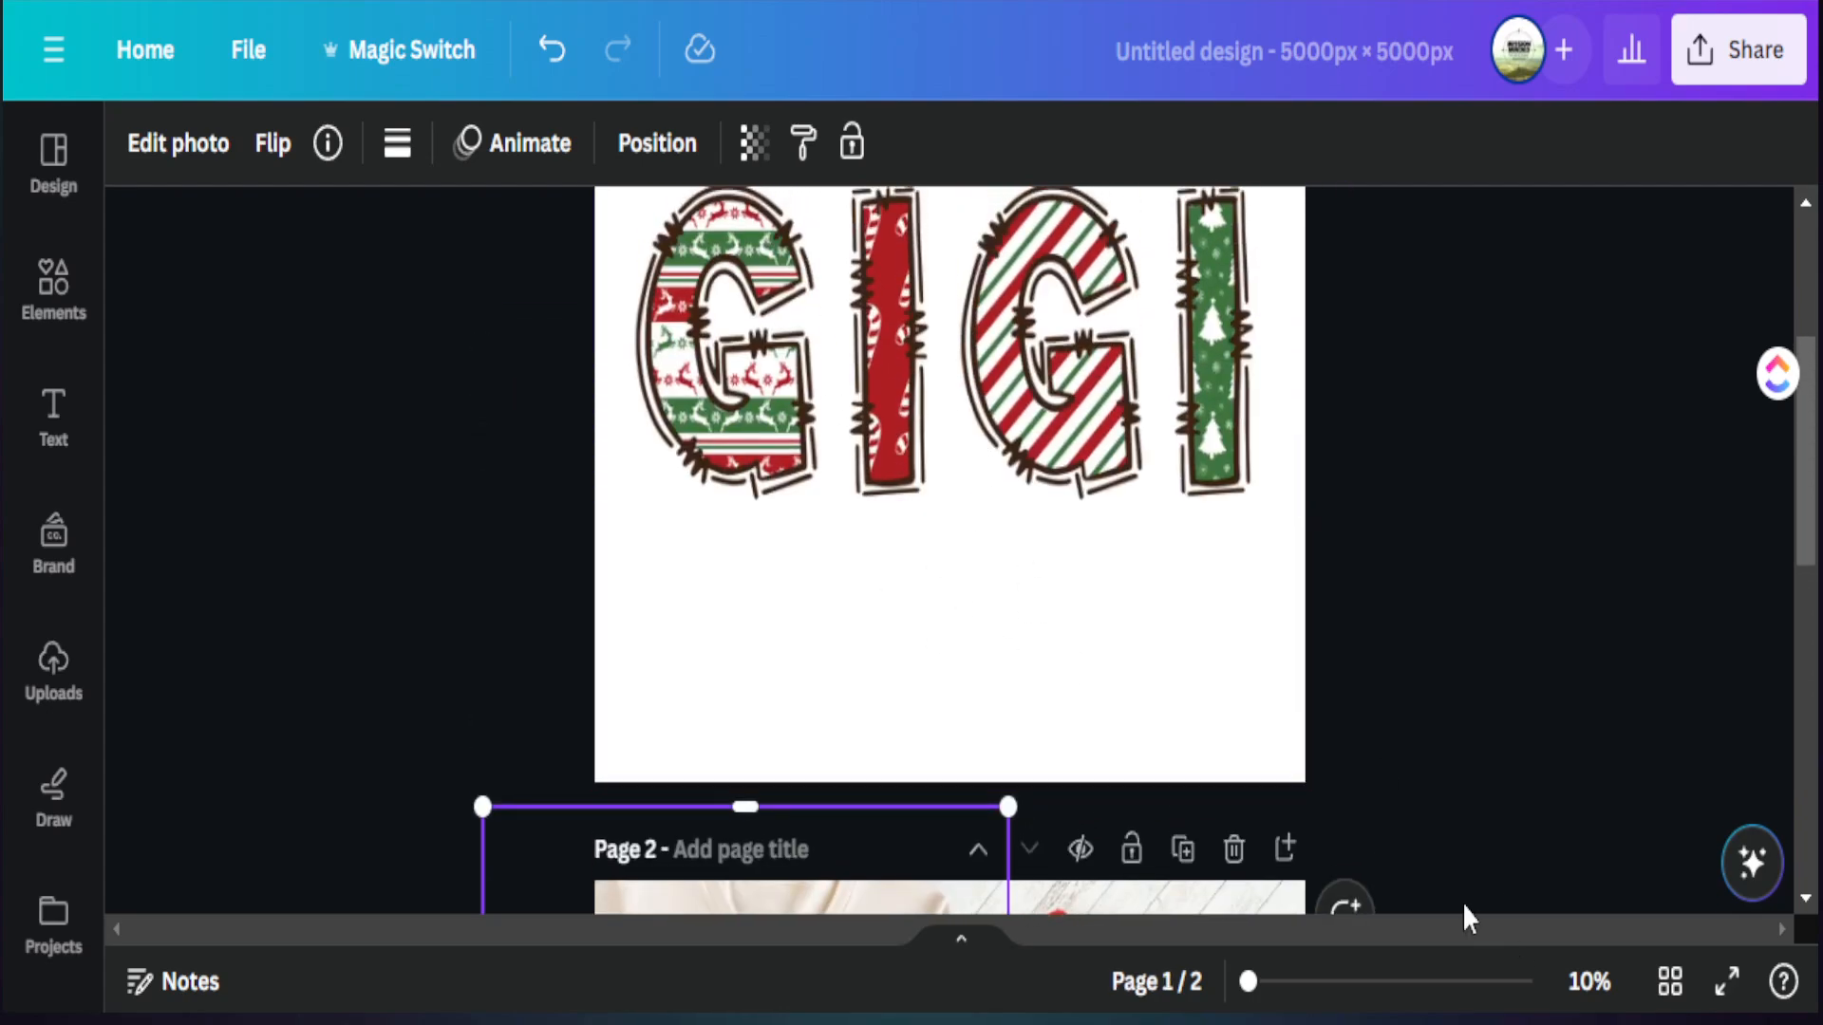
left_click(987, 655)
scroll(988, 655, "up", 1)
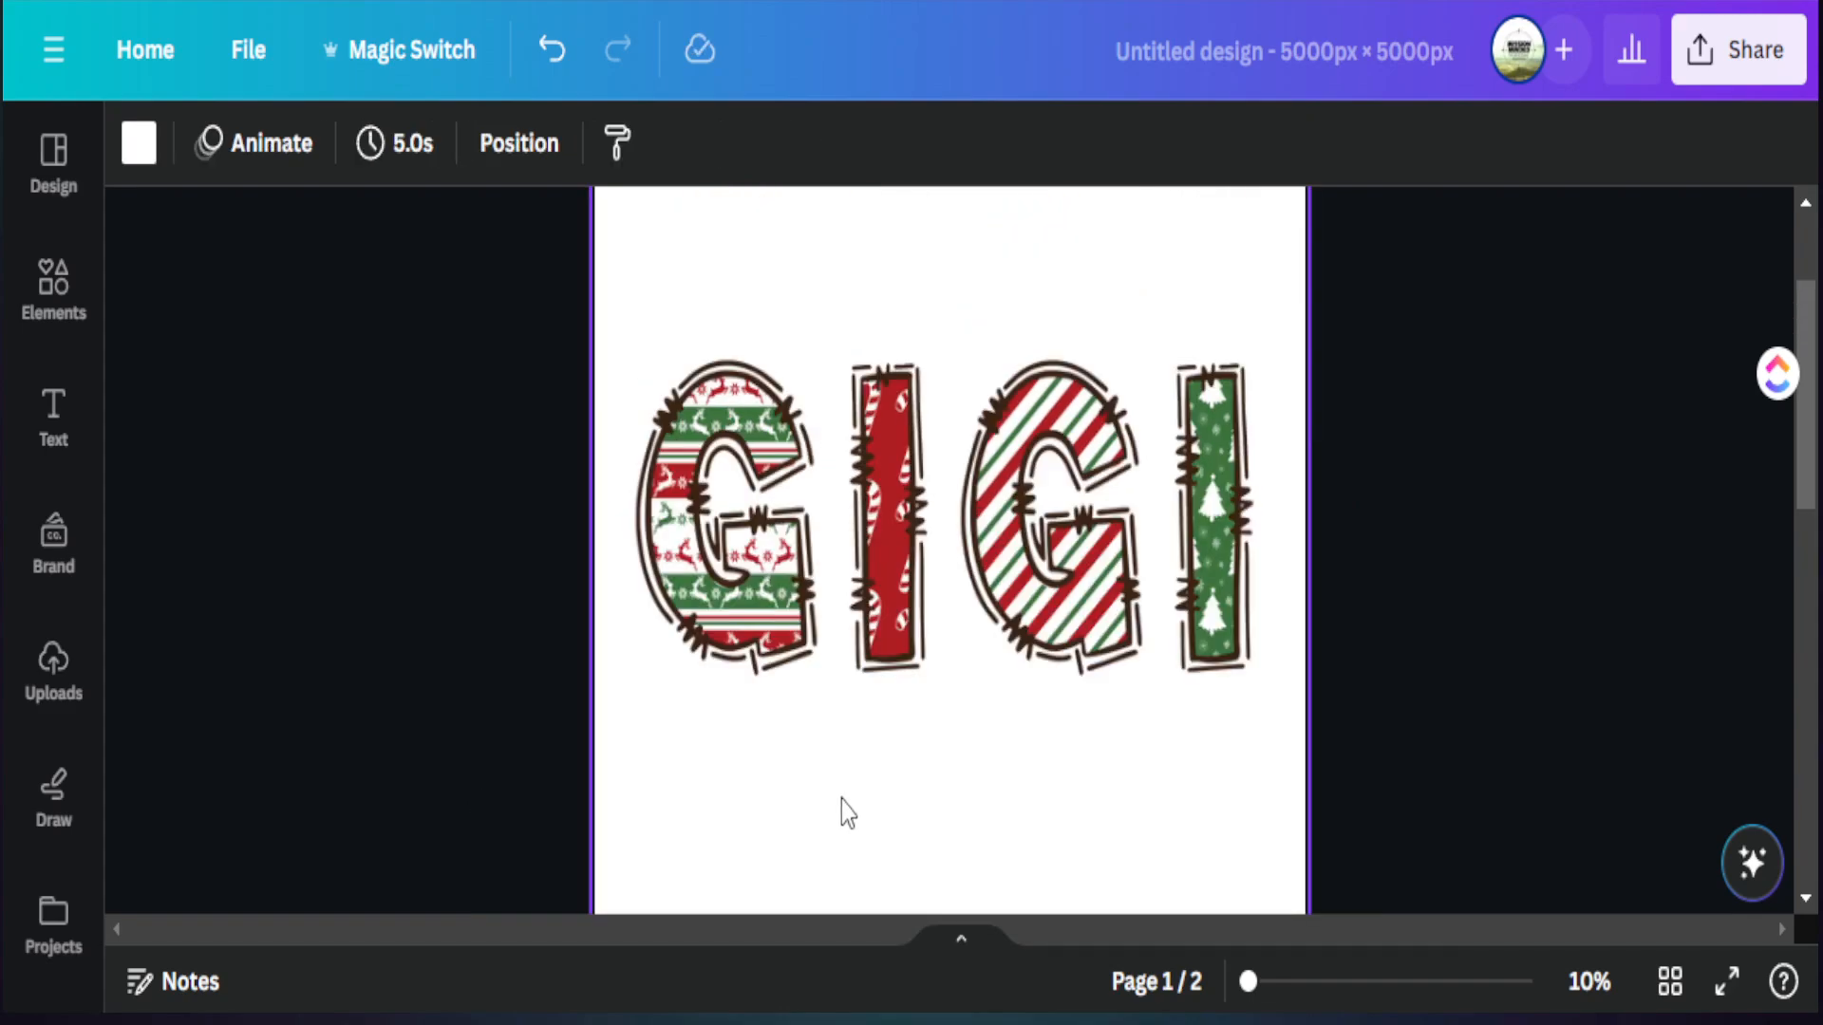
key("t")
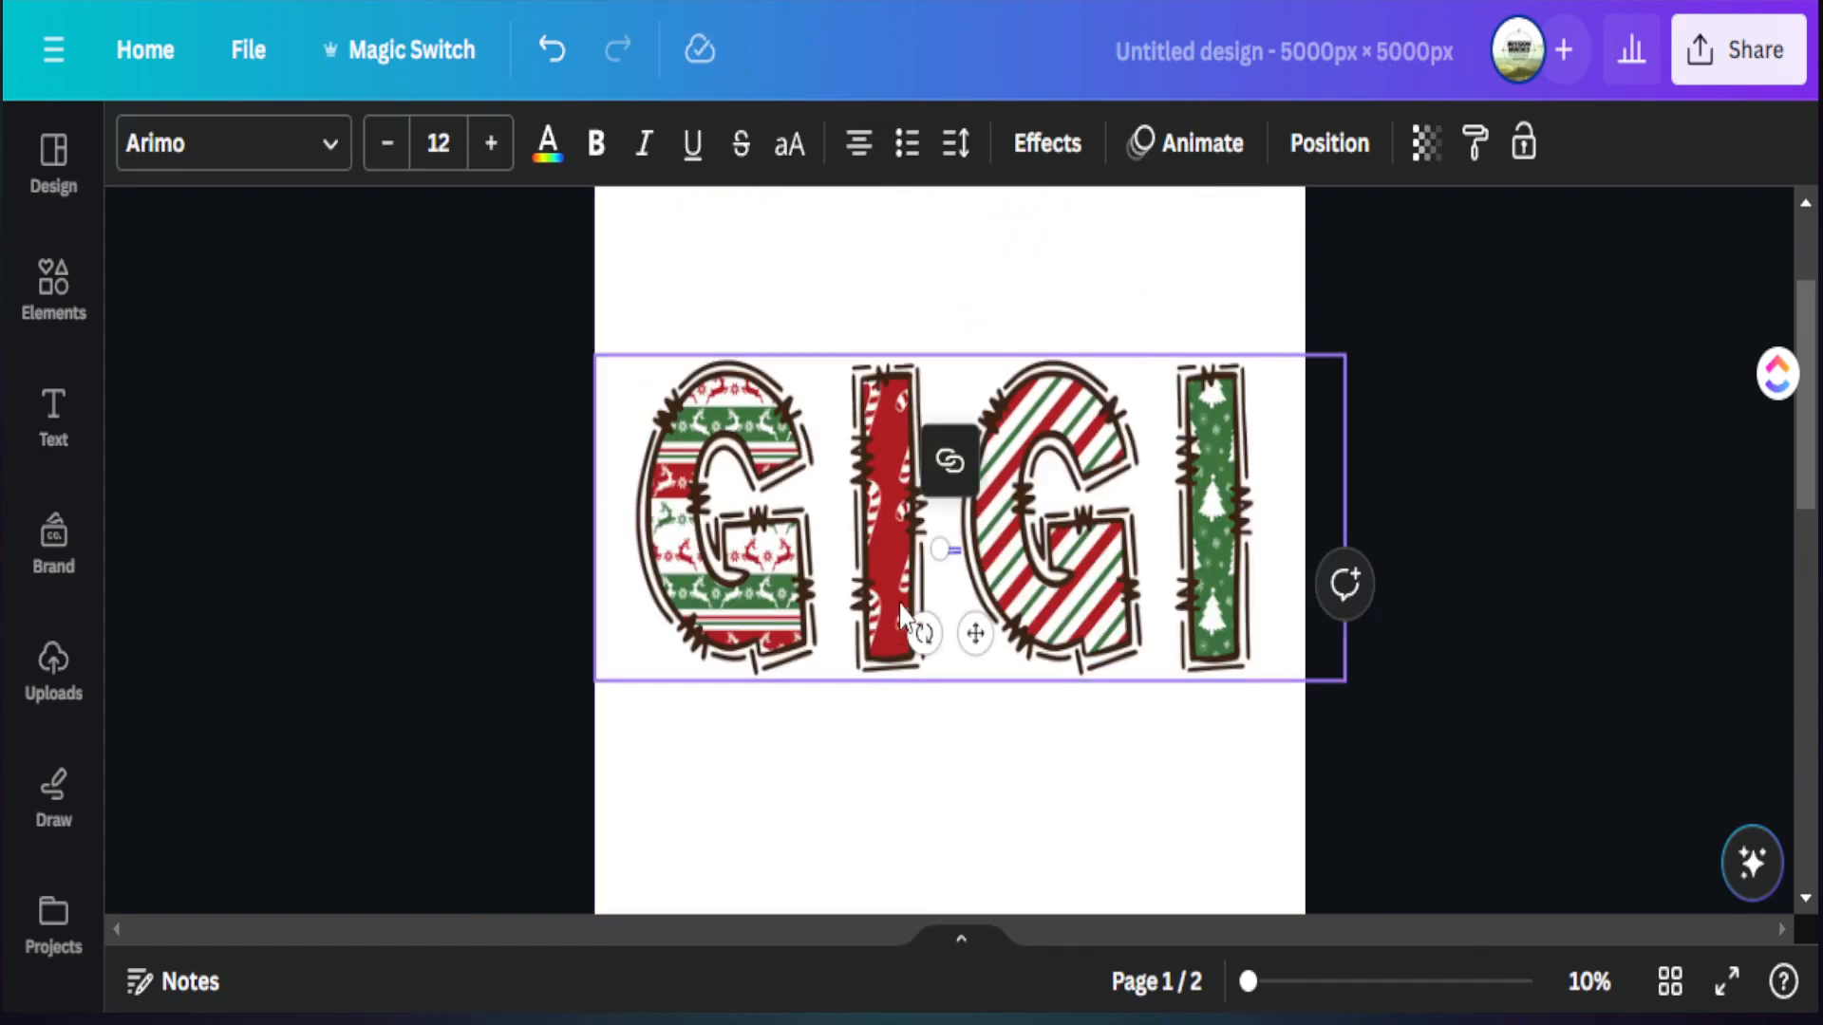
left_click_drag(936, 528, 488, 480)
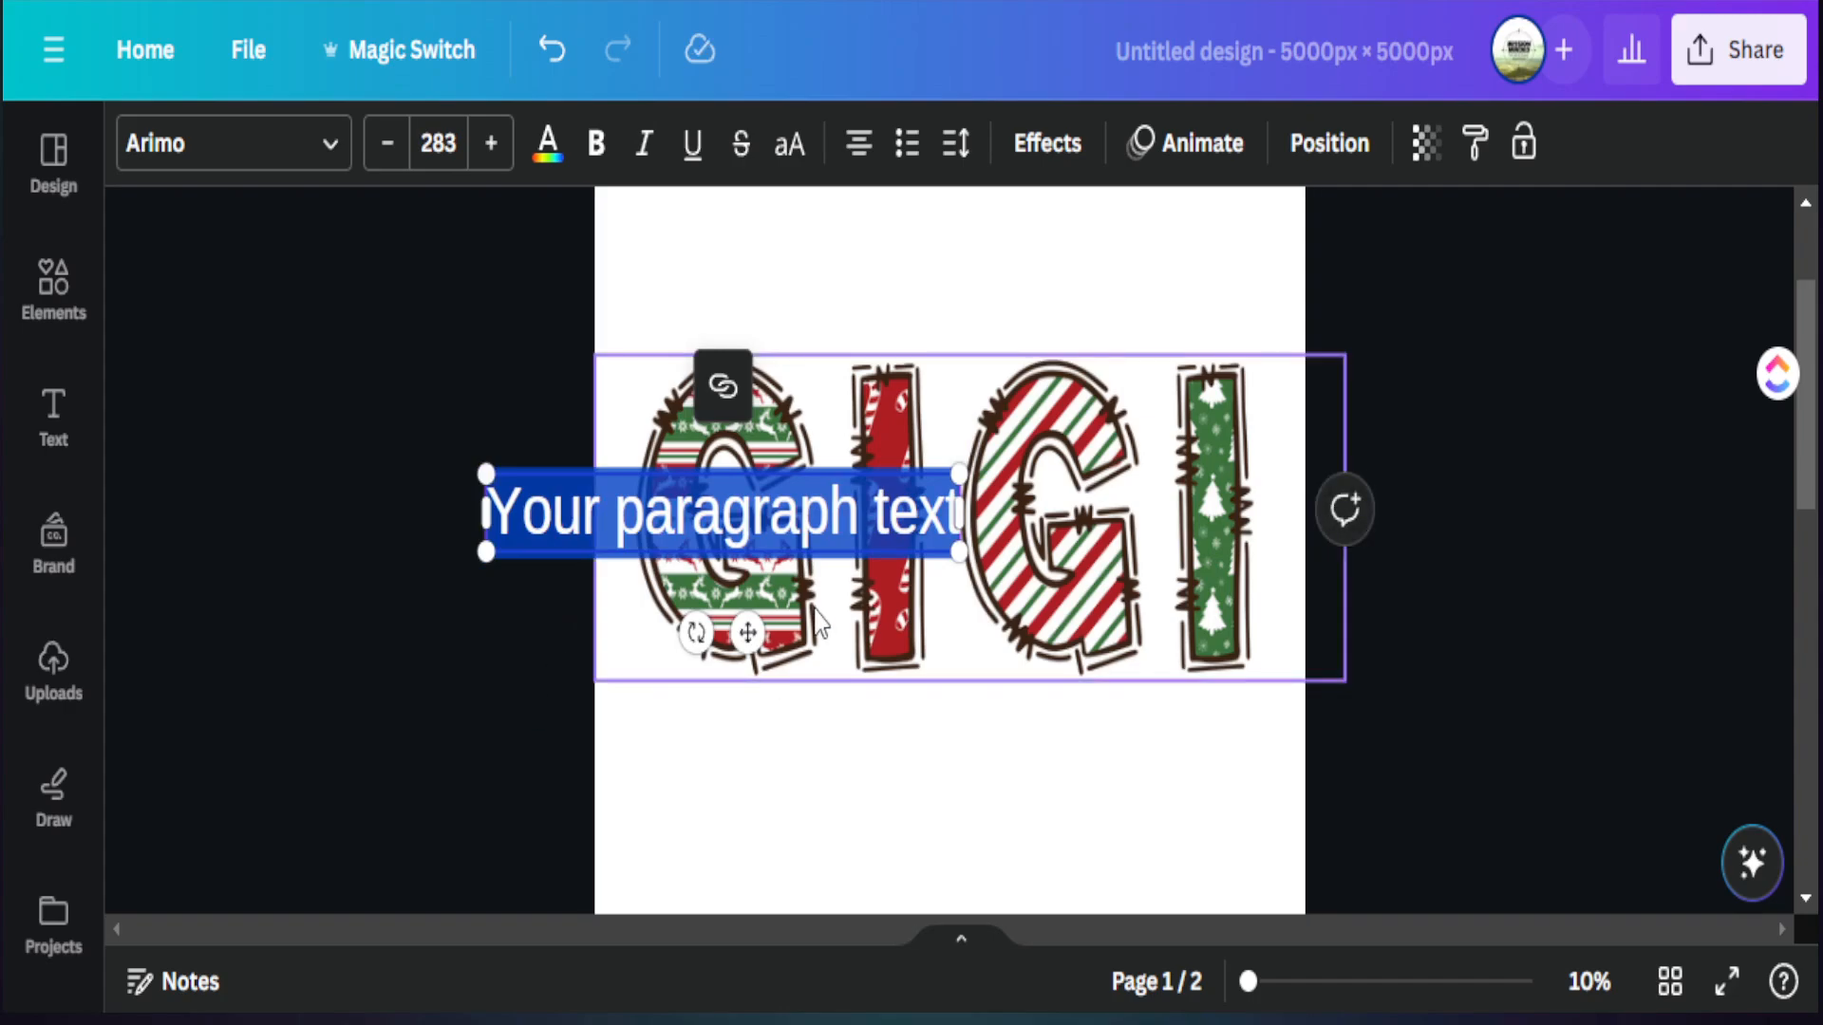
left_click_drag(753, 631, 996, 883)
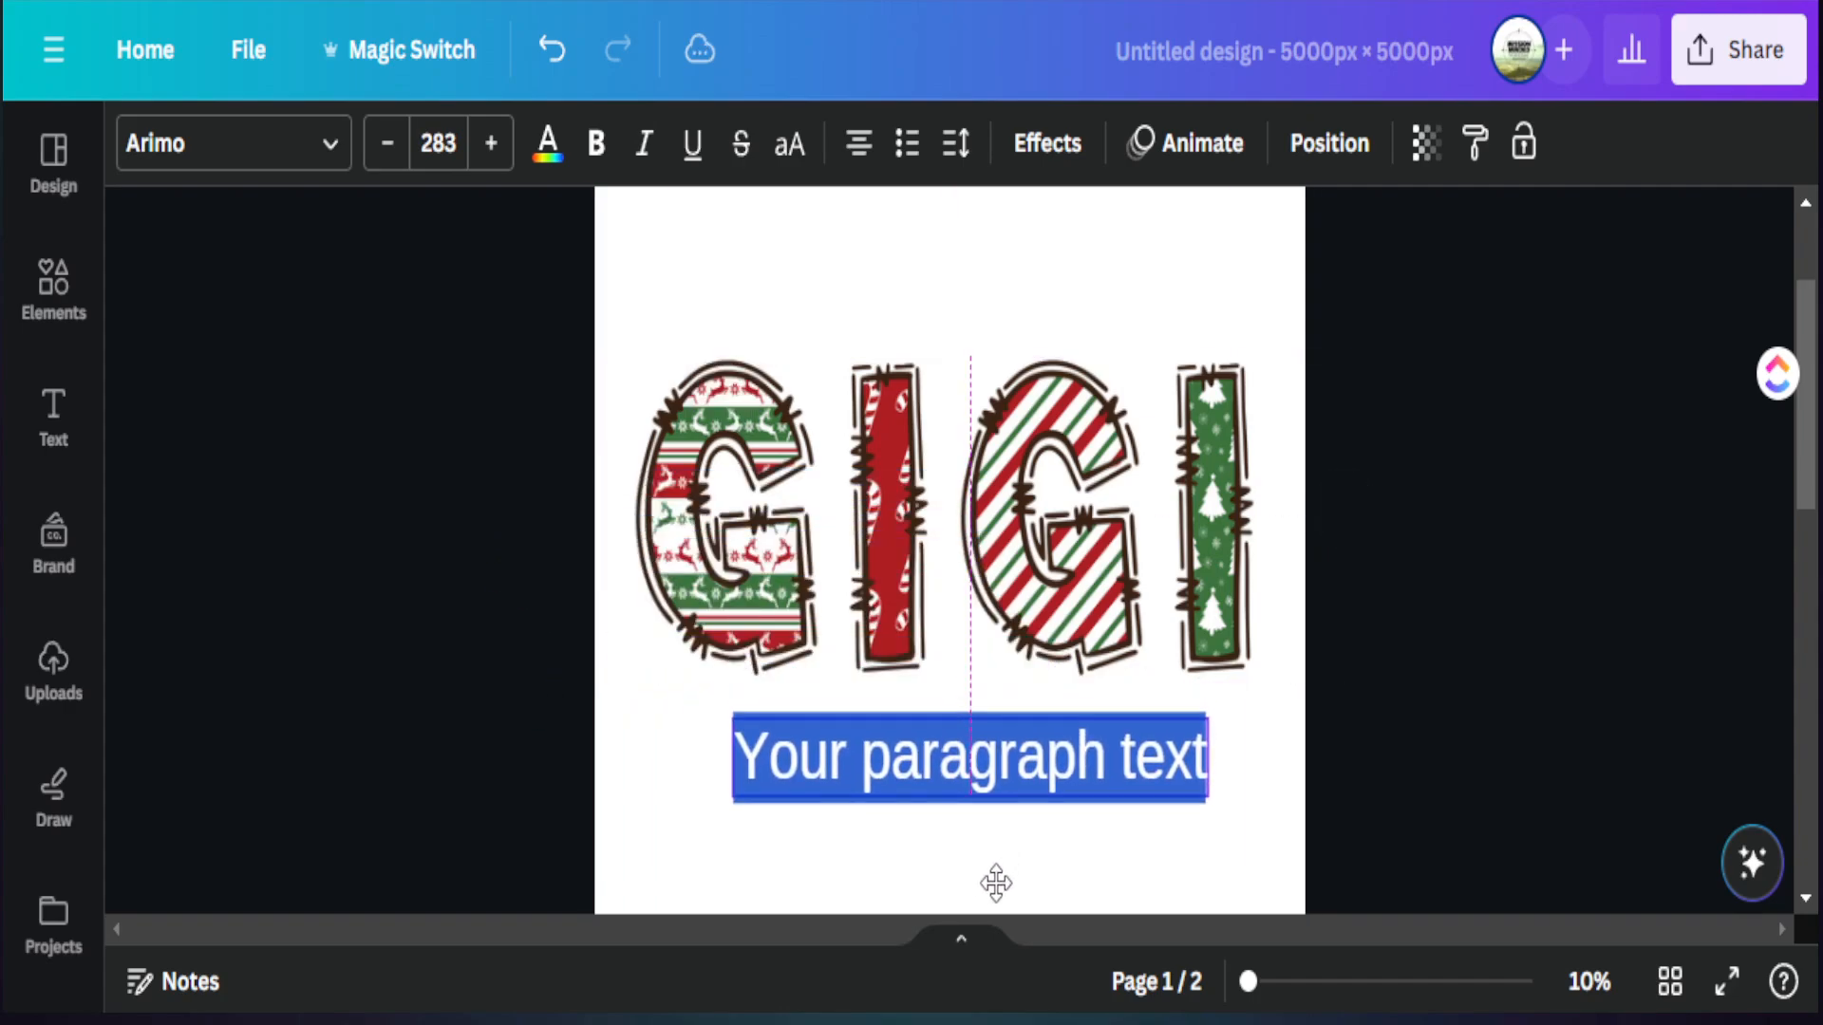
Change the placeholder text's font to Balistany Regular and deselect it
left_click(317, 161)
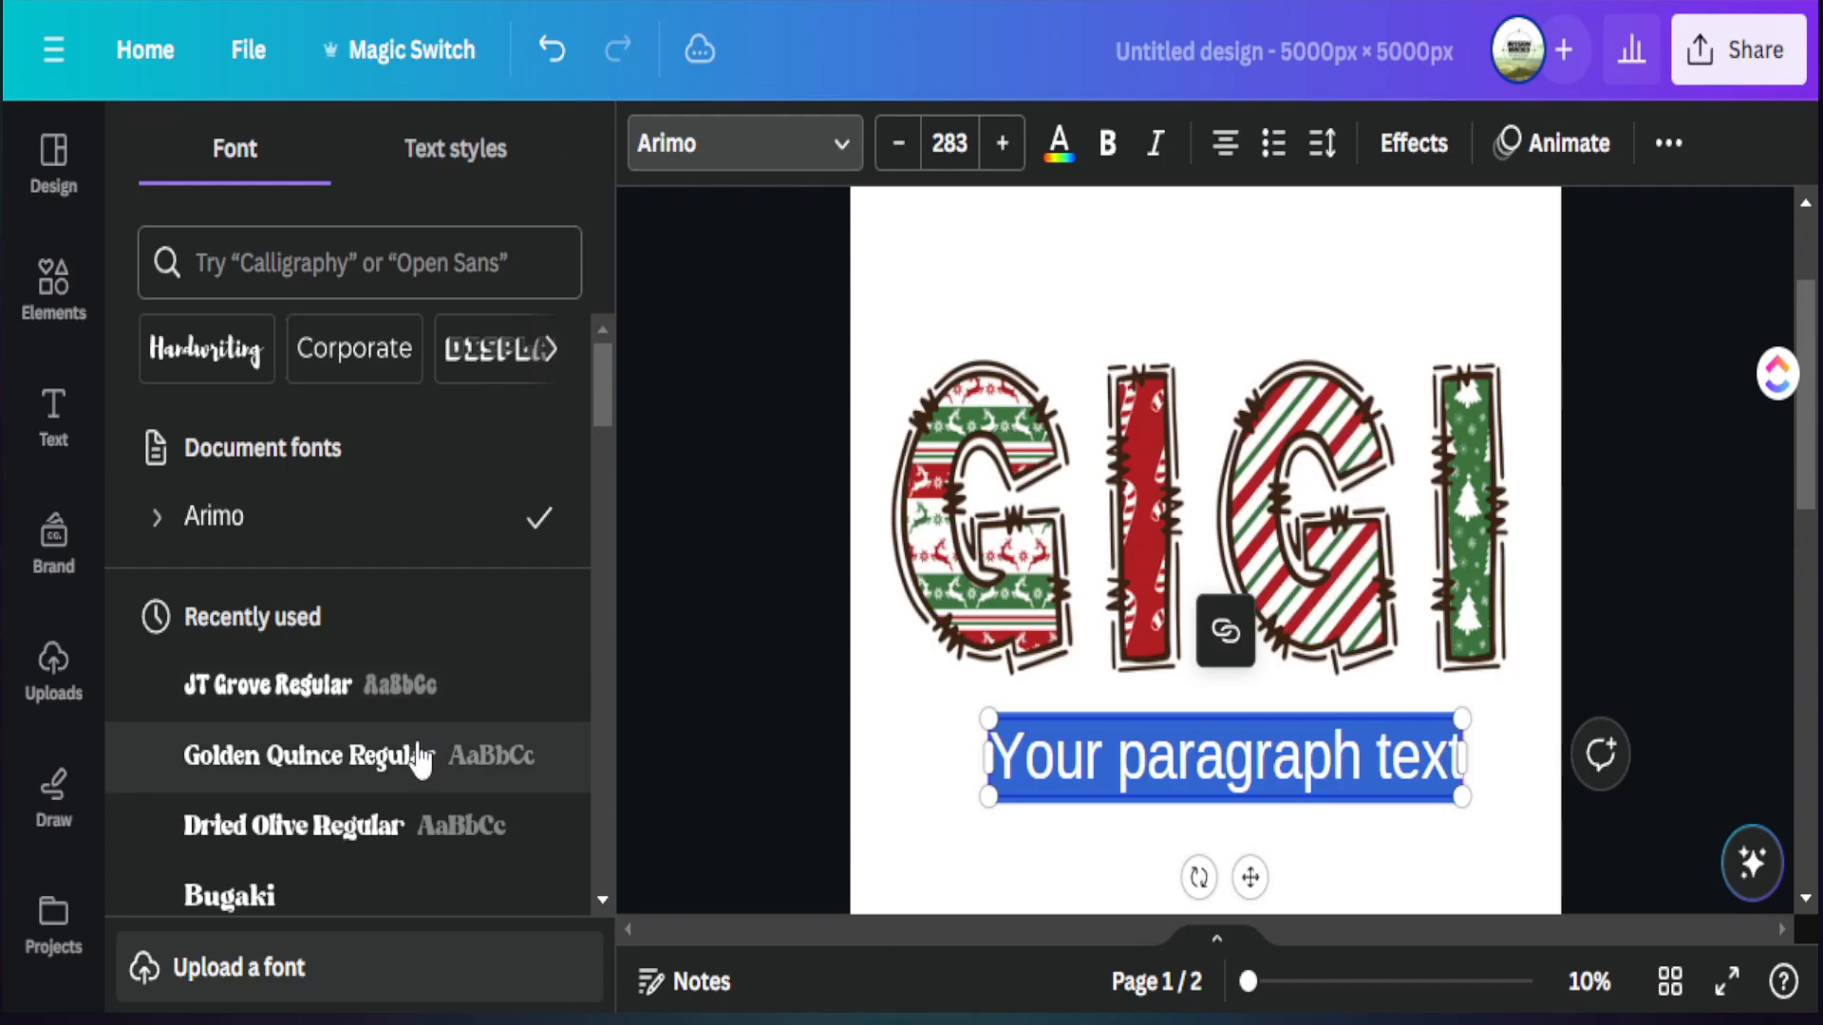
scroll(386, 704, "down", 4)
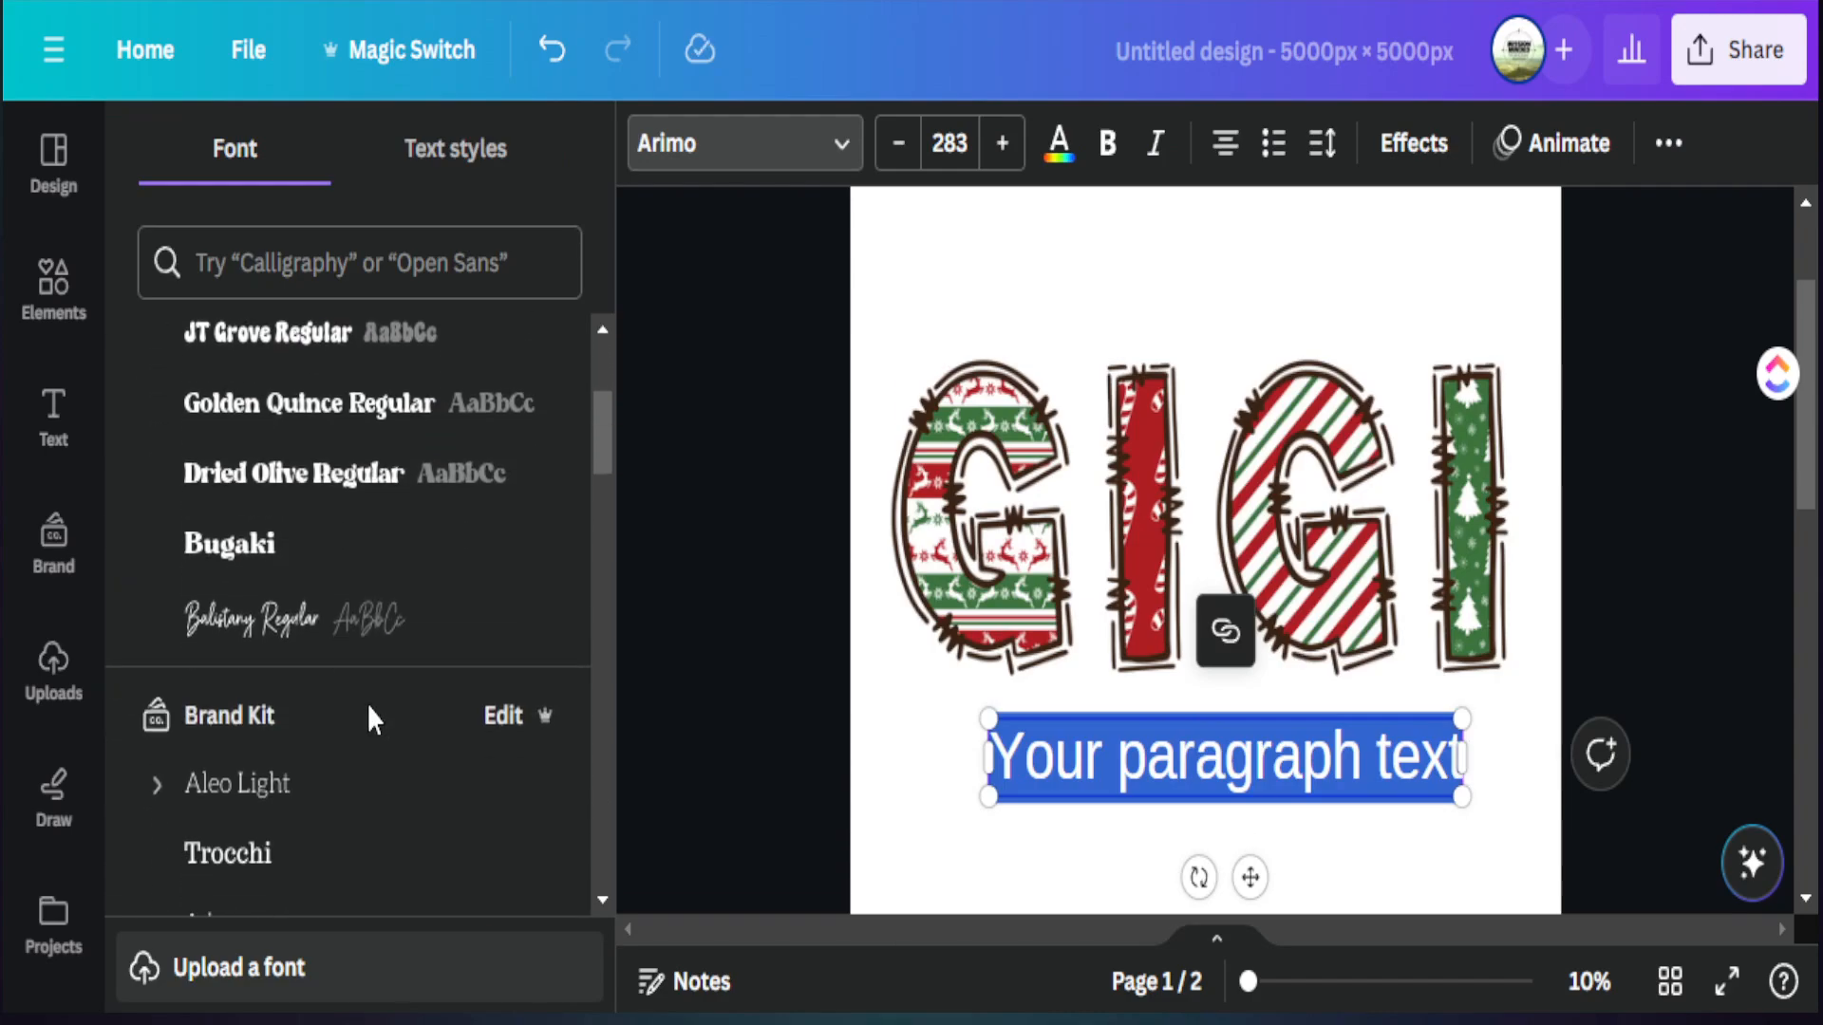
left_click(245, 622)
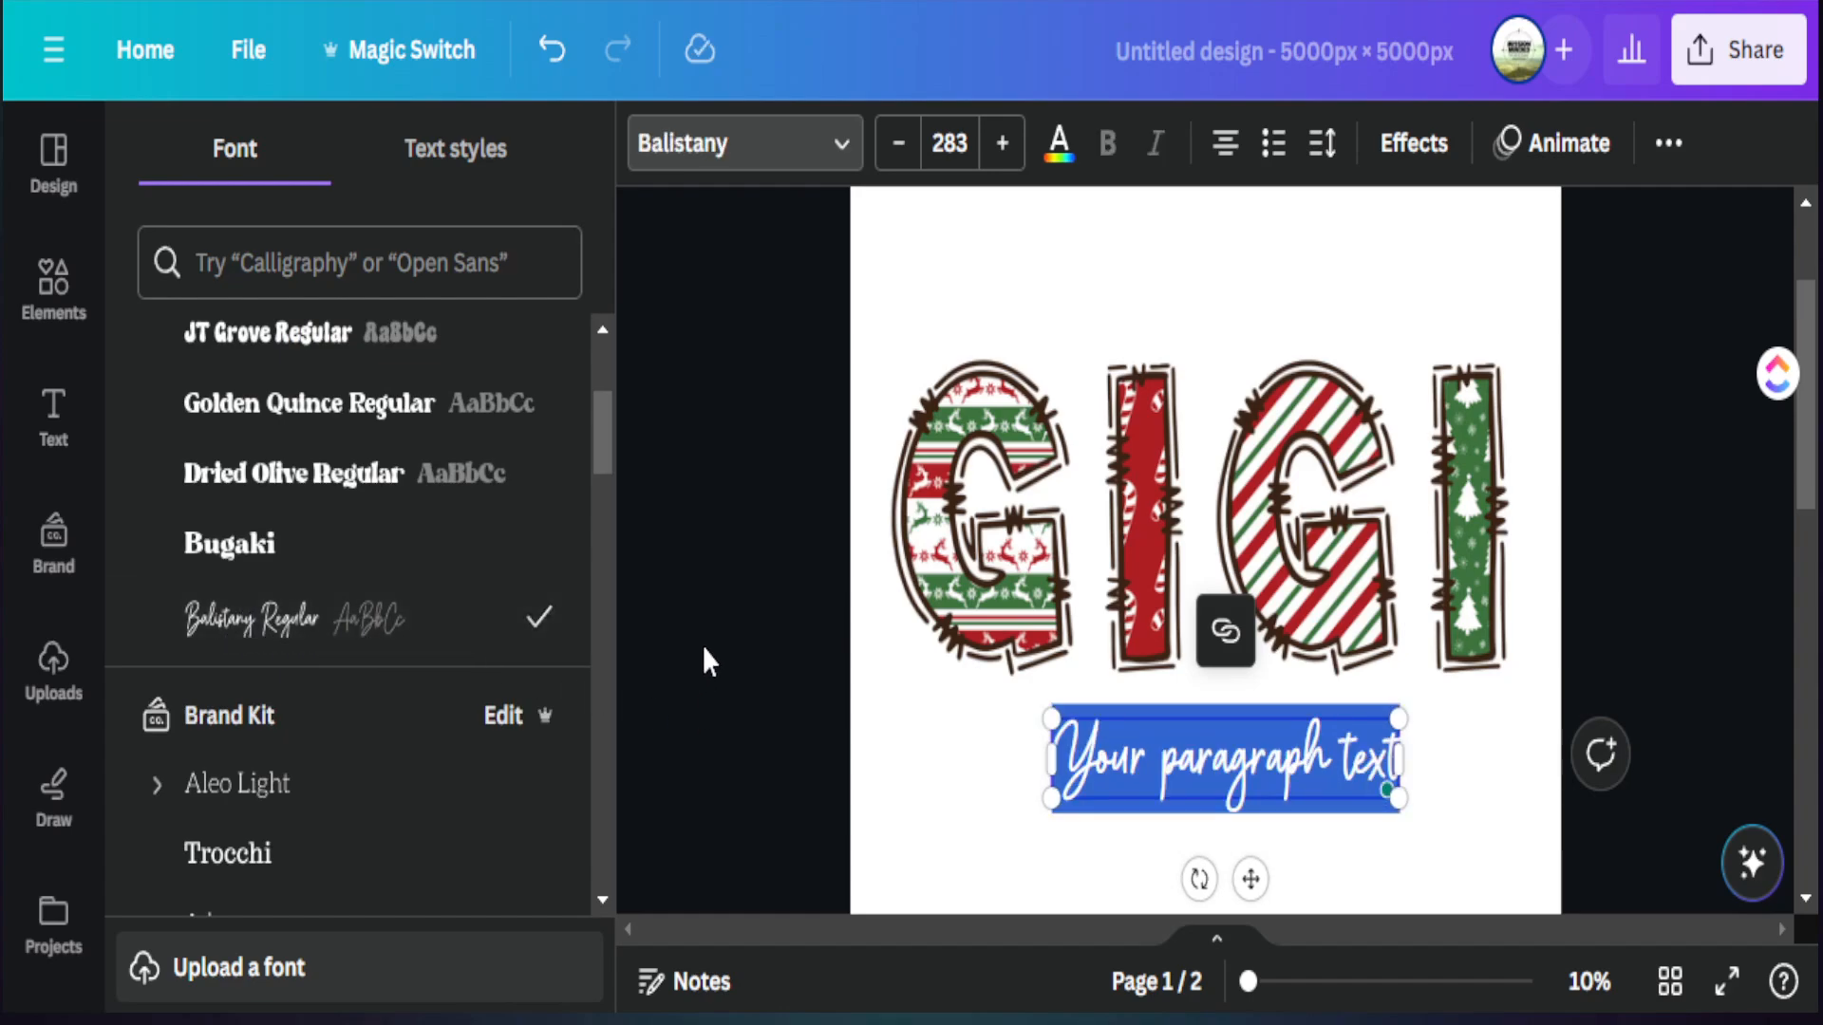
left_click(695, 644)
left_click(511, 737)
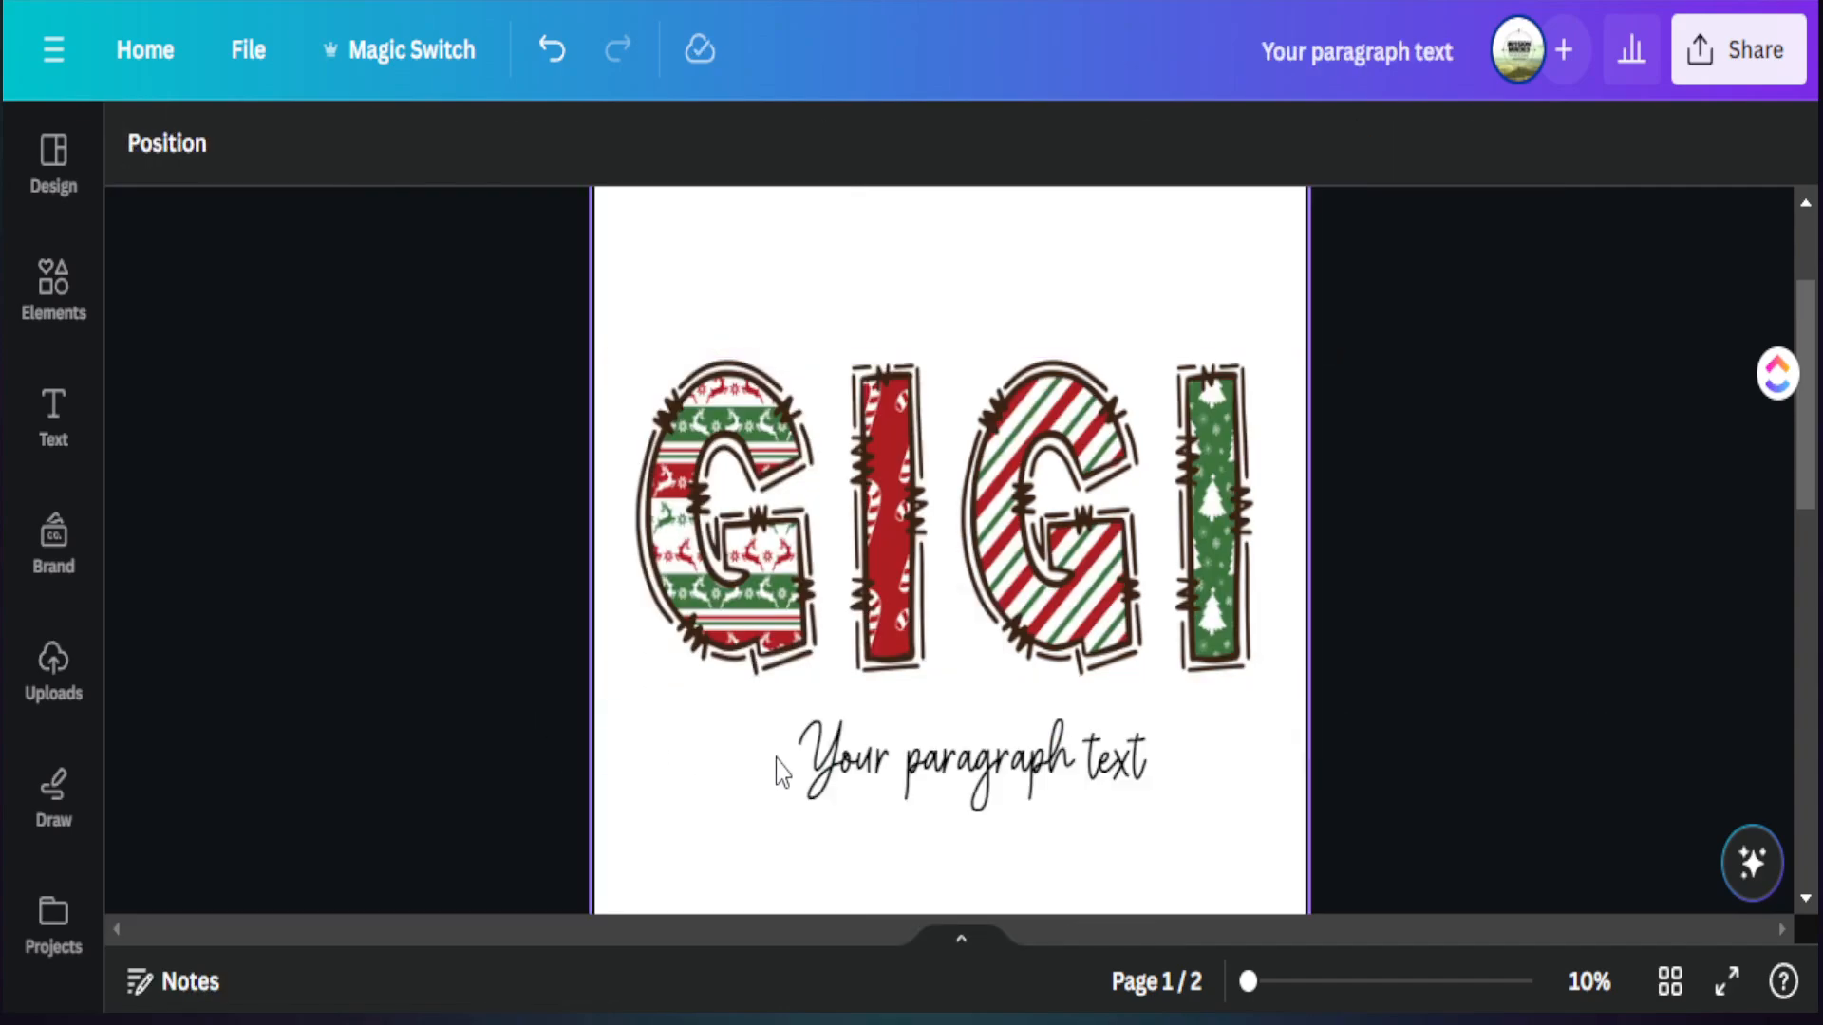
Replace the placeholder with three separate first-name texts at about size 398, spaced out in a row beneath the GIGI letters
left_click(870, 775)
left_click(836, 774)
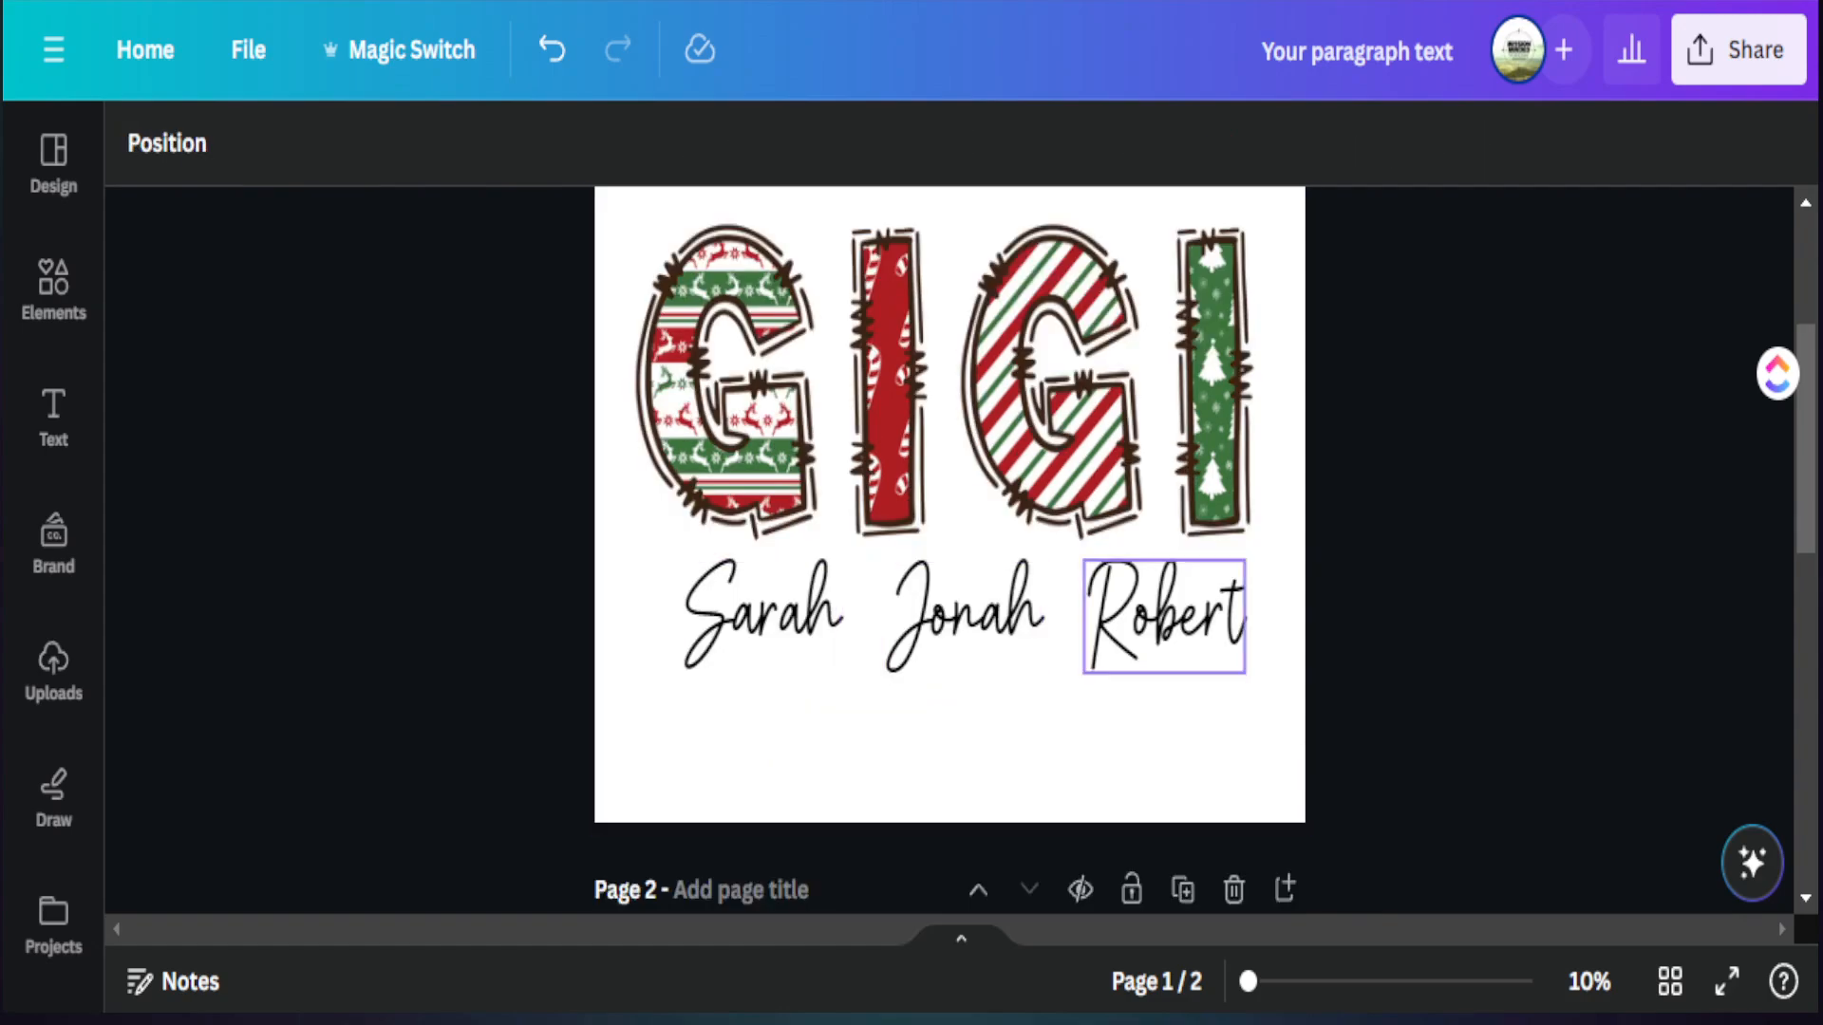
left_click(1268, 707)
left_click(1165, 642)
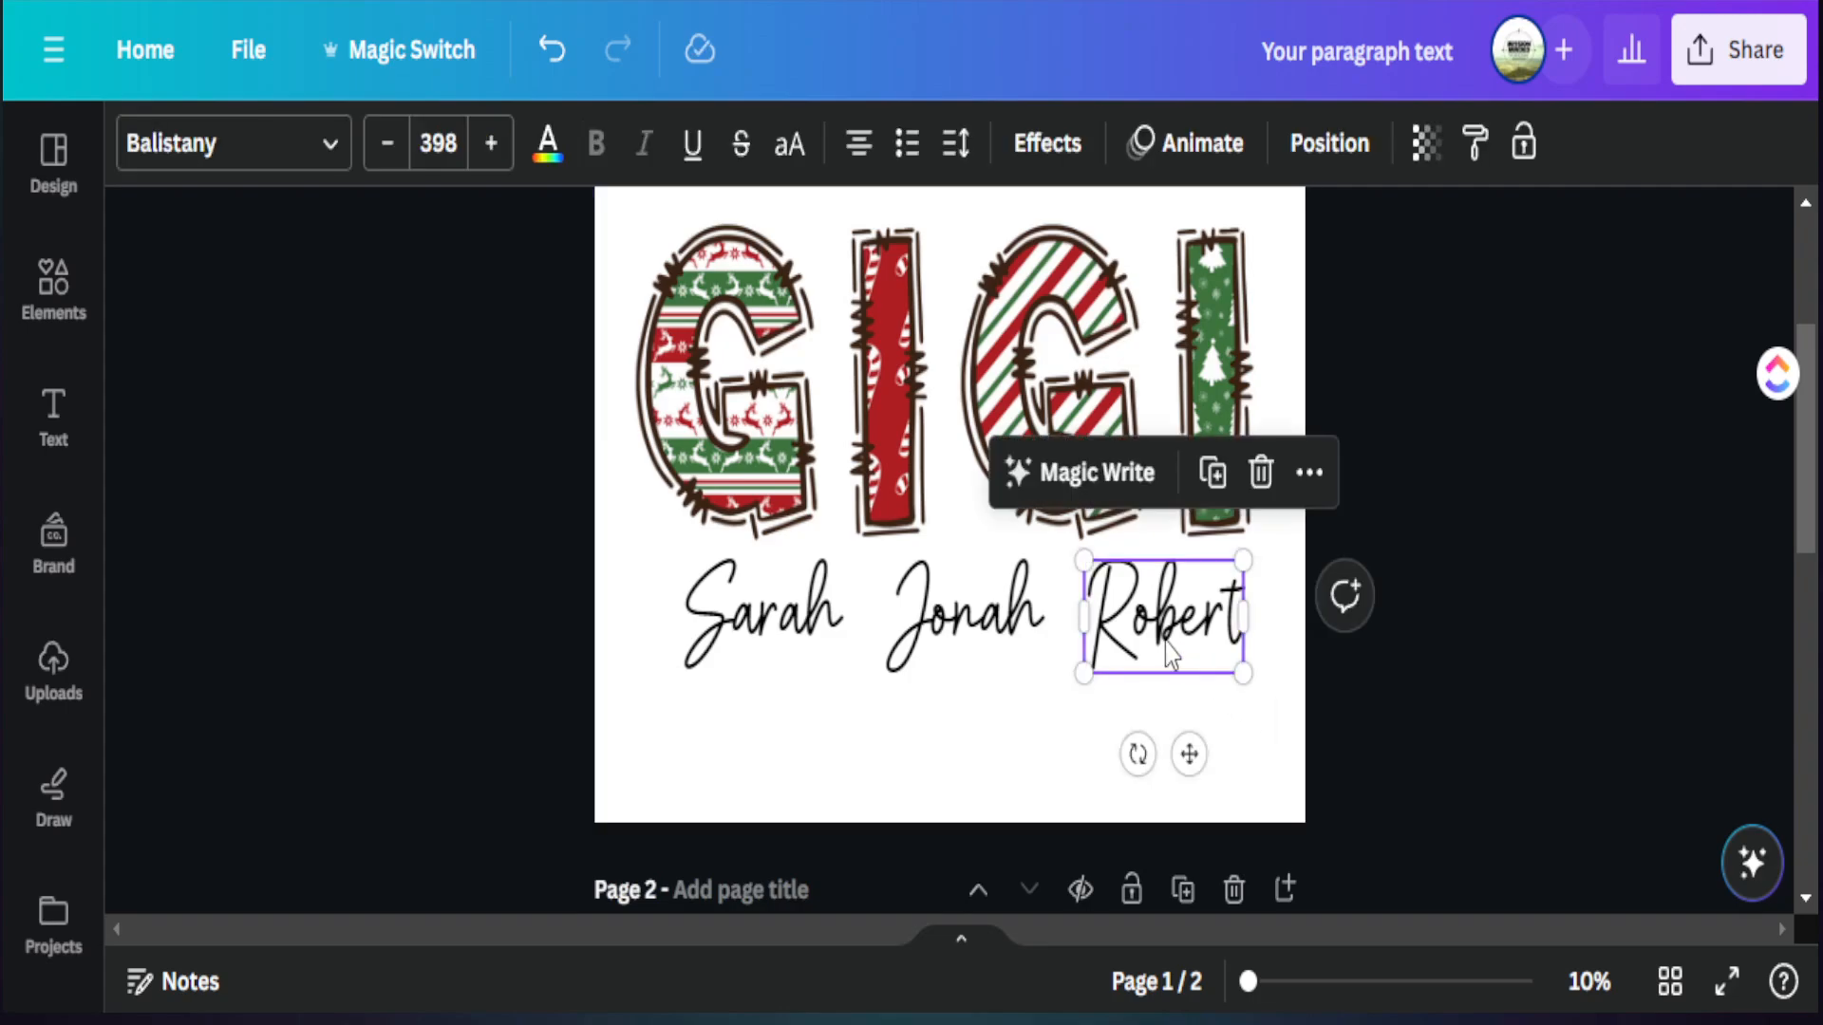
left_click(1283, 720)
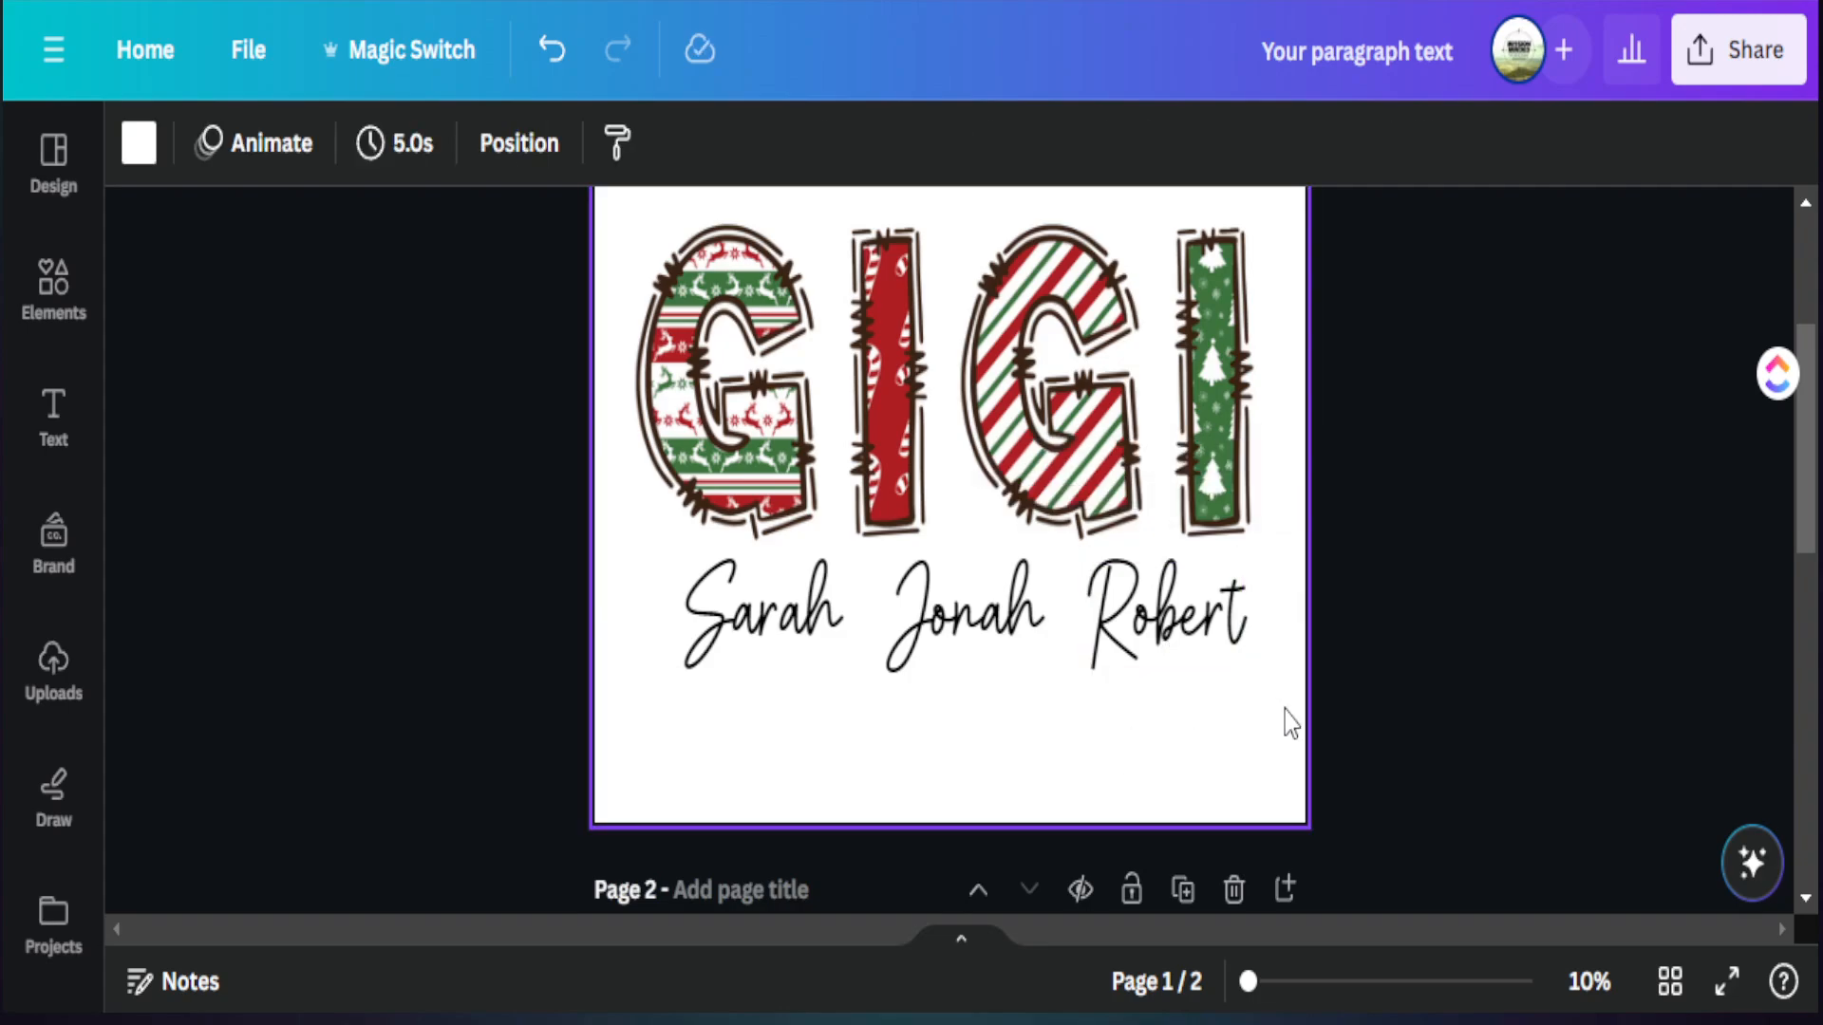
scroll(924, 821, "up", 2)
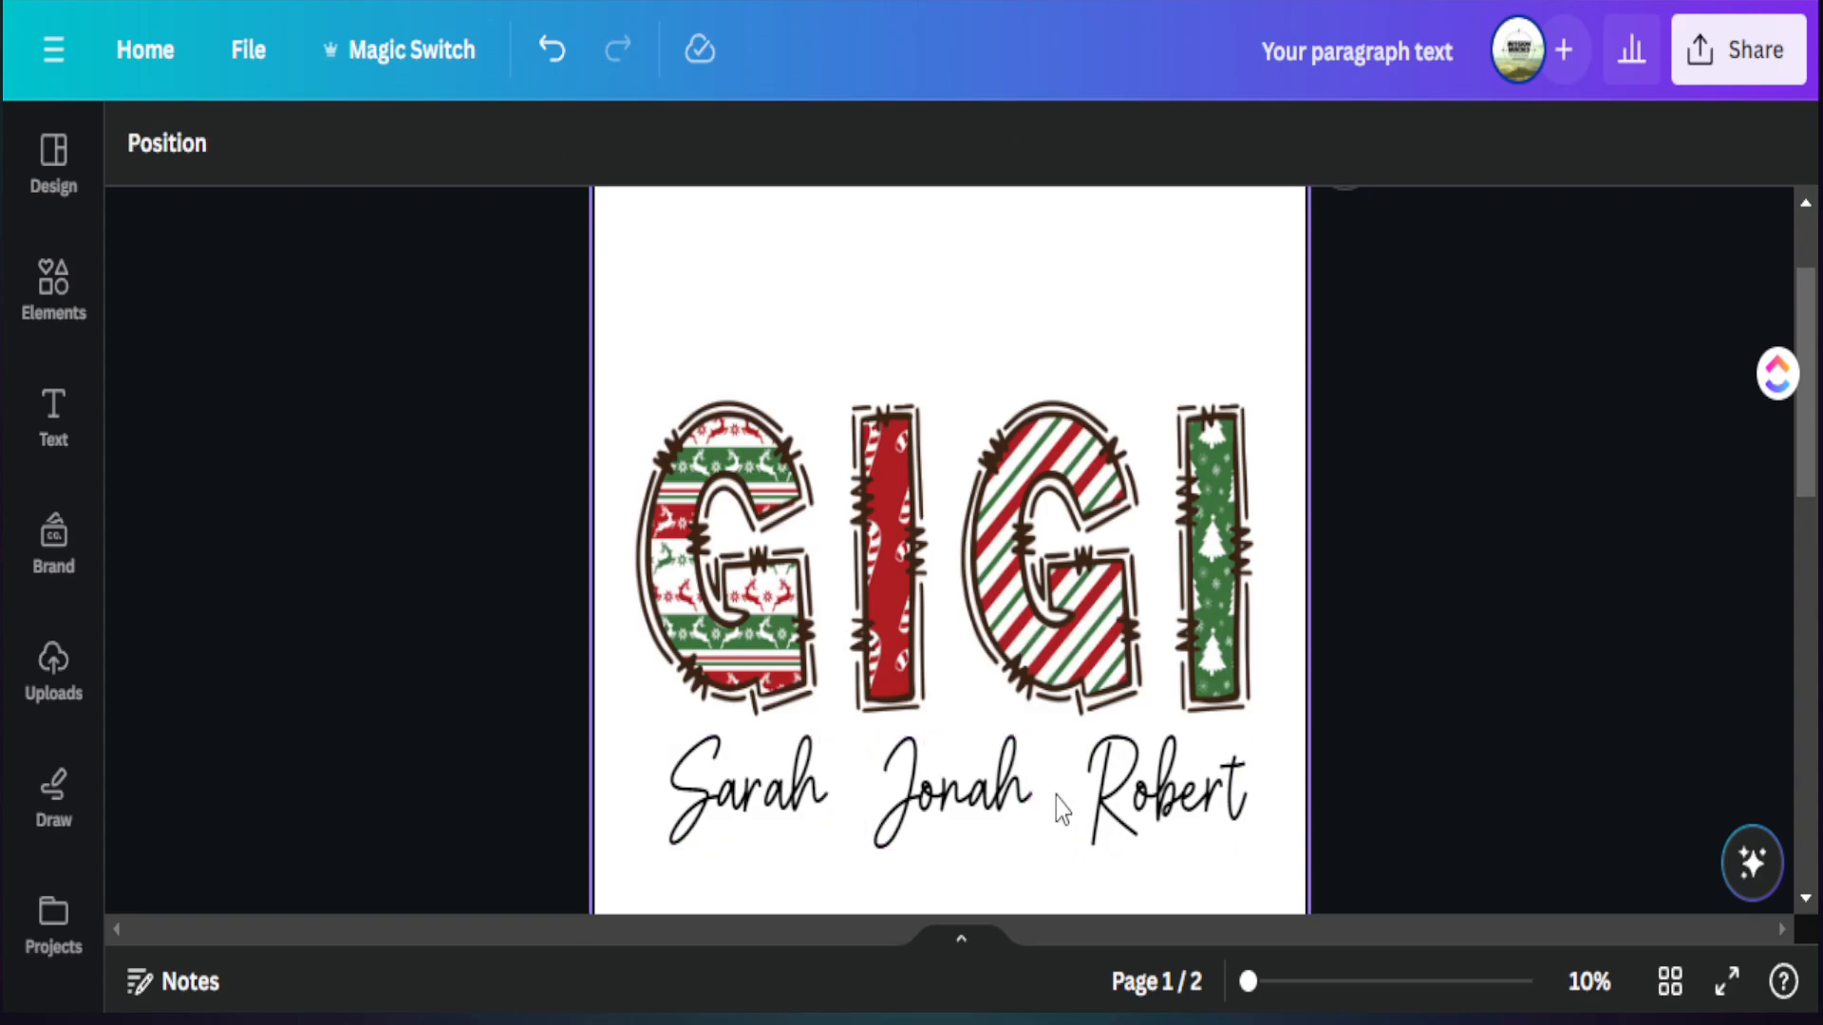
Search the elements library for "Christmas Presents"
left_click(53, 294)
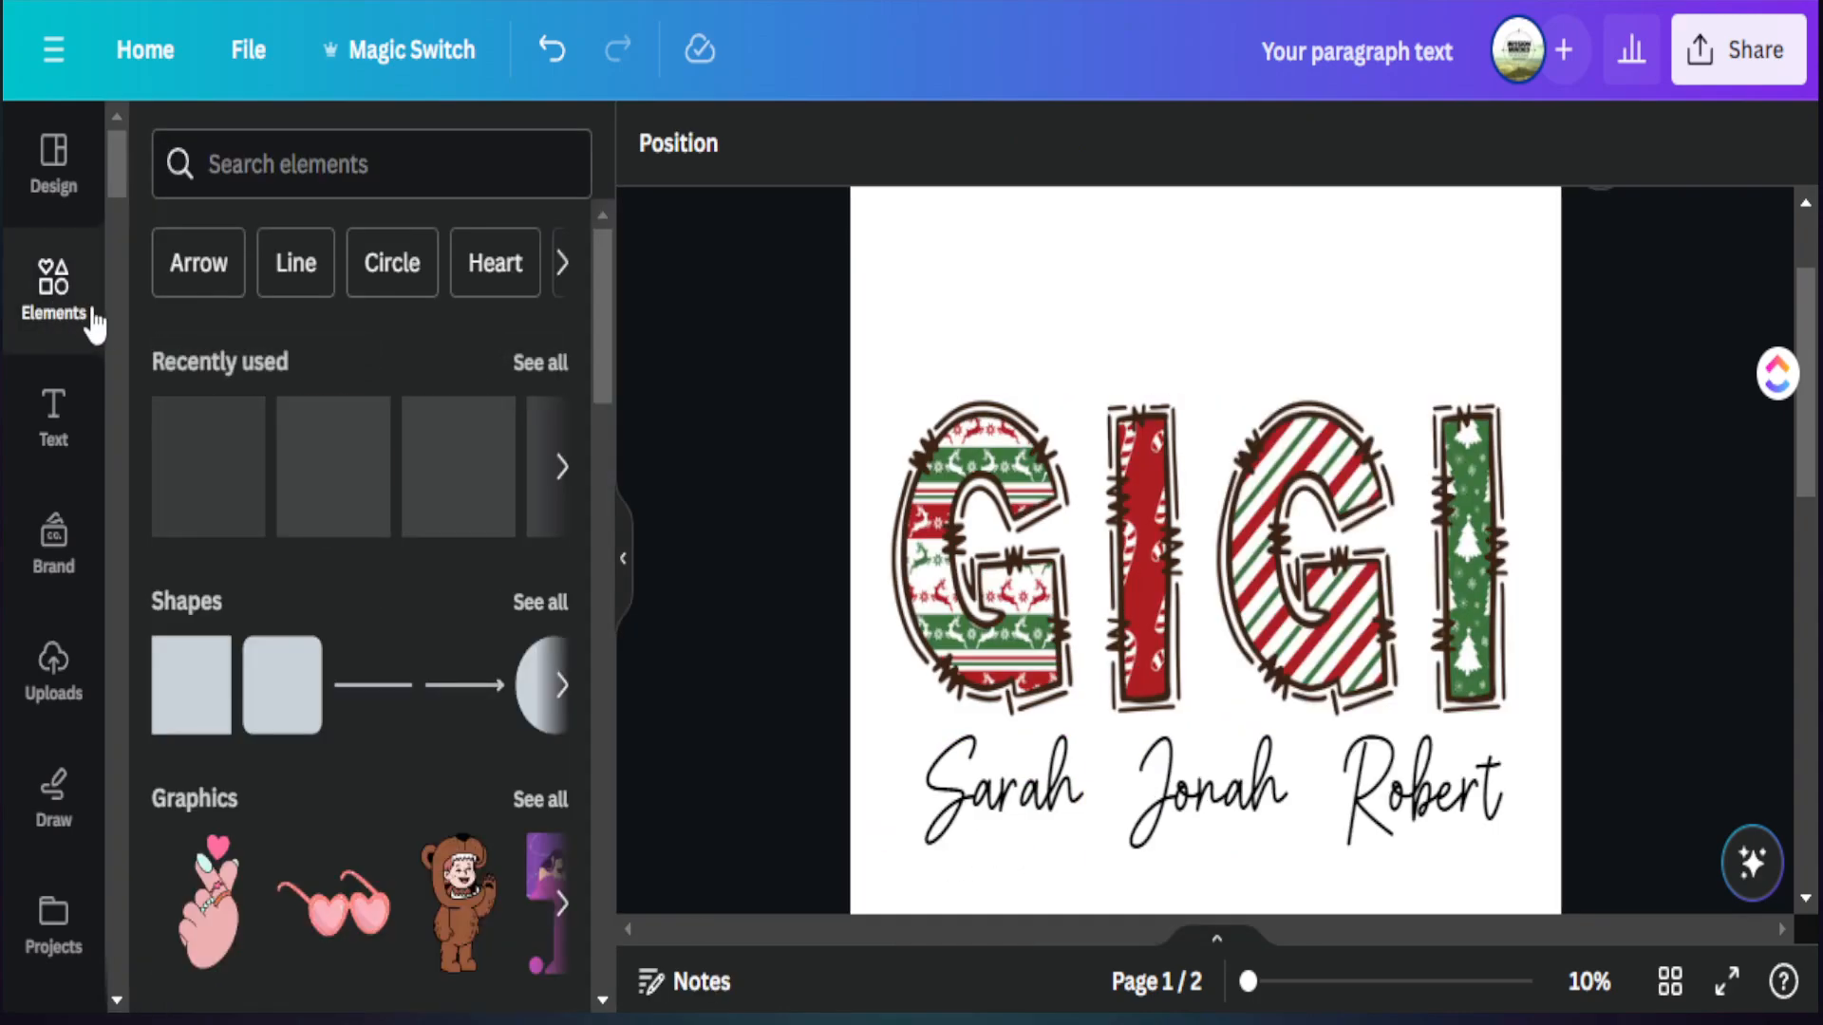
left_click(266, 171)
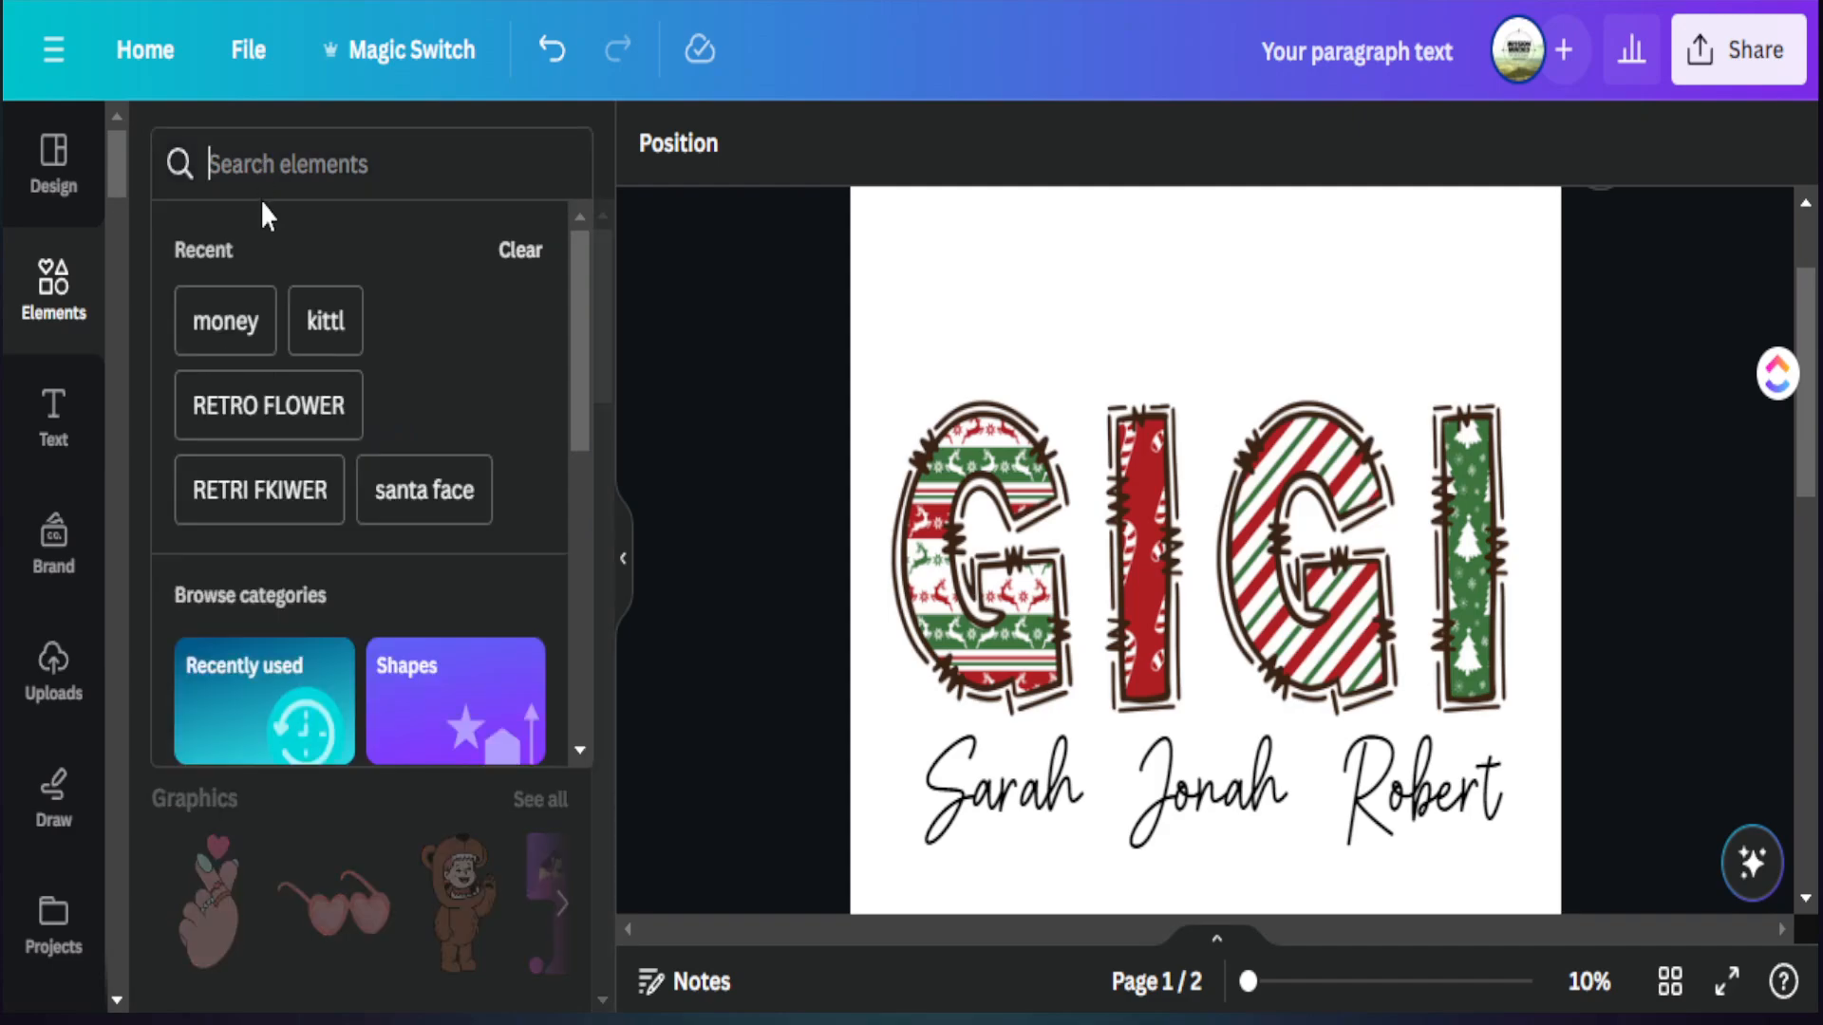
type("Christmas Presents")
key("Return")
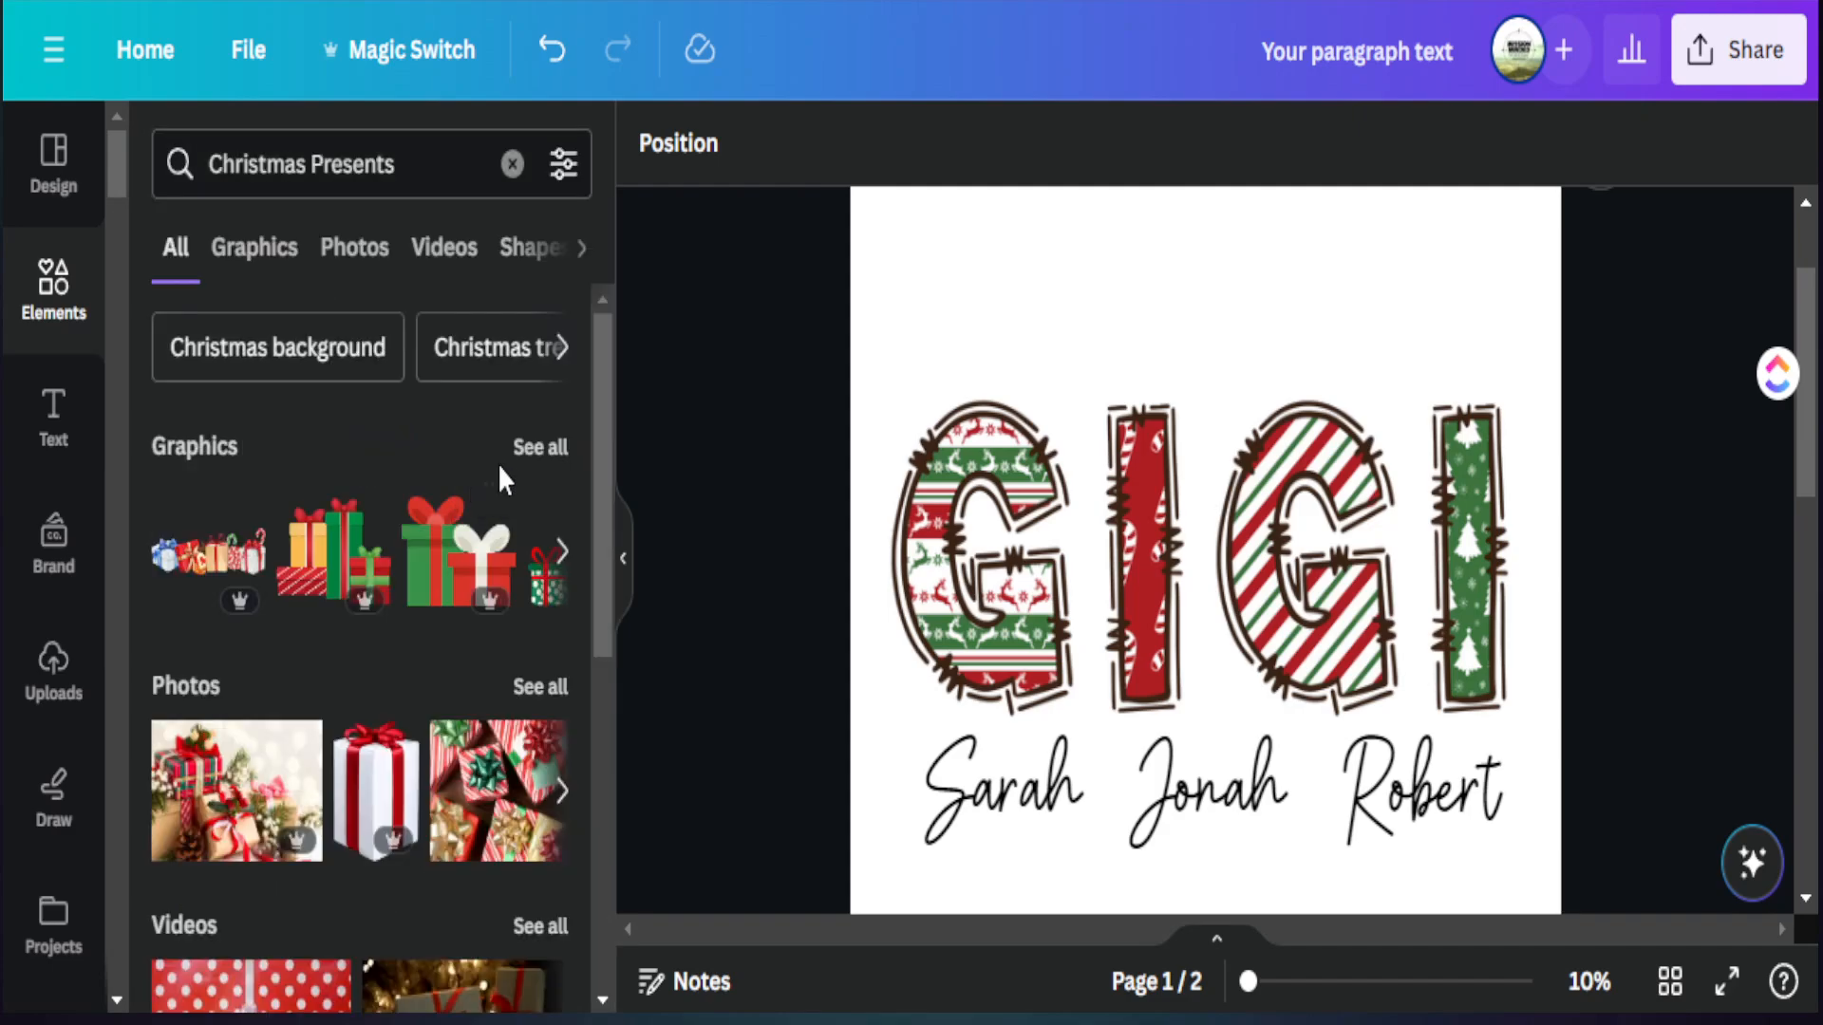
Limit the Christmas Presents results to graphics and place a red and a green gift box between the three first names
left_click(552, 457)
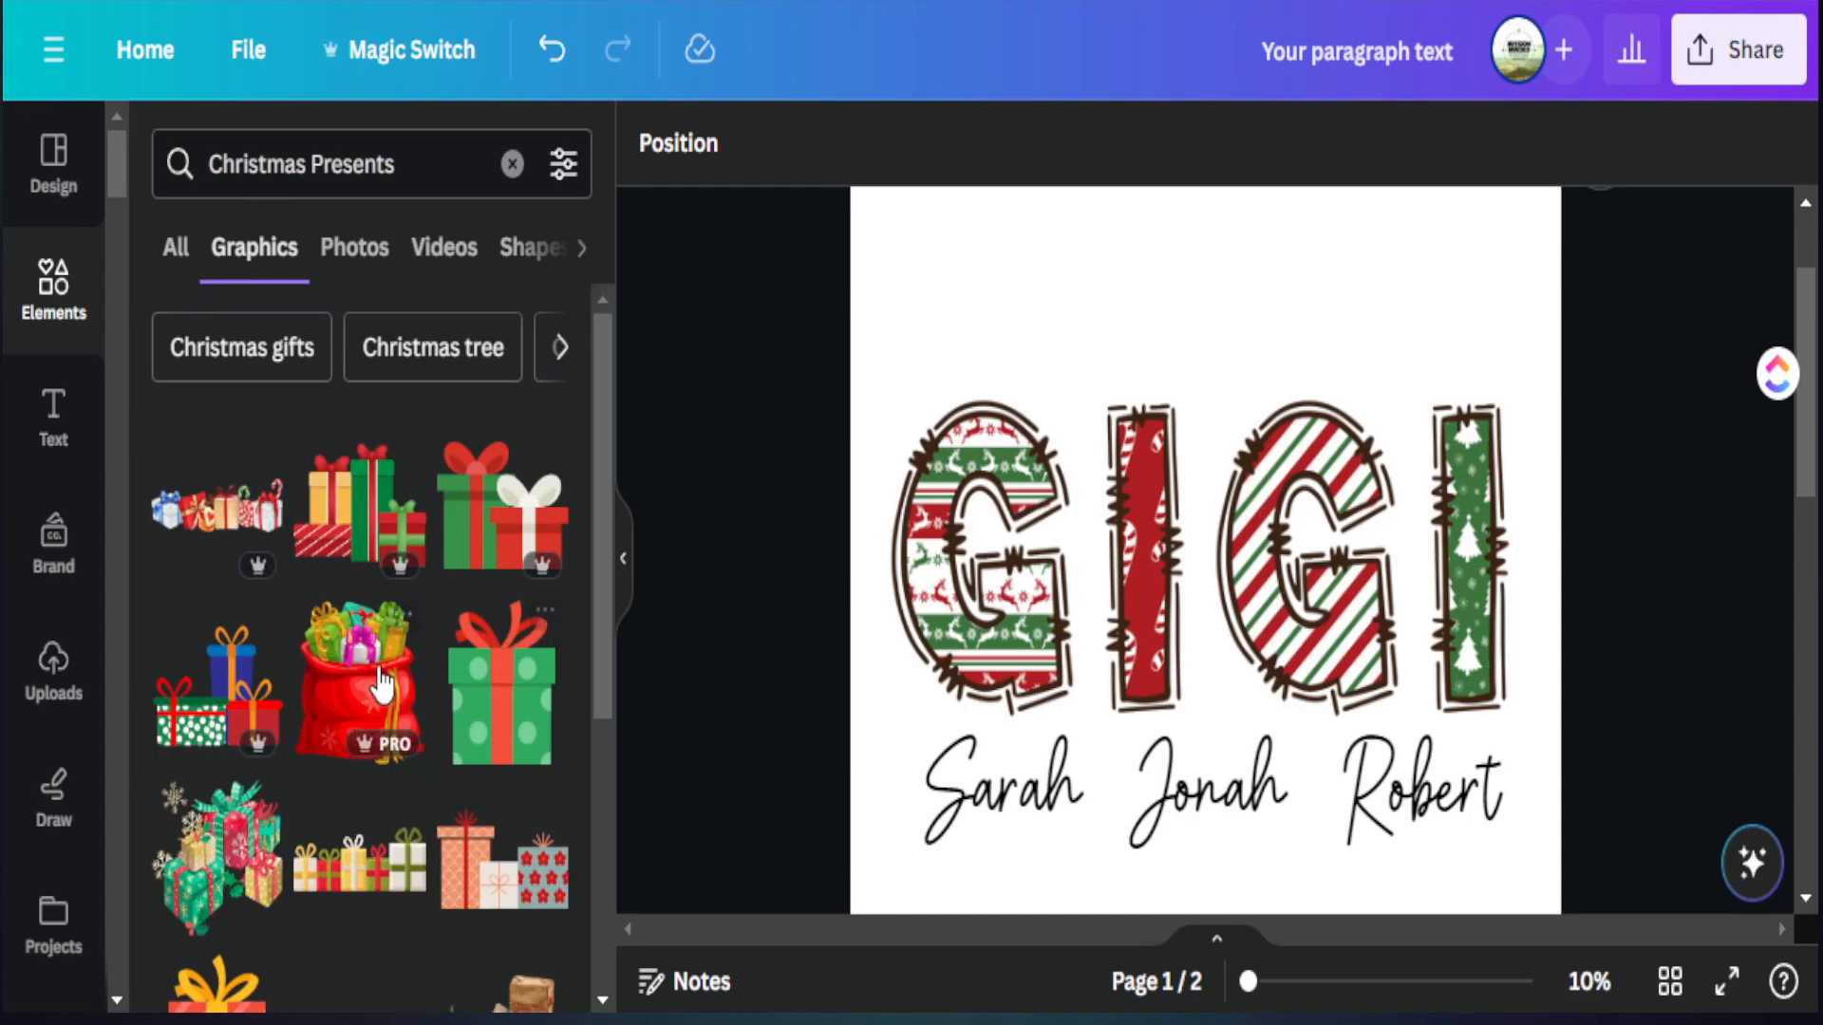
scroll(489, 731, "down", 2)
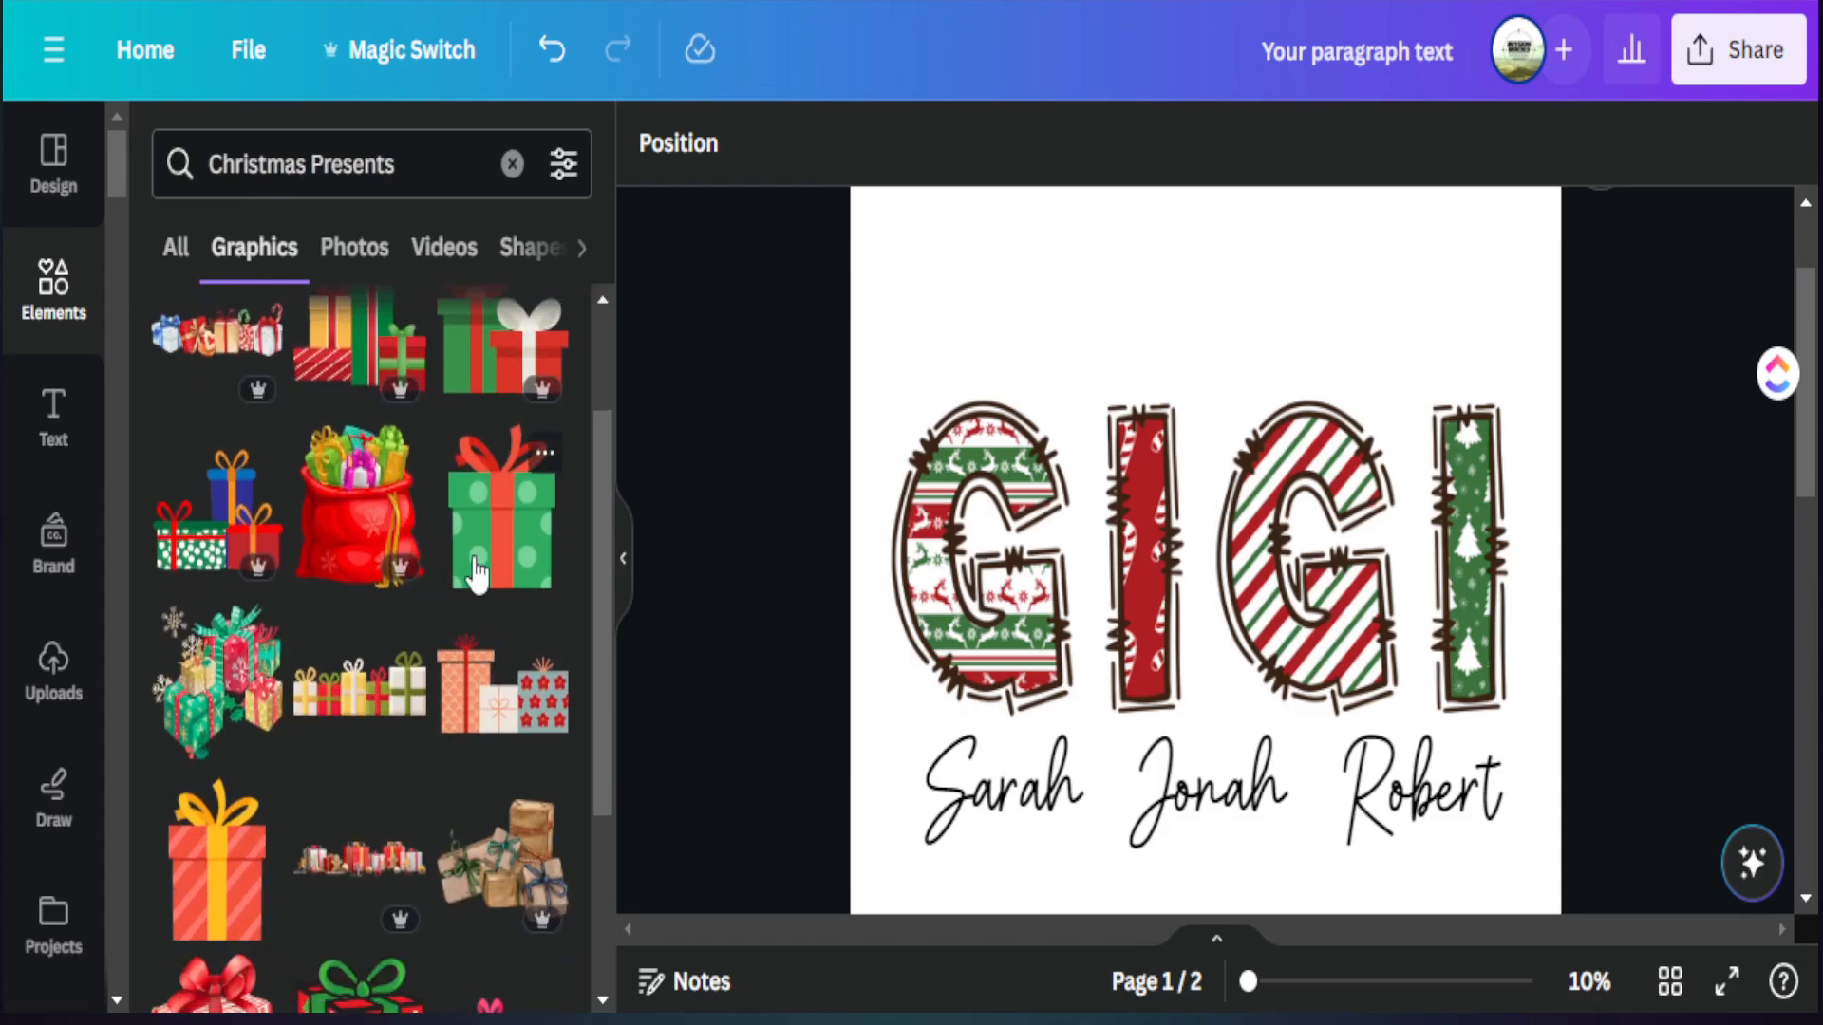
scroll(475, 573, "up", 2)
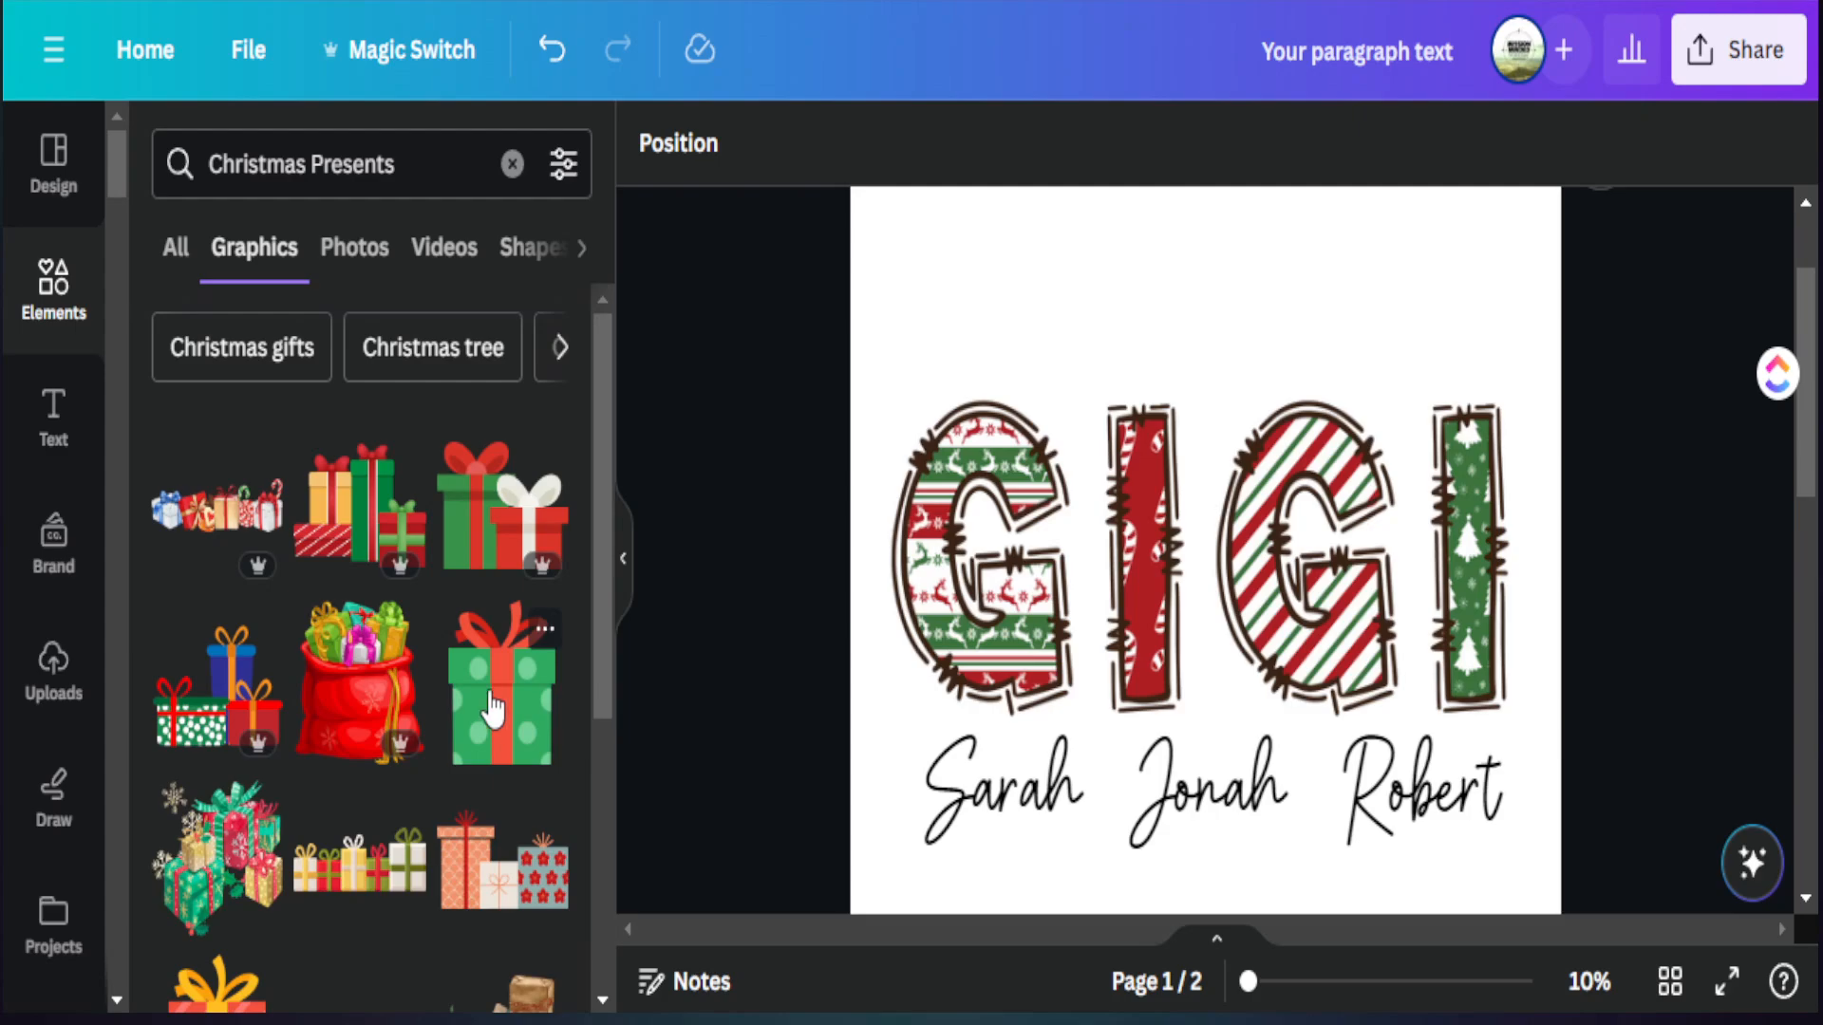
scroll(488, 712, "down", 2)
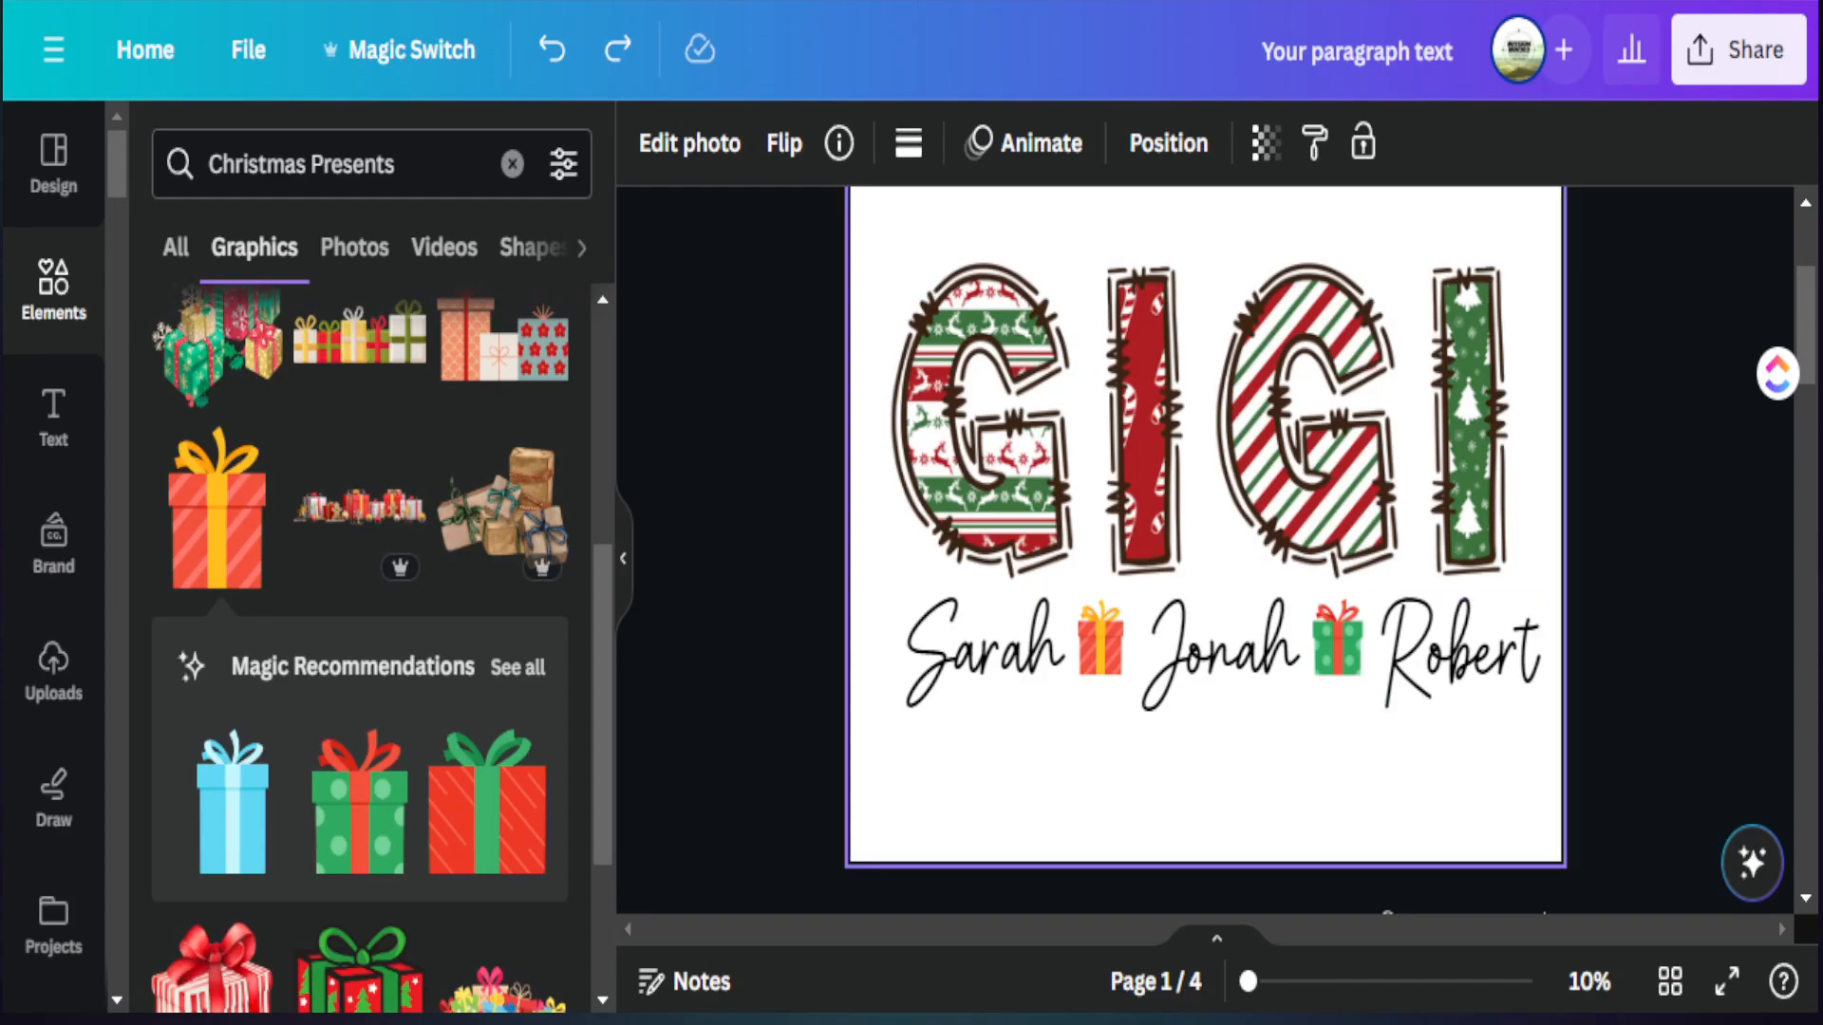
Group the GIGI letters, the three names and the two gift boxes on page 1 into one object
scroll(1614, 741, "down", 2)
left_click_drag(1631, 748, 1012, 378)
left_click(1236, 803)
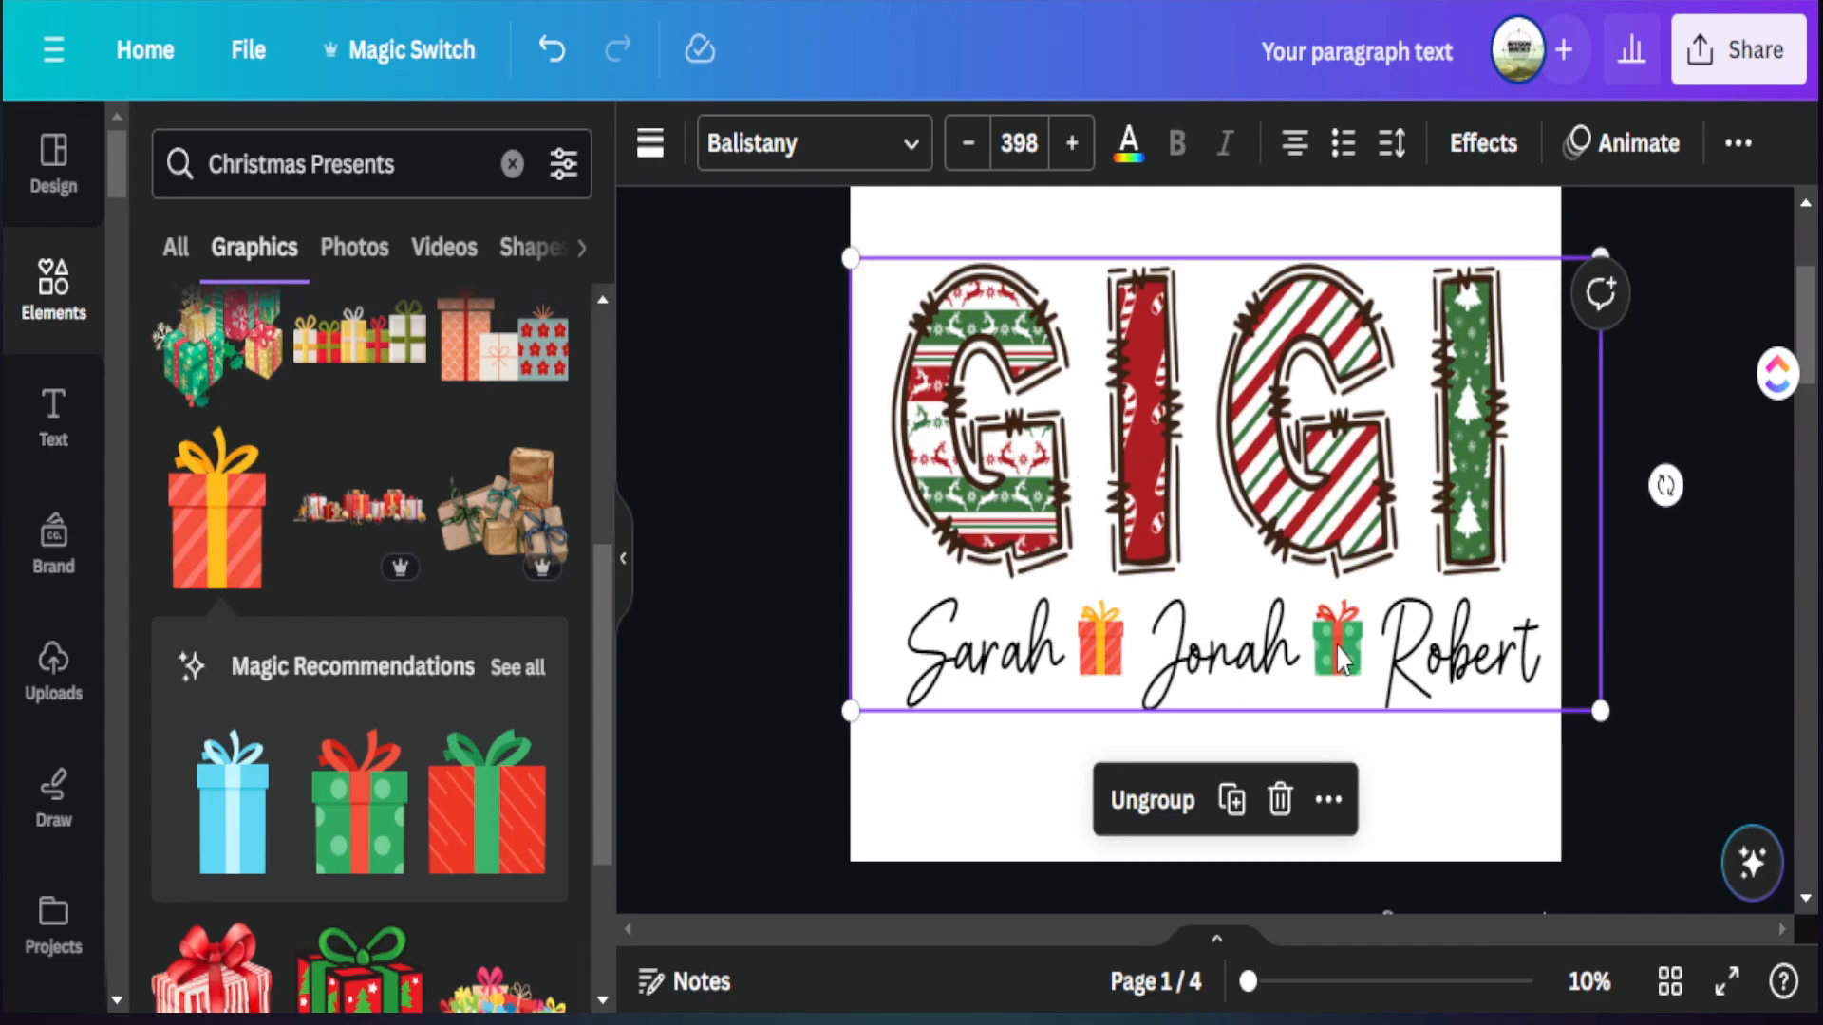
Compare the page 1 design with the page 2 version containing "Favorites Gifts", and collapse the elements library to enlarge the canvas
scroll(1347, 655, "down", 1)
scroll(1346, 651, "down", 5)
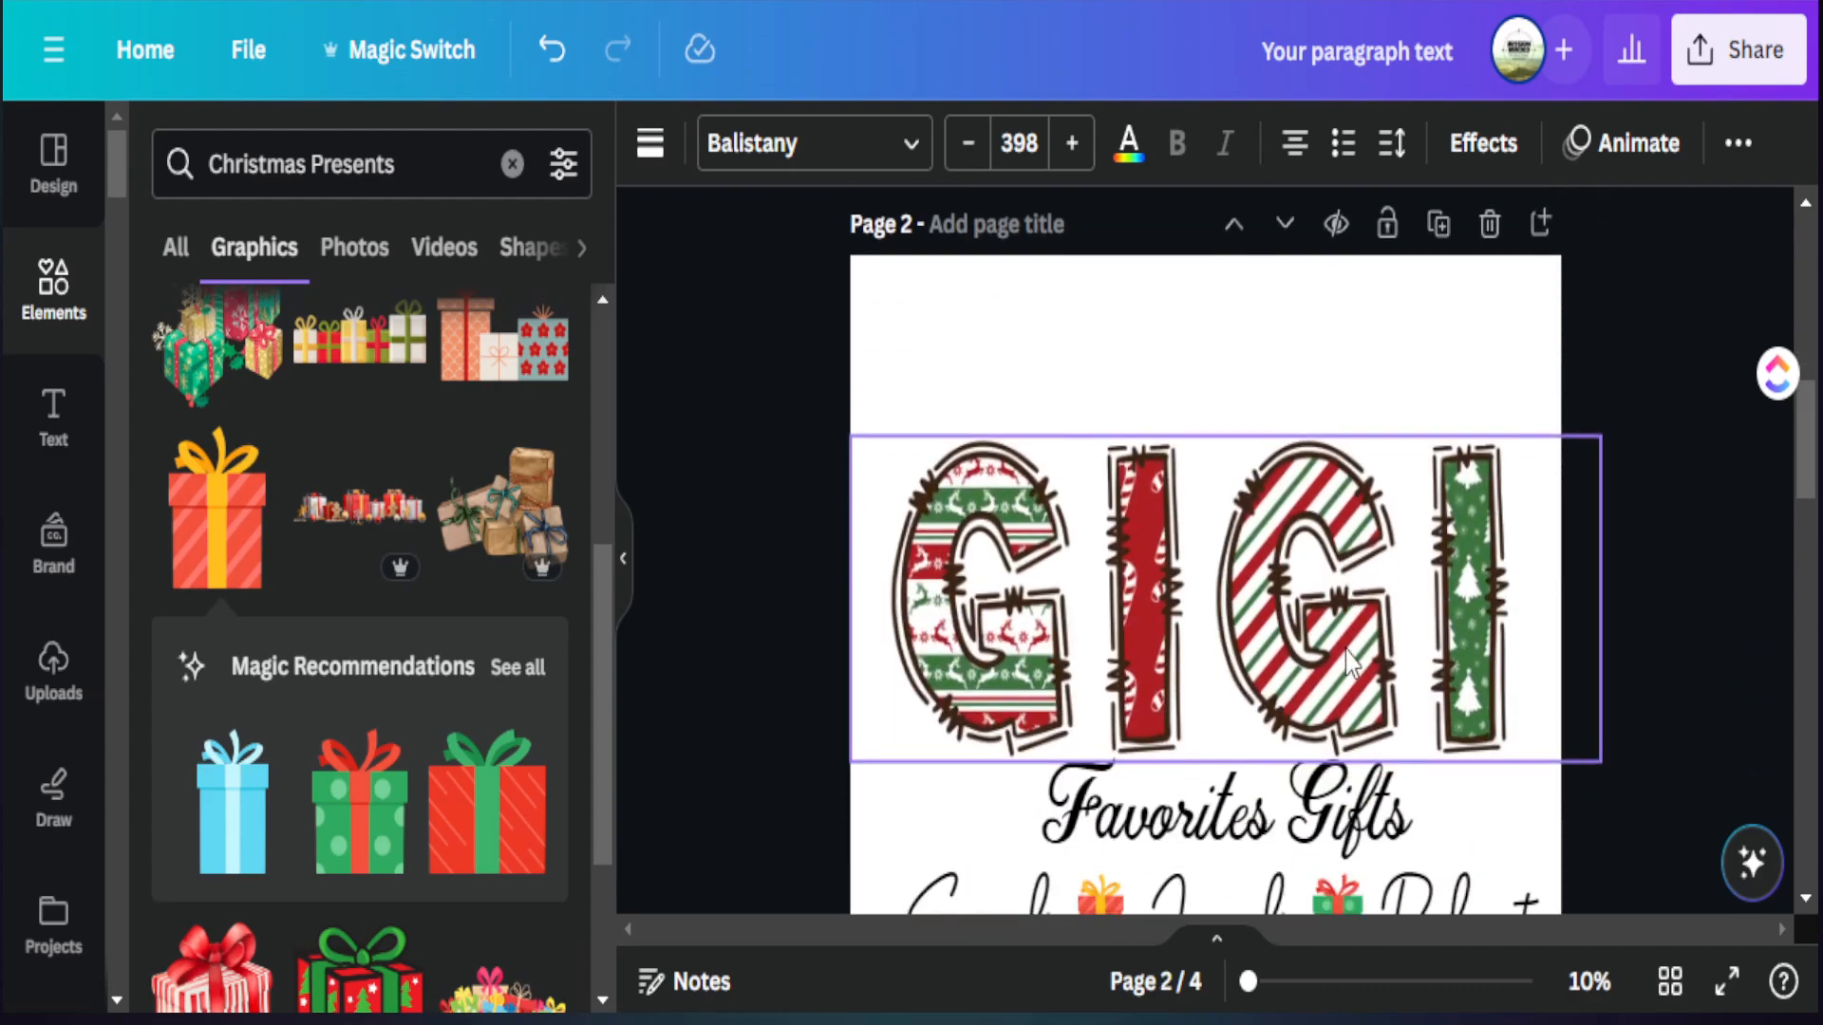
scroll(1346, 651, "down", 3)
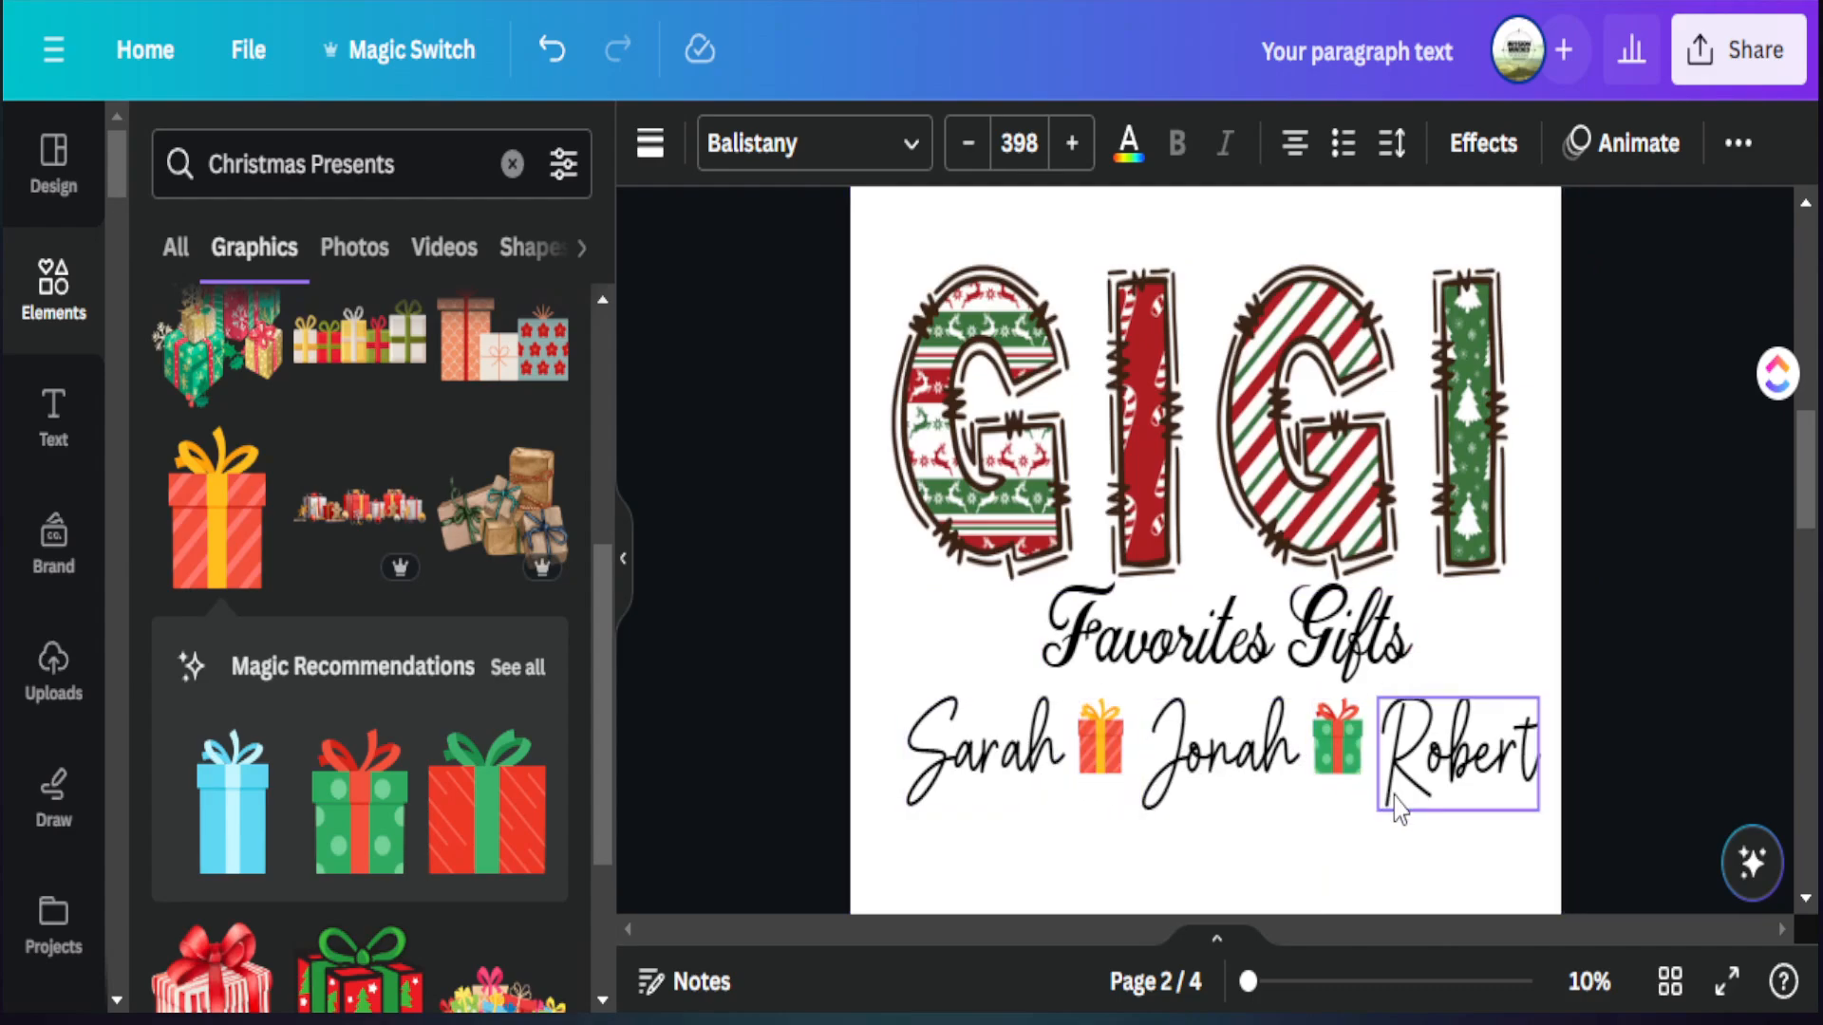
left_click(1612, 765)
left_click_drag(1608, 815, 1596, 674)
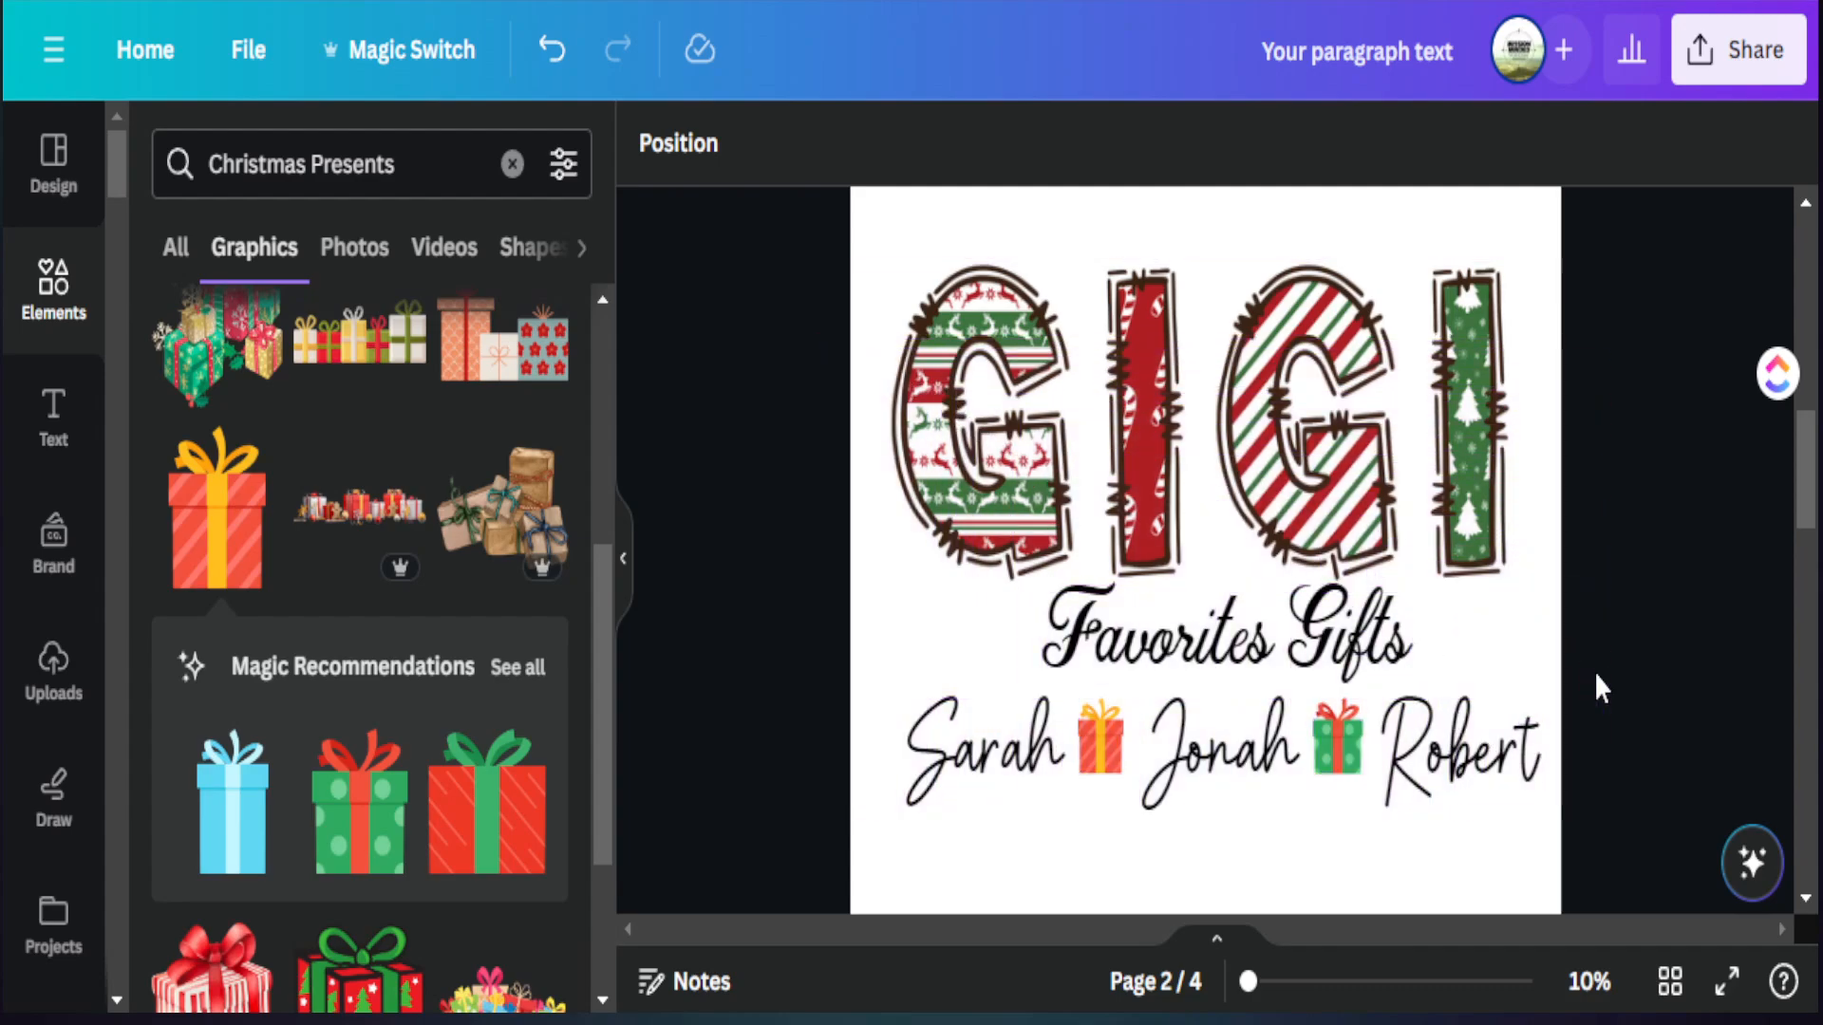
scroll(1588, 681, "up", 8)
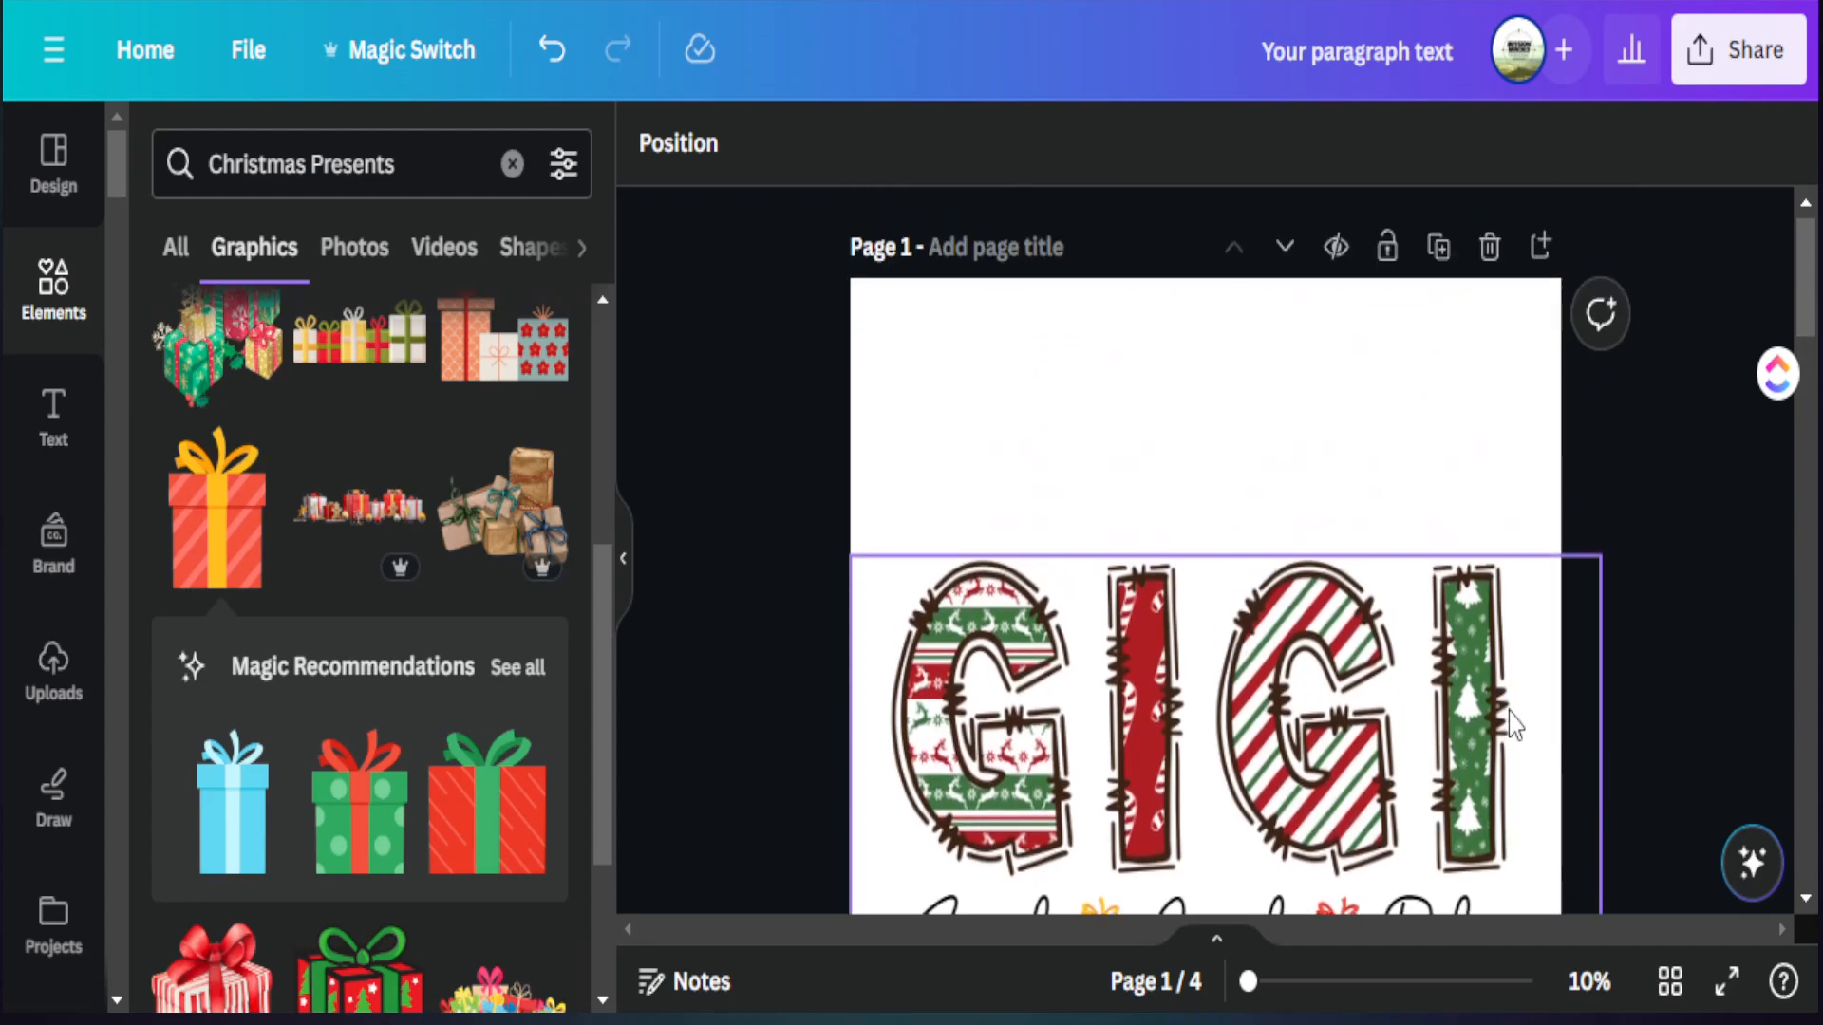
scroll(1538, 611, "down", 4)
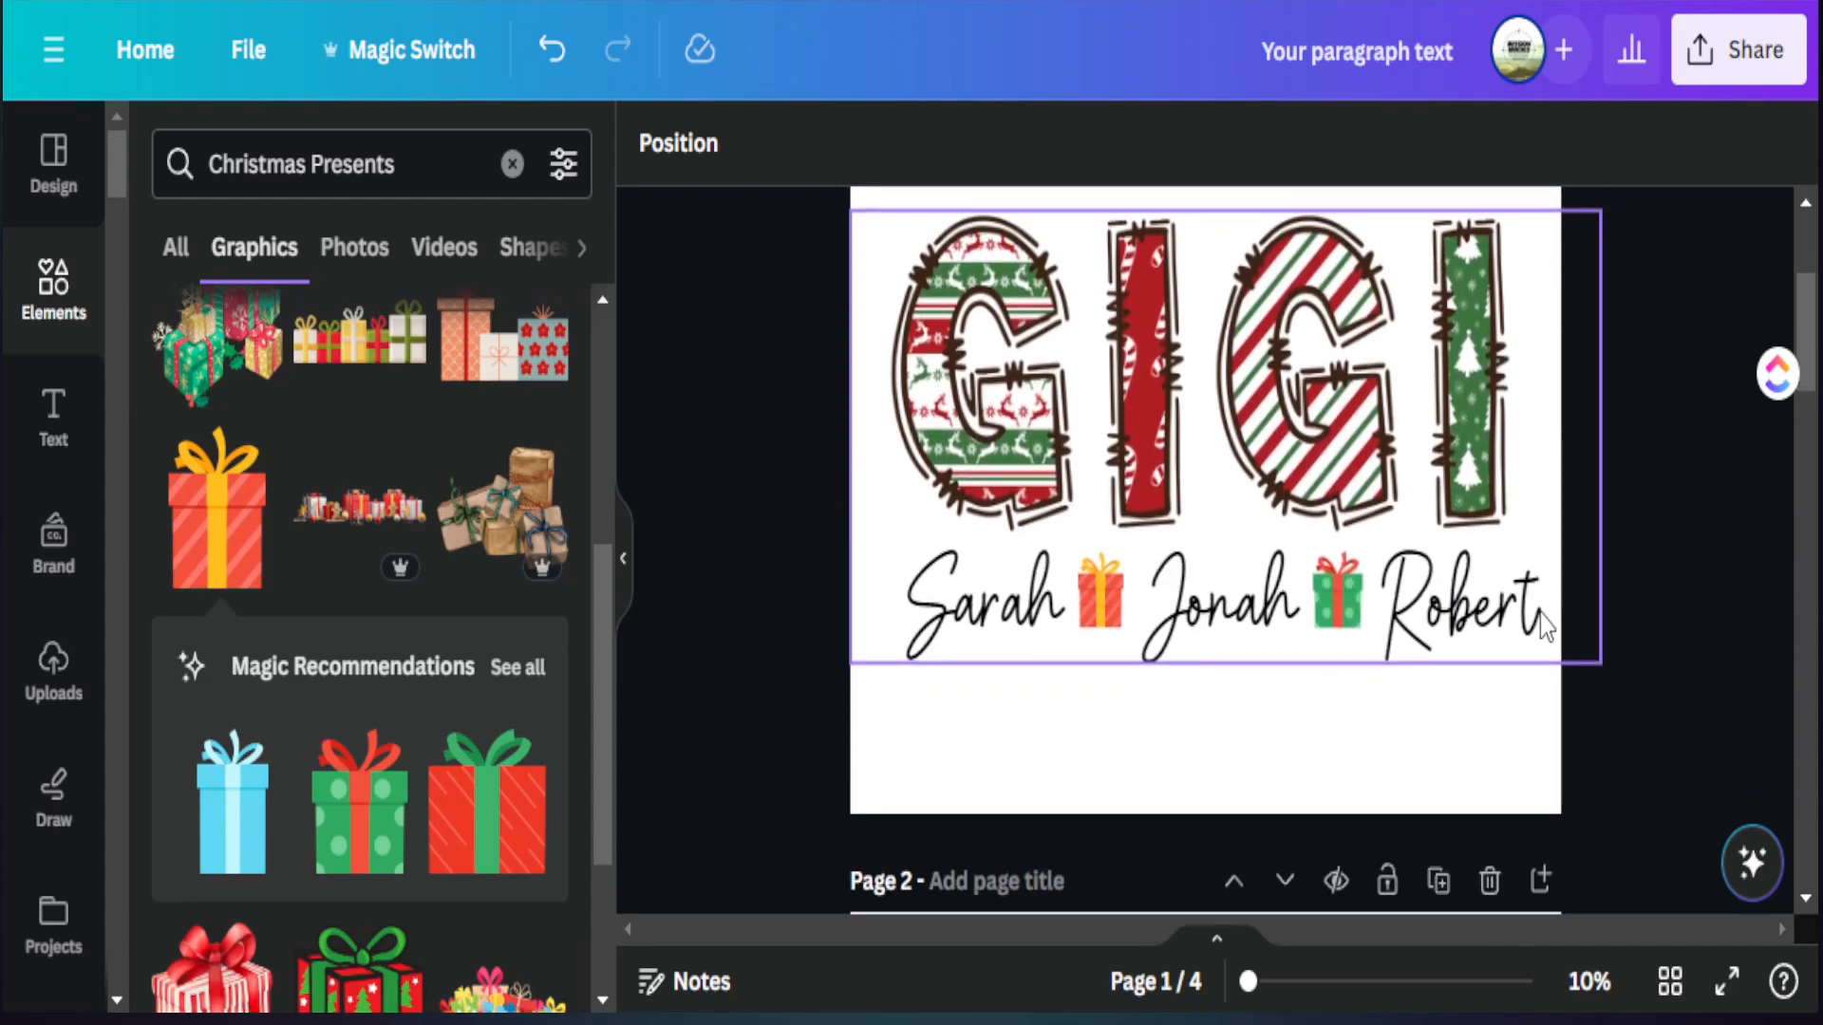
left_click(624, 560)
scroll(1231, 810, "up", 5)
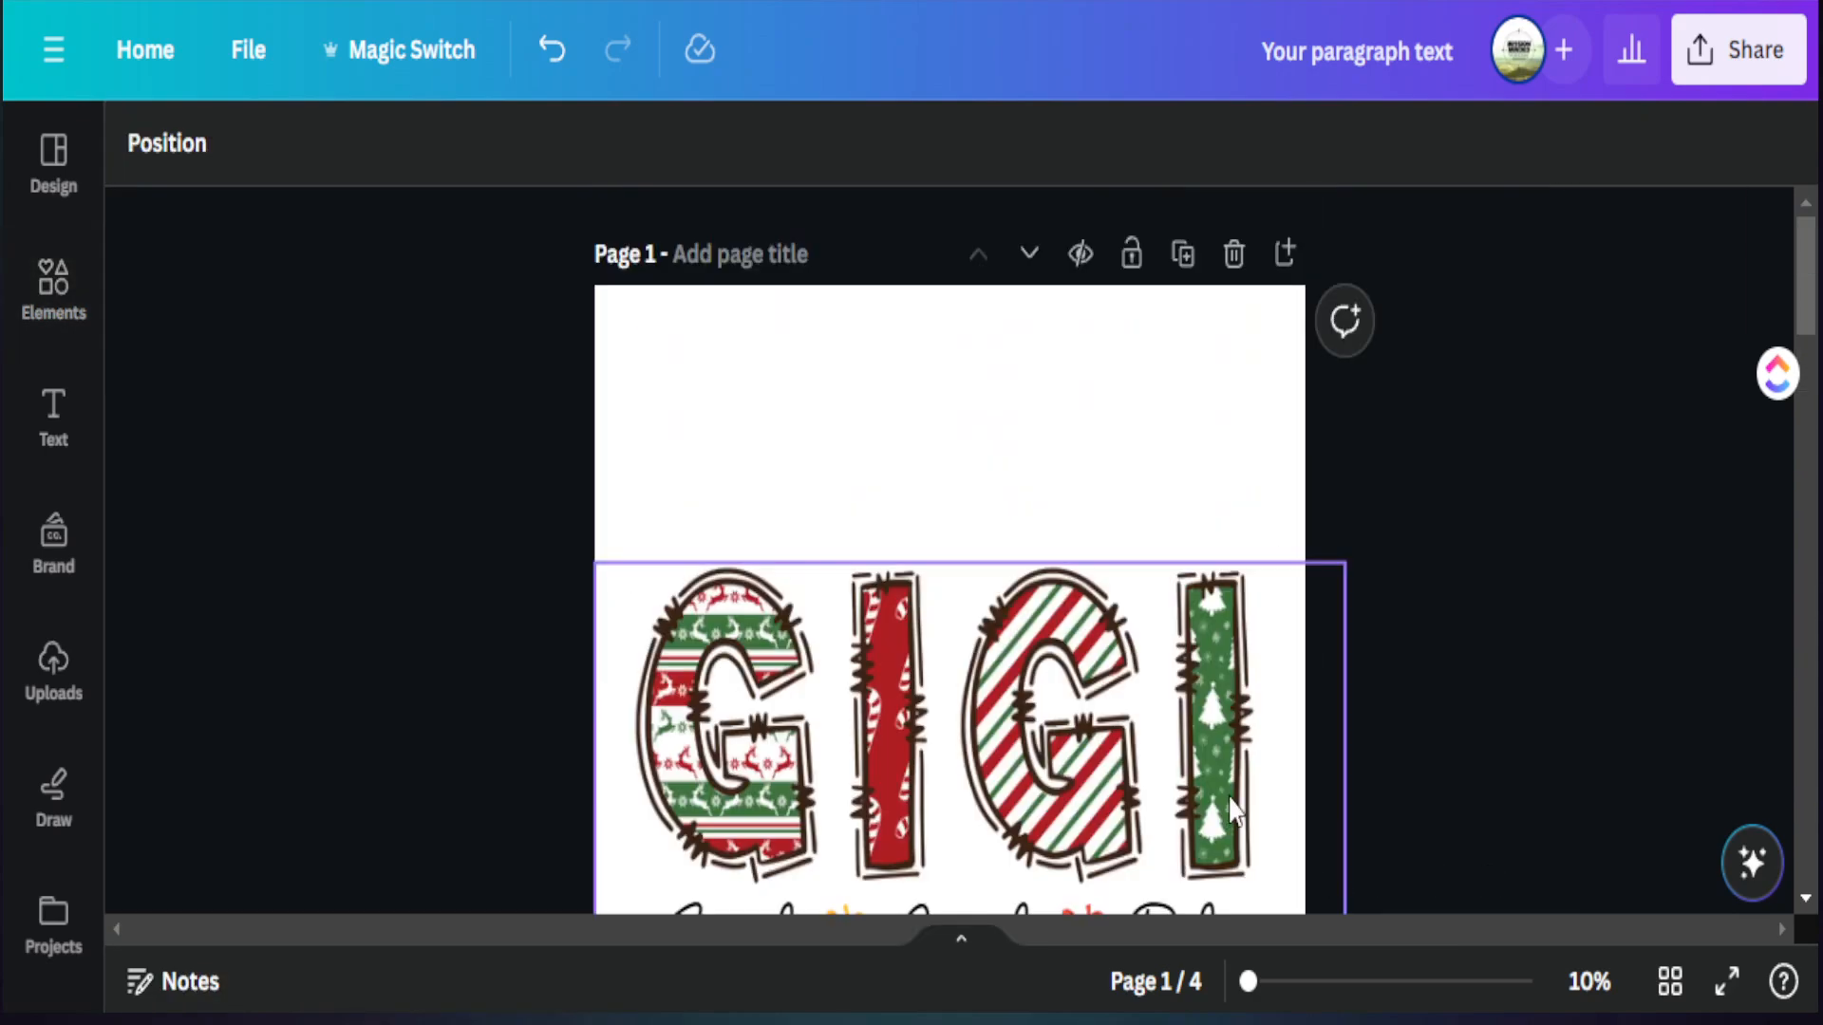
scroll(1285, 692, "down", 2)
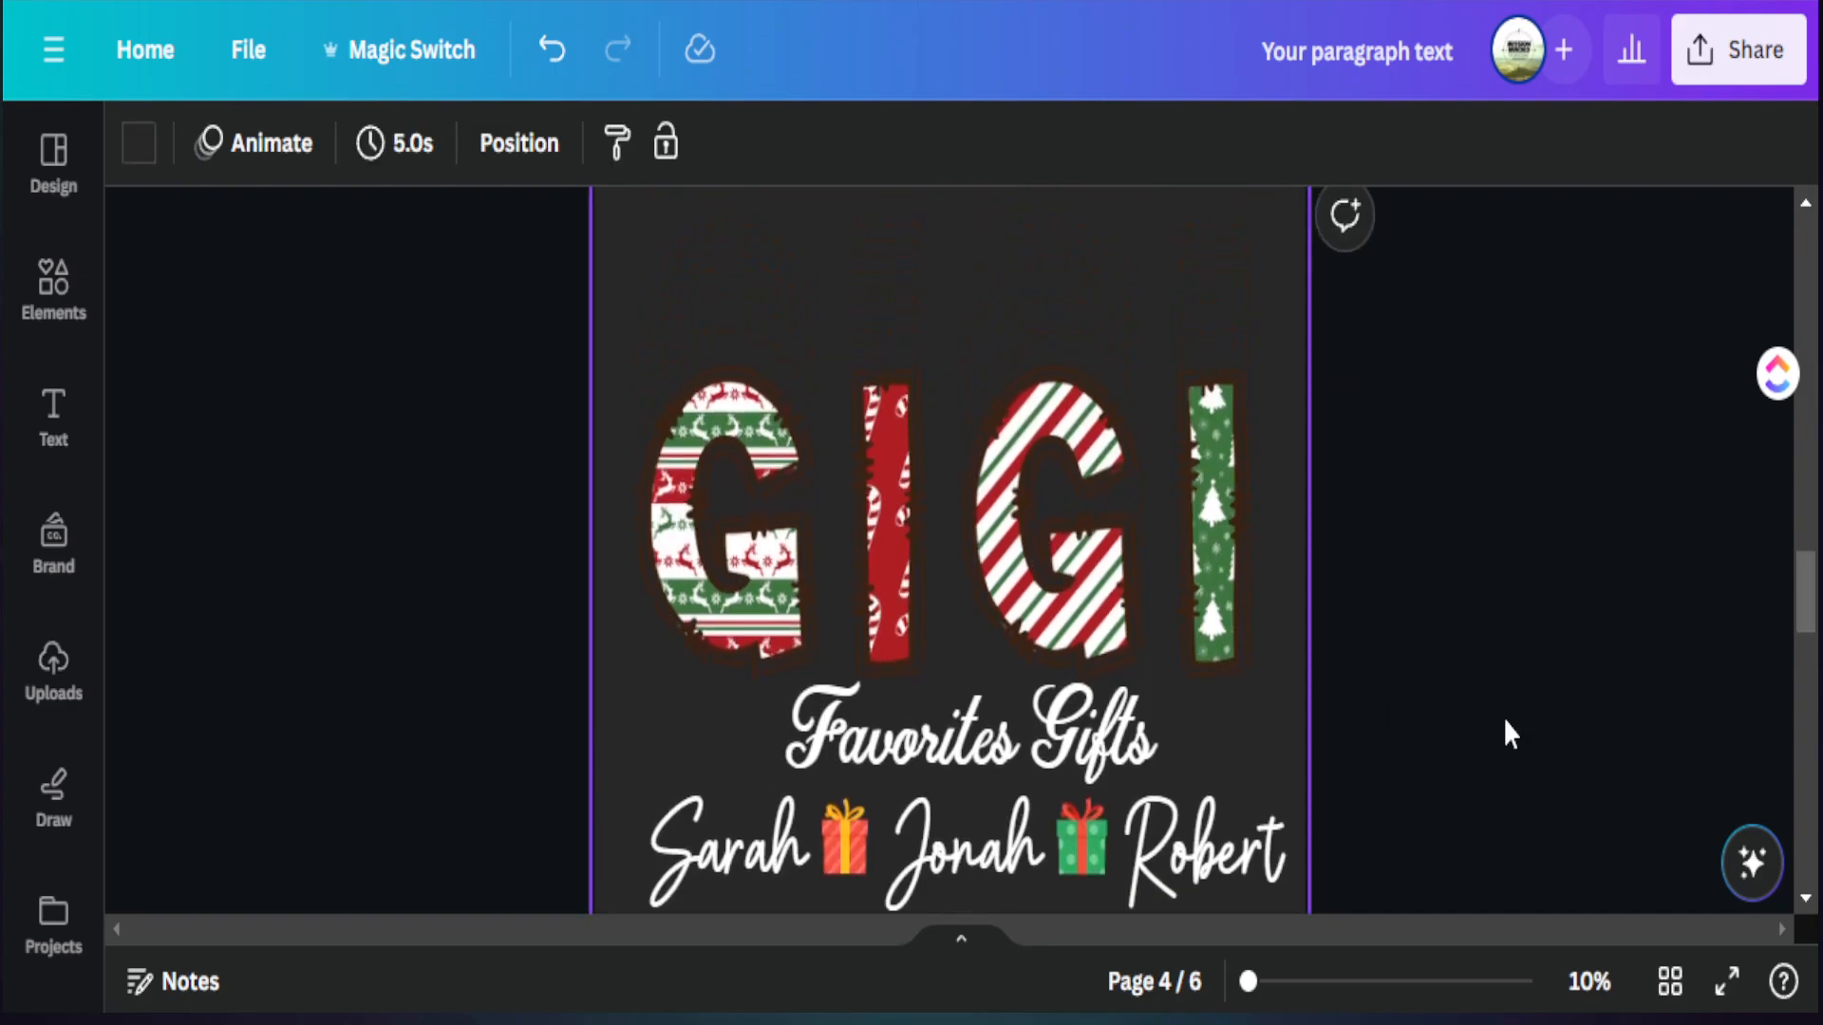
Compare the white-background designs with their dark-background, white-text versions across the pages
scroll(1505, 721, "up", 5)
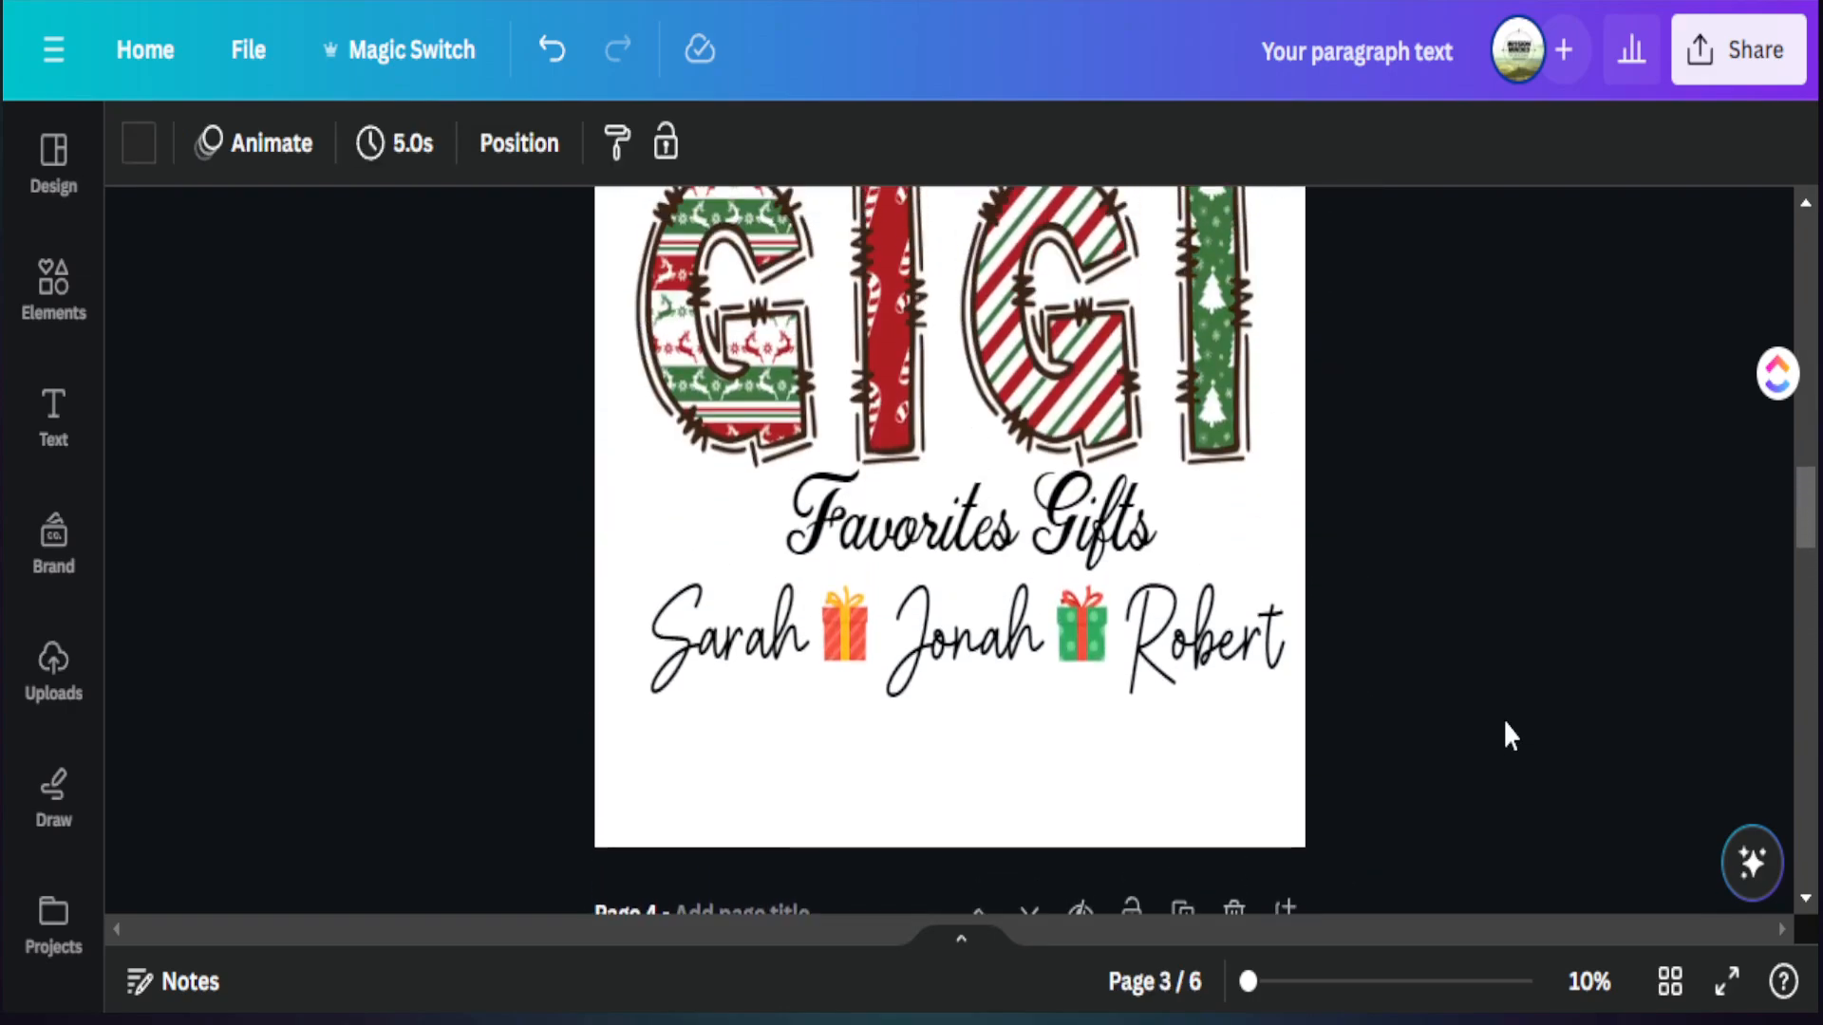
scroll(1505, 722, "down", 3)
scroll(1505, 723, "down", 4)
scroll(1505, 722, "up", 9)
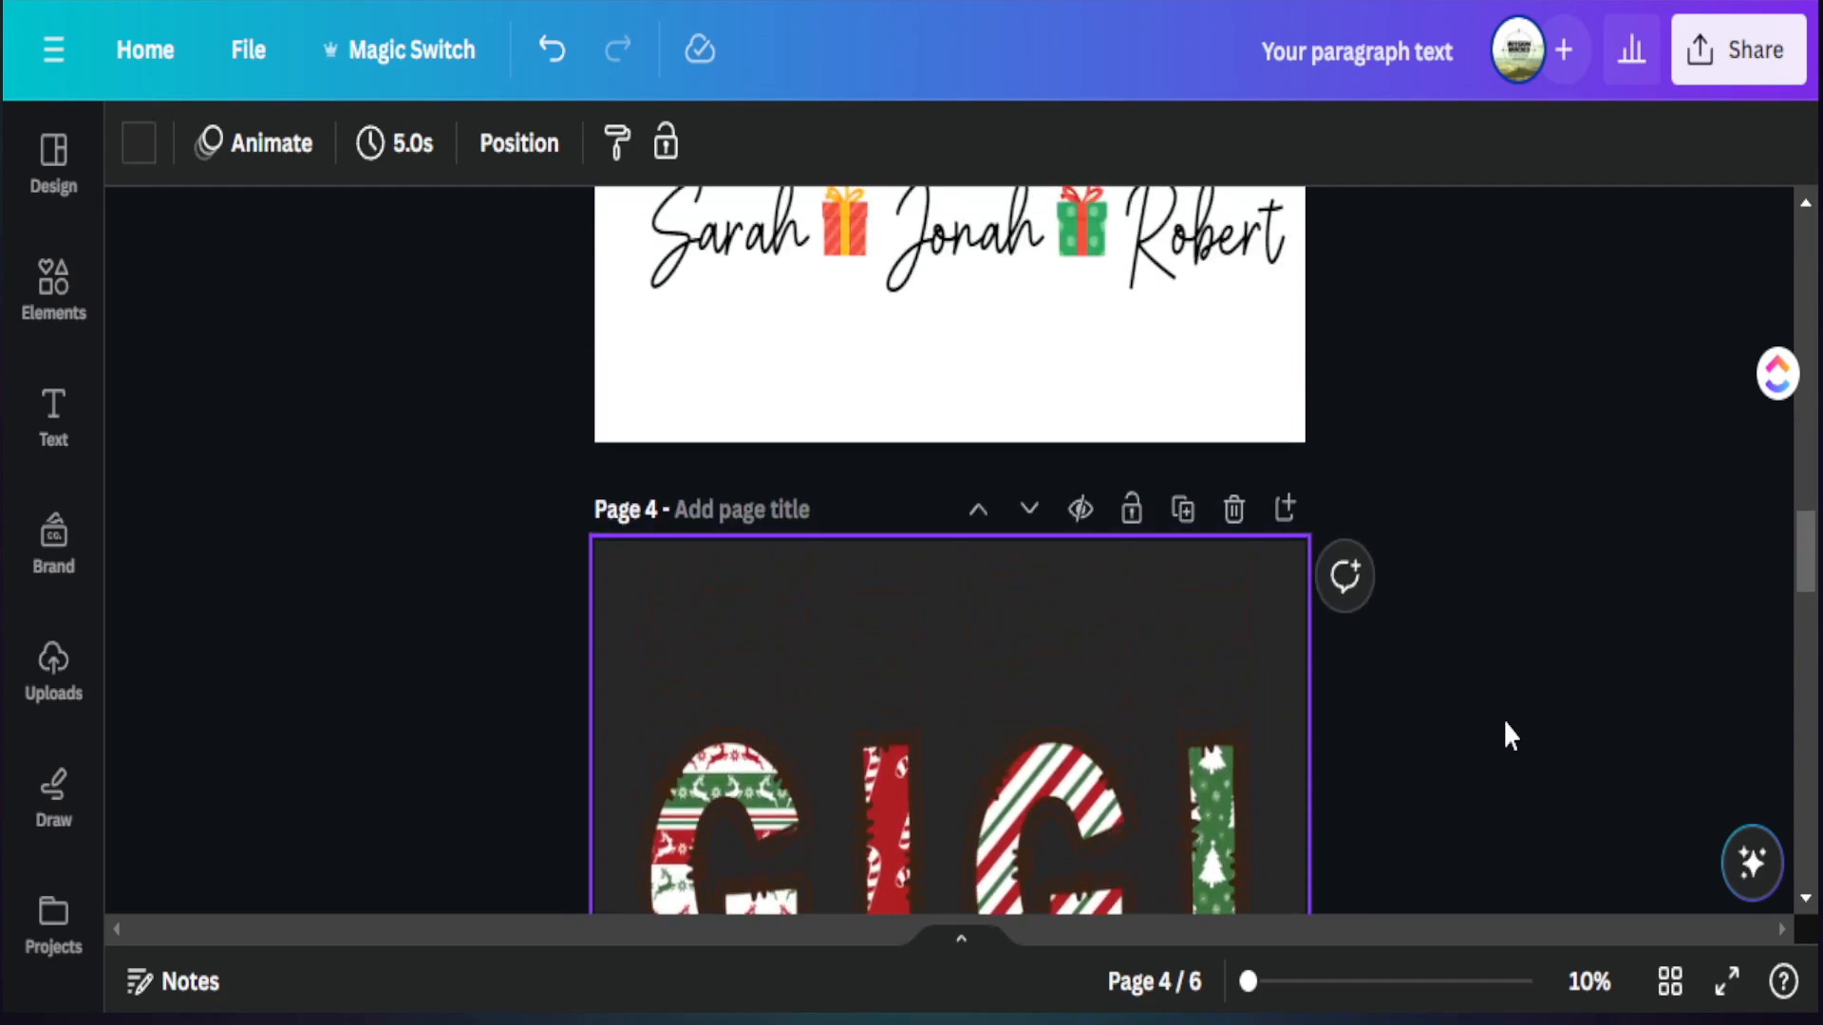
scroll(1505, 722, "up", 10)
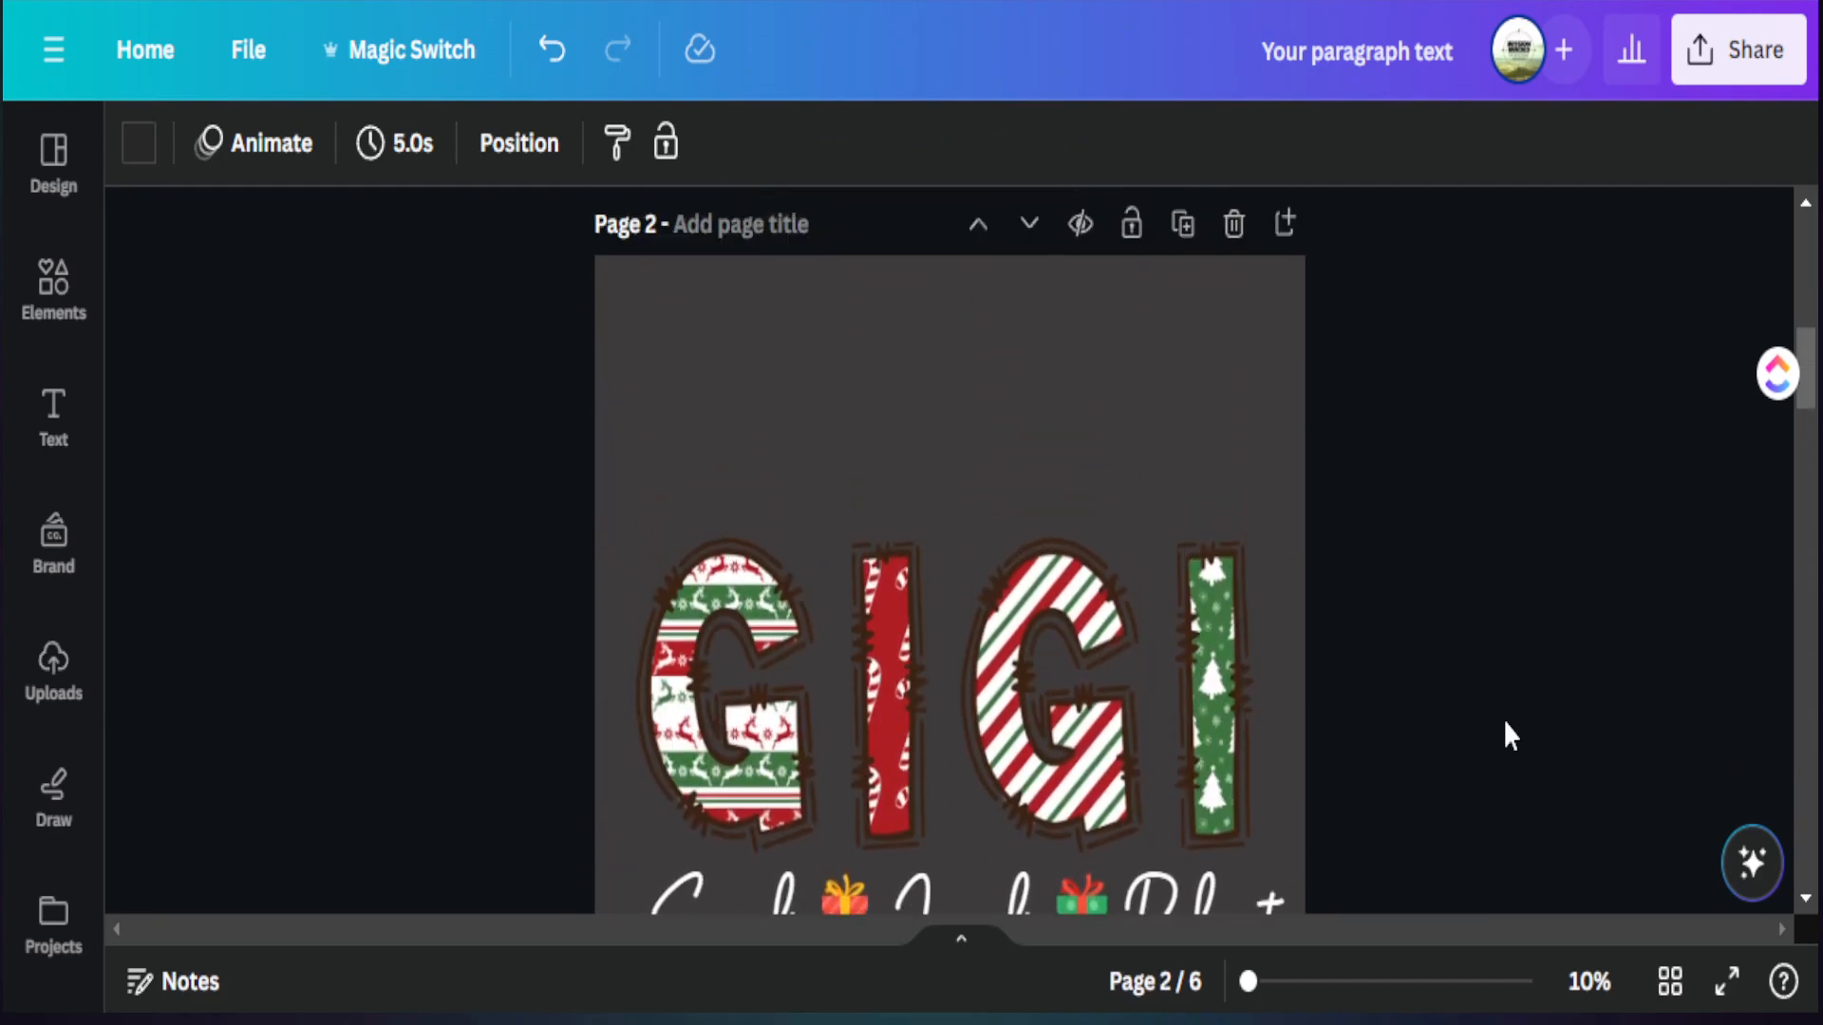
scroll(1505, 722, "down", 5)
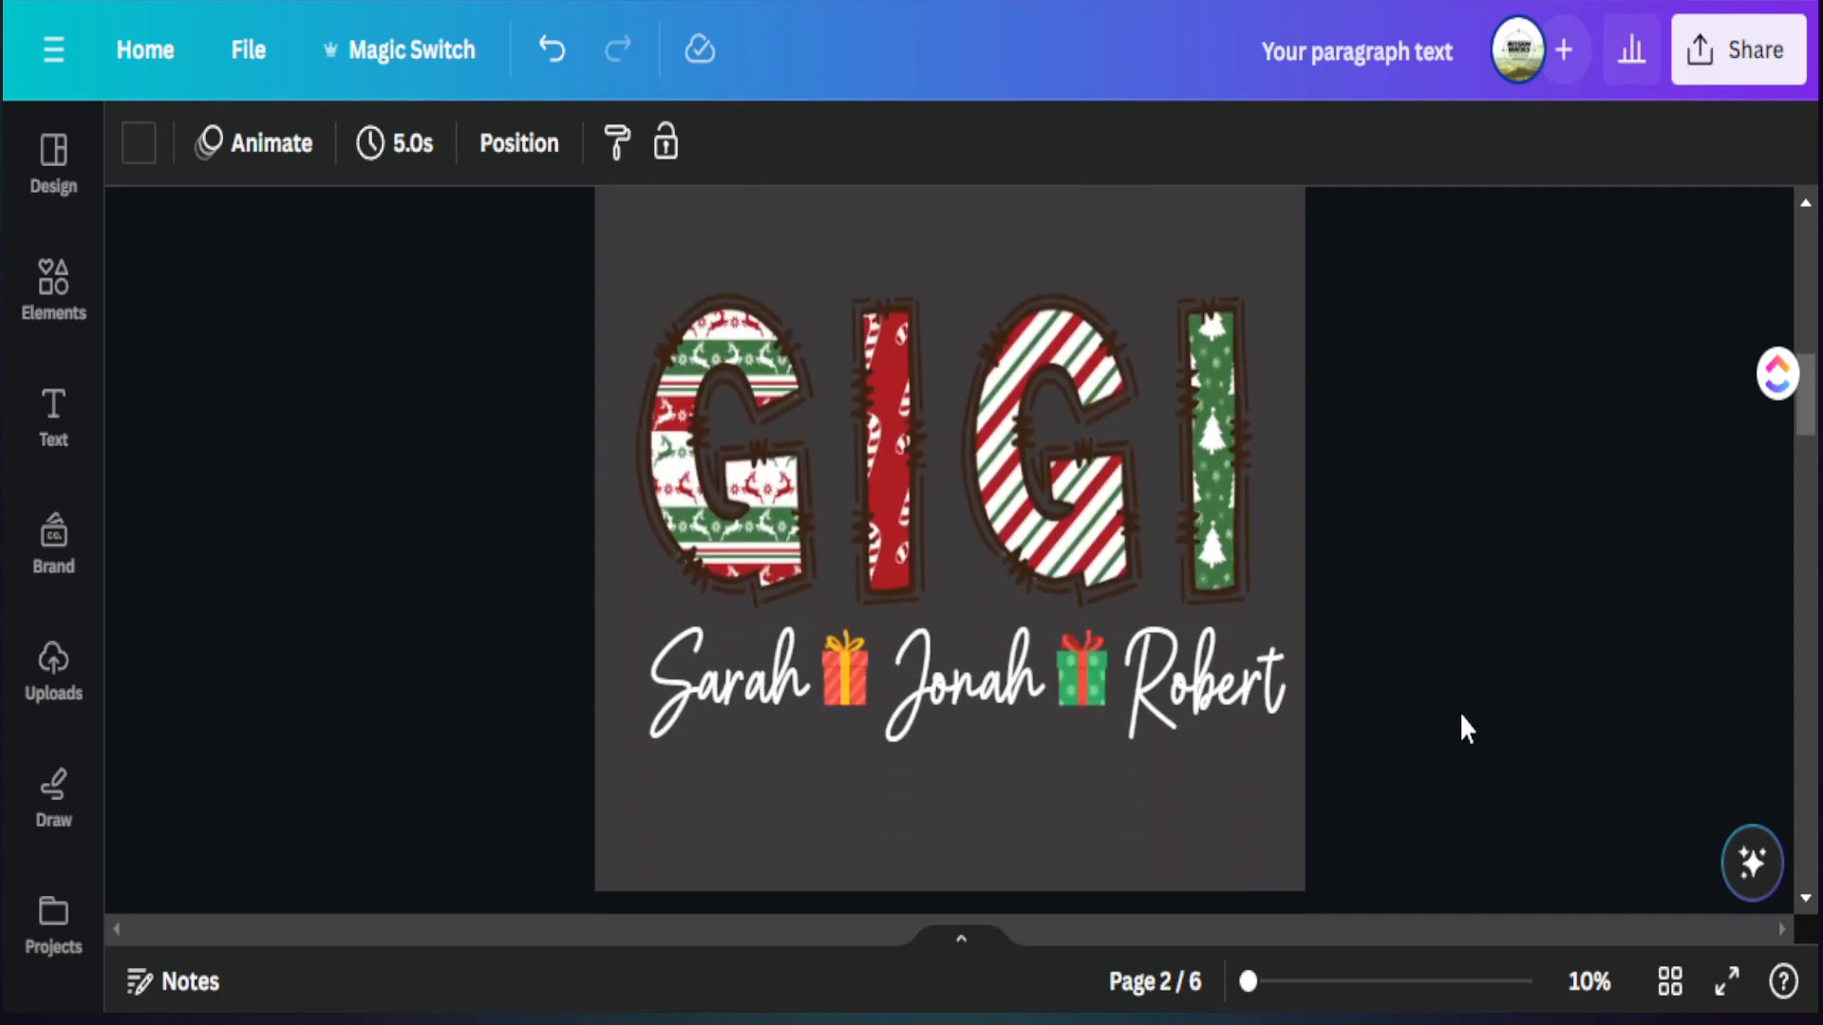
scroll(1458, 729, "down", 5)
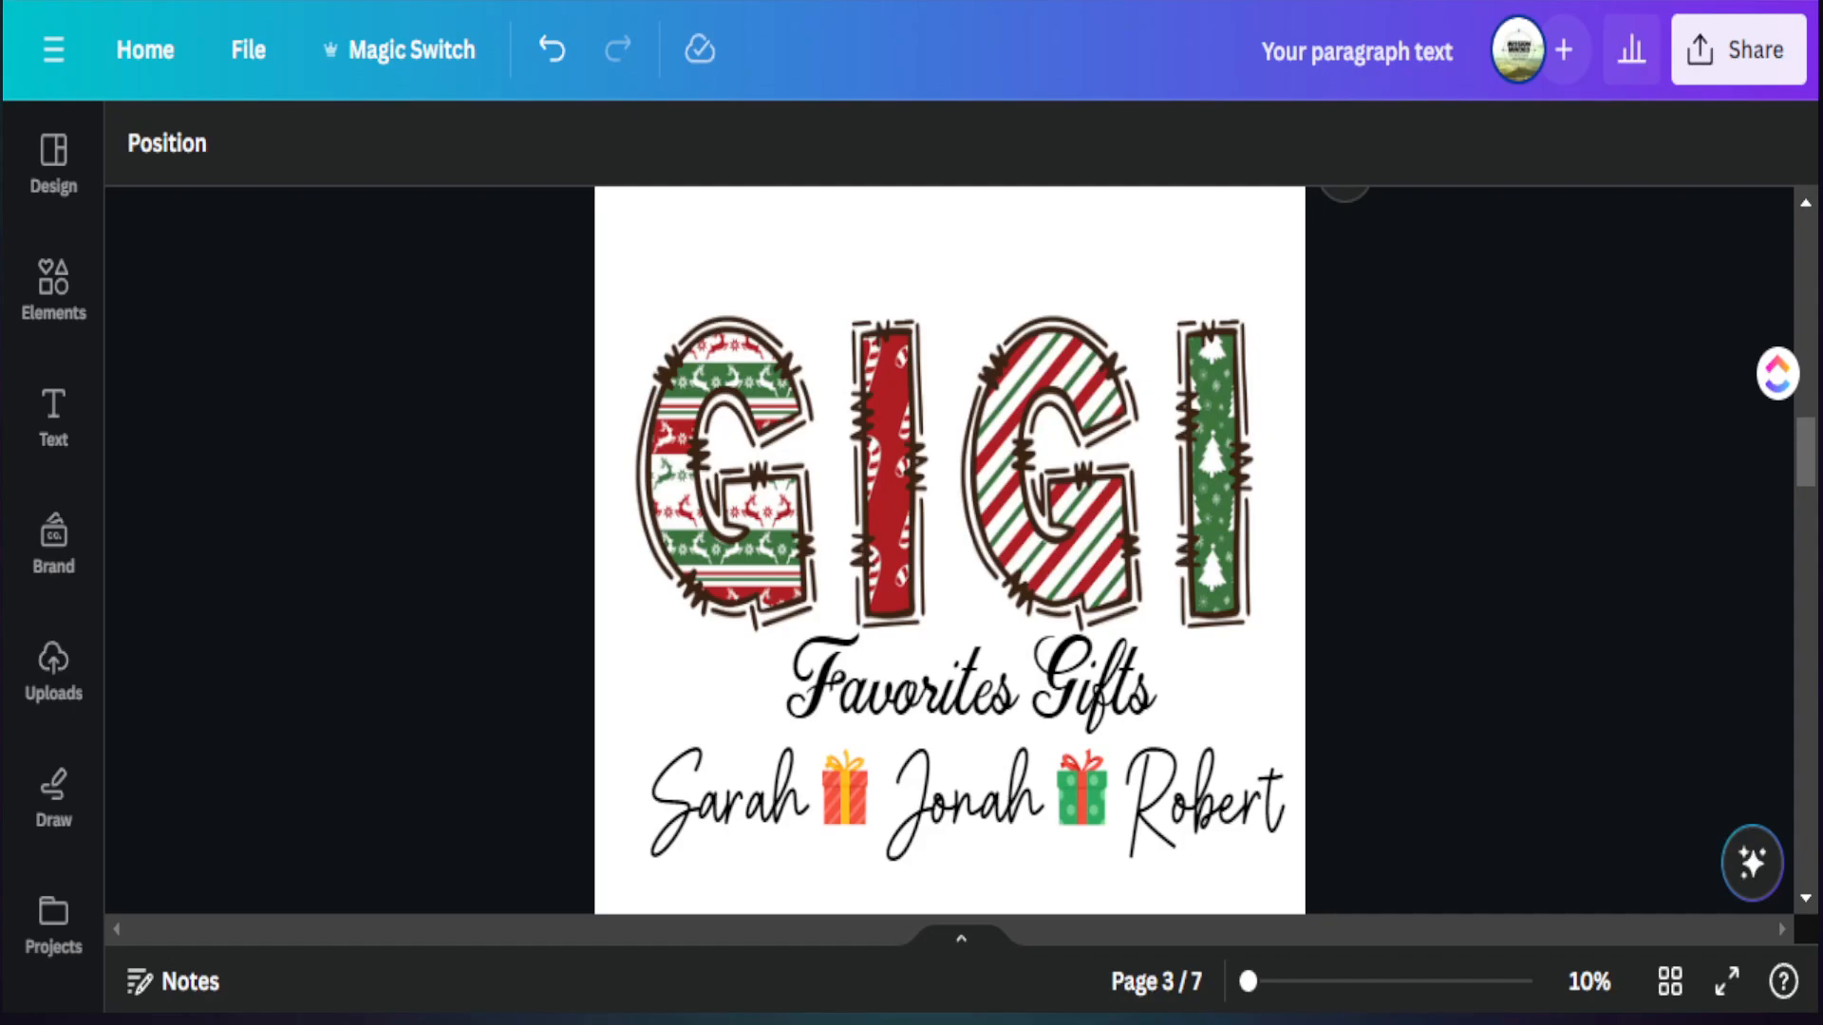
Title page 1 "d1 bt"
scroll(950, 550, "up", 10)
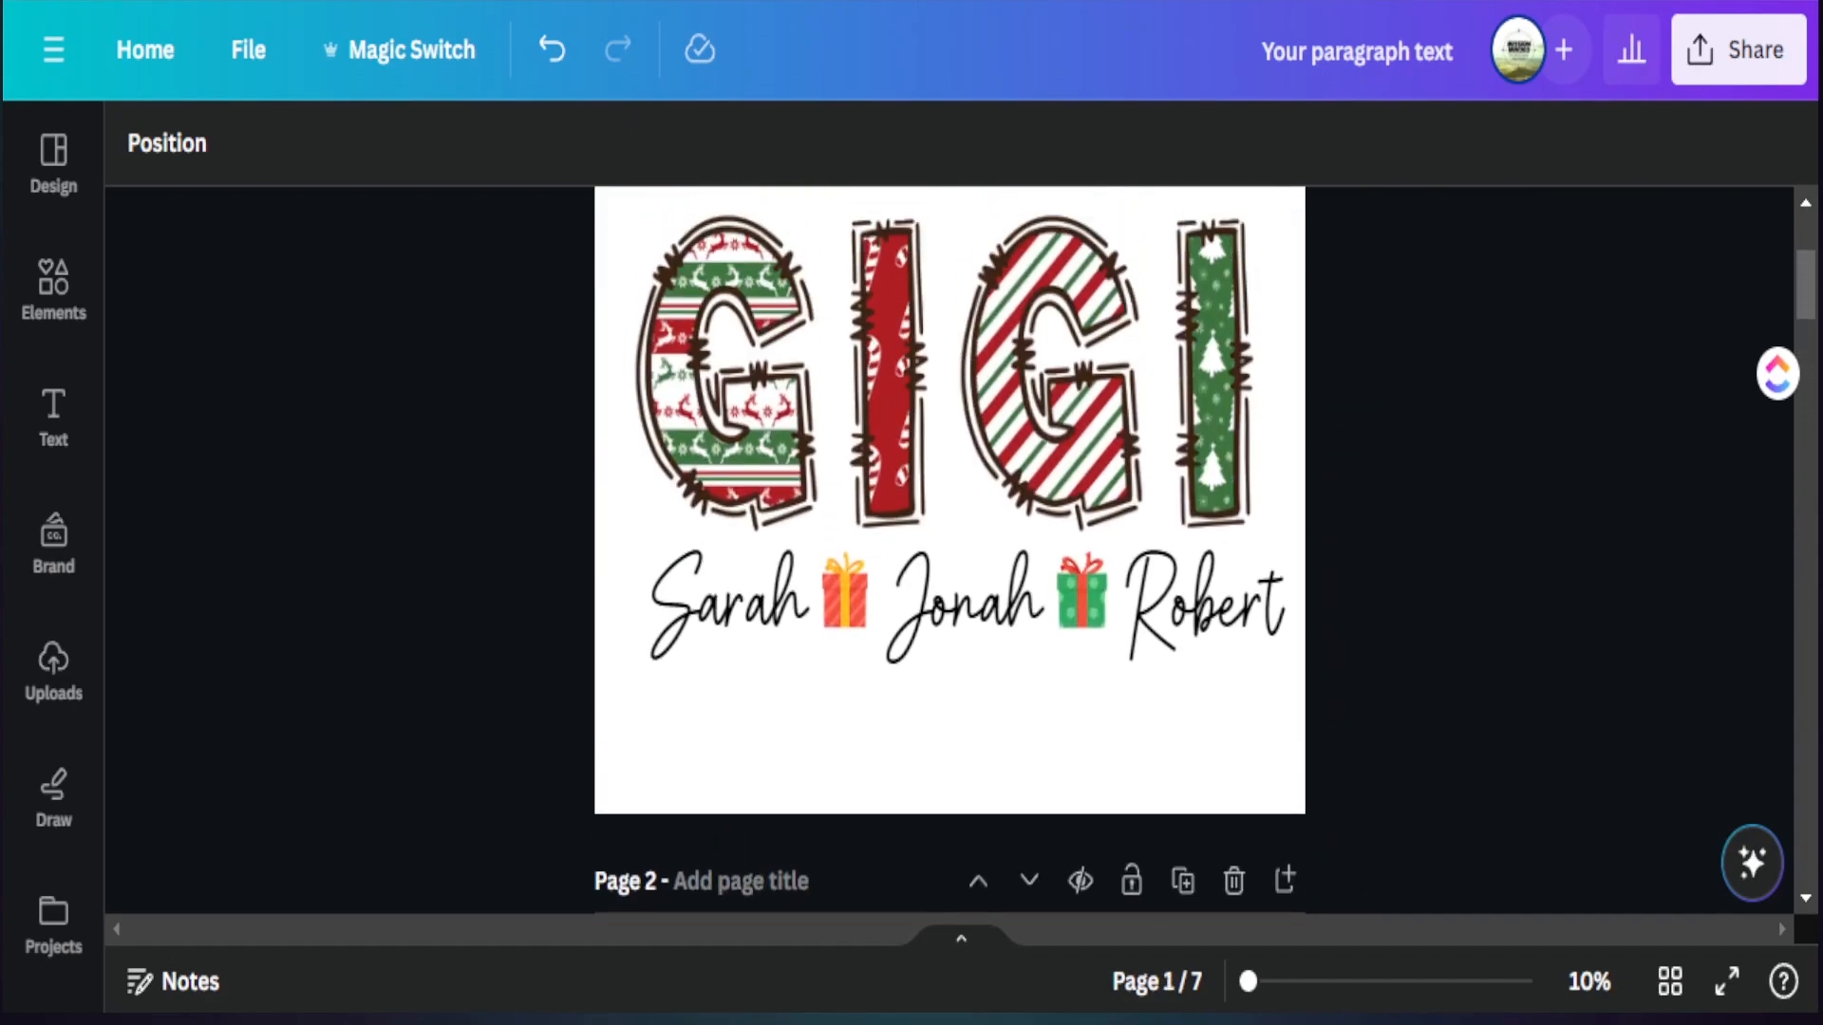
scroll(949, 551, "up", 3)
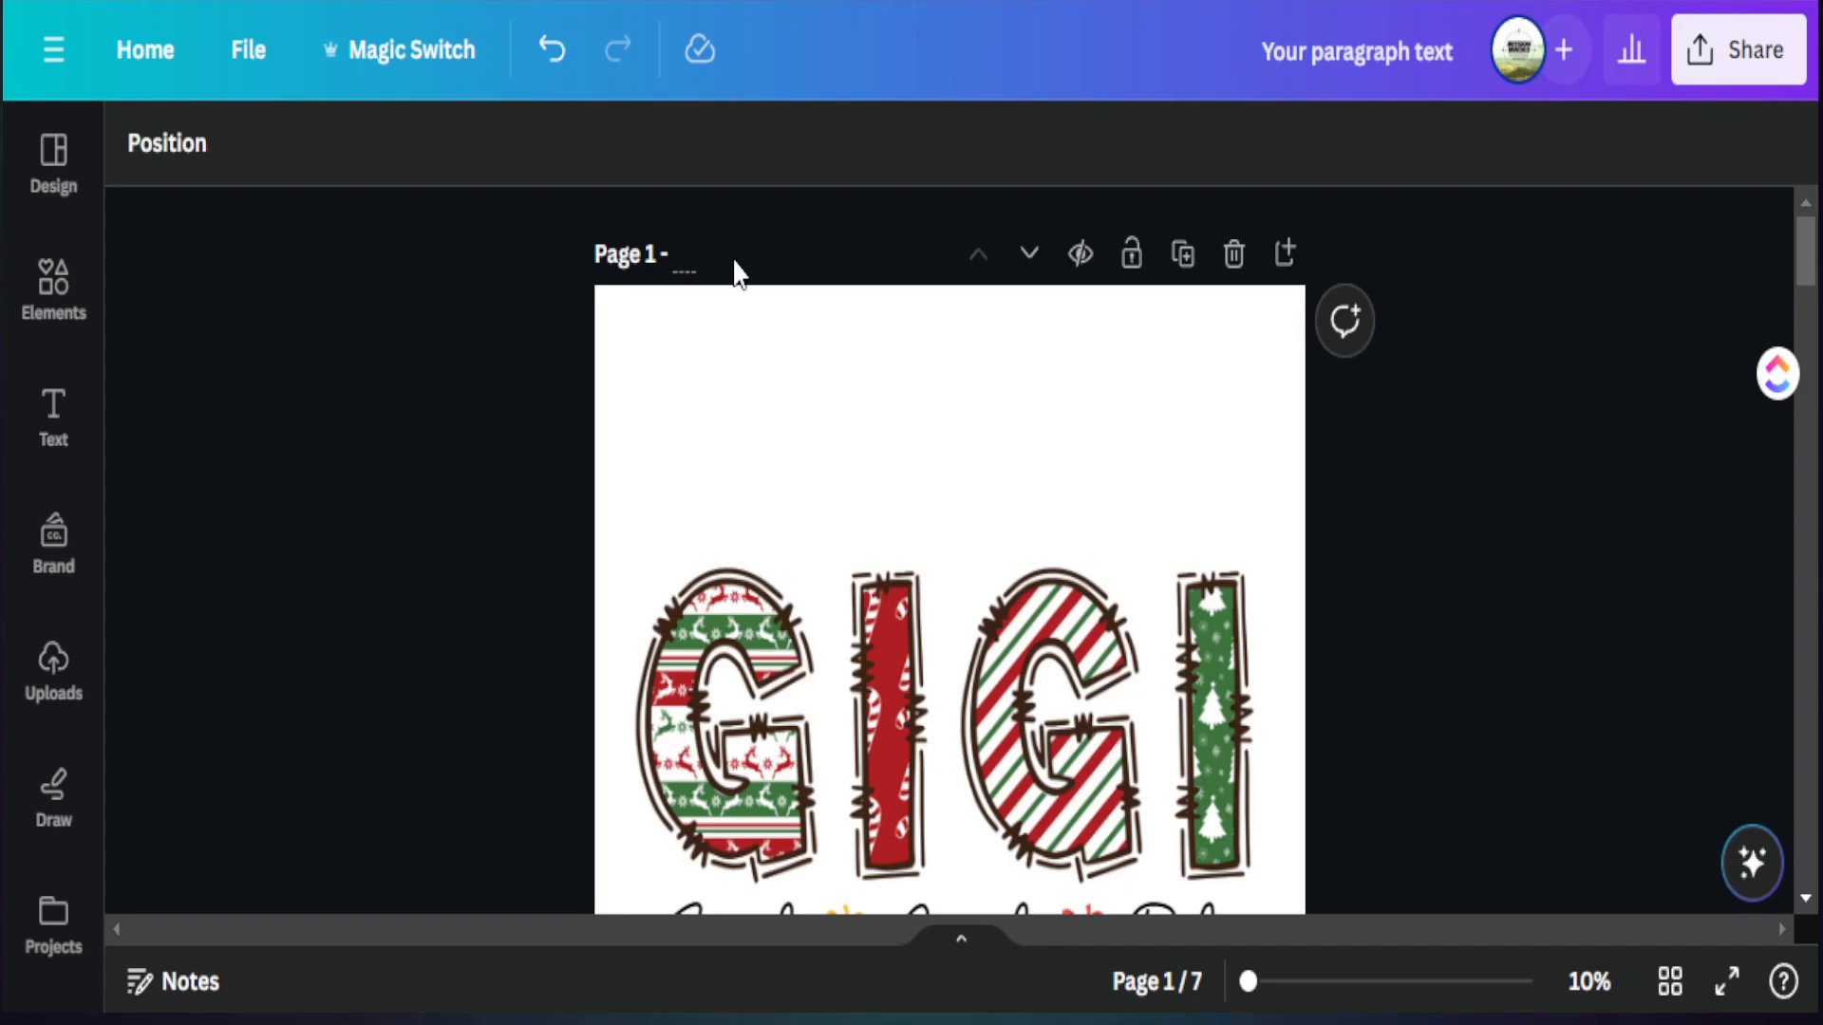
type("d1 bt")
Copy the page 1 title to dark-background page 2 and change it to "d1 wt"
left_click_drag(724, 254, 673, 255)
key("ctrl+c")
scroll(731, 387, "down", 6)
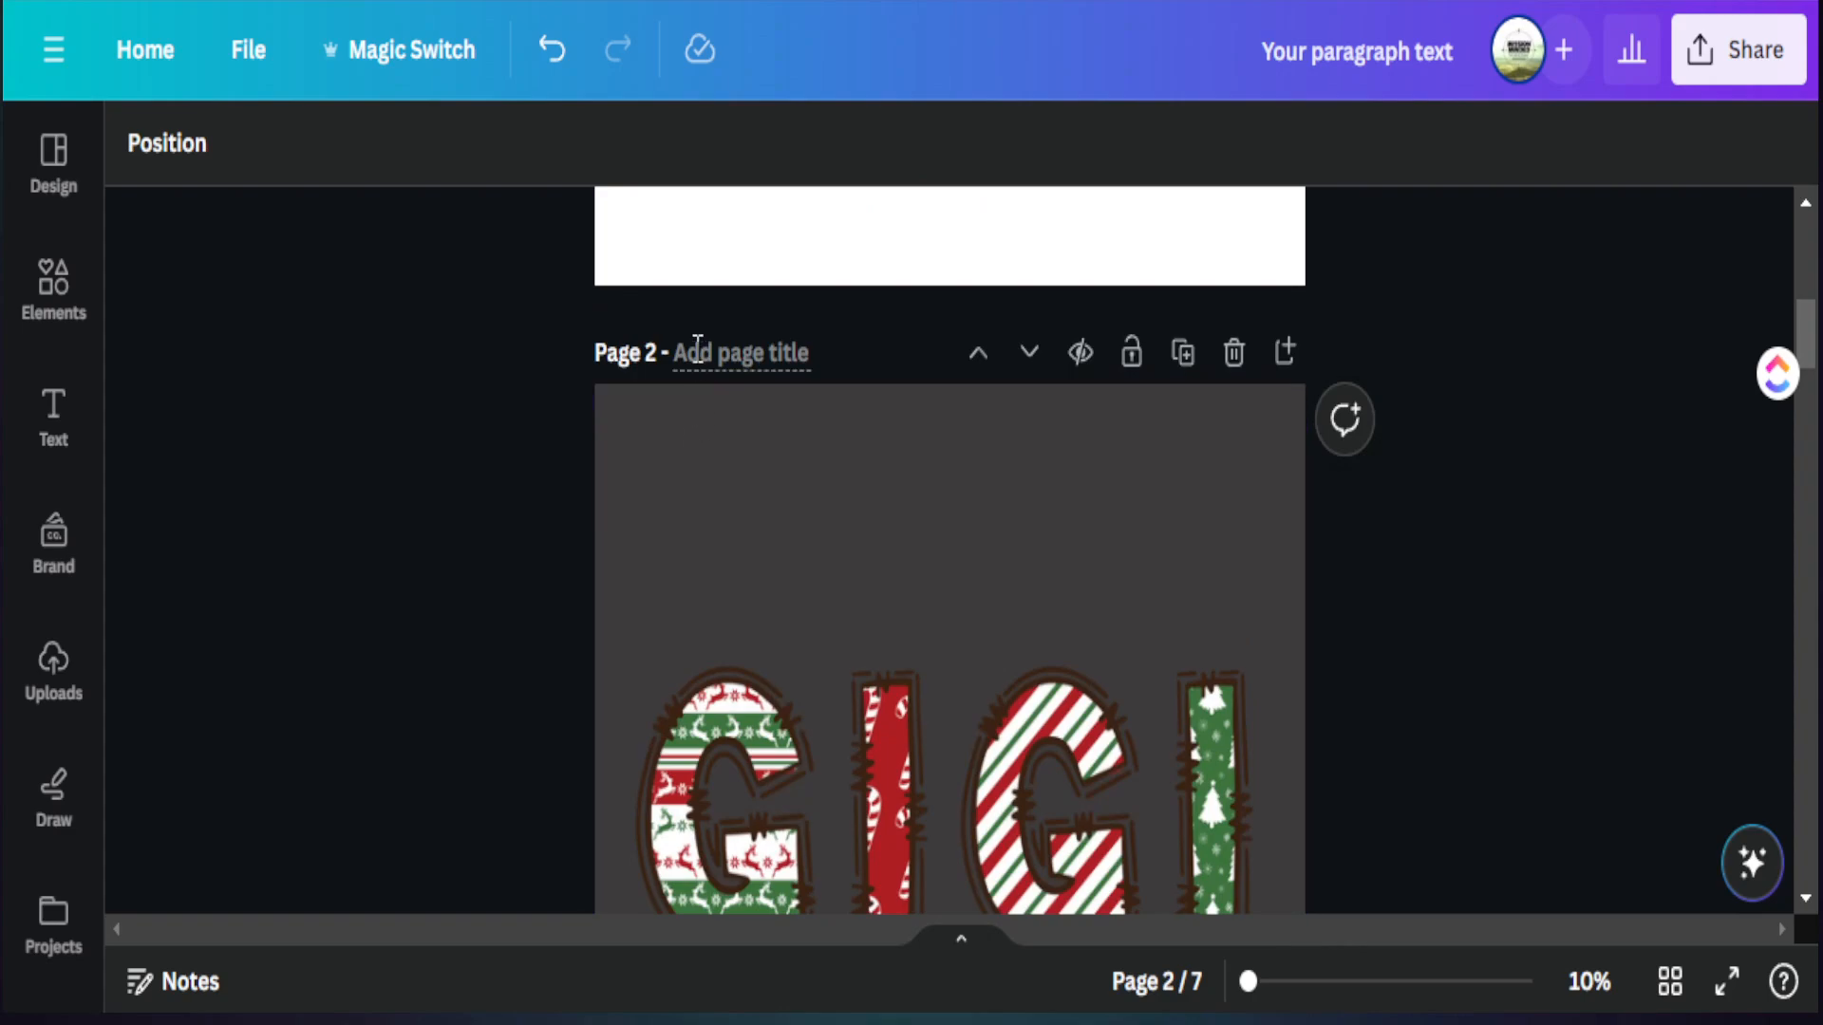
left_click(694, 352)
key("ctrl+v")
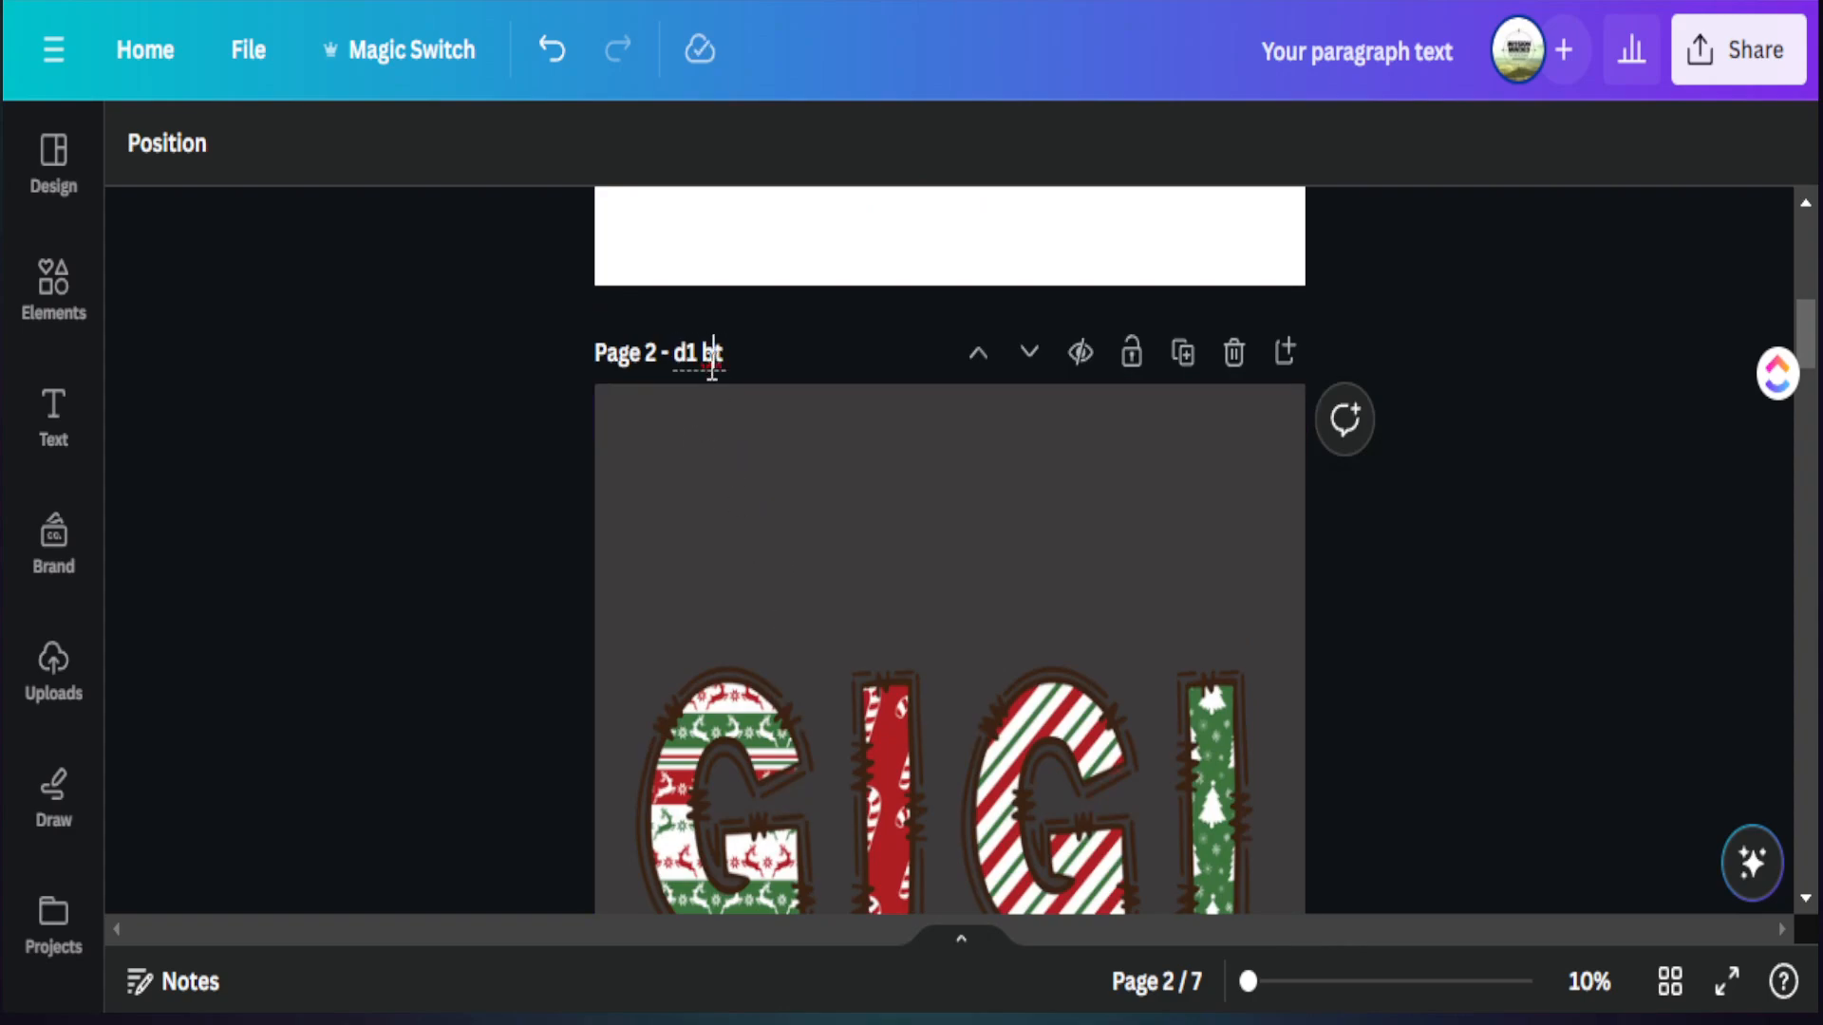
key("shift+Left")
type("w")
left_click(1116, 735)
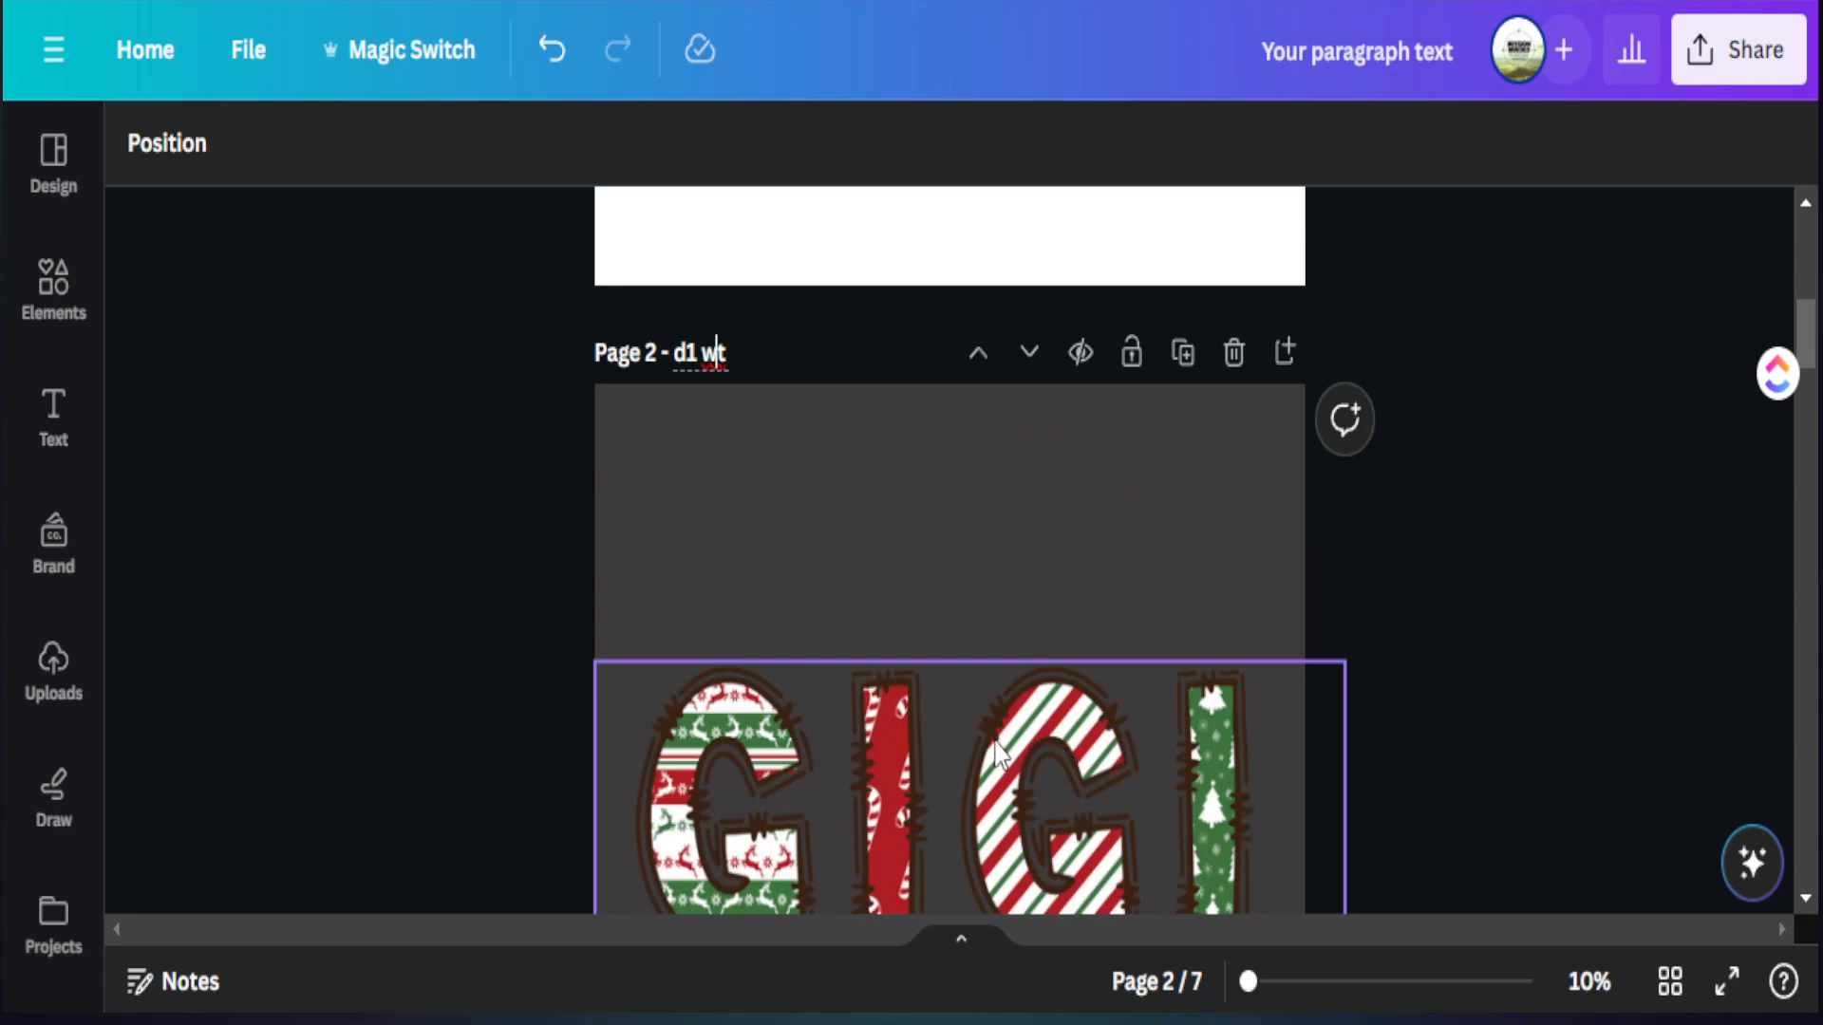
scroll(886, 688, "up", 5)
left_click(886, 681)
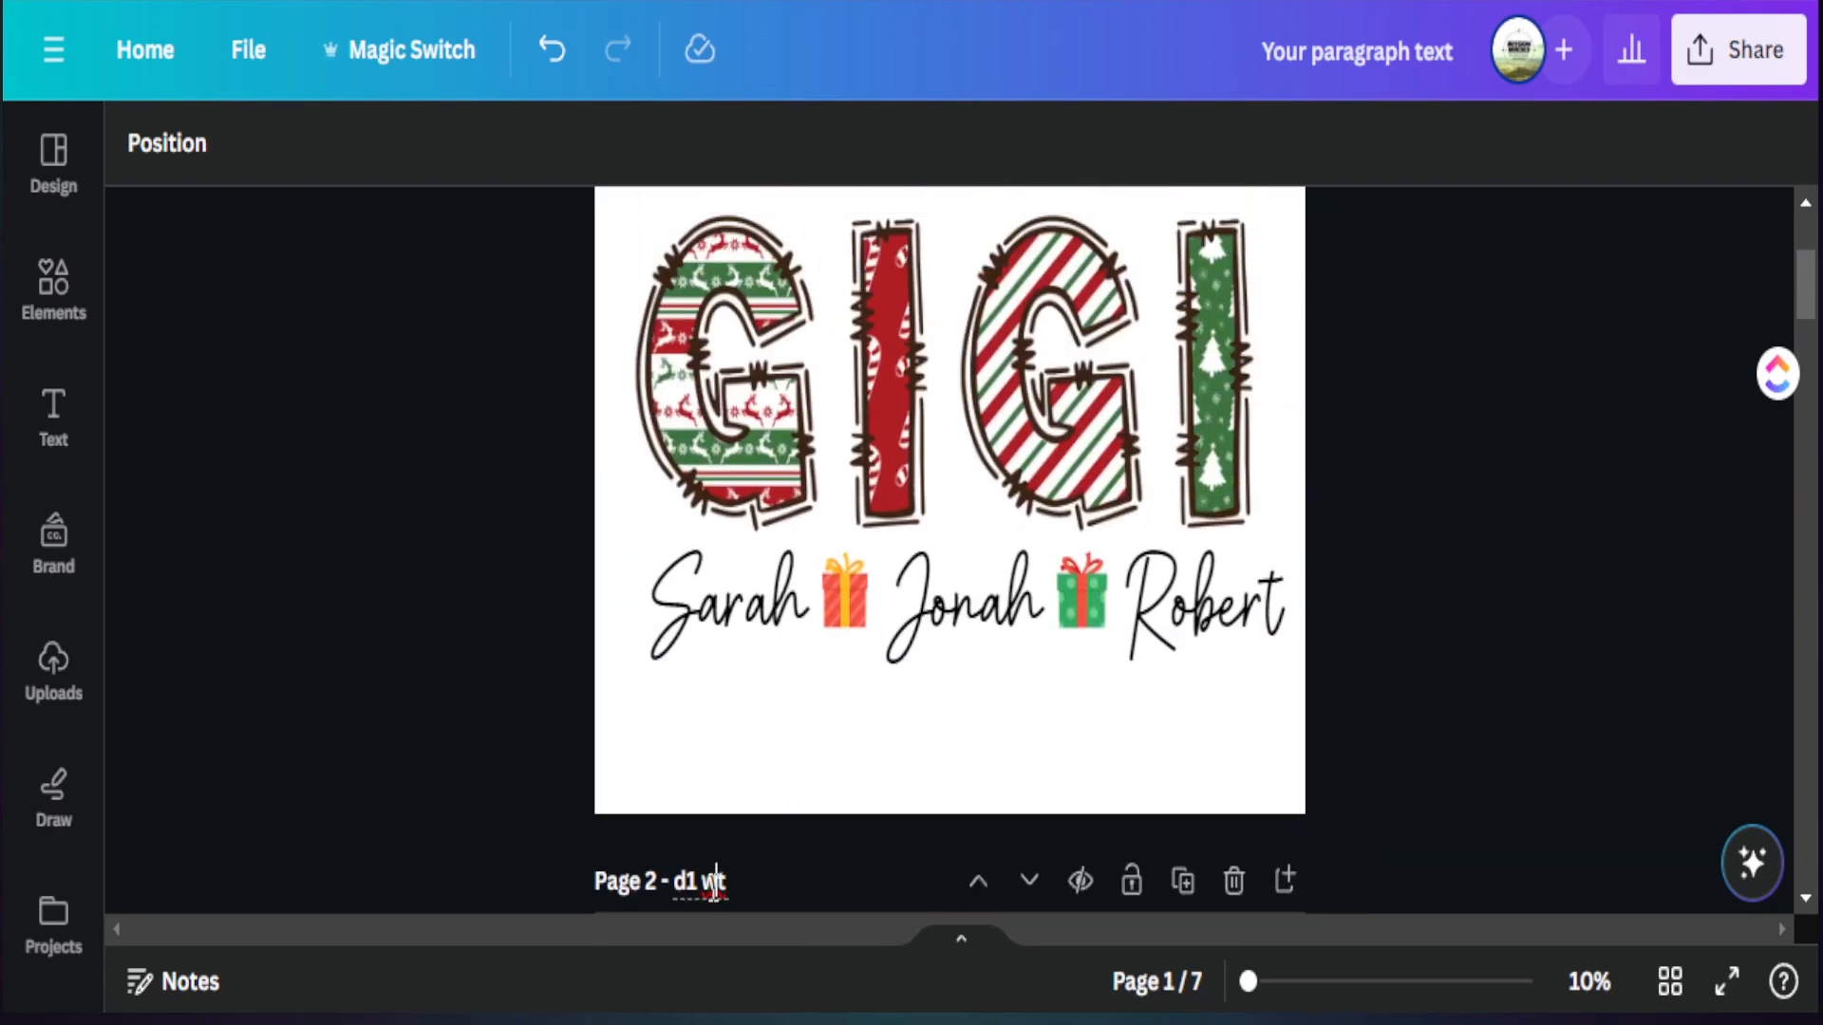
scroll(887, 805, "down", 12)
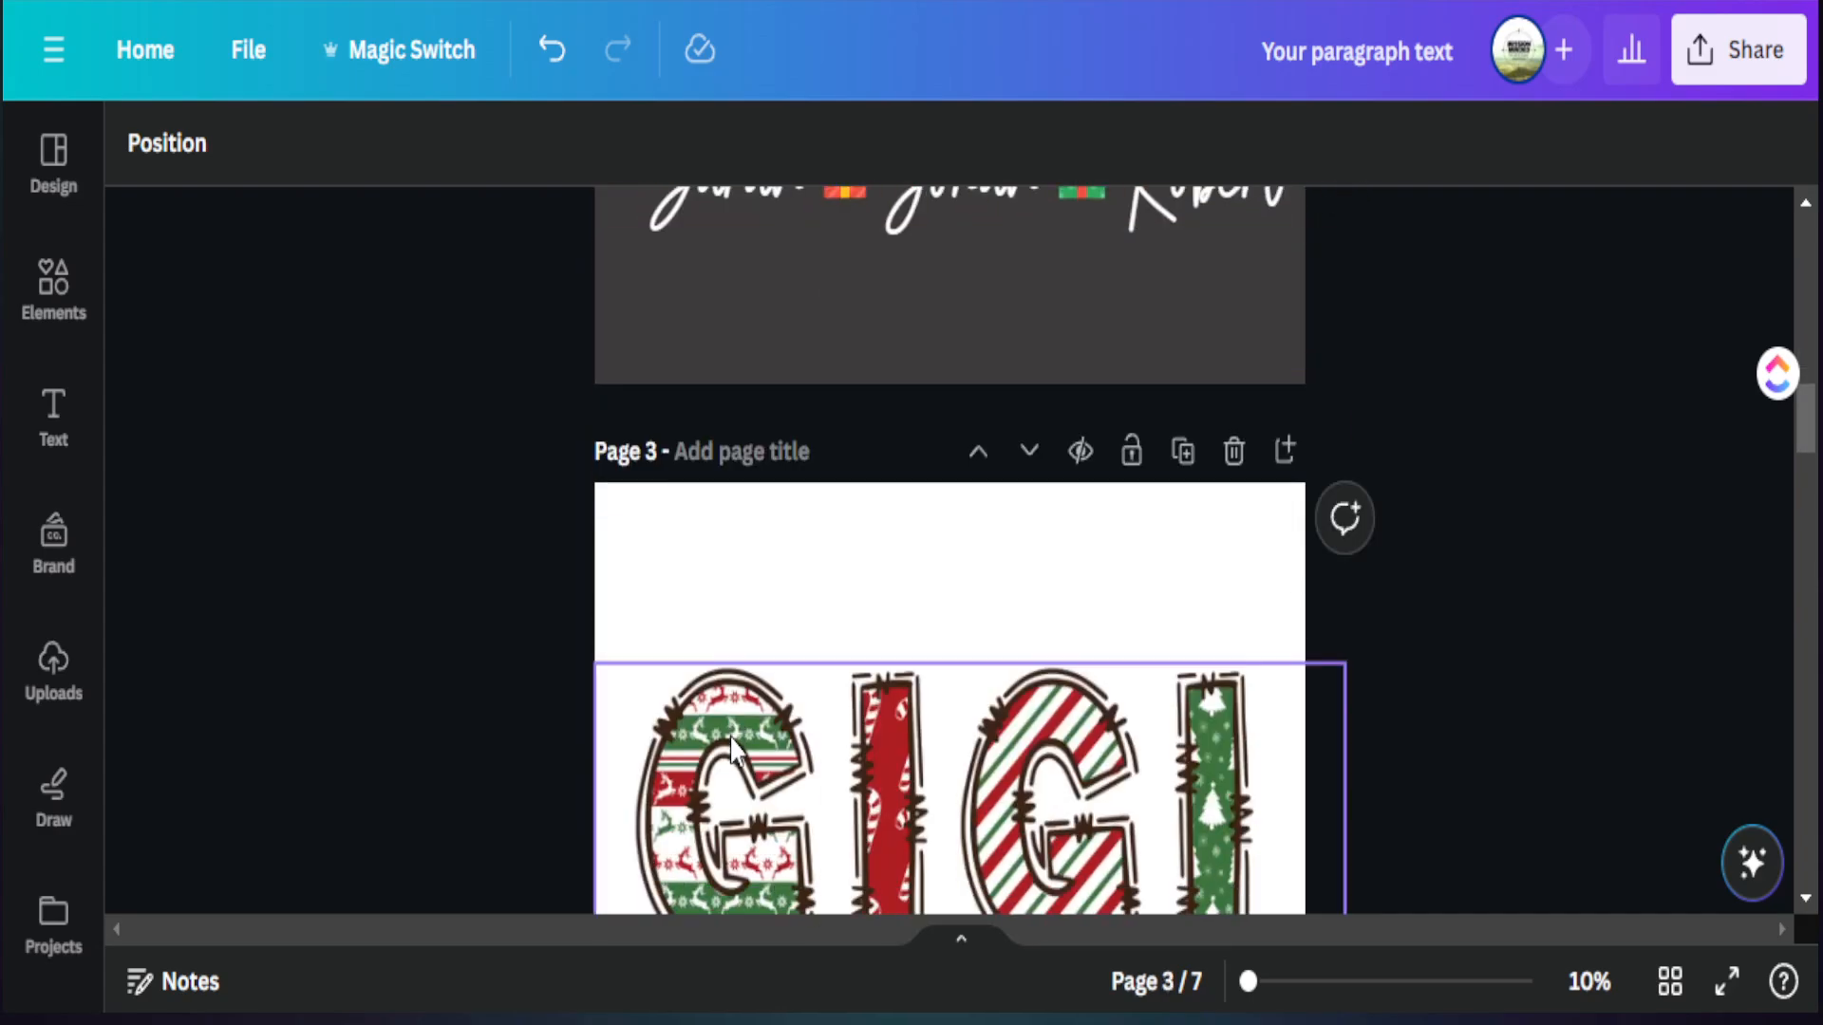
scroll(704, 729, "down", 2)
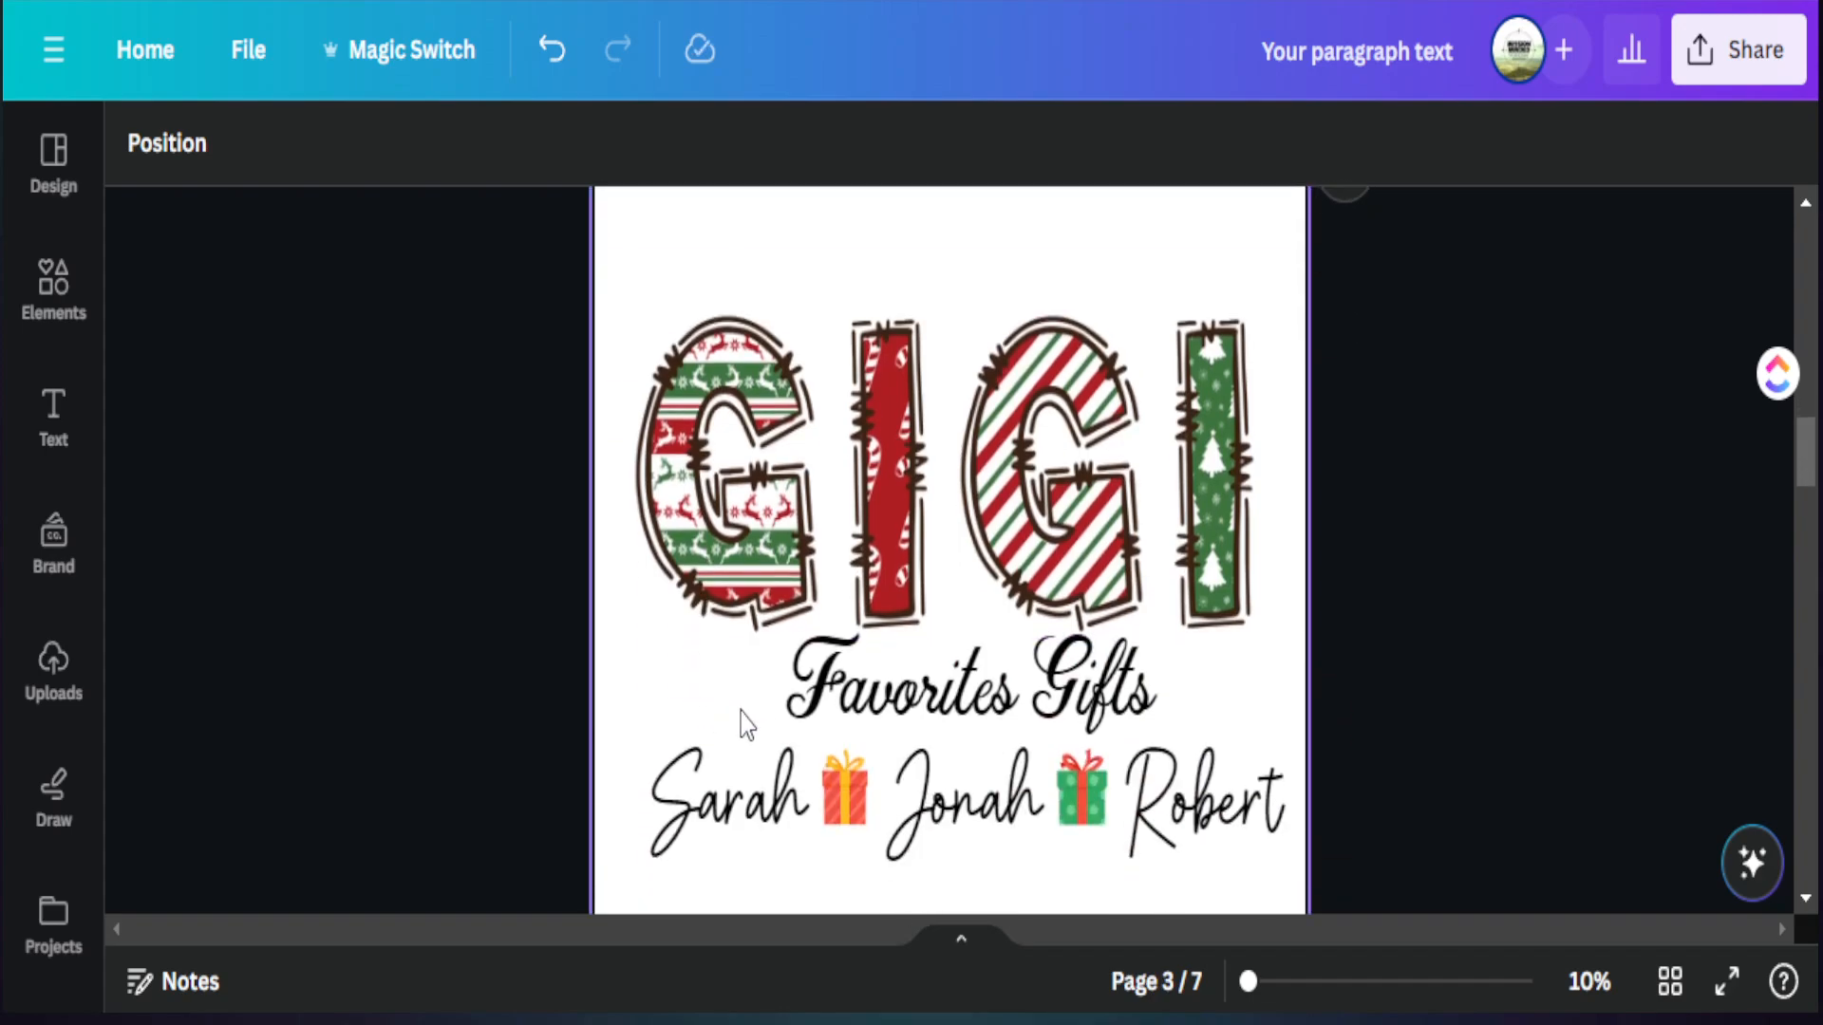
scroll(1120, 760, "up", 6)
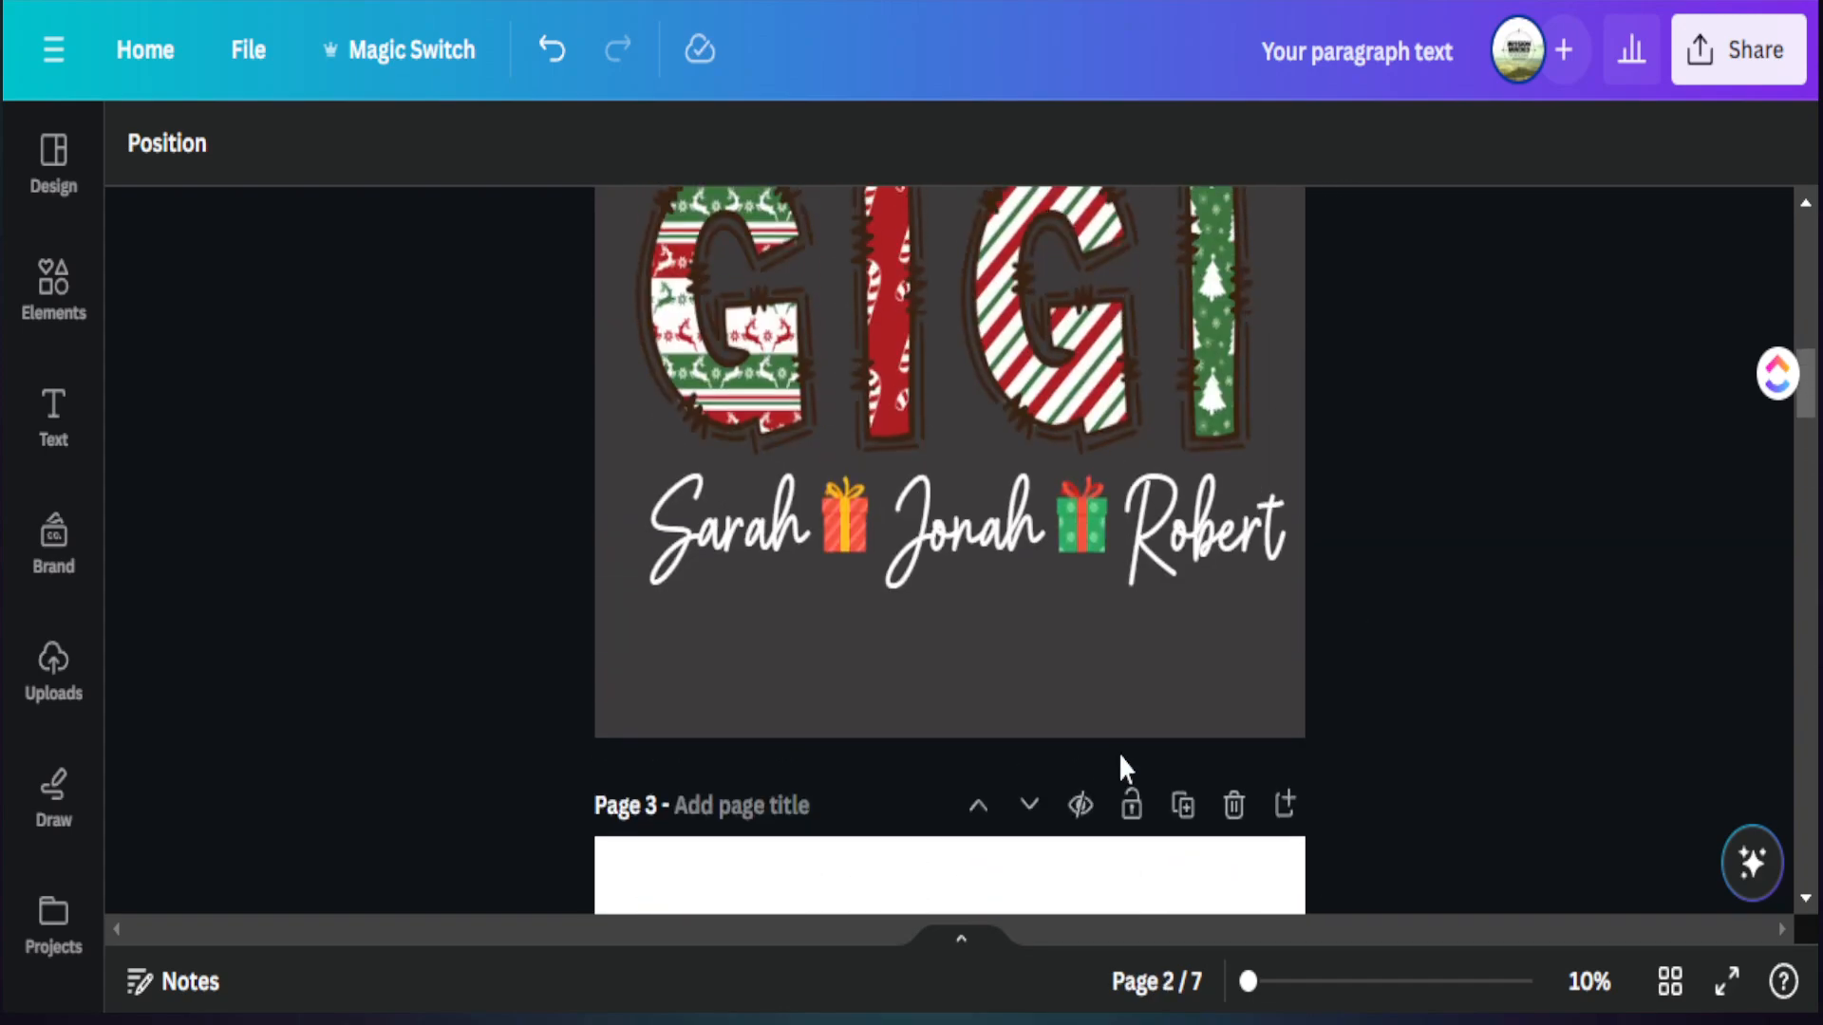
Open the design's download settings and enable a transparent background for the PNG file
left_click(1739, 49)
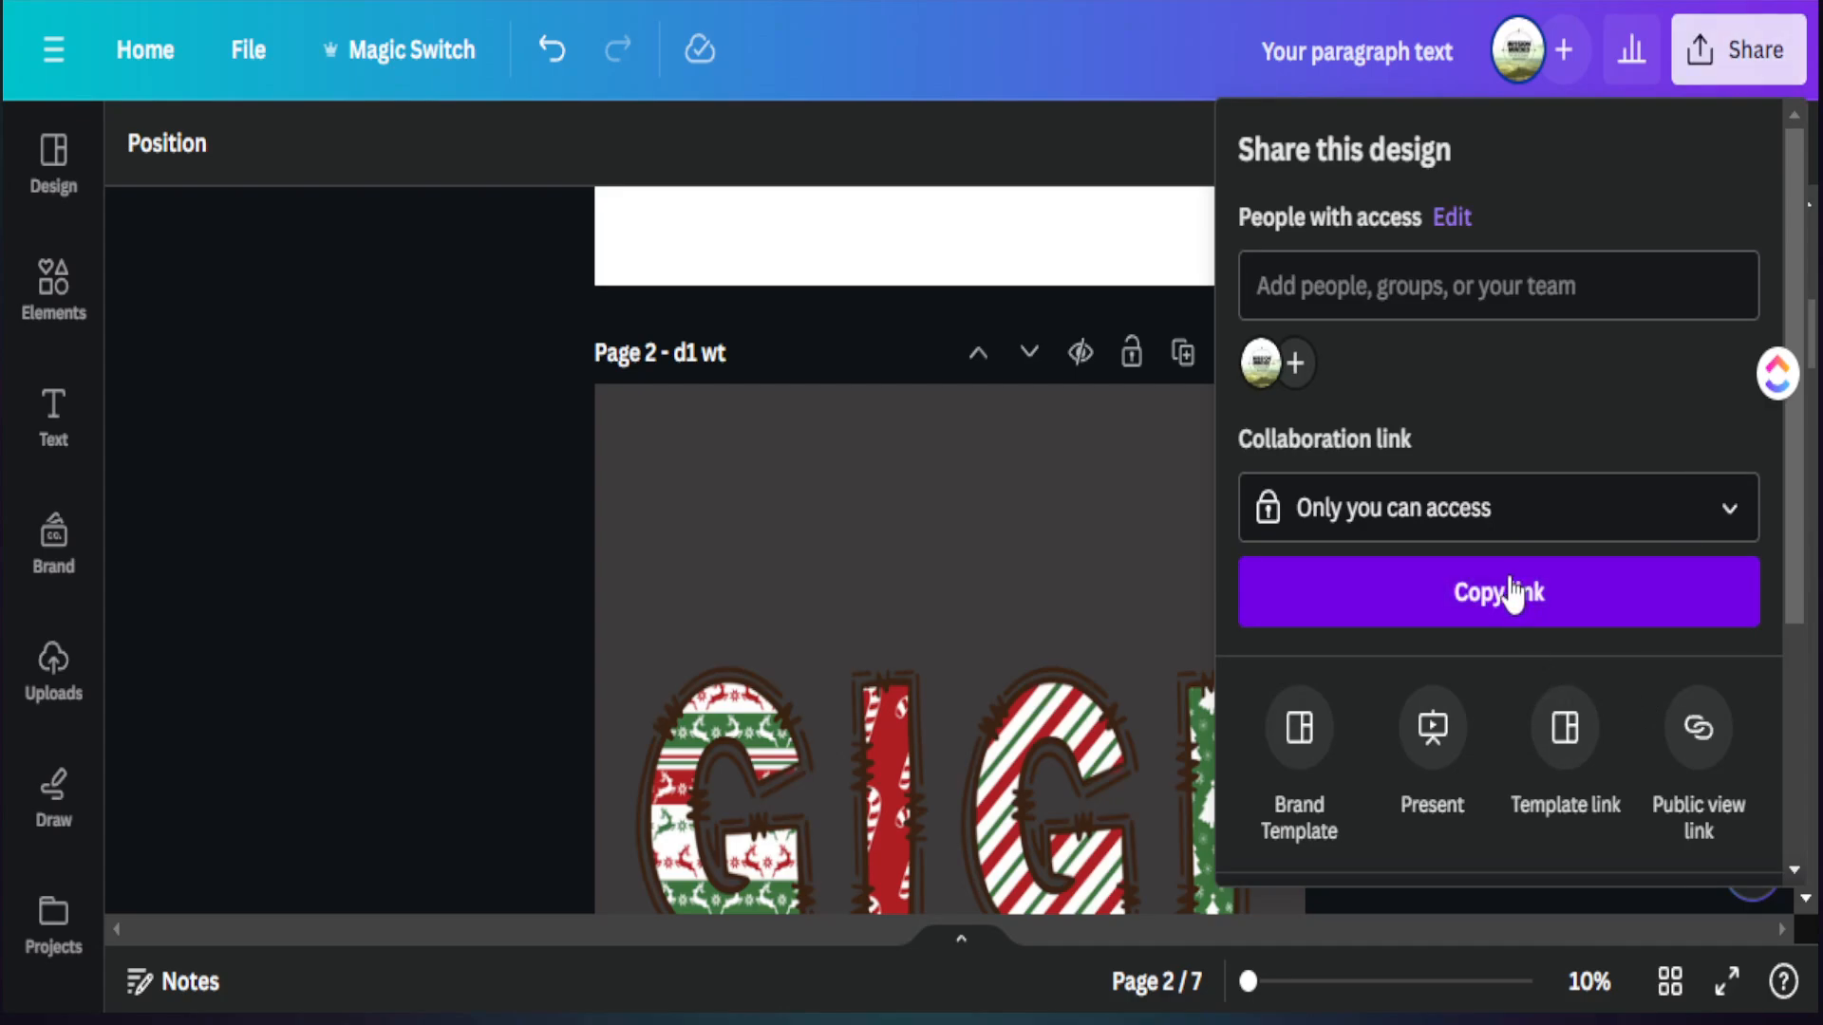
scroll(1453, 589, "down", 2)
scroll(1393, 593, "down", 2)
left_click(1403, 569)
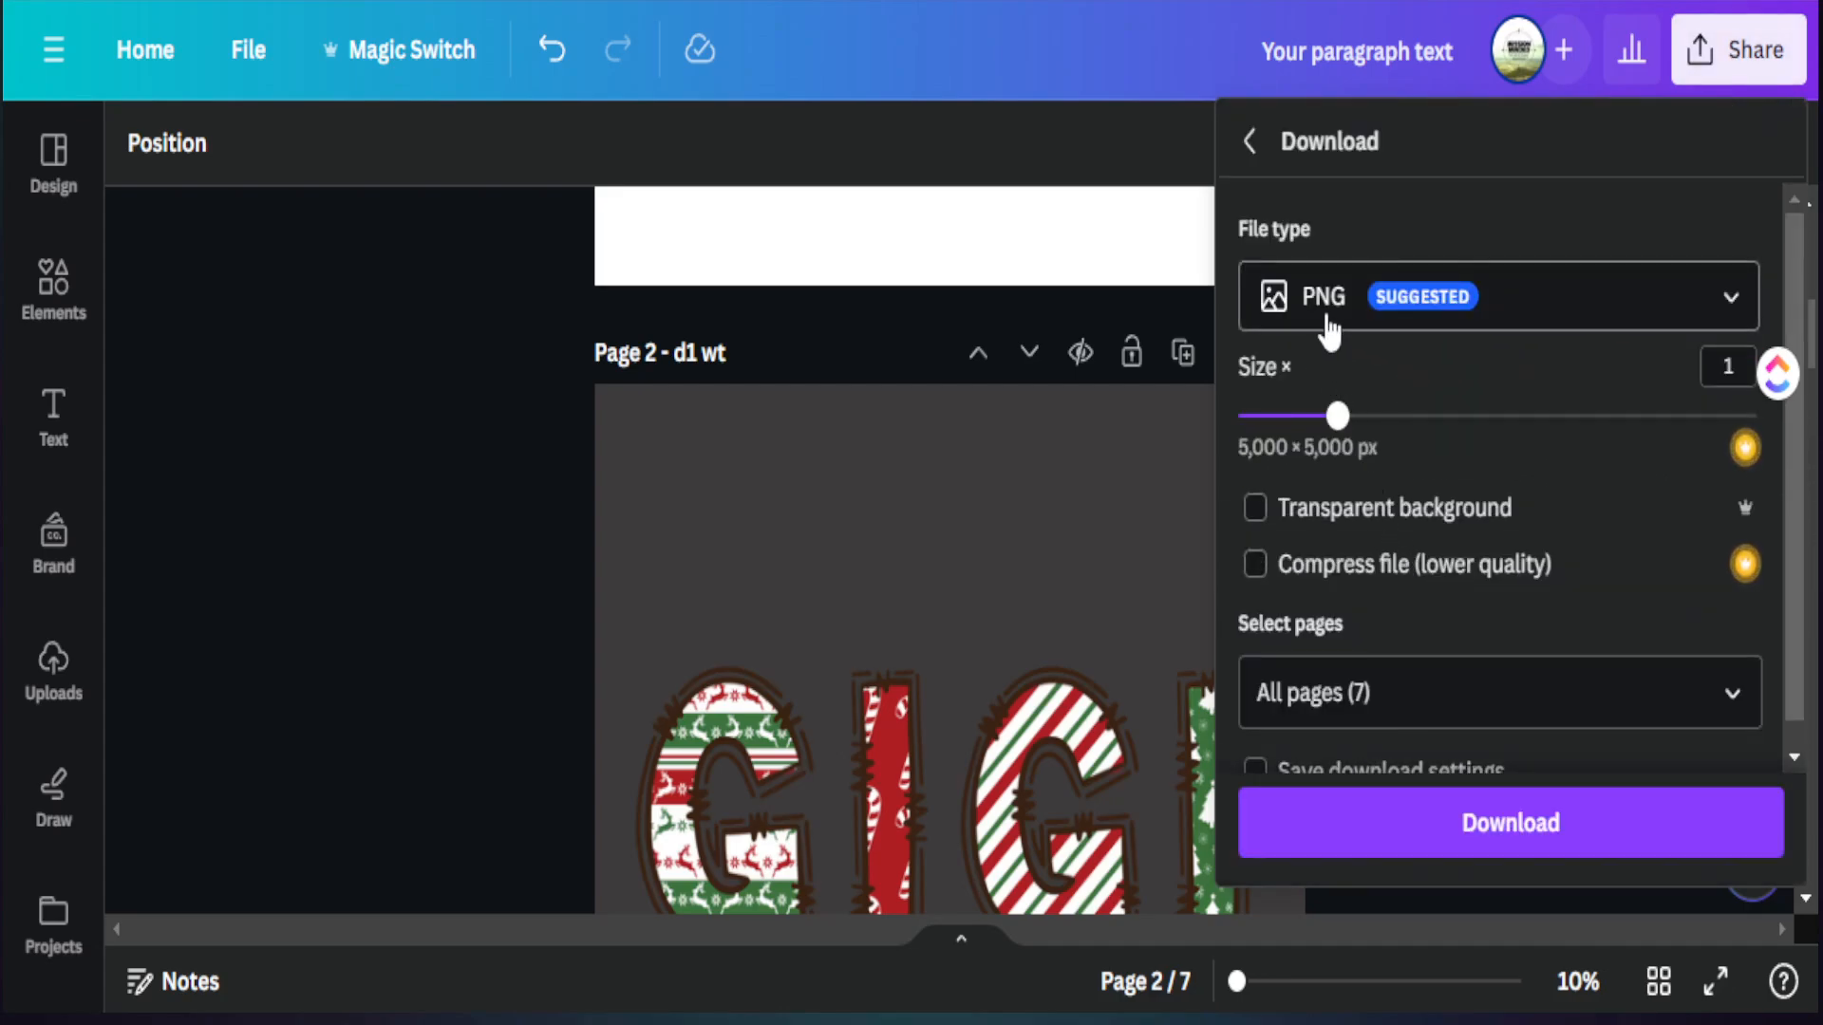
left_click(1257, 507)
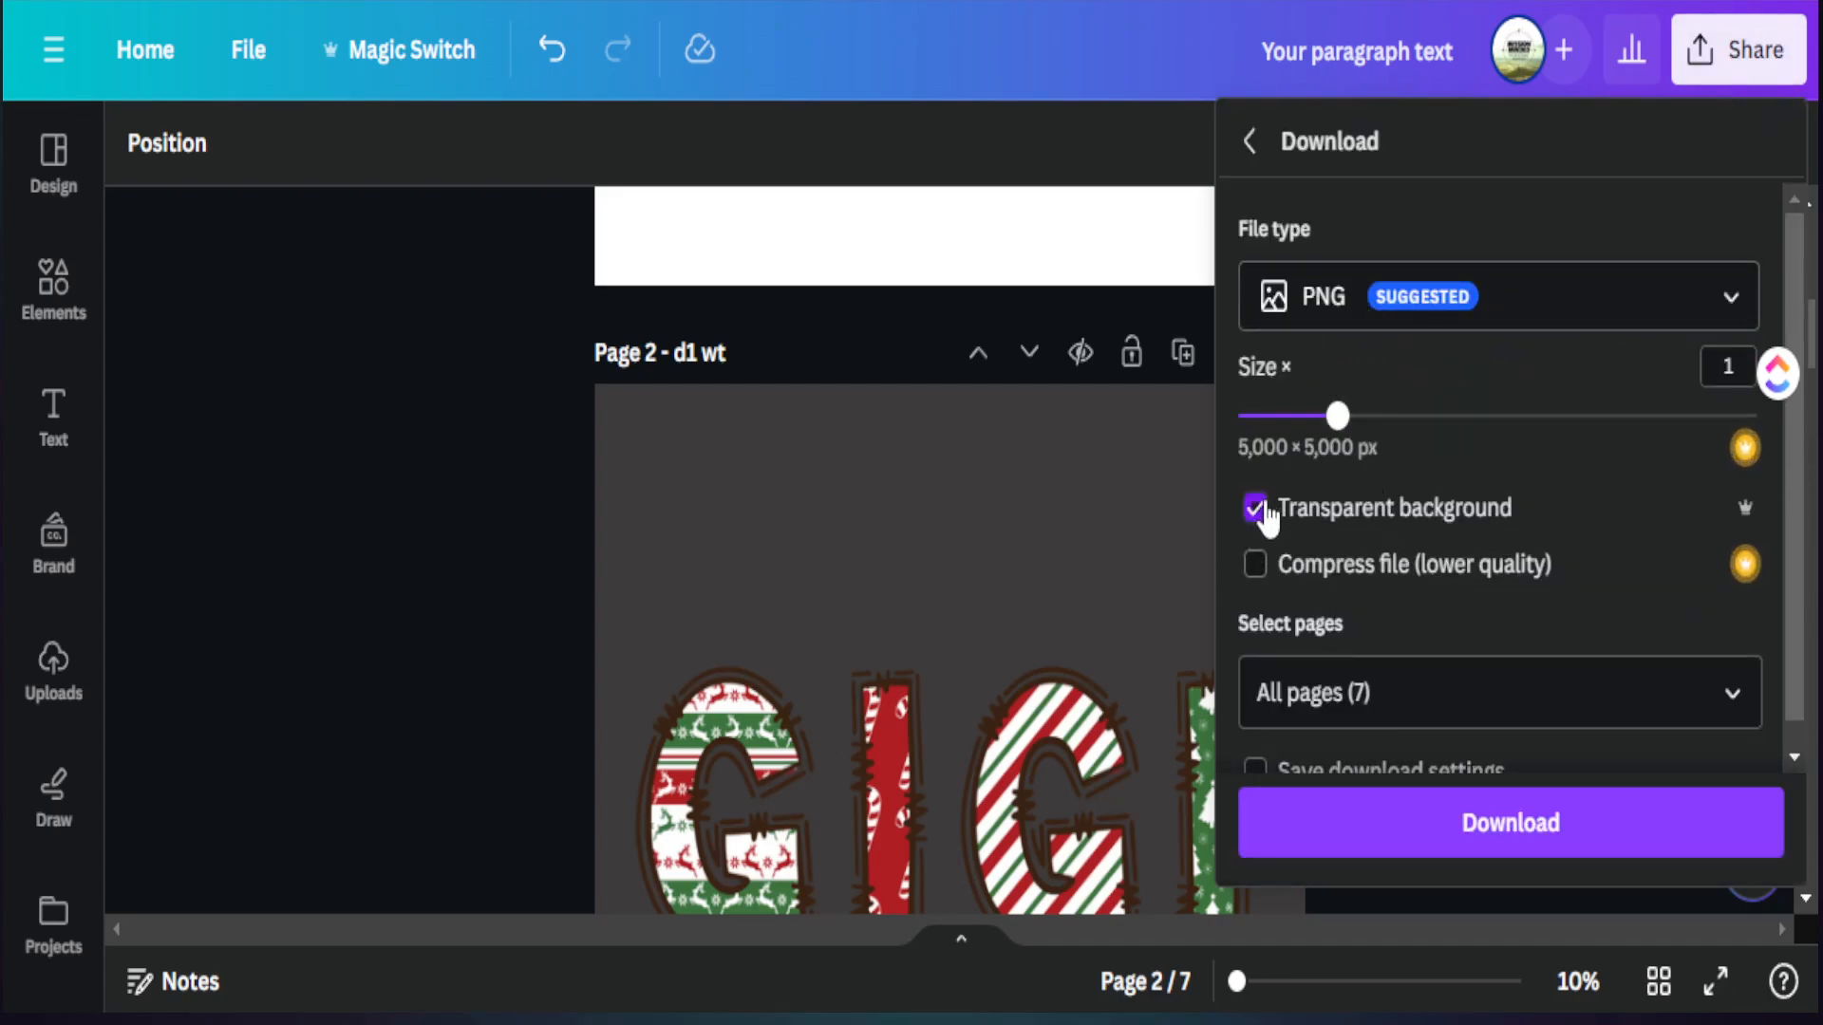
Restrict the download to page 1 "d1 bt" and page 2 "d1 wt", and download them
left_click(1728, 696)
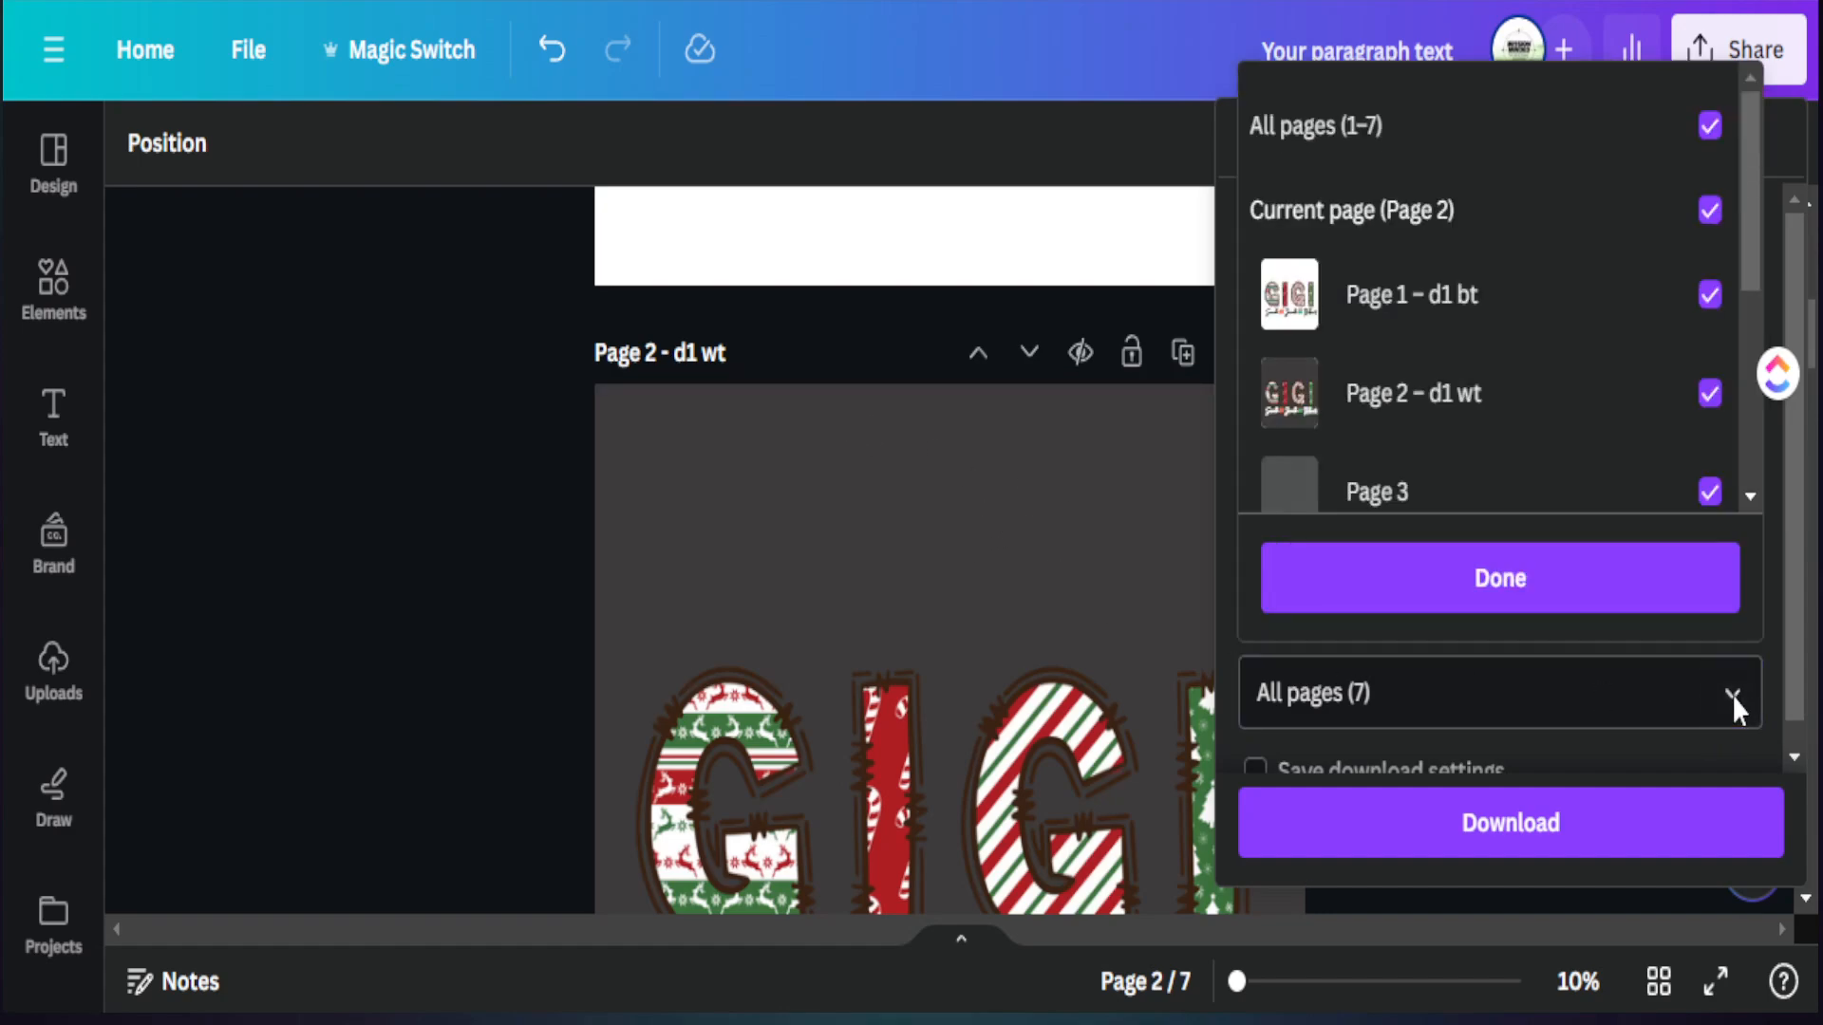
left_click(1709, 126)
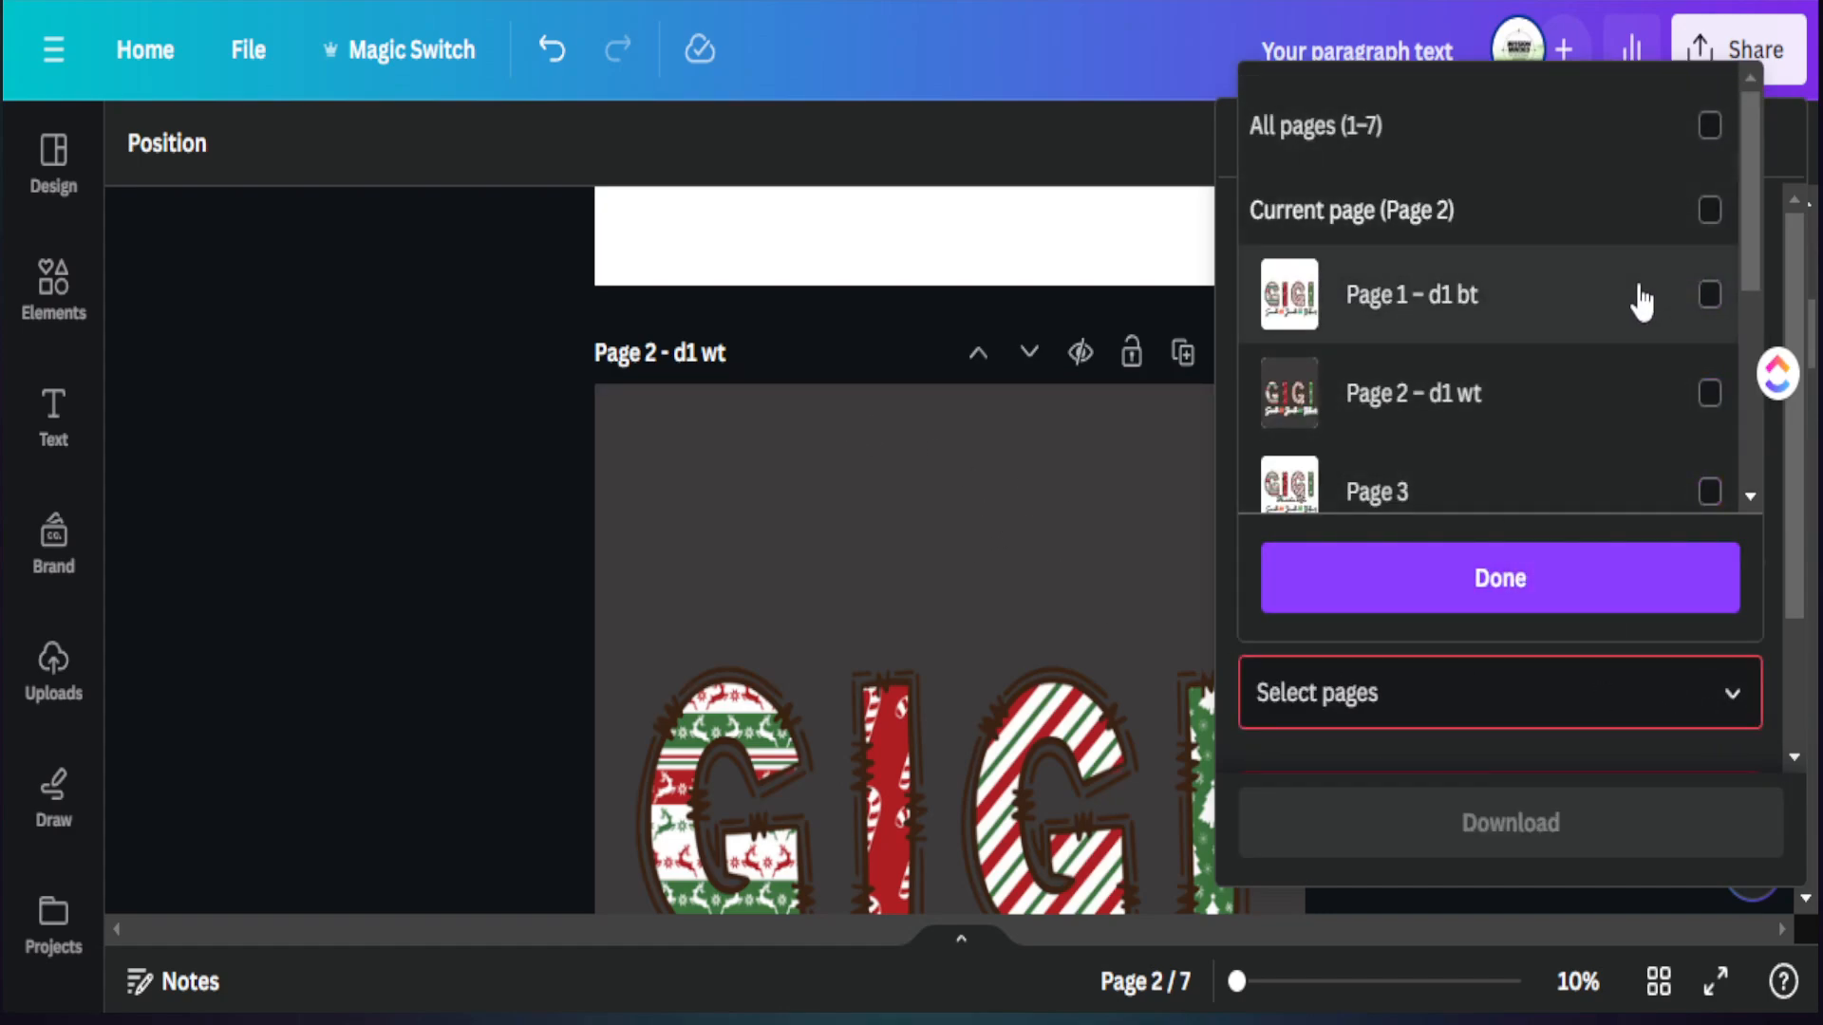
left_click(1709, 295)
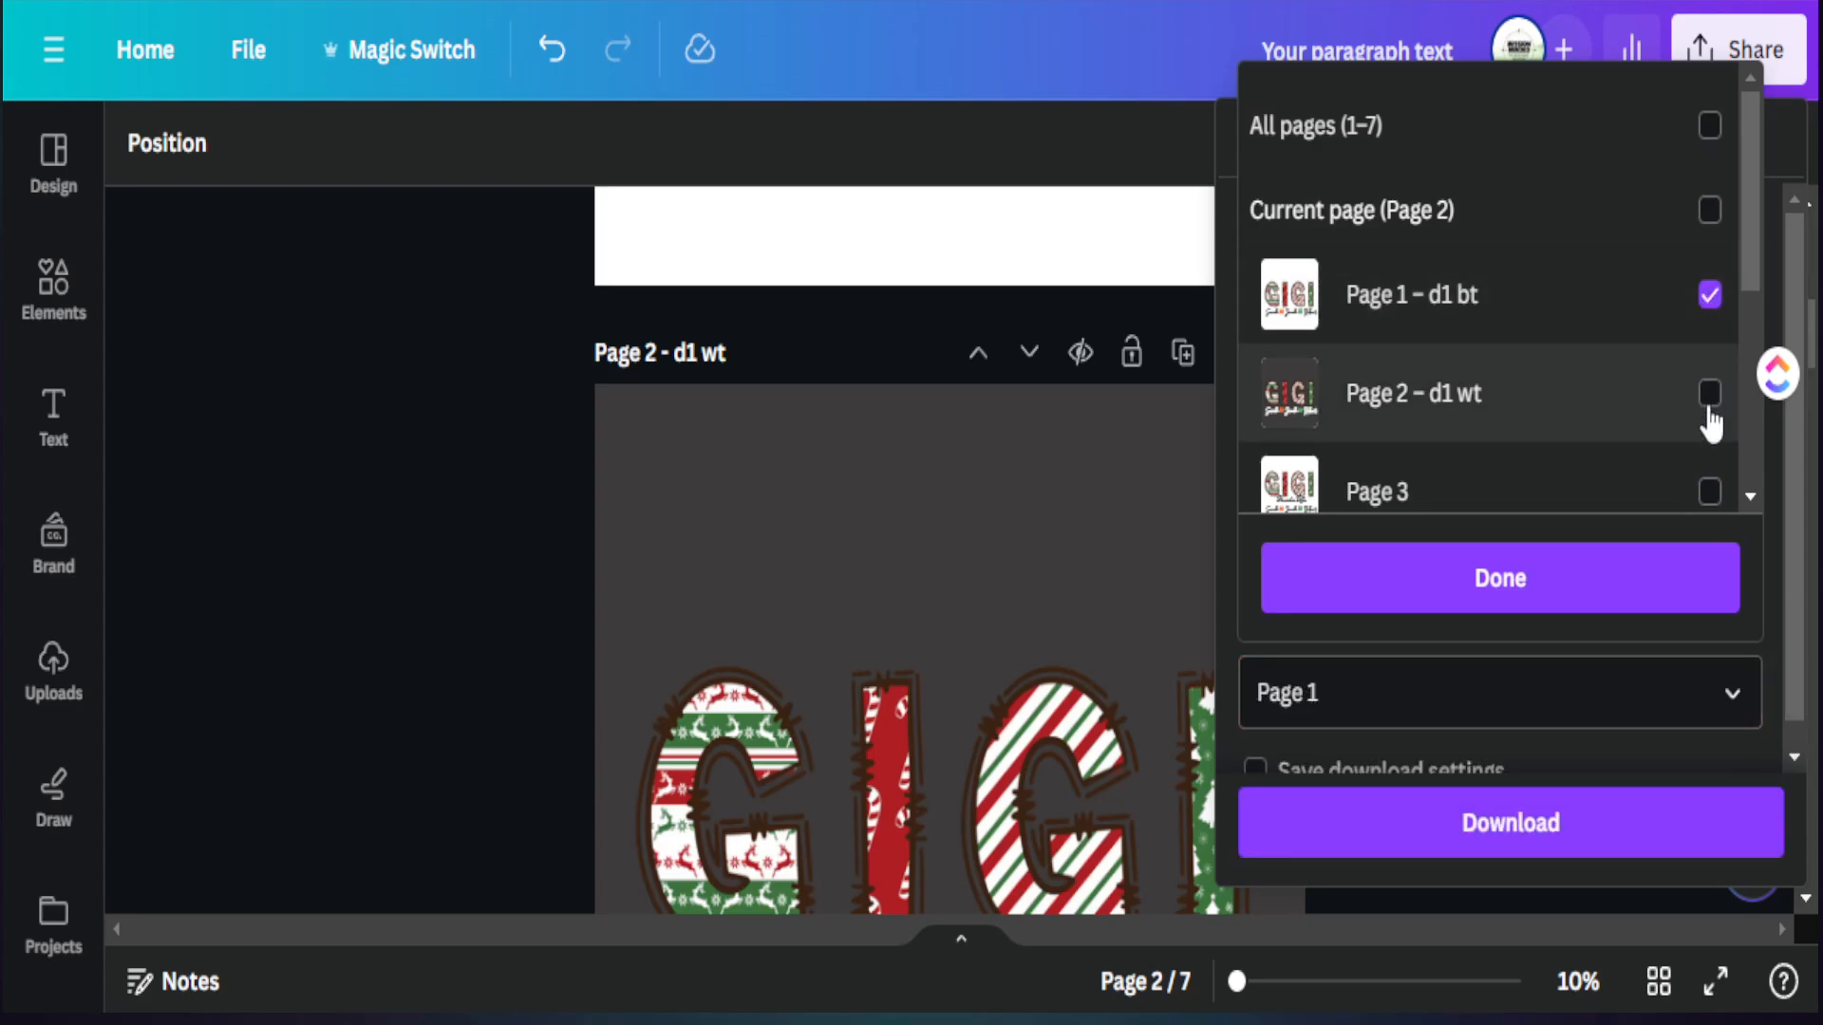
left_click(1709, 393)
left_click(1530, 580)
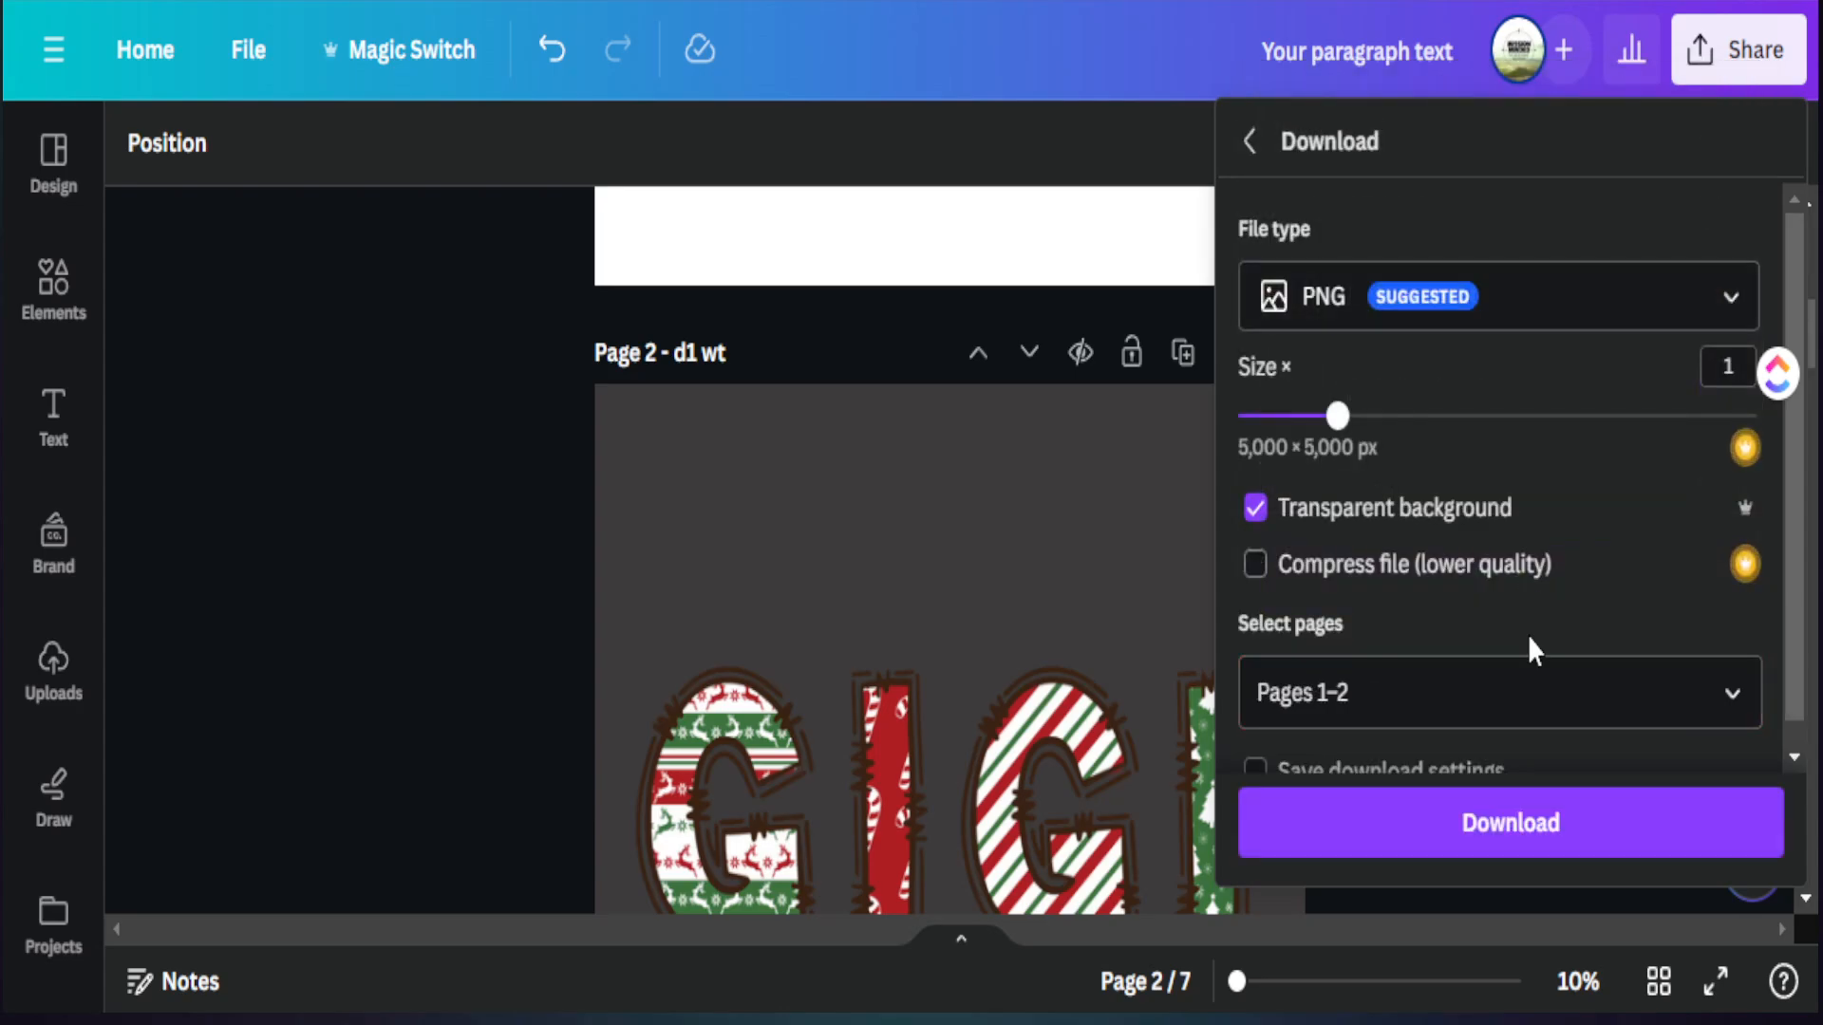
left_click(1525, 826)
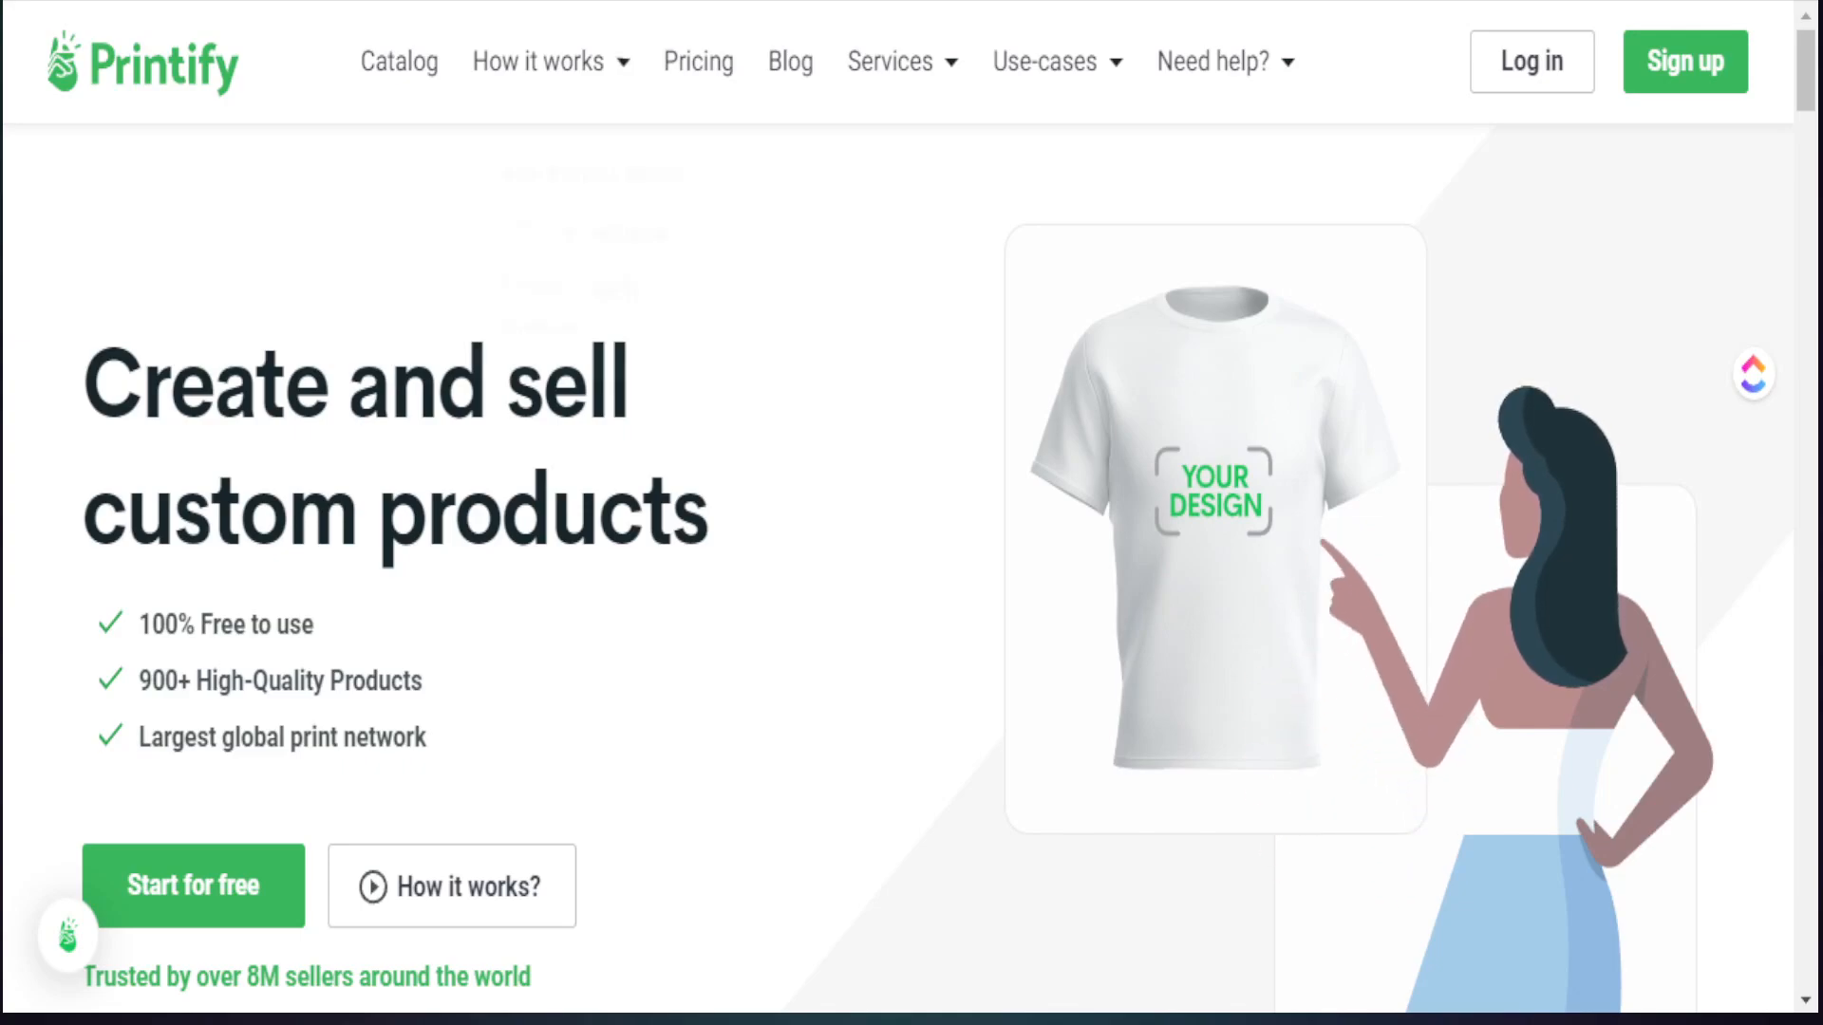
Open the Unisex Jersey Short Sleeve Tee from the women's T-shirts category of the Printify catalog
mouse_move(551, 62)
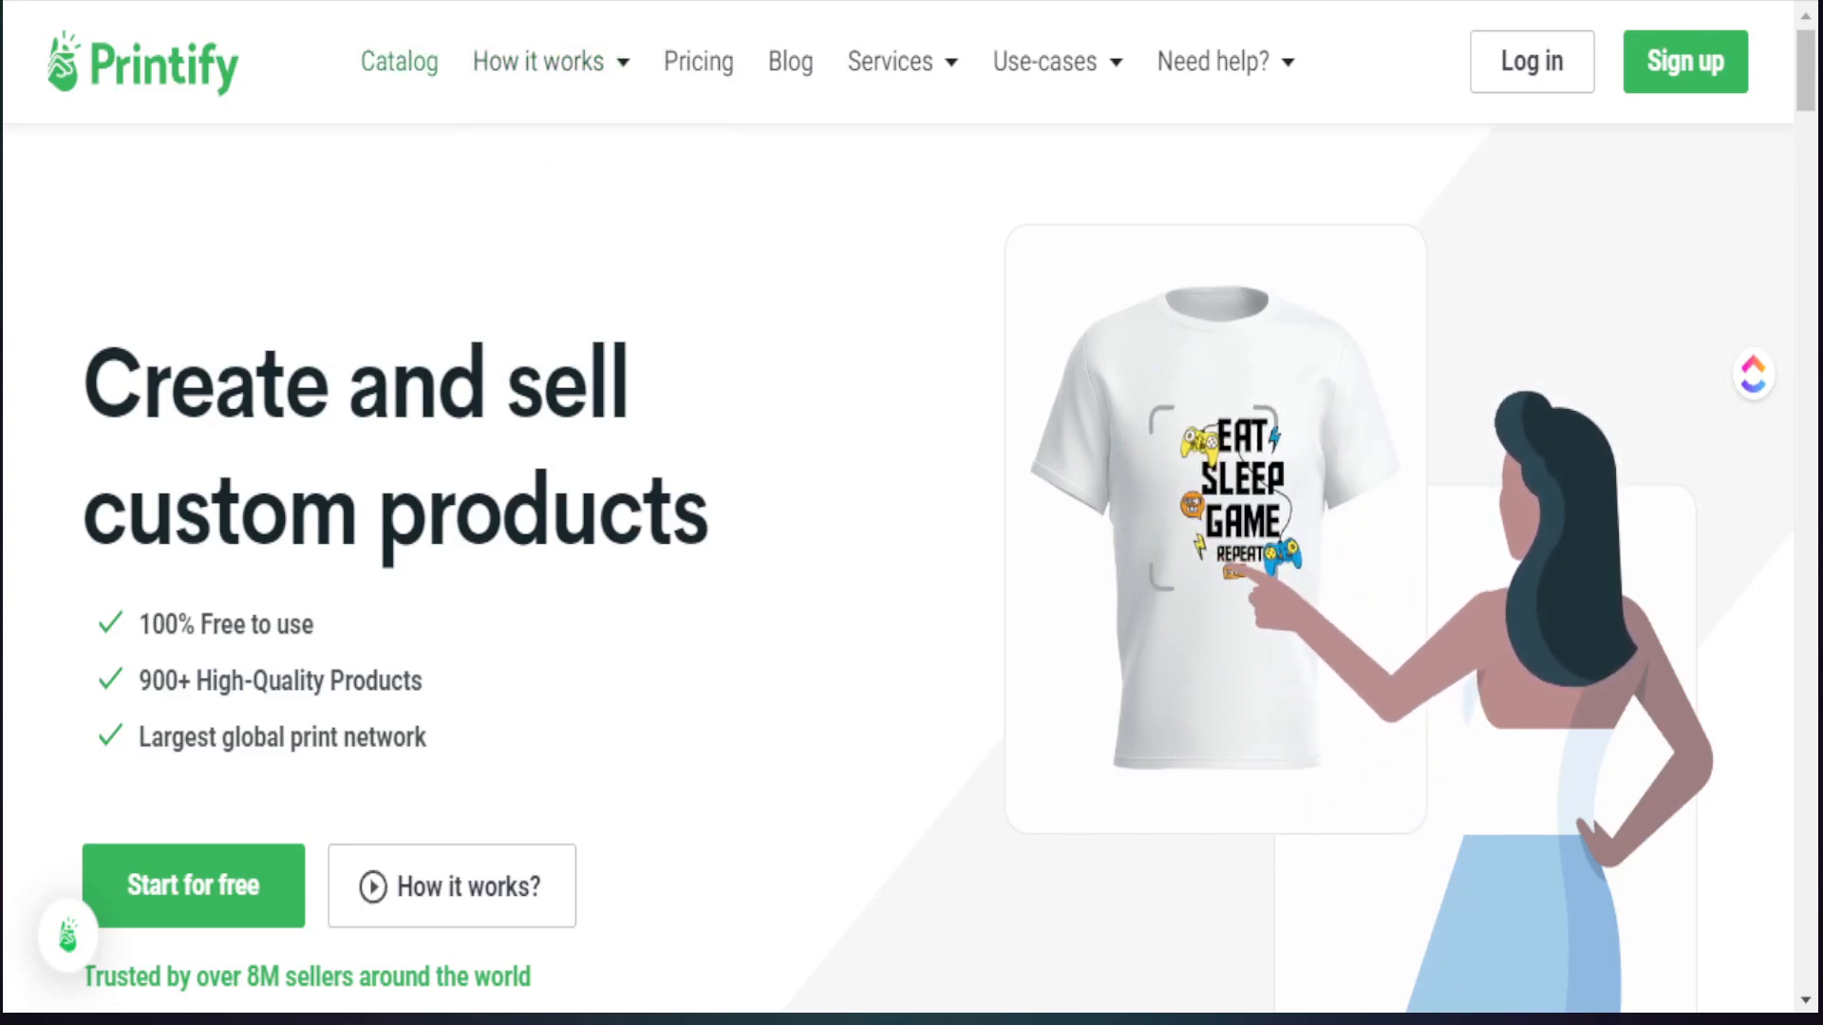
left_click(410, 68)
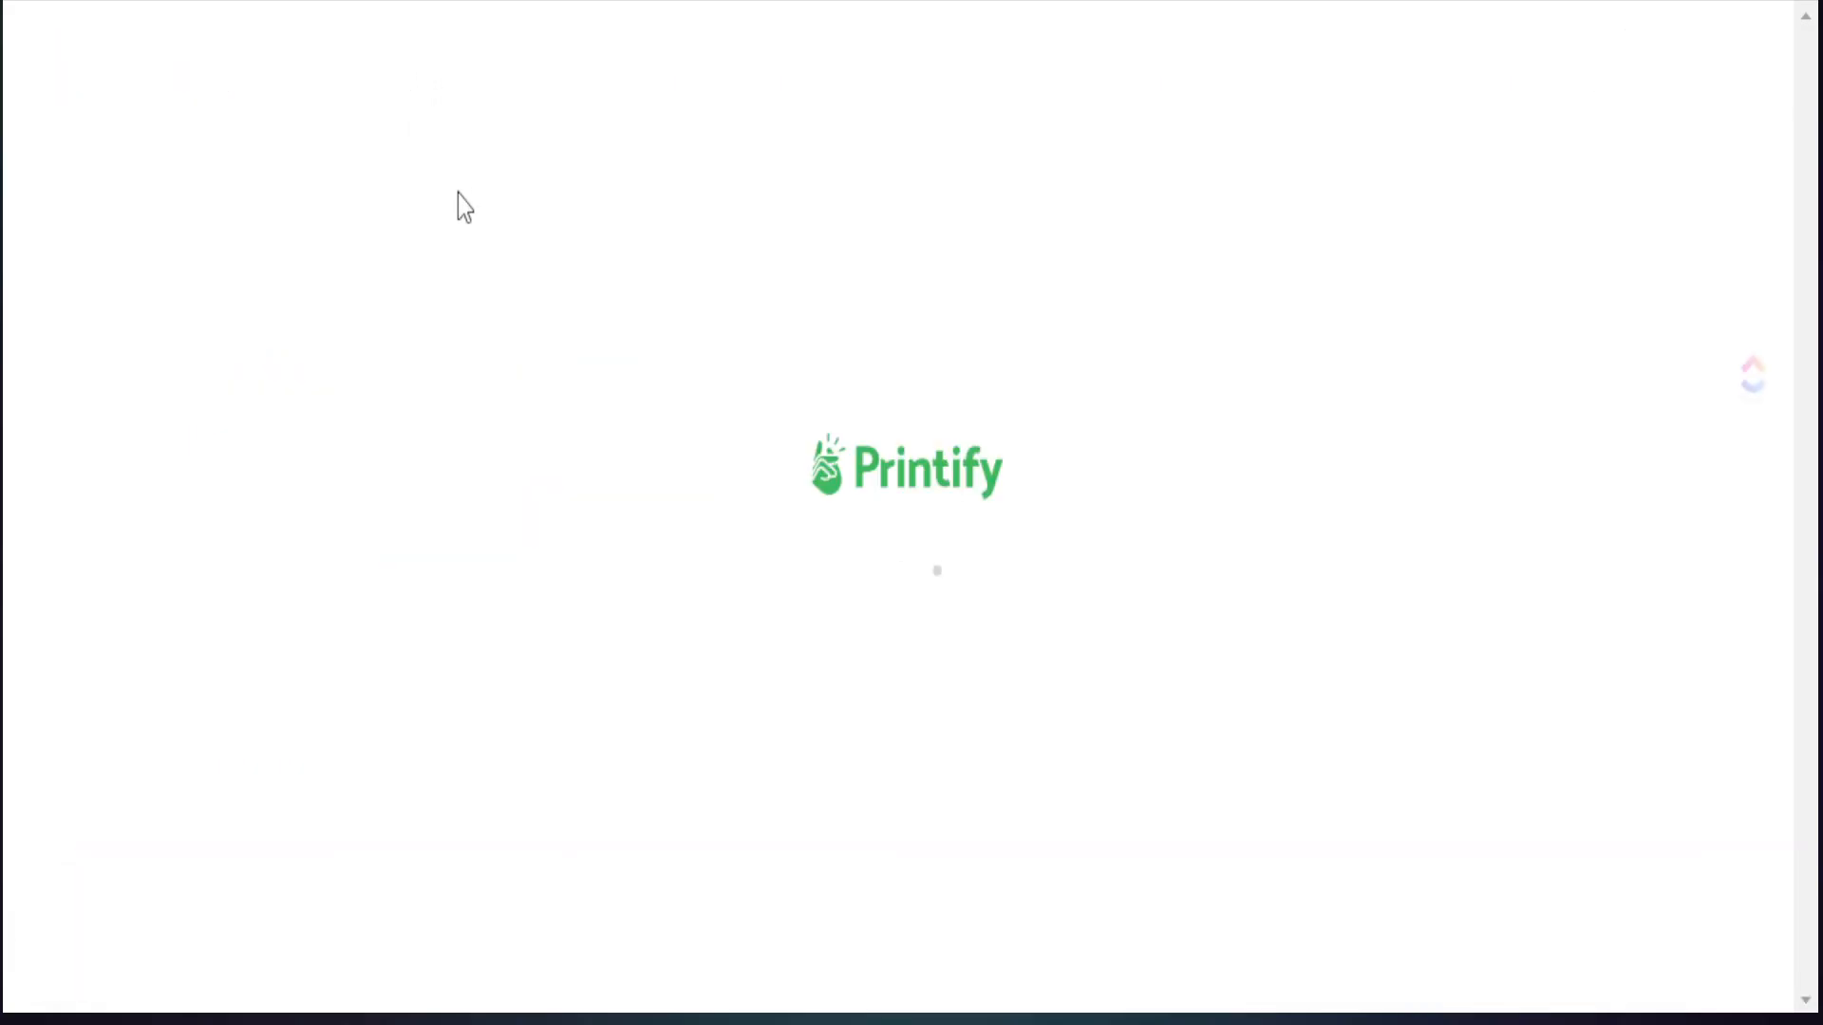
mouse_move(395, 76)
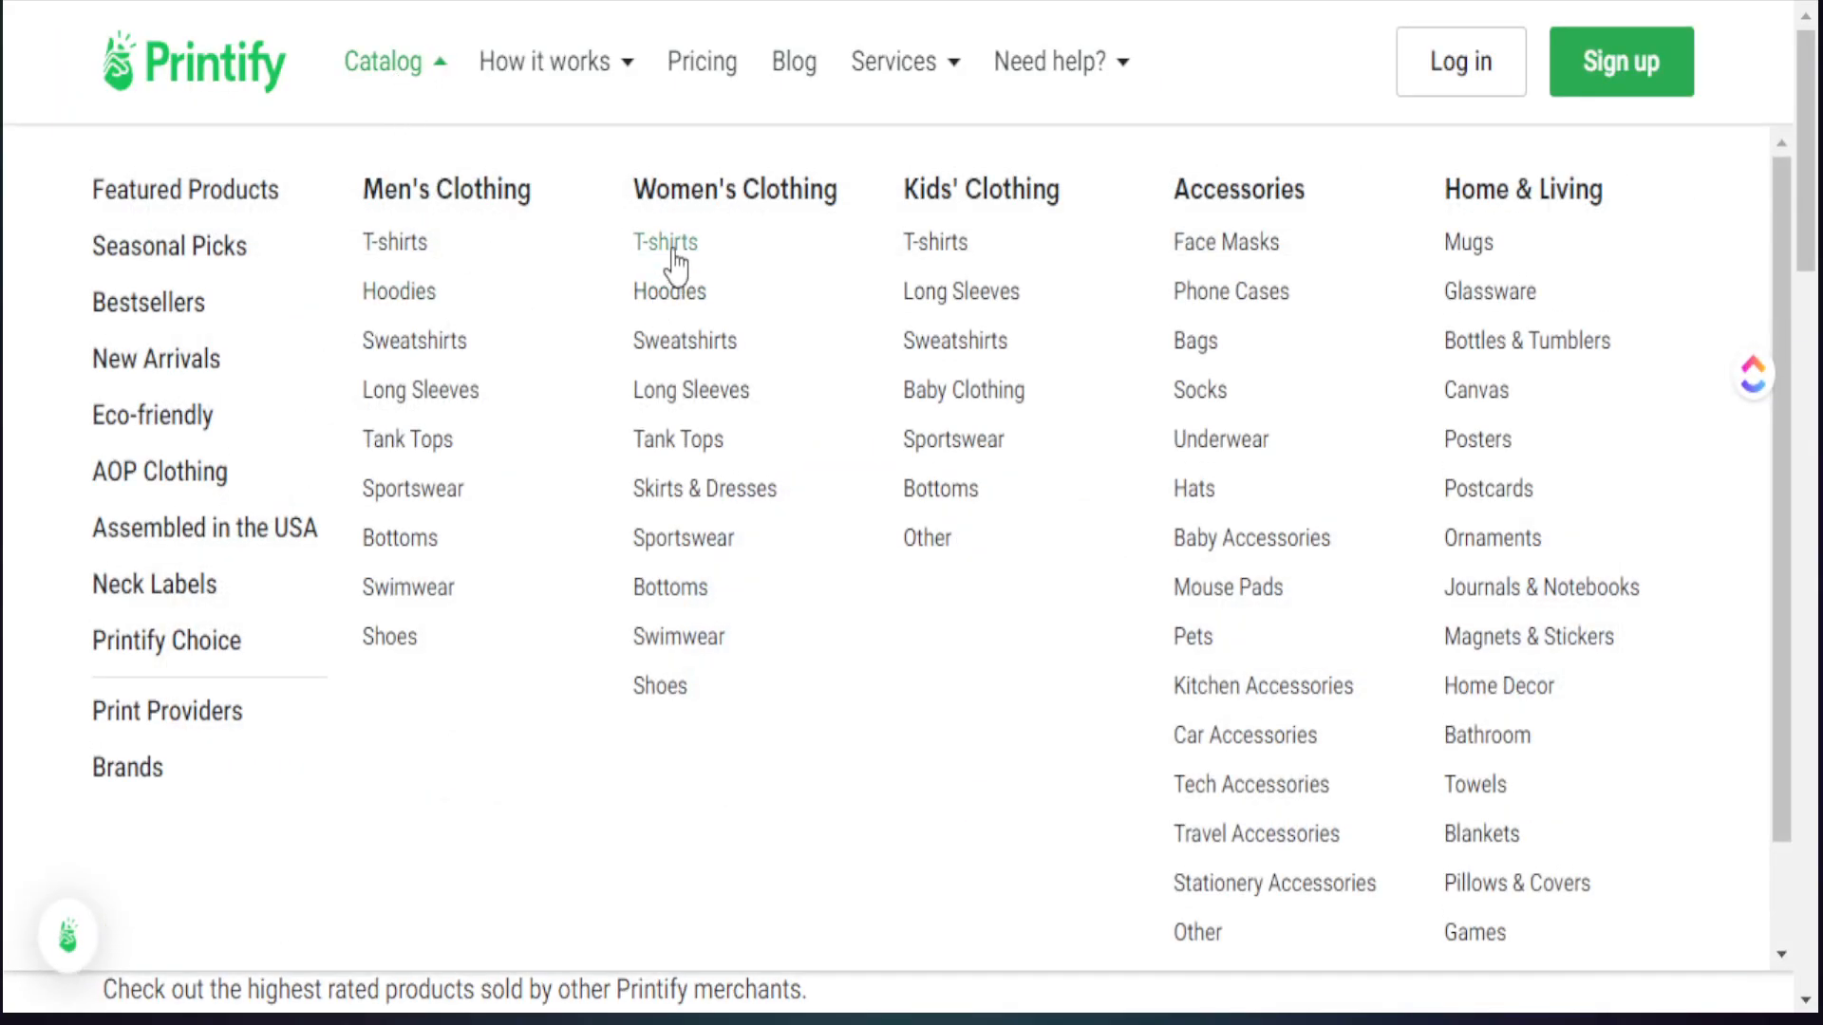
left_click(674, 245)
scroll(759, 522, "down", 7)
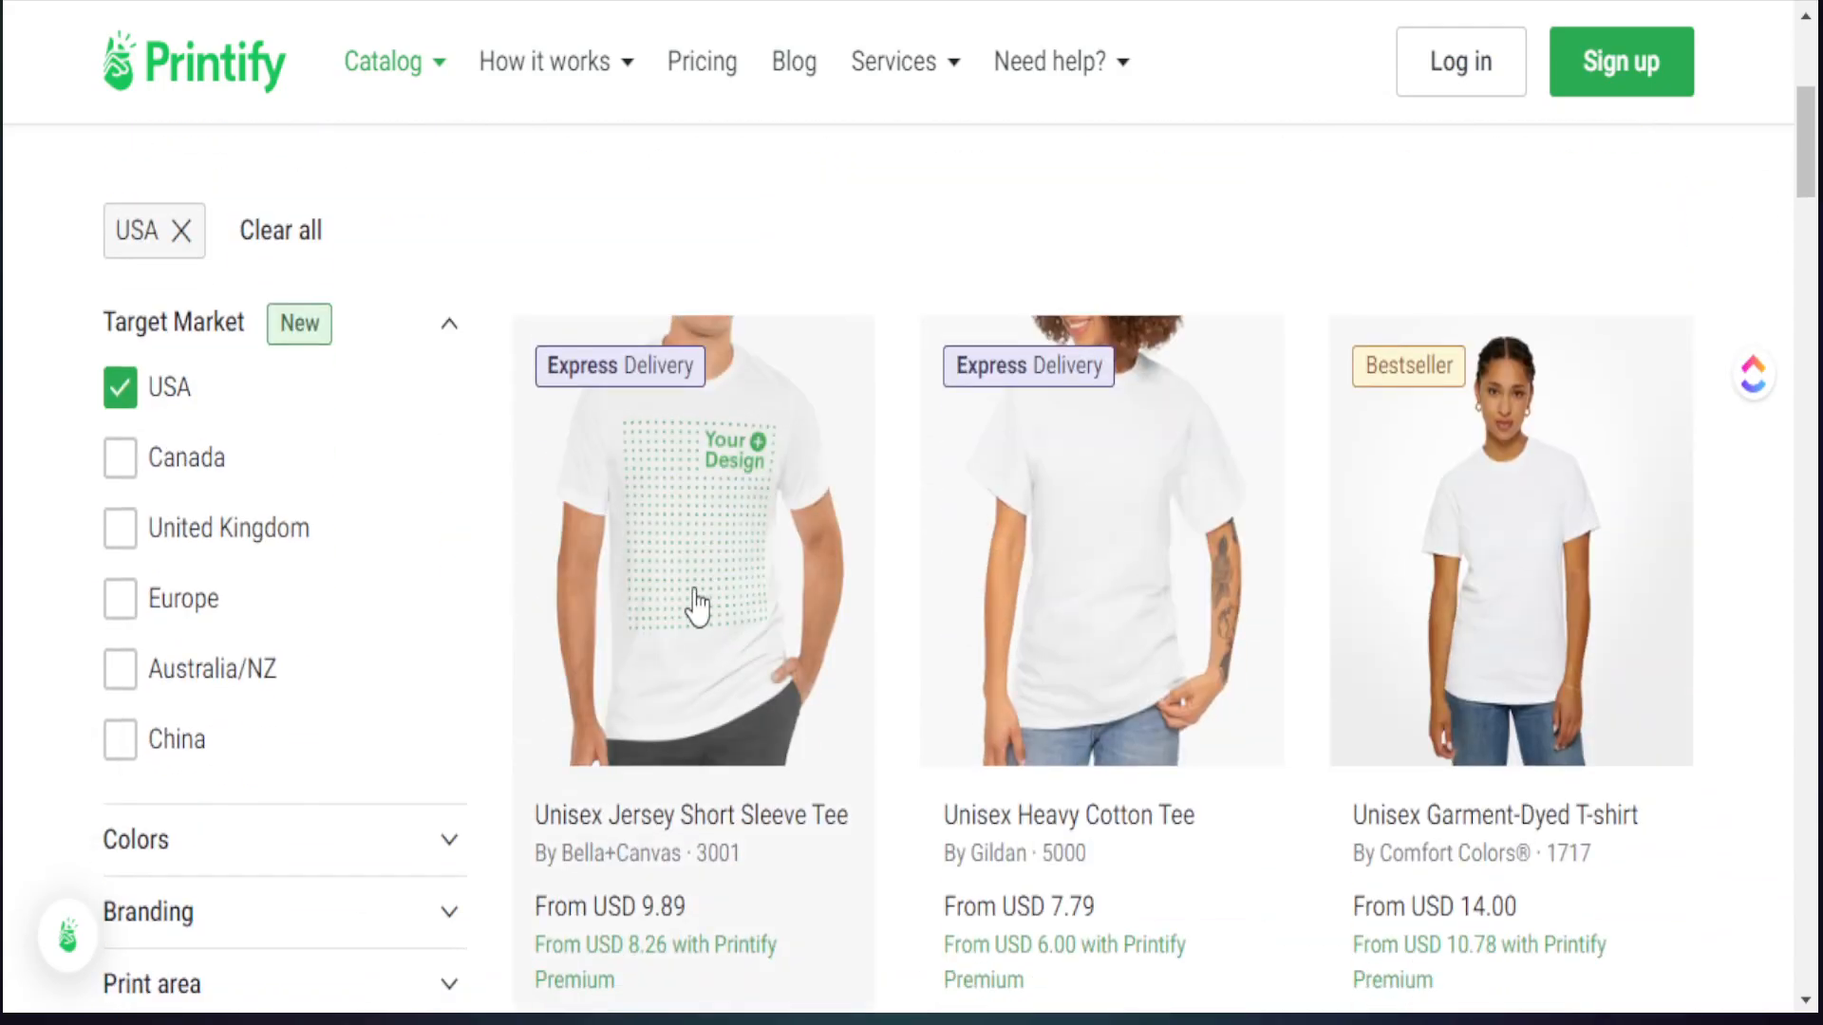
left_click(683, 473)
Review the tee's product page and show its additional print providers as far as Monster Digital
scroll(1045, 622, "down", 5)
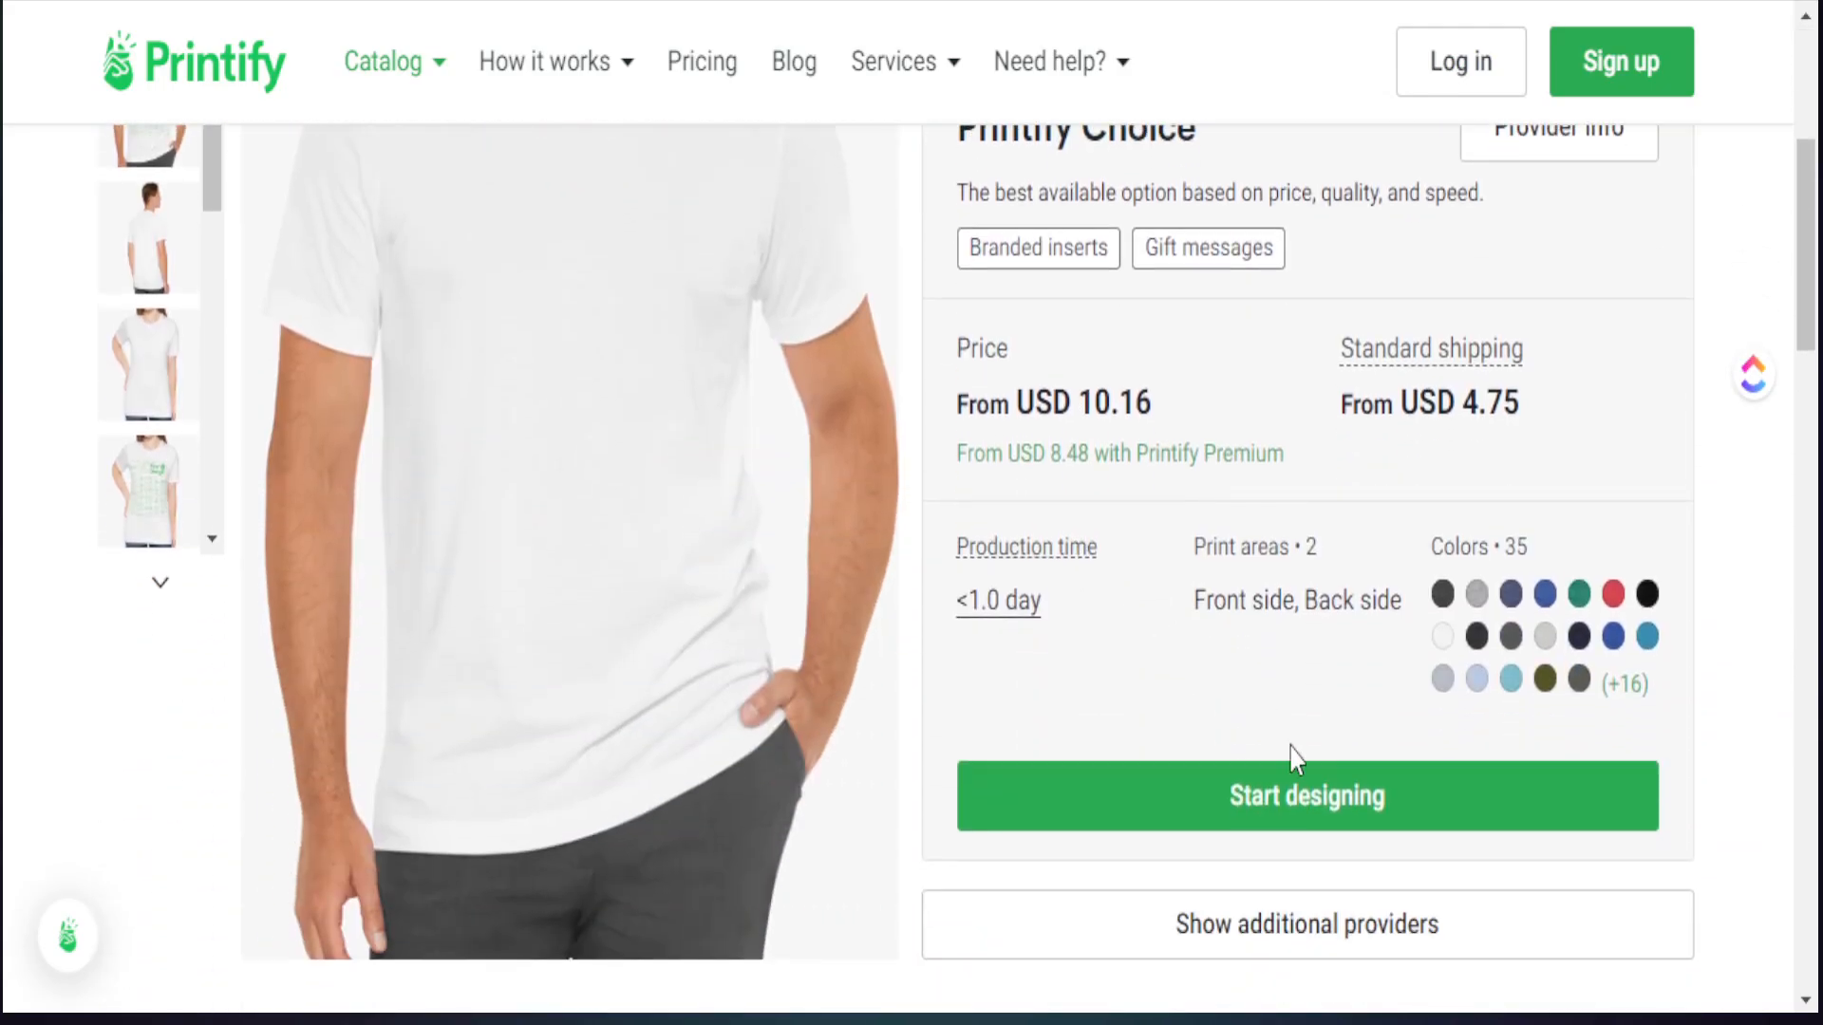
scroll(1235, 581, "up", 5)
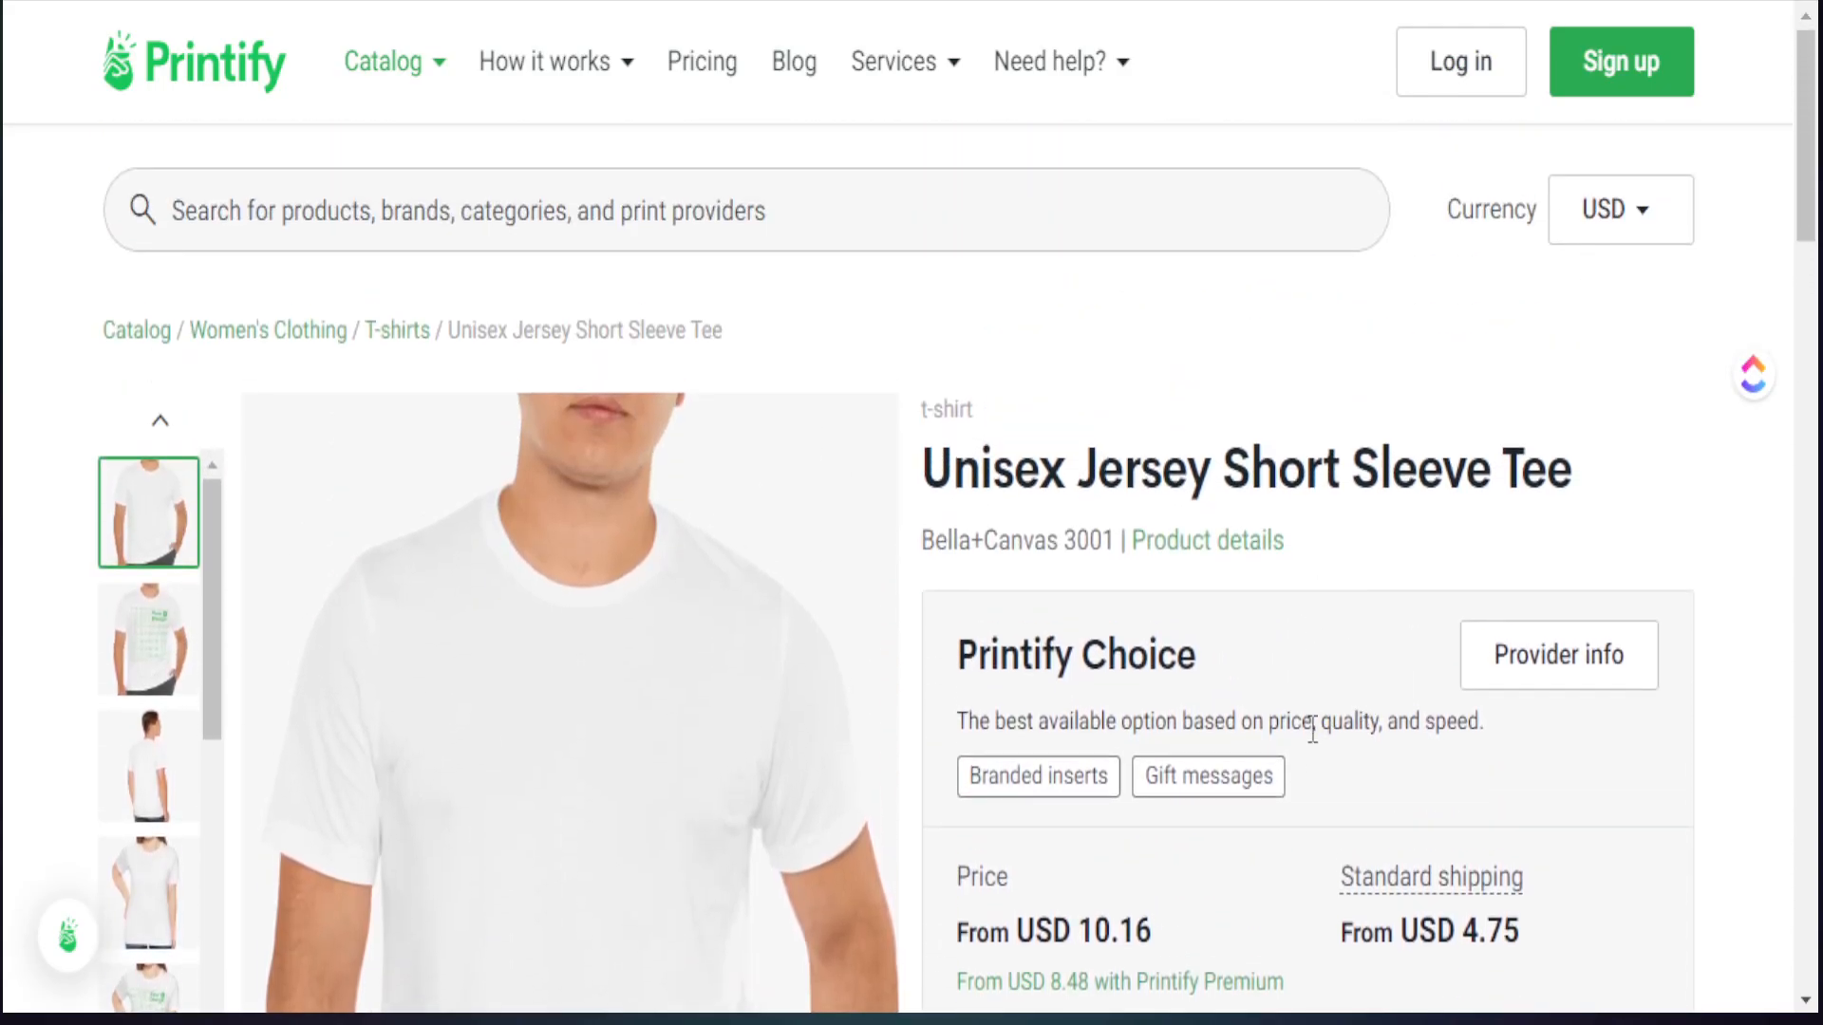
scroll(1302, 750, "down", 2)
scroll(1301, 771, "down", 2)
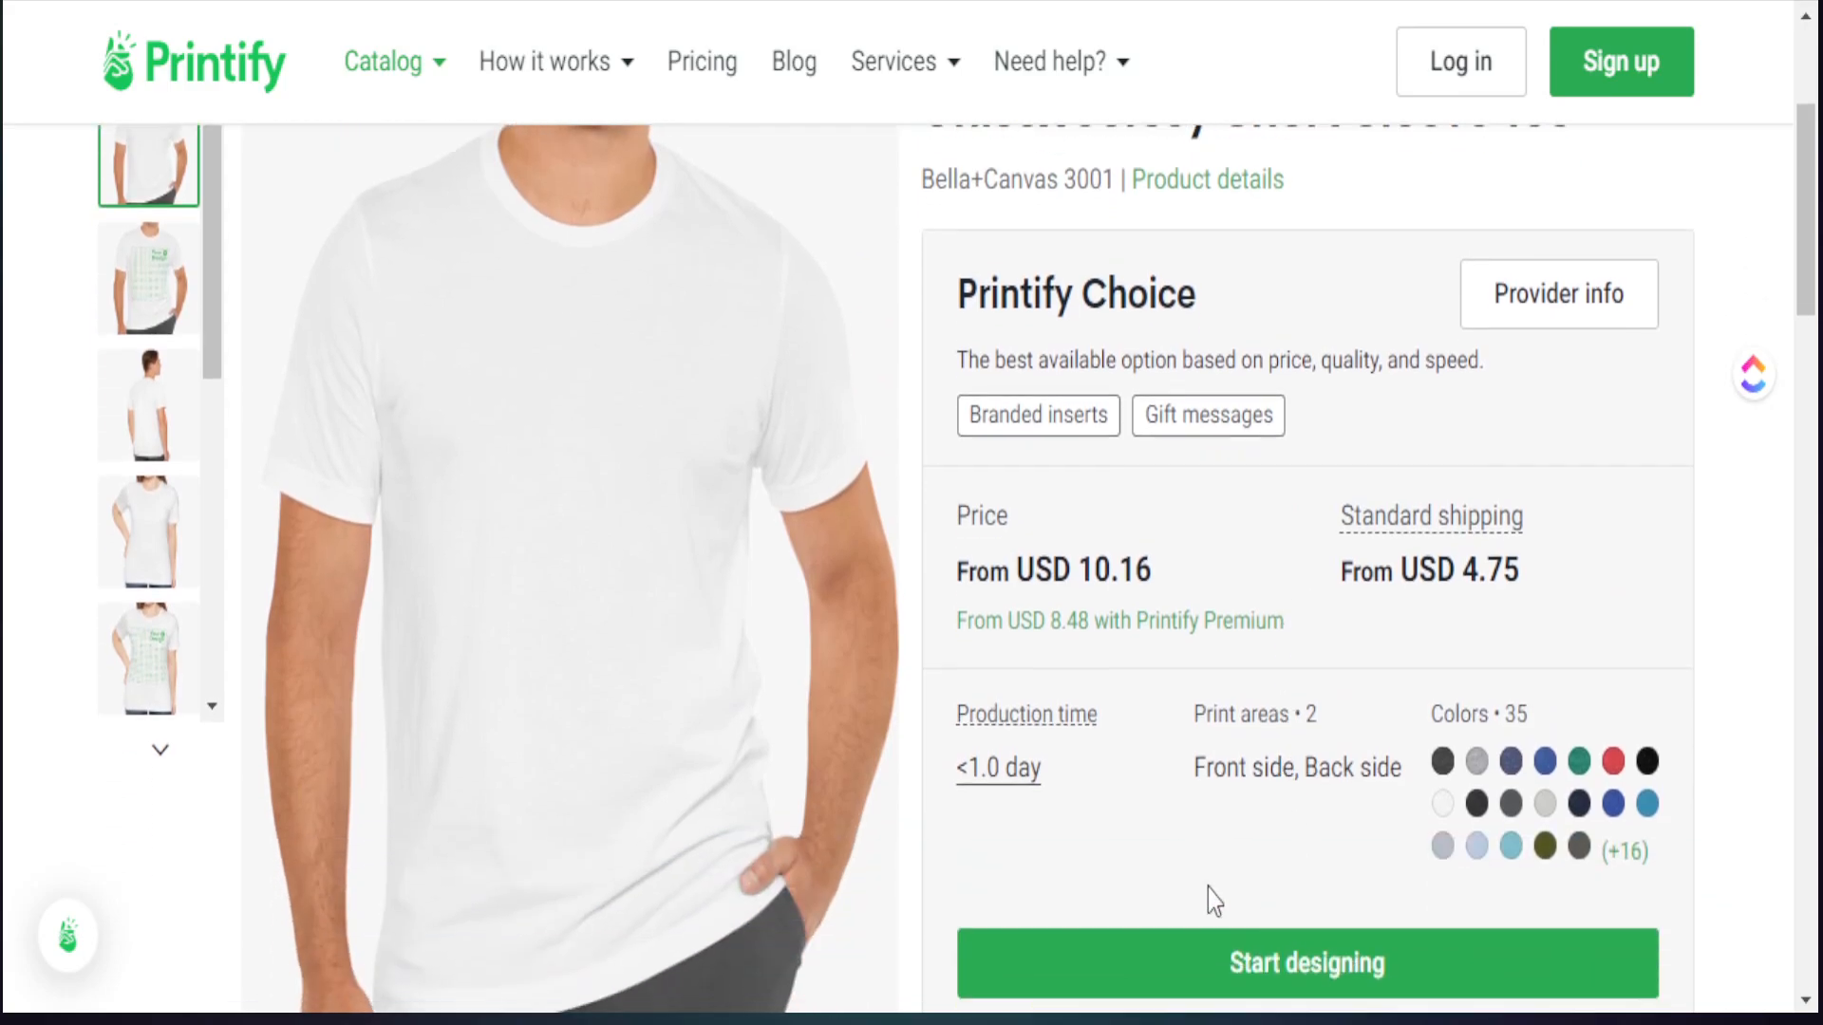
scroll(846, 732, "down", 10)
scroll(928, 741, "up", 13)
scroll(1279, 739, "down", 5)
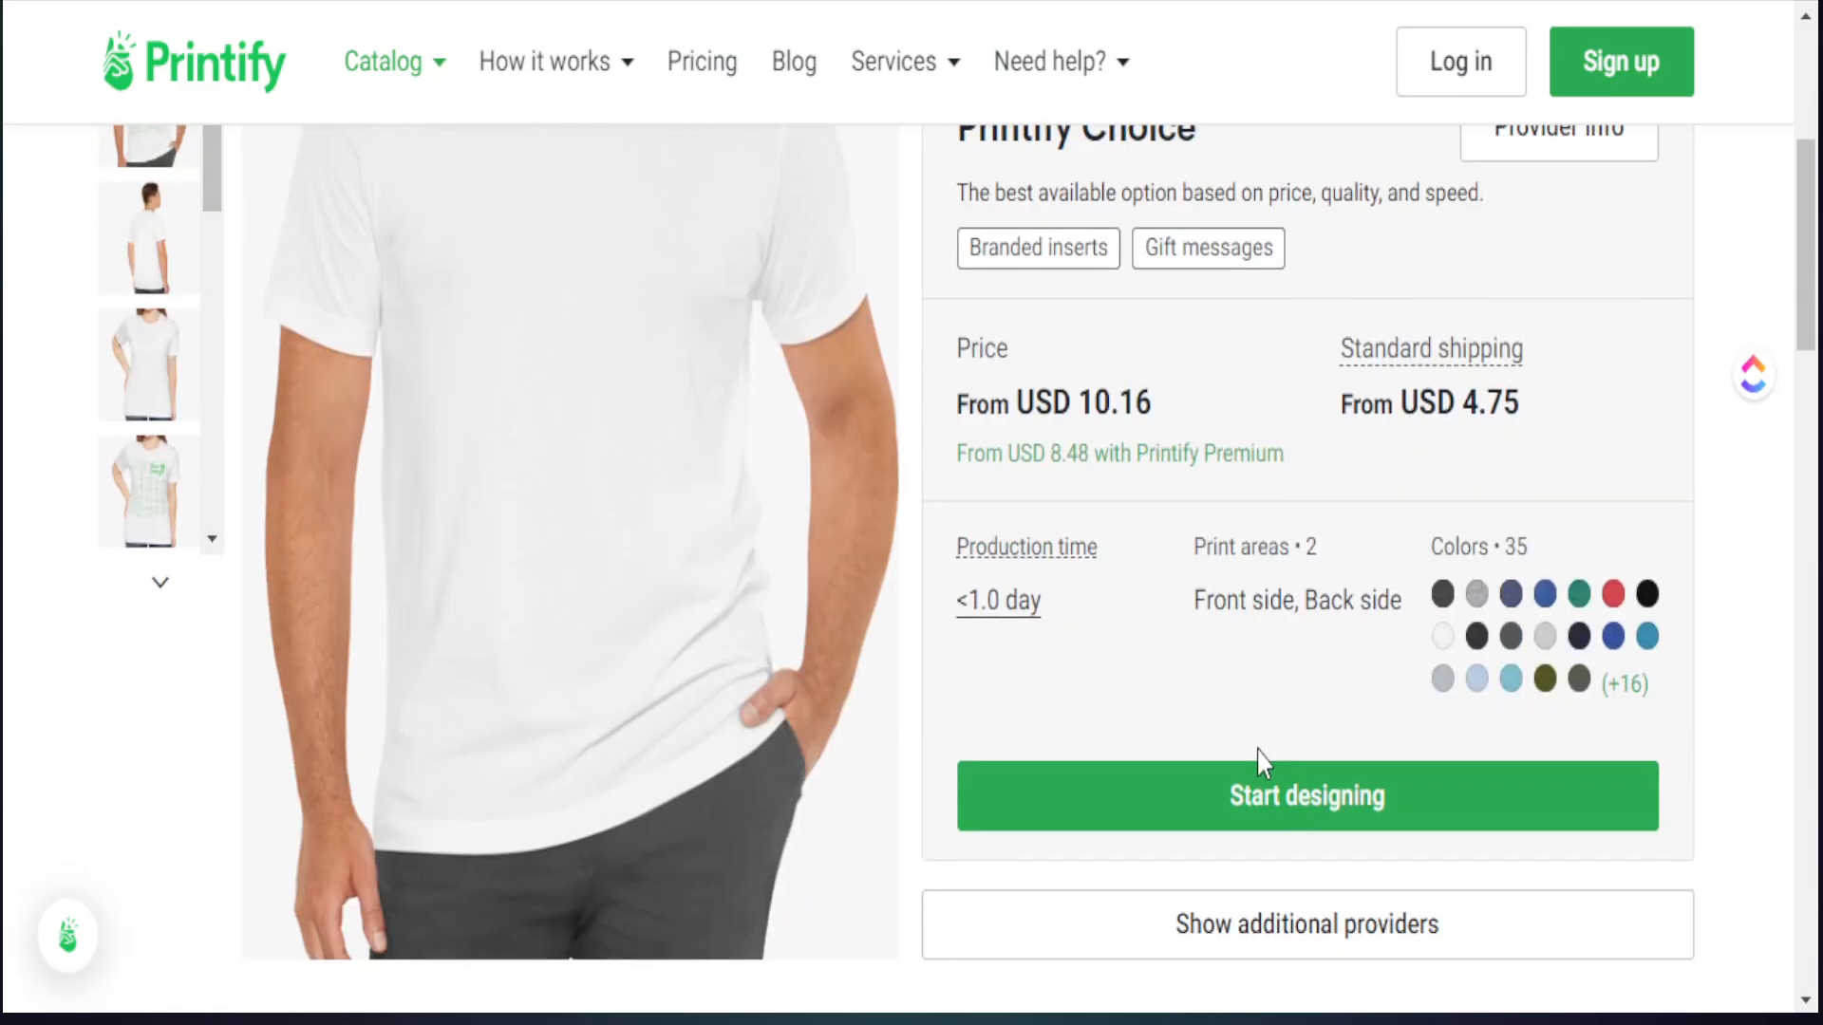
left_click(1212, 929)
scroll(643, 688, "down", 10)
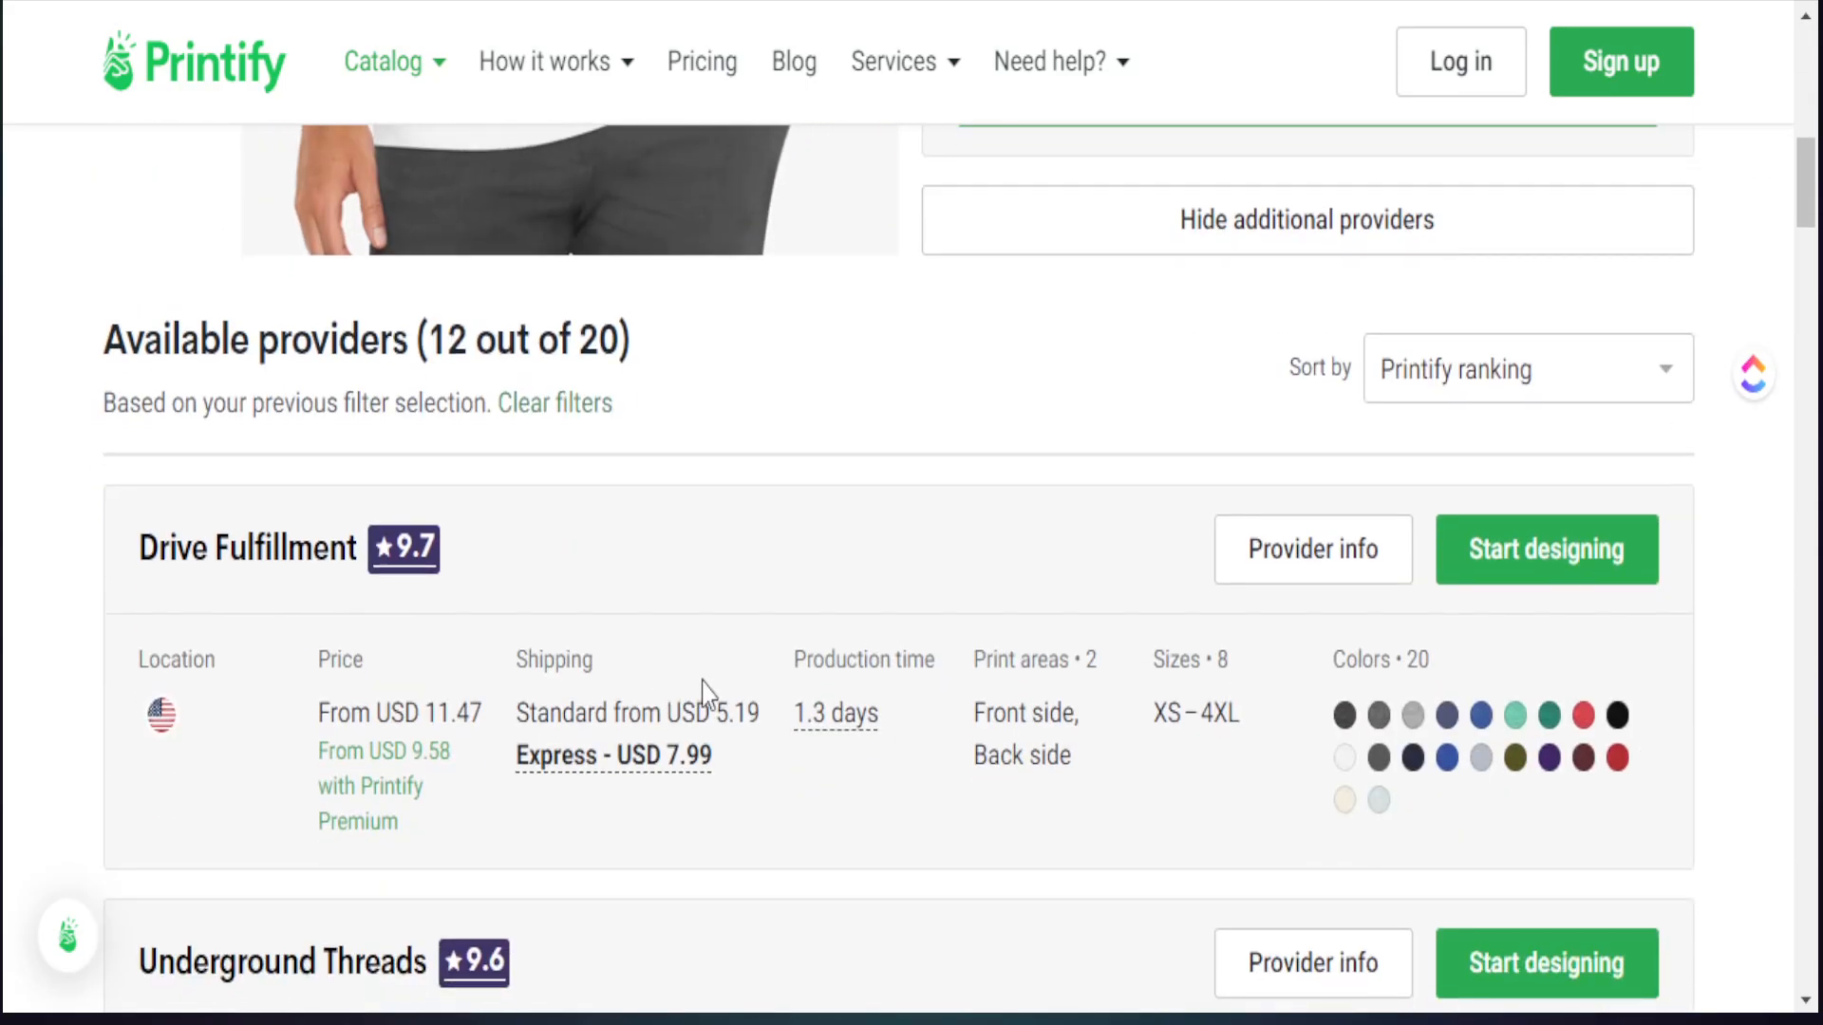
scroll(248, 646, "down", 2)
scroll(247, 640, "down", 2)
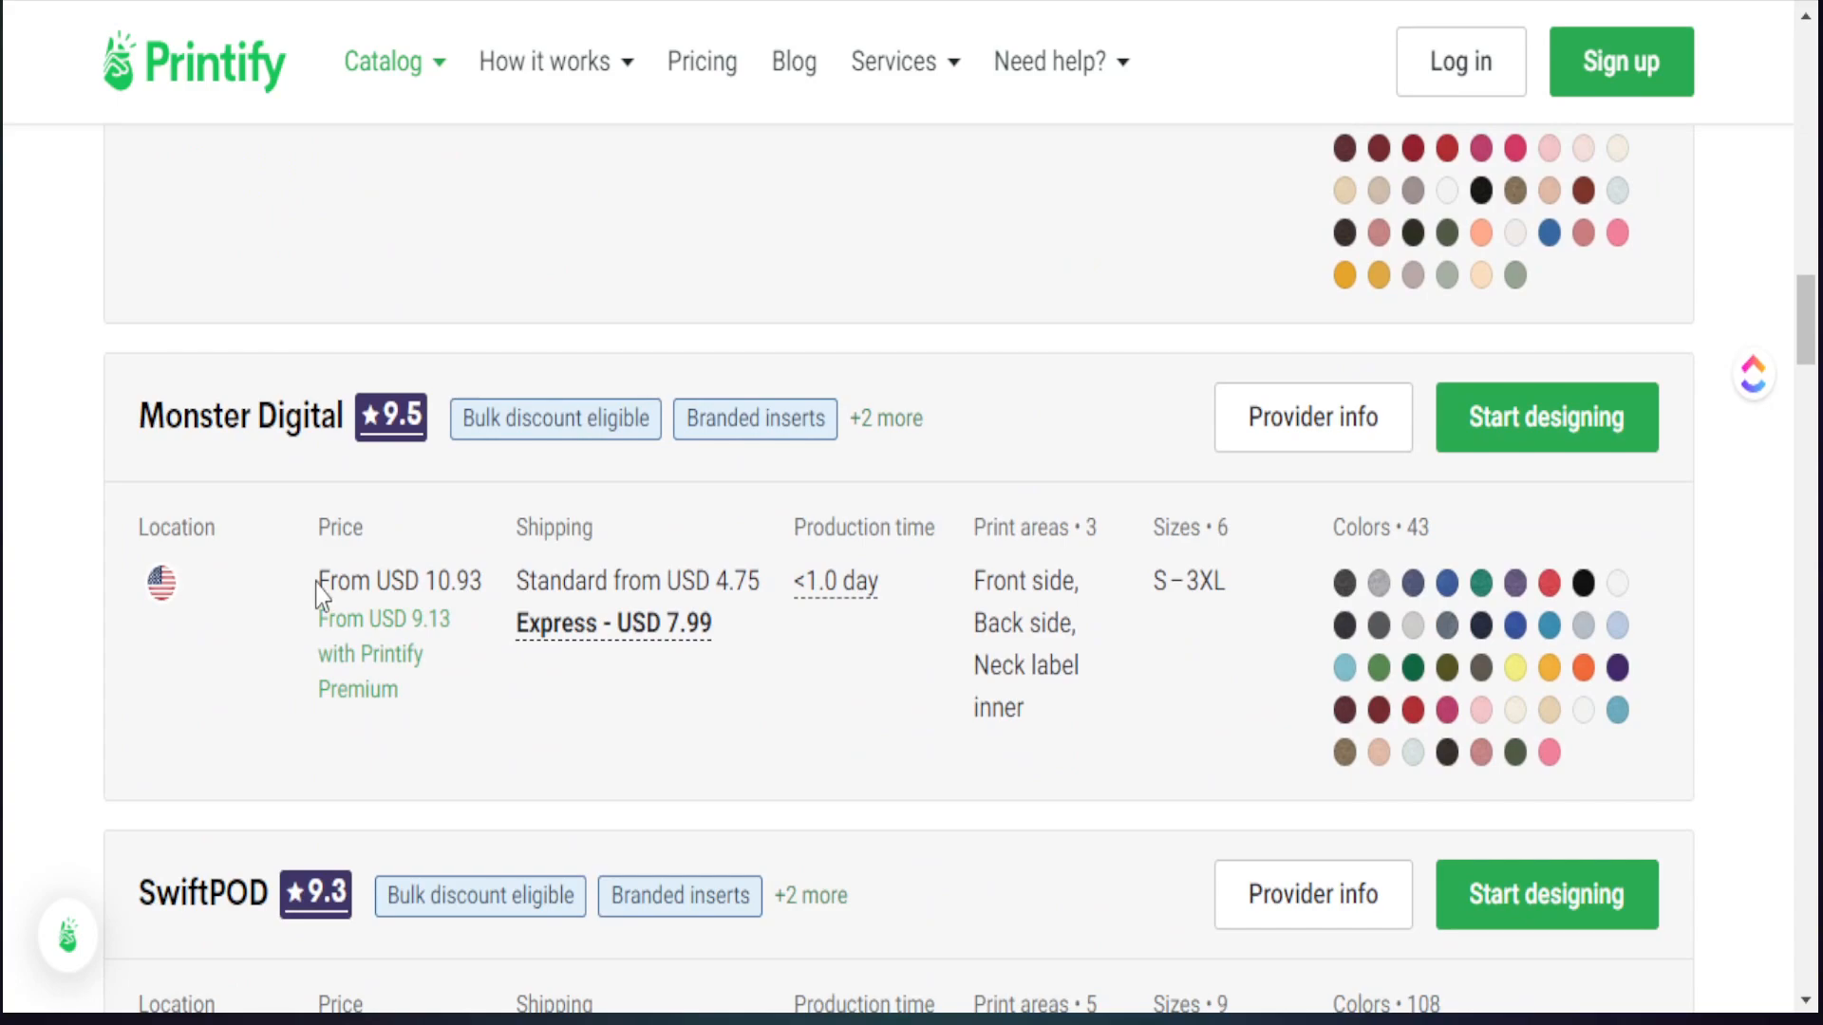
Check Monster Digital's regular price, Premium price and standard shipping, and start designing the tee with this provider
left_click_drag(316, 581, 481, 575)
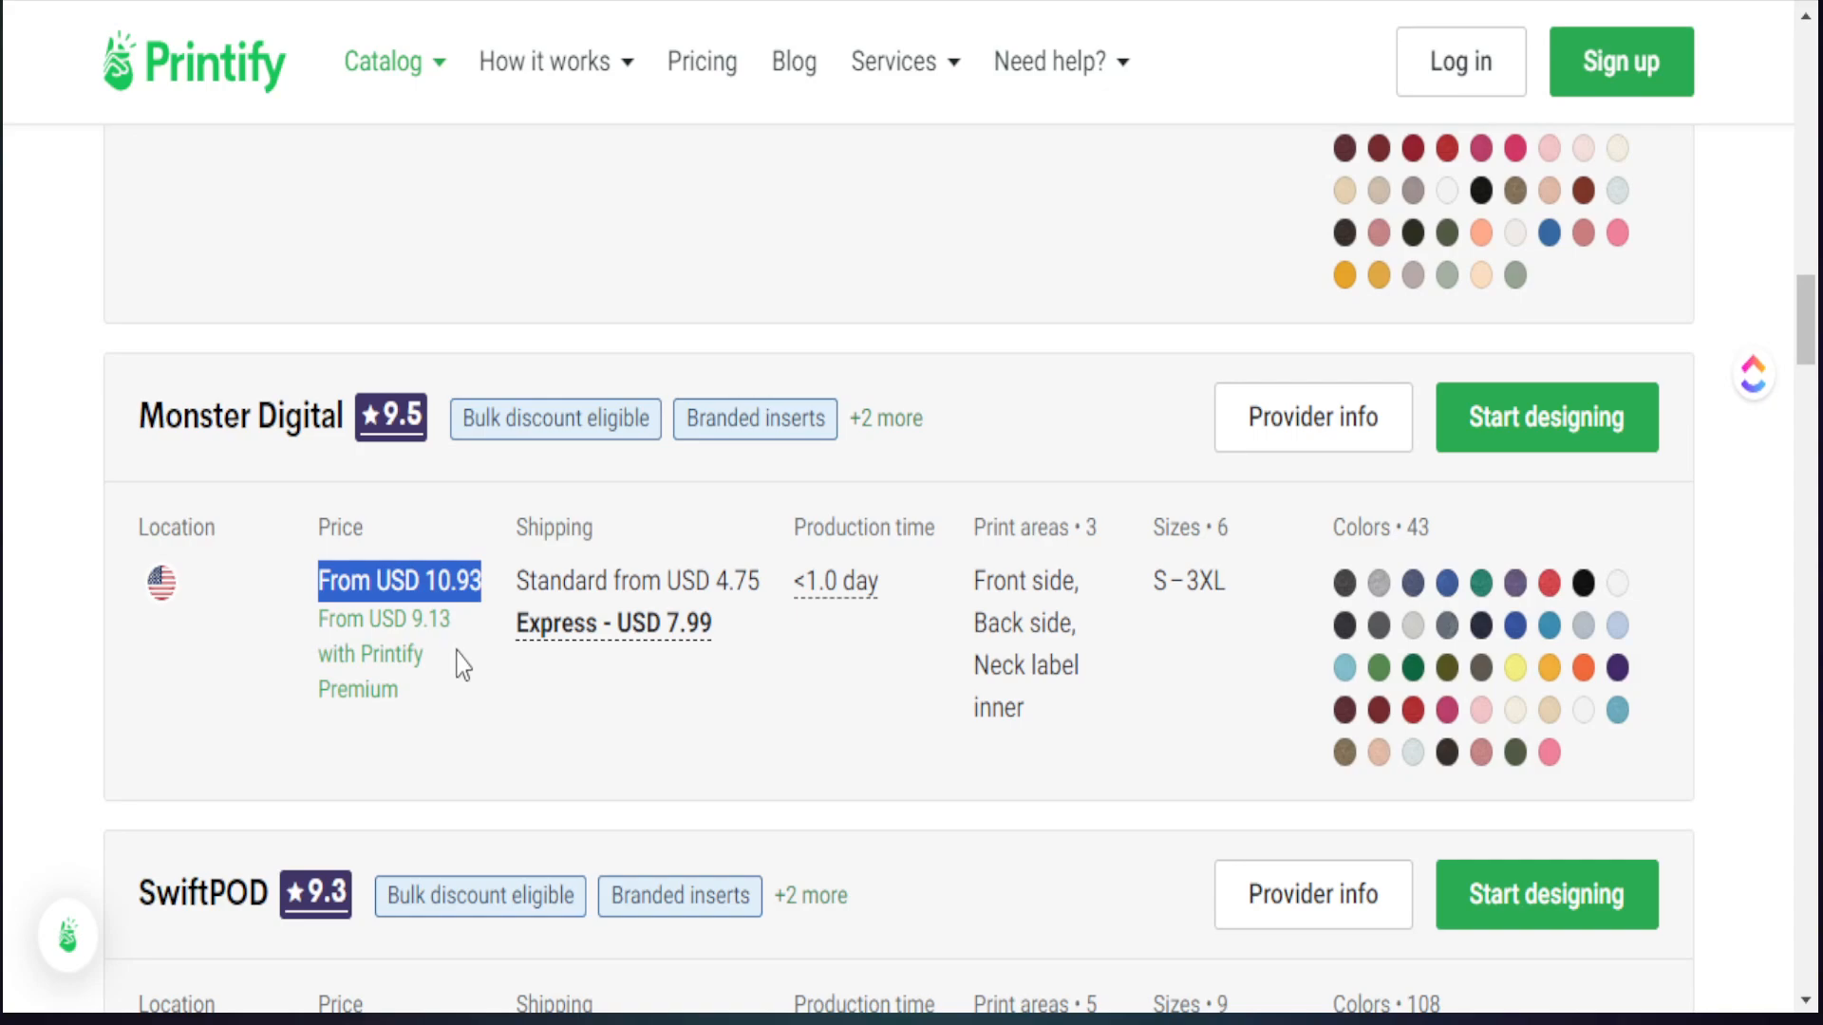
left_click_drag(320, 619, 397, 686)
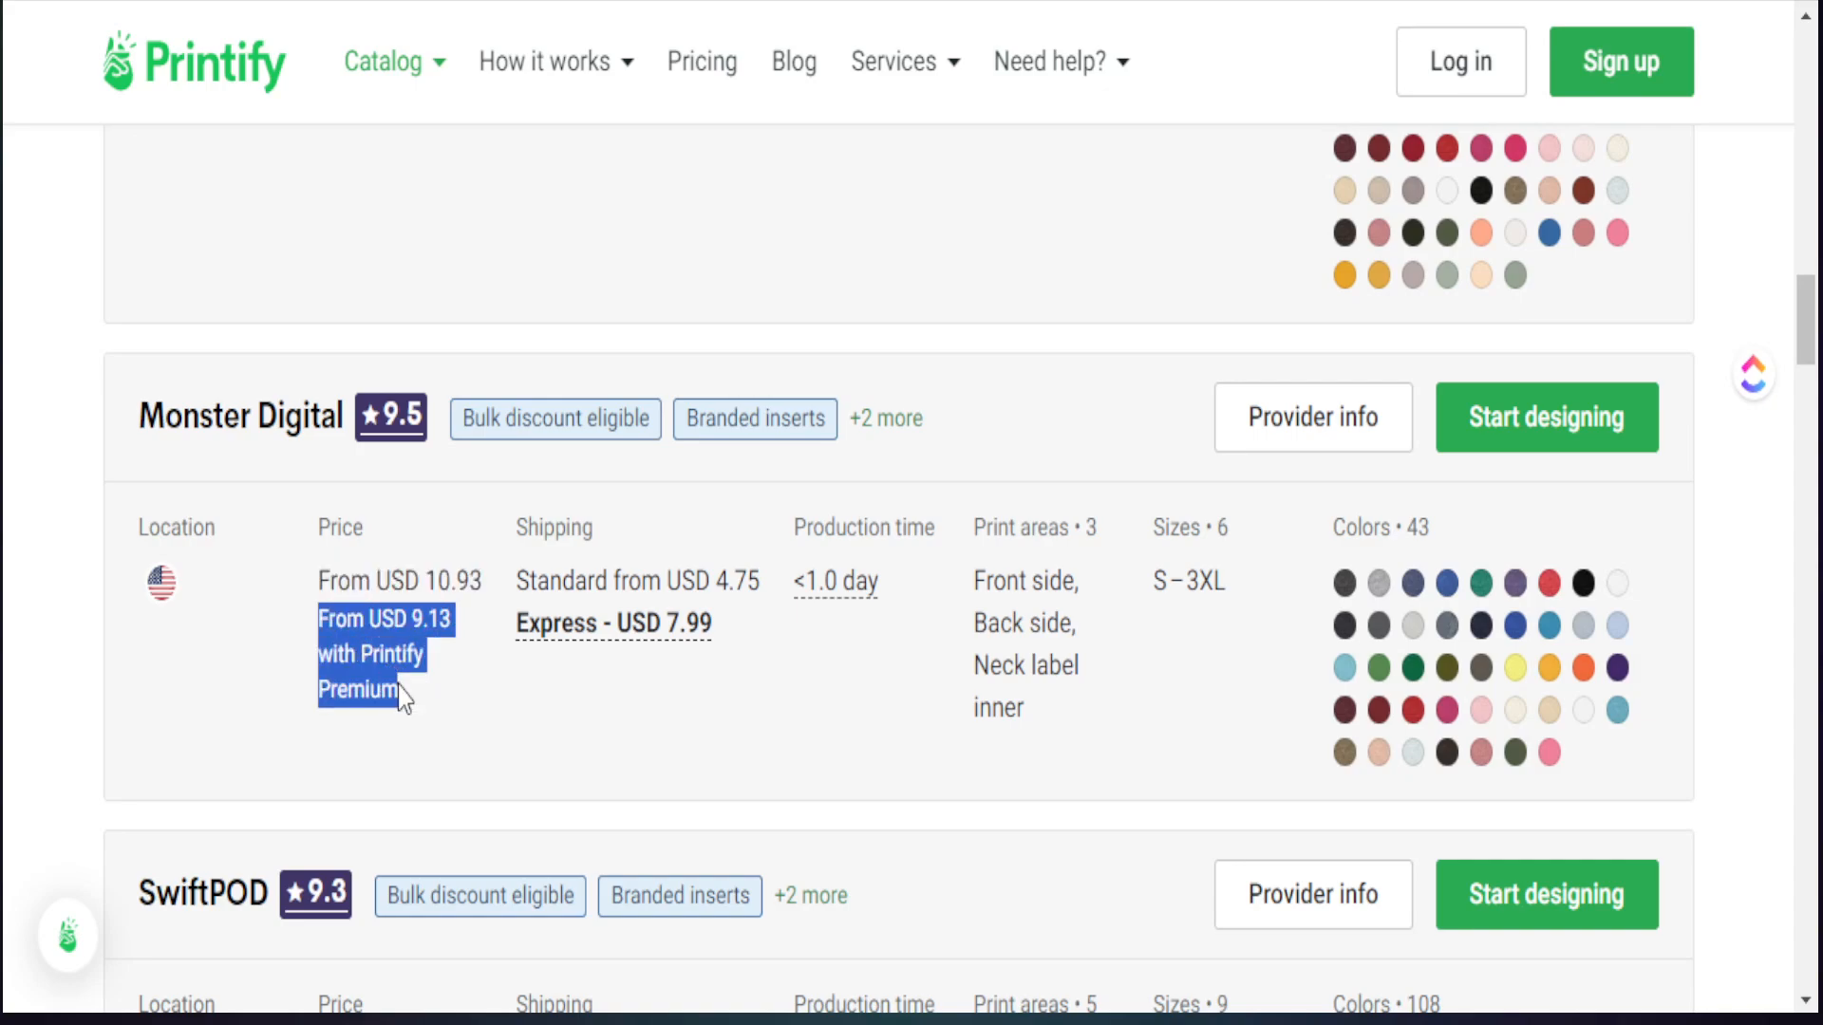
left_click(518, 691)
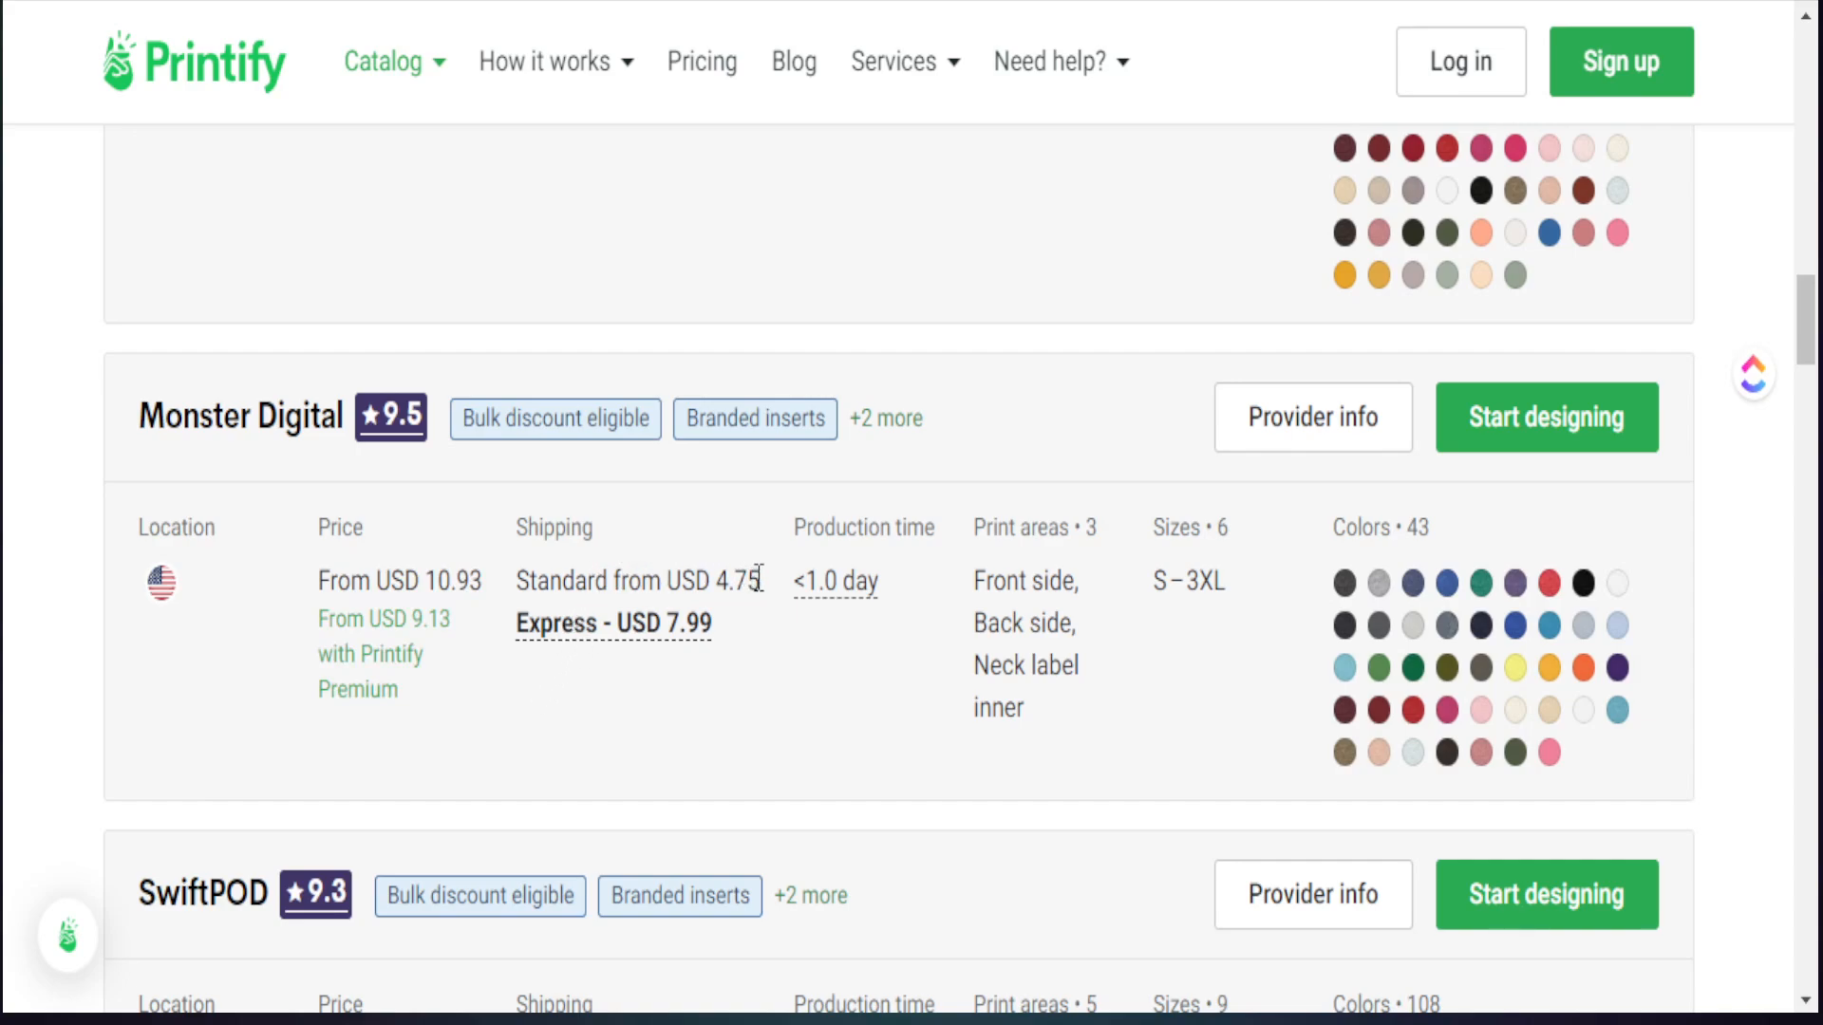
left_click_drag(731, 581, 550, 581)
mouse_move(720, 651)
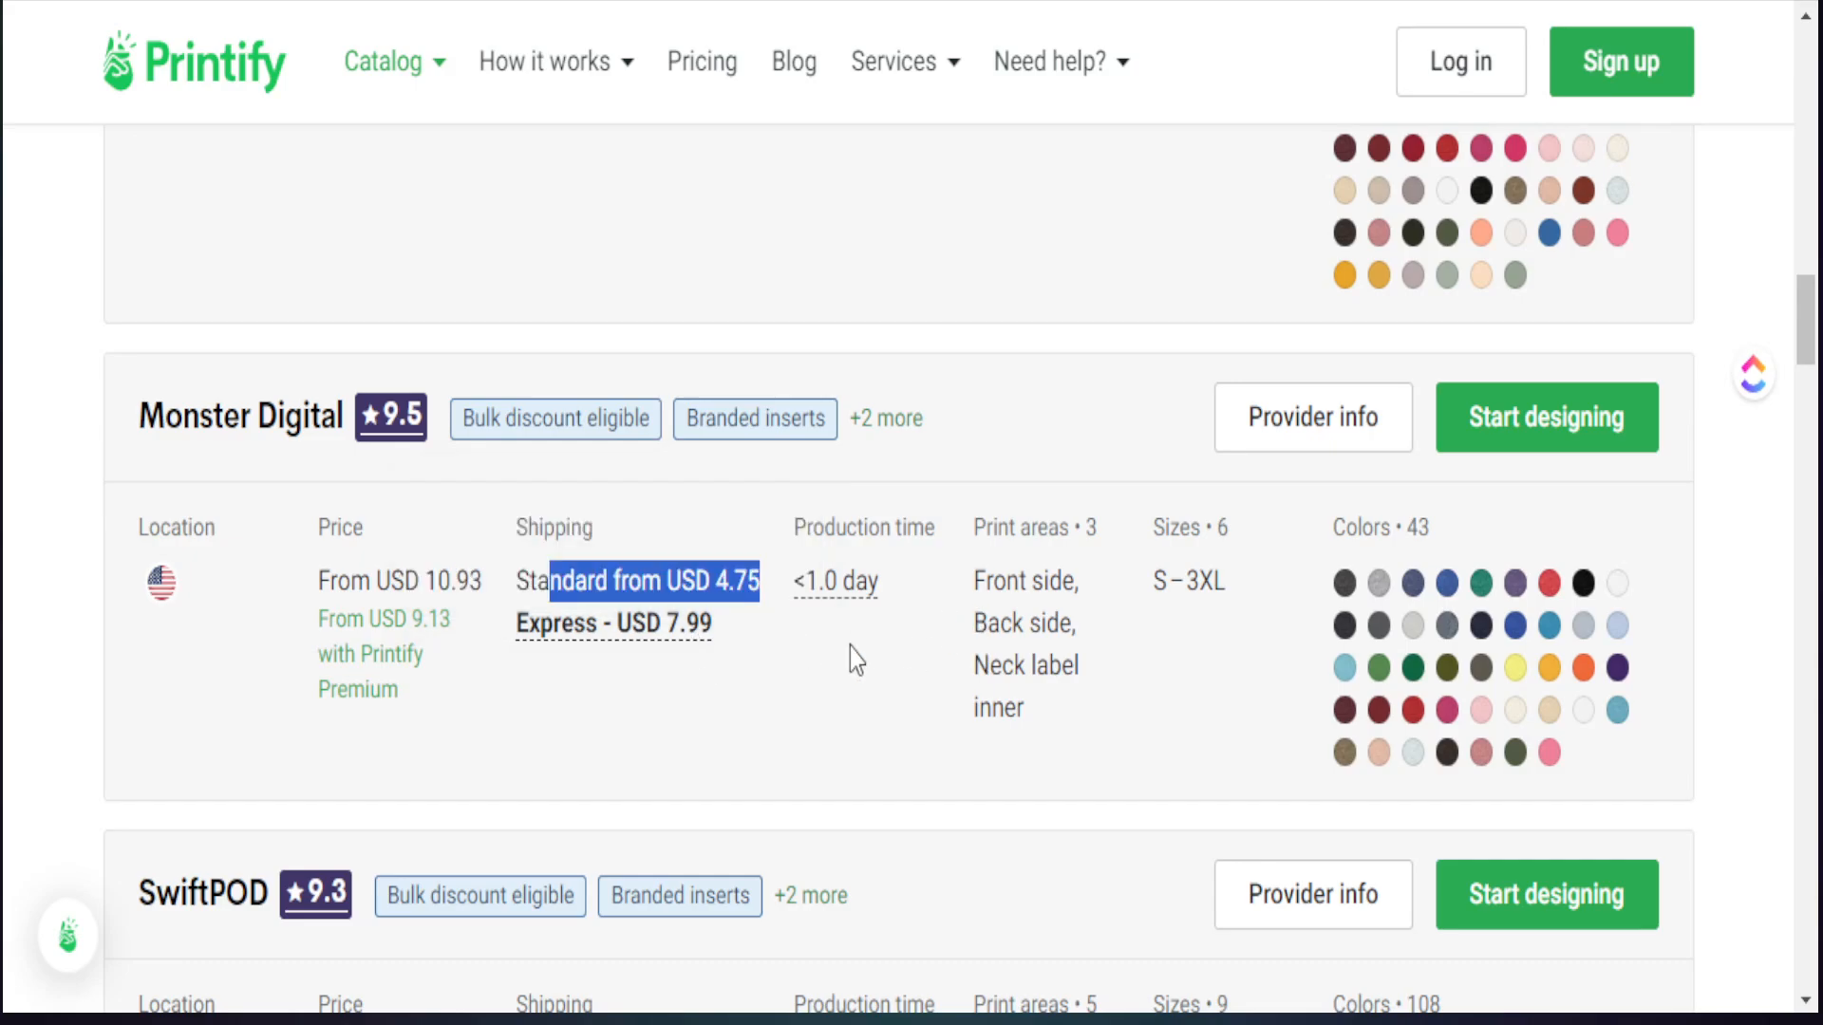
mouse_move(859, 581)
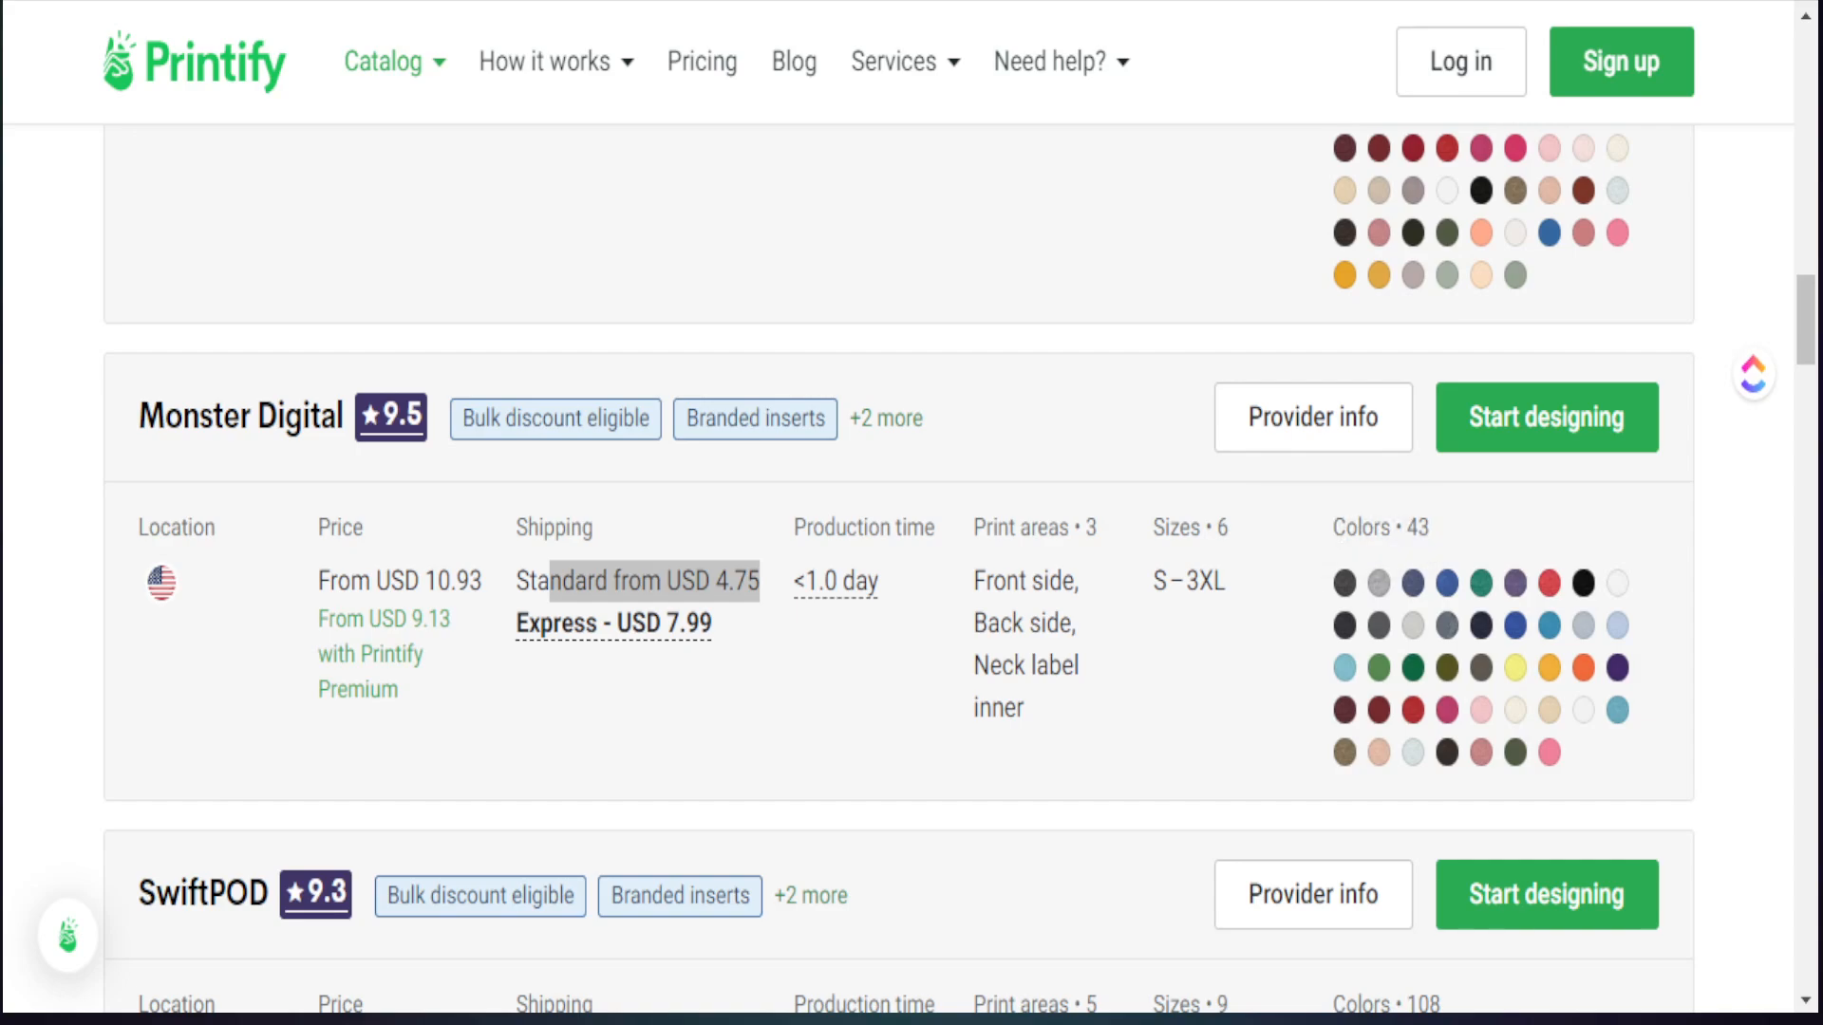
left_click(1546, 418)
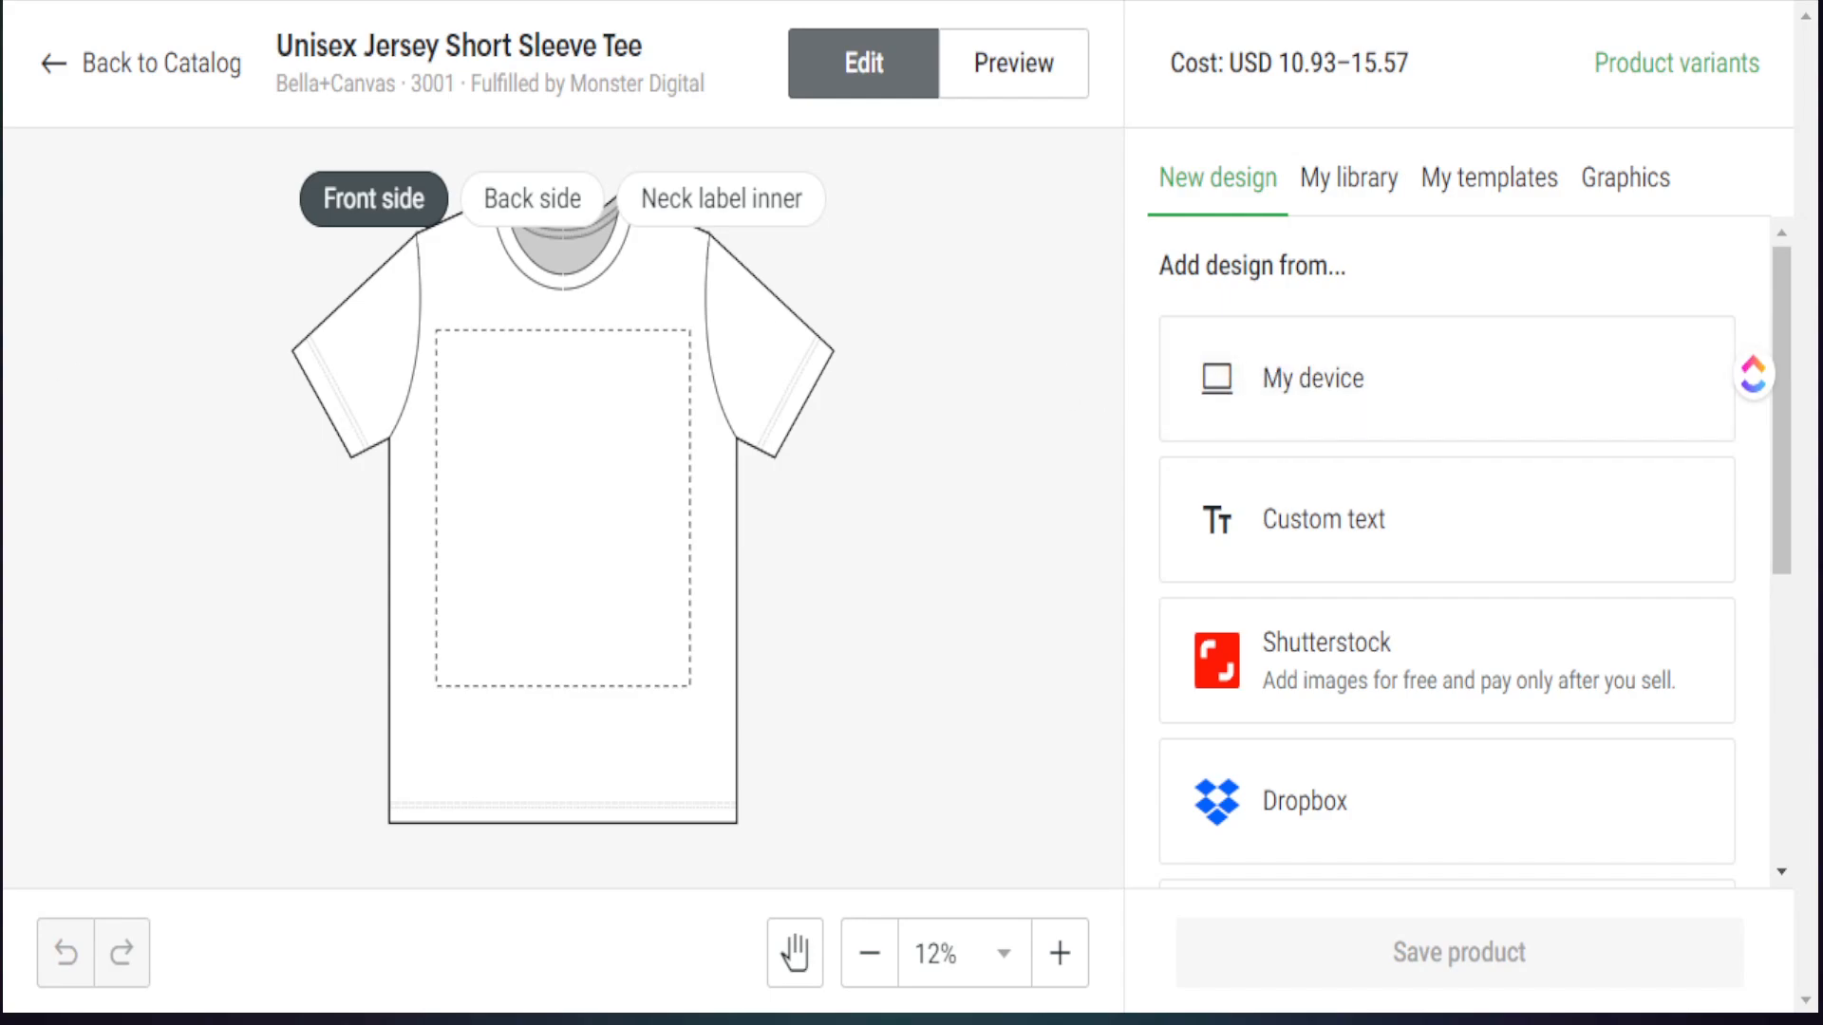
Add d1 bt.png to the tee's front side at 15 in wide and place the GIGI artwork near the print area's upper edge
left_click_drag(172, 565, 519, 391)
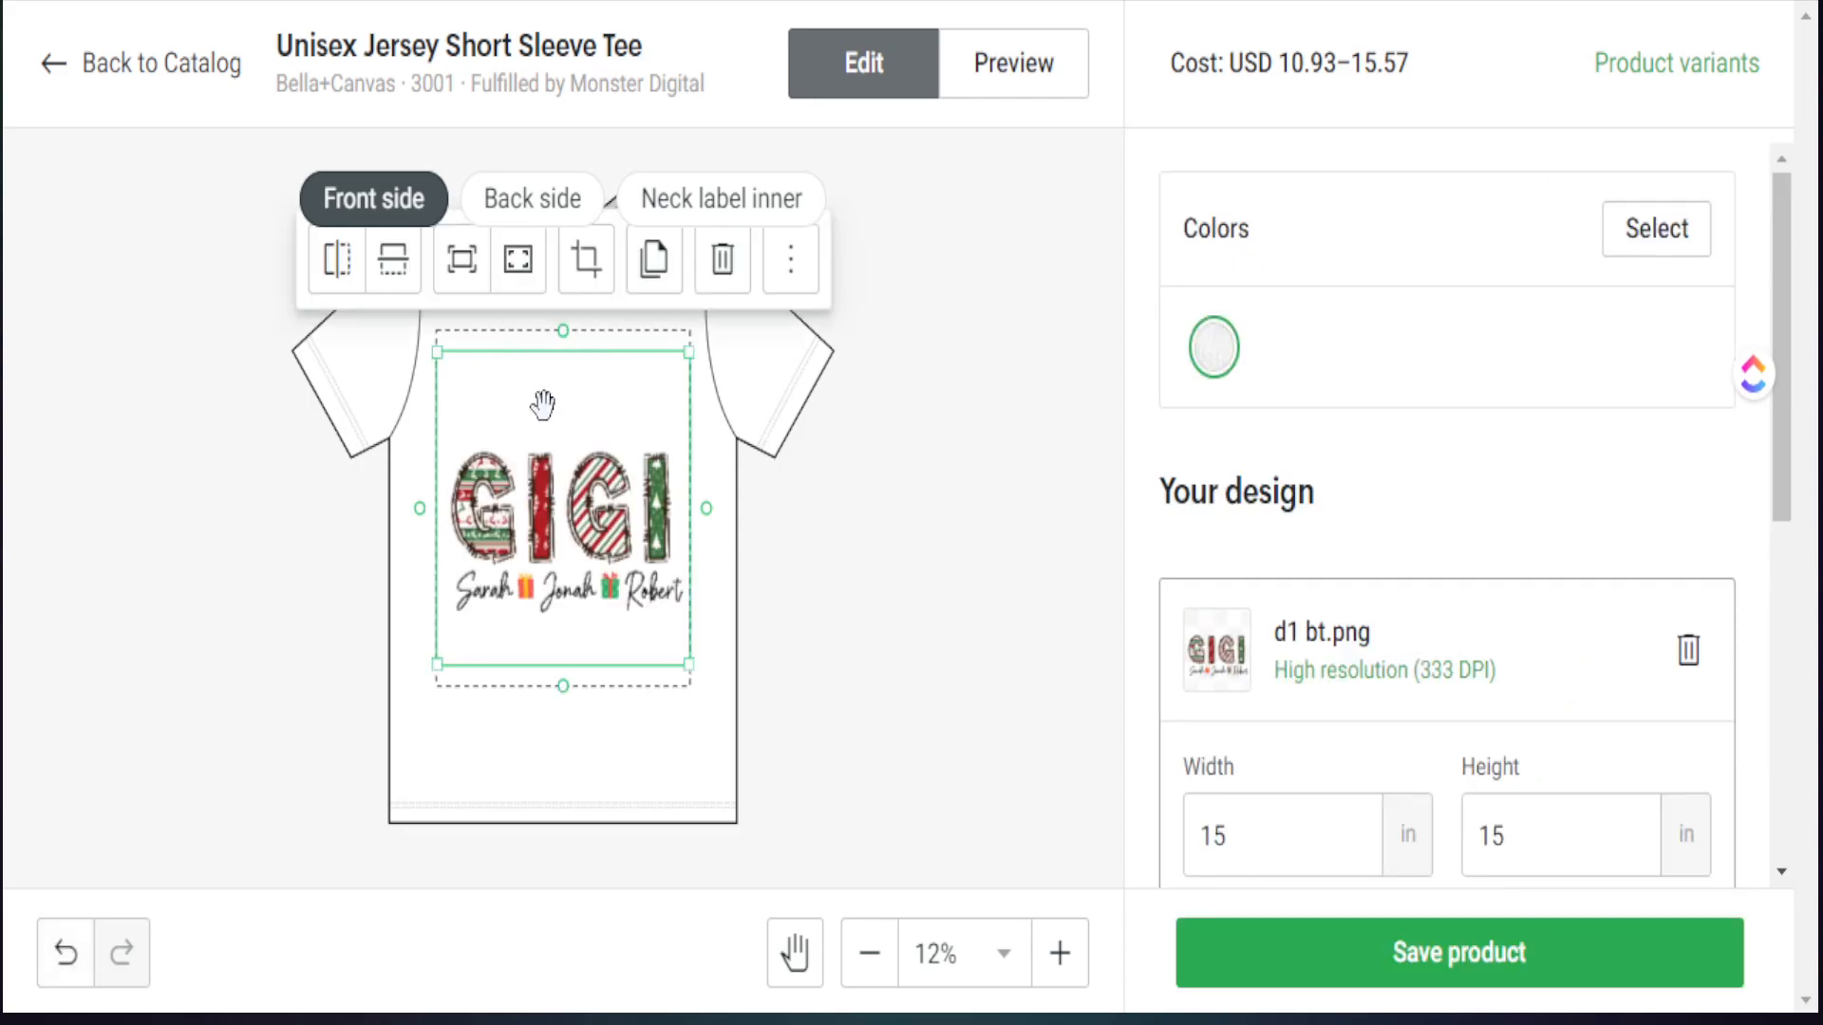
left_click_drag(549, 406, 543, 338)
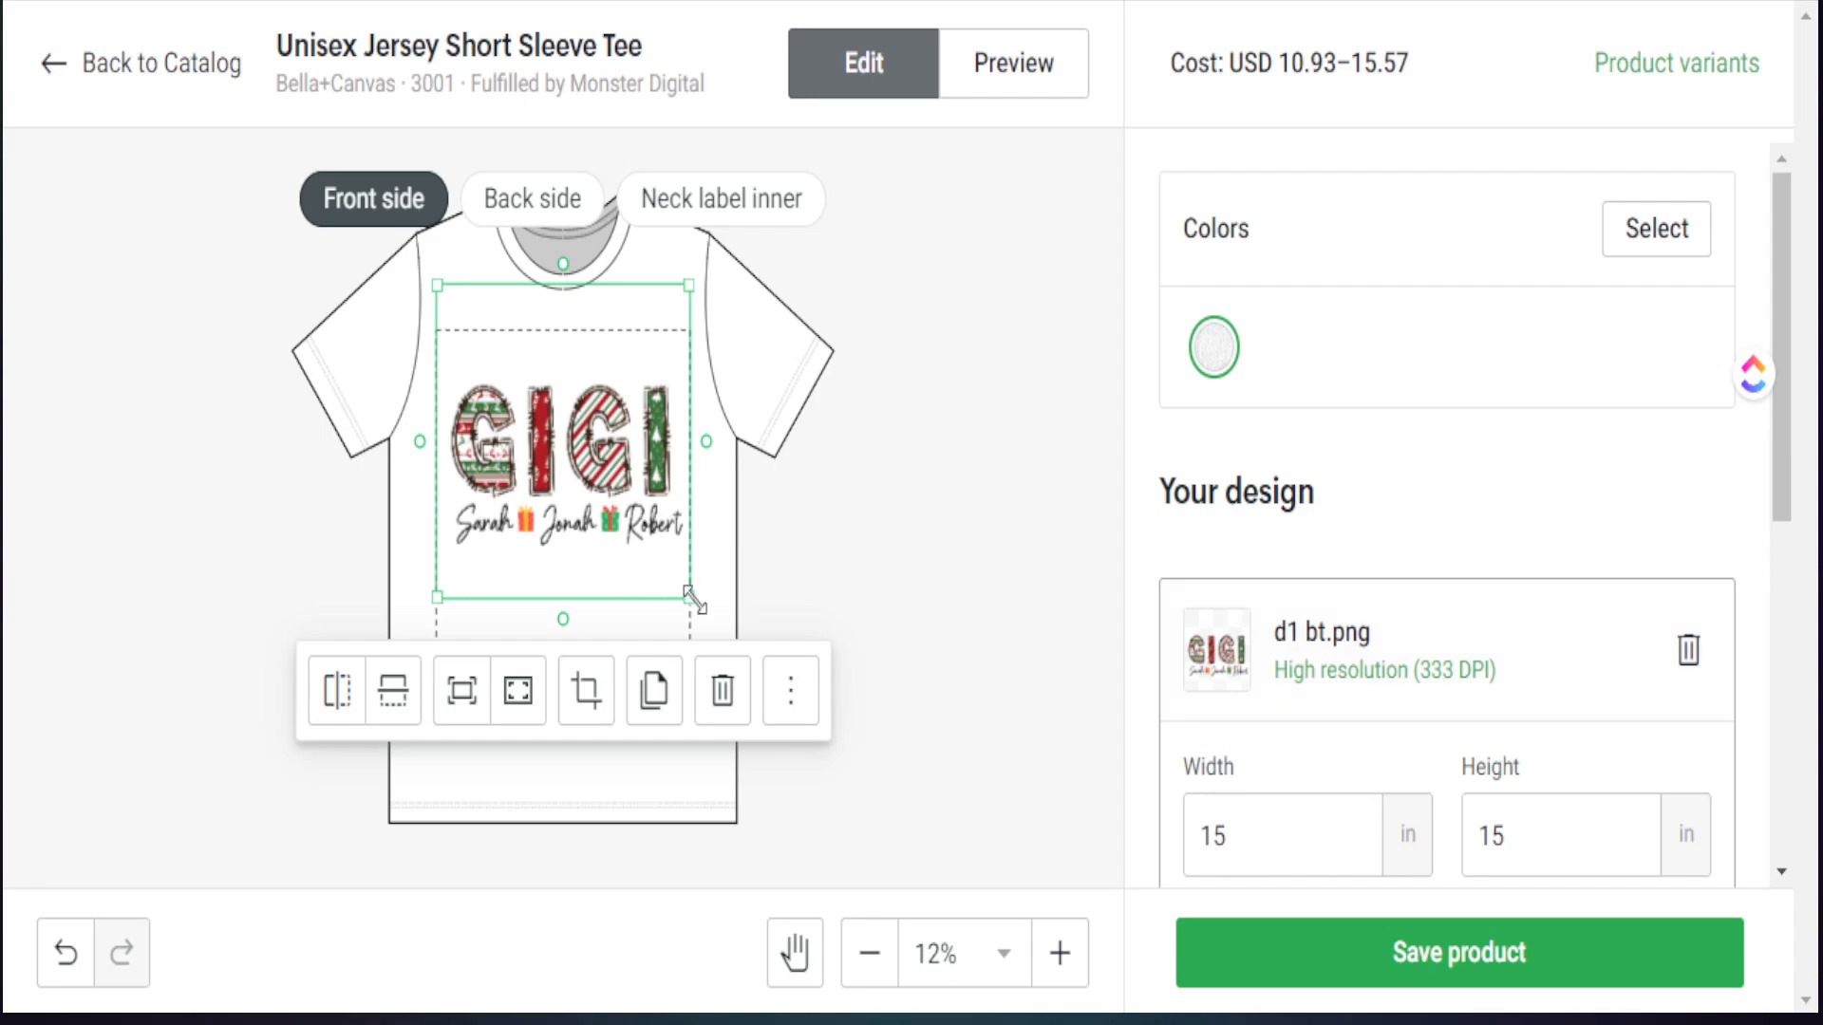
left_click_drag(687, 602, 744, 757)
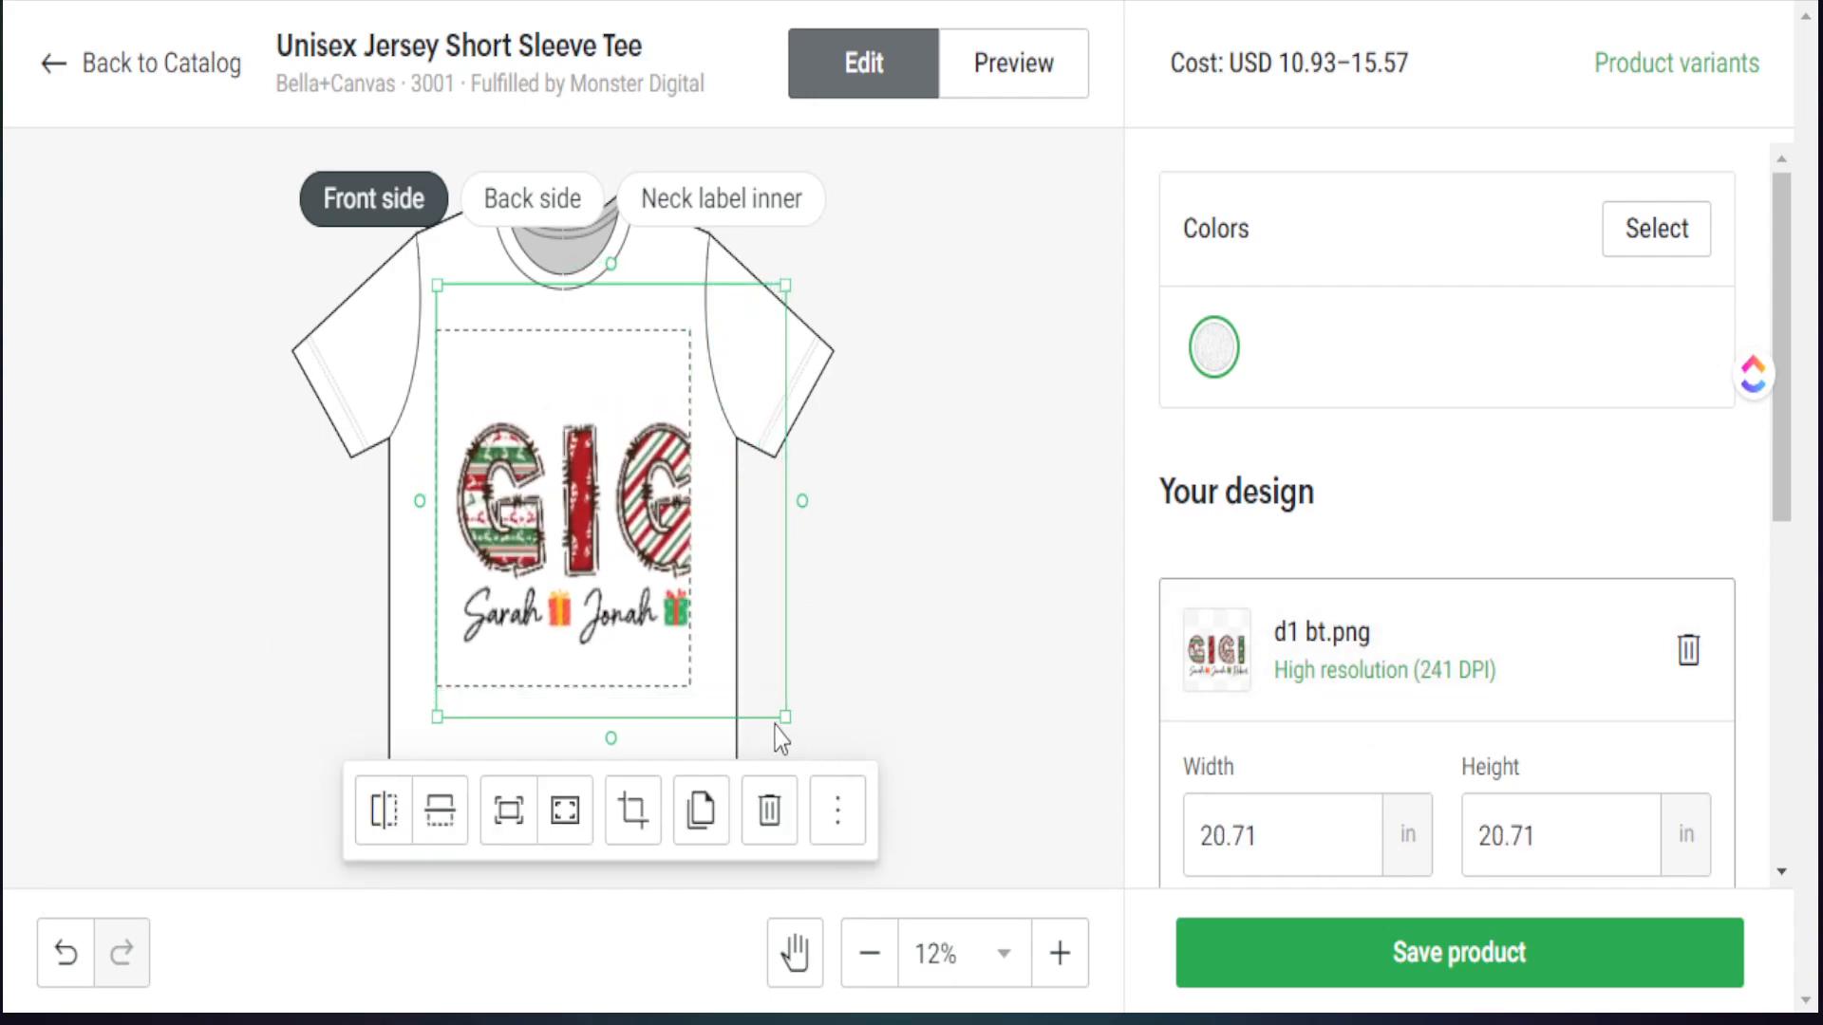
left_click_drag(783, 716, 628, 675)
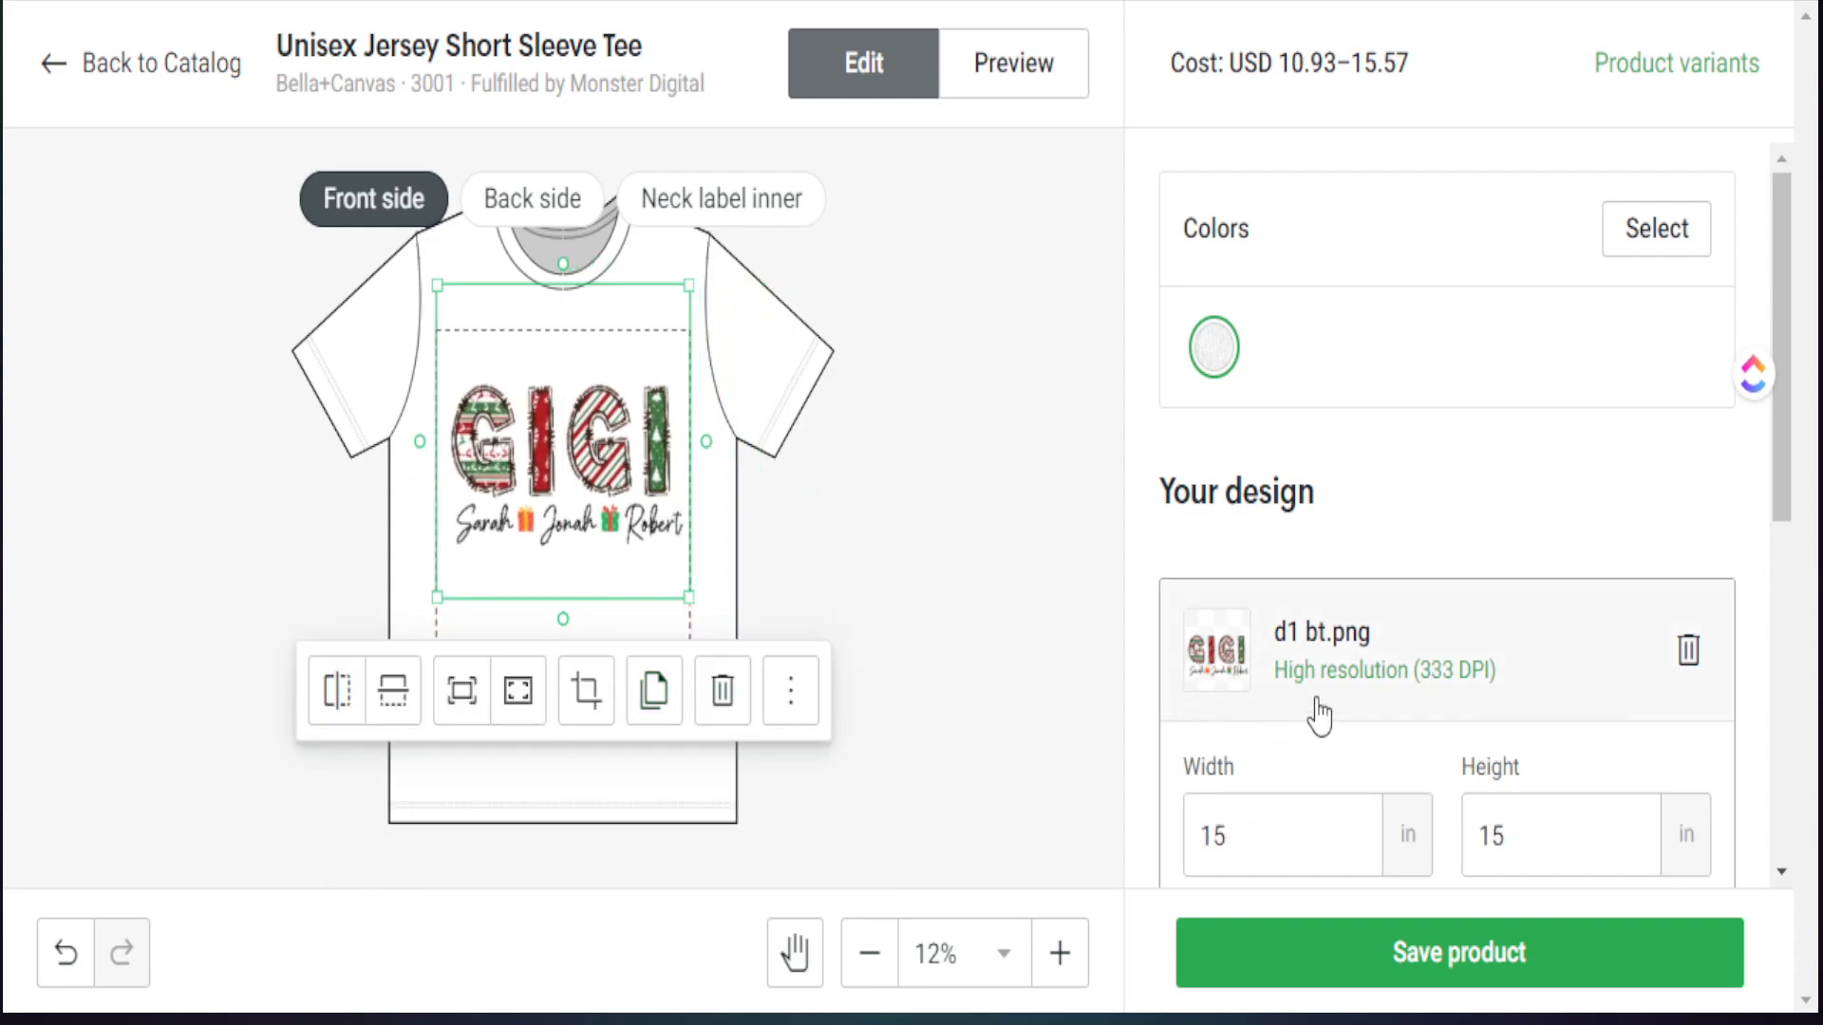
left_click(920, 656)
left_click_drag(579, 498, 580, 468)
left_click(925, 573)
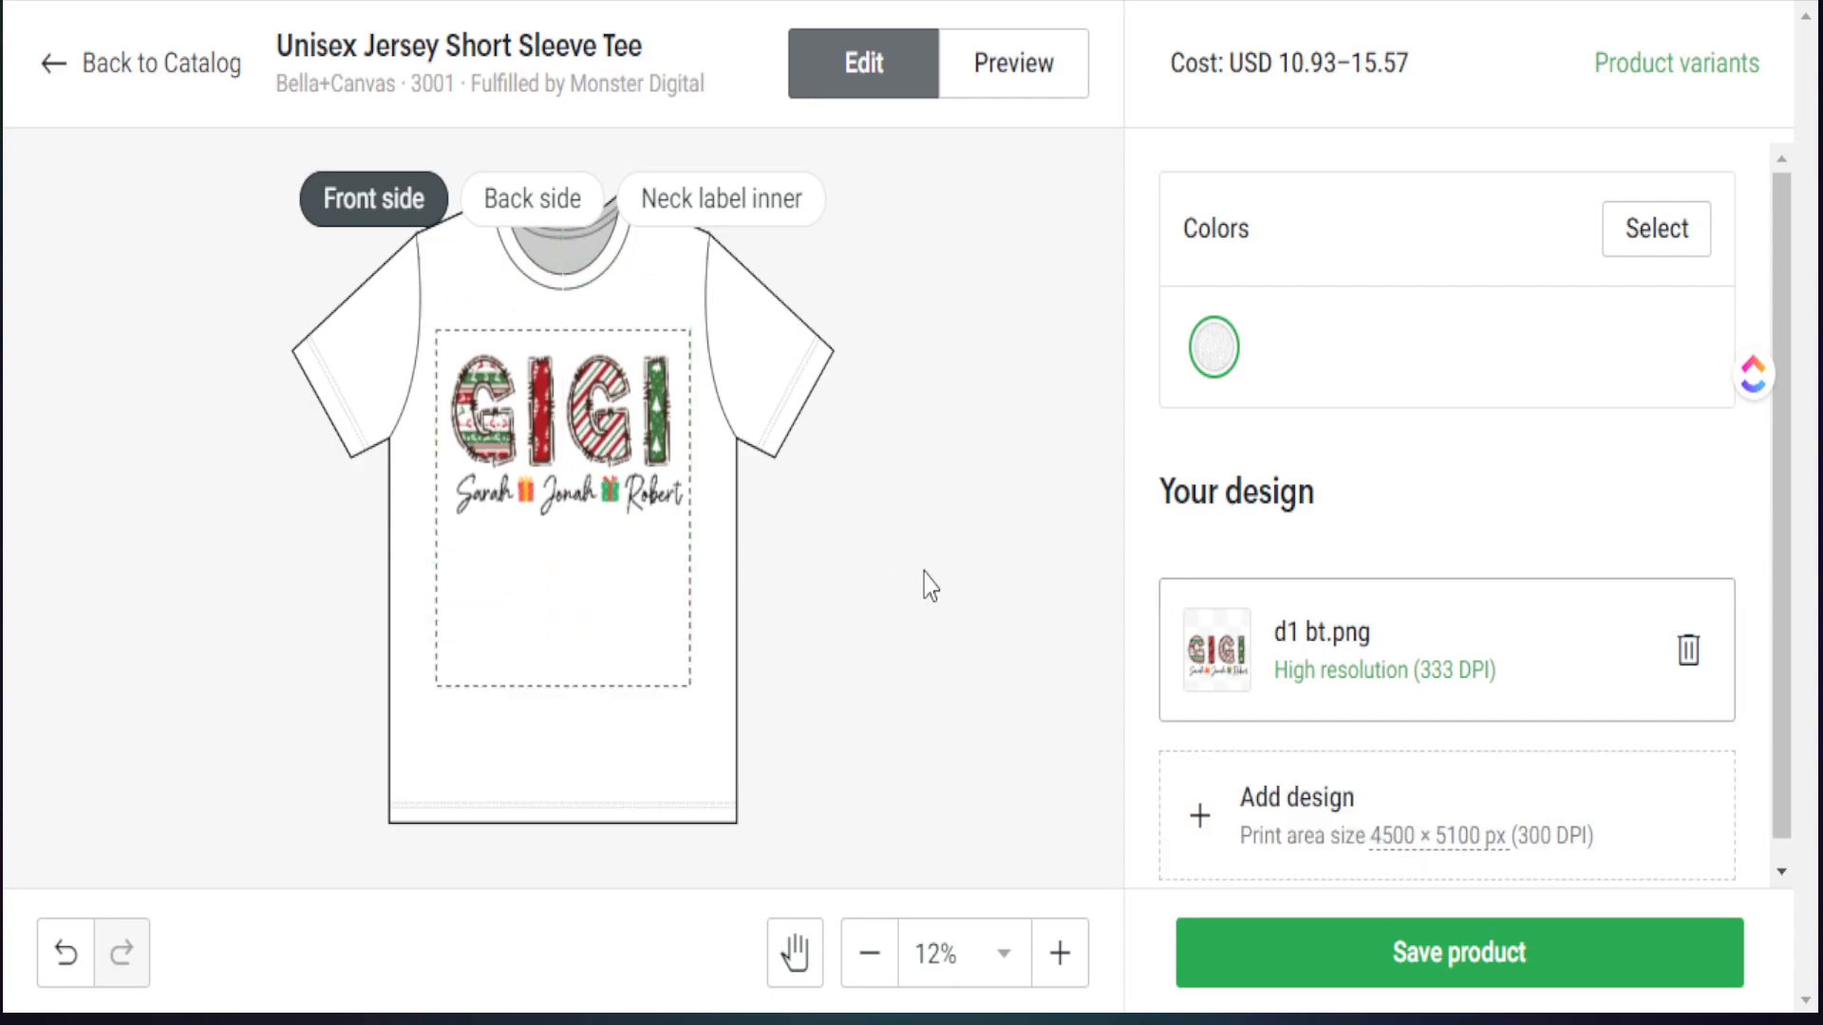
Add Soft Cream and a dusty pink to the shirt colors, and switch the mockup back to White
left_click(1214, 346)
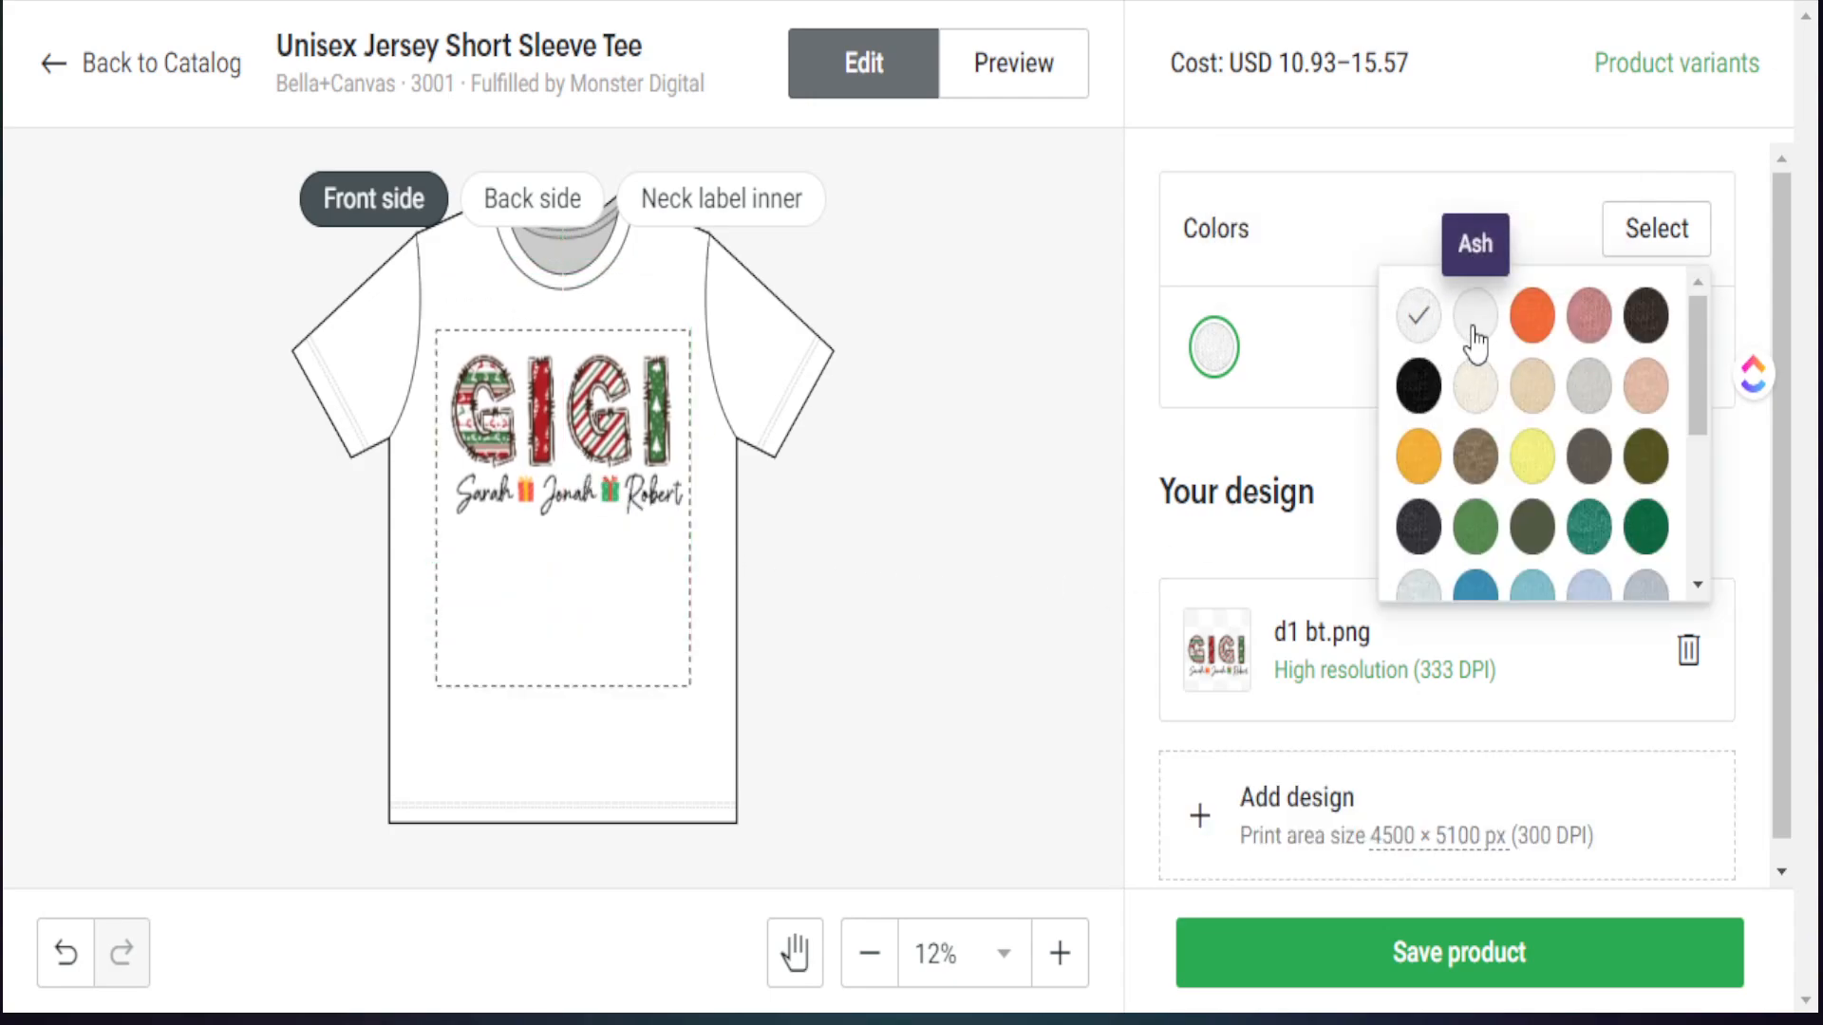
left_click(1528, 399)
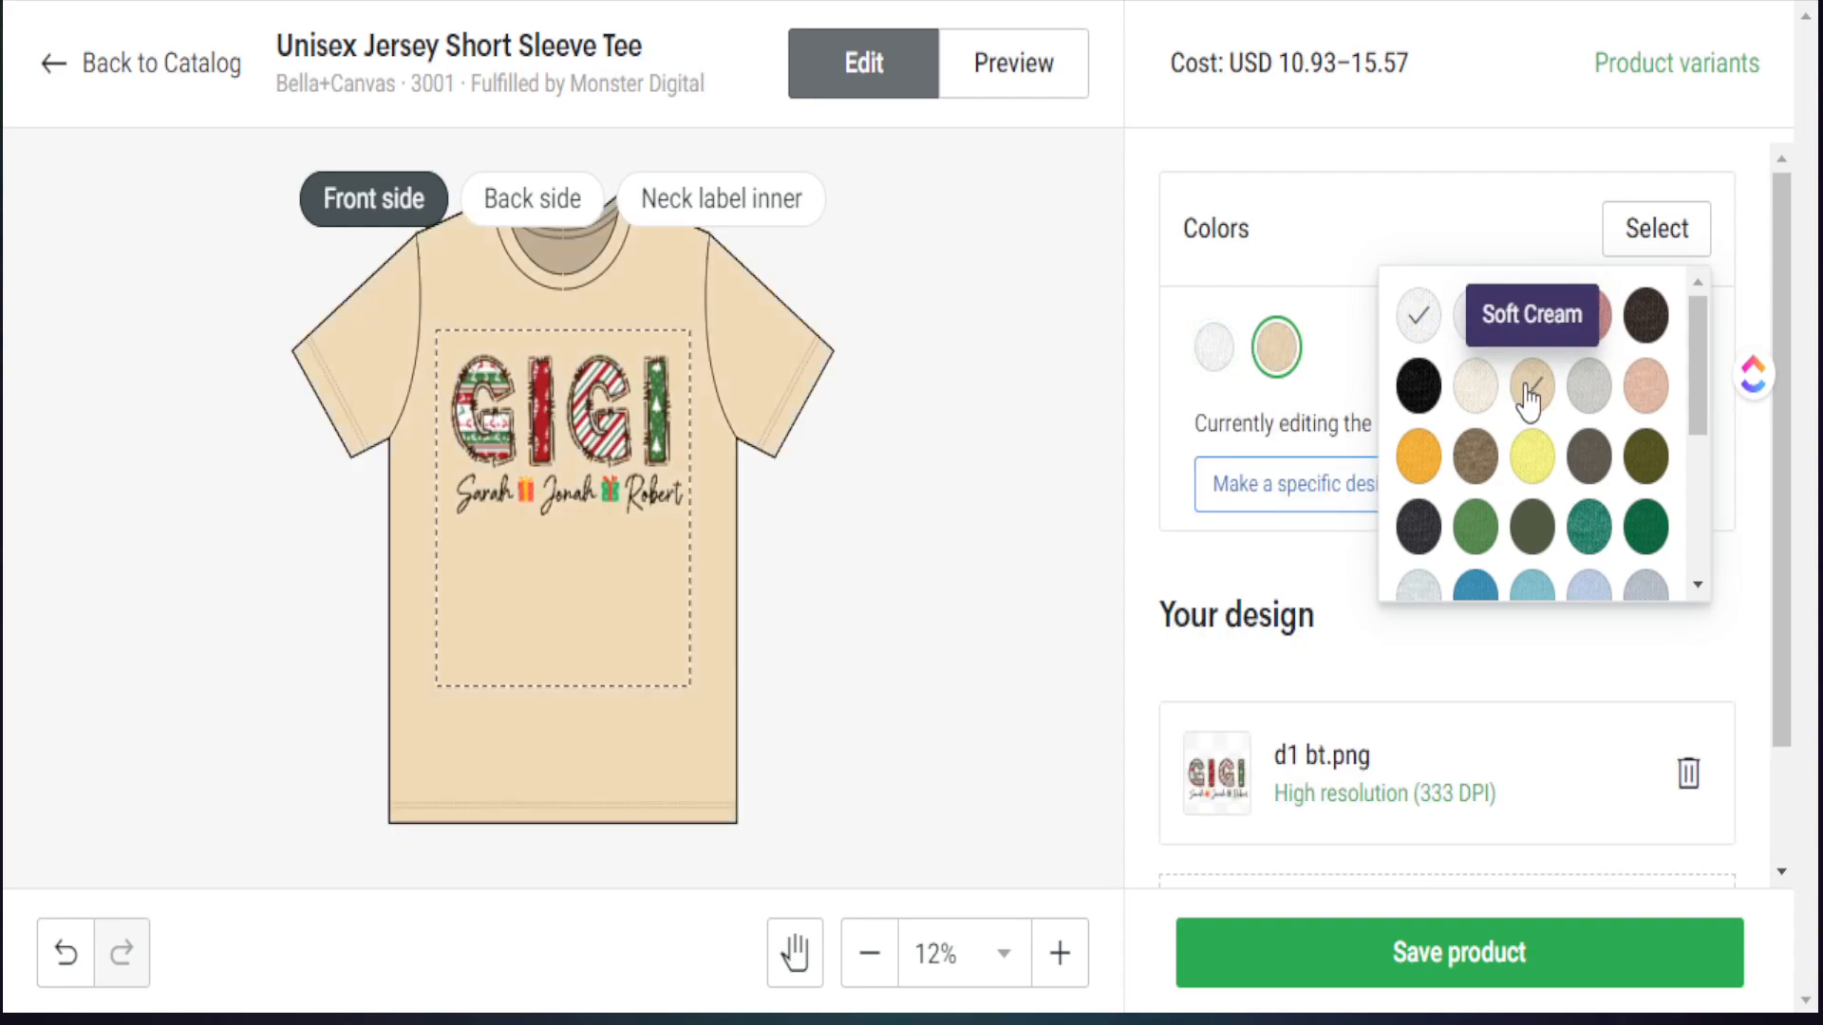
scroll(1483, 446, "down", 3)
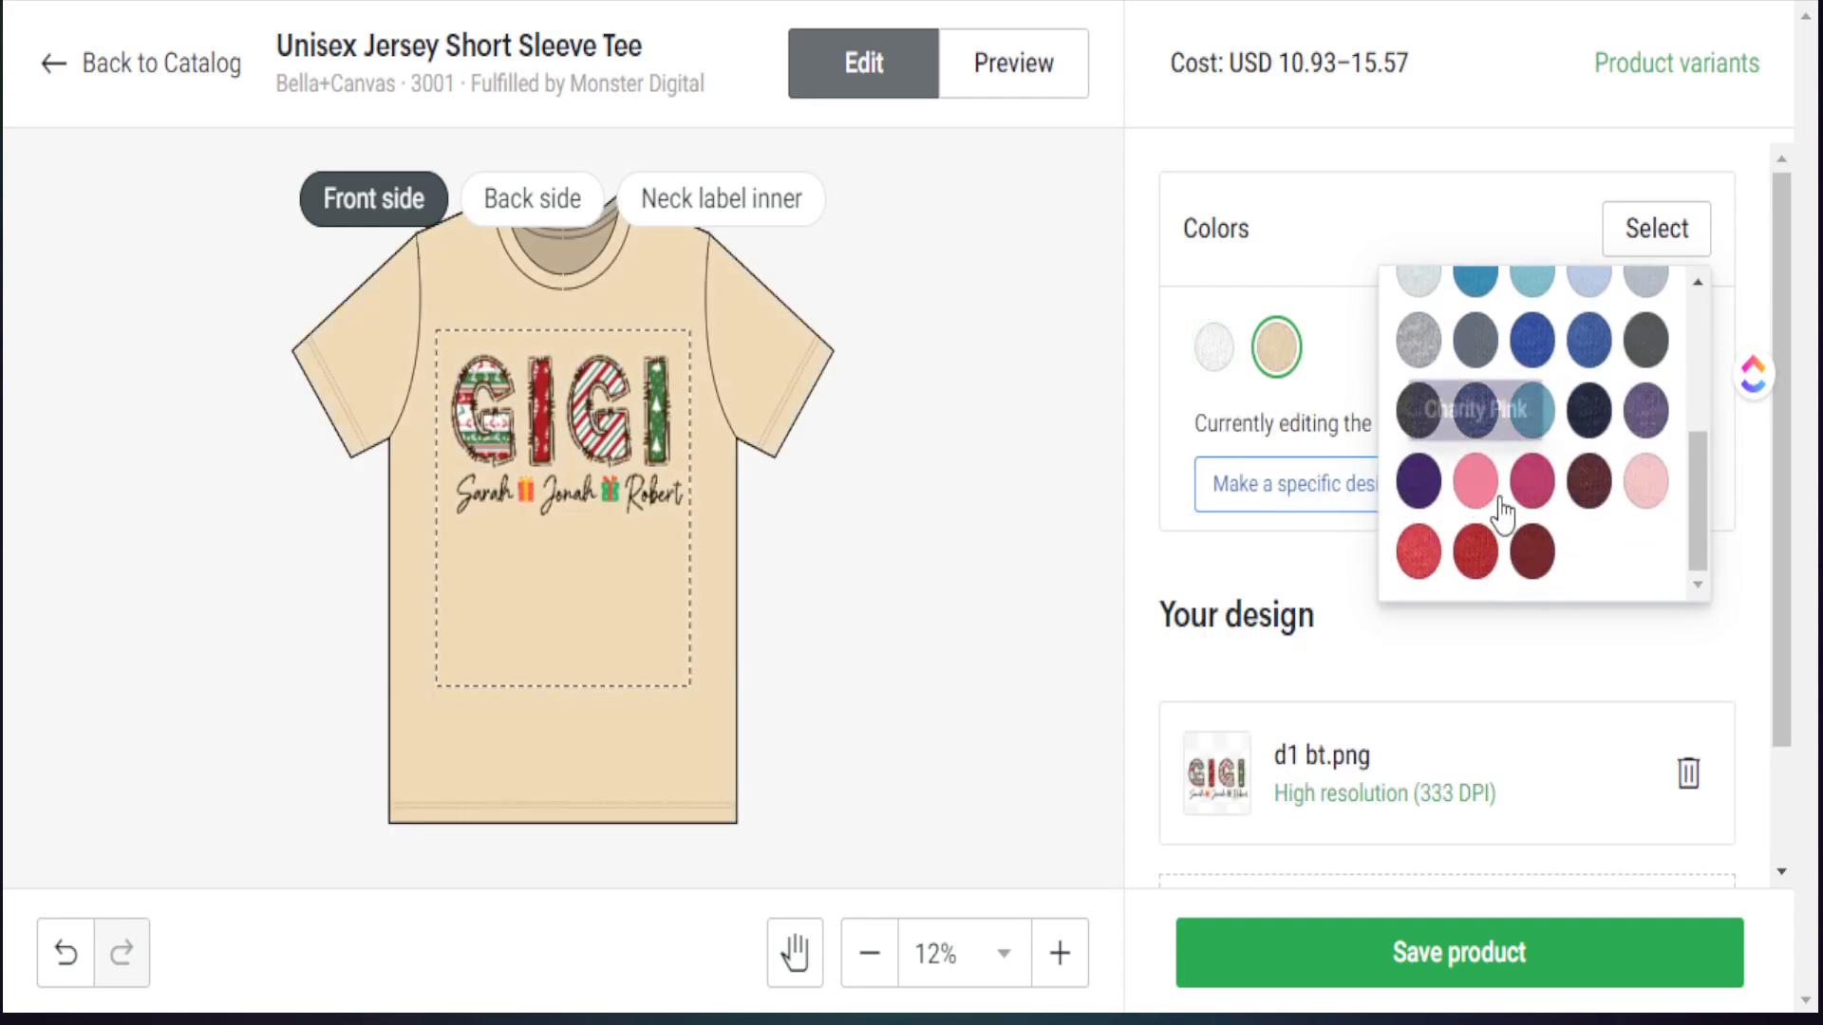
left_click(1418, 553)
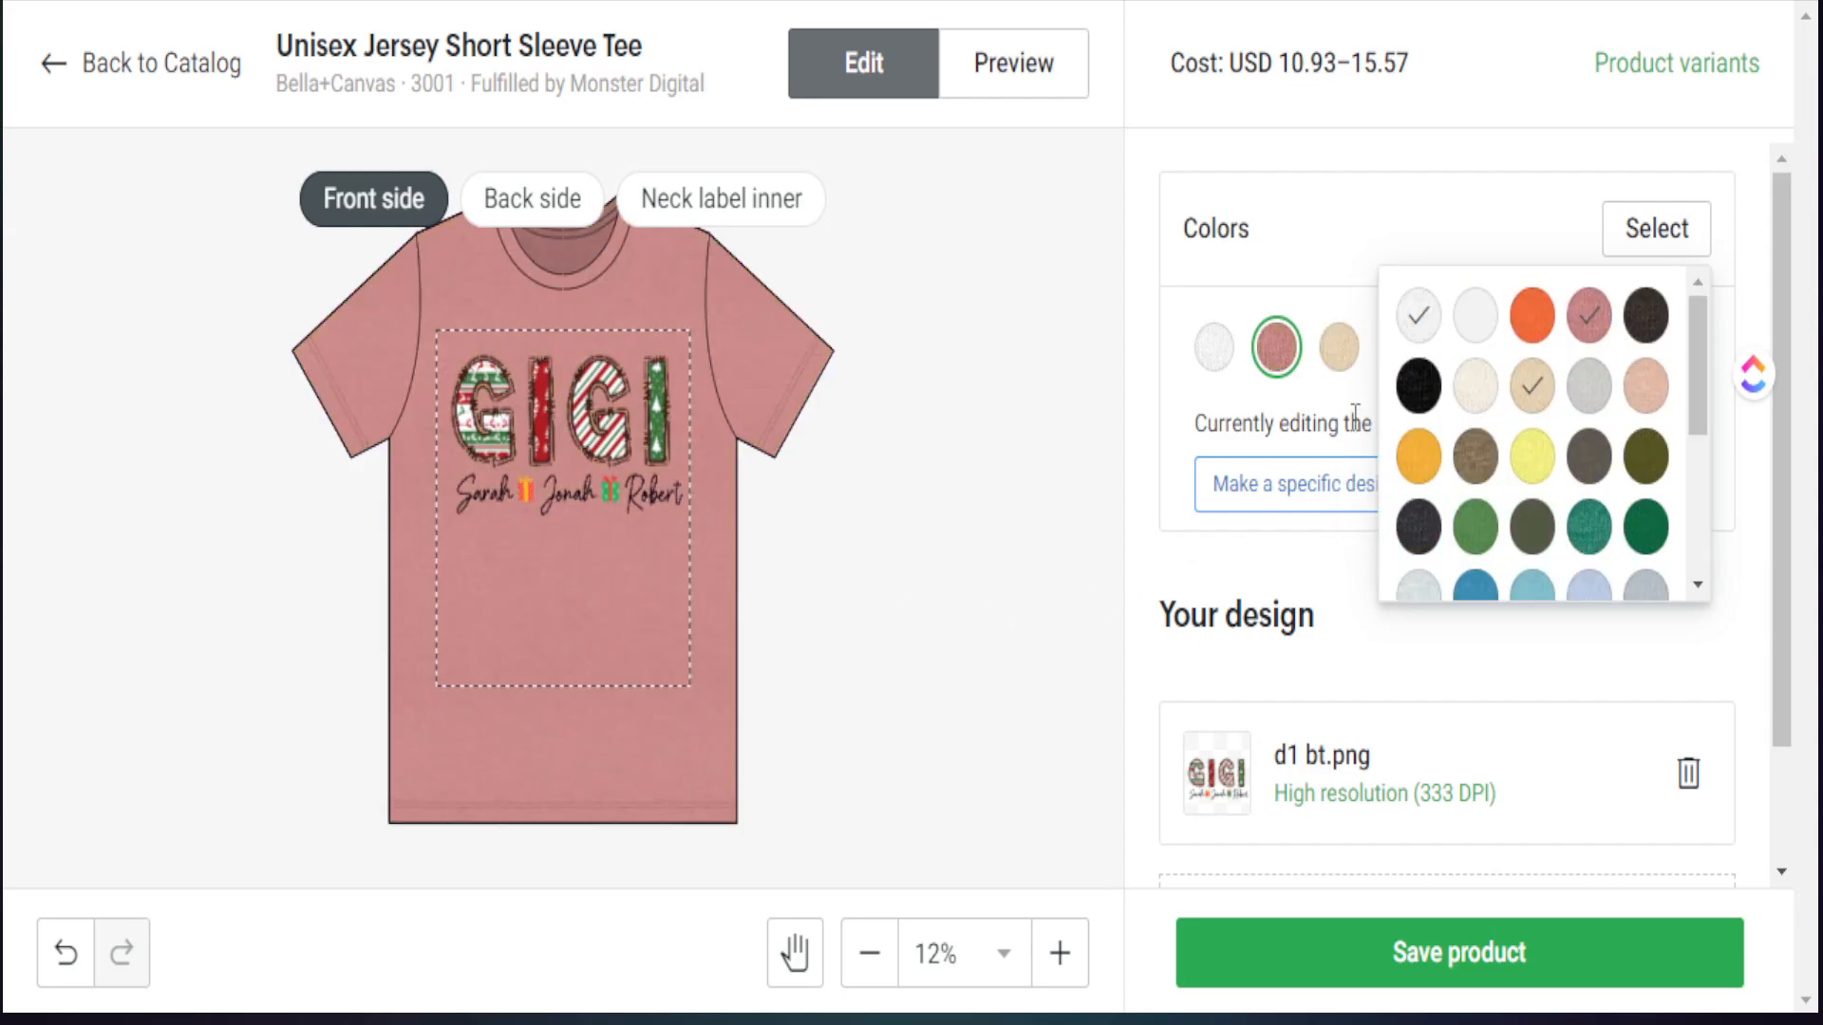
left_click(1215, 359)
left_click(1214, 358)
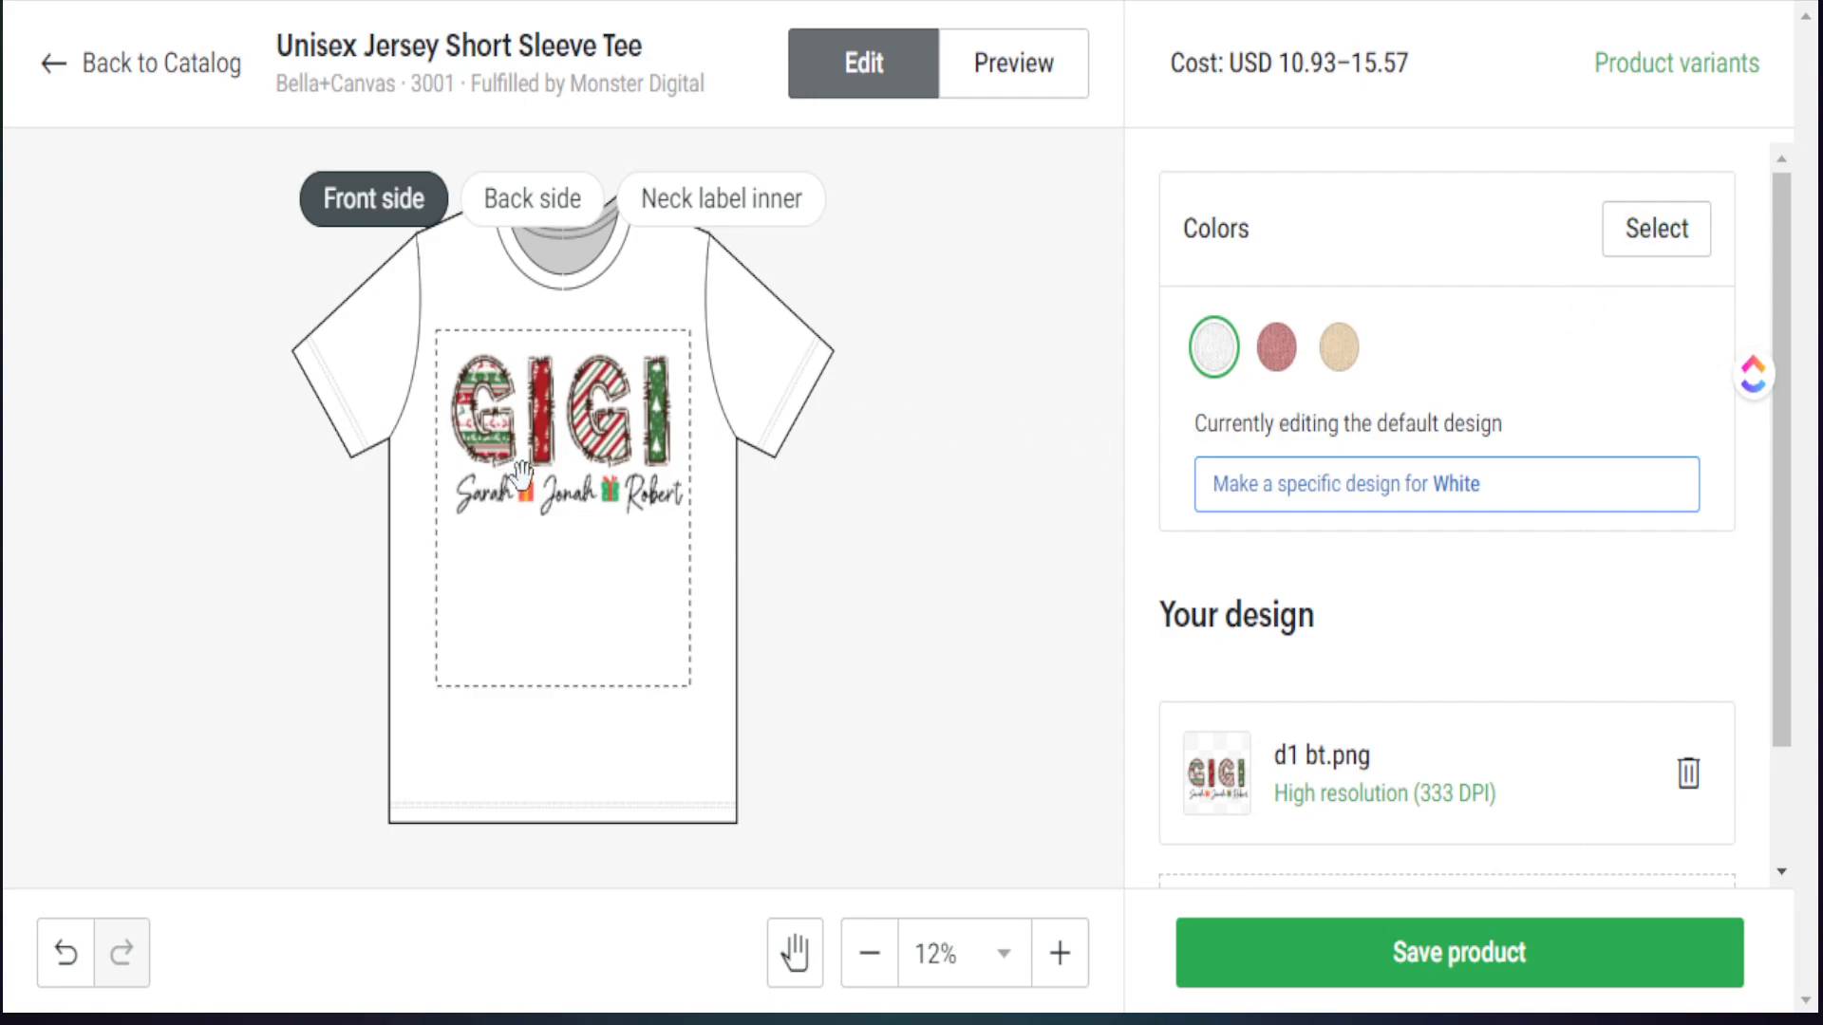
Add Black to the shirt colors and make a specific design for the Black variant
left_click(1666, 243)
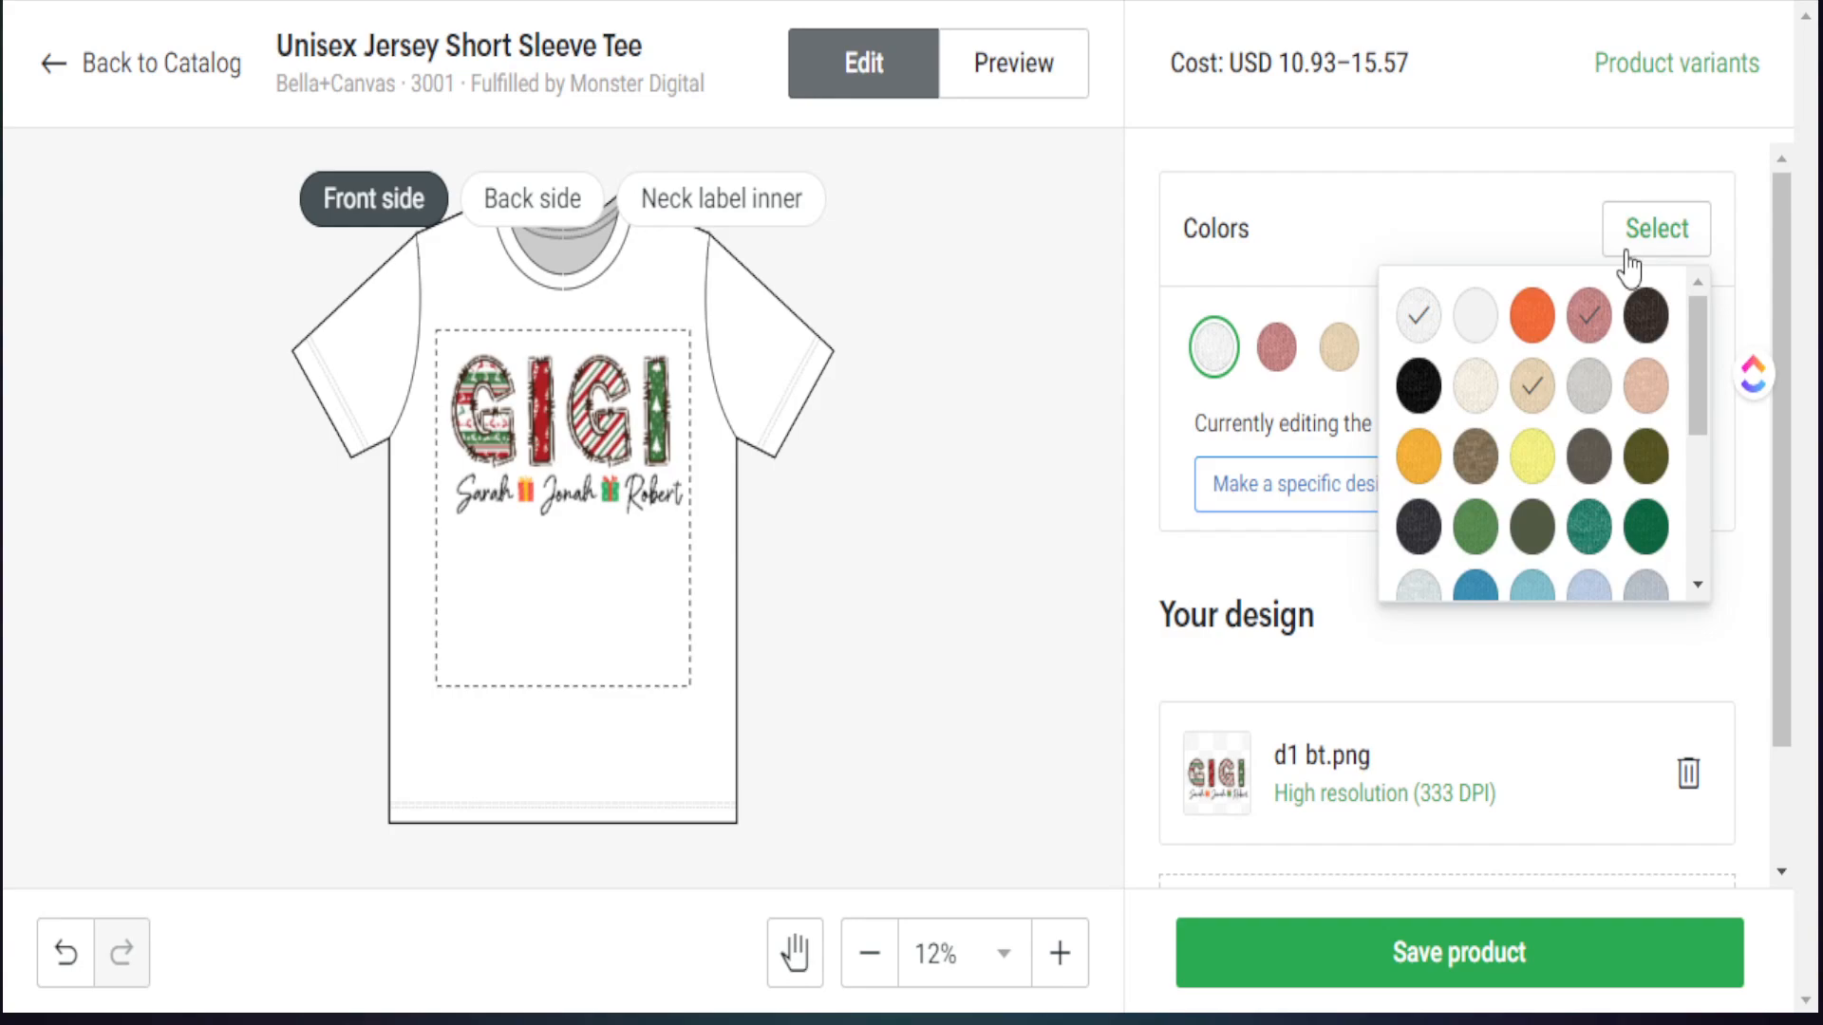
left_click(1417, 387)
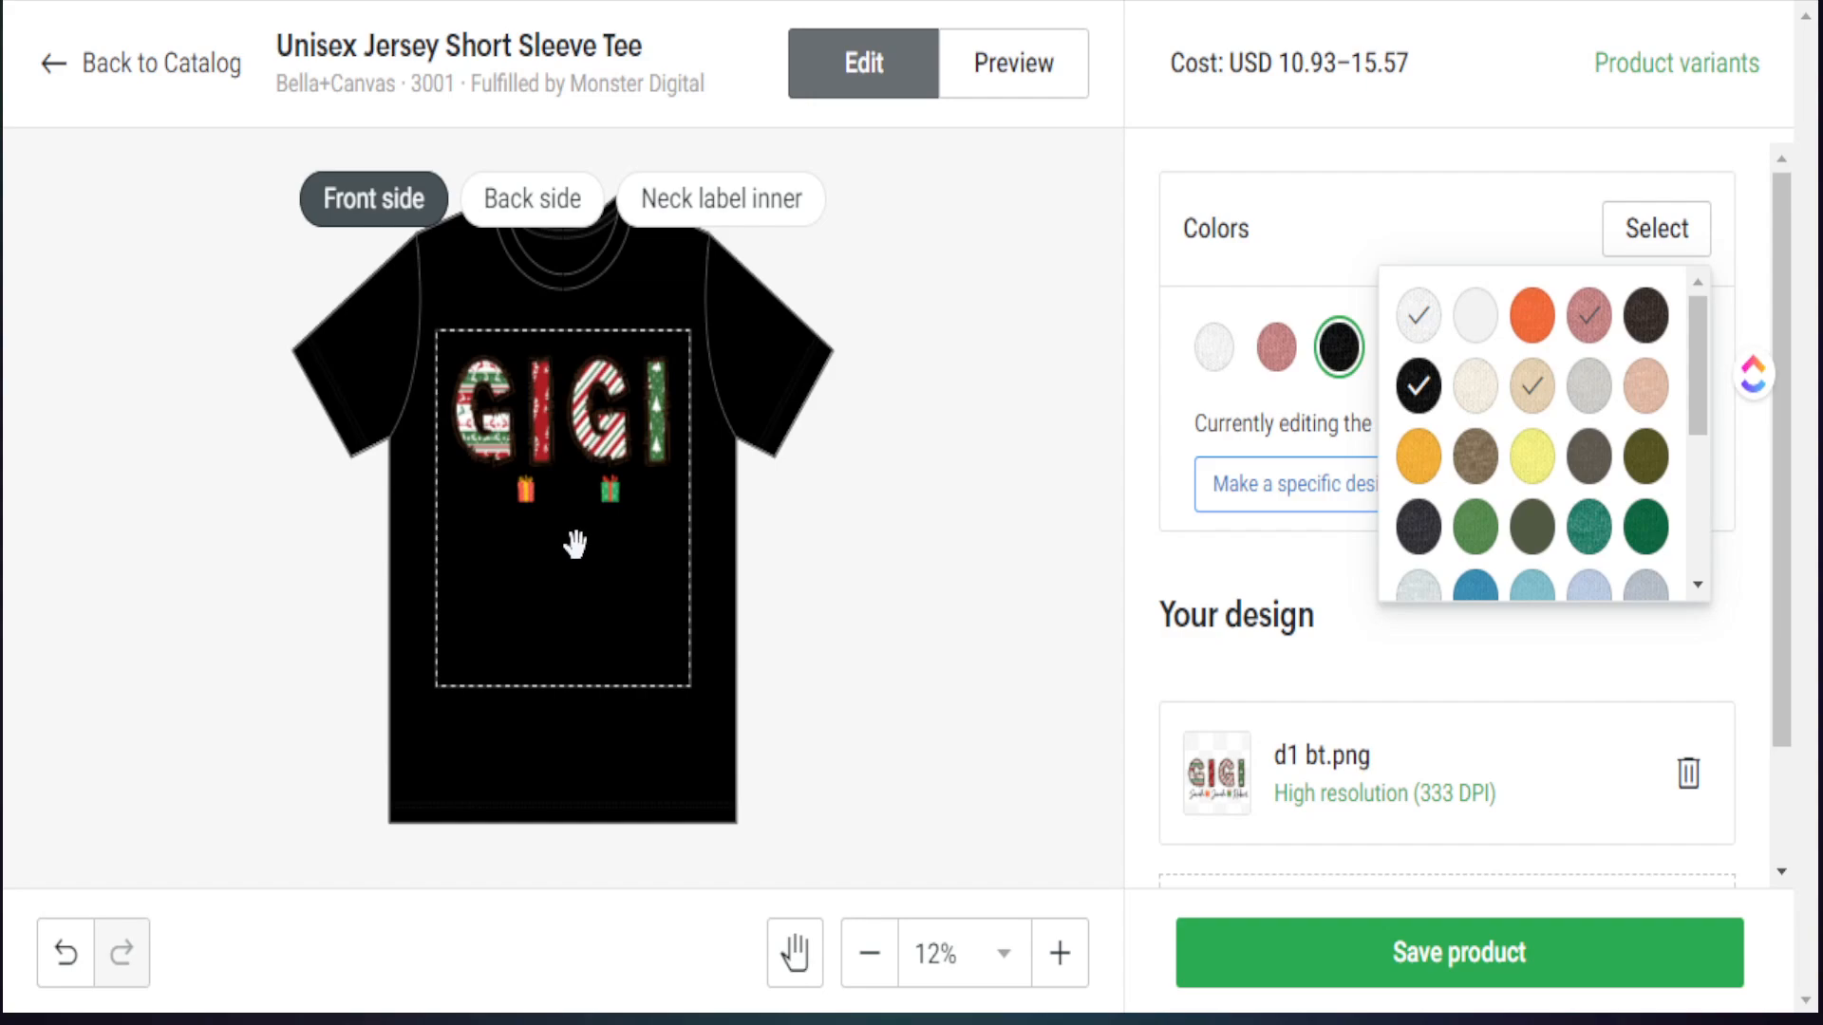
left_click(899, 528)
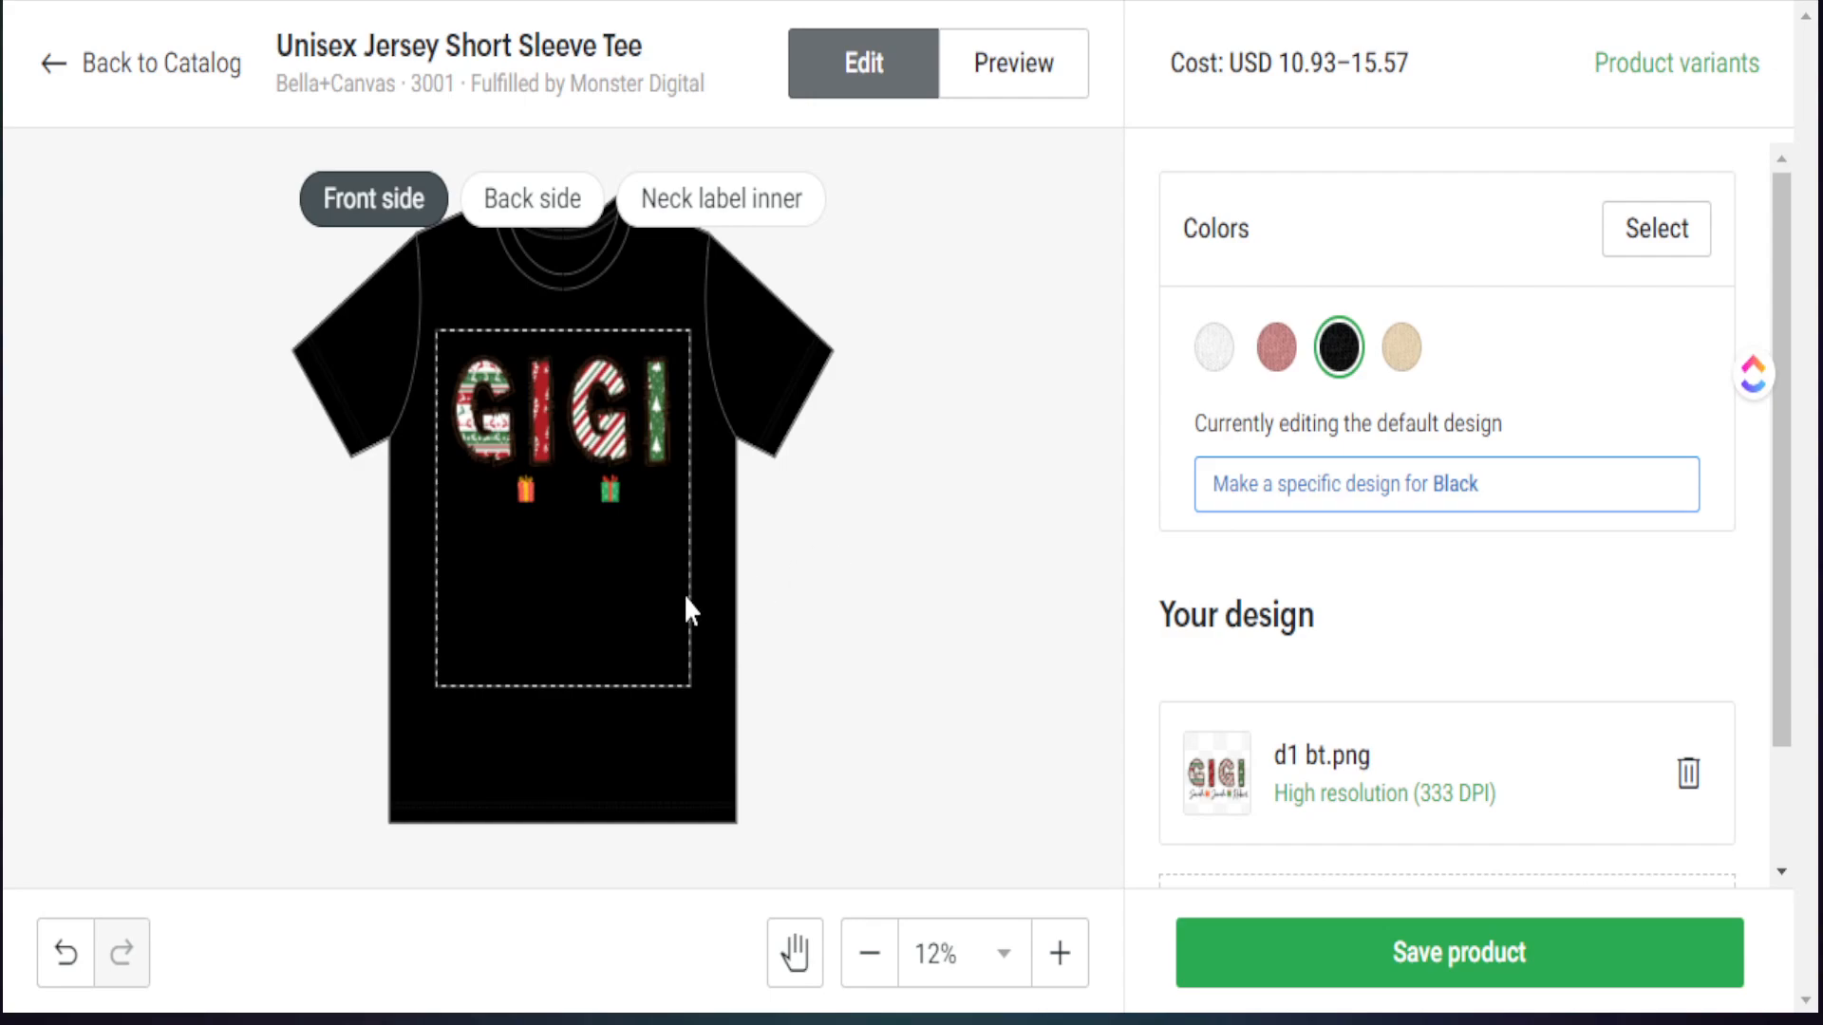
left_click(1459, 484)
Add d1 wt.png to the Black shirt's front side and align it exactly over the existing GIGI artwork
scroll(1292, 589, "down", 2)
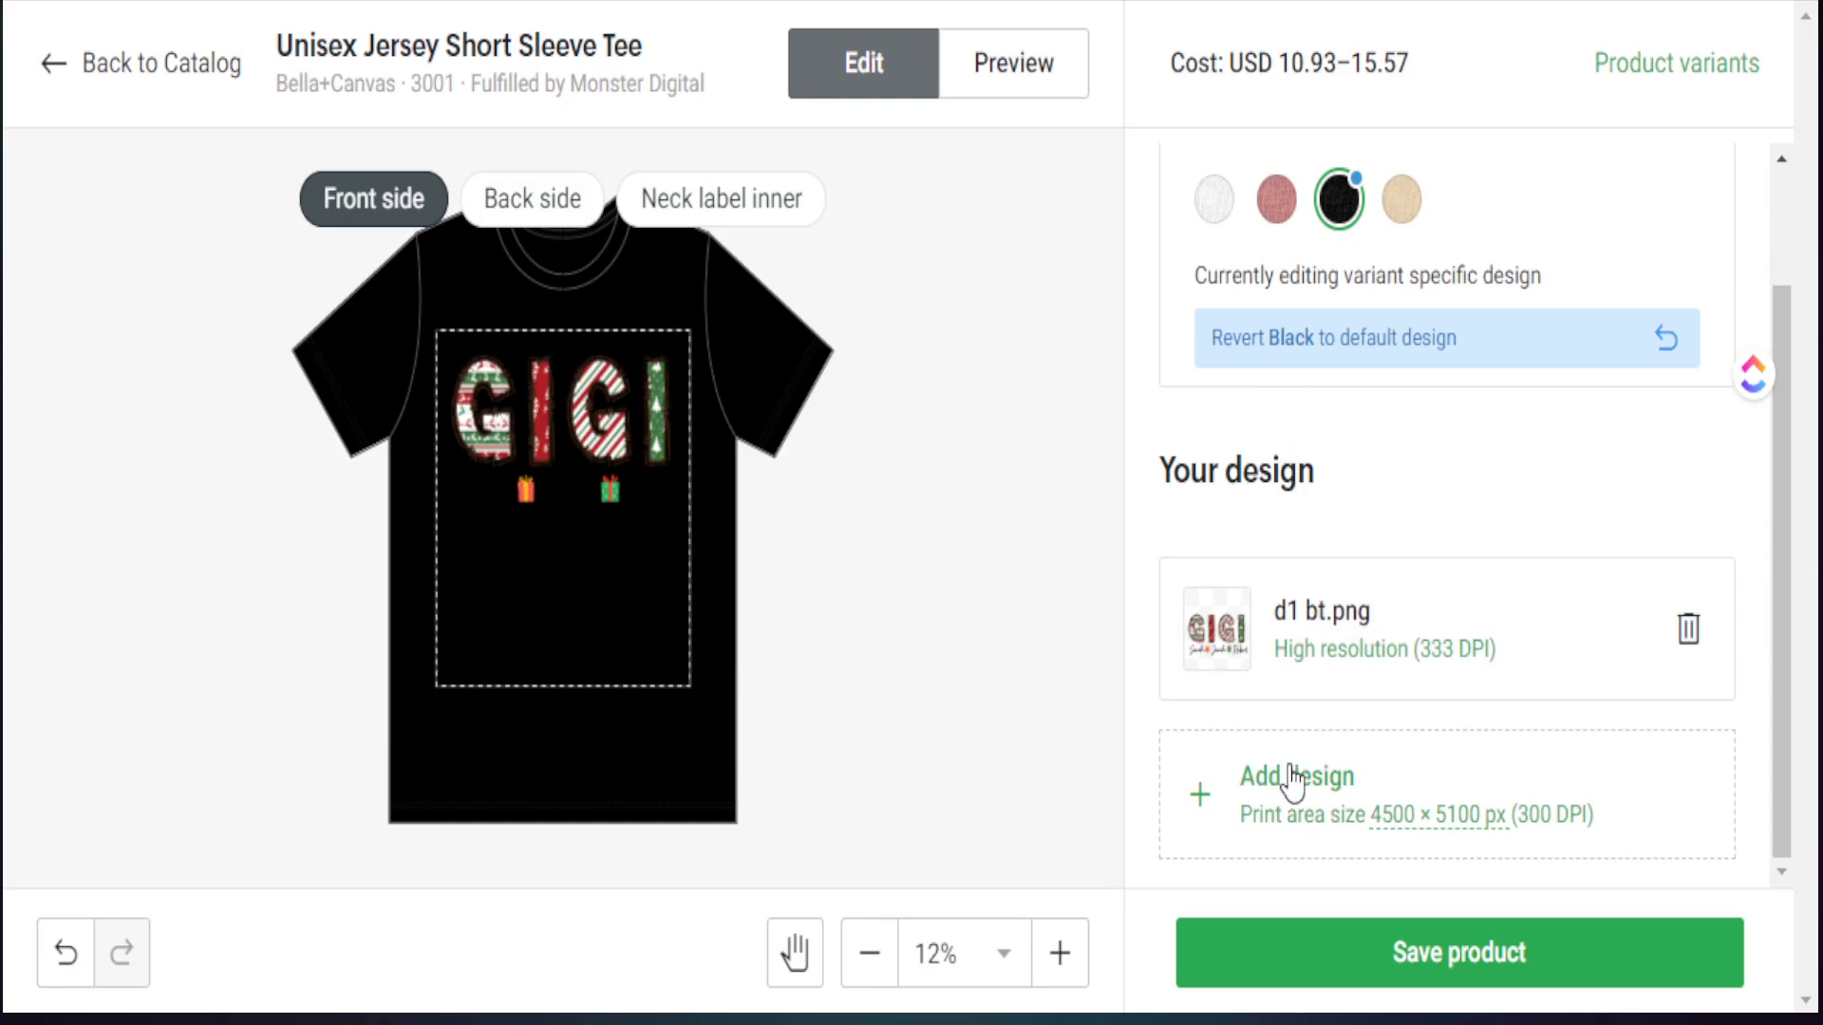
left_click(1291, 781)
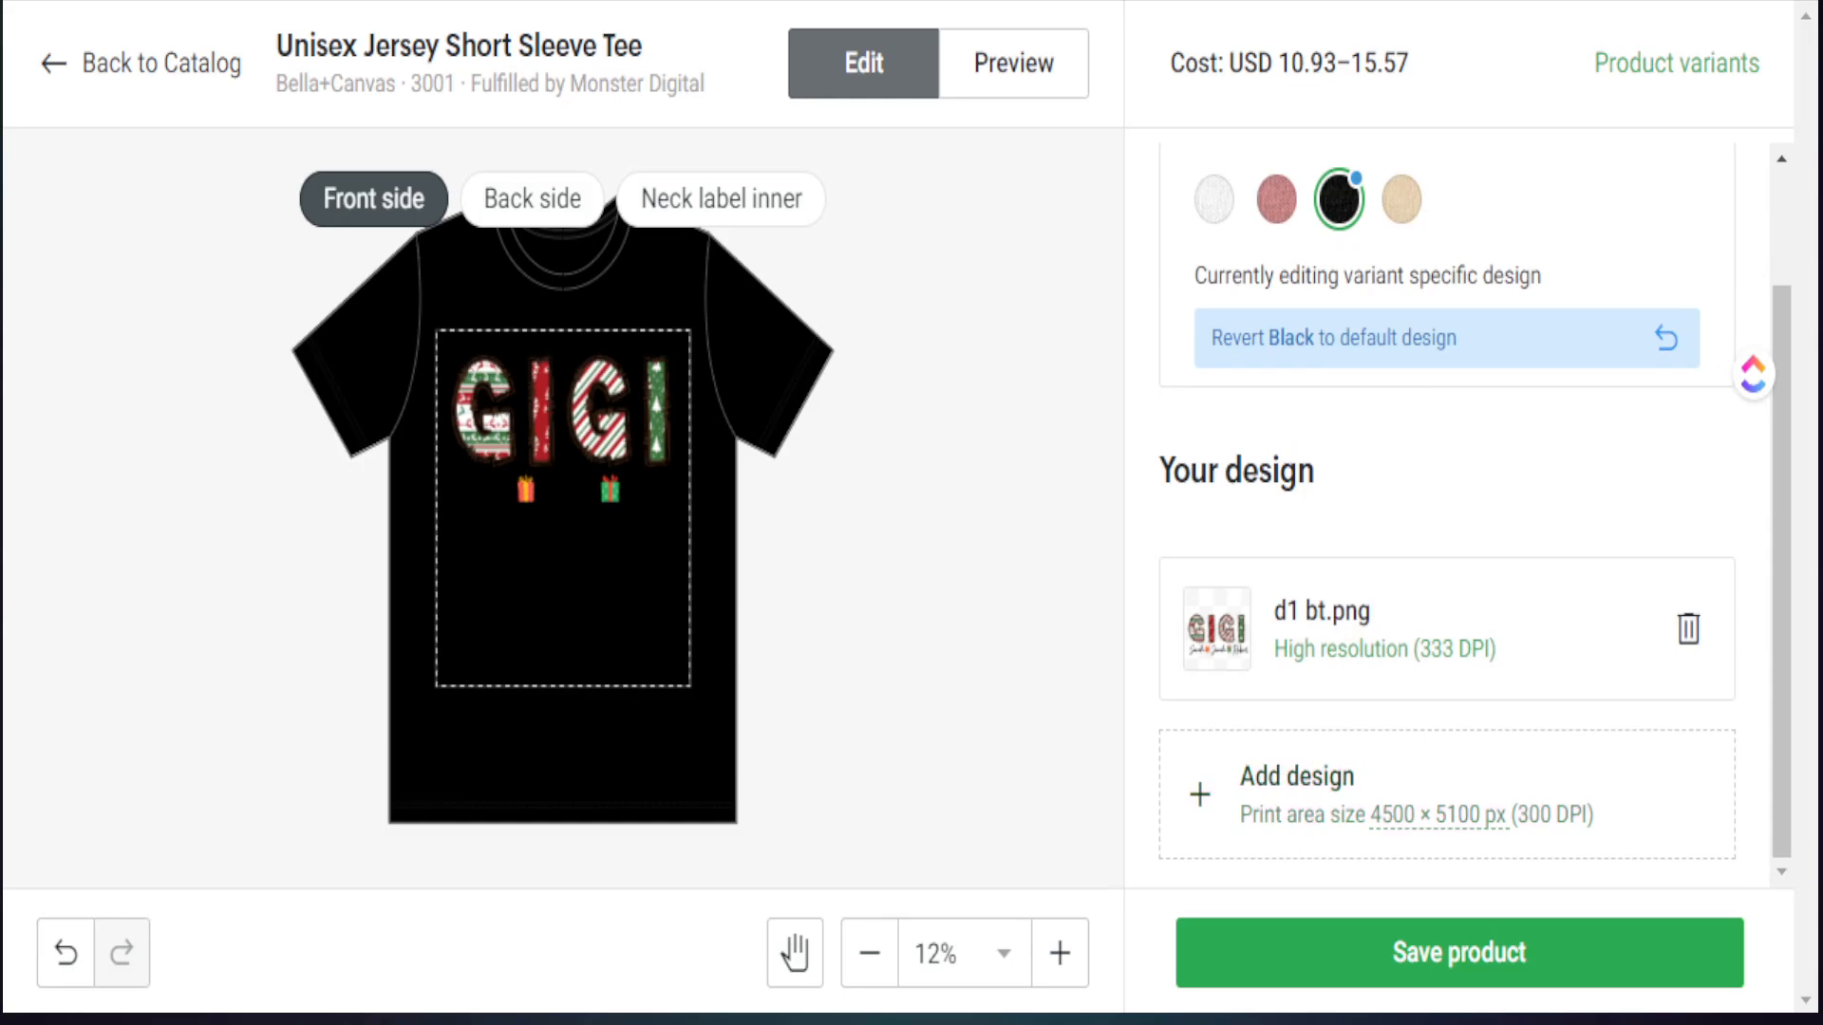
left_click_drag(511, 560, 539, 532)
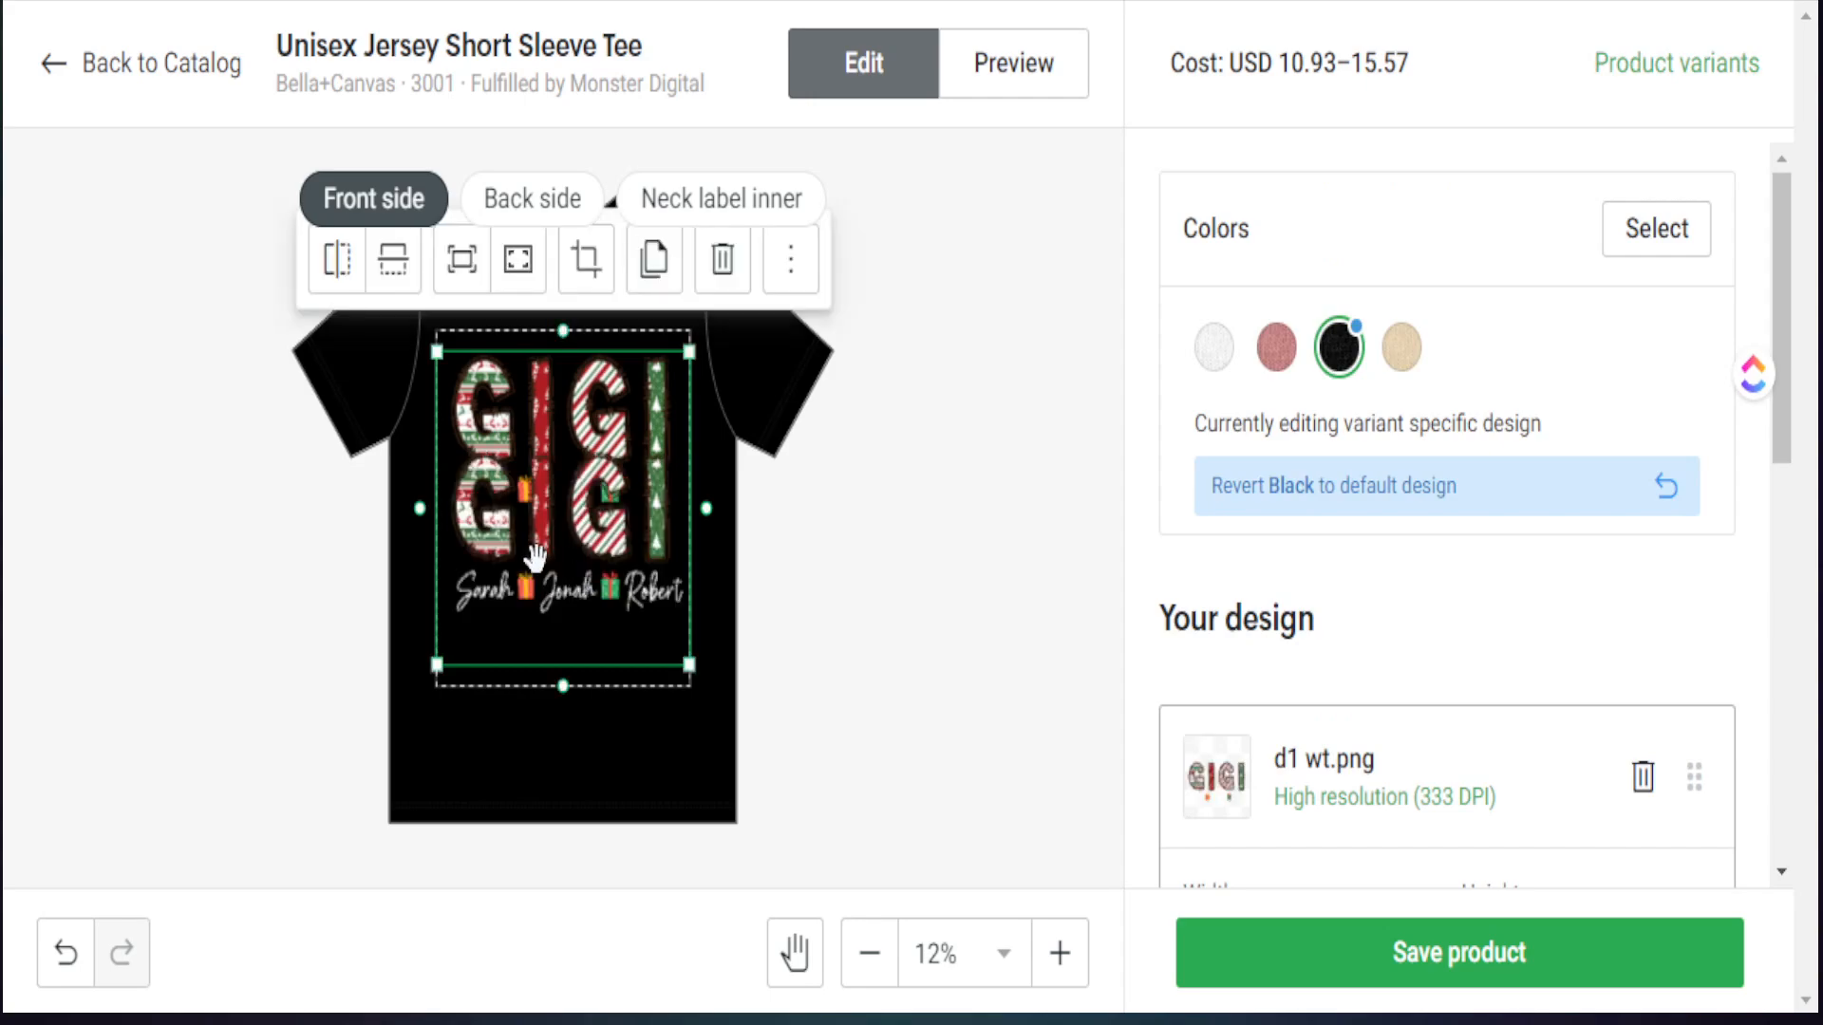
left_click_drag(594, 510, 593, 417)
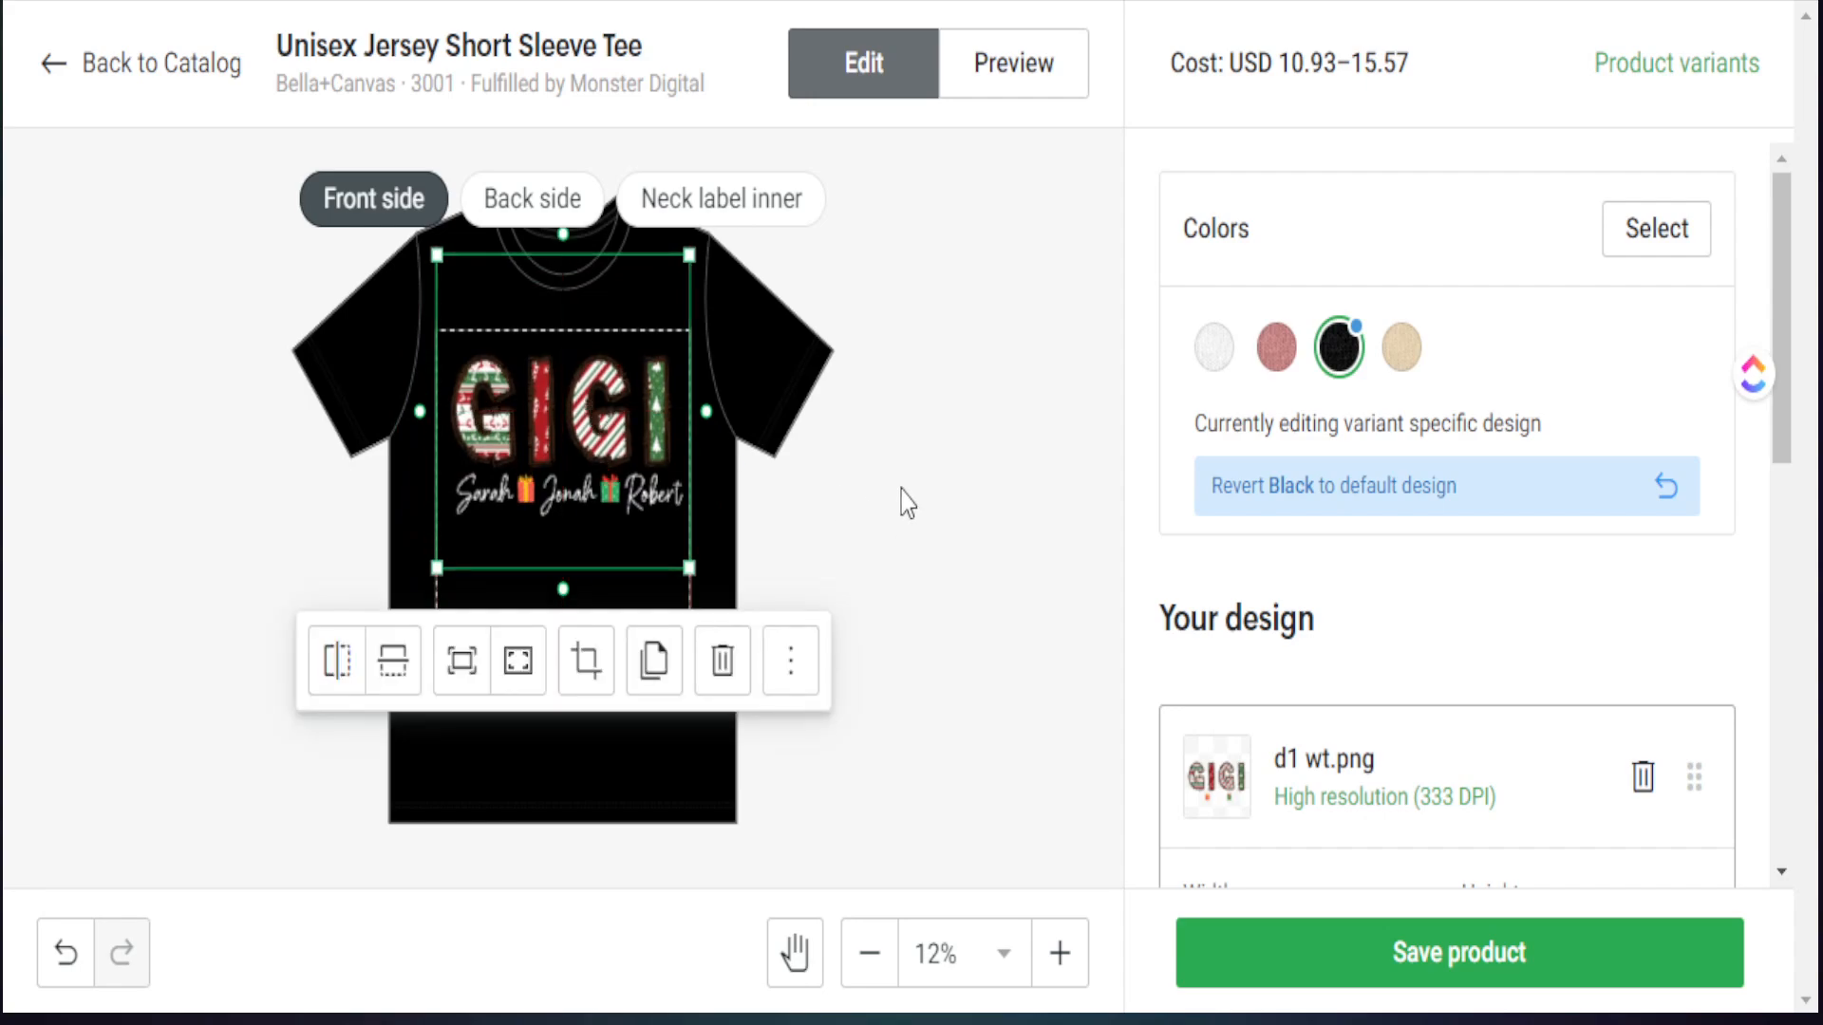
scroll(1320, 591, "down", 3)
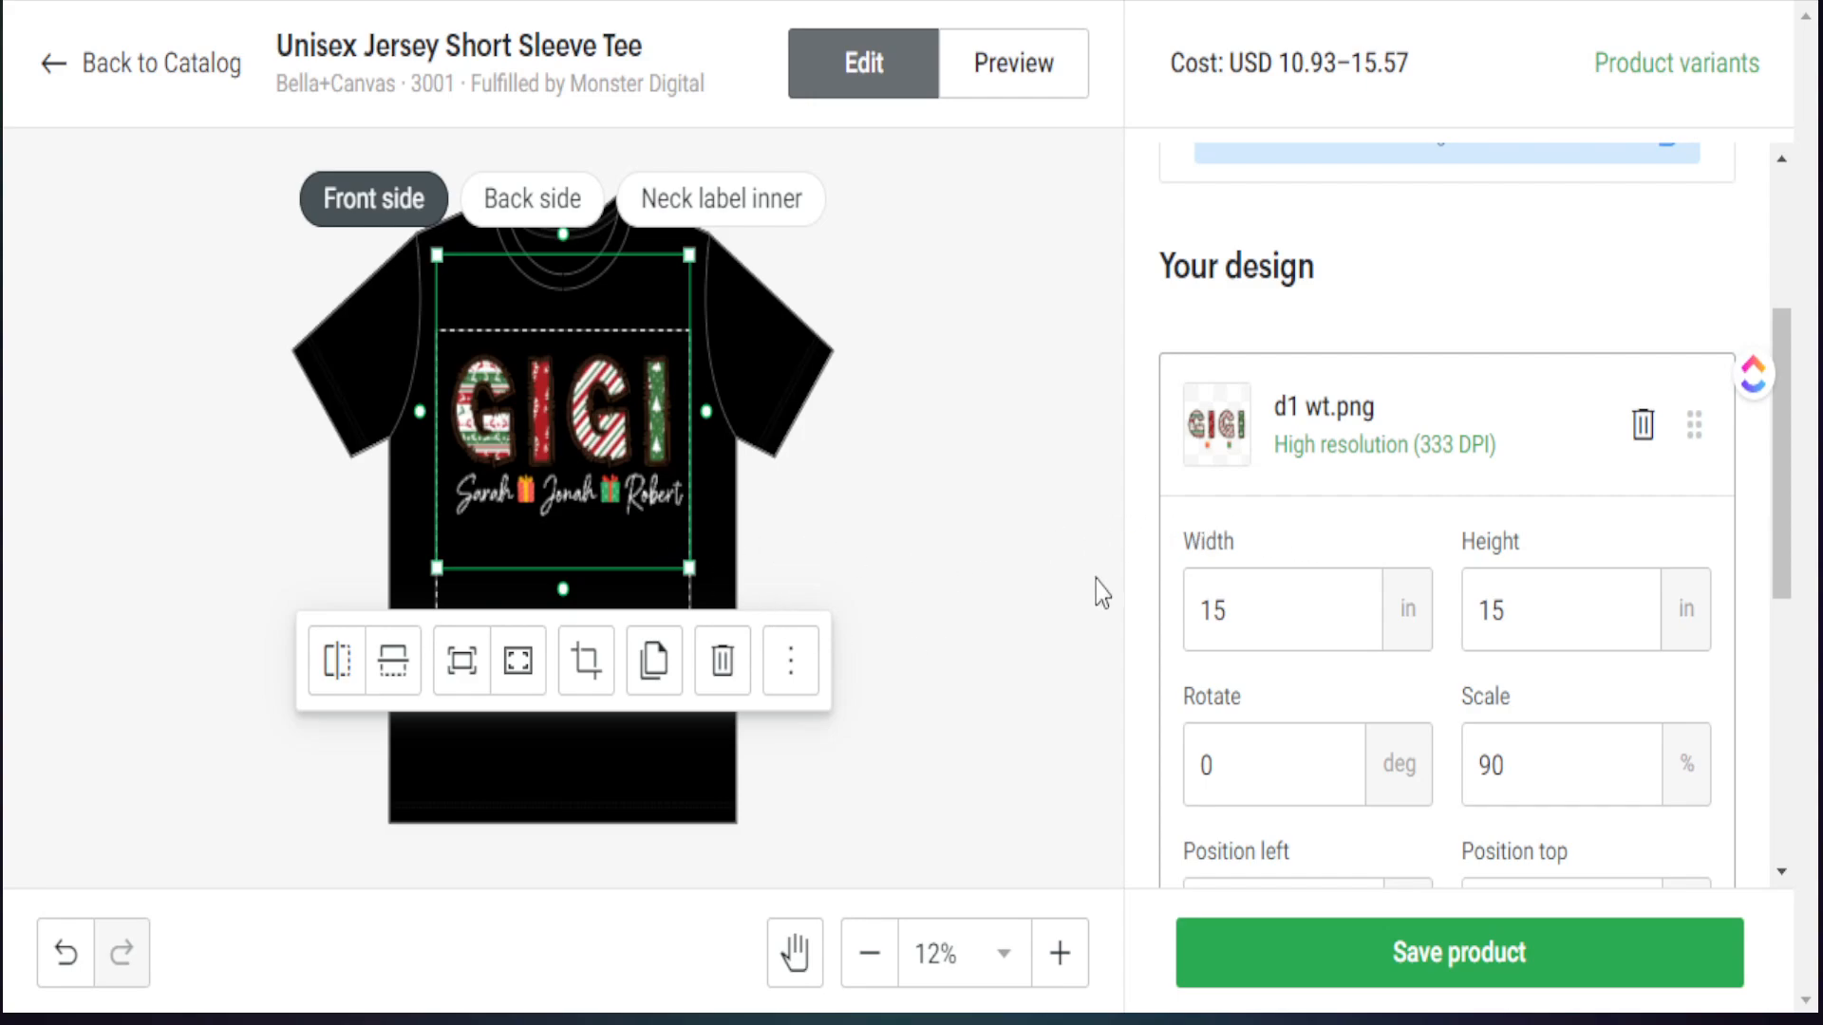
scroll(1401, 479, "down", 2)
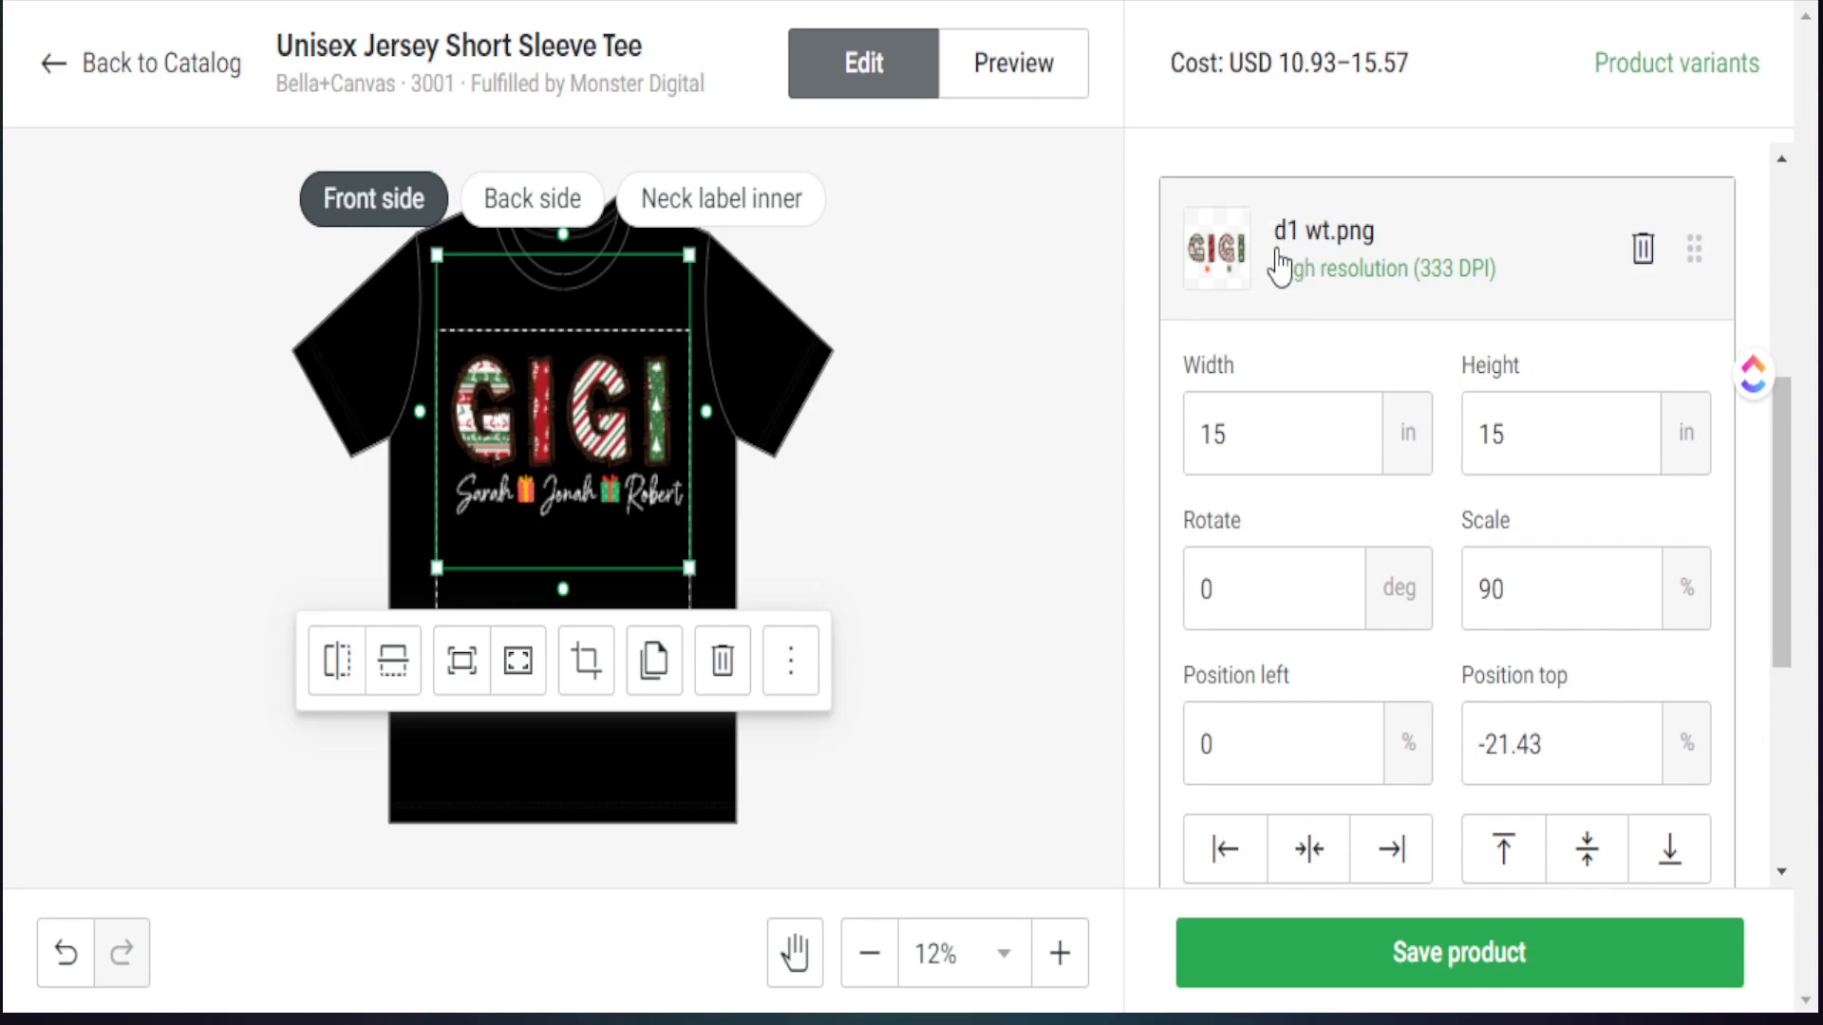
Remove the d1 bt.png layer from the Black variant's design and preview the shirt mockup in the Person 3 view
scroll(1367, 361, "down", 5)
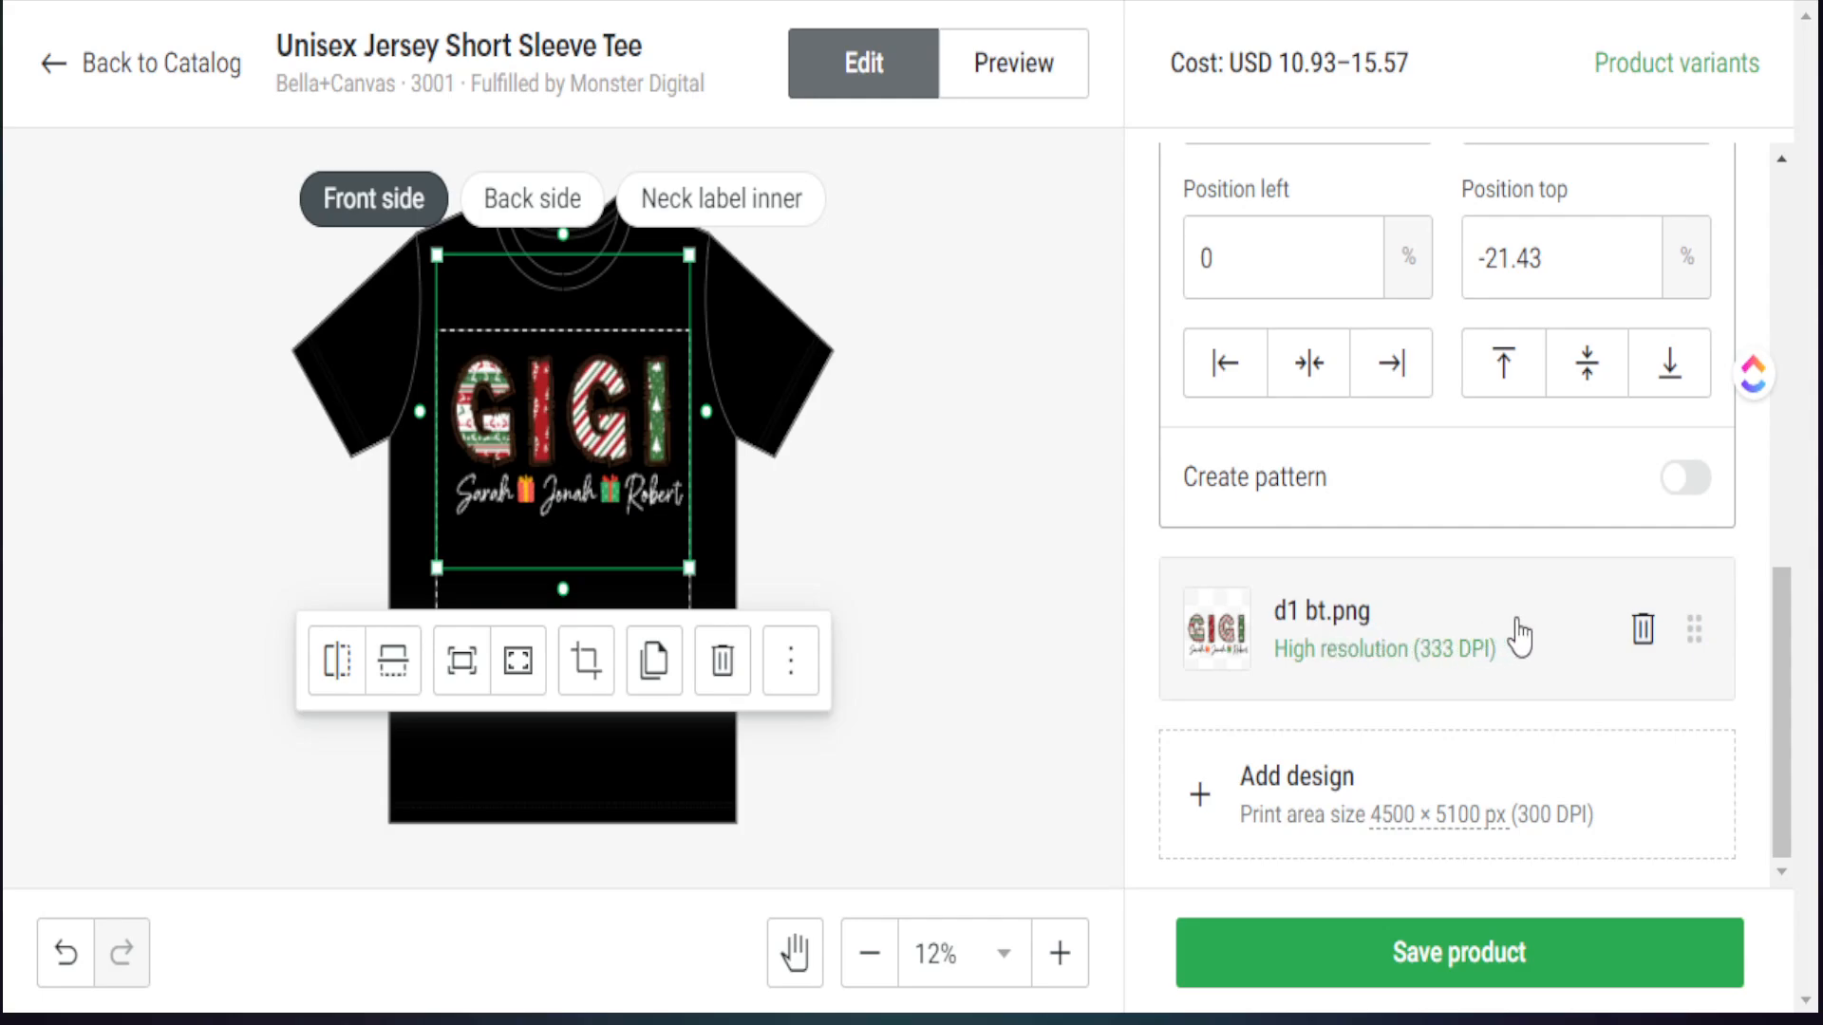
left_click(1648, 632)
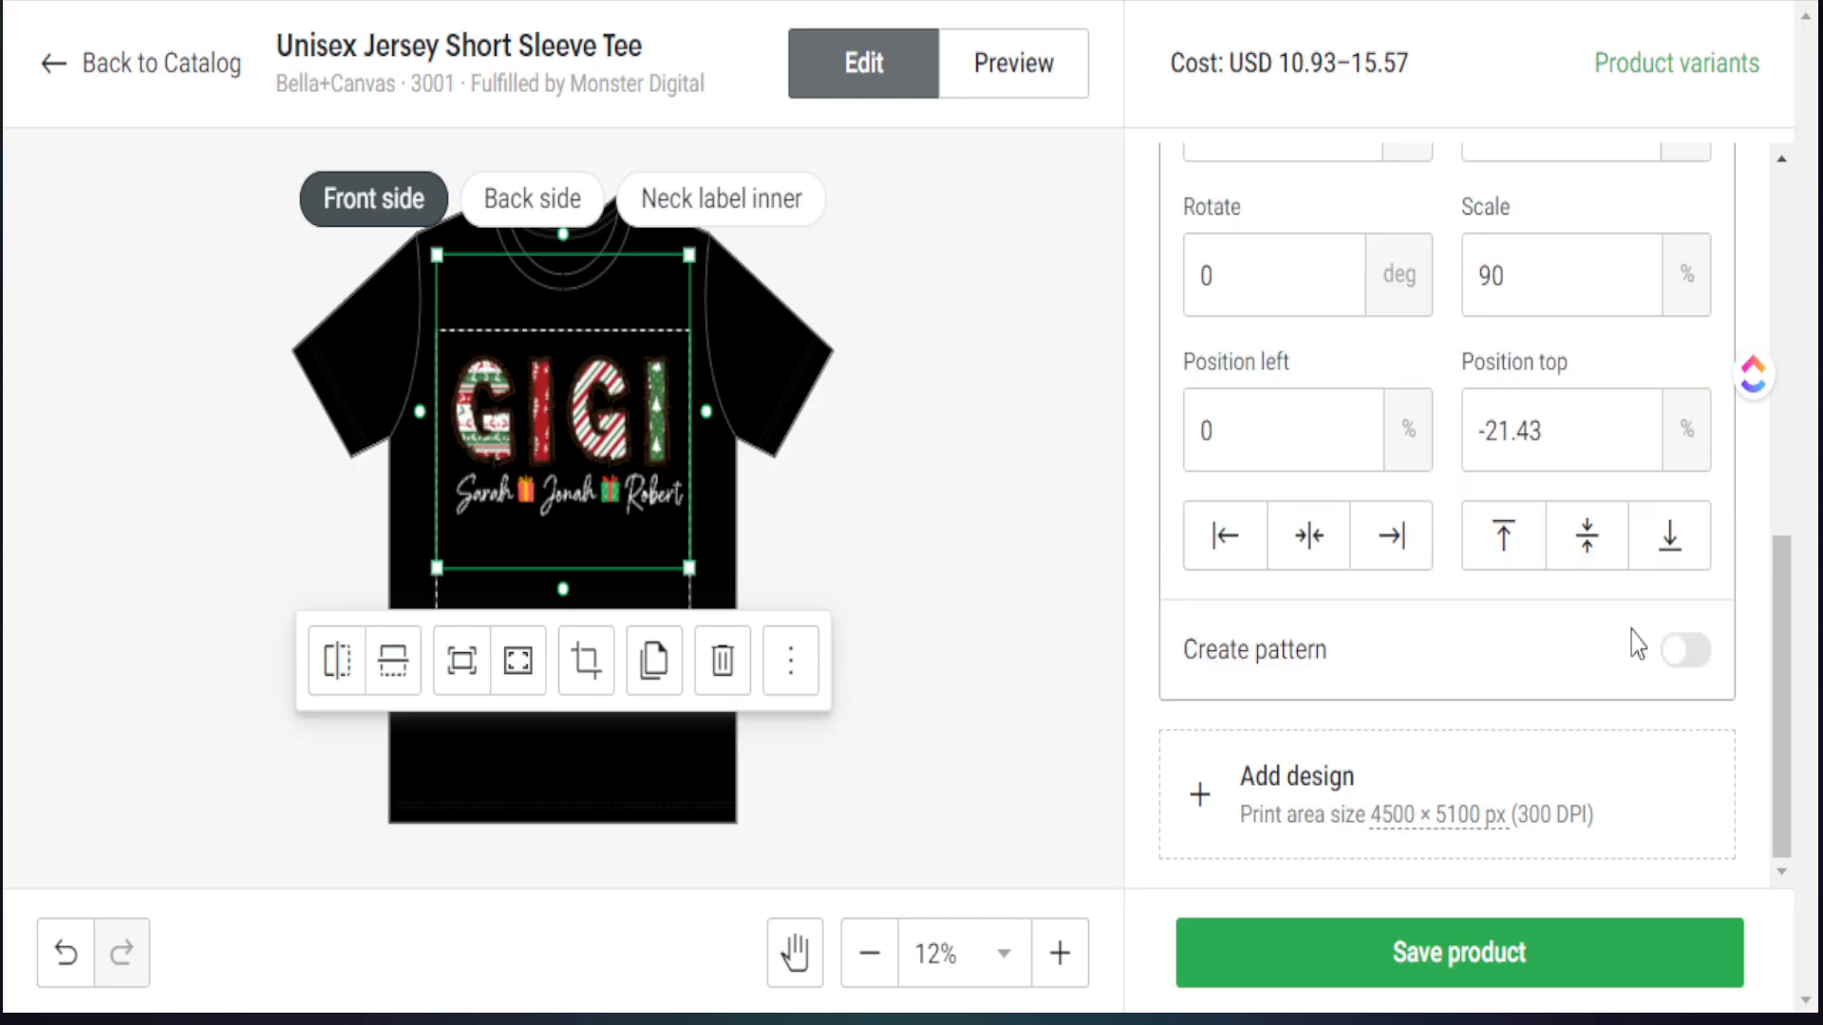
left_click(915, 551)
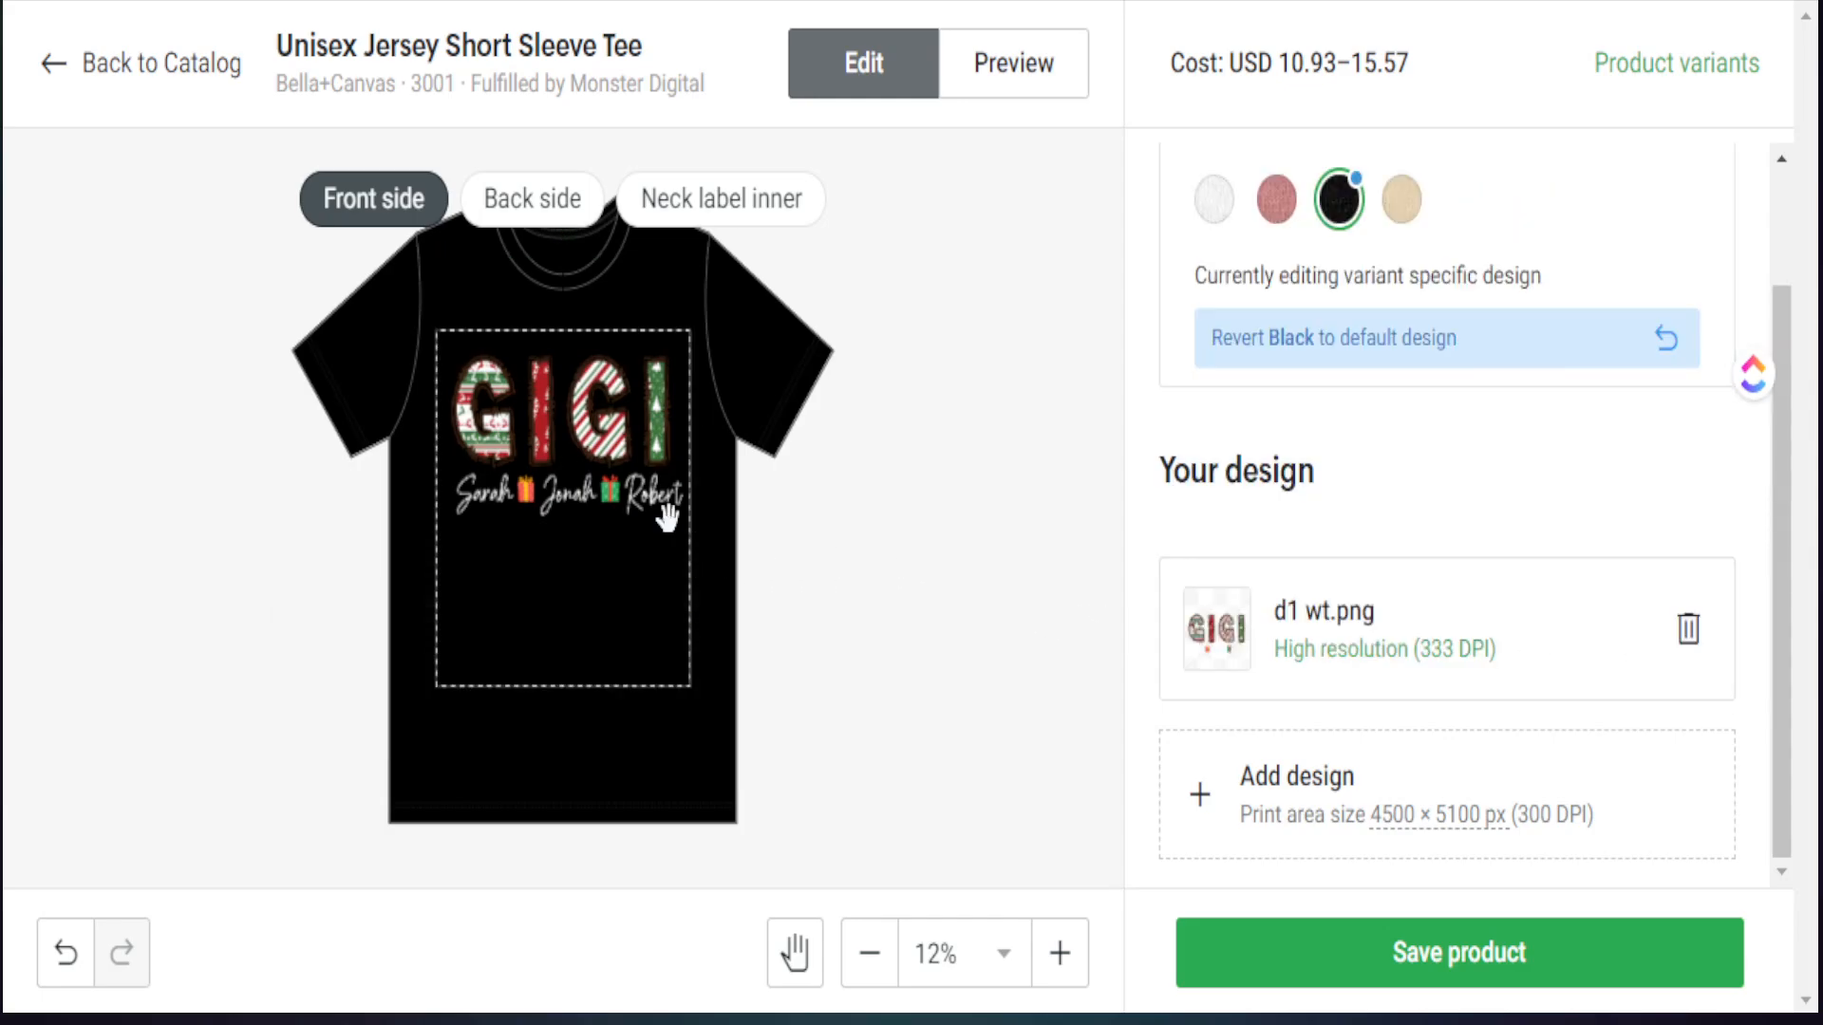
left_click(1018, 76)
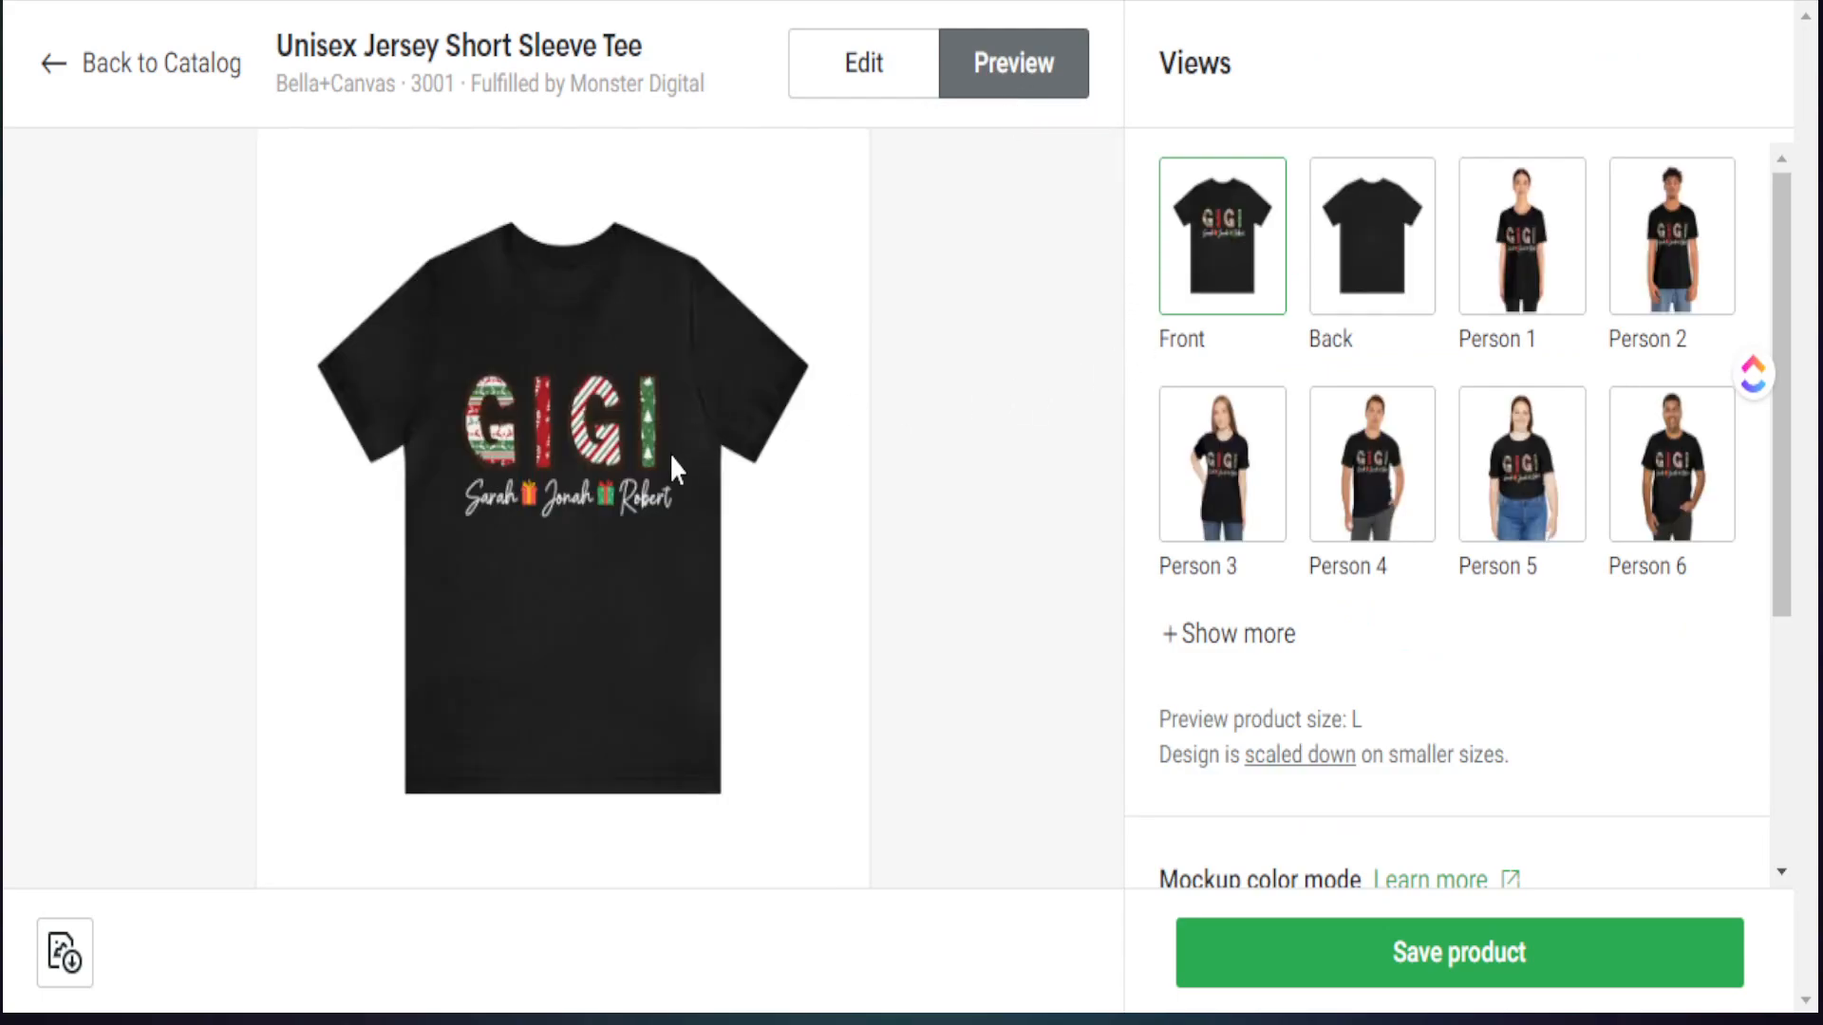
left_click(1213, 494)
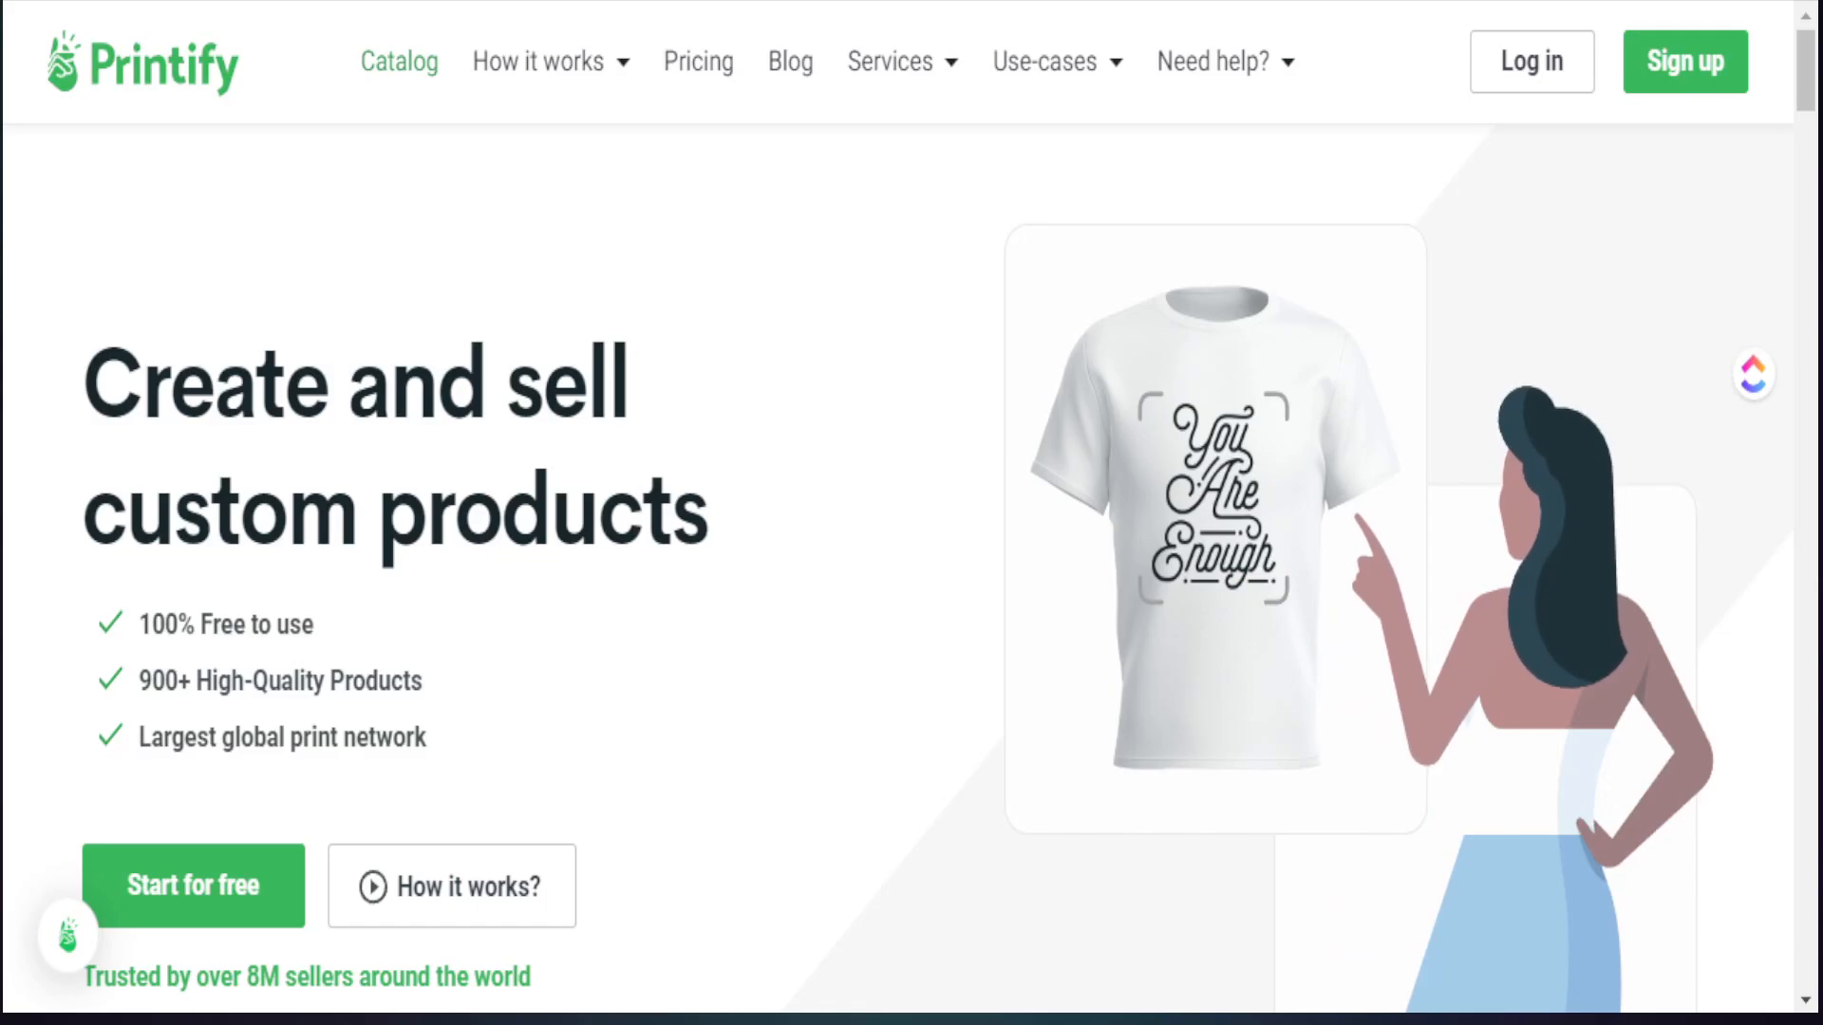
Find the Unisex Heavy Blend Crewneck Sweatshirt among the women's sweatshirts and start designing it with Monster Digital
left_click(408, 66)
mouse_move(418, 81)
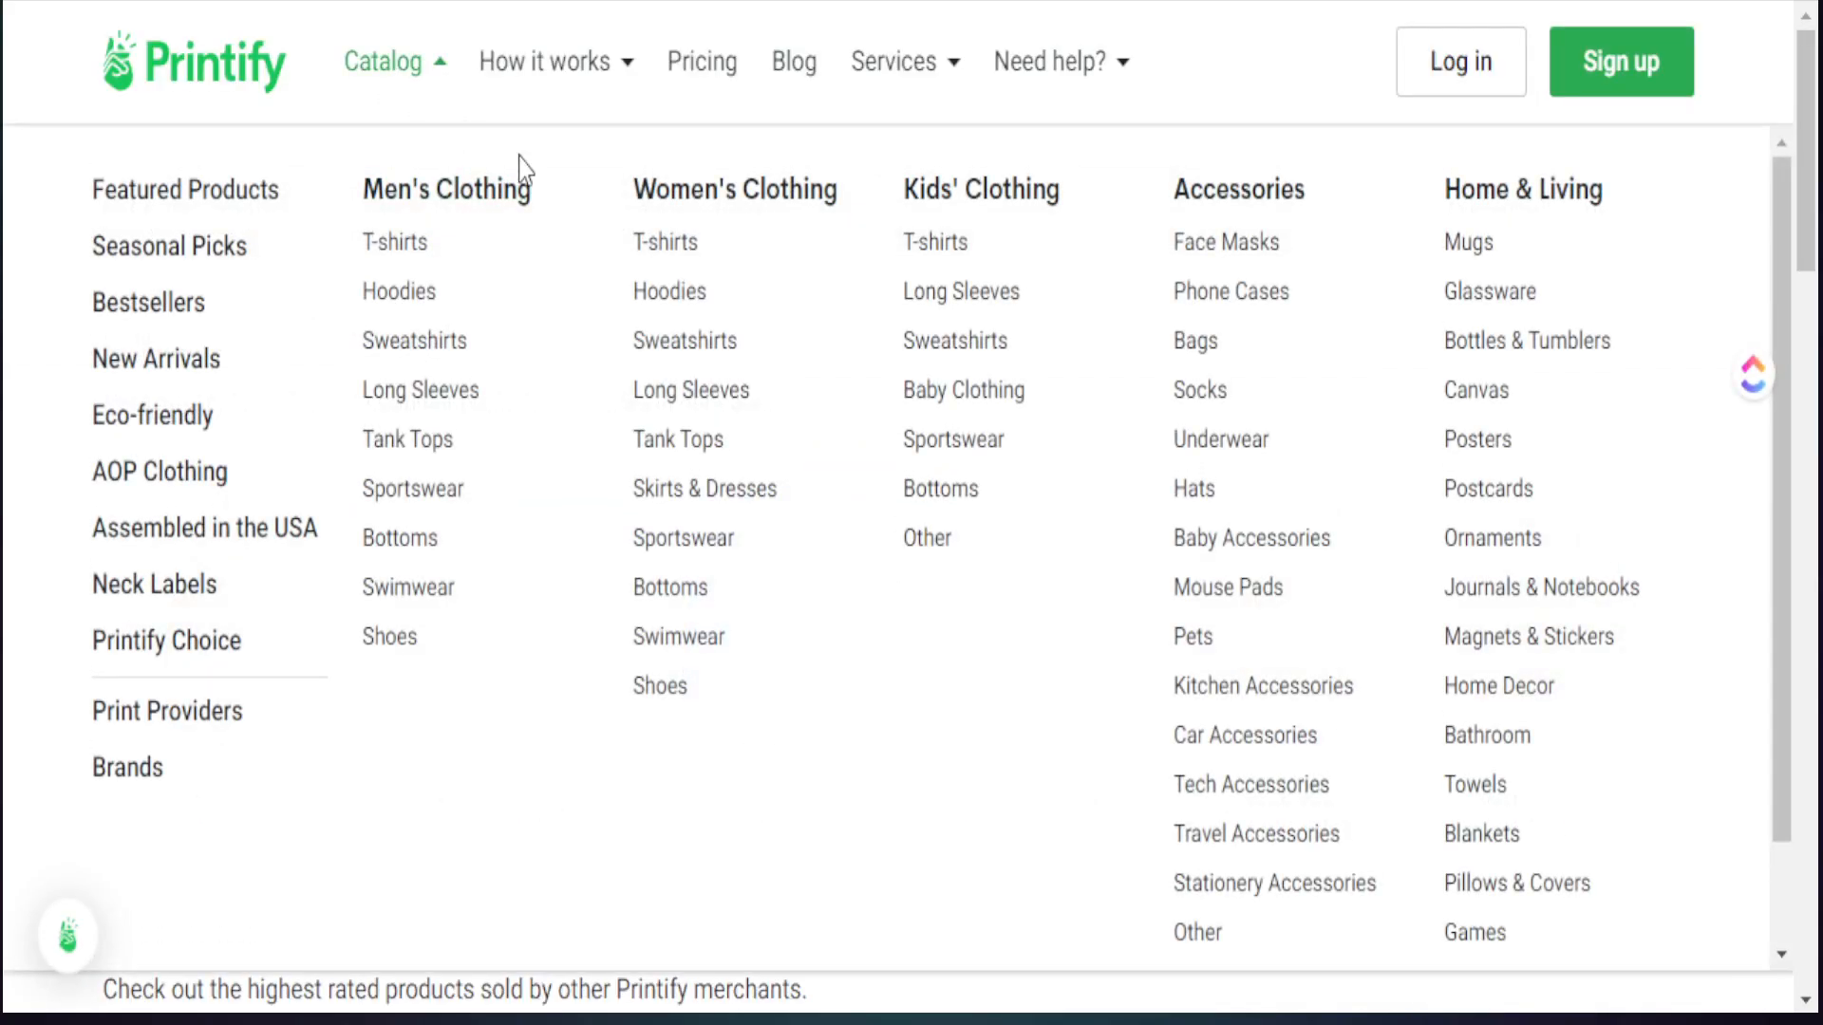
left_click(685, 340)
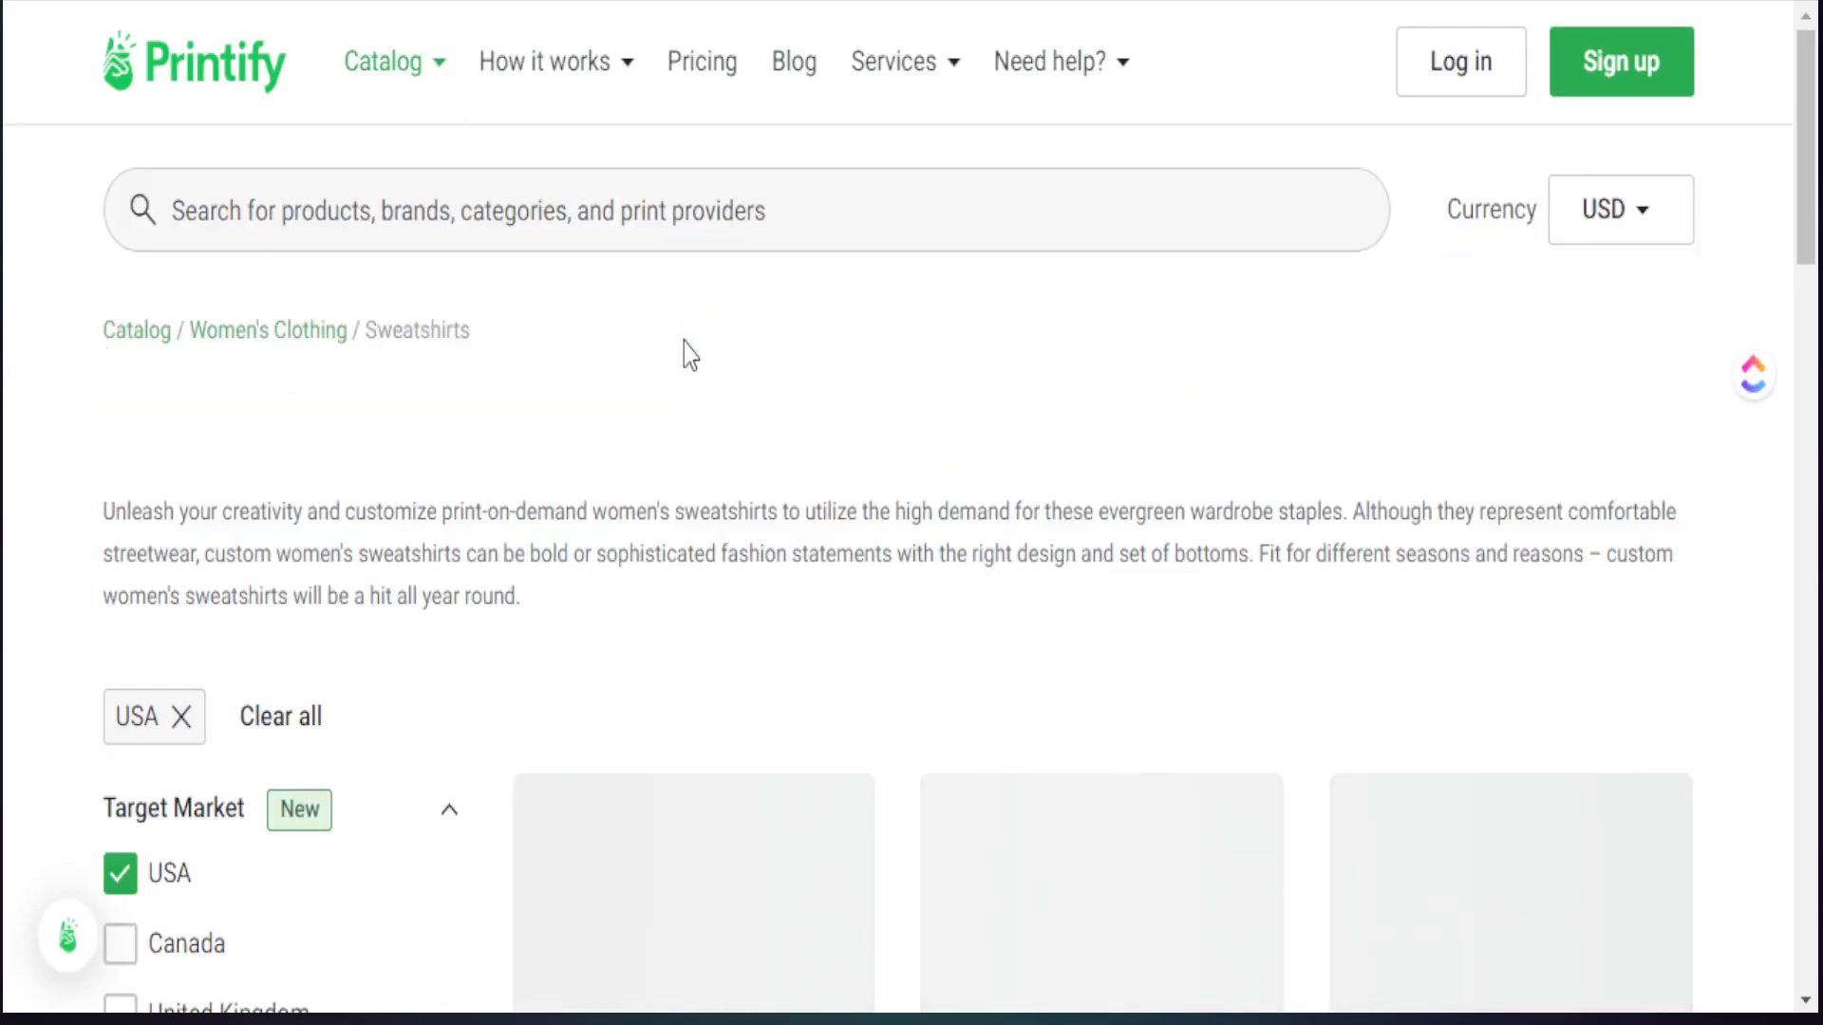
scroll(751, 560, "down", 5)
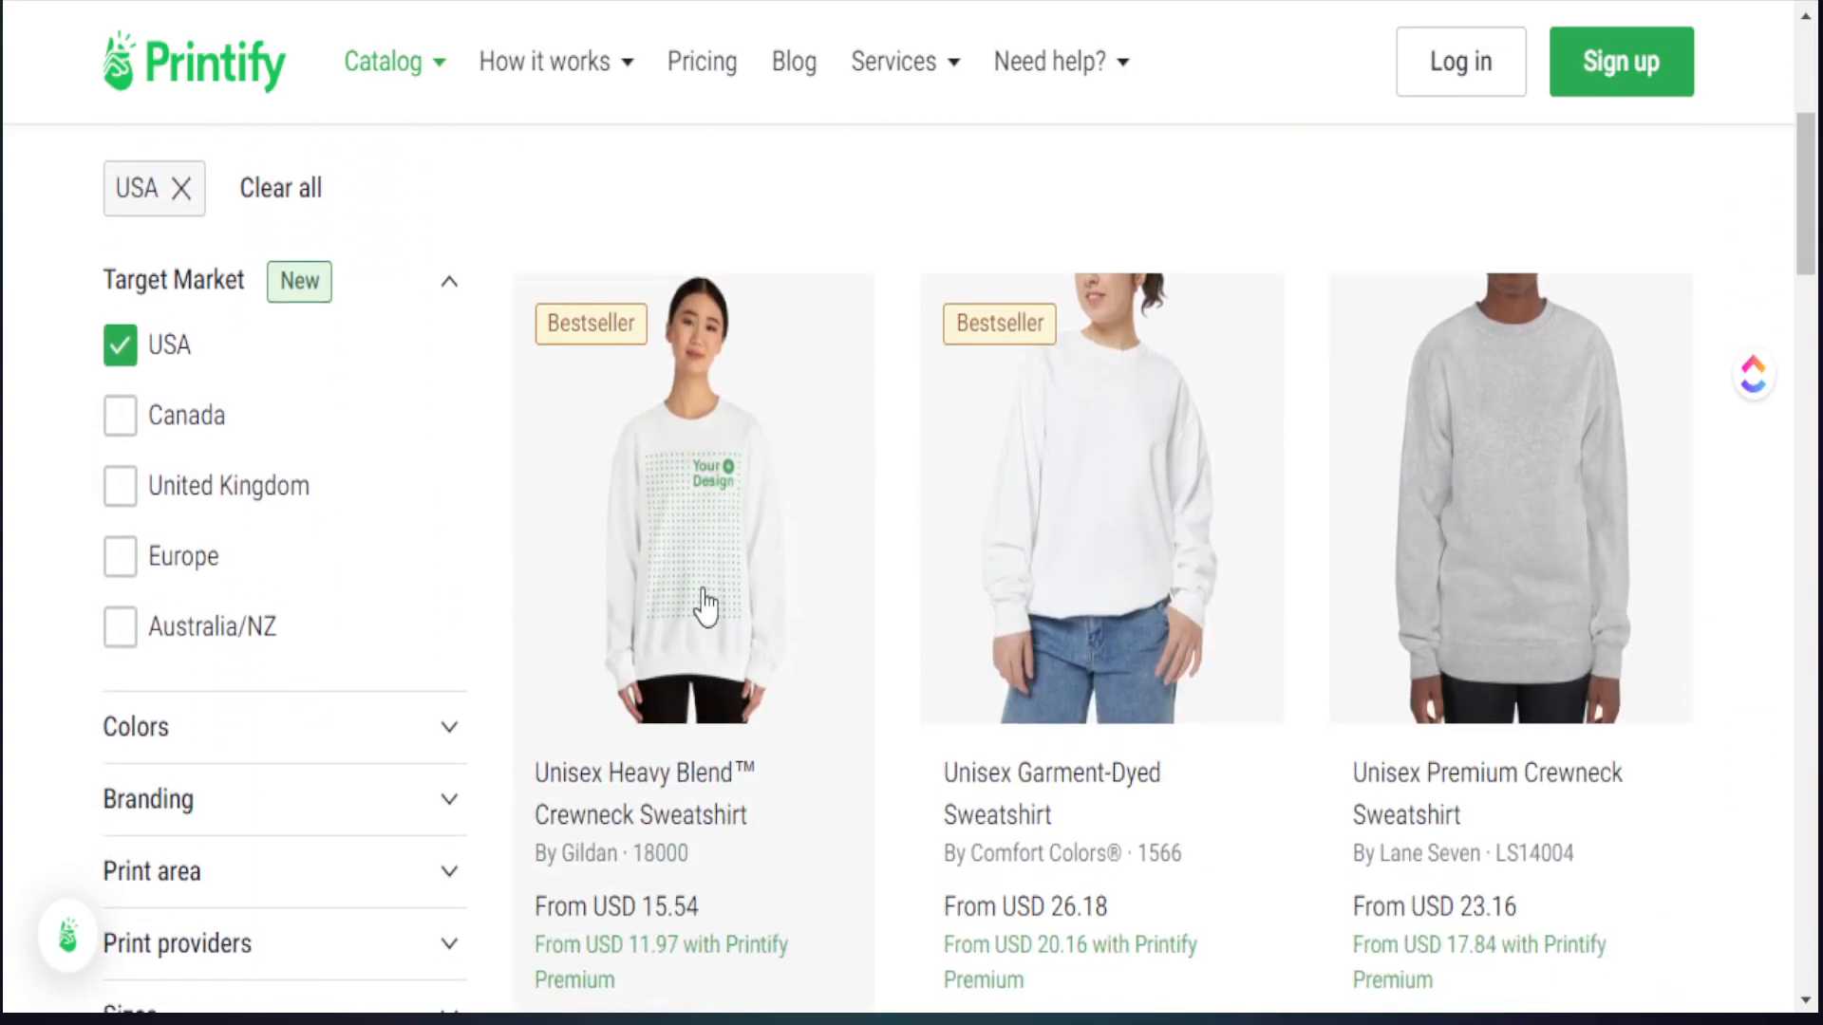
scroll(705, 607, "down", 2)
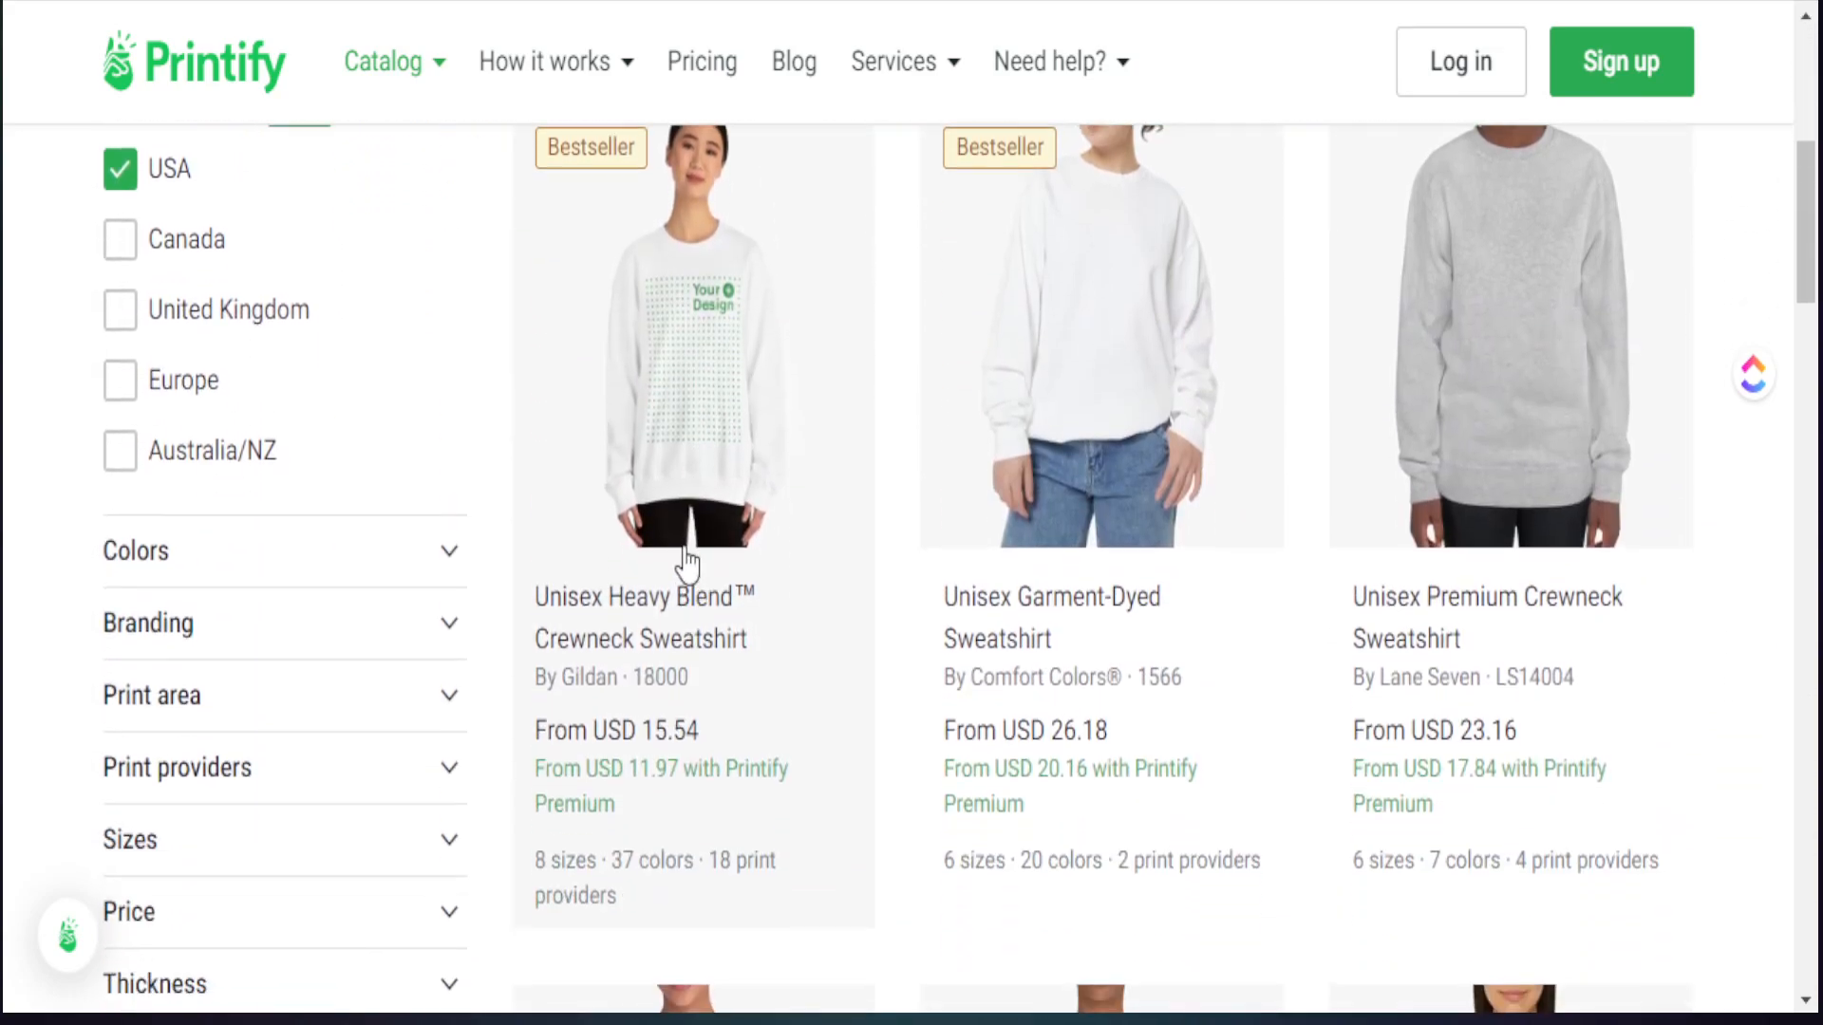
left_click(691, 361)
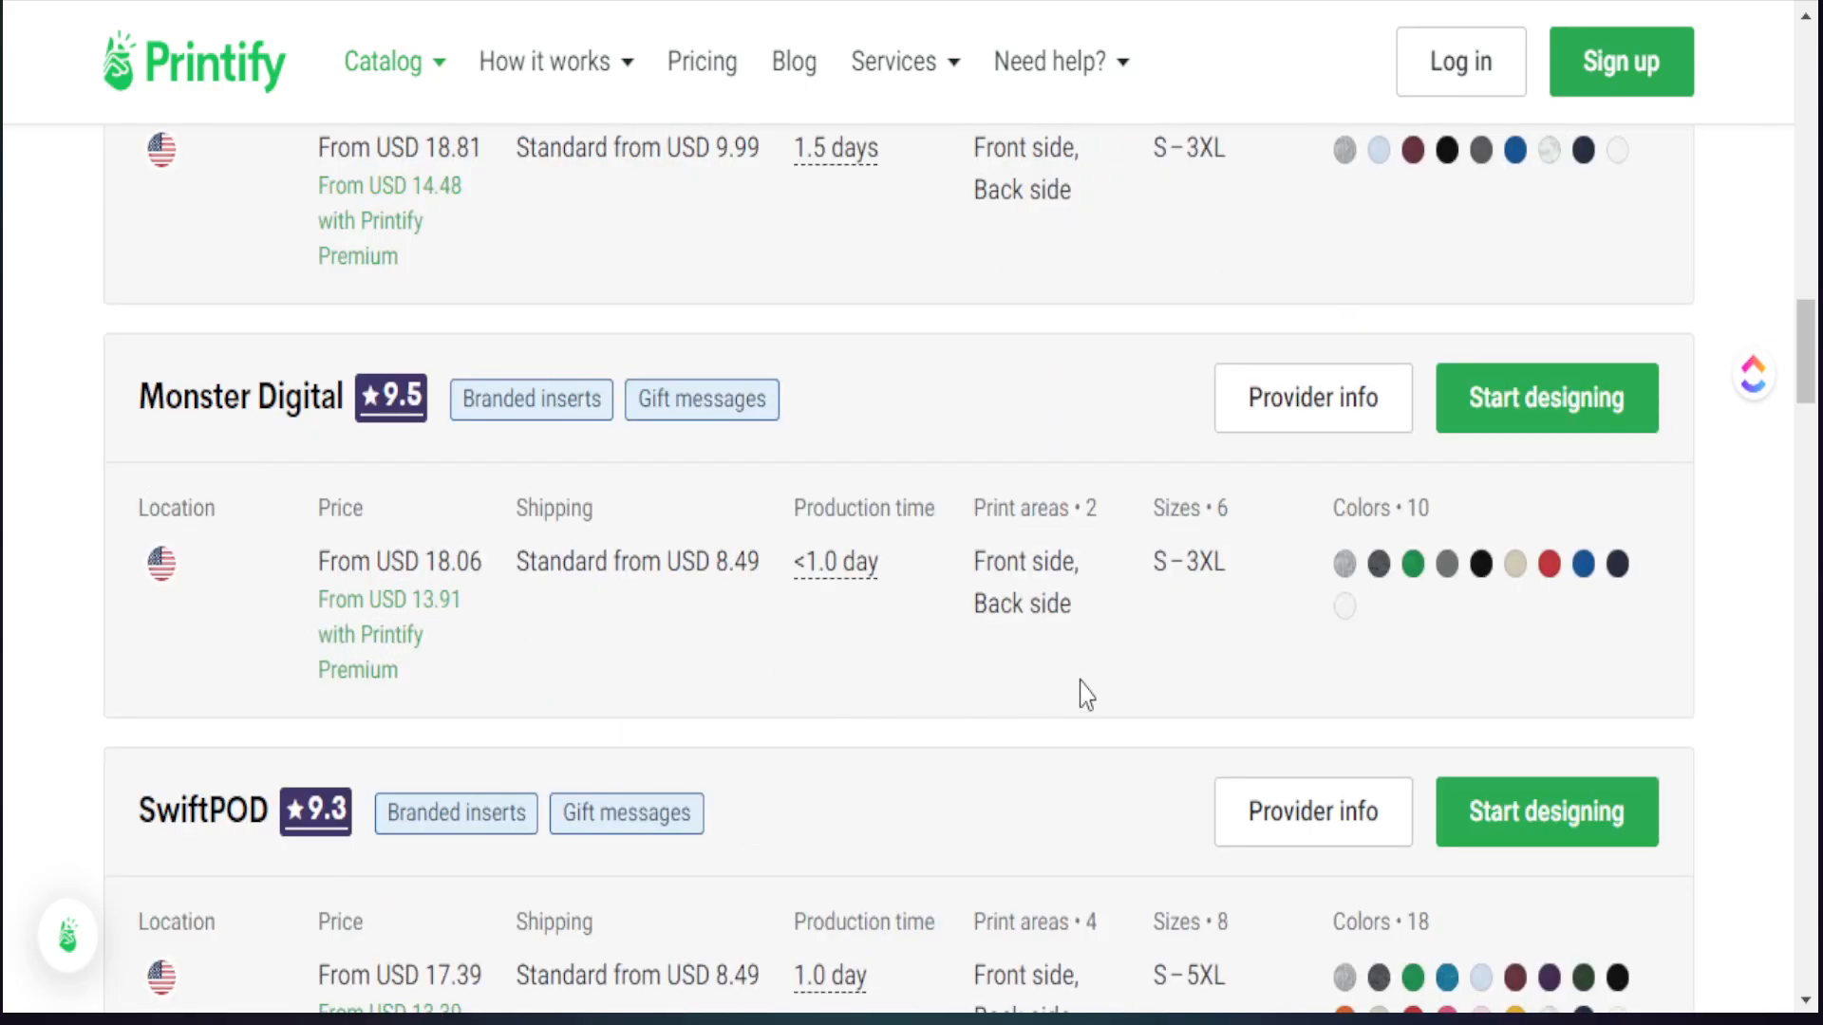
left_click(1524, 414)
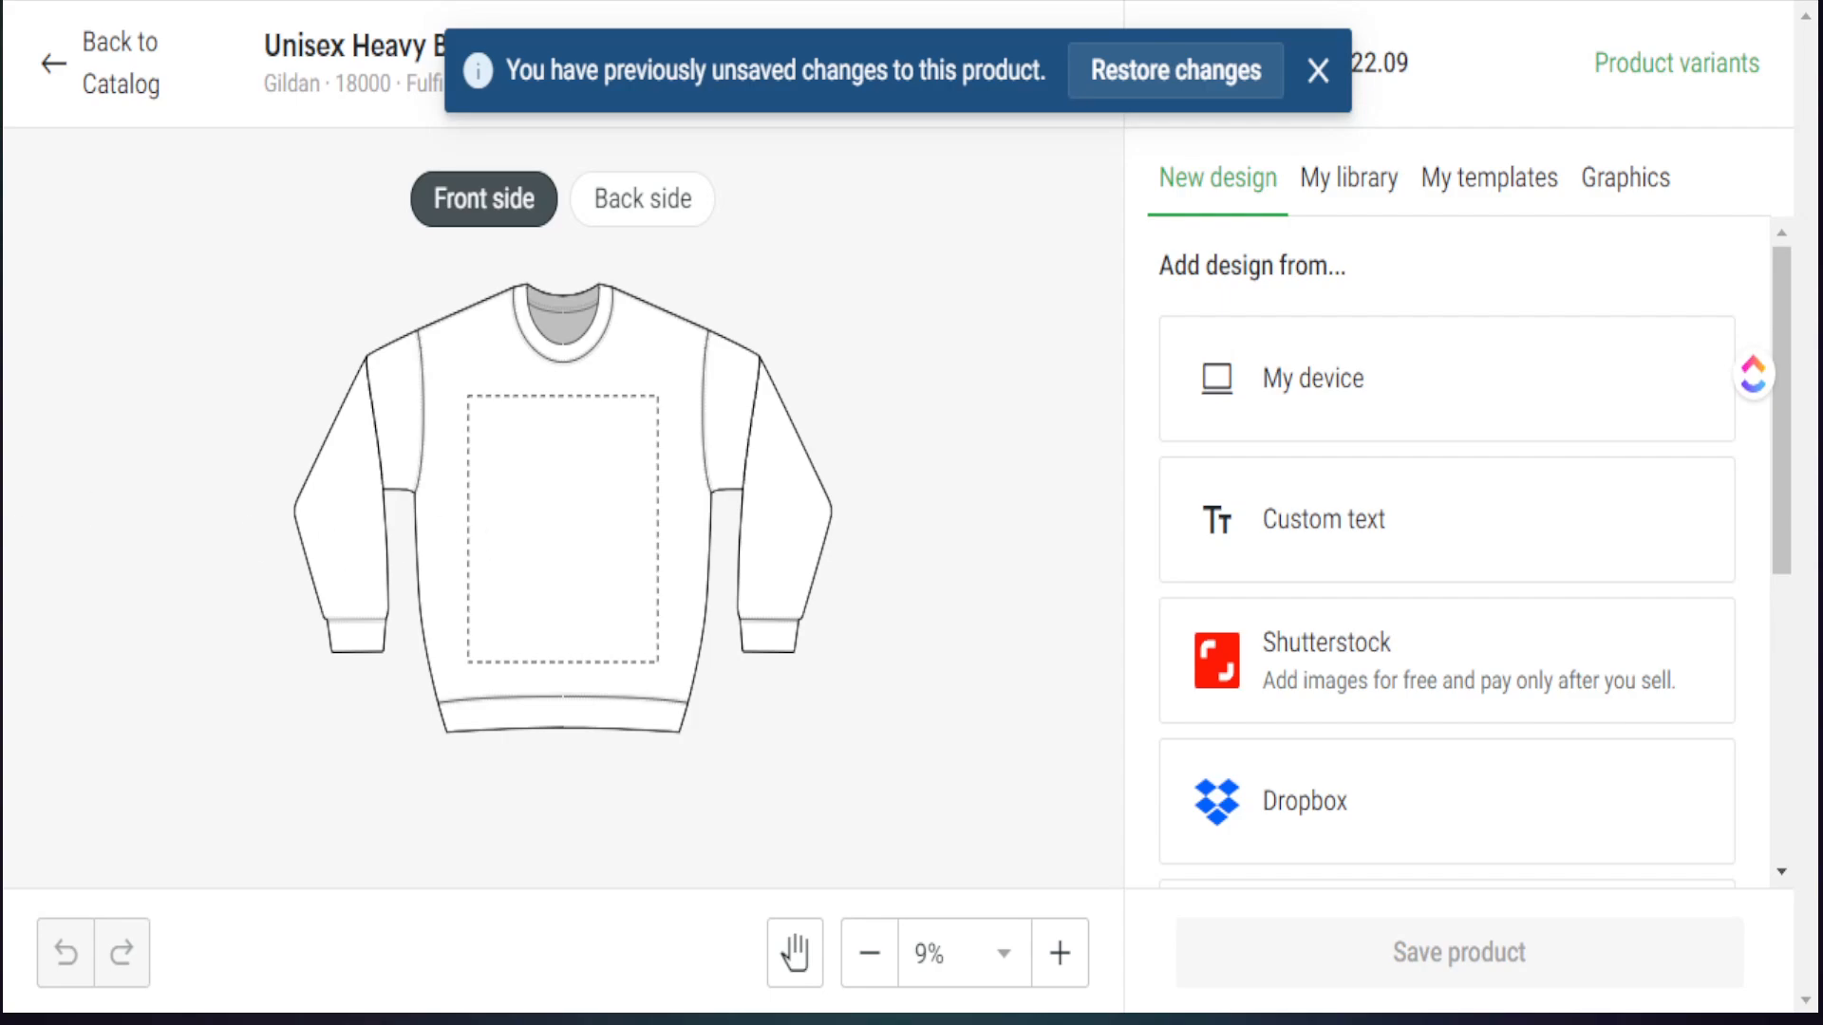
Add d1 bt.png to the sweatshirt's front side and move the GIGI artwork up to the print area's upper edge
left_click_drag(3, 542, 439, 535)
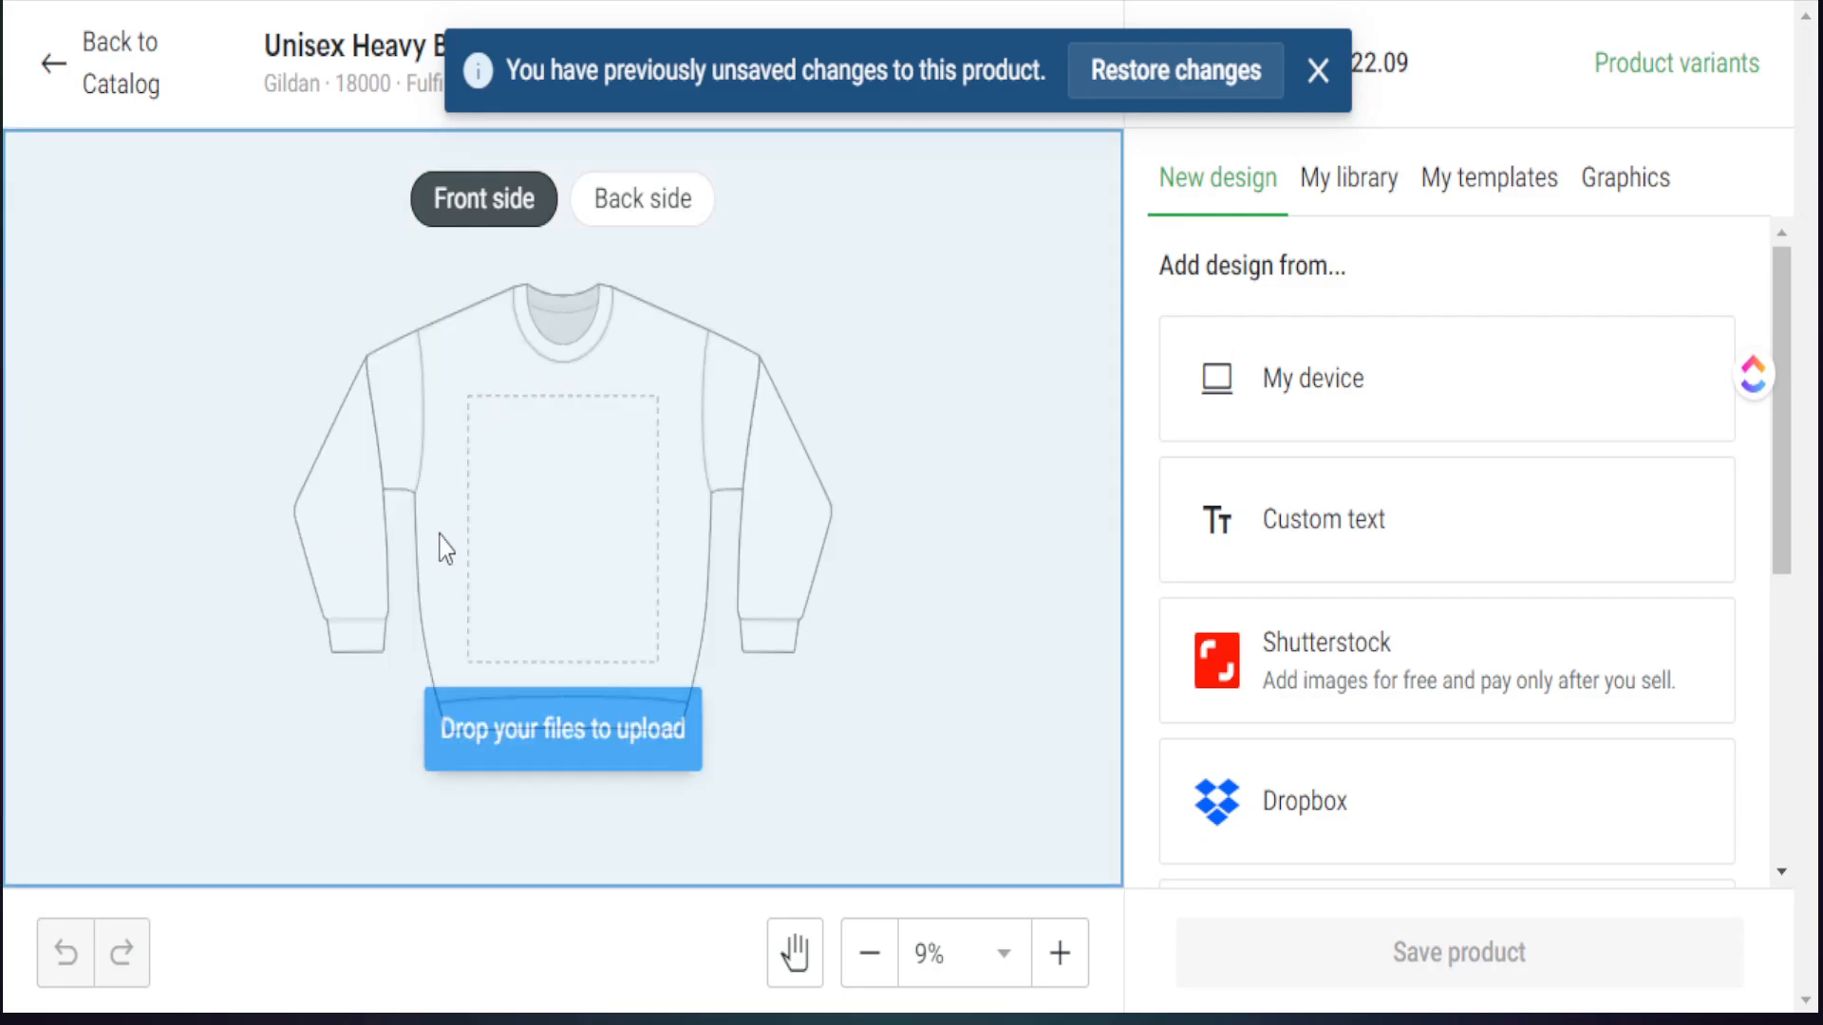
left_click_drag(554, 576, 553, 585)
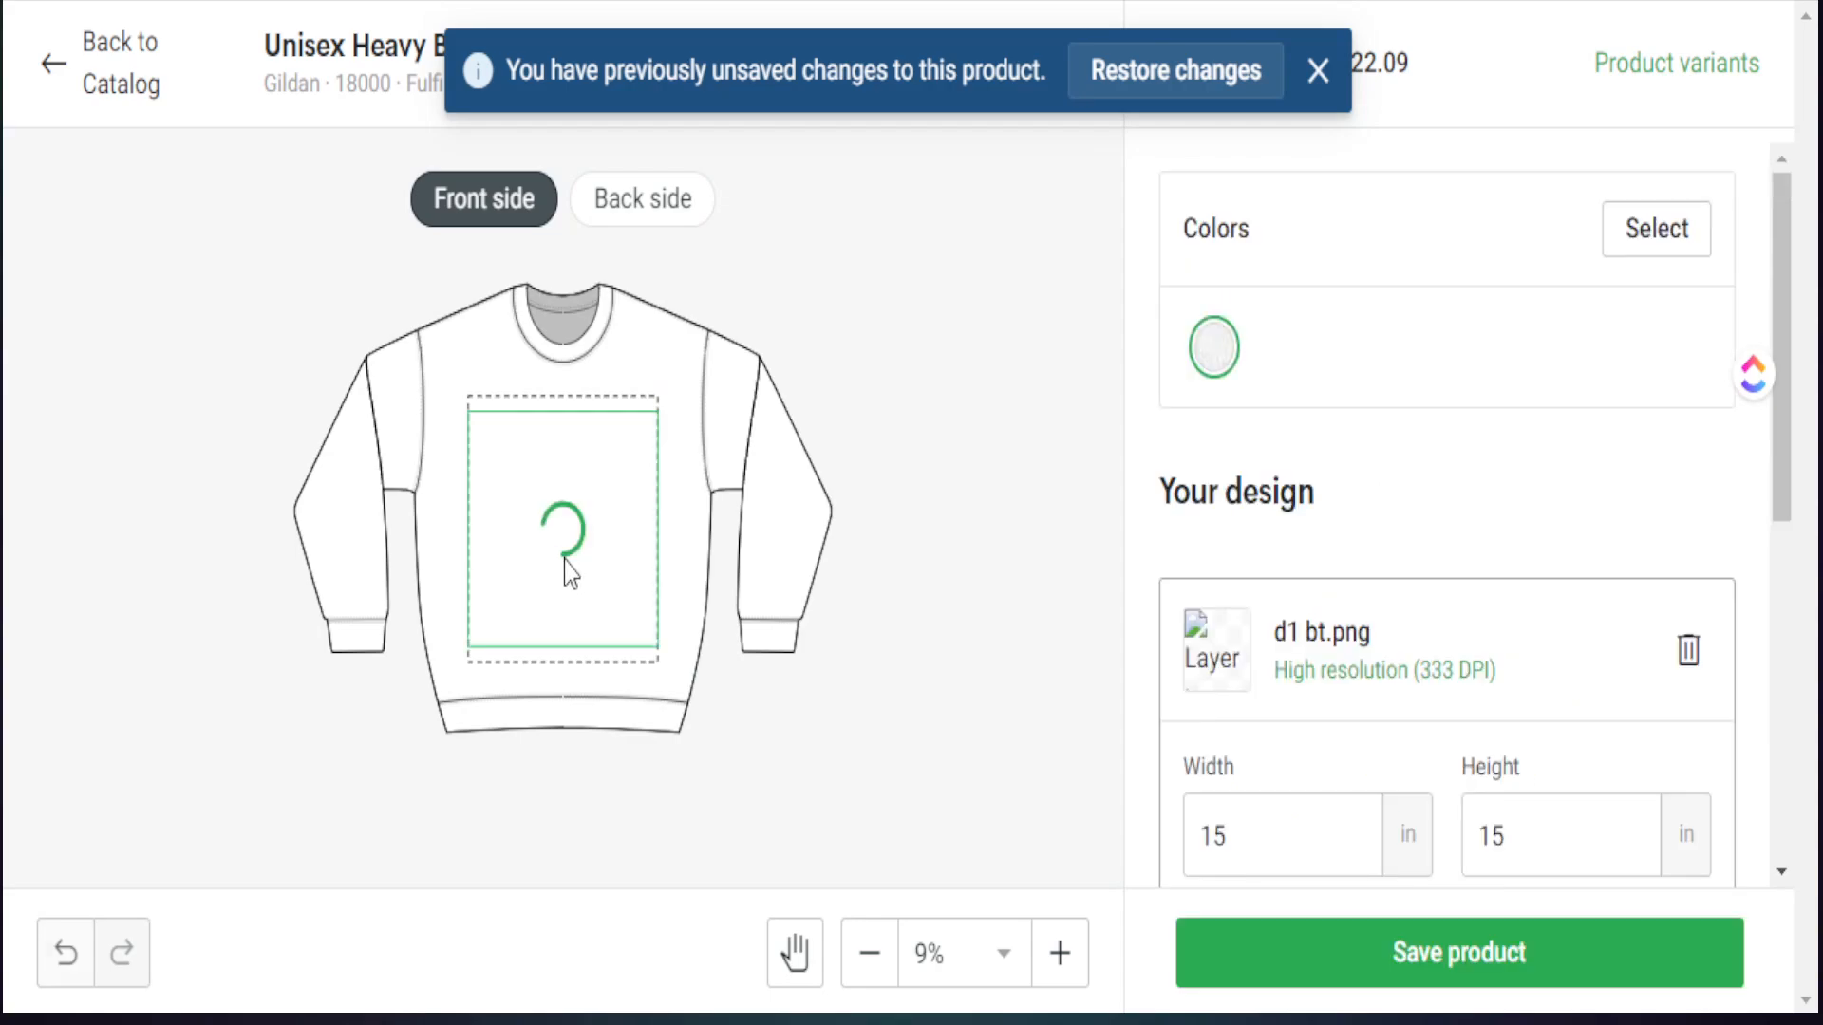
left_click_drag(551, 513, 562, 470)
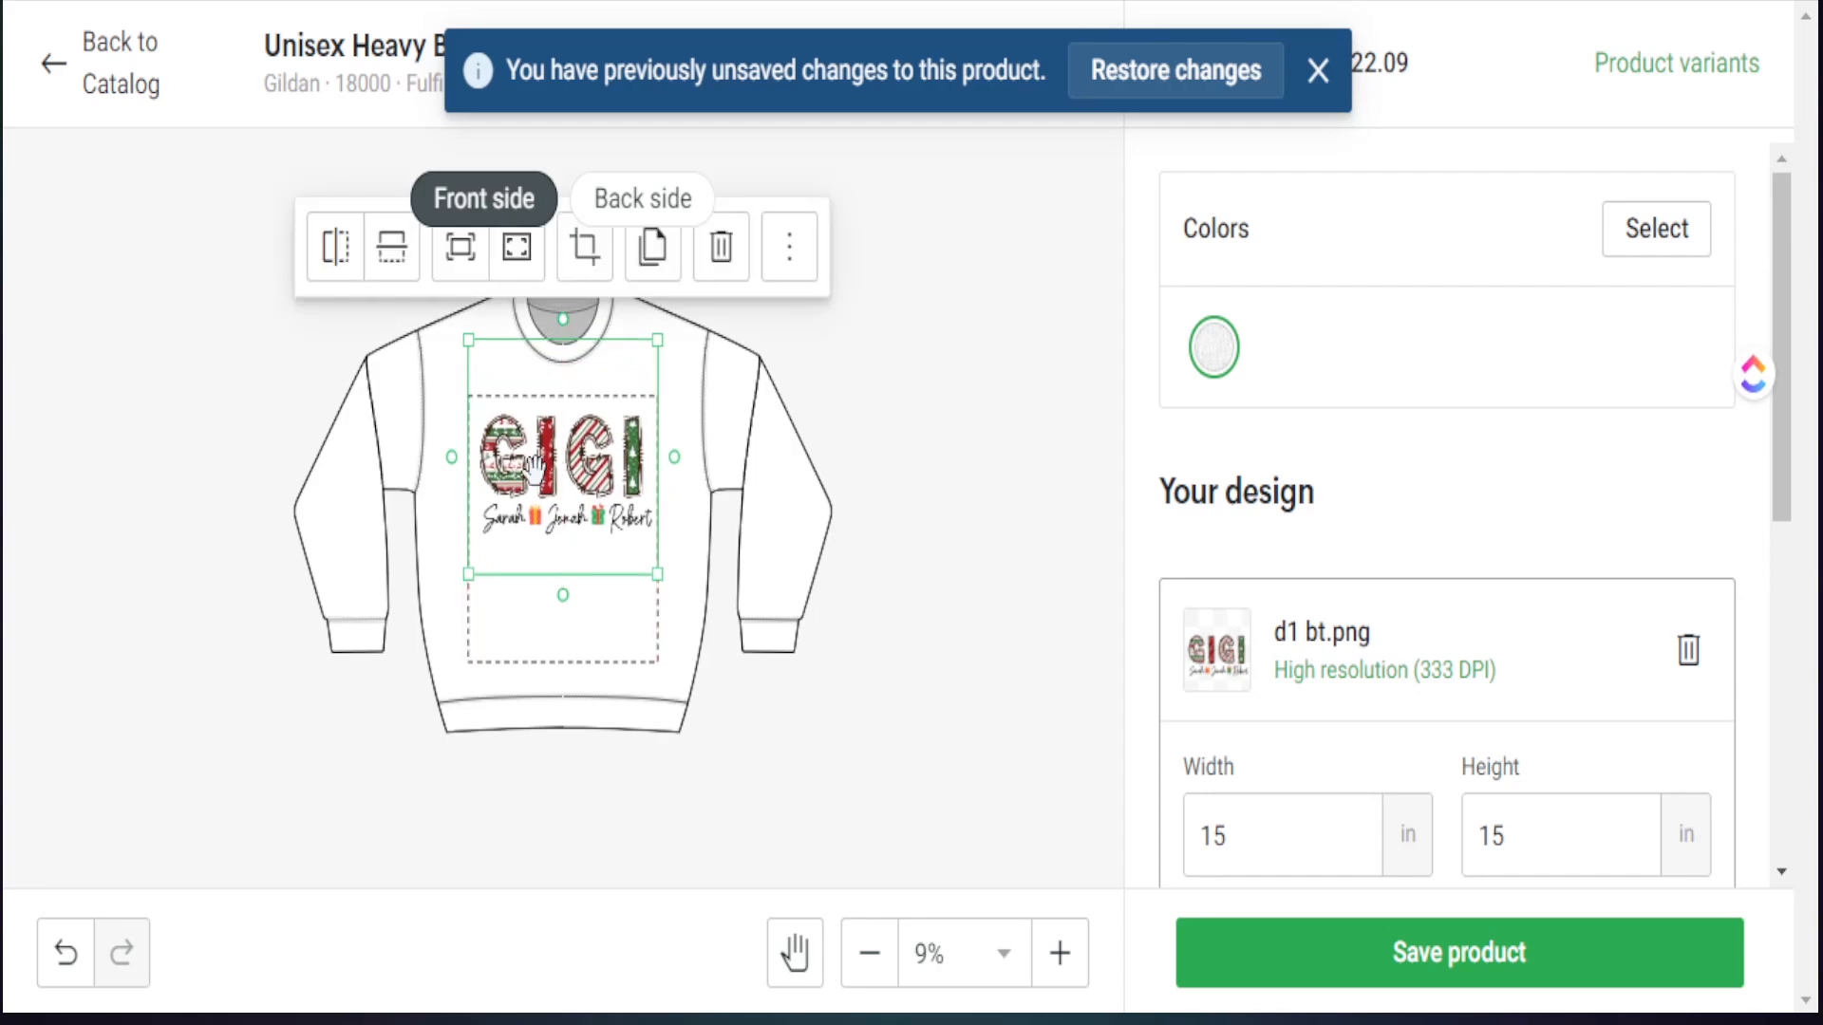
Replace White with Sand as the sweatshirt's only color and preview the mockup in the Person 1 view
left_click(1647, 237)
left_click(1550, 328)
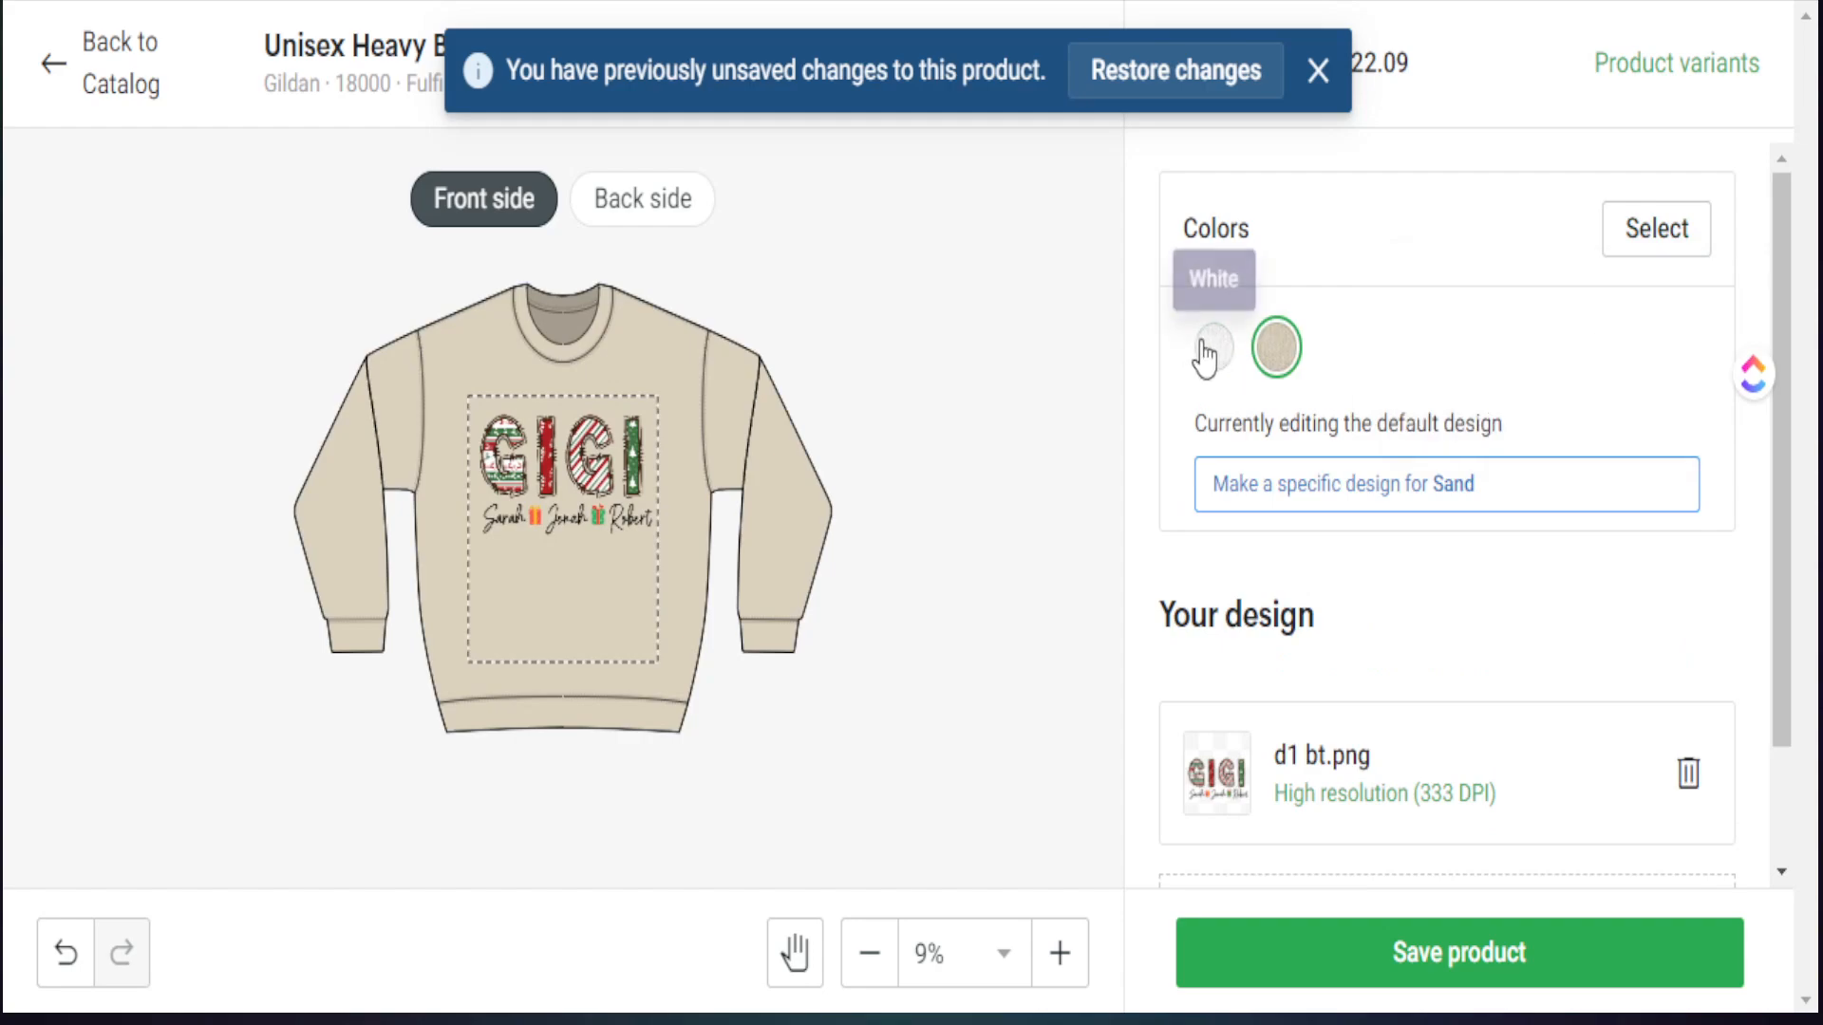
left_click(1210, 348)
left_click(1647, 232)
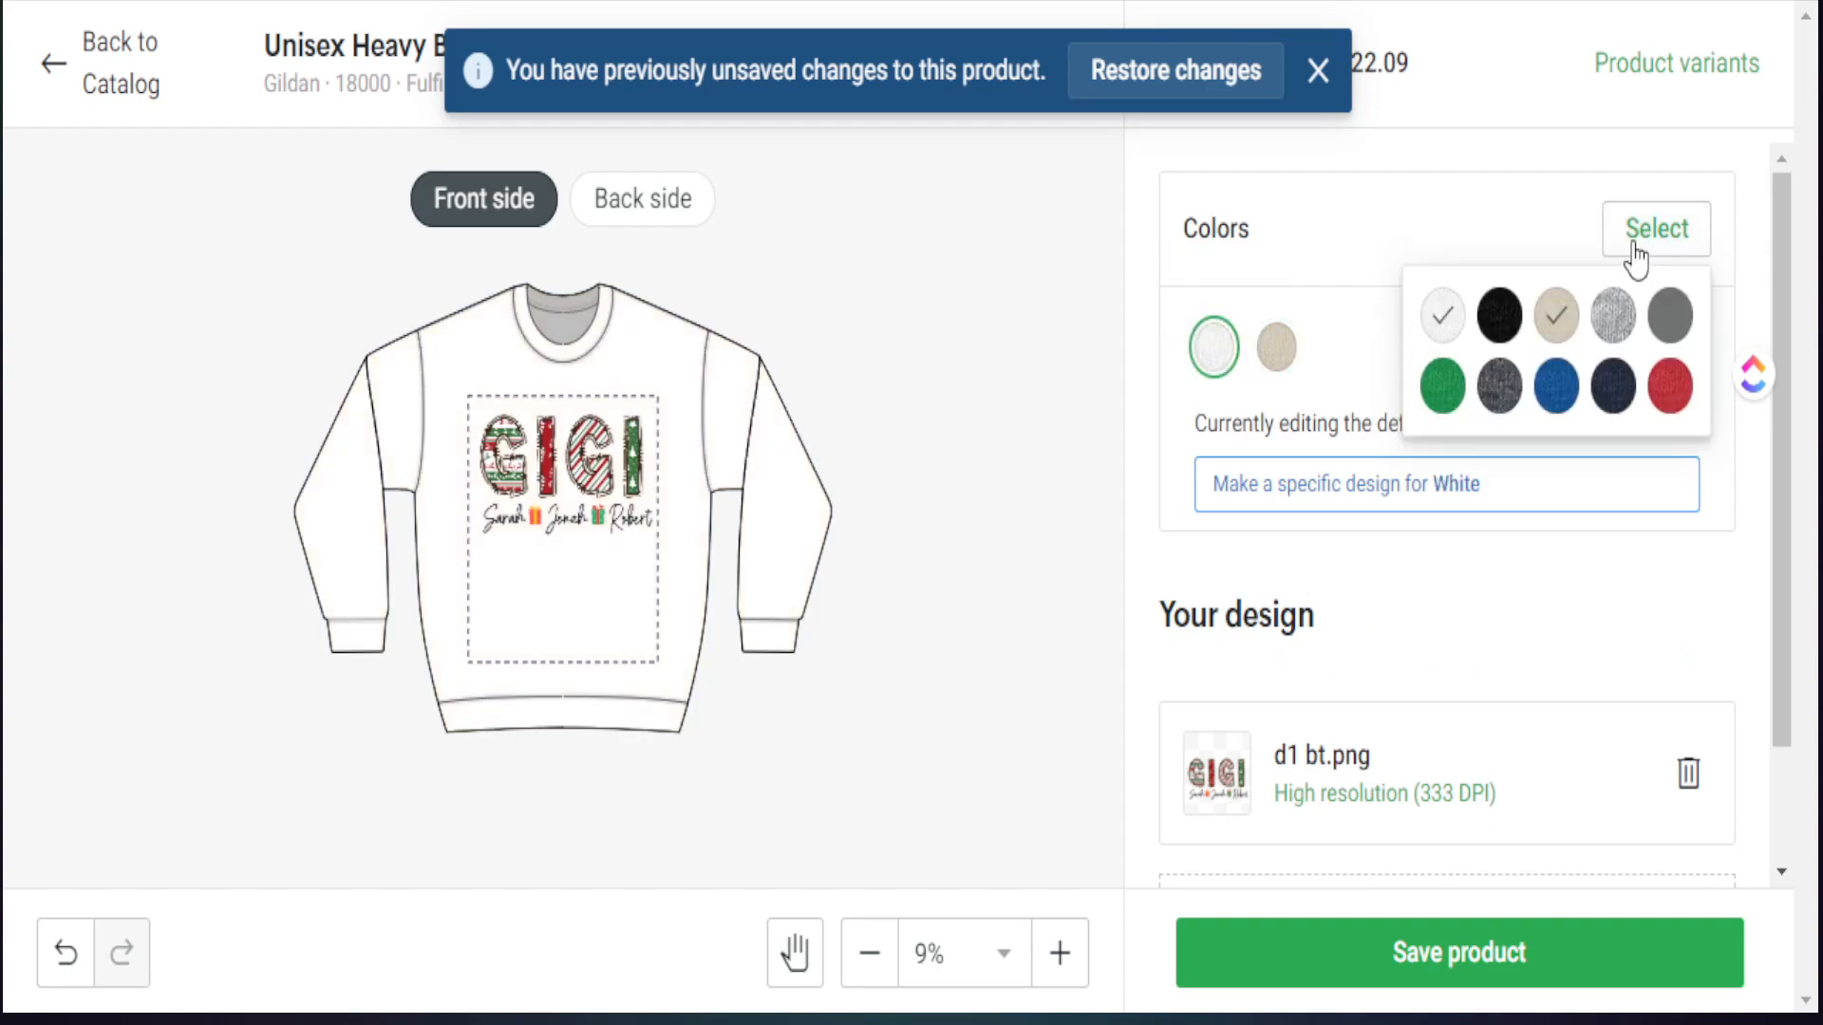
left_click(1443, 318)
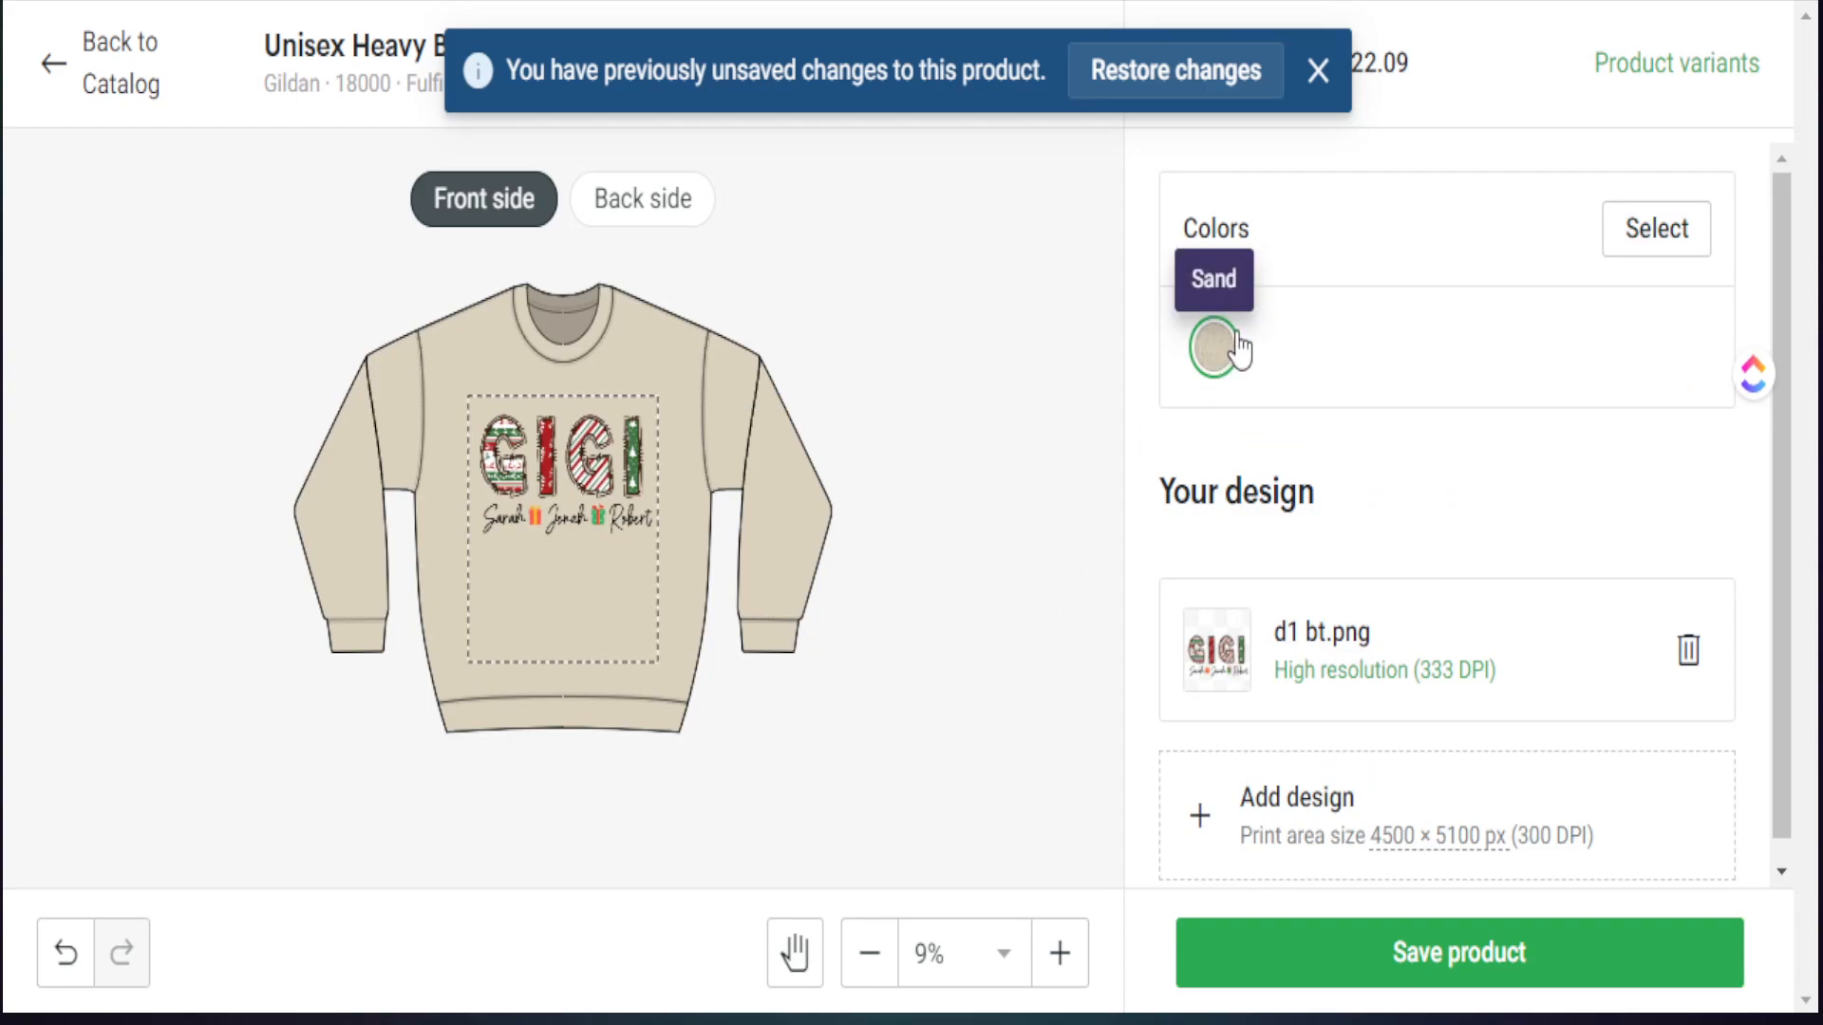
left_click(1318, 70)
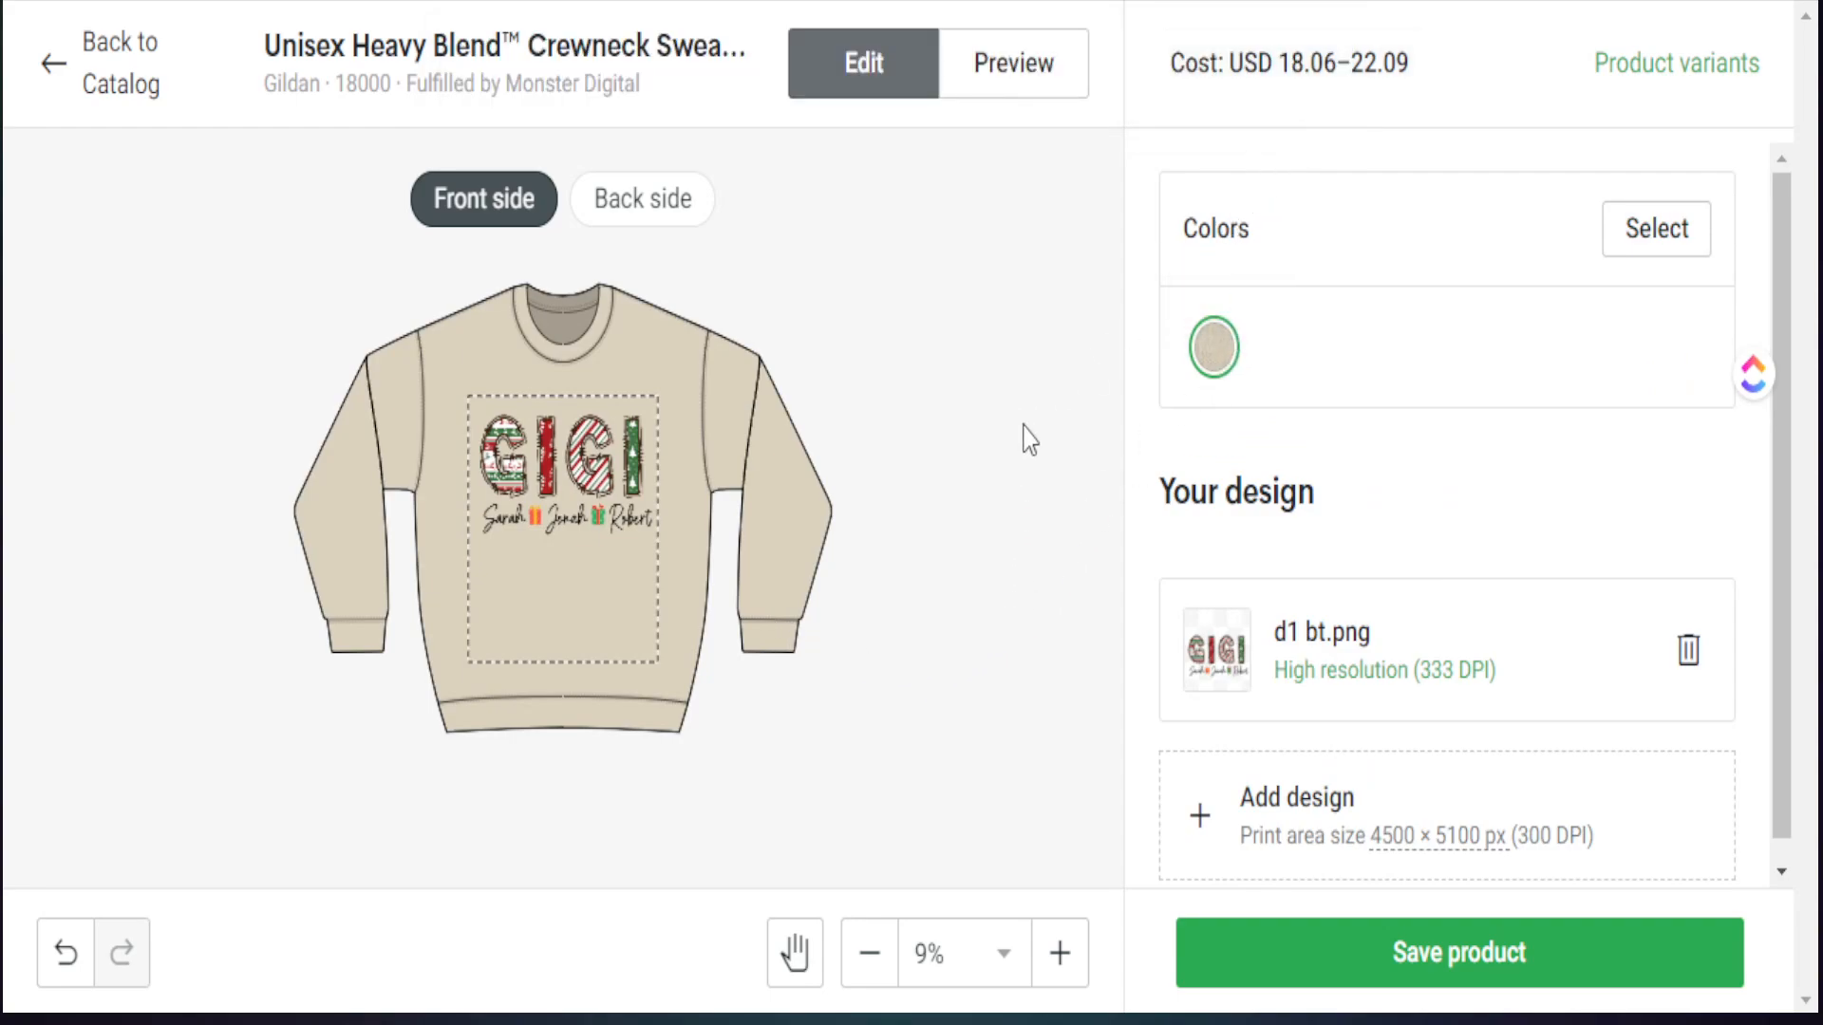
left_click(1016, 72)
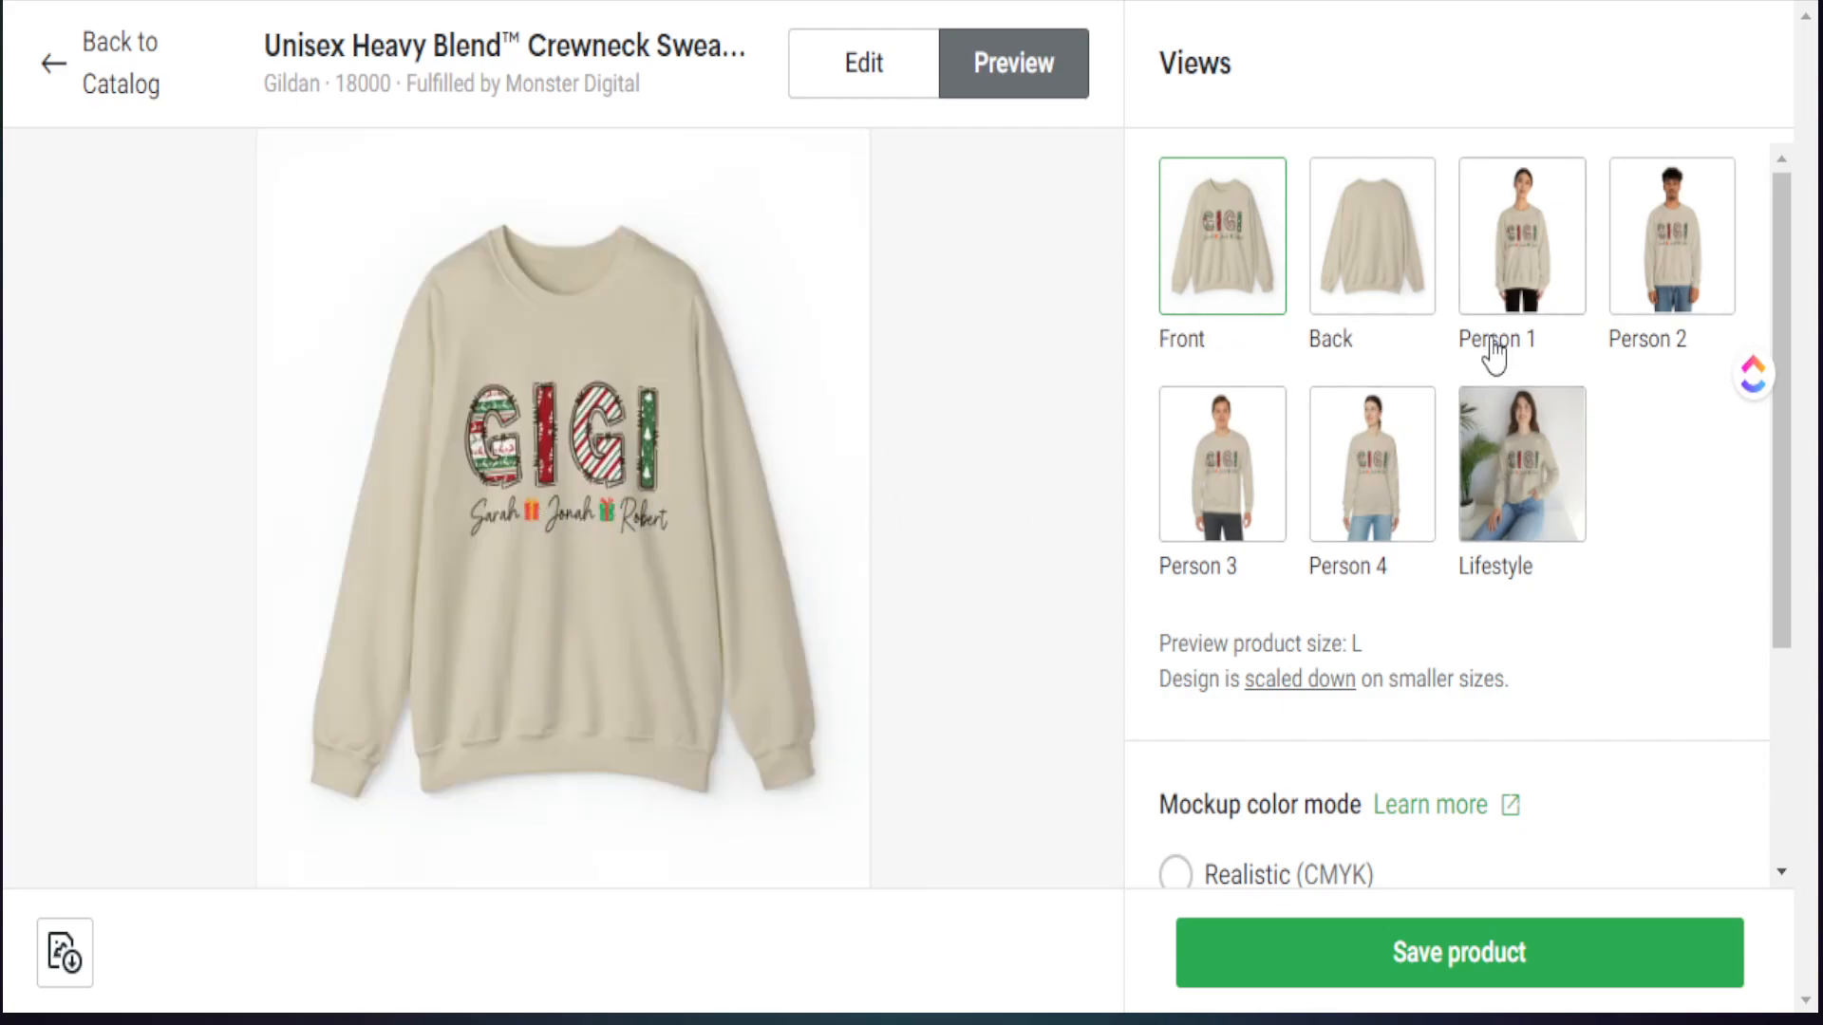
left_click(1516, 270)
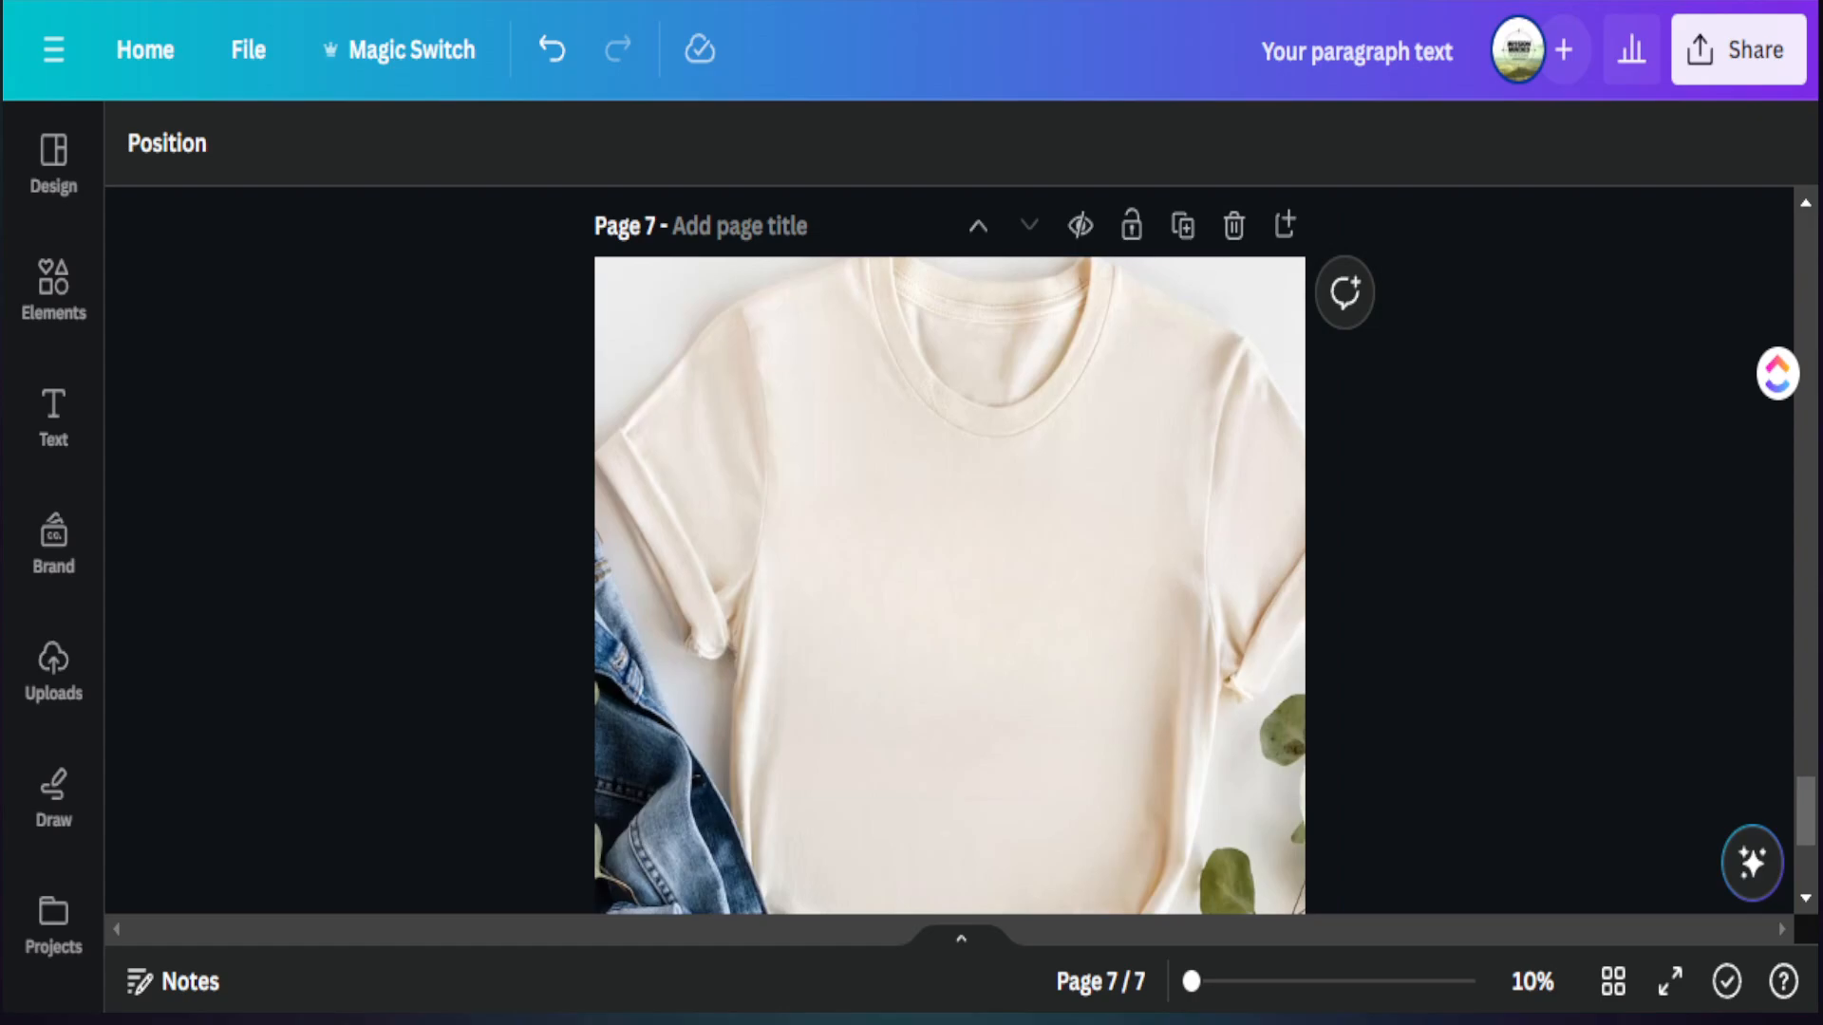
In Canva, add the uploaded dark-text GIGI artwork to the page 7 T-shirt mockup, scaled down and centered on the chest
left_click(53, 669)
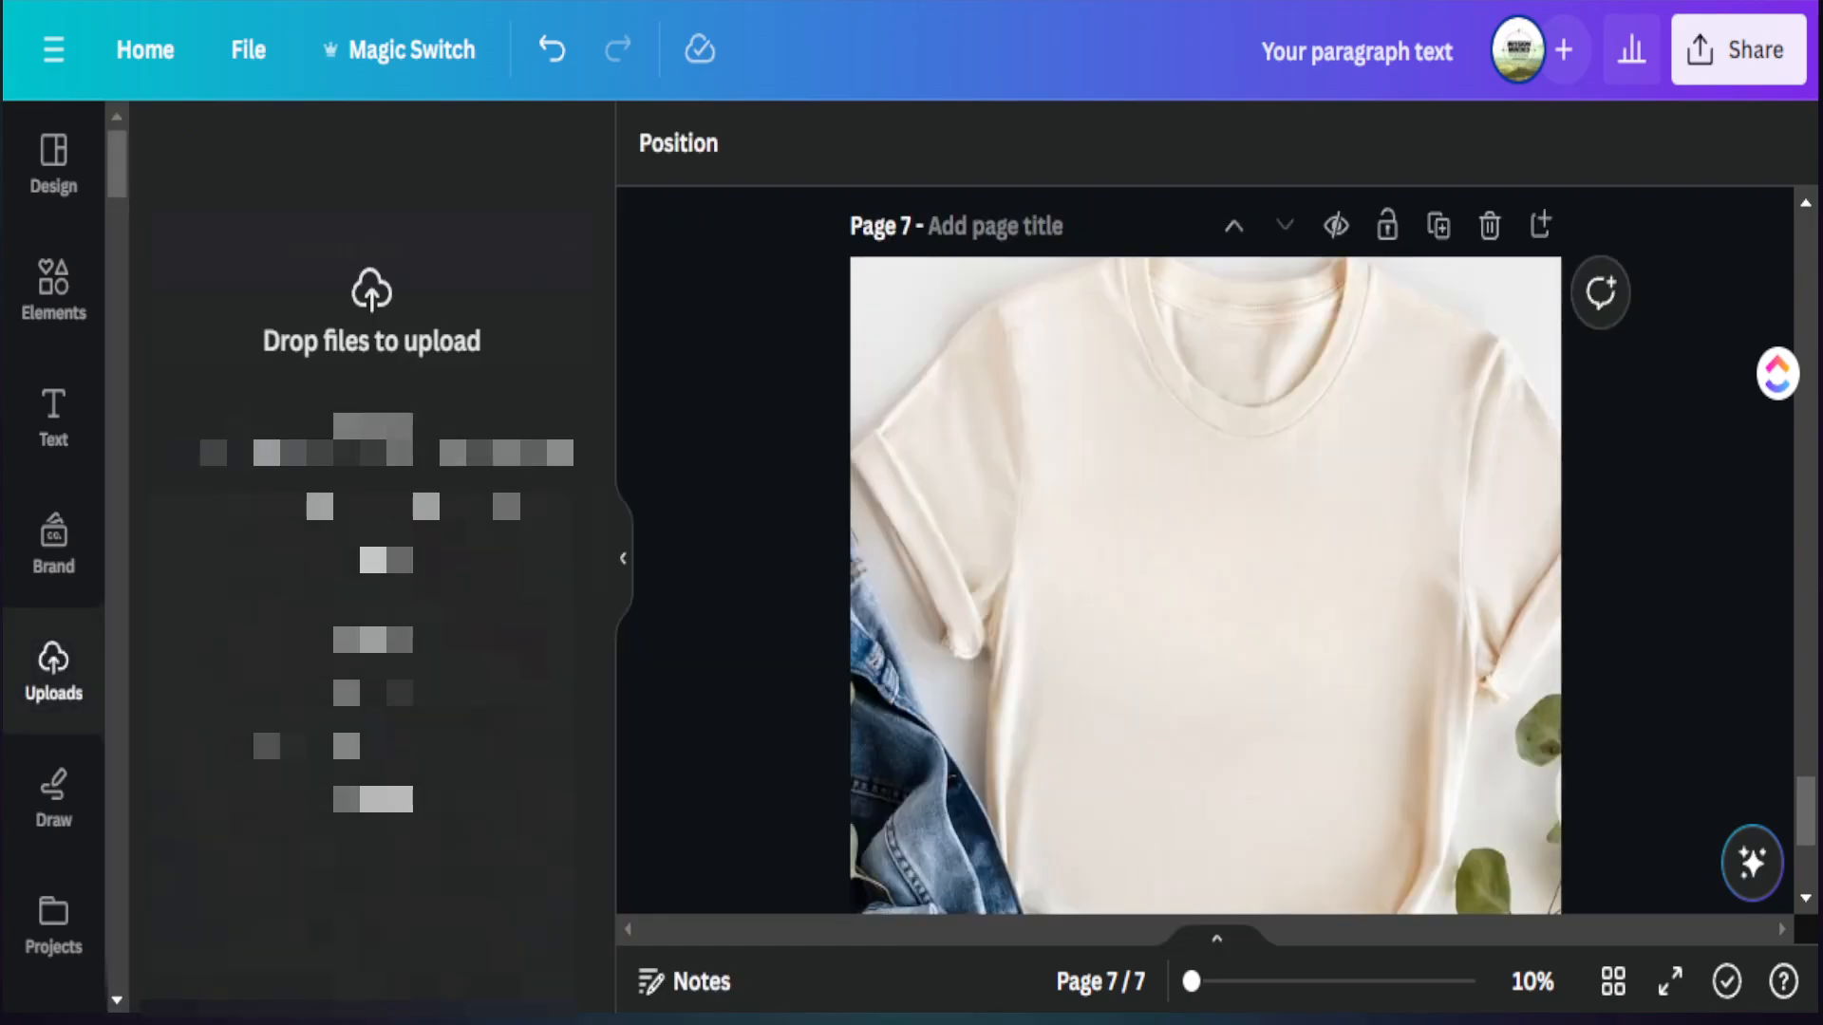
left_click(507, 586)
left_click(623, 558)
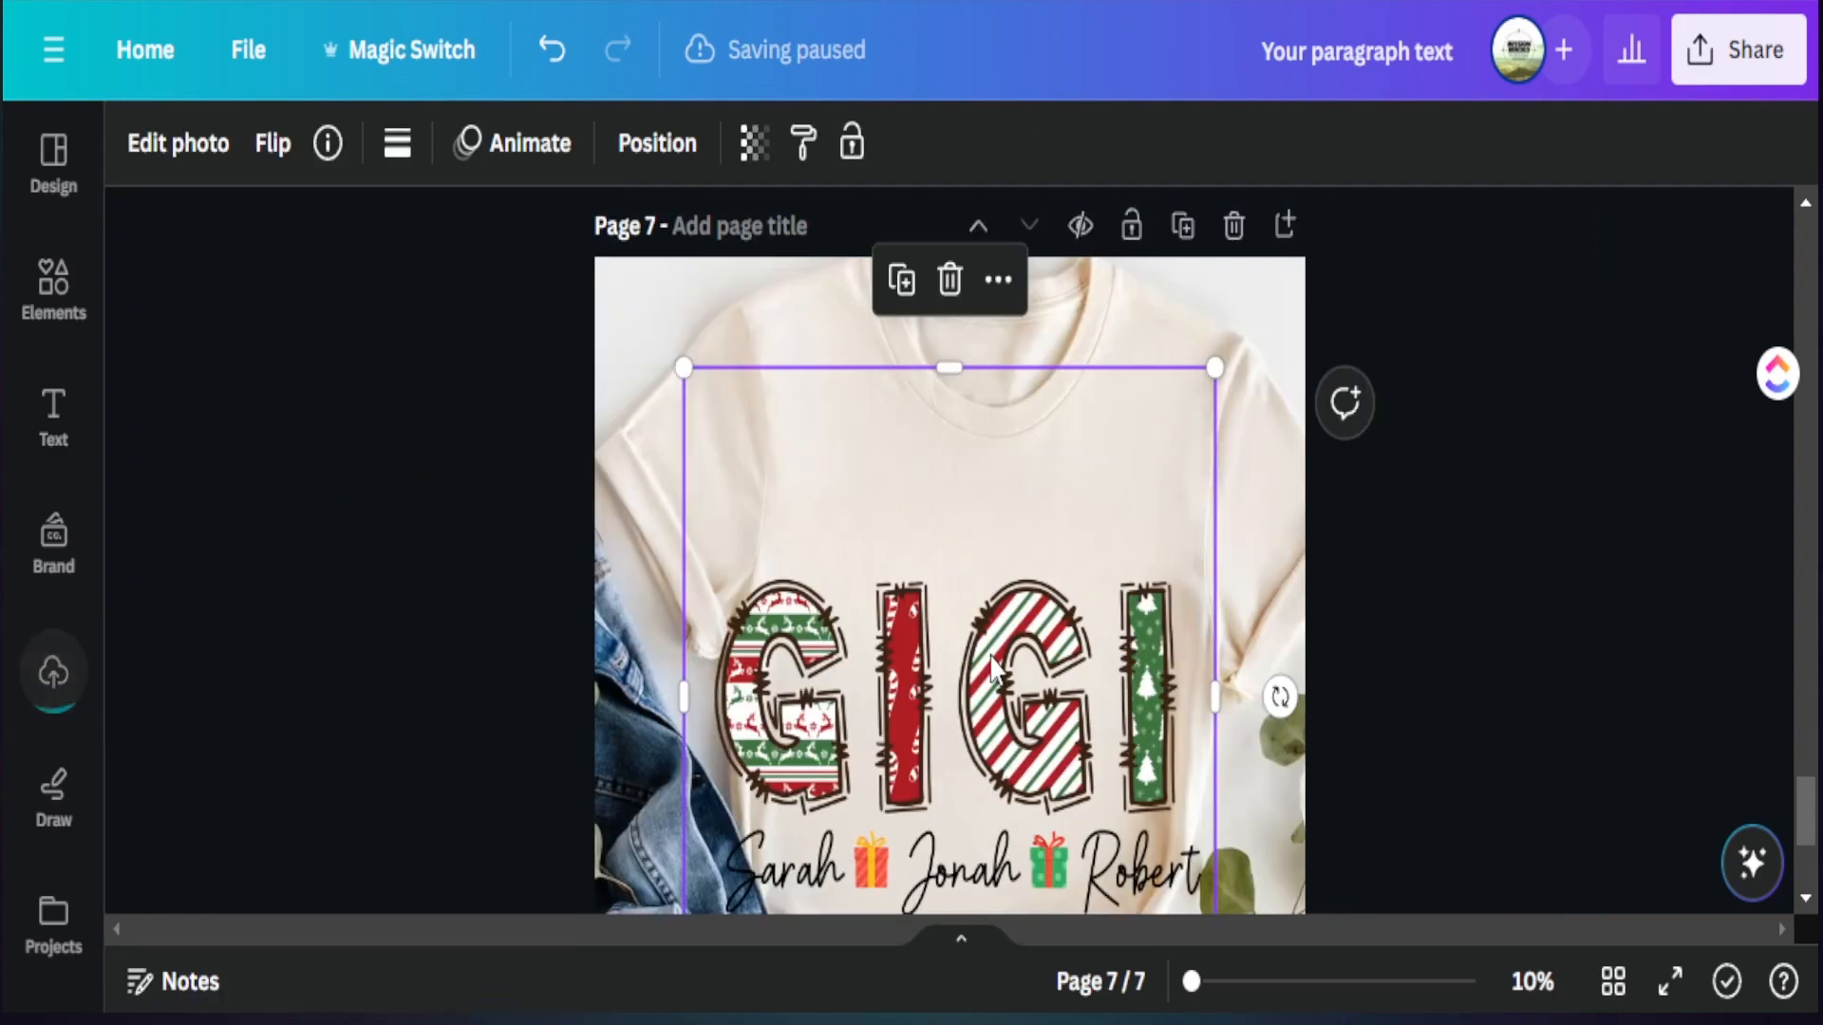
scroll(993, 664, "down", 2)
left_click_drag(1215, 852, 1031, 690)
left_click_drag(929, 498, 1026, 476)
left_click(1477, 638)
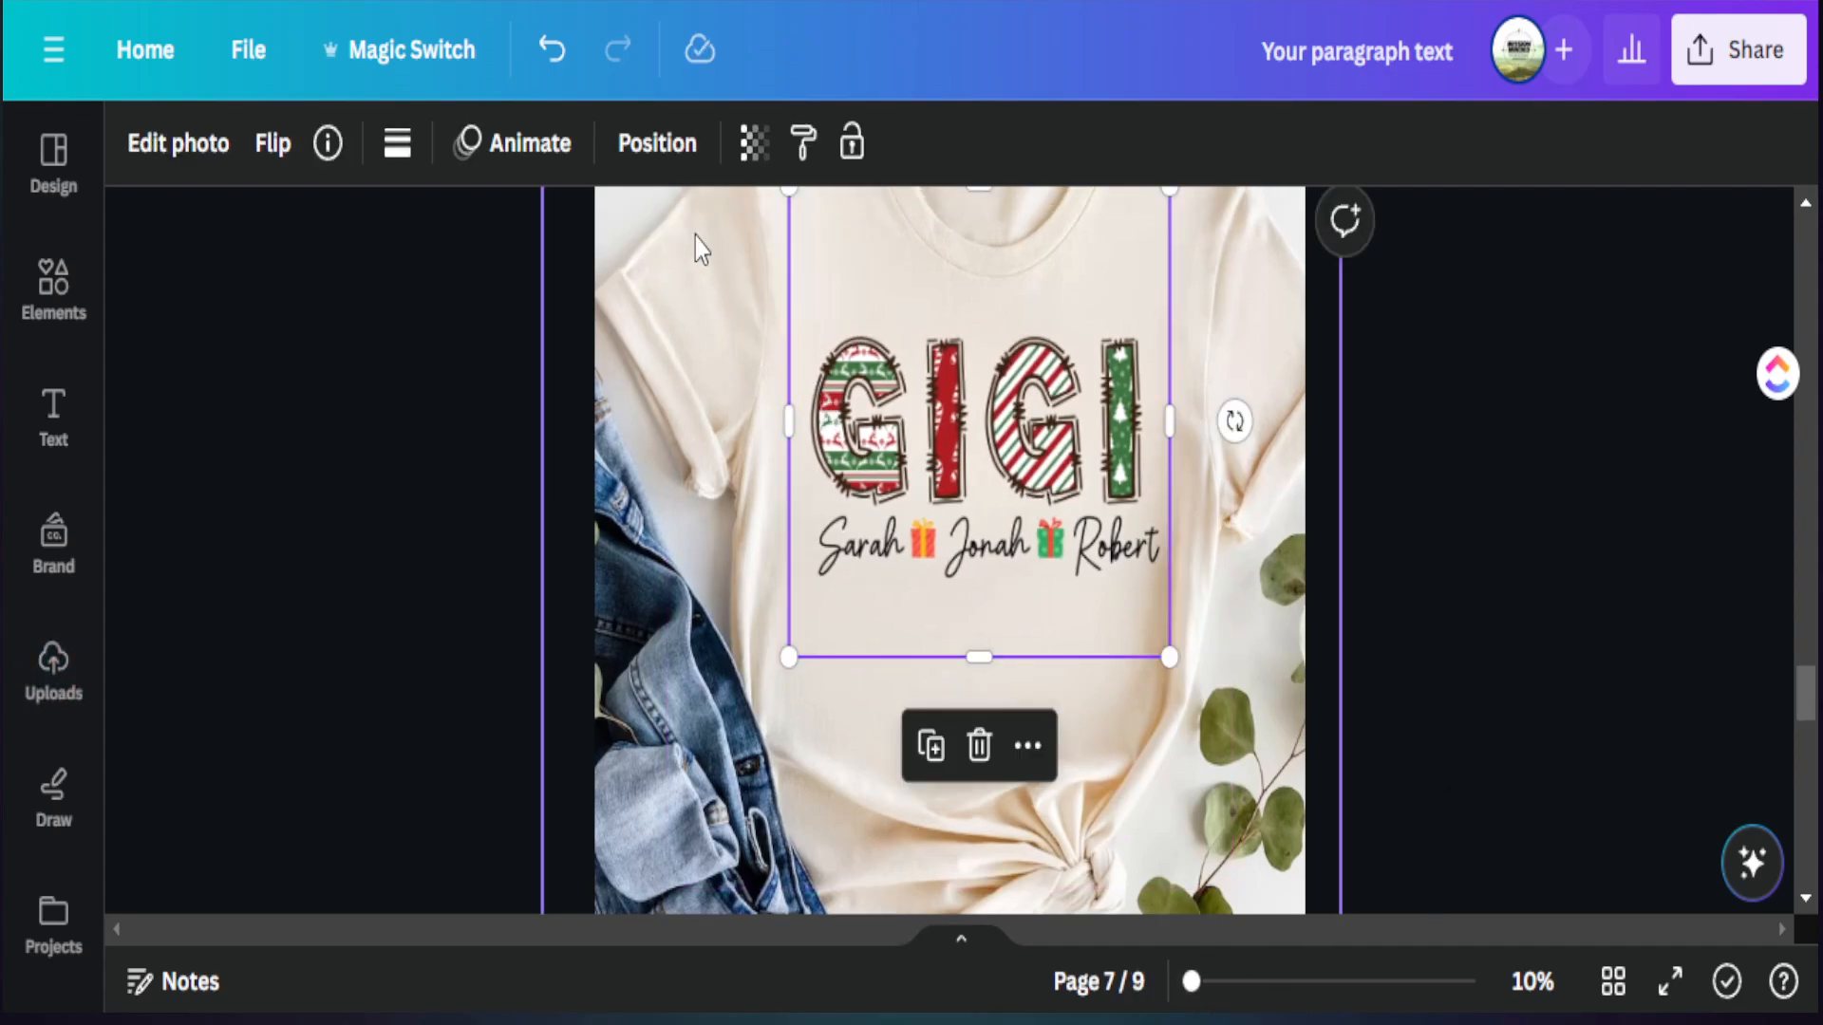
Set the transparency of the GIGI artwork on the T-shirt mockup to about 90
left_click(754, 142)
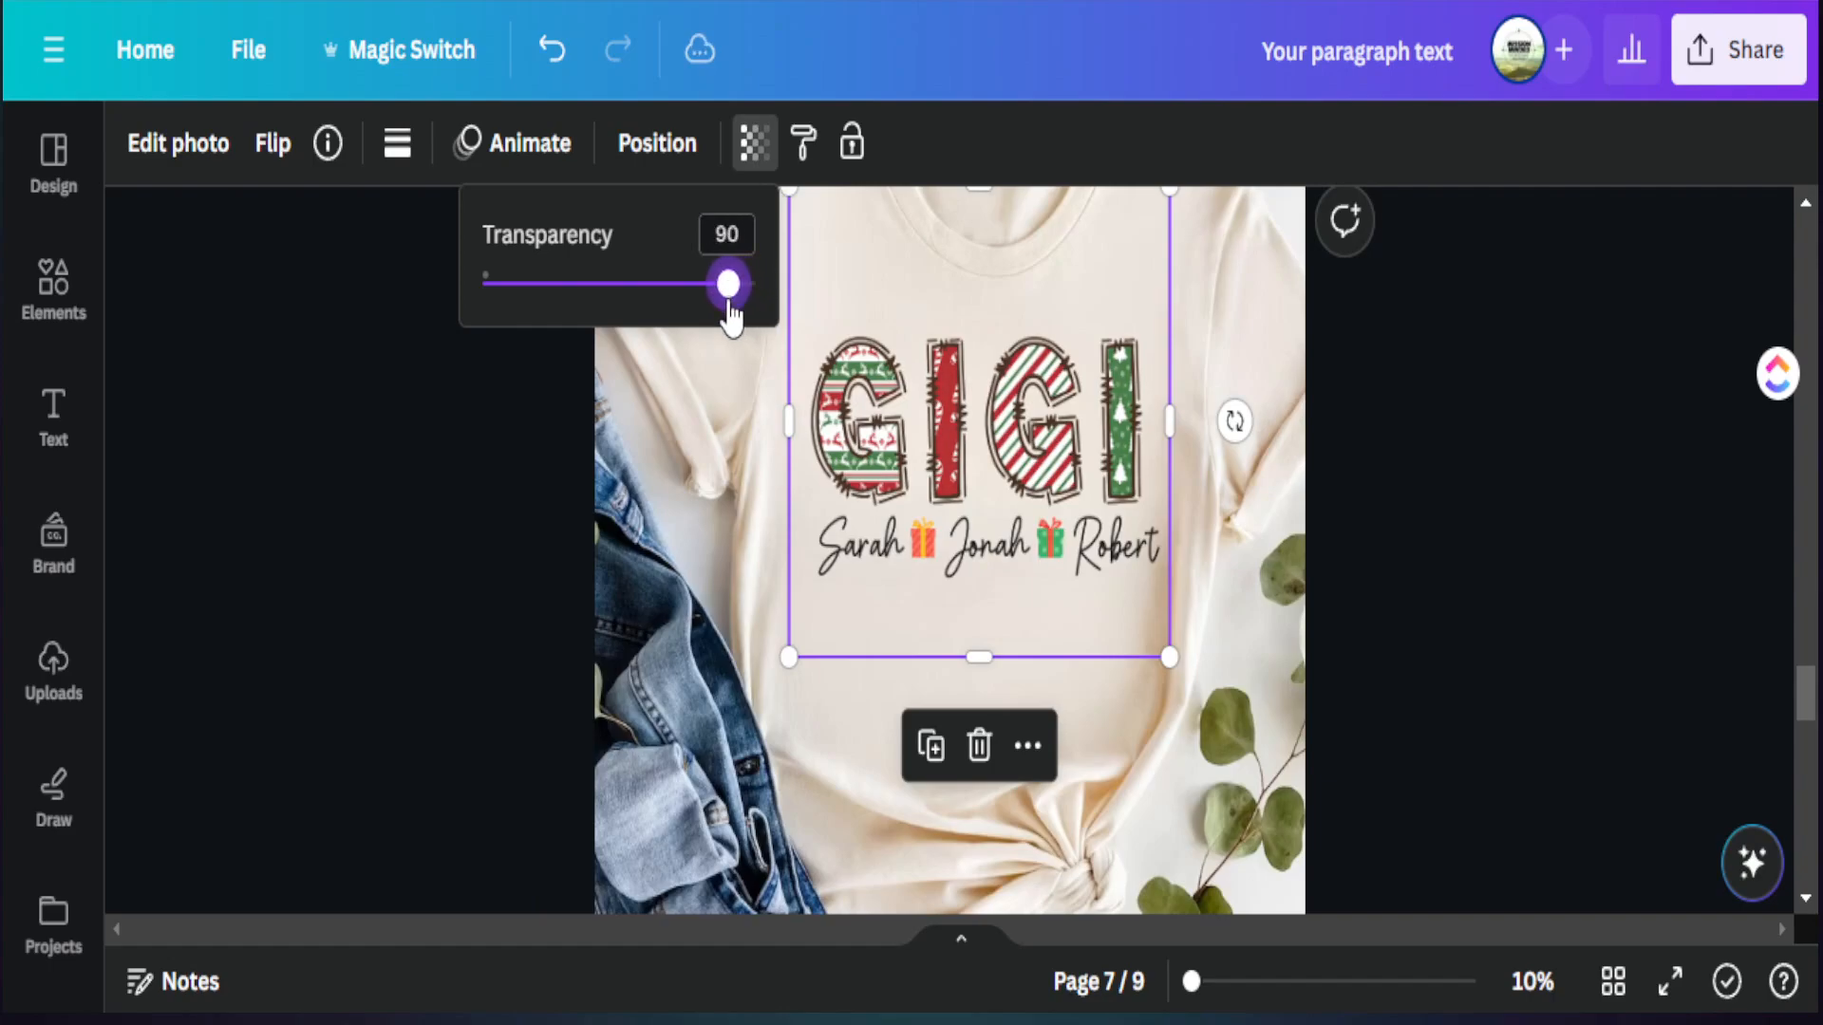
left_click_drag(730, 313, 737, 316)
key("Escape")
Copy the GIGI artwork from the page 7 T-shirt mockup and paste it onto the page 8 sweatshirt mockup
right_click(1032, 445)
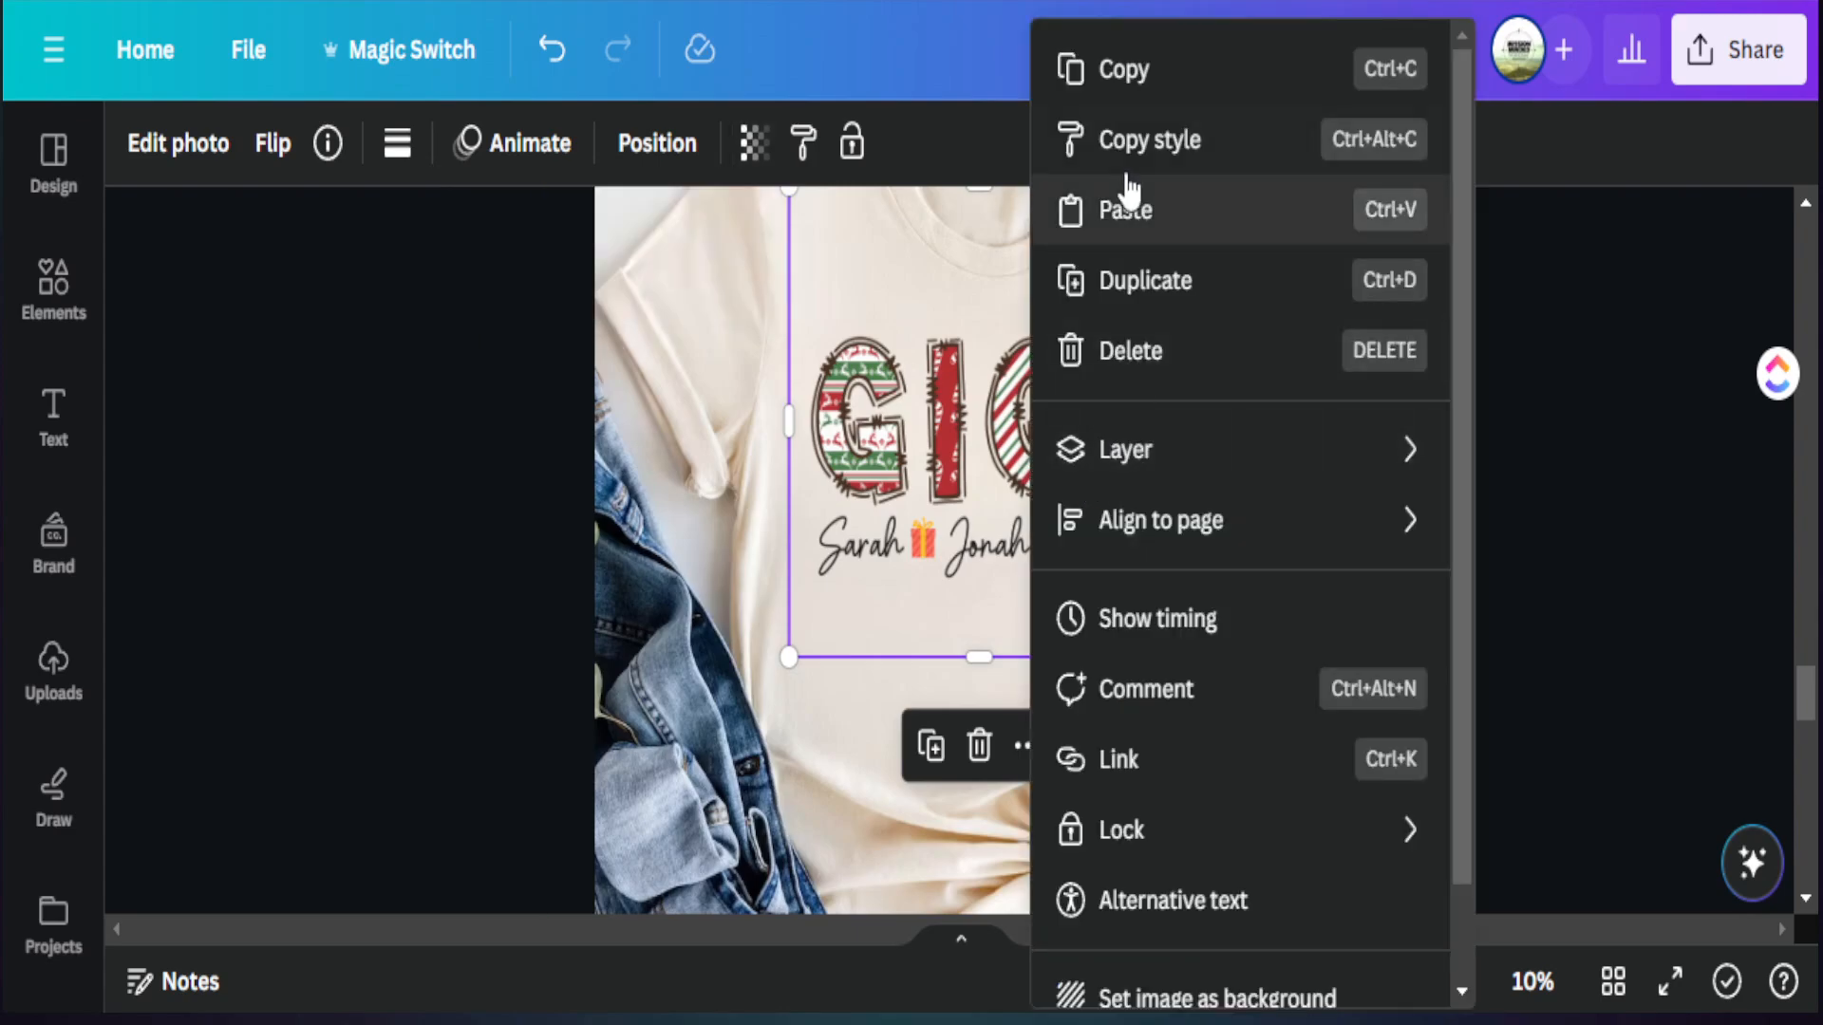
left_click(1121, 70)
scroll(1039, 658, "up", 2)
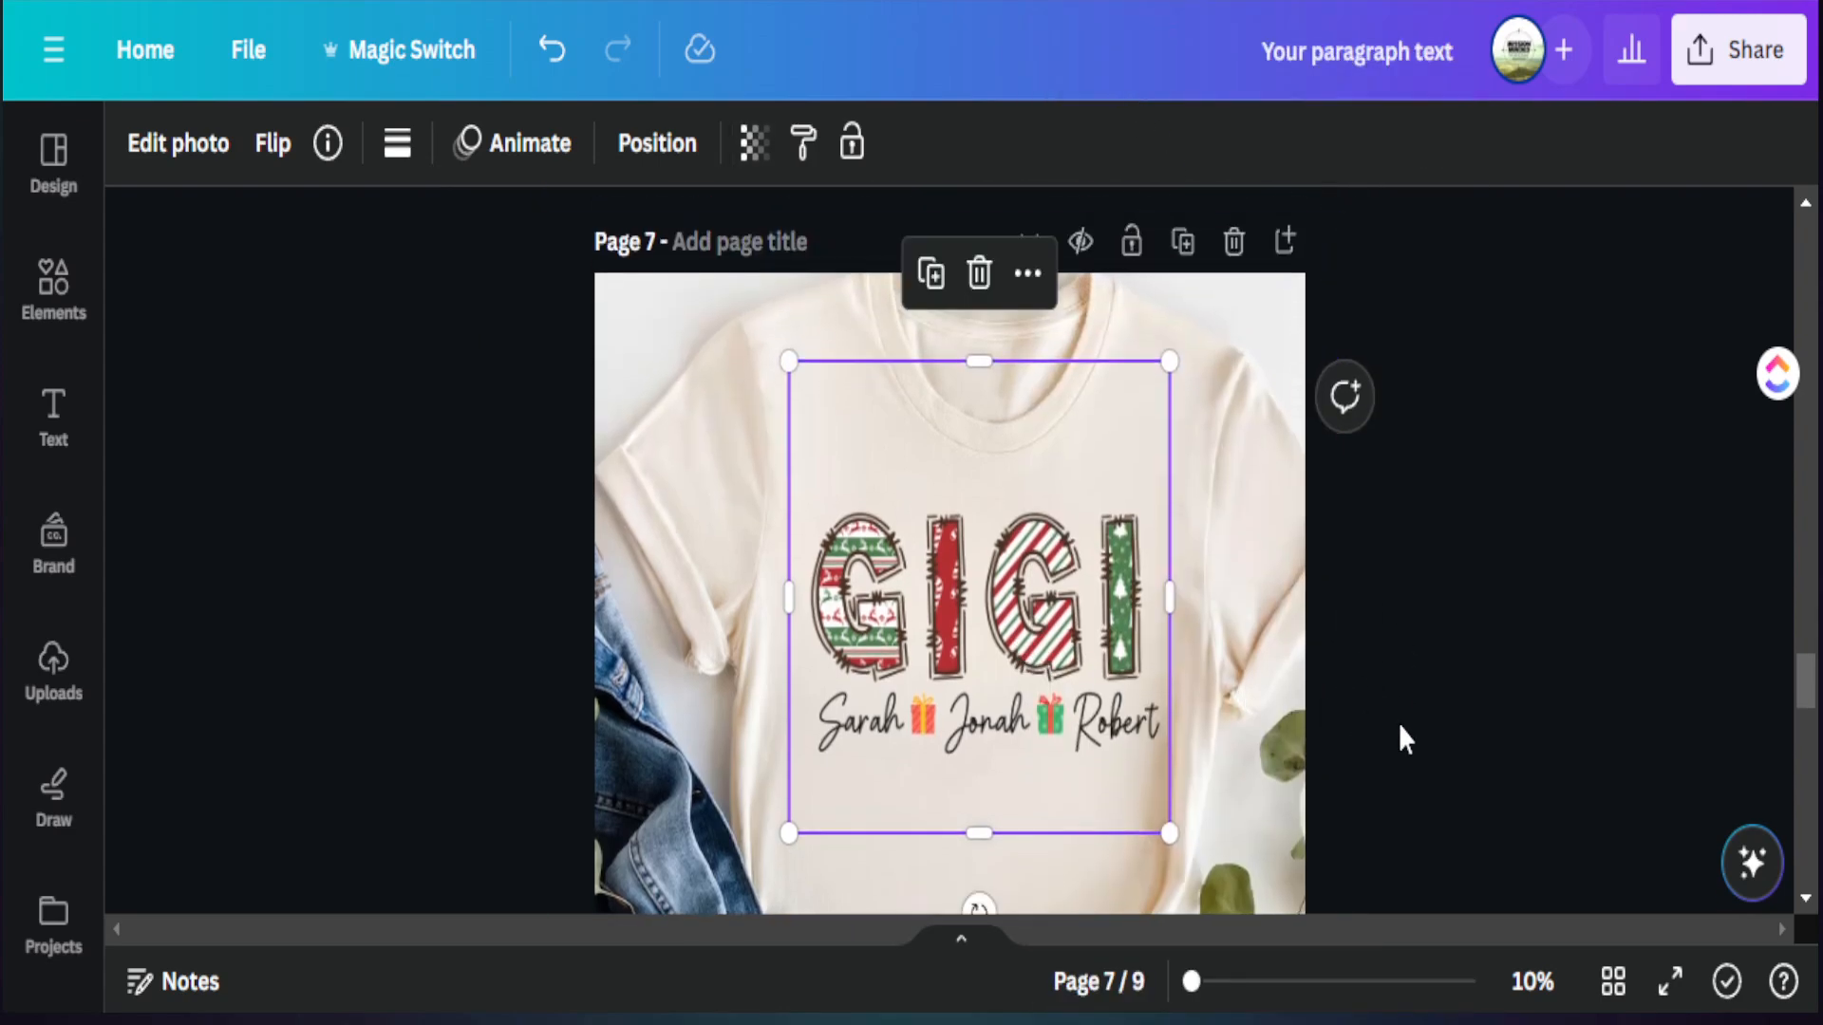
scroll(1394, 721, "down", 10)
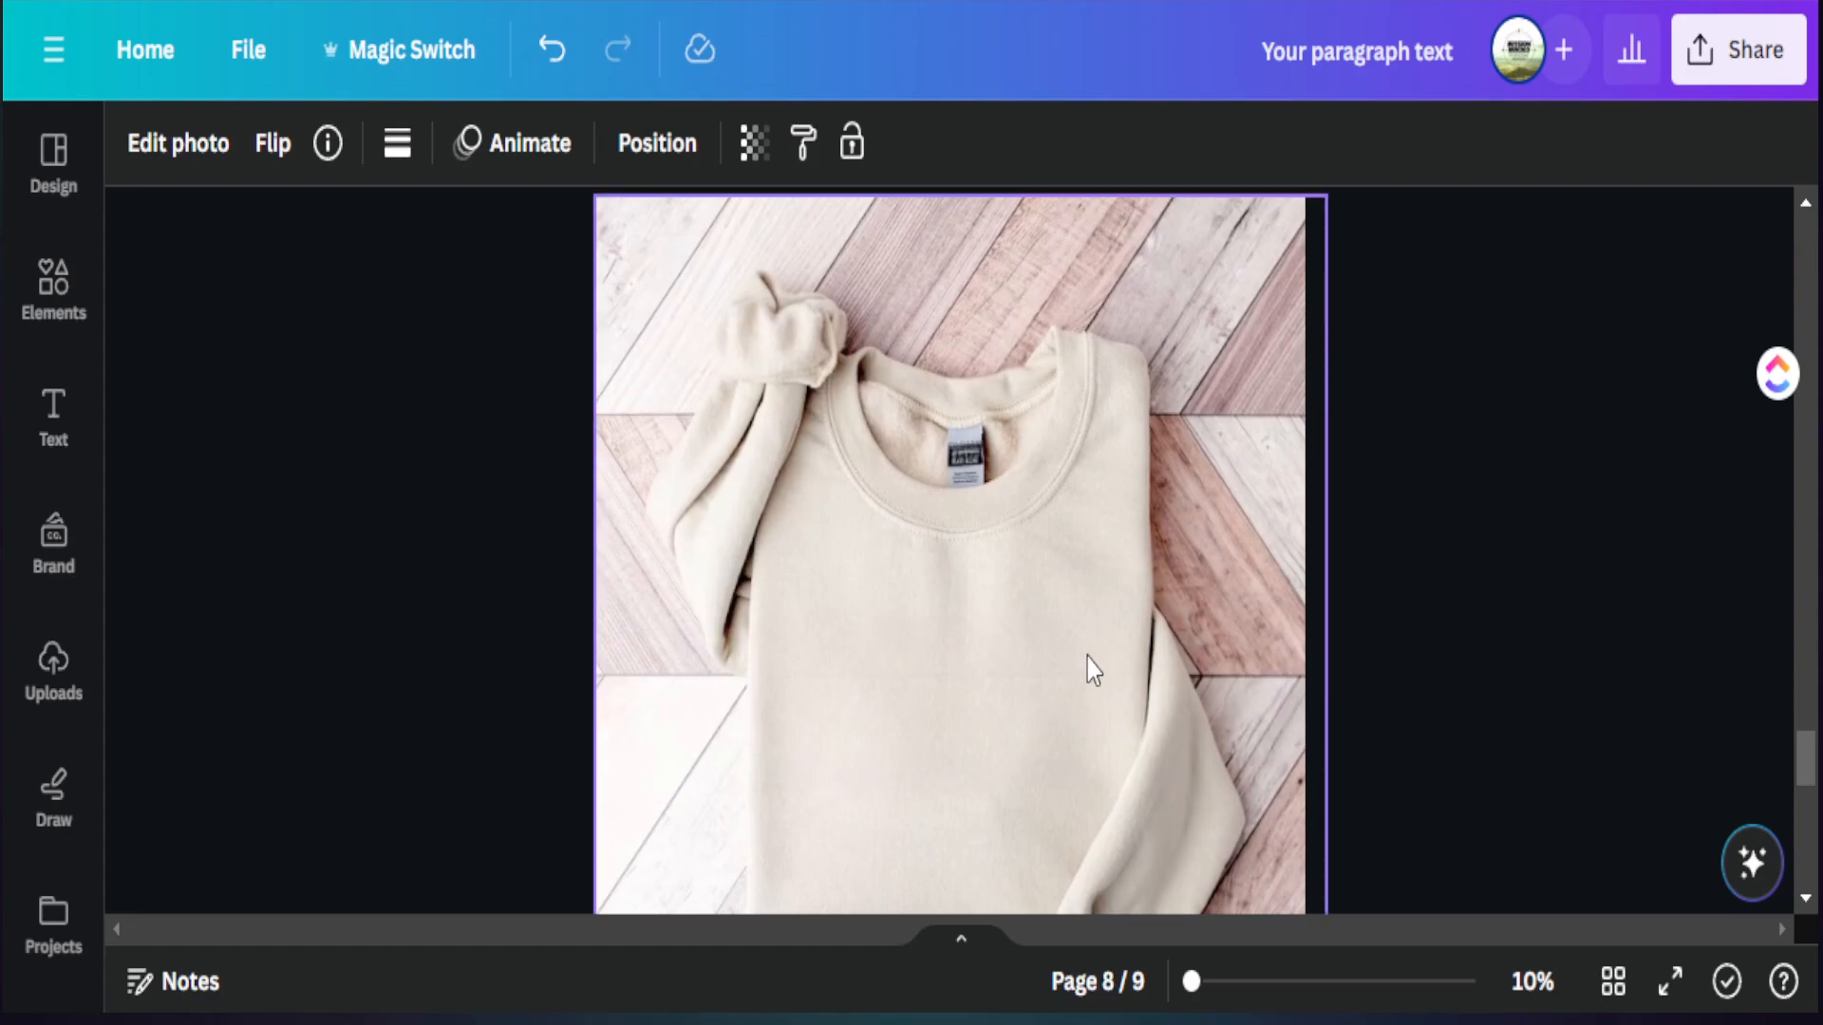
scroll(1087, 659, "down", 3)
right_click(944, 540)
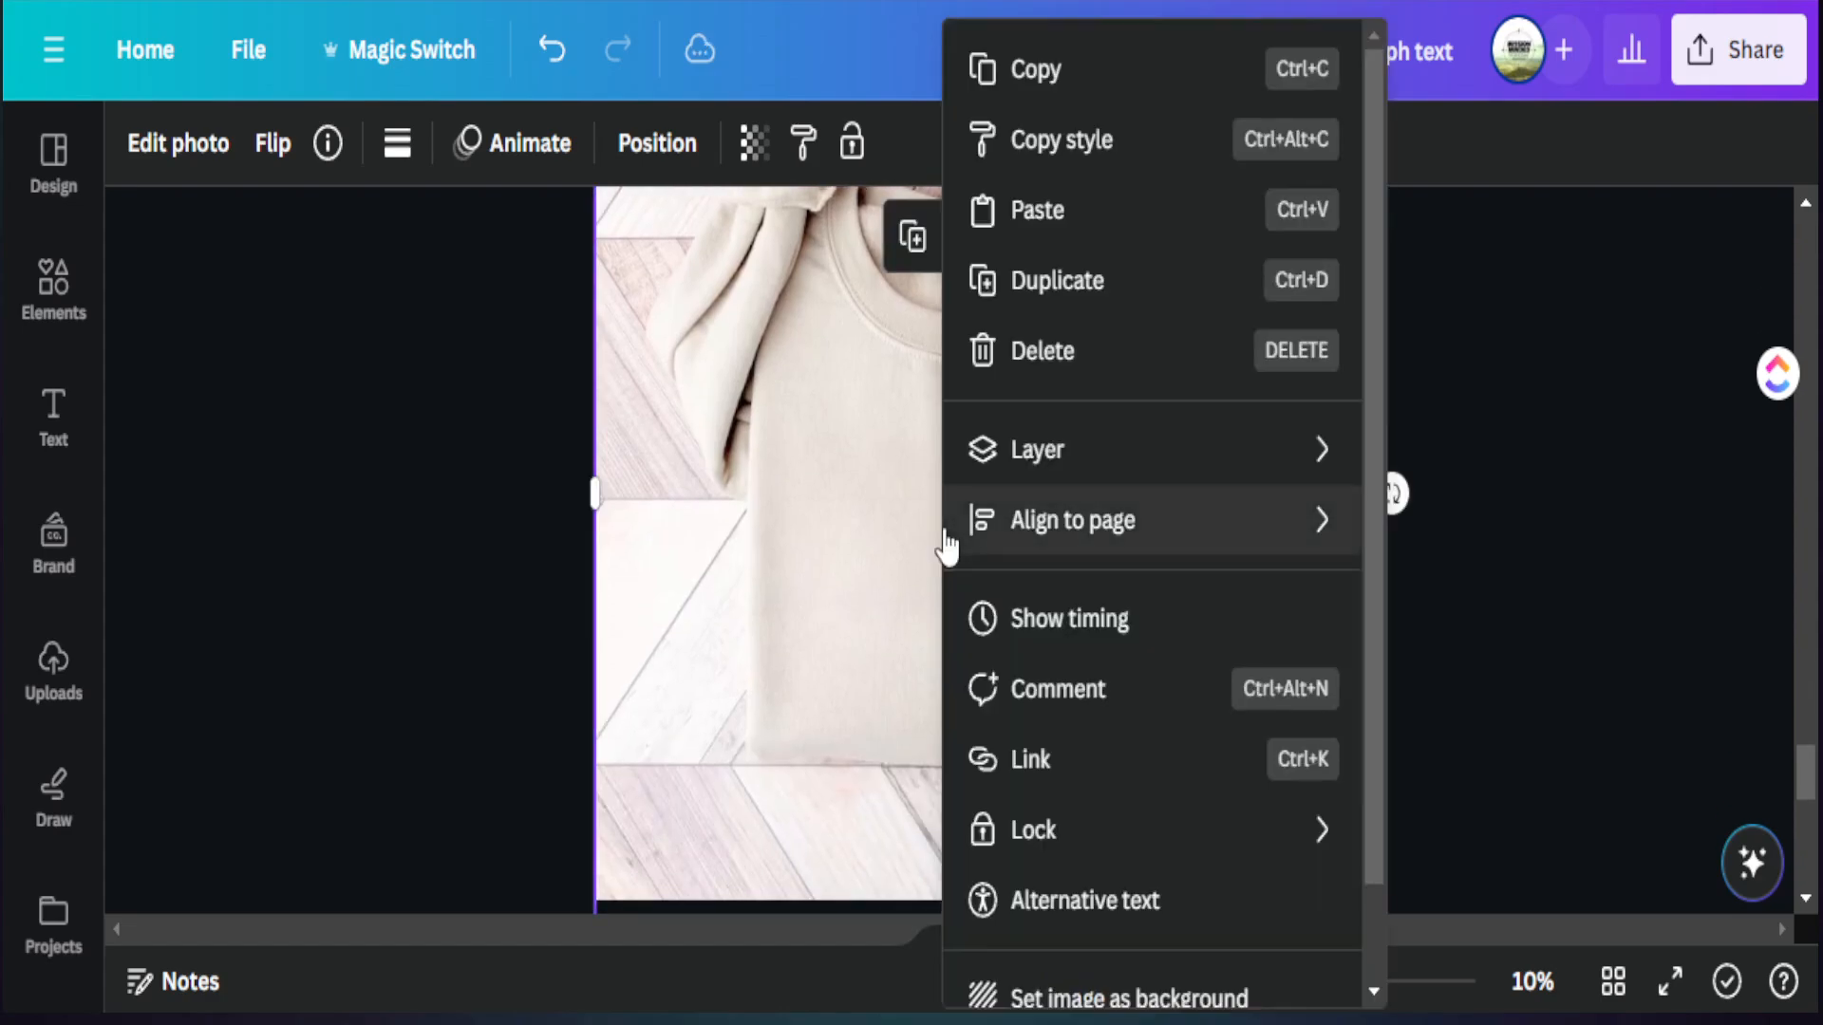
left_click(1041, 210)
Shrink the pasted GIGI artwork slightly and center it on the sweatshirt's chest below the collar
left_click_drag(1049, 517, 988, 593)
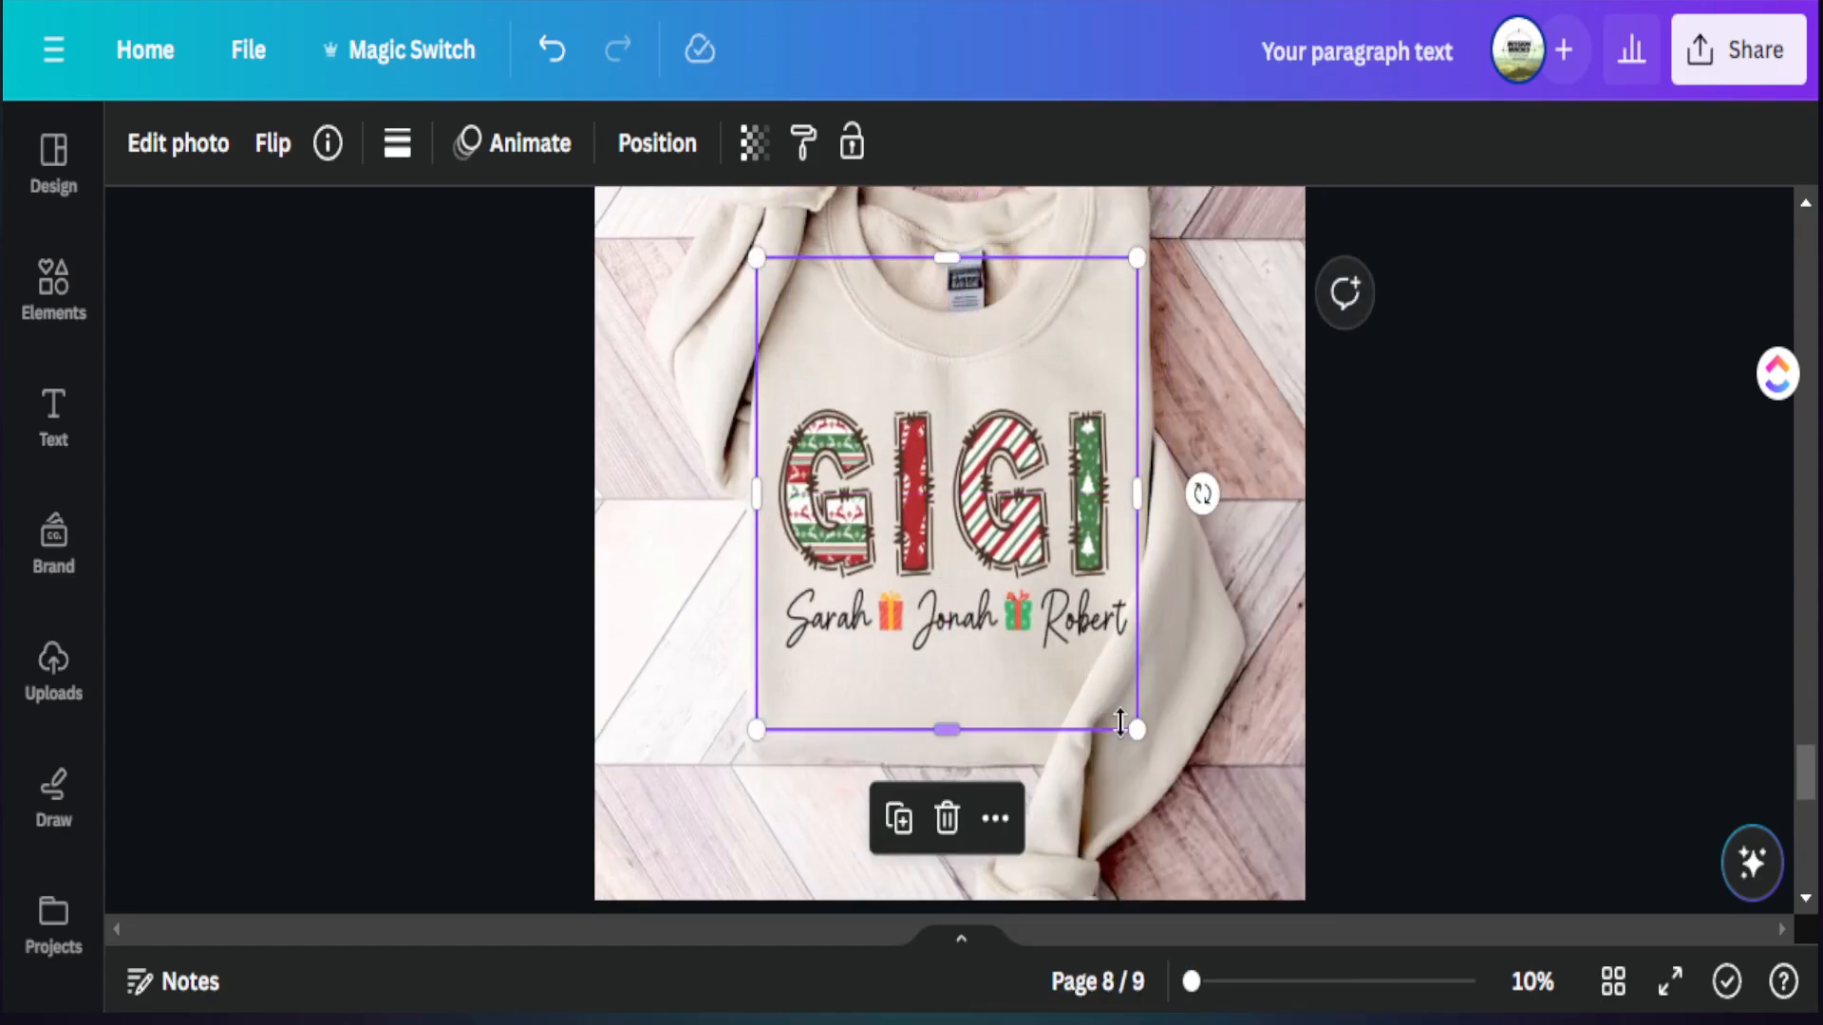
left_click_drag(1120, 723, 1112, 698)
left_click_drag(1014, 557, 1025, 577)
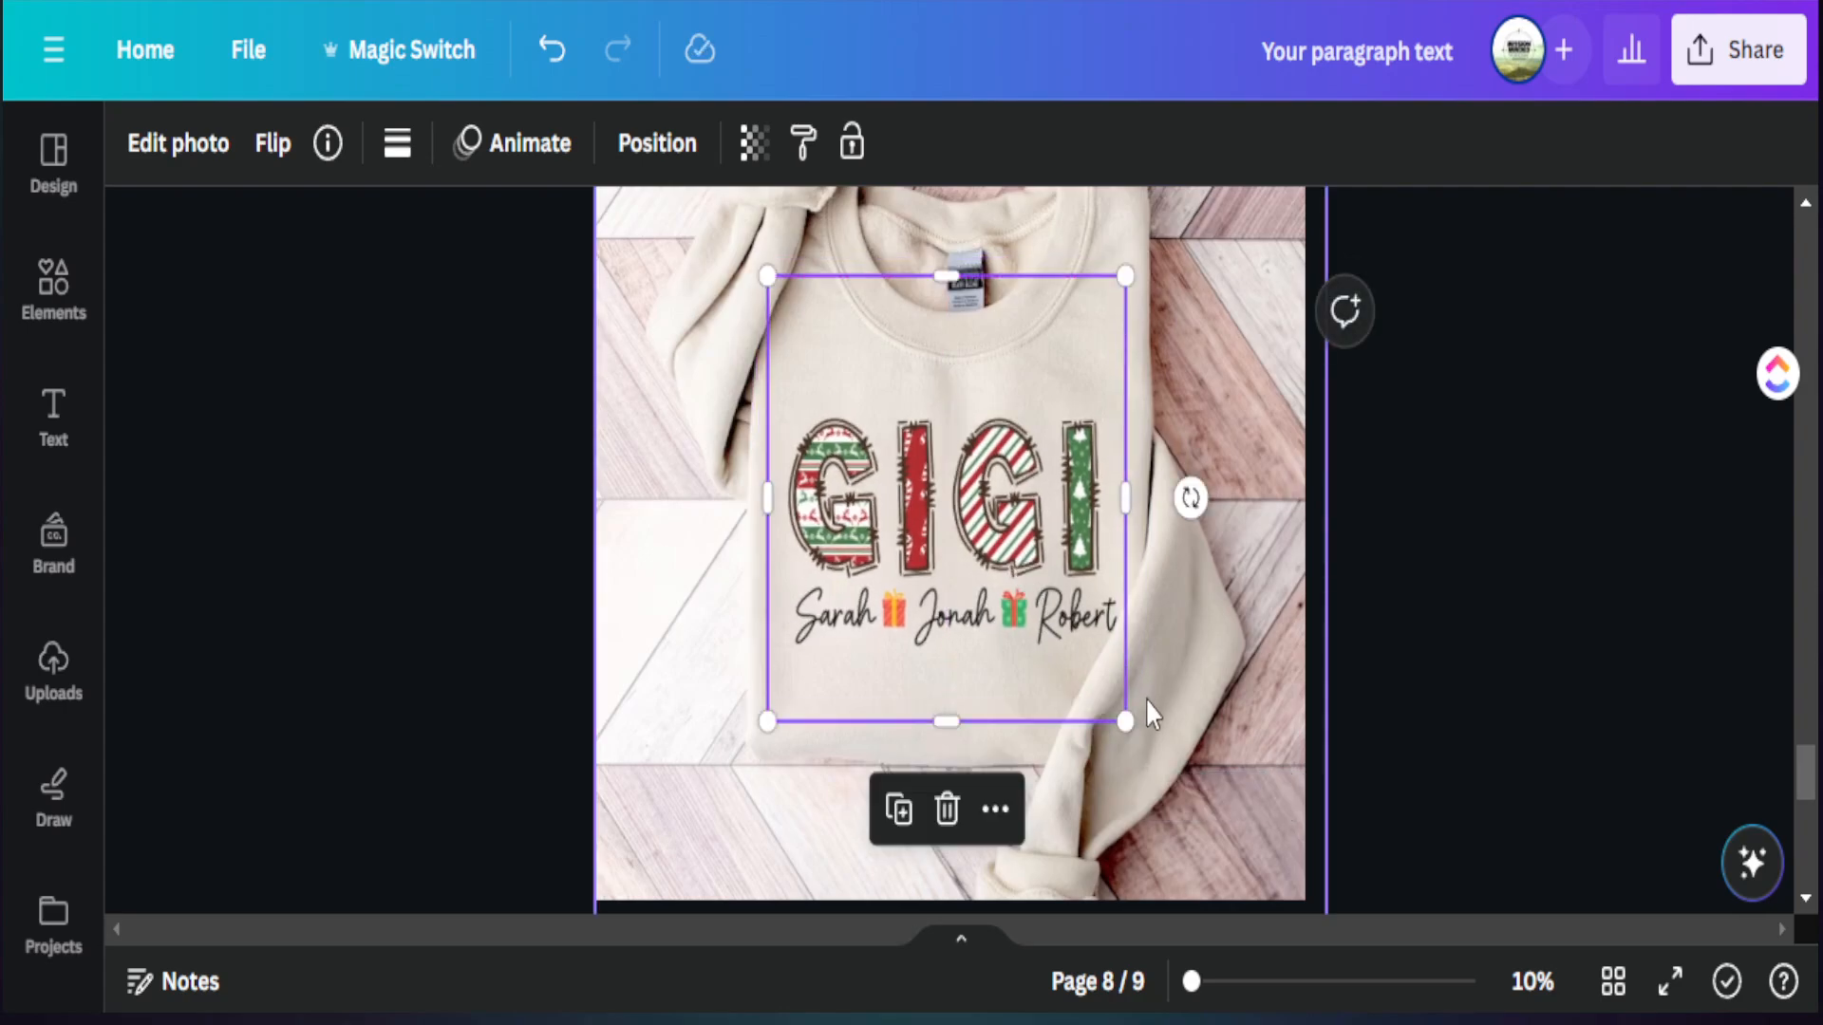
left_click_drag(1126, 720, 1118, 704)
left_click_drag(1022, 539, 1023, 545)
left_click(1497, 695)
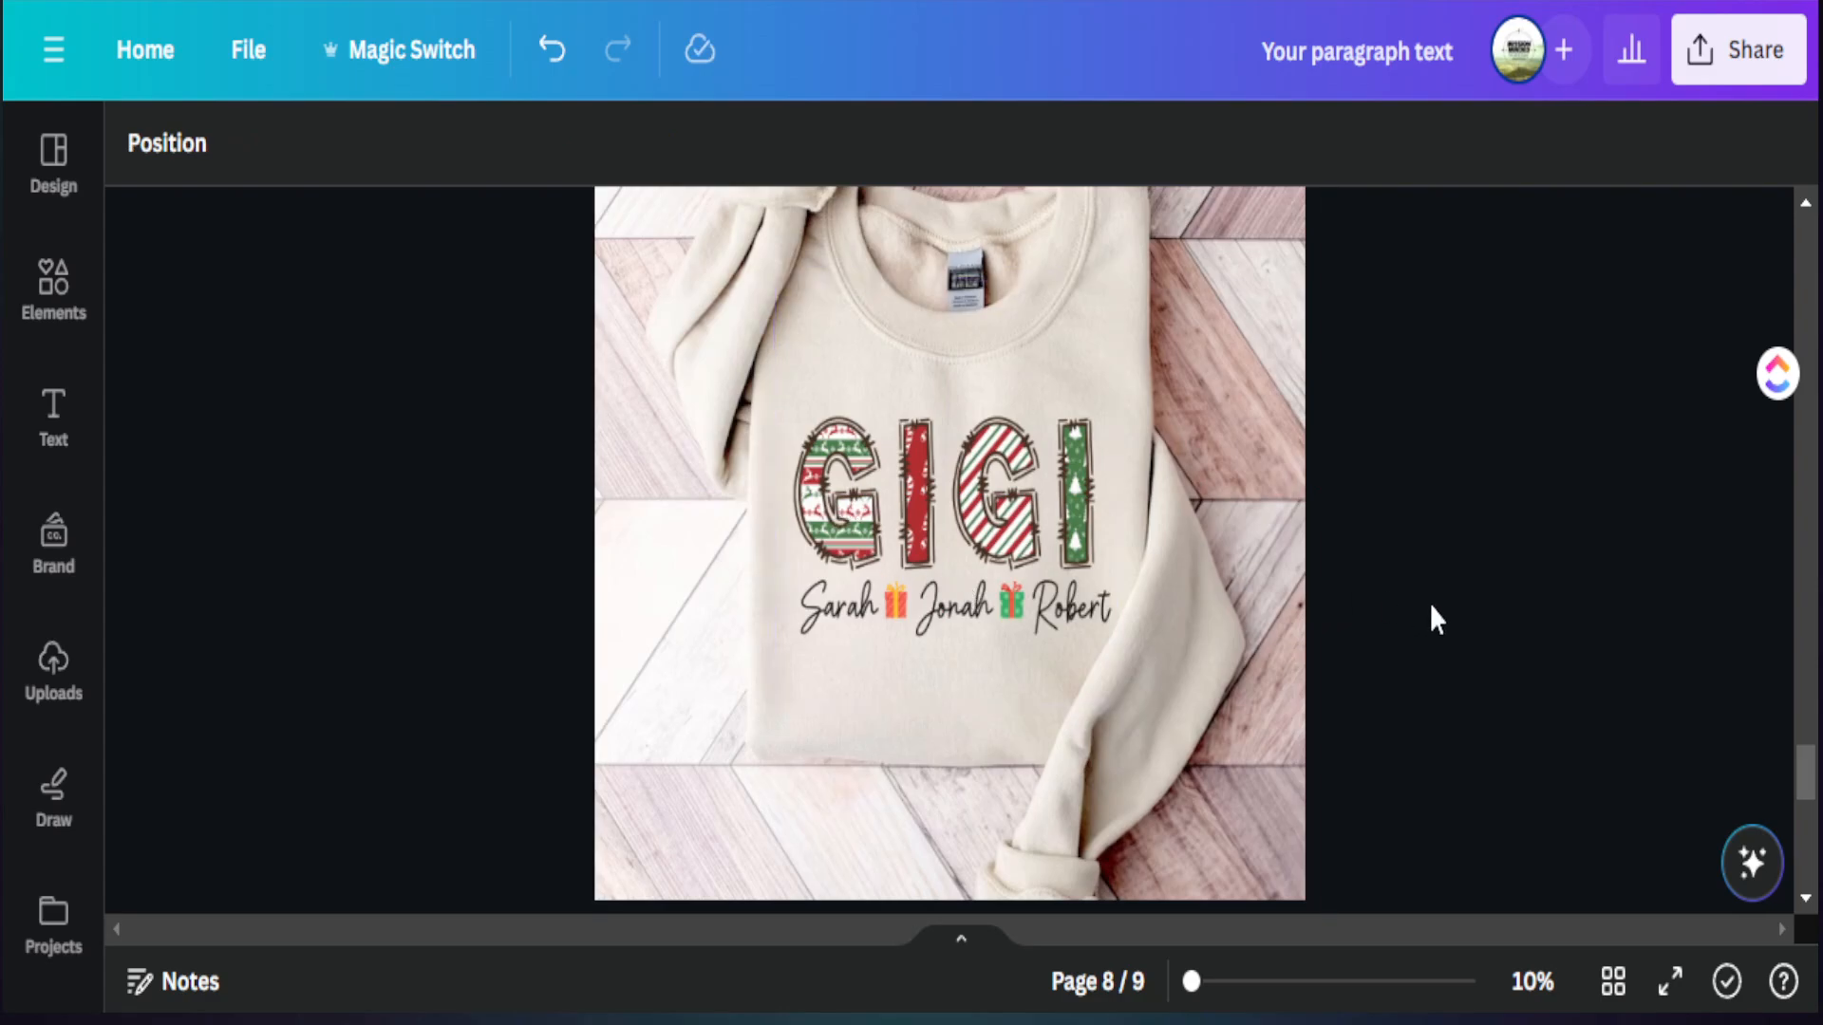
scroll(1367, 642, "up", 8)
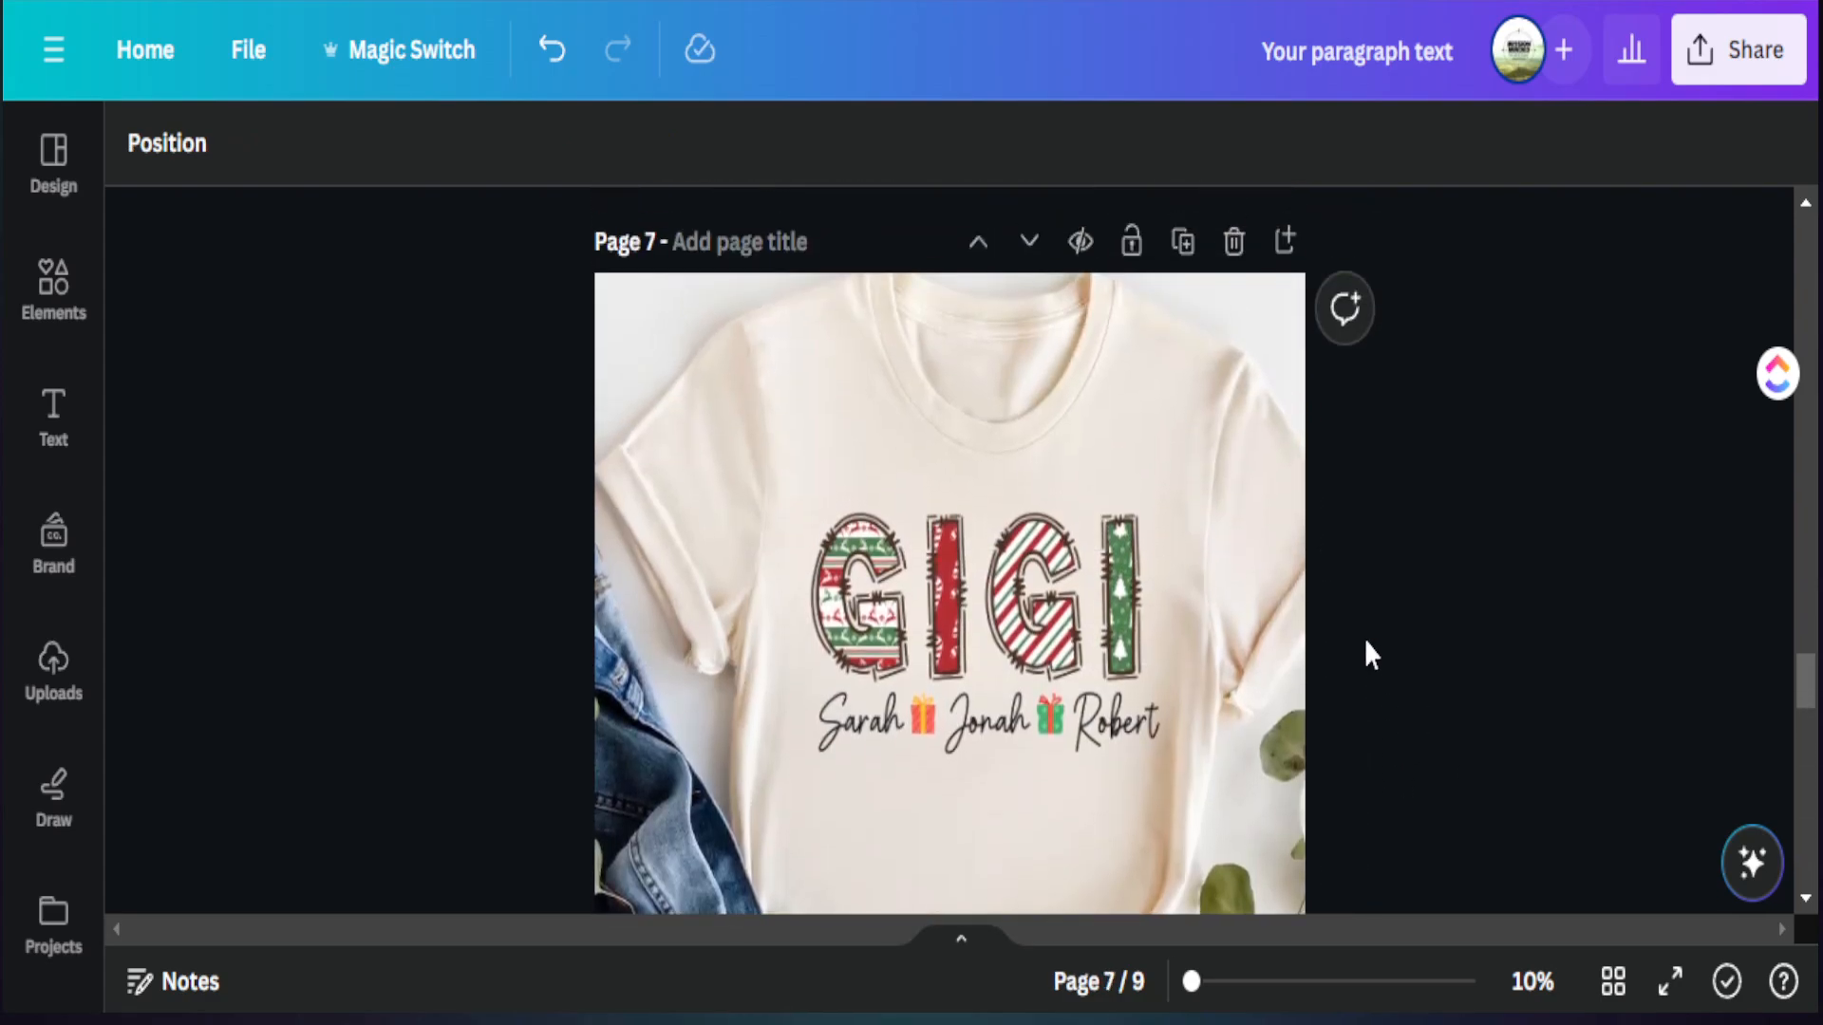
scroll(1367, 642, "down", 8)
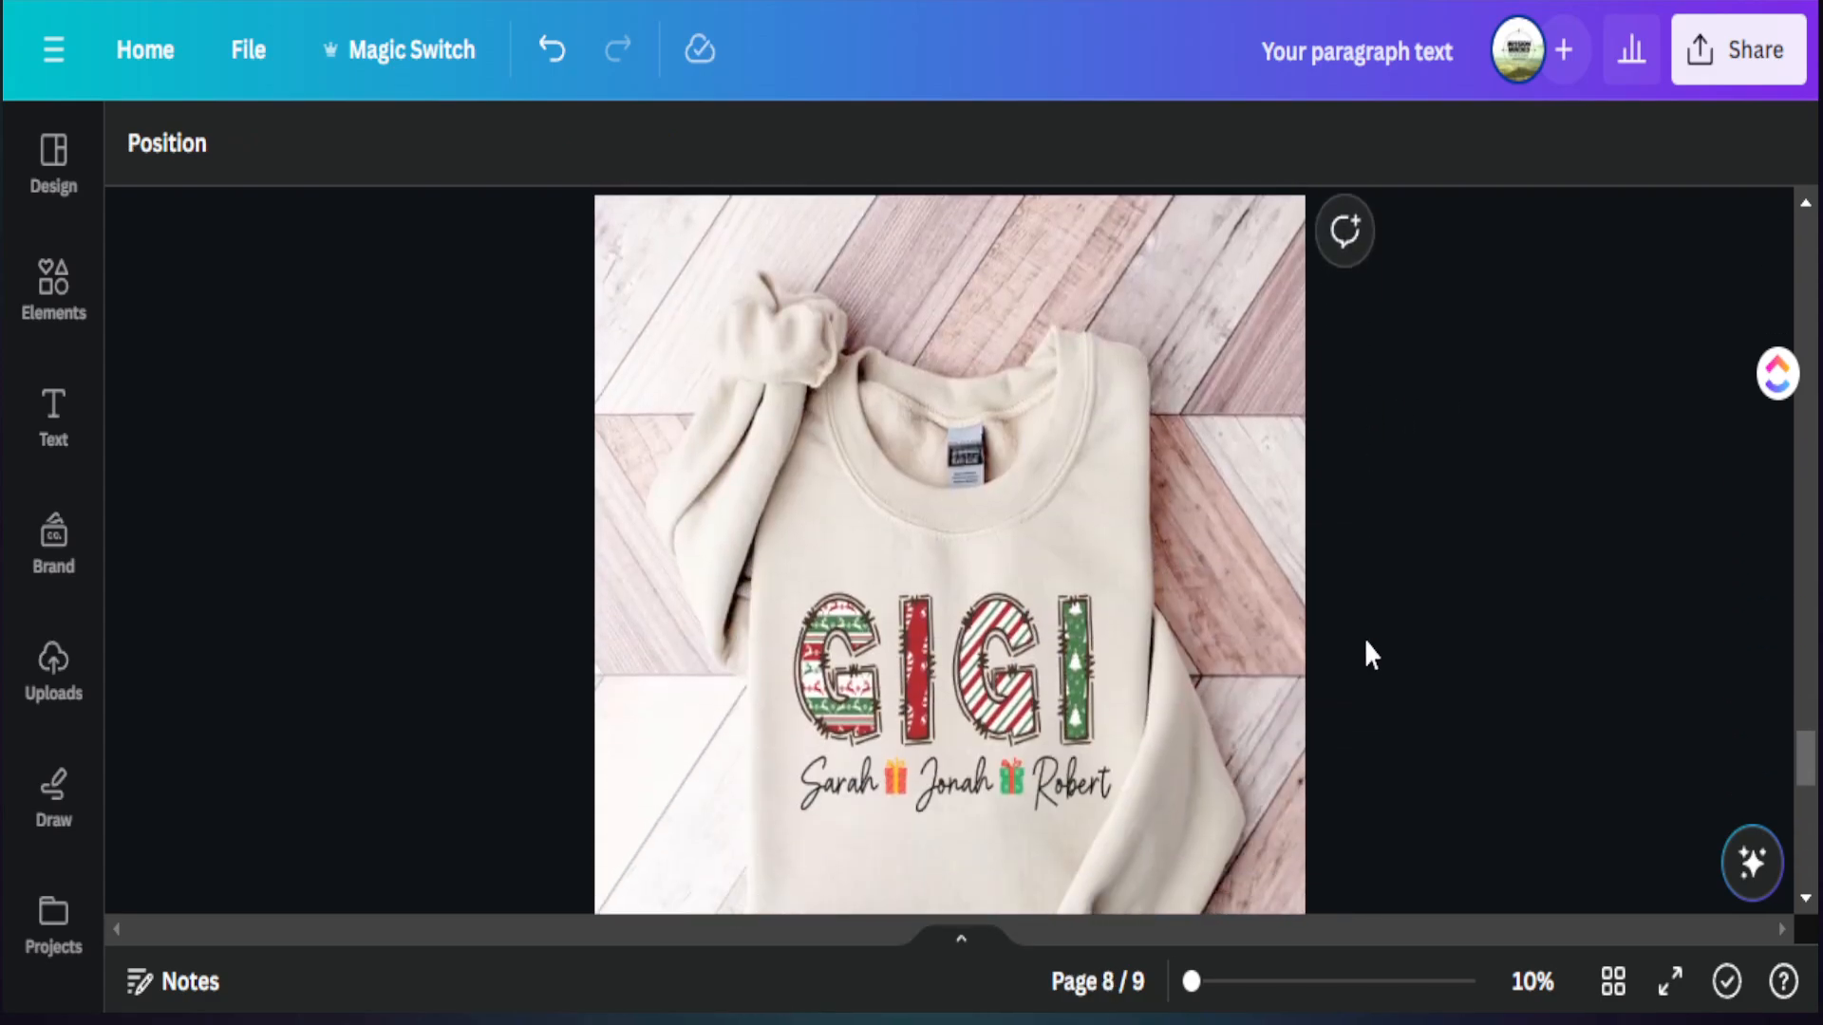
scroll(1364, 638, "down", 2)
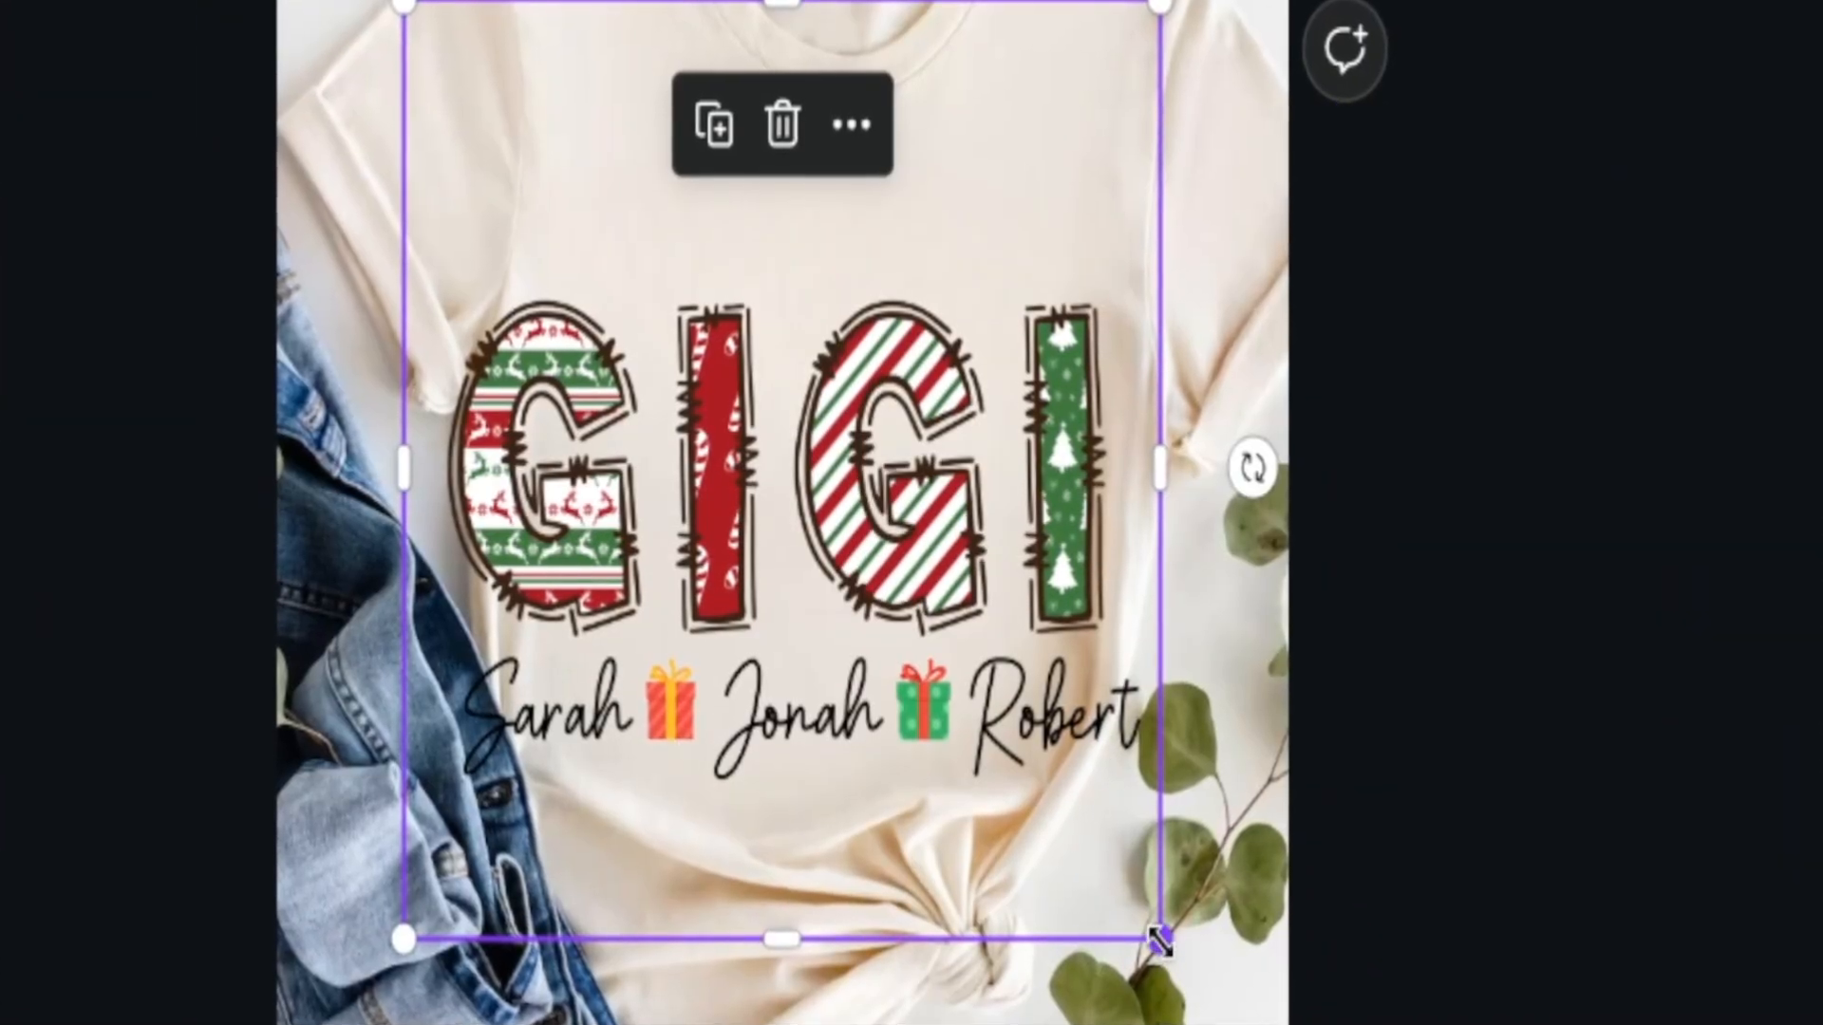
Scale down the oversized GIGI artwork on the cream T-shirt mockup and shift it toward the middle of the chest
left_click_drag(1158, 940, 947, 671)
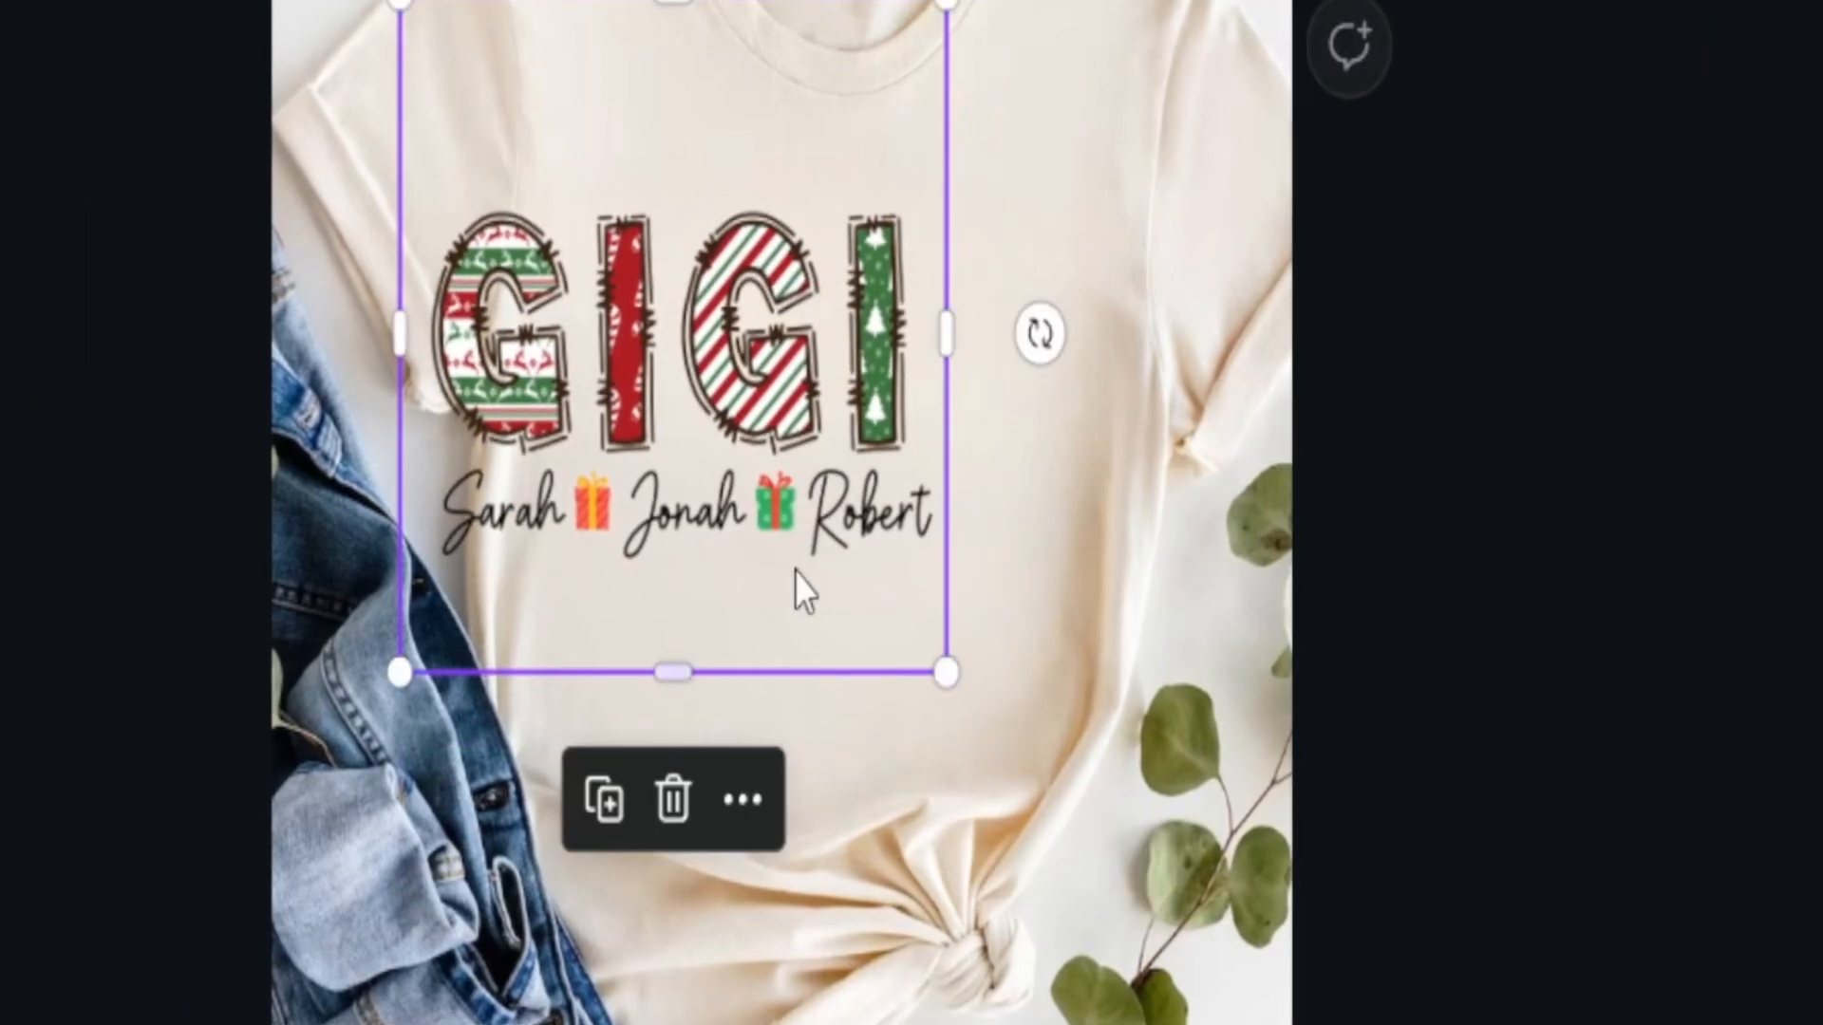
left_click_drag(801, 589, 887, 618)
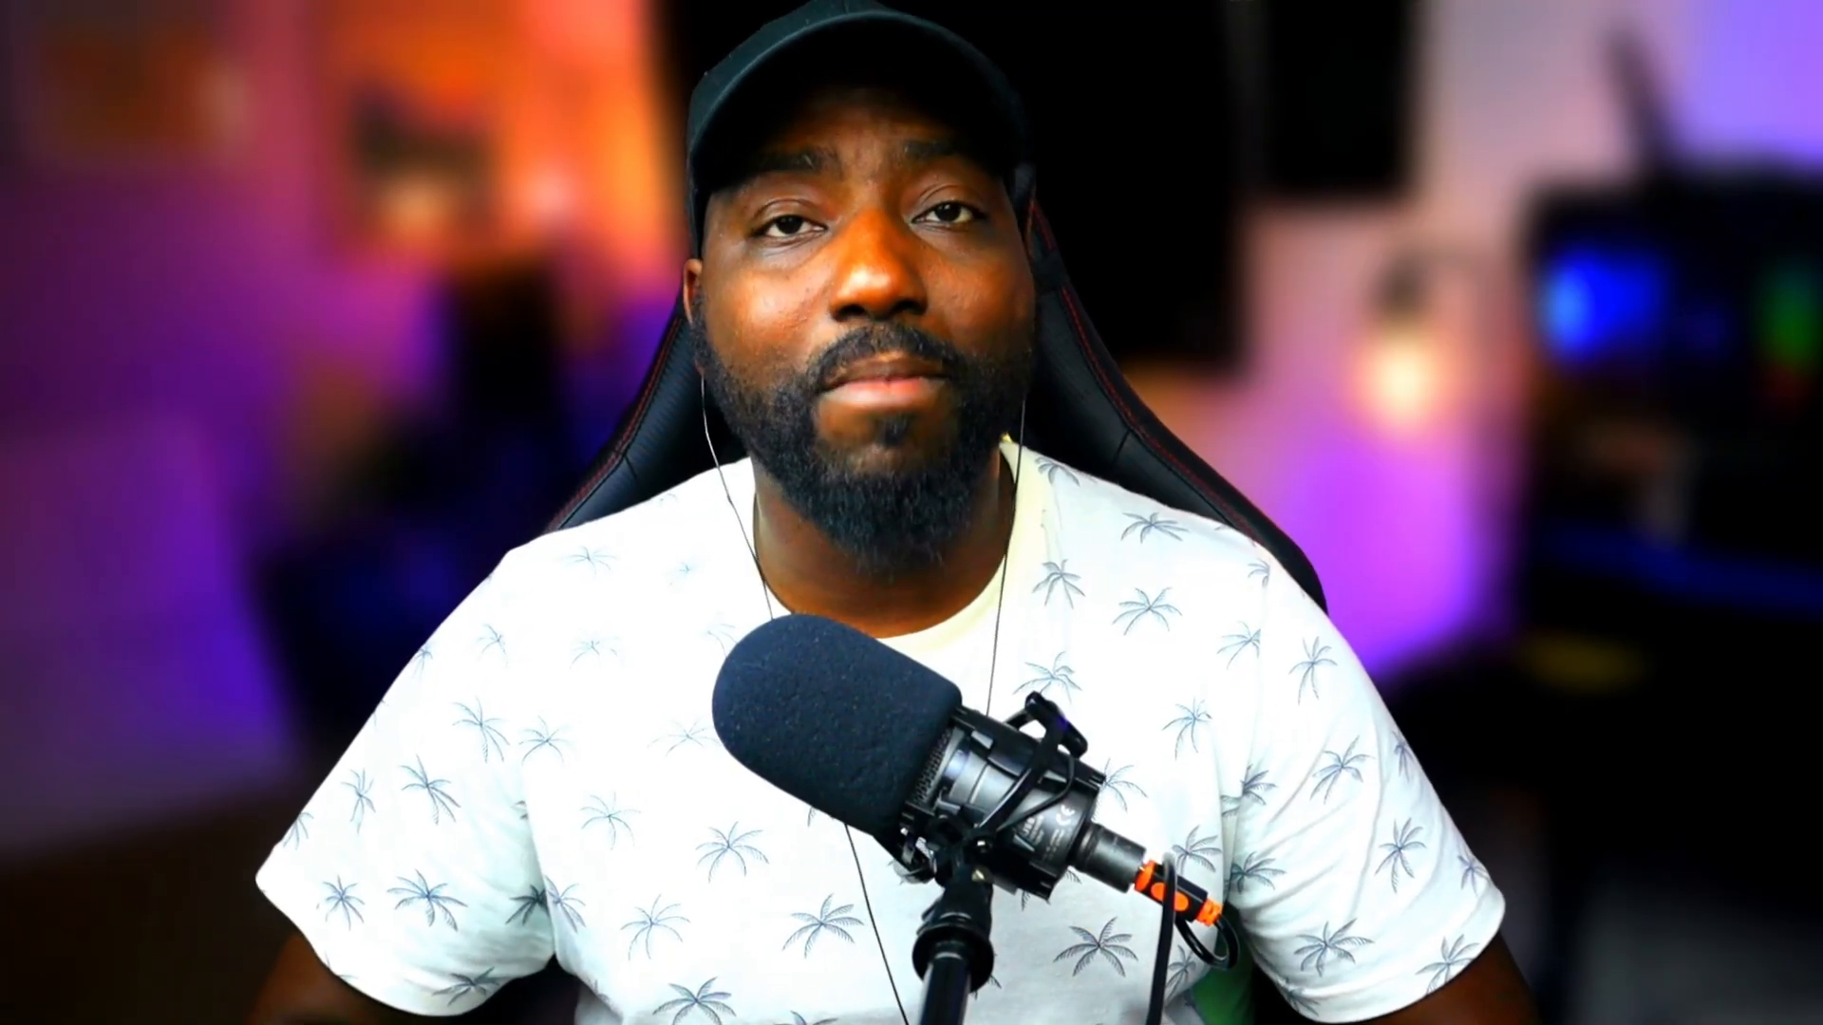